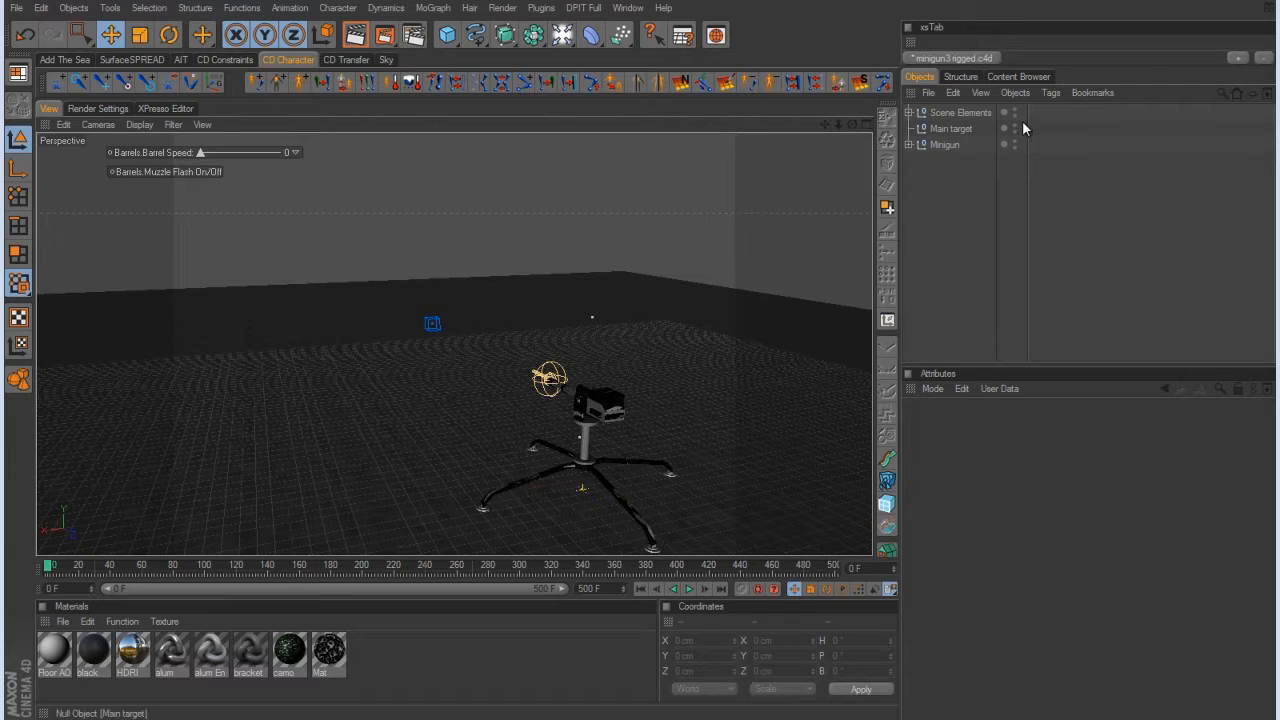
{"action": "left_click", "coordinate": [909, 112]}
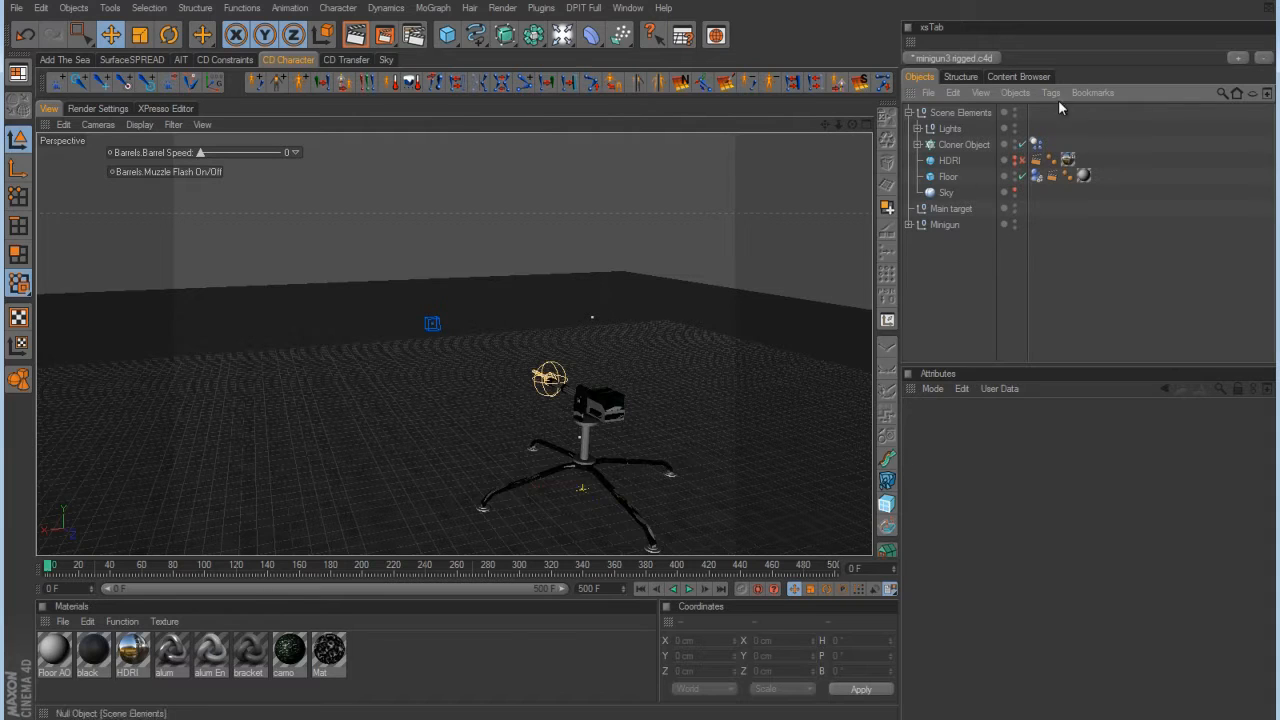
{"action": "left_click", "coordinate": [909, 113]}
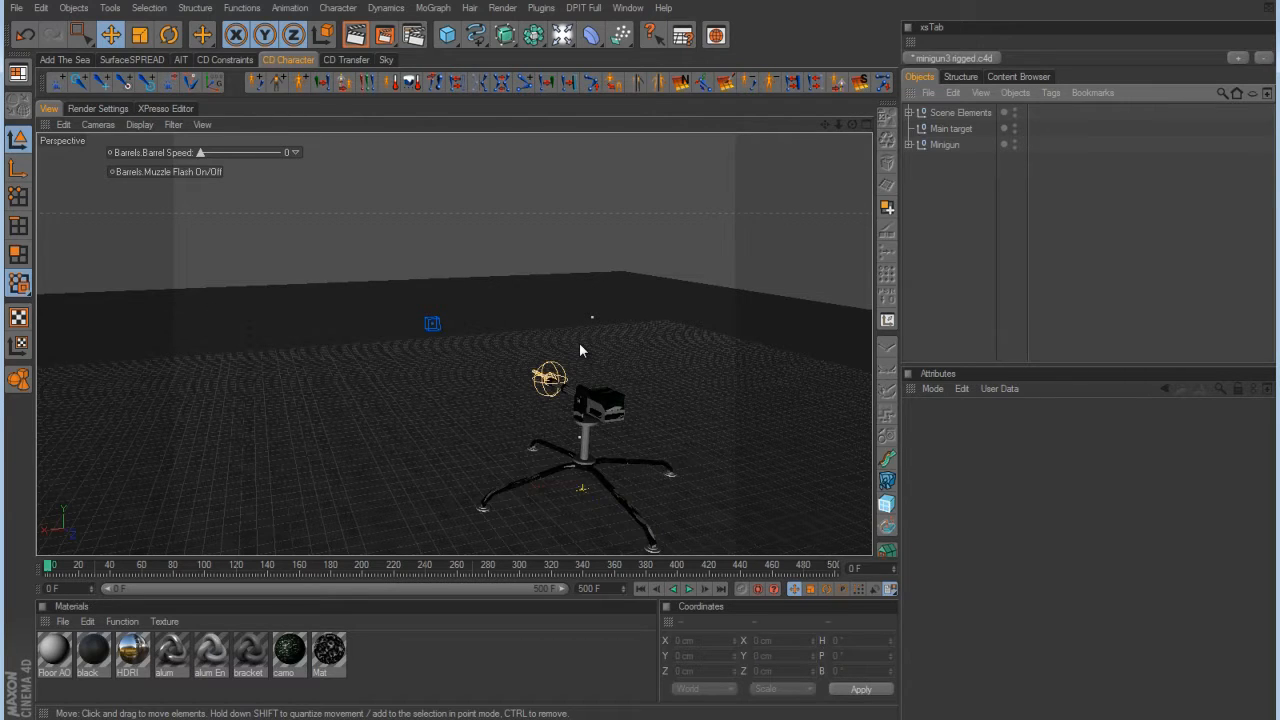
Add a cube primitive to the scene and rename it "video wall".
{"action": "left_click", "coordinate": [447, 35]}
{"action": "left_click", "coordinate": [495, 50]}
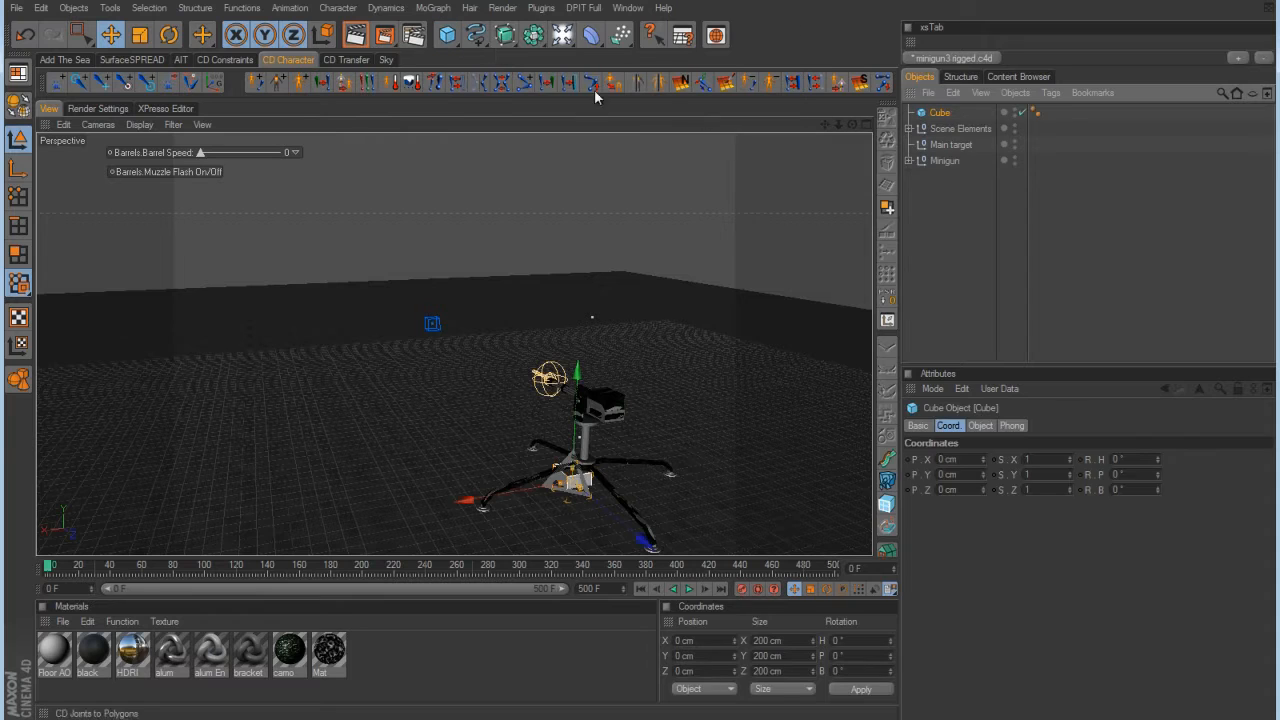
{"action": "double_click", "coordinate": [943, 112]}
{"action": "type", "text": "video wall"}
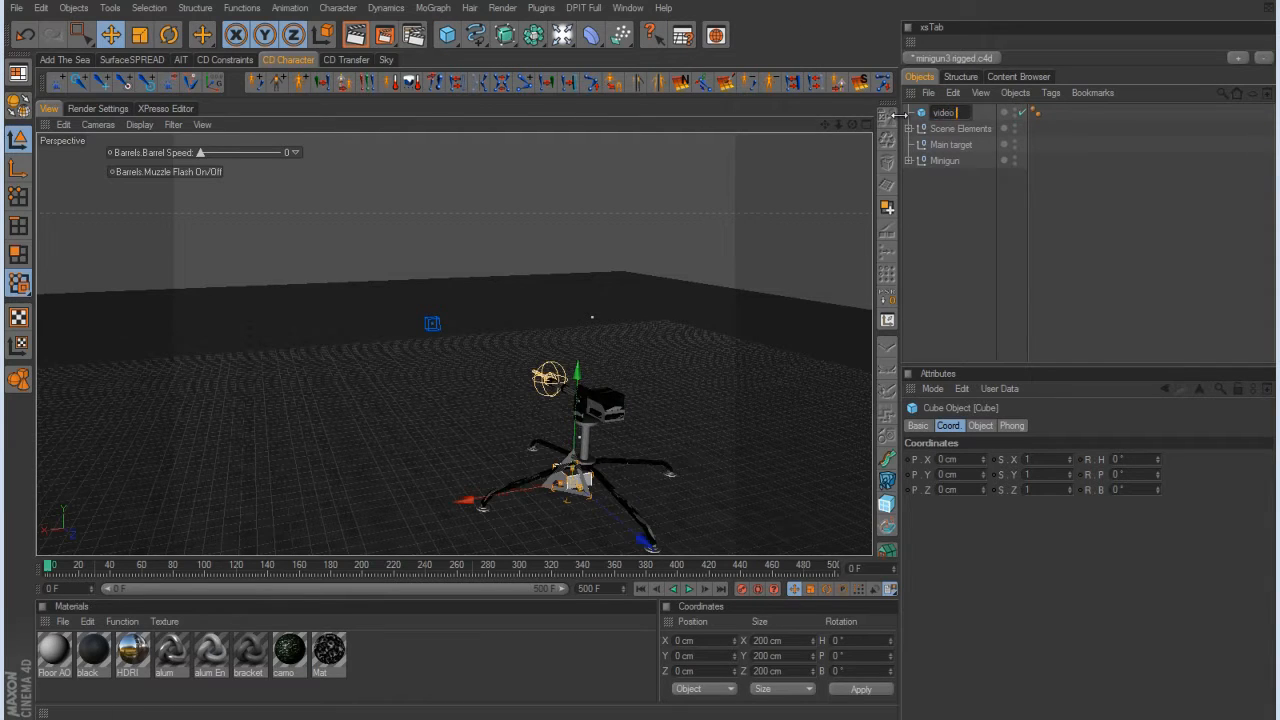
{"action": "key", "text": "Return"}
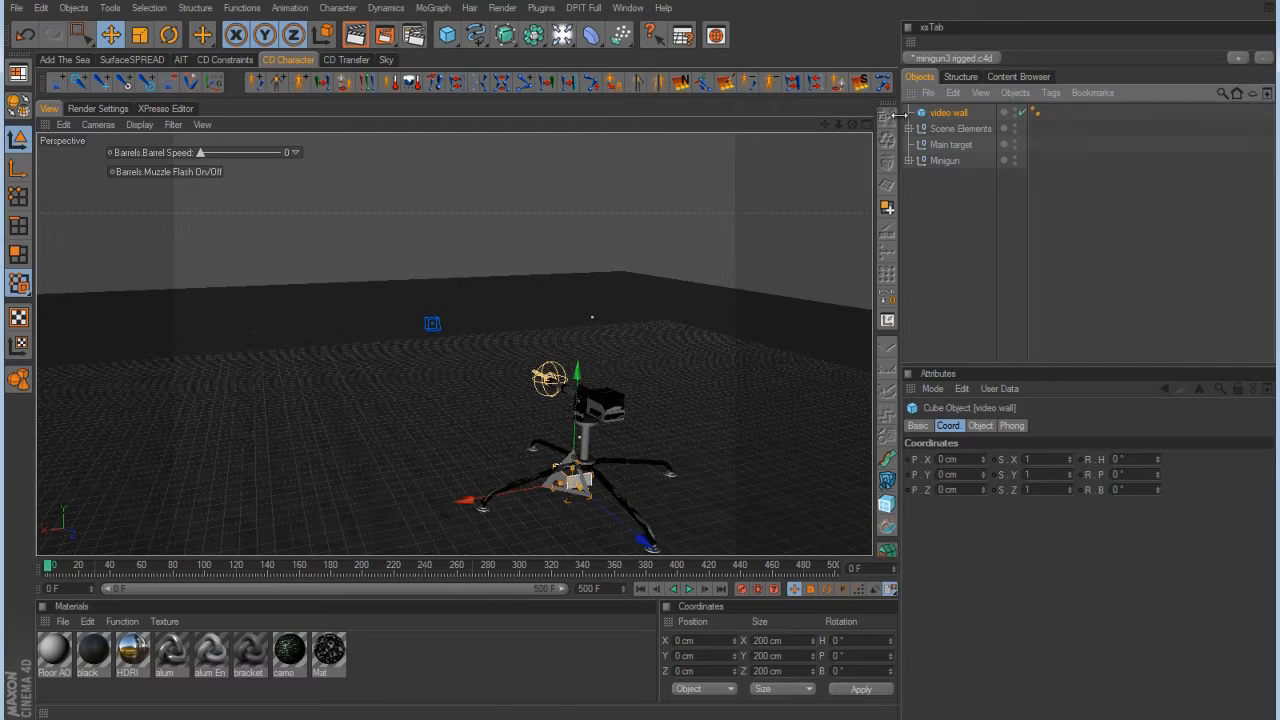
Move the video wall along the Z axis in front of the minigun, to about -5128 cm.
{"action": "middle_click", "coordinate": [790, 307]}
{"action": "middle_click", "coordinate": [212, 247]}
{"action": "scroll", "coordinate": [618, 361], "scroll_direction": "down", "scroll_amount": 5}
{"action": "scroll", "coordinate": [618, 361], "scroll_direction": "down", "scroll_amount": 2}
{"action": "mouse_move", "coordinate": [618, 361]}
{"action": "left_mouse_down", "text": "alt"}
{"action": "mouse_move", "coordinate": [664, 363]}
{"action": "mouse_move", "coordinate": [638, 361]}
{"action": "left_mouse_up", "text": "alt"}
{"action": "scroll", "coordinate": [638, 361], "scroll_direction": "down", "scroll_amount": 5}
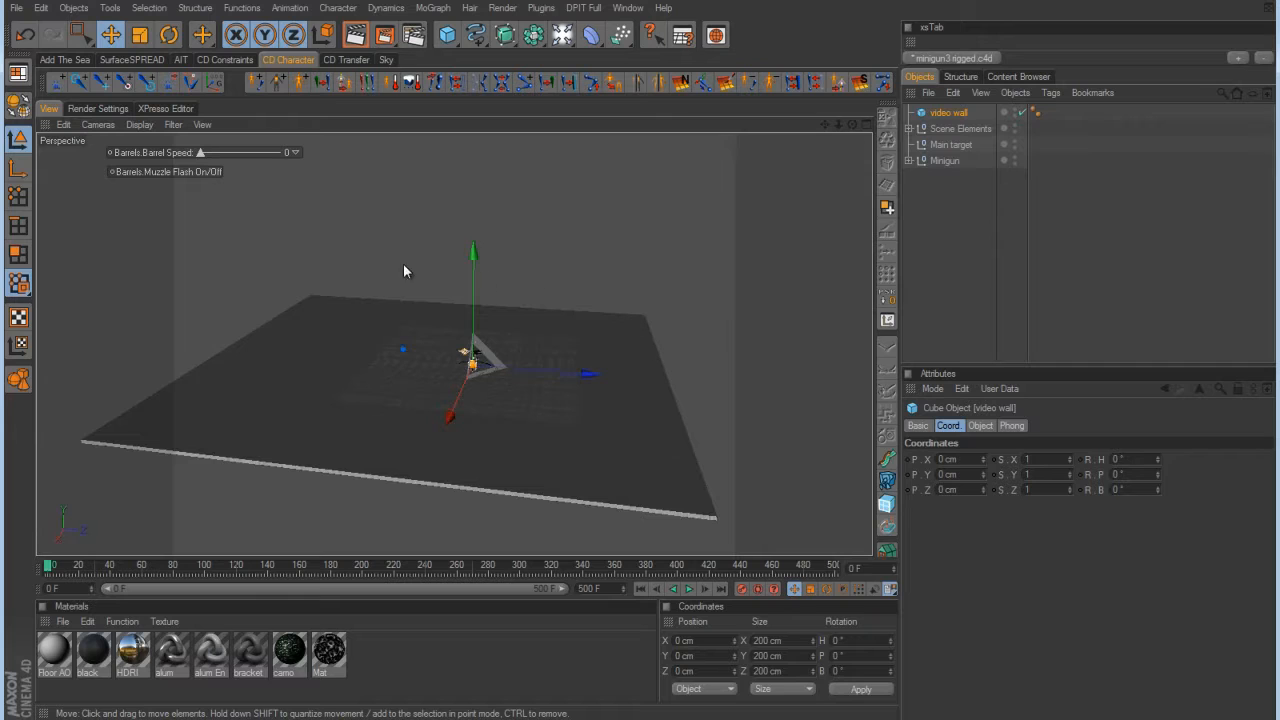
{"action": "left_click_drag", "start_coordinate": [743, 312], "coordinate": [731, 287], "text": "alt"}
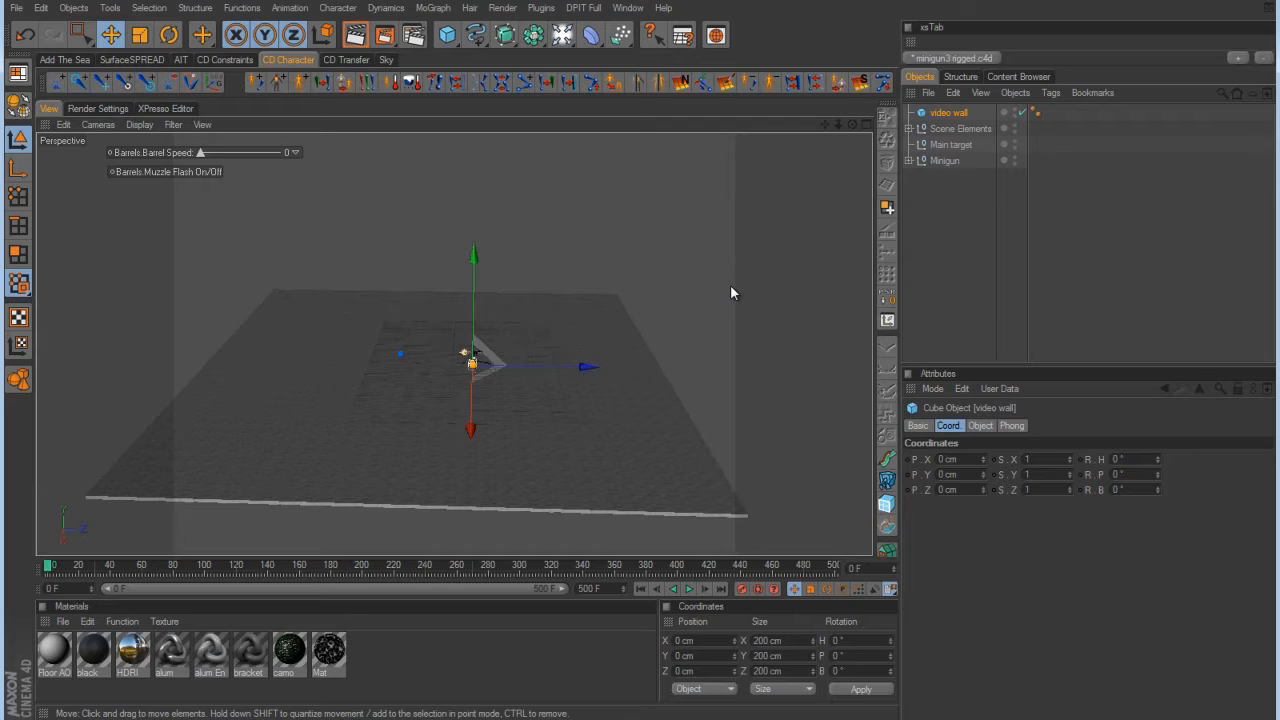
{"action": "scroll", "coordinate": [677, 364], "scroll_direction": "up", "scroll_amount": 5}
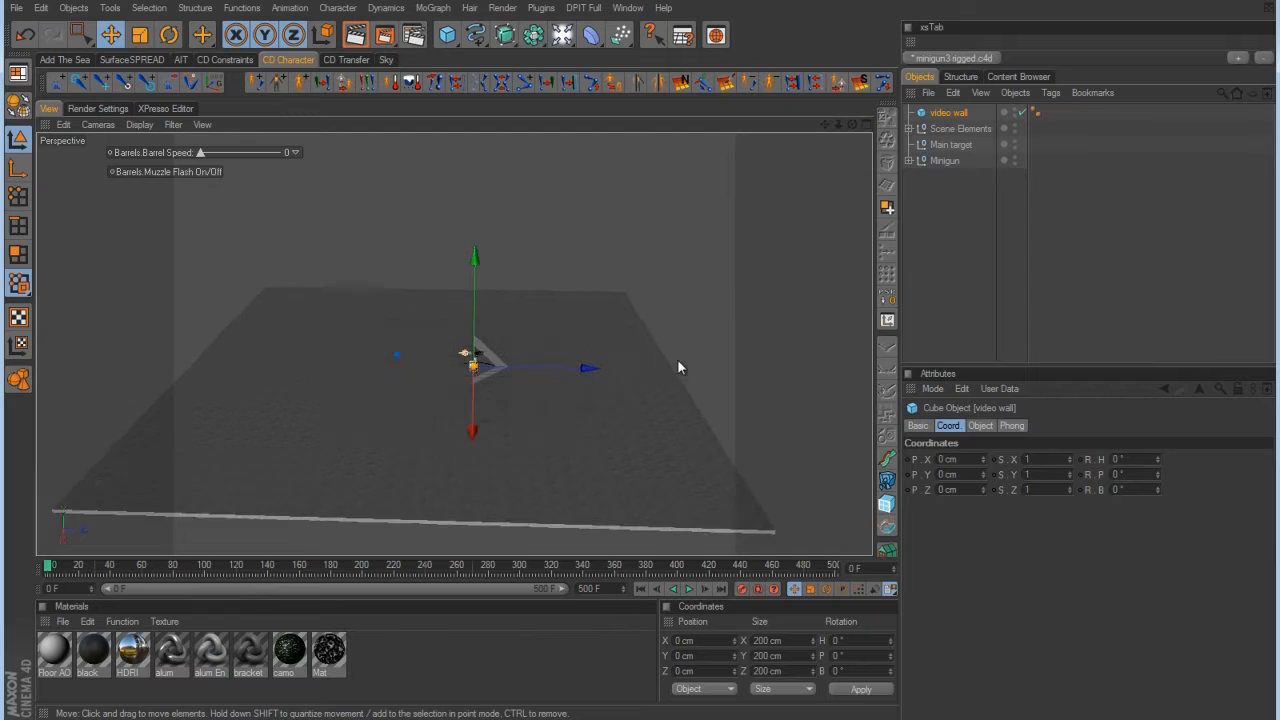
{"action": "left_click_drag", "start_coordinate": [607, 384], "coordinate": [470, 380]}
Set the video wall's size to 1280 cm in X and 720 cm in Y.
{"action": "middle_click_drag", "start_coordinate": [470, 380], "coordinate": [540, 350], "text": "alt"}
{"action": "right_click_drag", "start_coordinate": [540, 350], "coordinate": [649, 359], "text": "alt"}
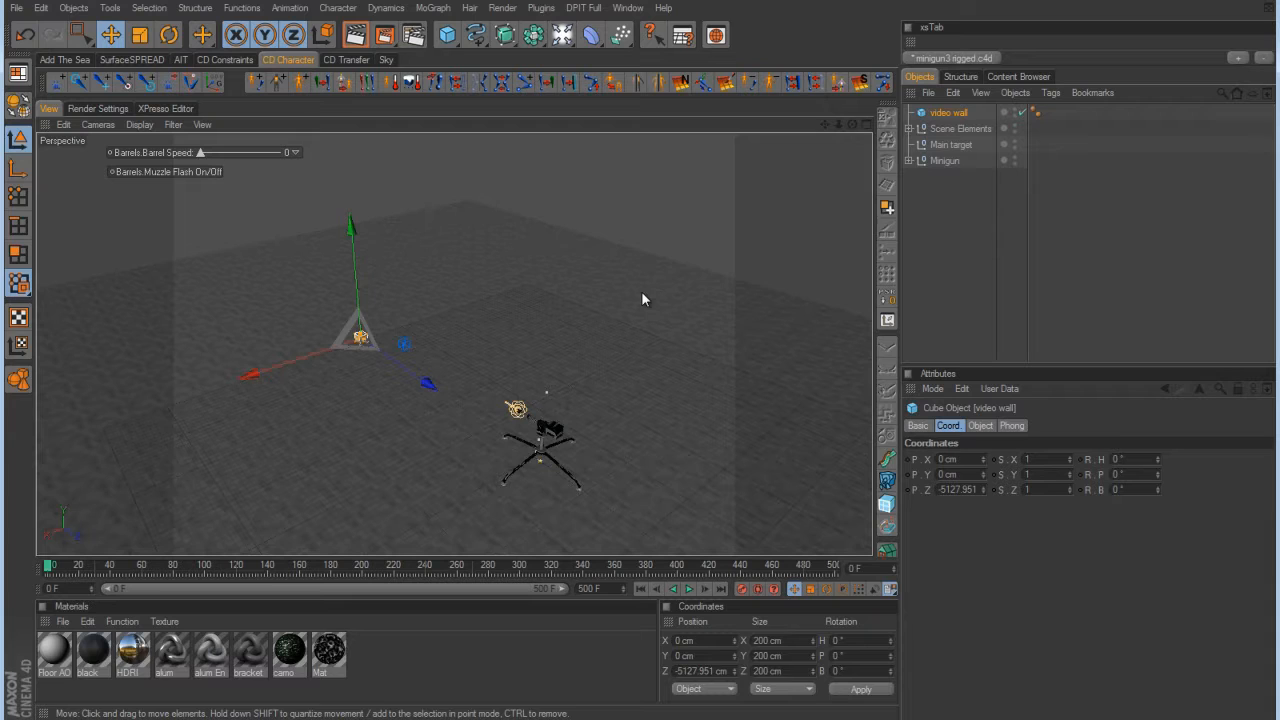
{"action": "left_click", "coordinate": [985, 426]}
{"action": "left_click", "coordinate": [960, 459]}
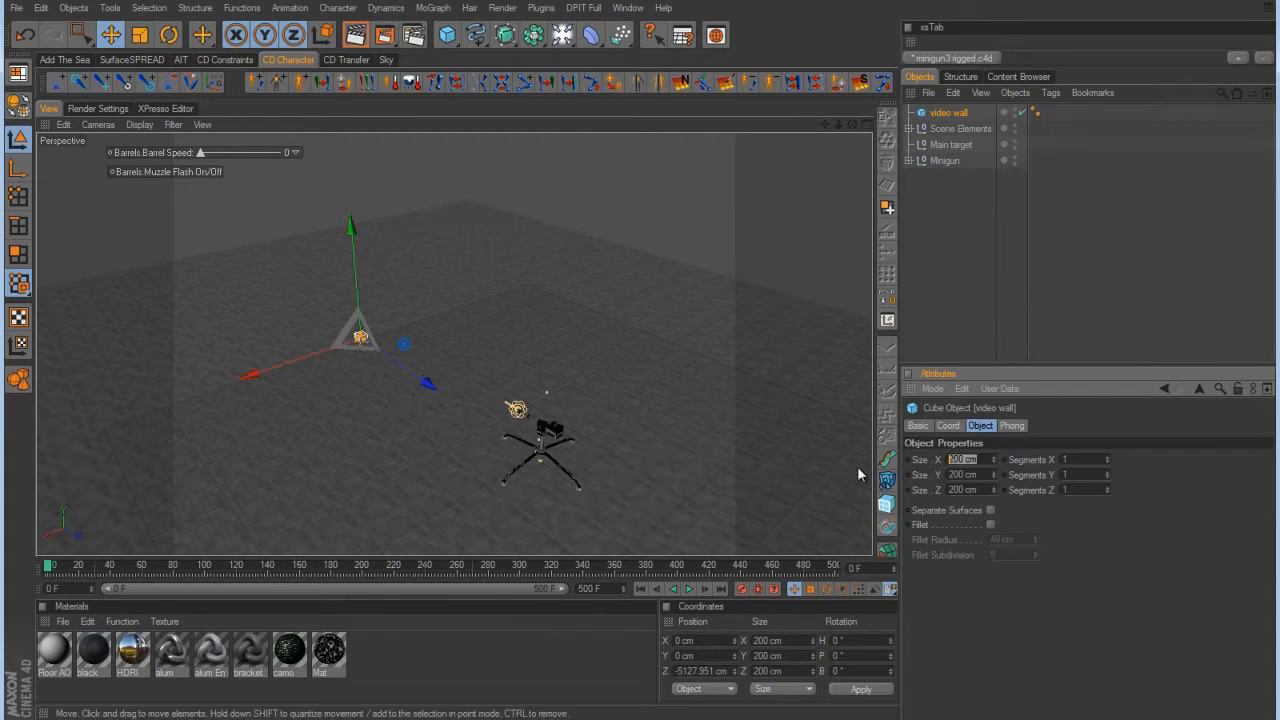
{"action": "type", "text": "1280"}
{"action": "key", "text": "Tab"}
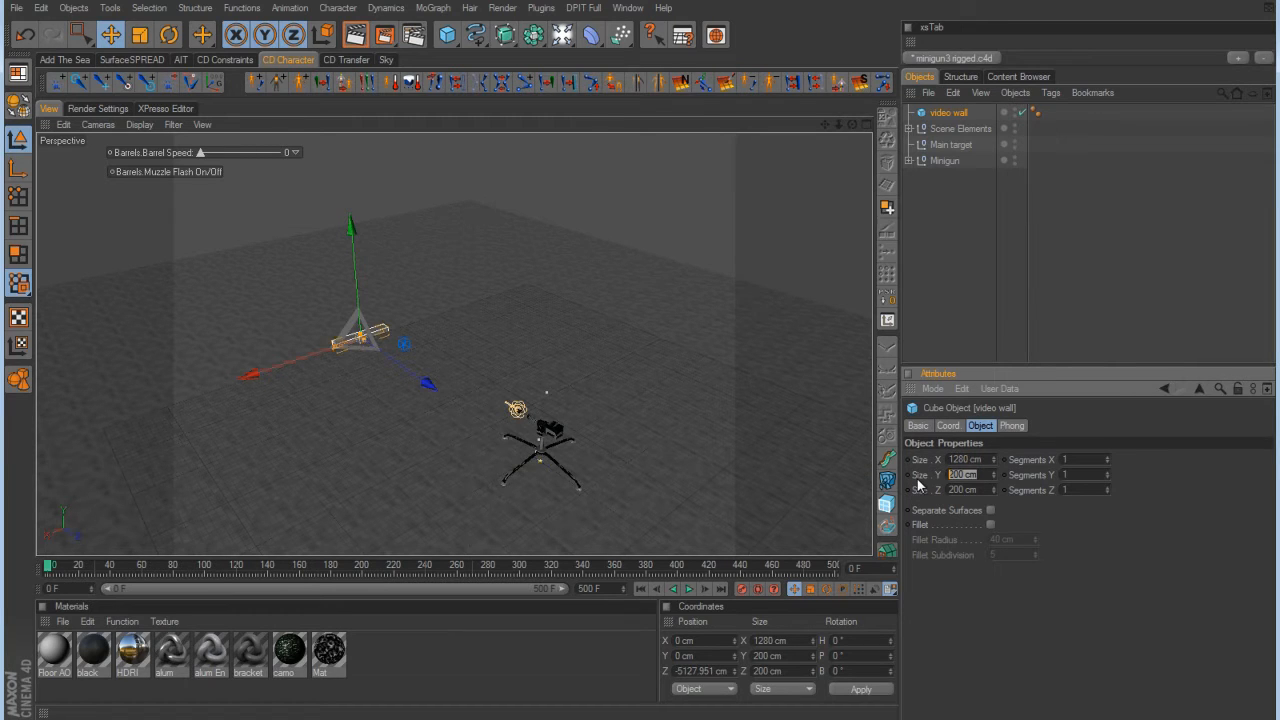
{"action": "type", "text": "720"}
{"action": "key", "text": "Return"}
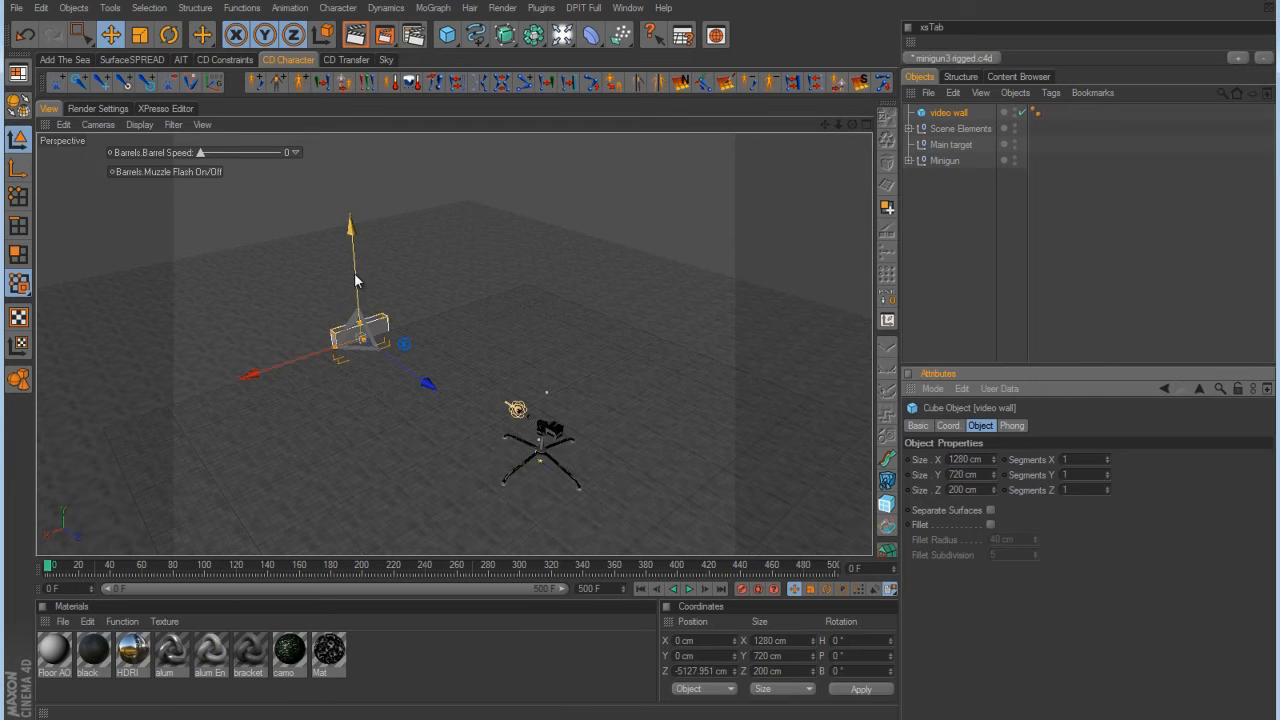
Raise the video wall to about 550 cm in Y and scale it uniformly to about 5417 x 3047 x 846 cm.
{"action": "left_click_drag", "start_coordinate": [358, 278], "coordinate": [356, 254]}
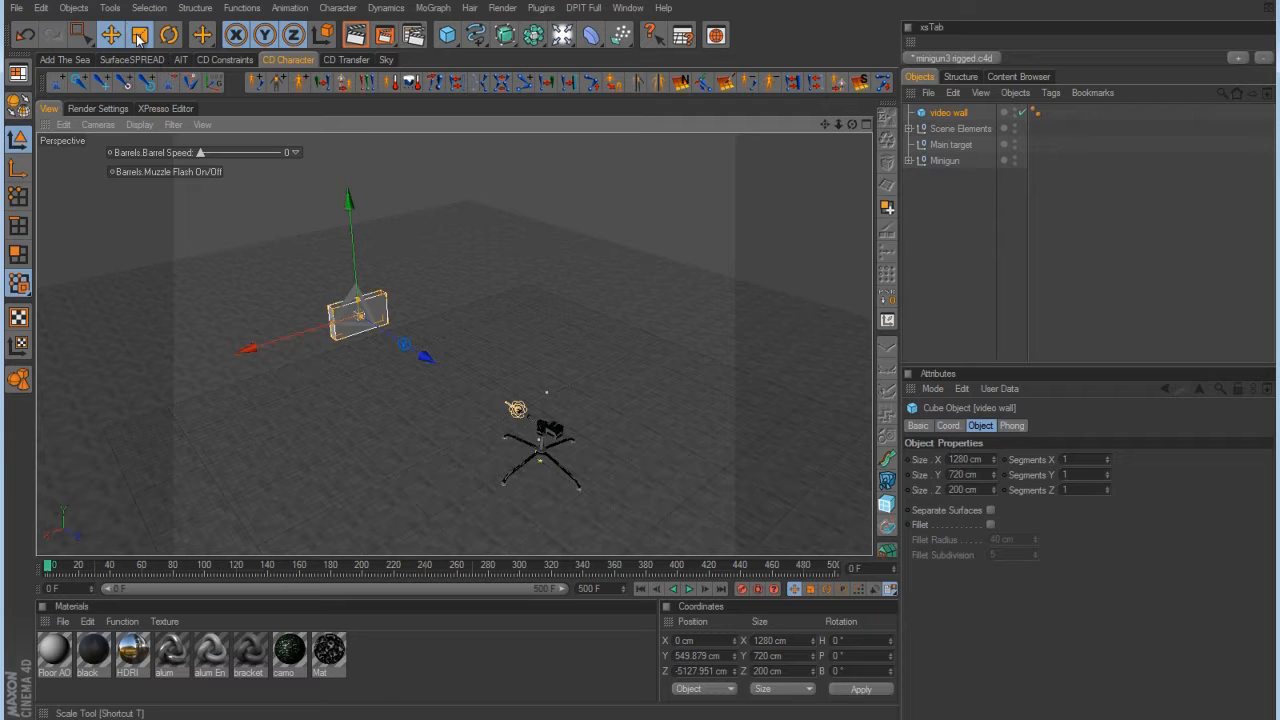
{"action": "left_click", "coordinate": [139, 35]}
{"action": "left_click_drag", "start_coordinate": [567, 206], "coordinate": [642, 366]}
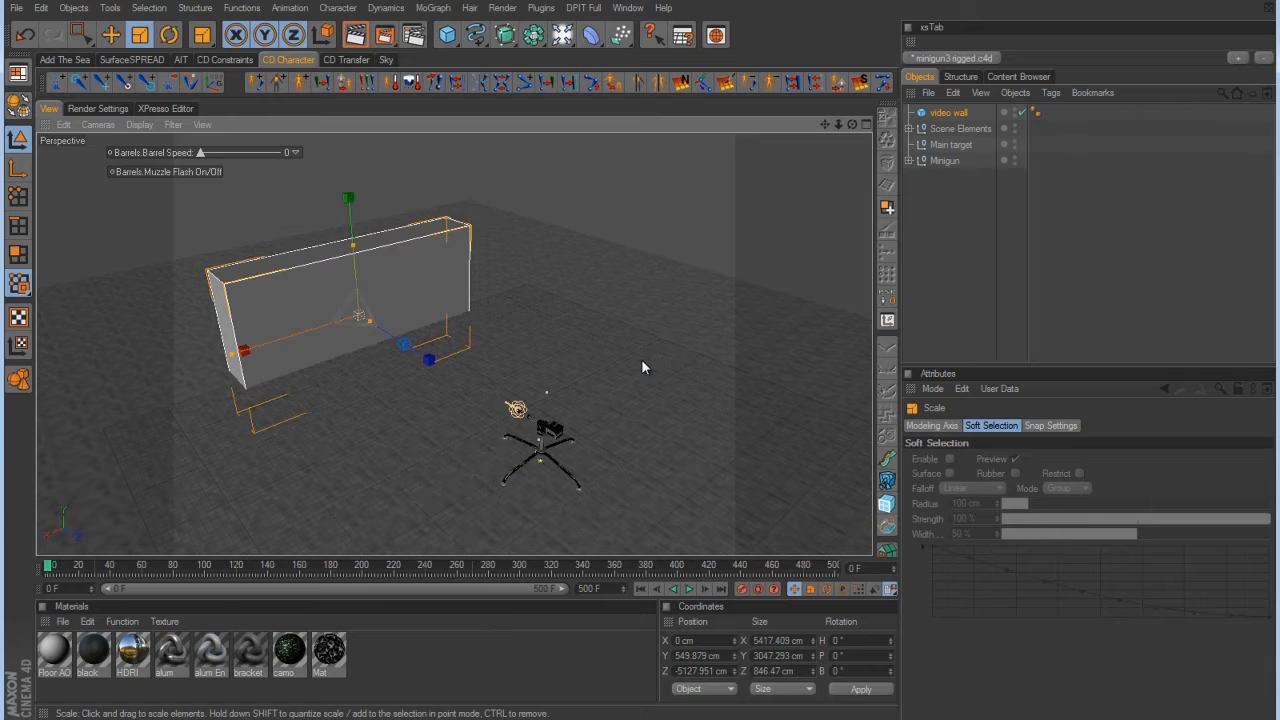
Raise the video wall to about 1527 cm in Y so that its base rests on the floor.
{"action": "left_click", "coordinate": [112, 38]}
{"action": "middle_click", "coordinate": [625, 424]}
{"action": "middle_click", "coordinate": [657, 463]}
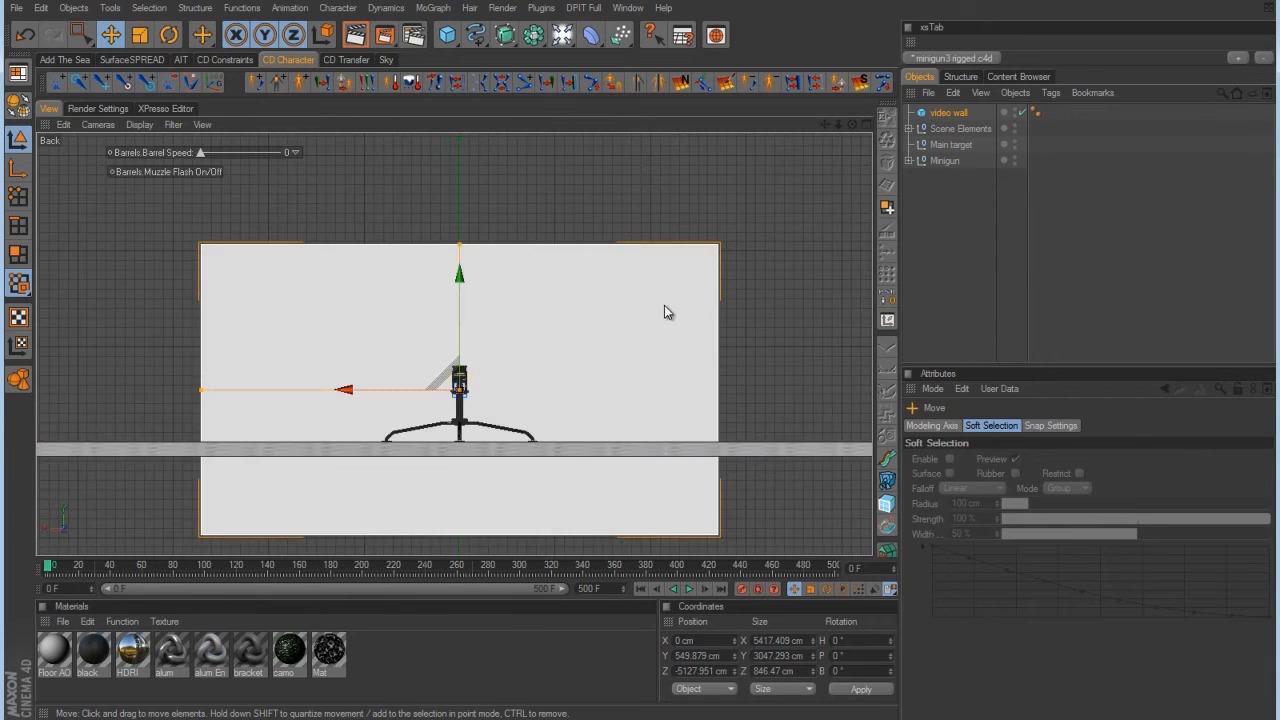
{"action": "middle_click_drag", "start_coordinate": [565, 429], "coordinate": [562, 367], "text": "alt"}
{"action": "right_click_drag", "start_coordinate": [561, 428], "coordinate": [640, 360], "text": "alt"}
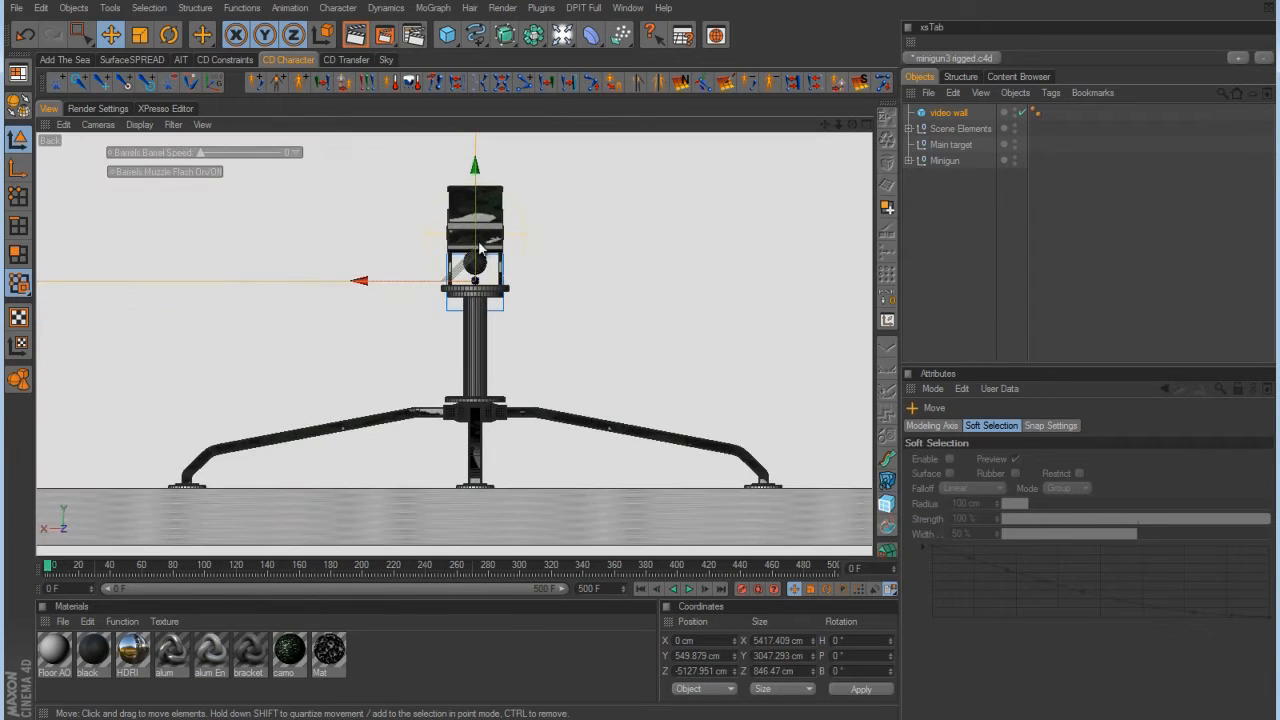
{"action": "left_click_drag", "start_coordinate": [475, 231], "coordinate": [662, 336]}
{"action": "middle_click", "coordinate": [498, 335]}
{"action": "middle_click", "coordinate": [322, 289]}
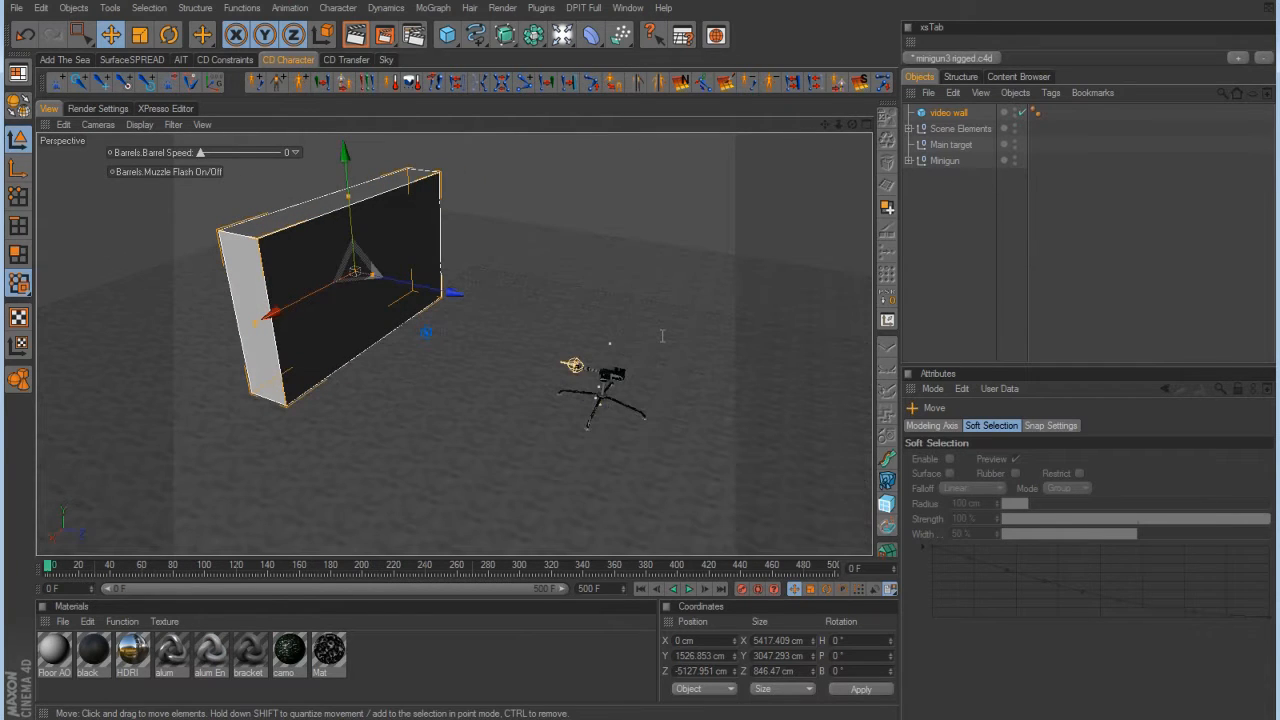
Set the video wall's Z size to 400 cm.
{"action": "left_click", "coordinate": [948, 113]}
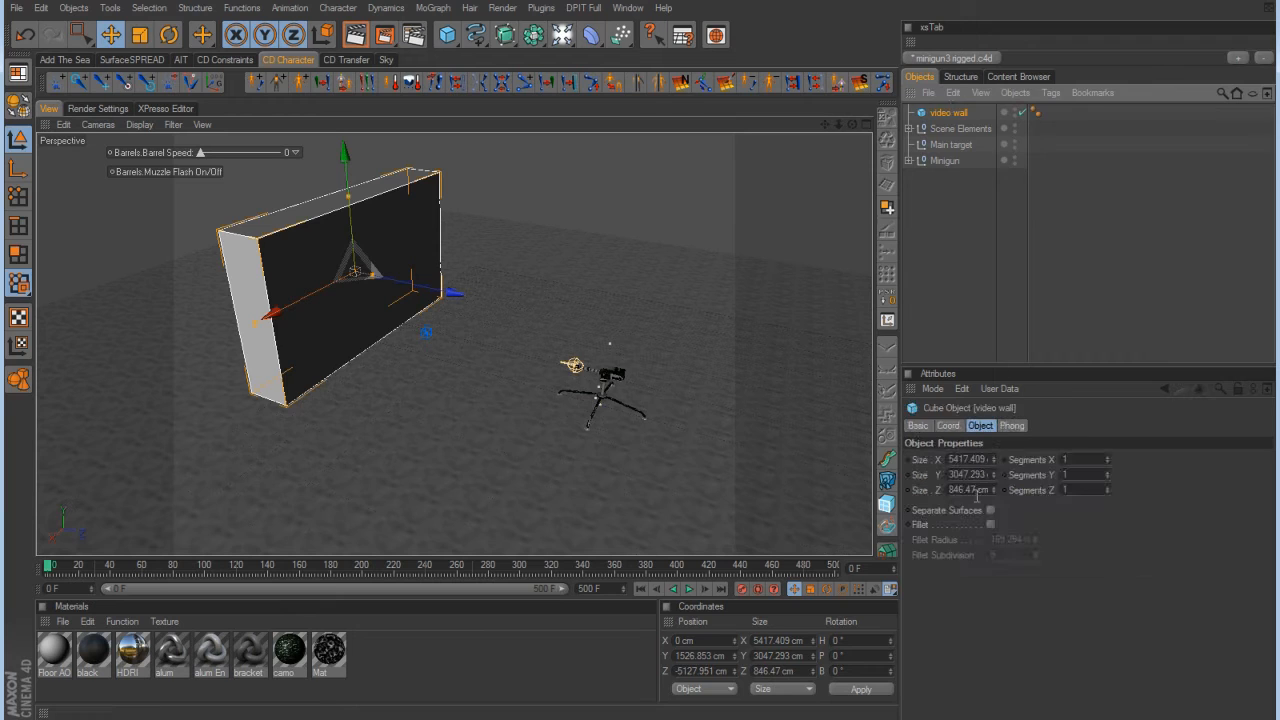
{"action": "left_click", "coordinate": [982, 425]}
{"action": "double_click", "coordinate": [975, 490]}
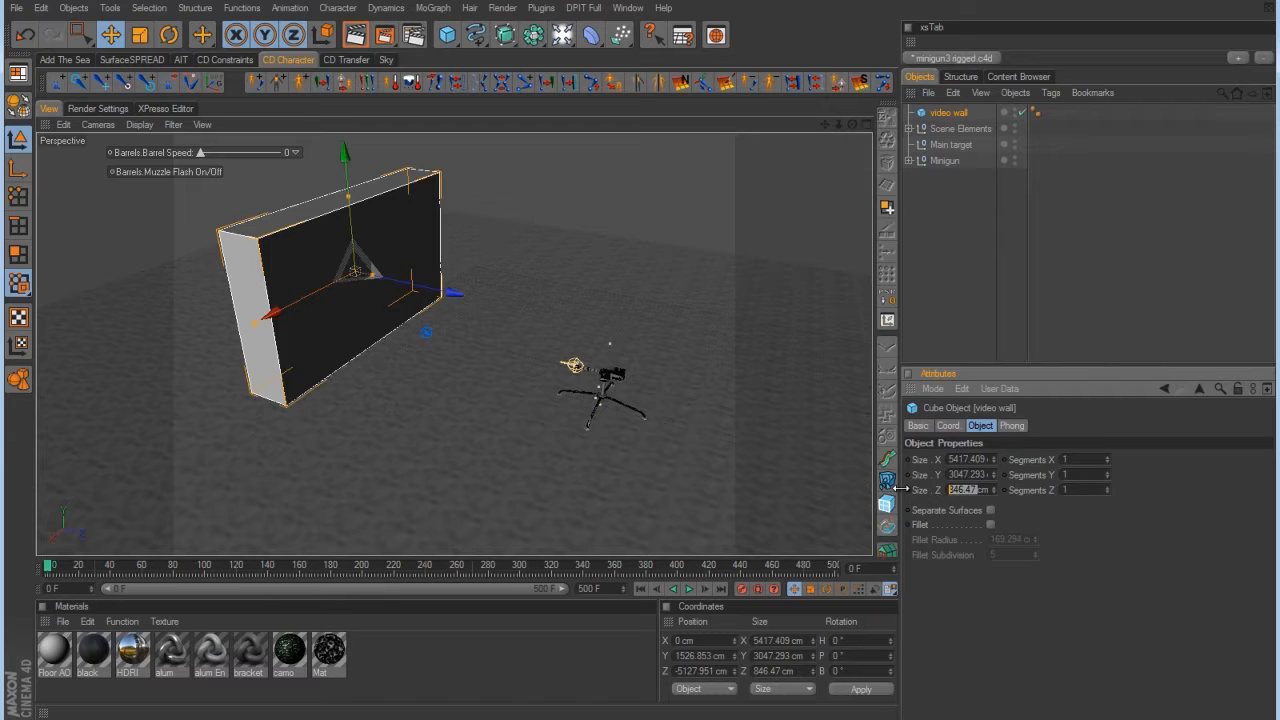
{"action": "type", "text": "400"}
{"action": "key", "text": "Return"}
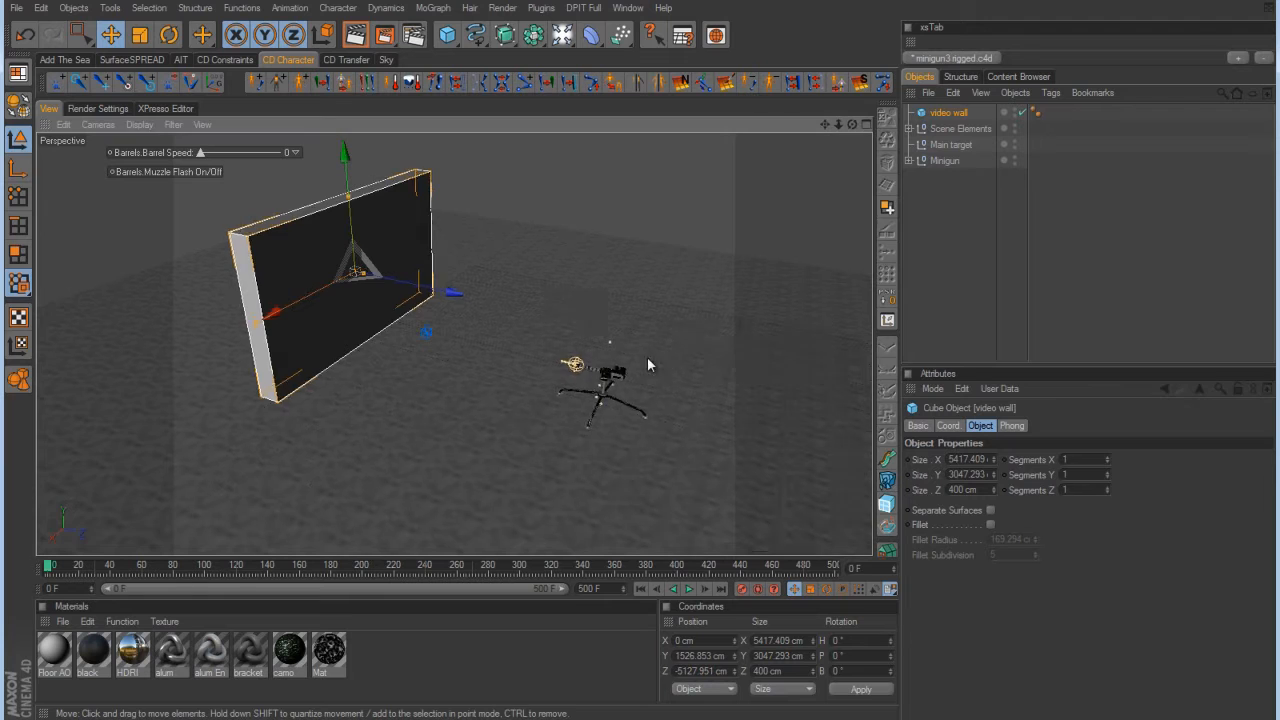
Round the video wall's edges with a fillet of 35 cm radius and 4 subdivisions, and deselect the object.
{"action": "left_click_drag", "start_coordinate": [648, 359], "coordinate": [640, 363], "text": "alt"}
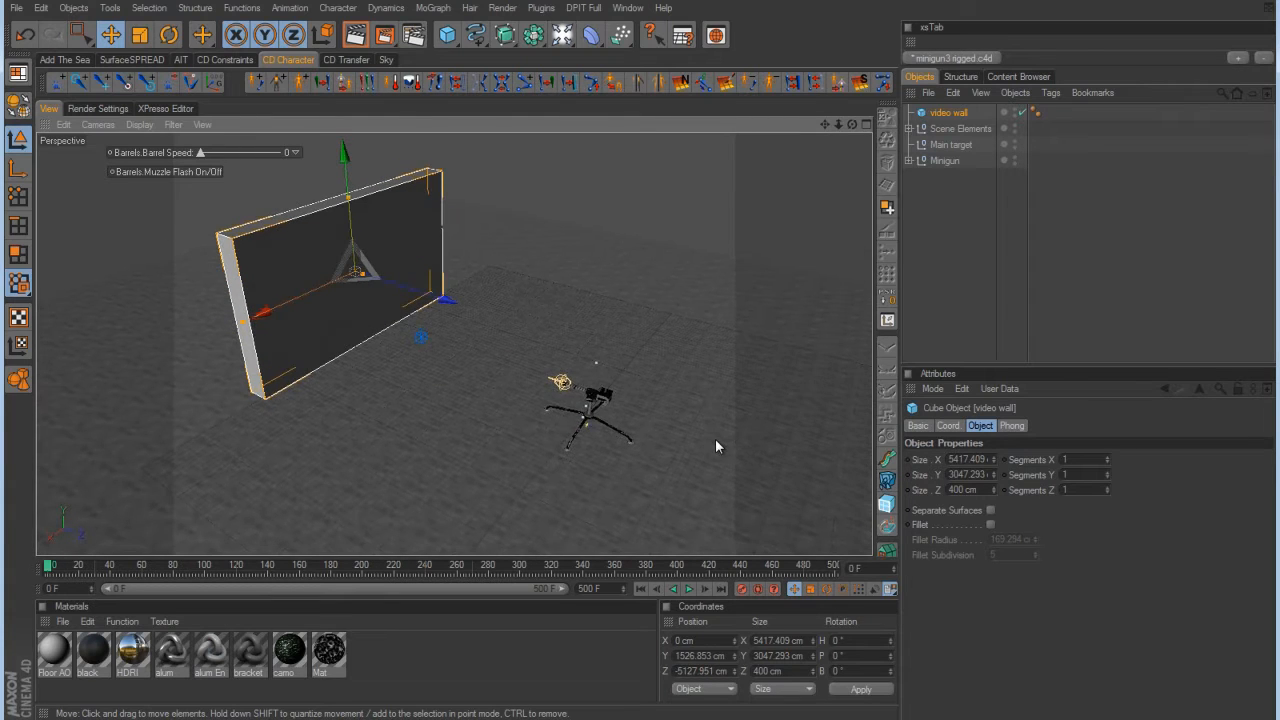
{"action": "left_click_drag", "start_coordinate": [594, 303], "coordinate": [643, 430], "text": "alt"}
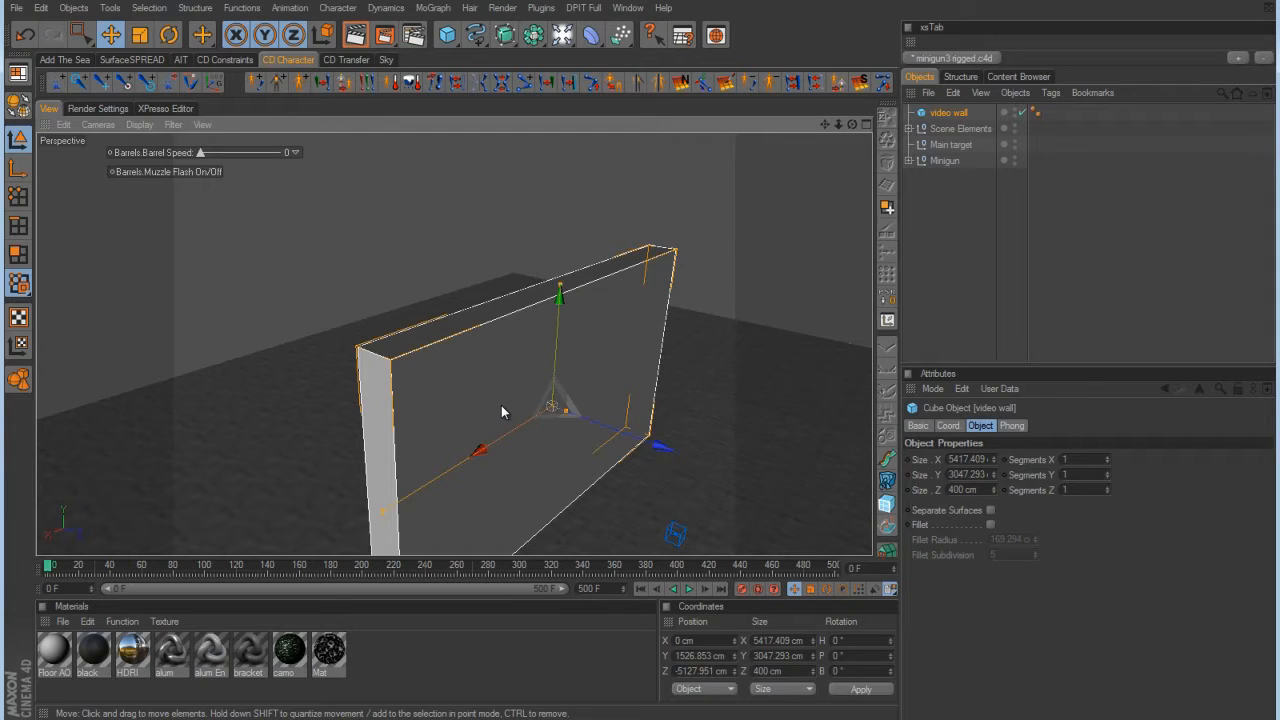
{"action": "left_click_drag", "start_coordinate": [505, 400], "coordinate": [640, 359], "text": "alt"}
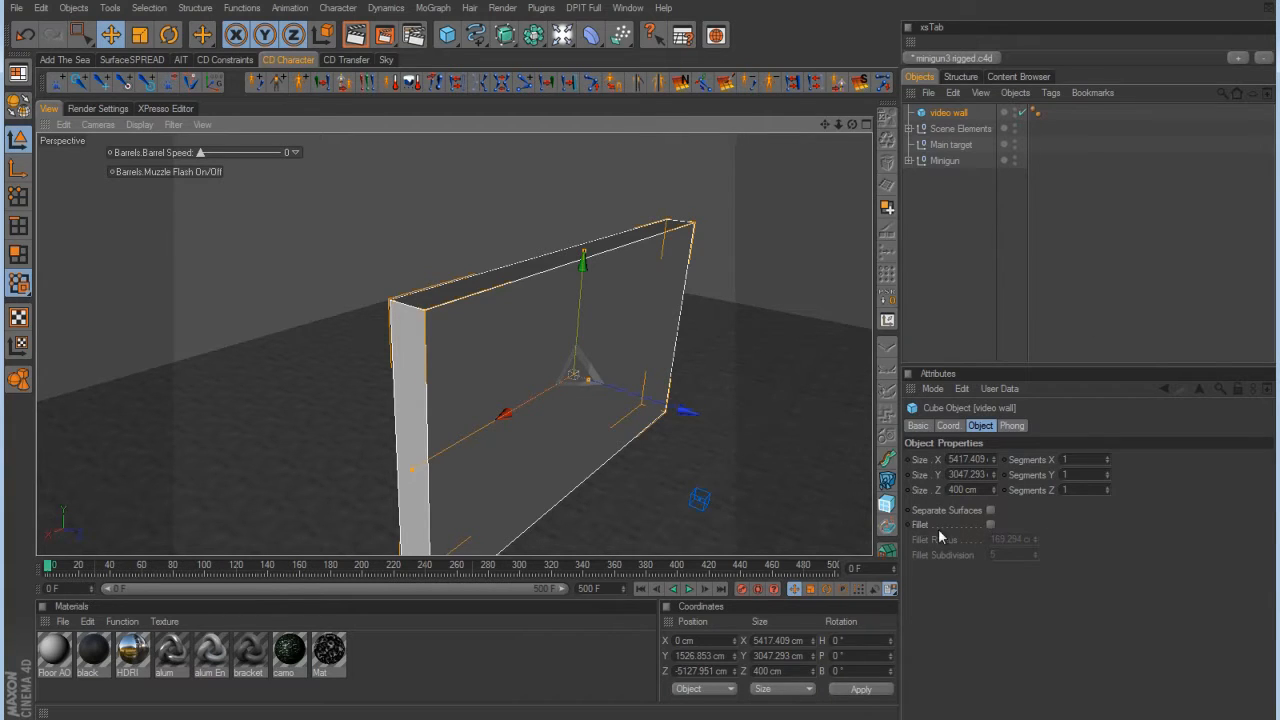
{"action": "left_click", "coordinate": [989, 524]}
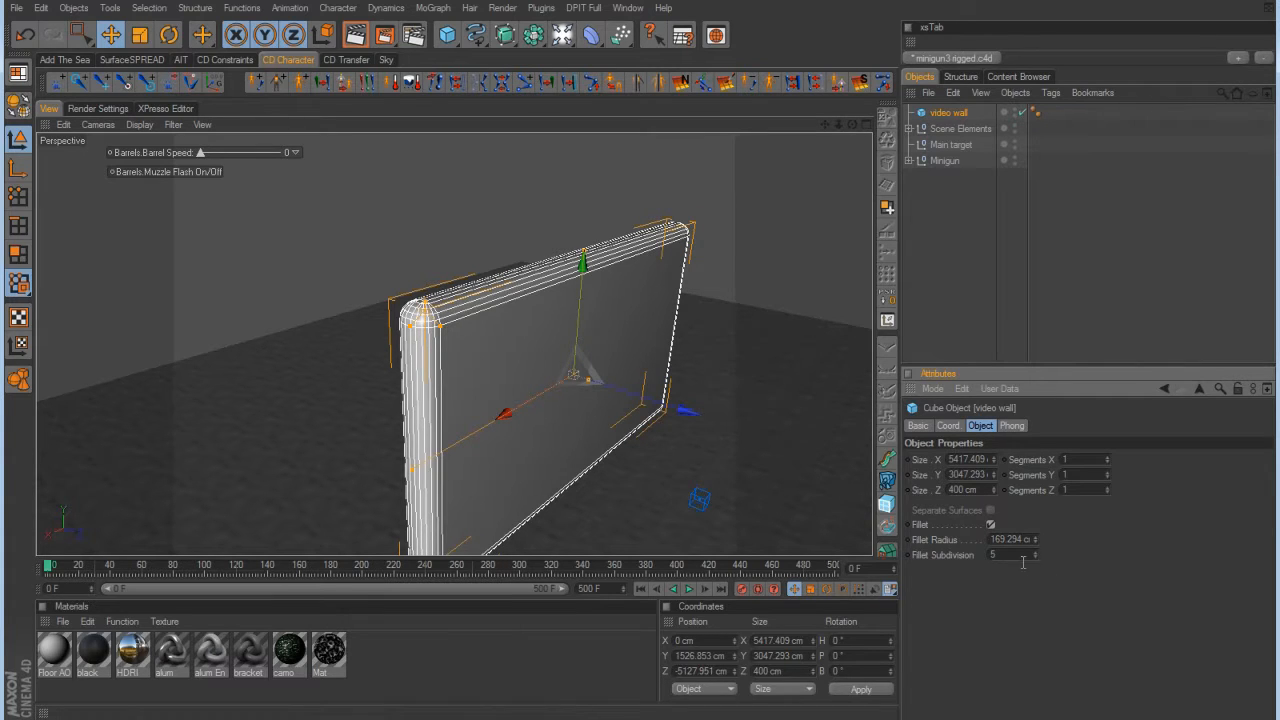
{"action": "left_click_drag", "start_coordinate": [1035, 537], "coordinate": [1035, 538]}
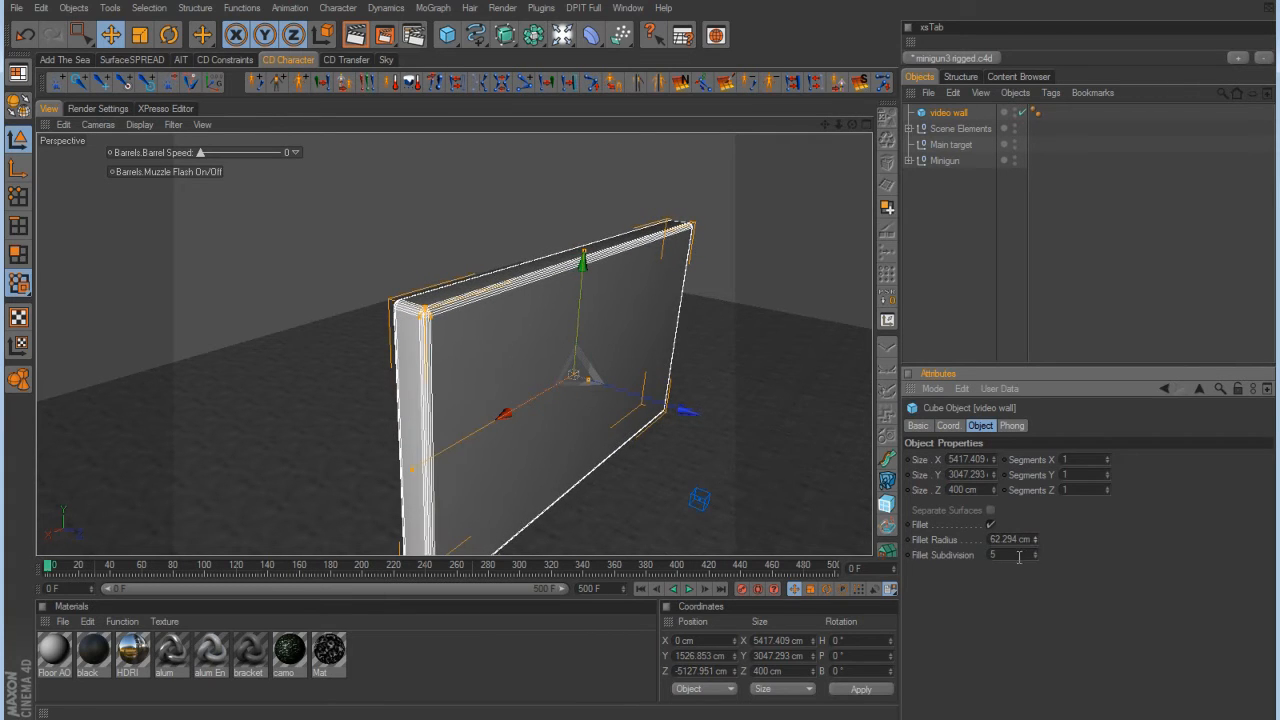
{"action": "left_click", "coordinate": [1034, 557]}
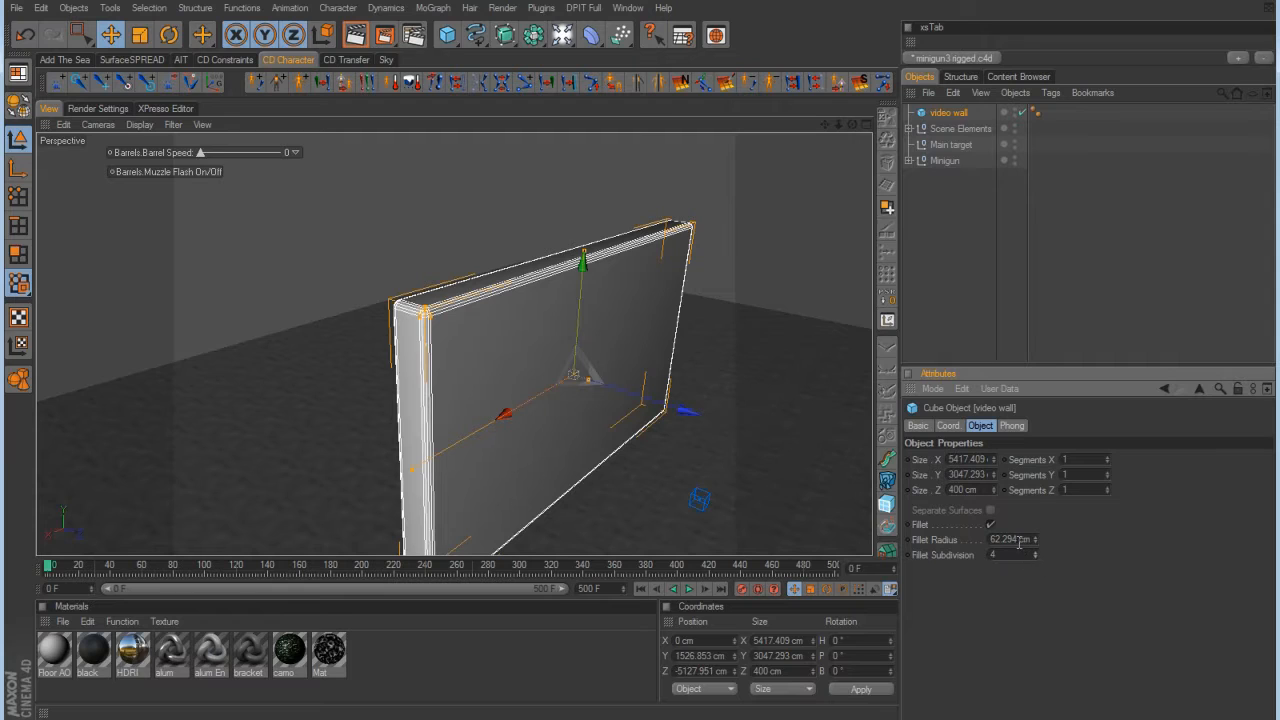
{"action": "double_click", "coordinate": [1019, 539]}
{"action": "type", "text": "45"}
{"action": "key", "text": "Return"}
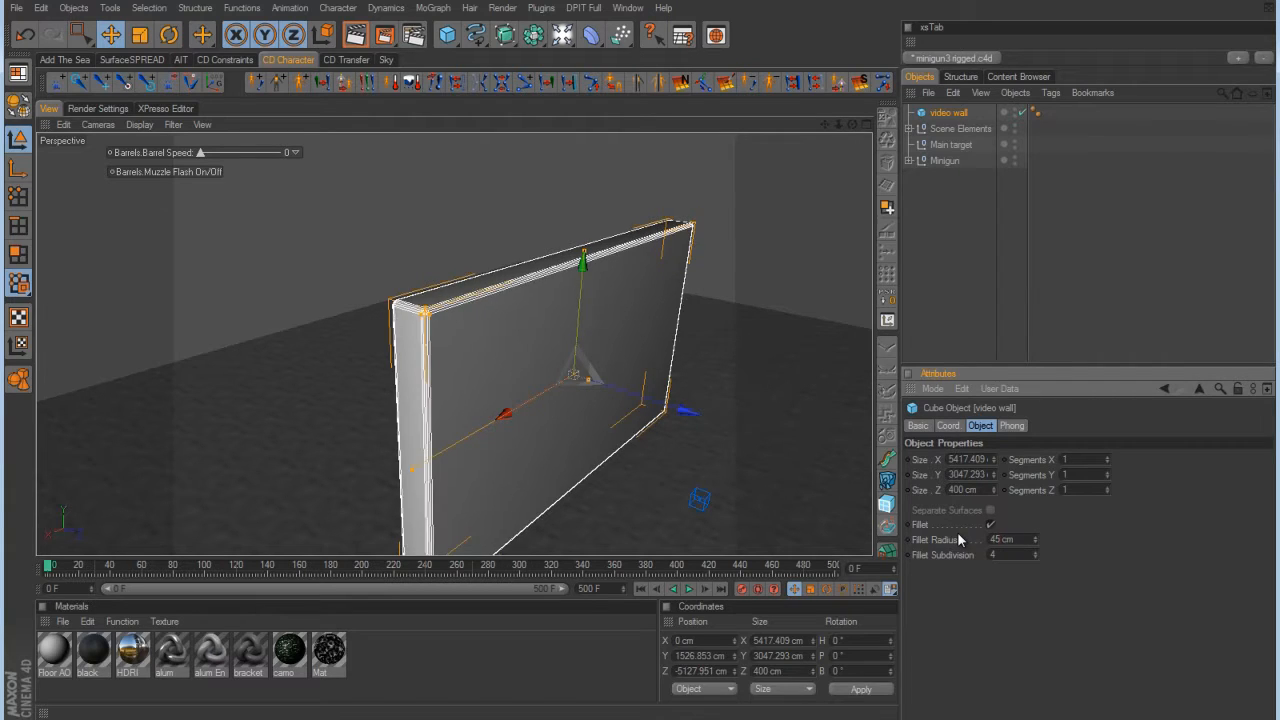
{"action": "left_click", "coordinate": [1036, 545]}
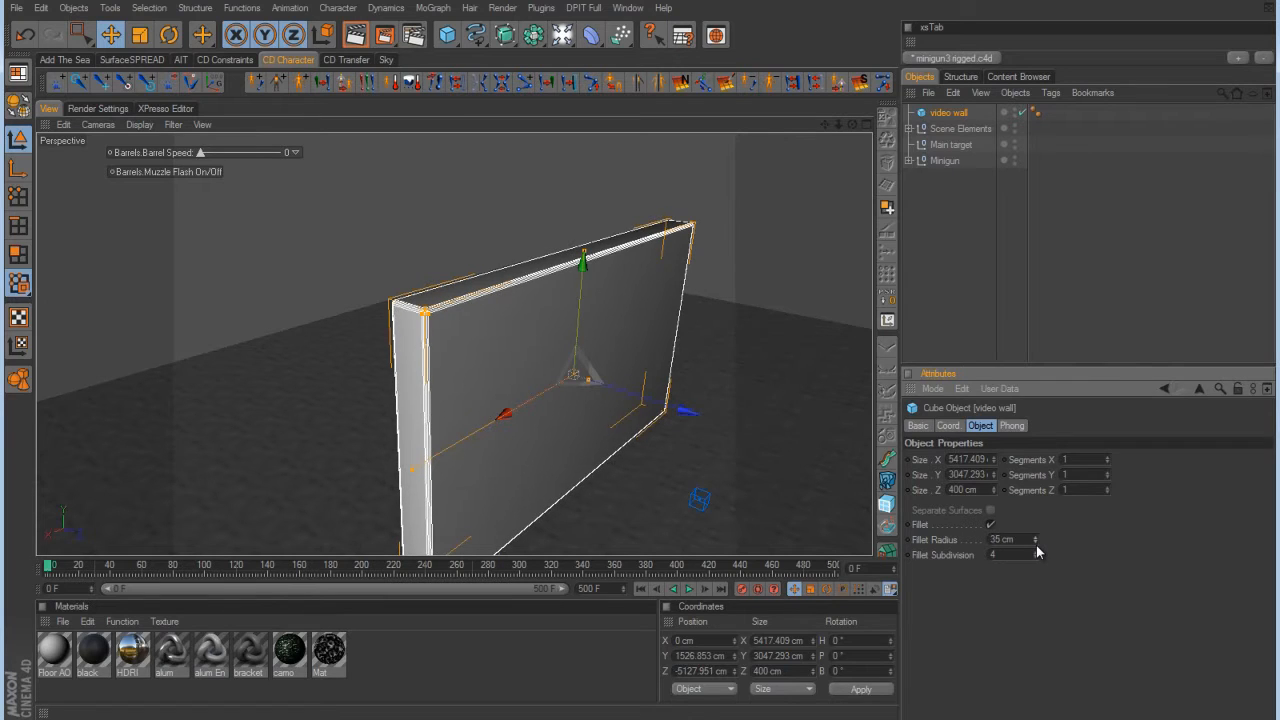
{"action": "left_click", "coordinate": [1053, 222]}
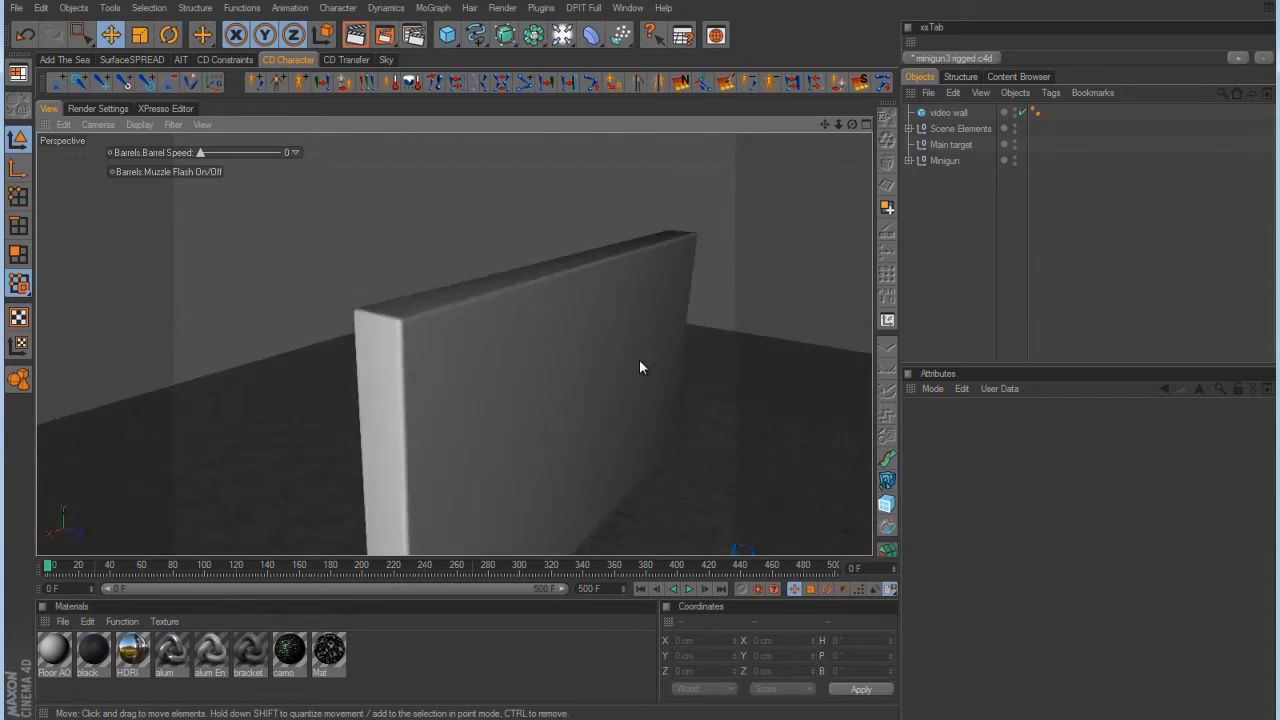
{"action": "left_click_drag", "start_coordinate": [640, 361], "coordinate": [637, 392], "text": "alt"}
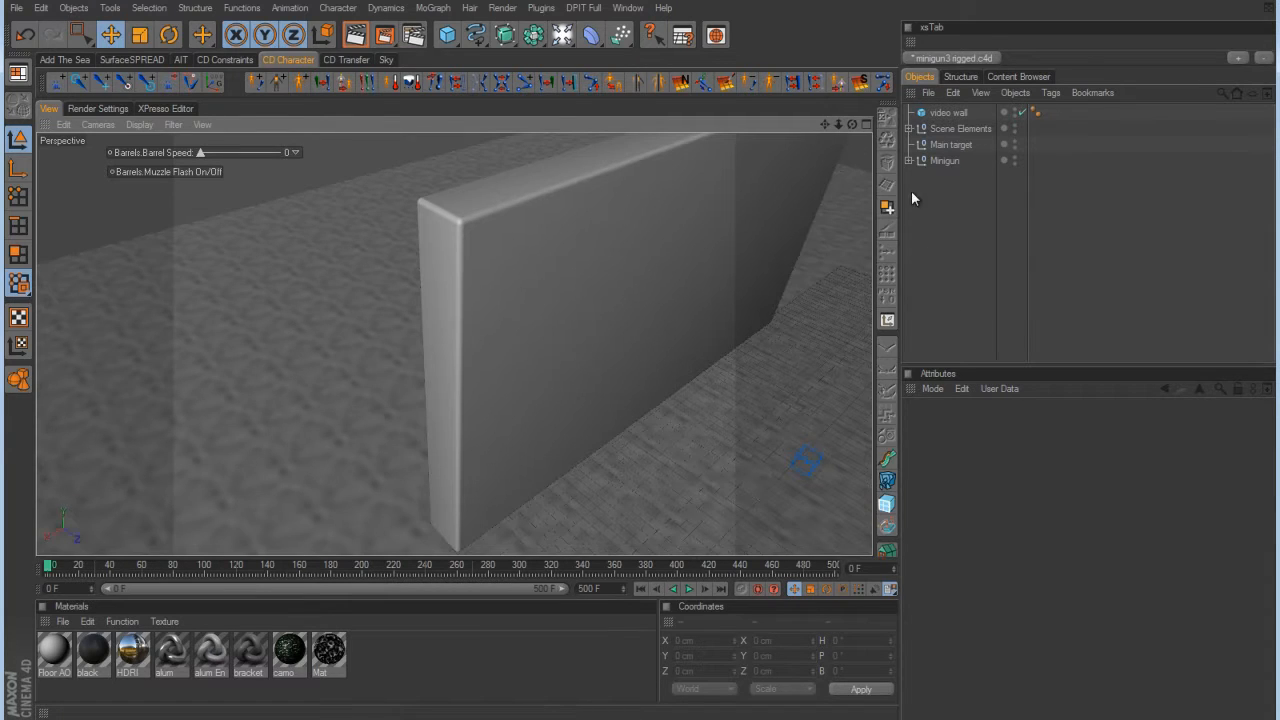
Make the video wall editable and select its large front polygon with Live Selection.
{"action": "left_click", "coordinate": [945, 112]}
{"action": "key", "text": "o"}
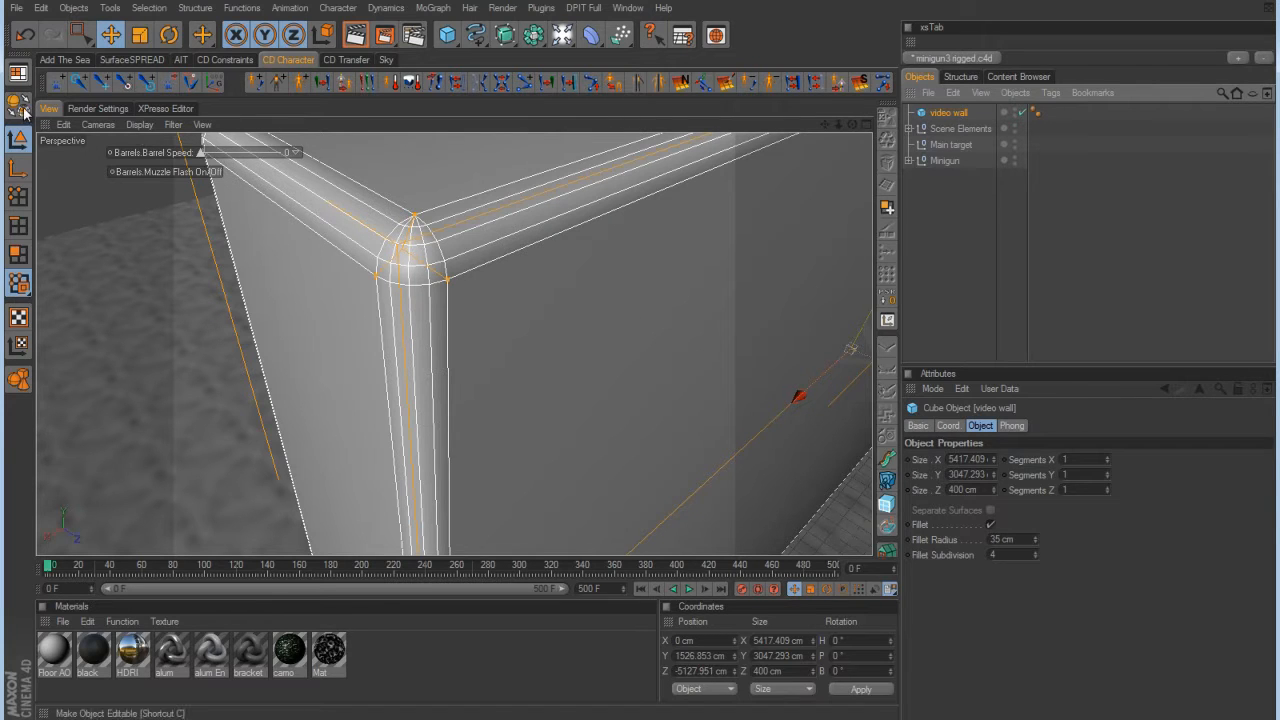
{"action": "key", "text": "c"}
{"action": "left_click", "coordinate": [18, 254]}
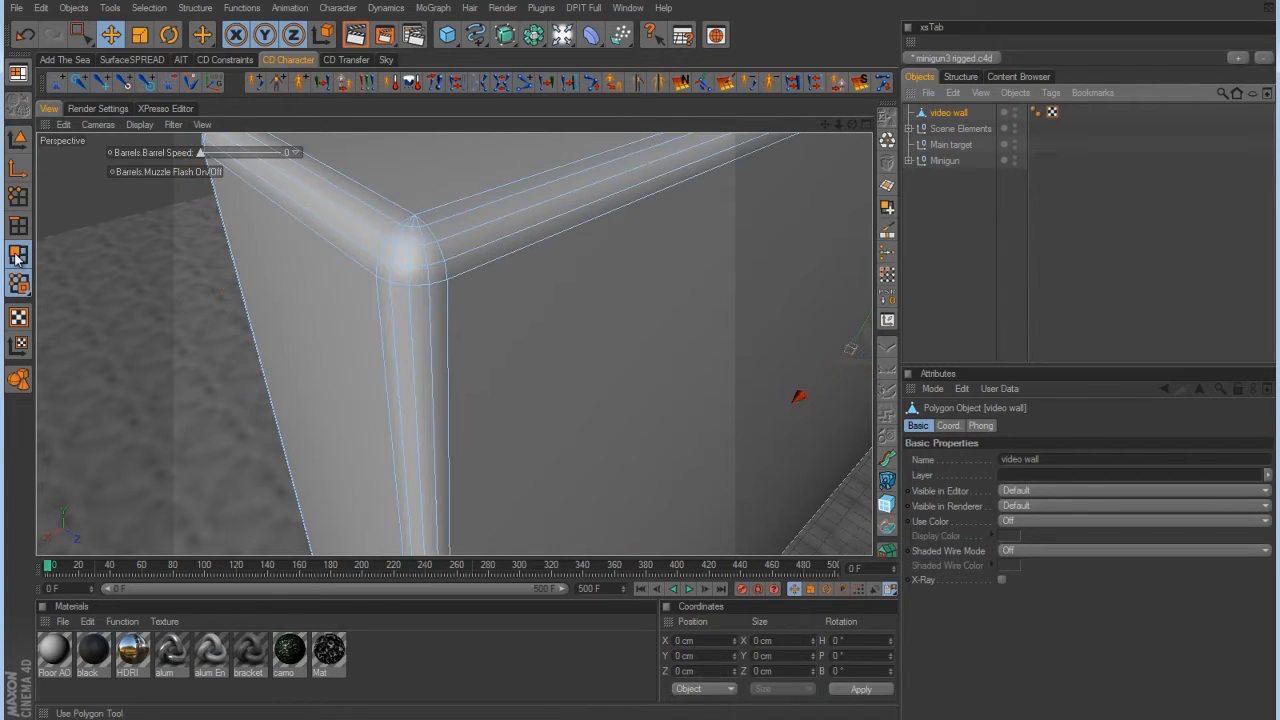
{"action": "left_click", "coordinate": [84, 36]}
{"action": "left_click", "coordinate": [105, 48]}
{"action": "left_click_drag", "start_coordinate": [540, 380], "coordinate": [466, 340], "text": "alt"}
{"action": "left_click", "coordinate": [466, 340]}
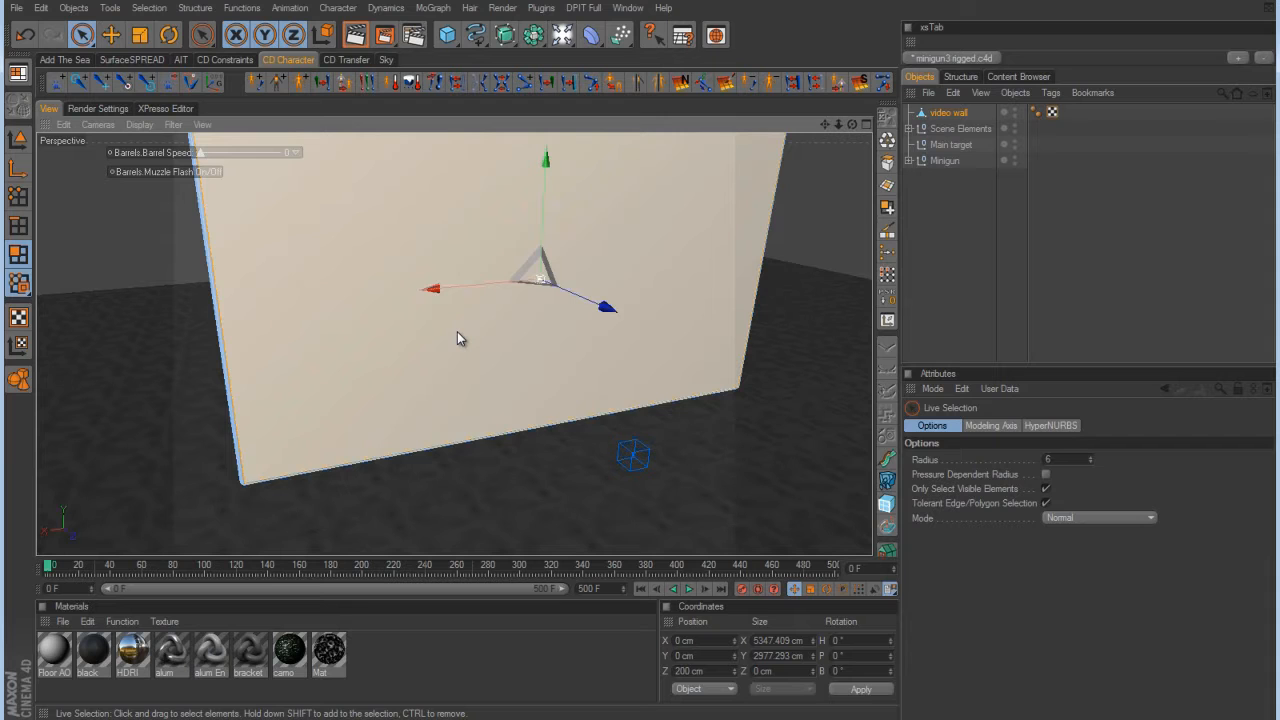
Inset the video wall's selected front polygon with Extrude Inner by an offset of about 91 cm.
{"action": "mouse_move", "coordinate": [704, 320]}
{"action": "right_mouse_down", "text": "alt"}
{"action": "mouse_move", "coordinate": [625, 360]}
{"action": "mouse_move", "coordinate": [725, 322]}
{"action": "right_mouse_up", "text": "alt"}
{"action": "left_click_drag", "start_coordinate": [727, 329], "coordinate": [639, 360], "text": "alt"}
{"action": "right_click", "coordinate": [659, 293]}
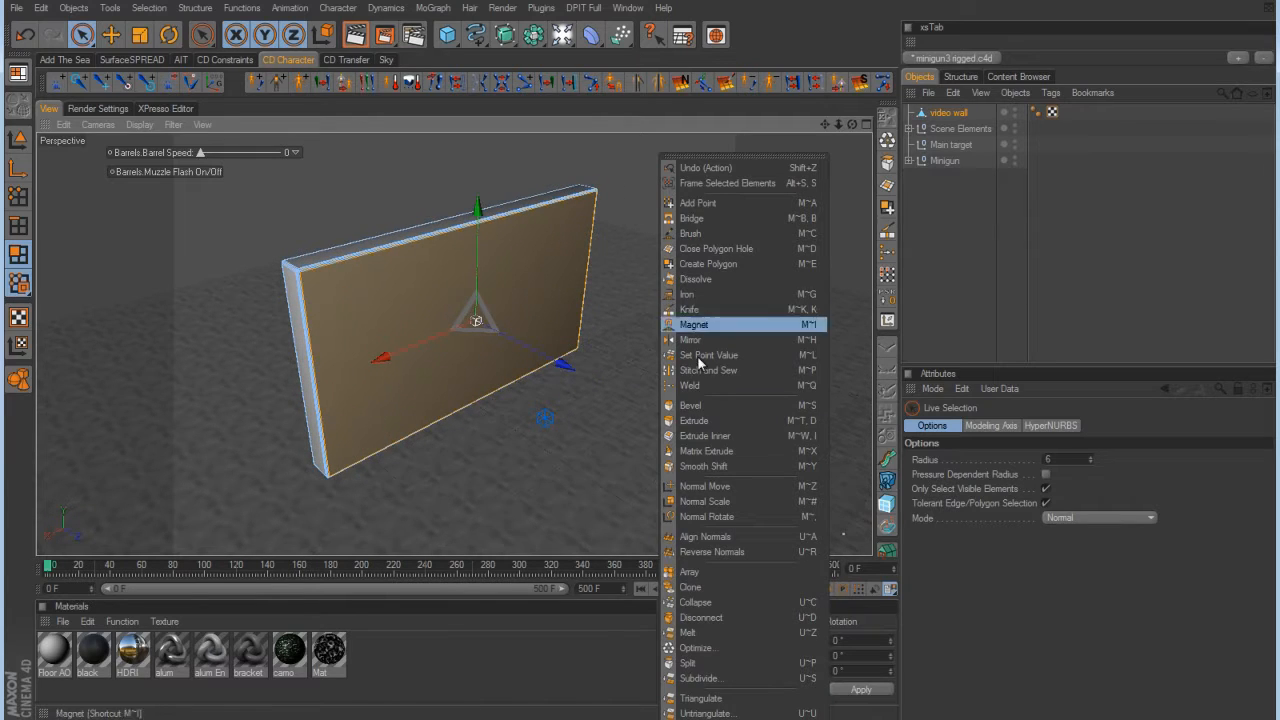
{"action": "left_click", "coordinate": [738, 434]}
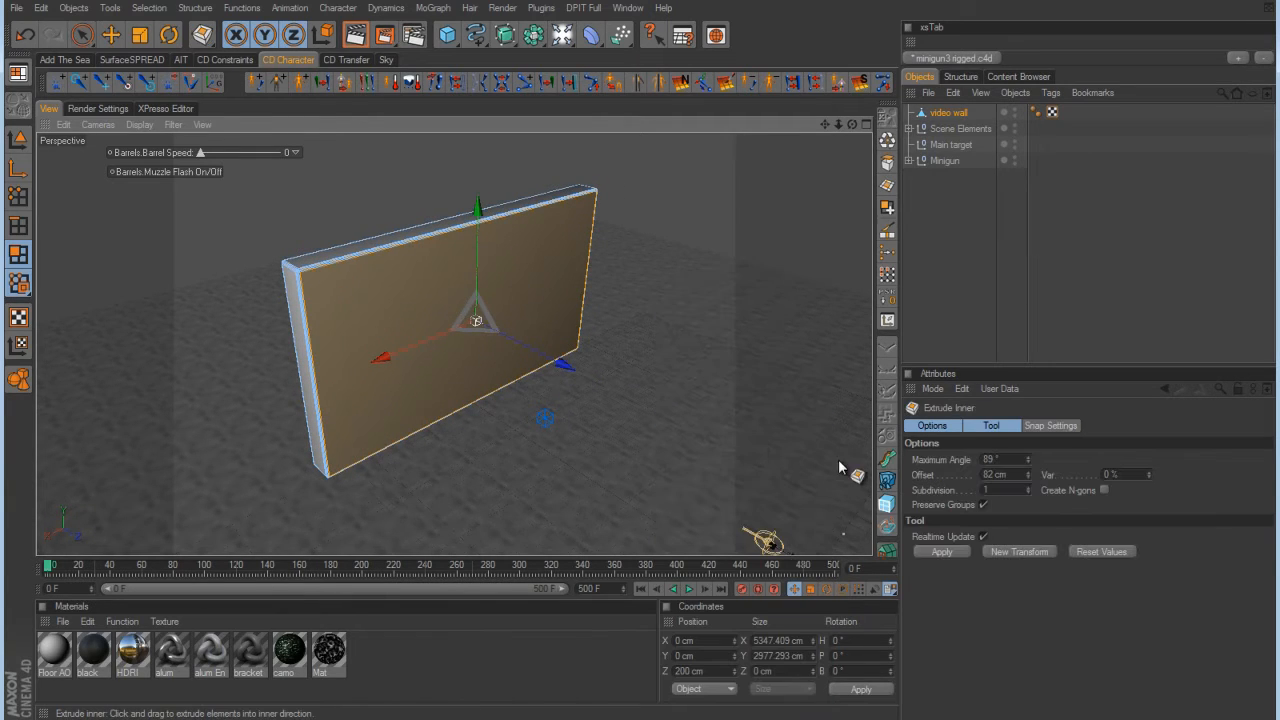
{"action": "left_click_drag", "start_coordinate": [711, 392], "coordinate": [639, 356], "text": "alt"}
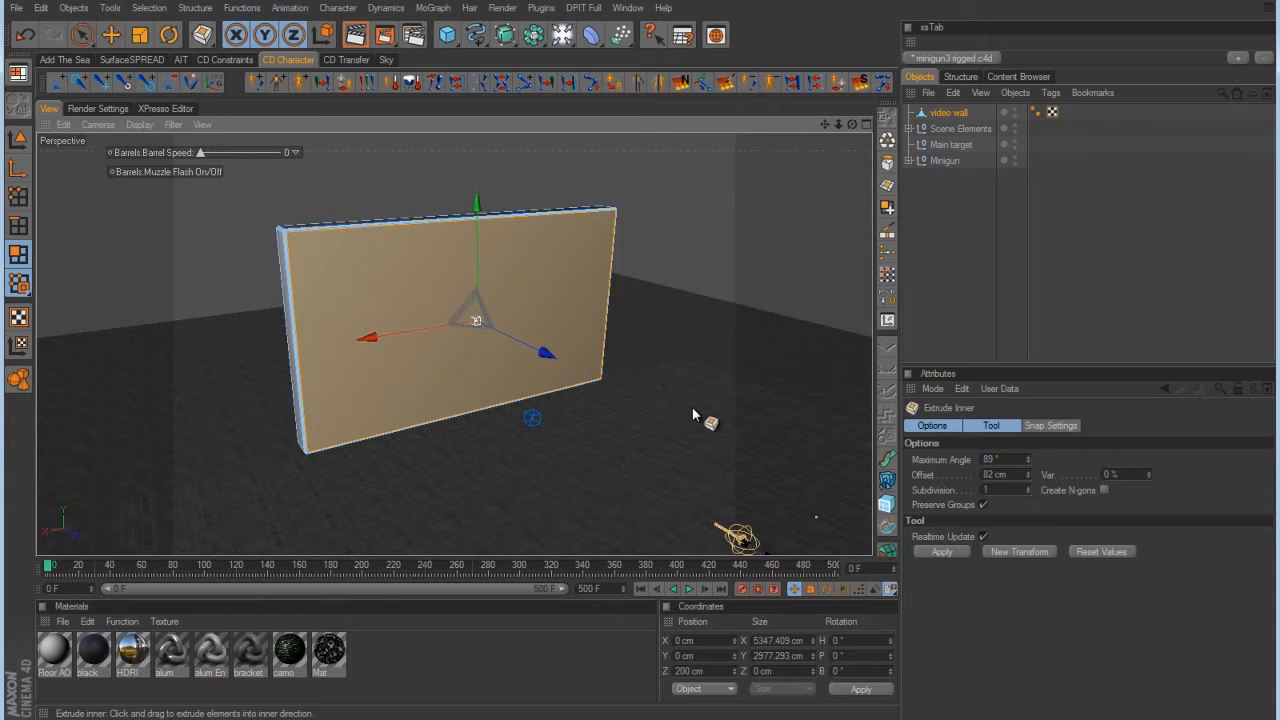
{"action": "scroll", "coordinate": [645, 361], "scroll_direction": "up", "scroll_amount": 2}
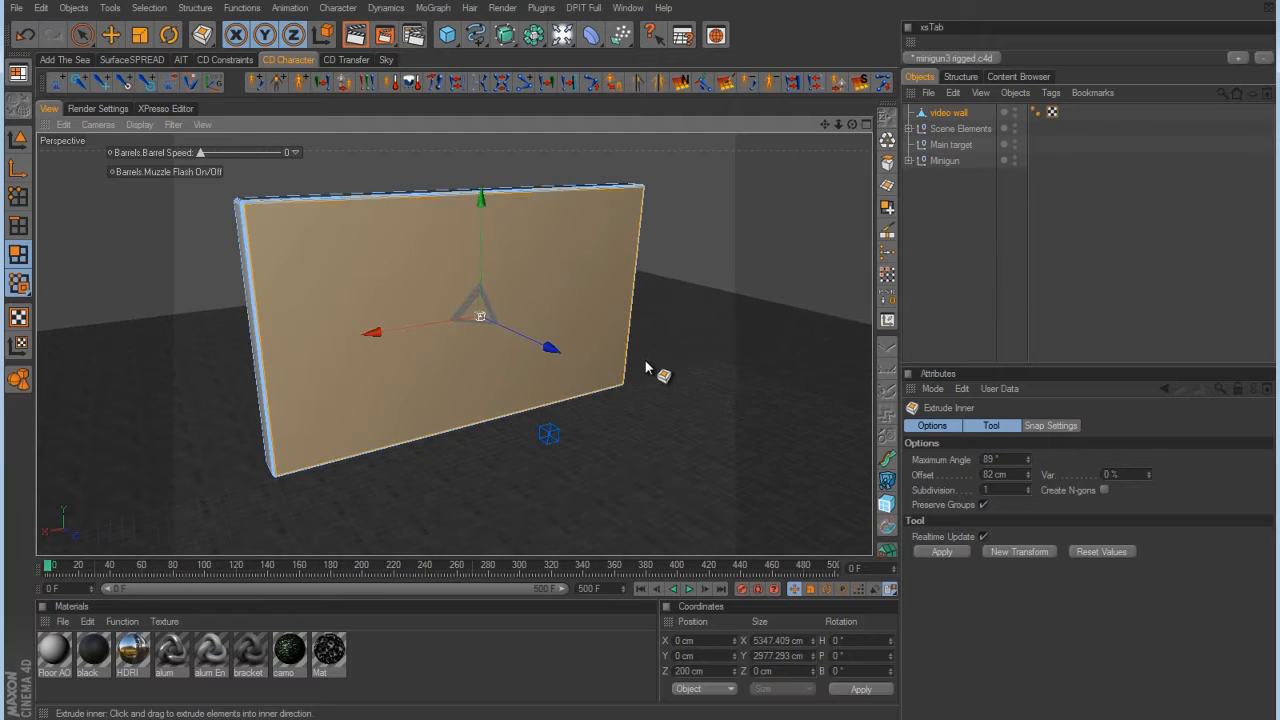
{"action": "mouse_move", "coordinate": [645, 364]}
{"action": "left_mouse_down", "text": "alt"}
{"action": "mouse_move", "coordinate": [670, 319]}
{"action": "mouse_move", "coordinate": [639, 359]}
{"action": "left_mouse_up", "text": "alt"}
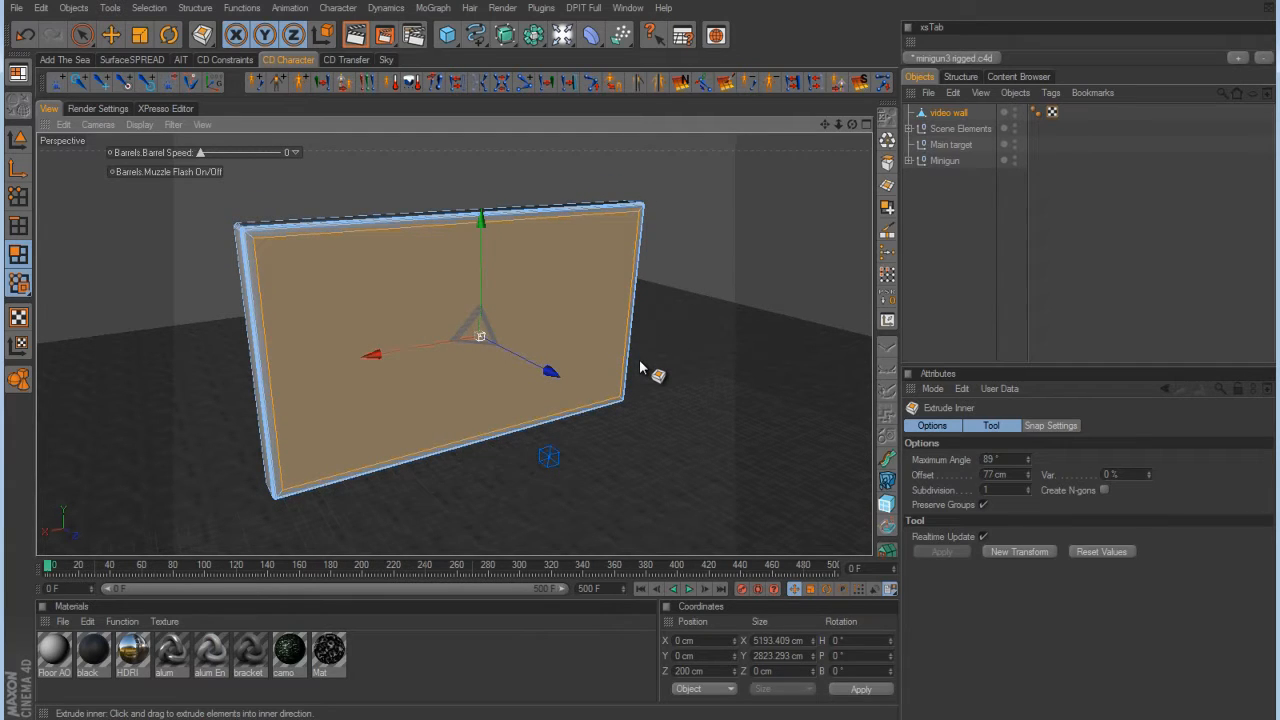
{"action": "left_click_drag", "start_coordinate": [640, 361], "coordinate": [638, 361]}
{"action": "left_click_drag", "start_coordinate": [600, 378], "coordinate": [641, 360], "text": "alt"}
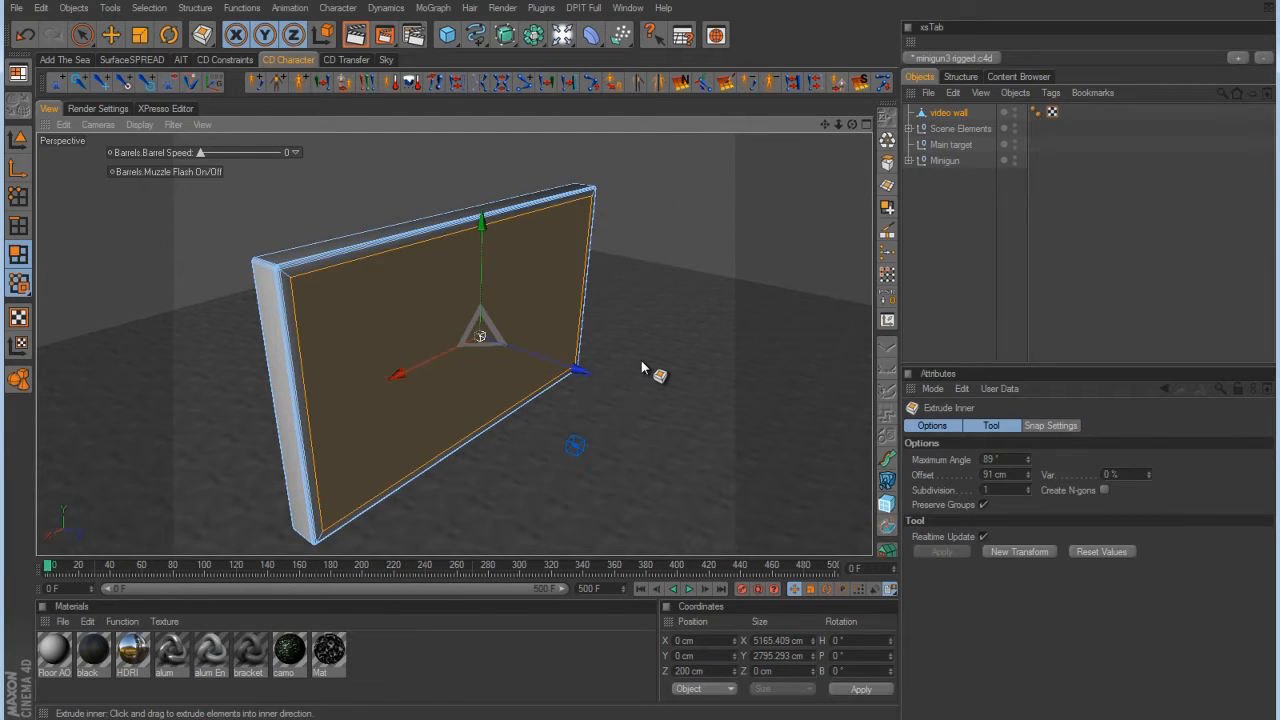
Try extruding the inset front polygon inward by about 41 cm, and undo the extrusion.
{"action": "right_click", "coordinate": [710, 326]}
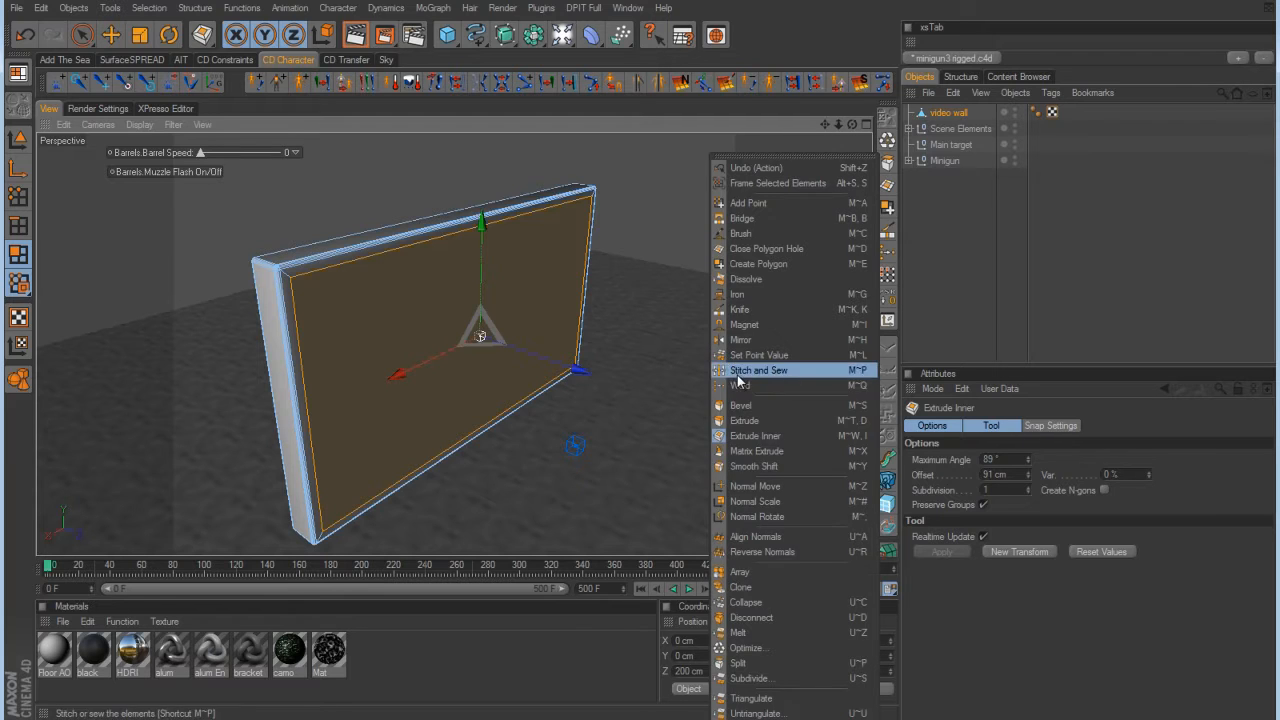
{"action": "left_click", "coordinate": [742, 426]}
{"action": "left_click_drag", "start_coordinate": [739, 425], "coordinate": [644, 363]}
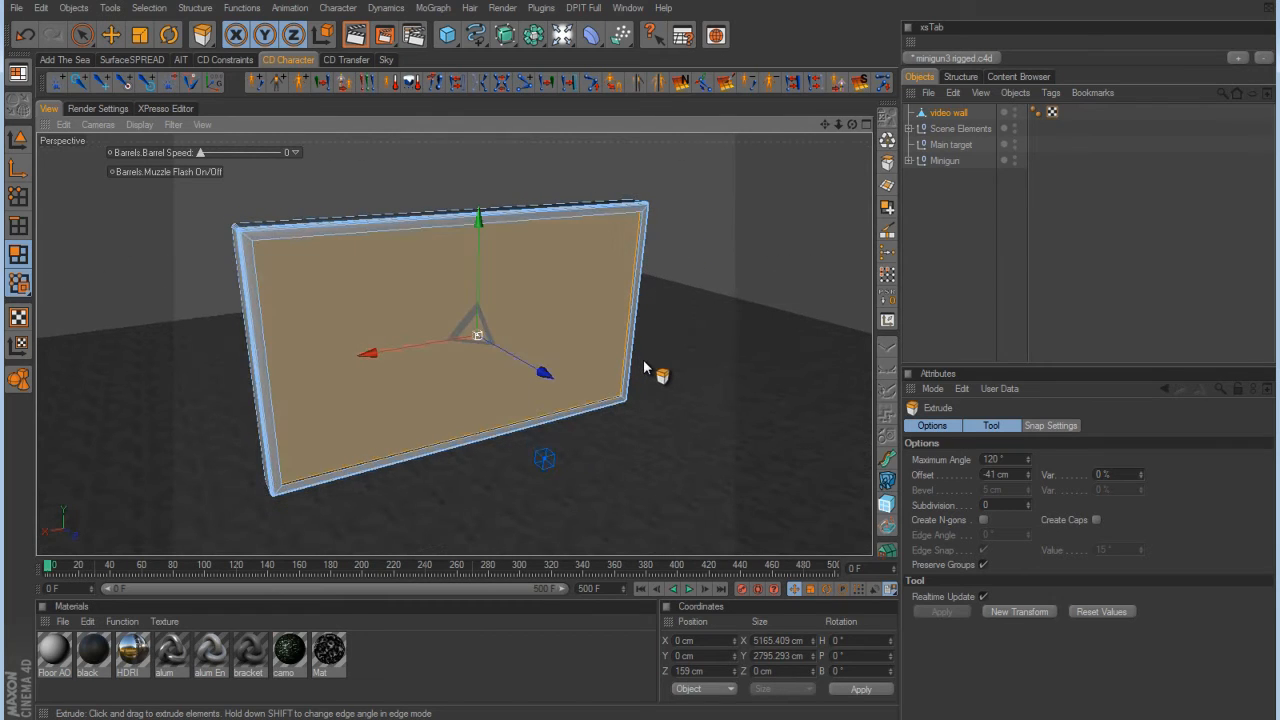
{"action": "key", "text": "ctrl+z"}
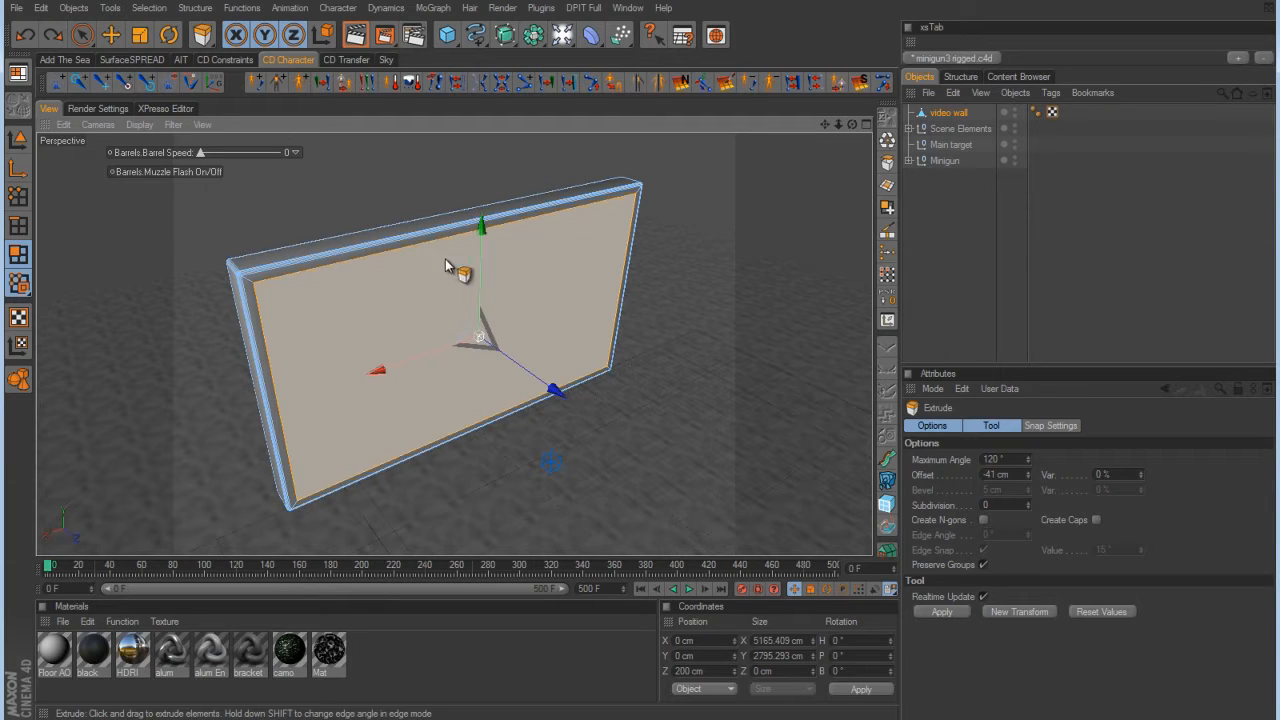
Store the inset front polygon in a polygon selection tag named "video".
{"action": "left_click", "coordinate": [890, 274]}
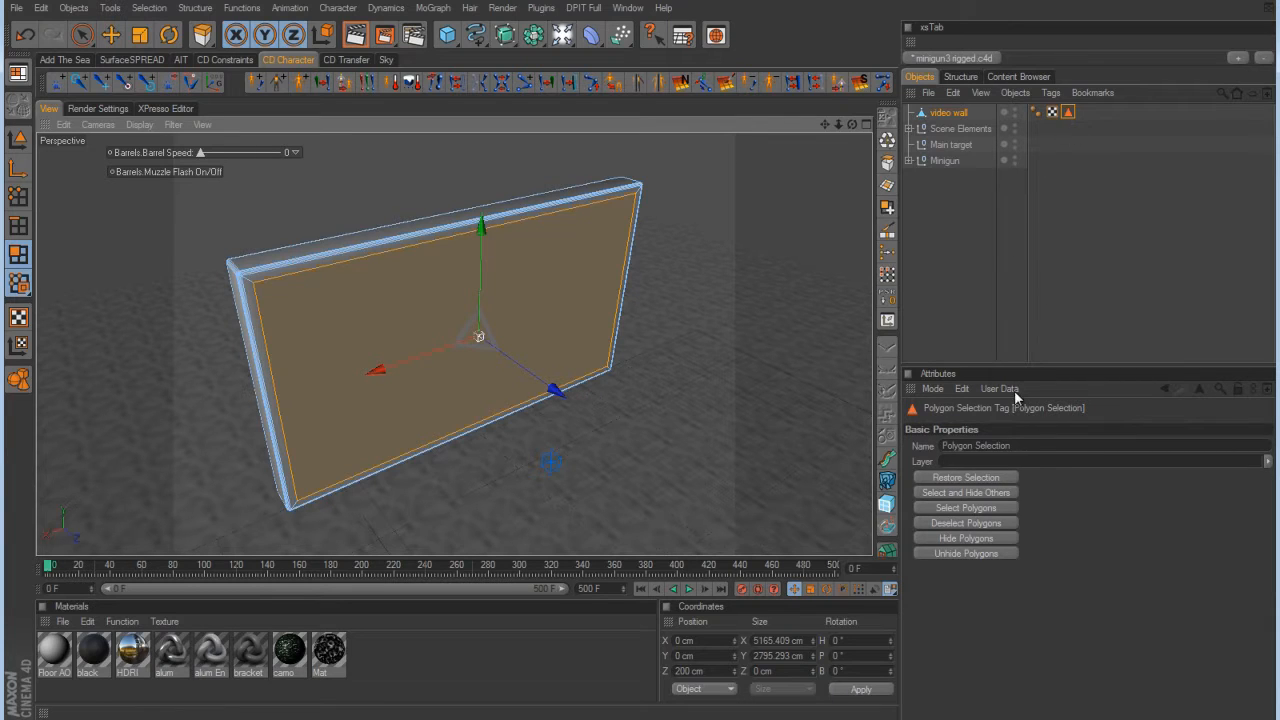
{"action": "left_click", "coordinate": [1020, 446]}
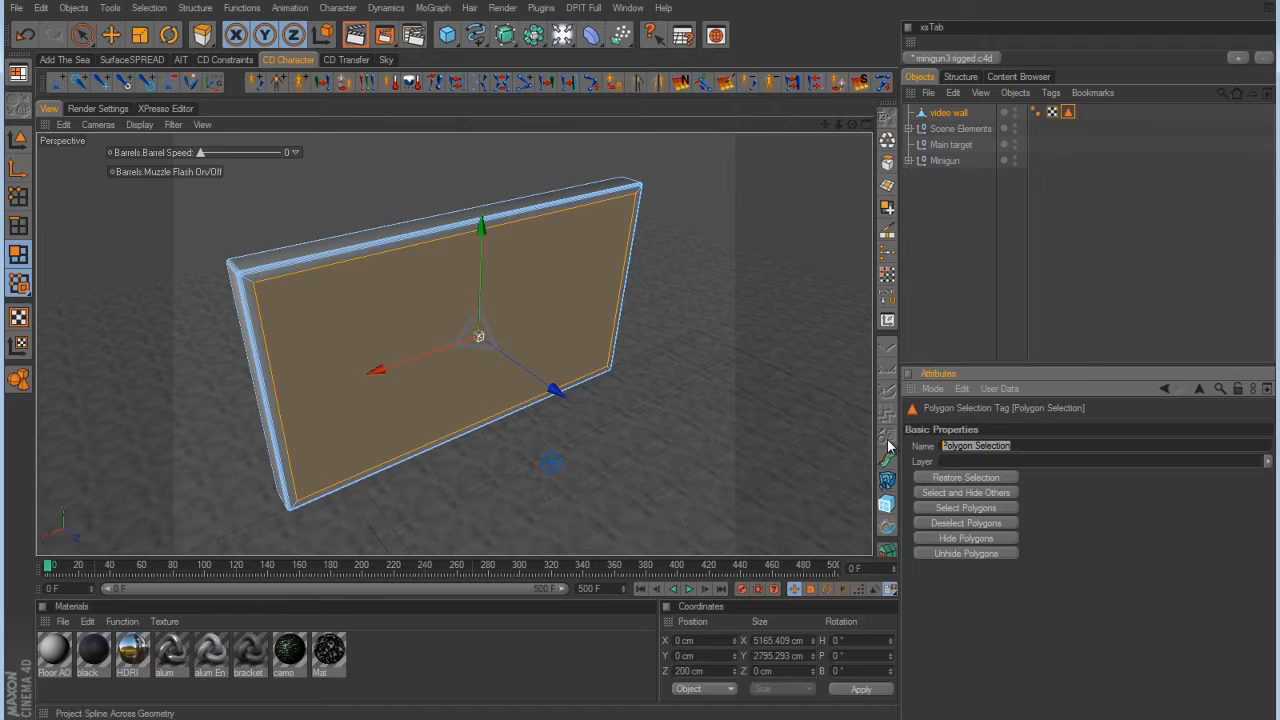
{"action": "type", "text": "video"}
{"action": "key", "text": "Return"}
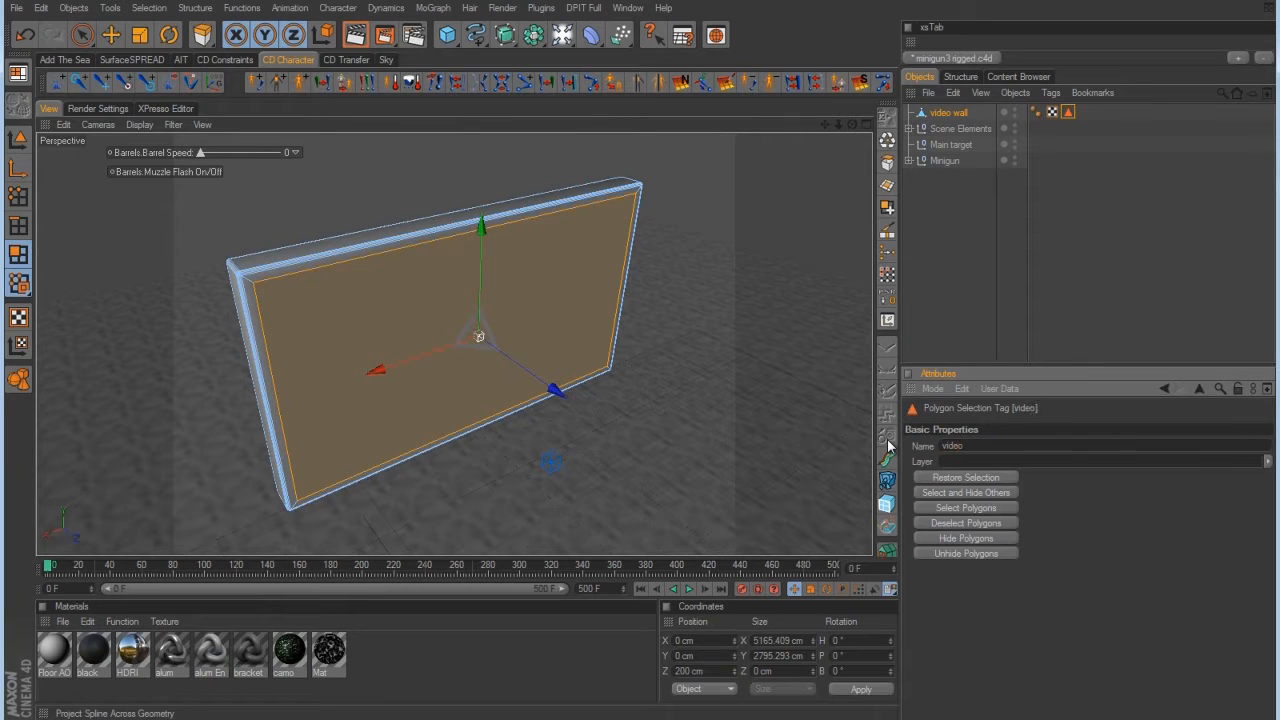
{"action": "left_click", "coordinate": [887, 456]}
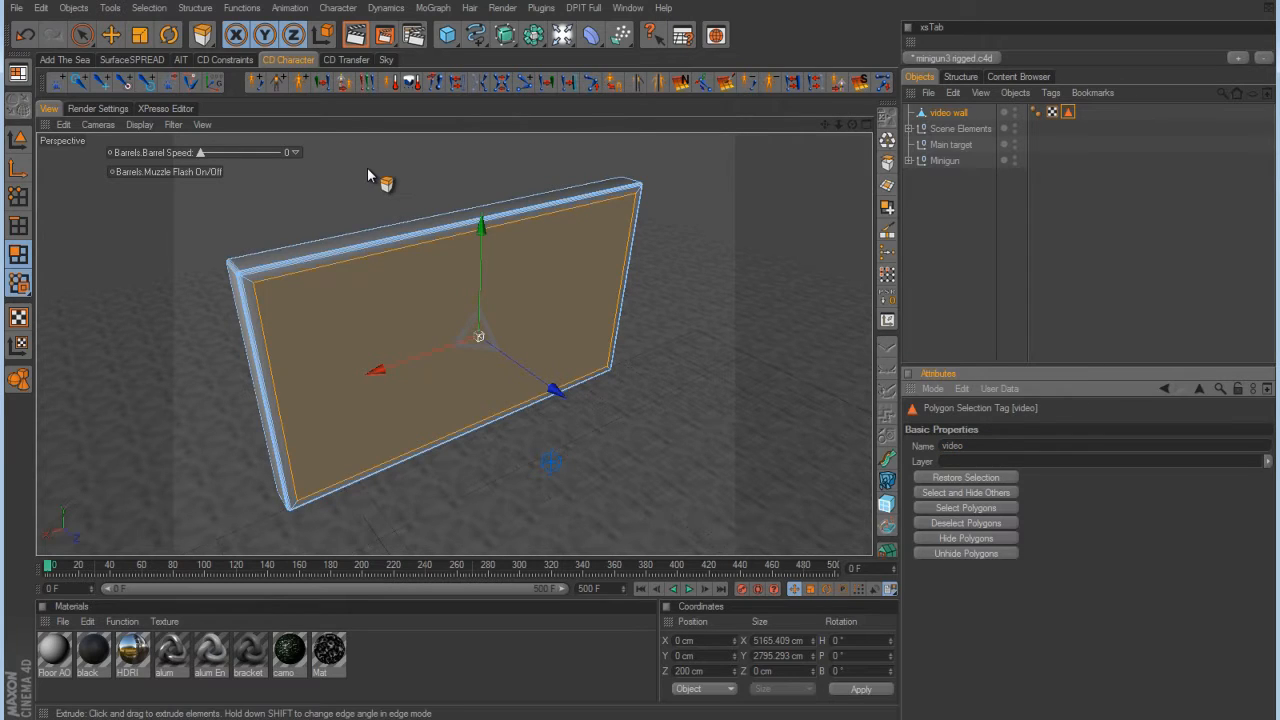
Invert the polygon selection on the video wall and store the frame polygons in a second polygon selection tag.
{"action": "key", "text": "u"}
{"action": "key", "text": "i"}
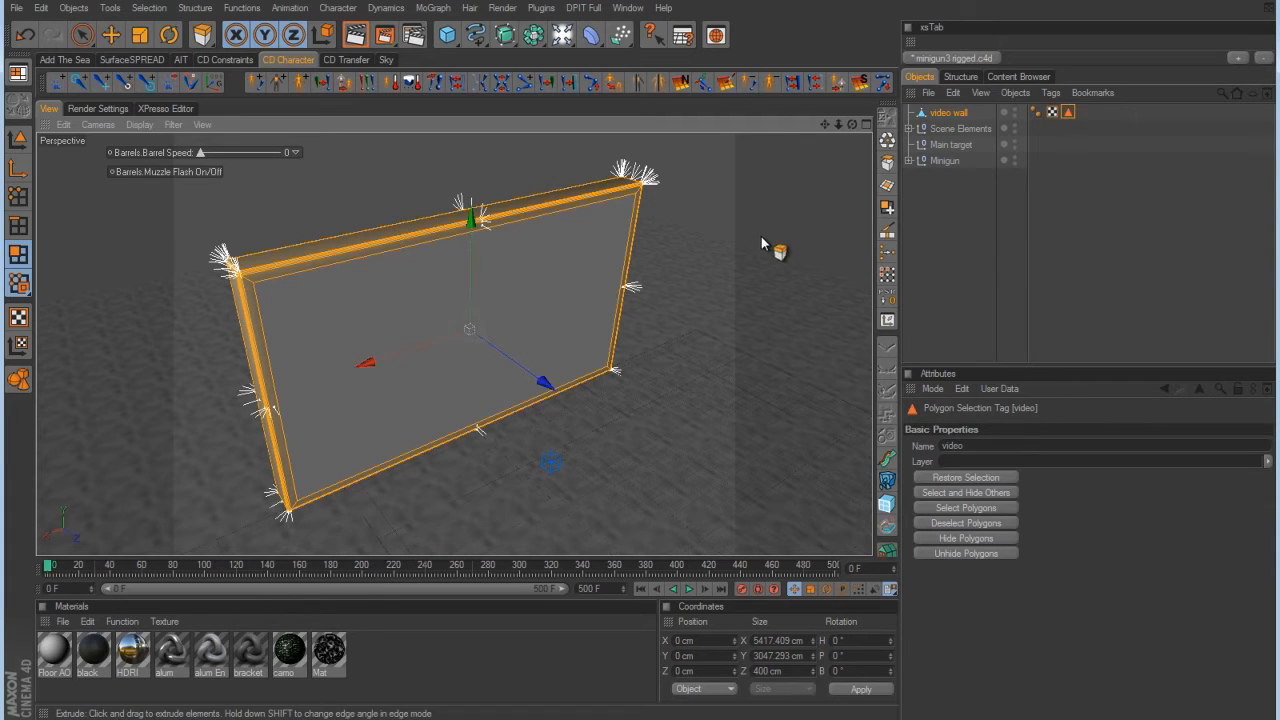
{"action": "left_click", "coordinate": [1113, 143]}
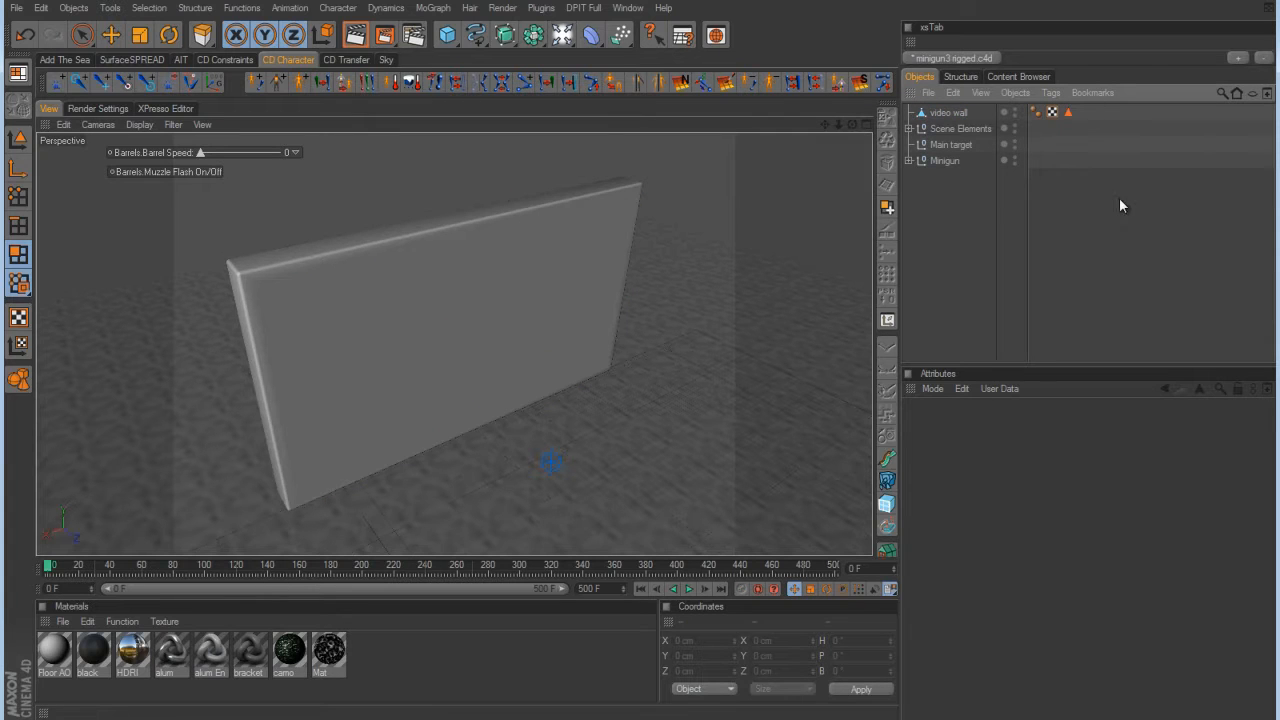
{"action": "left_click", "coordinate": [949, 112]}
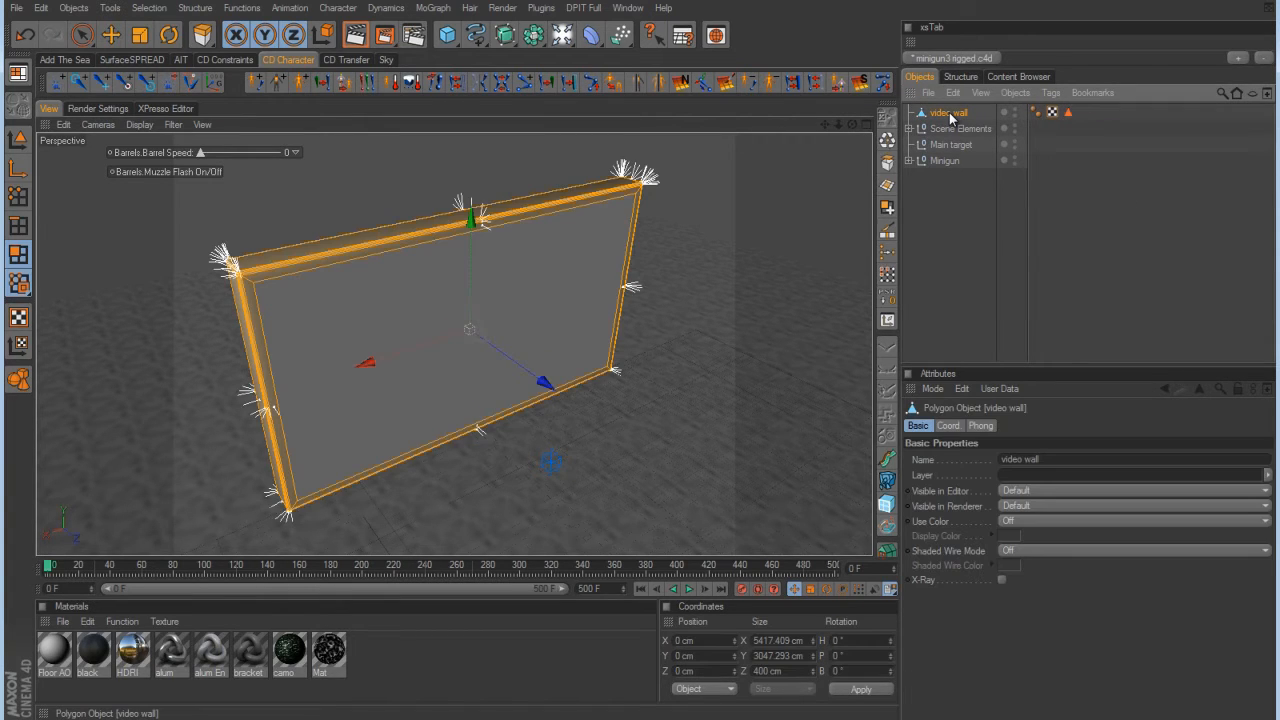
{"action": "left_click", "coordinate": [891, 272]}
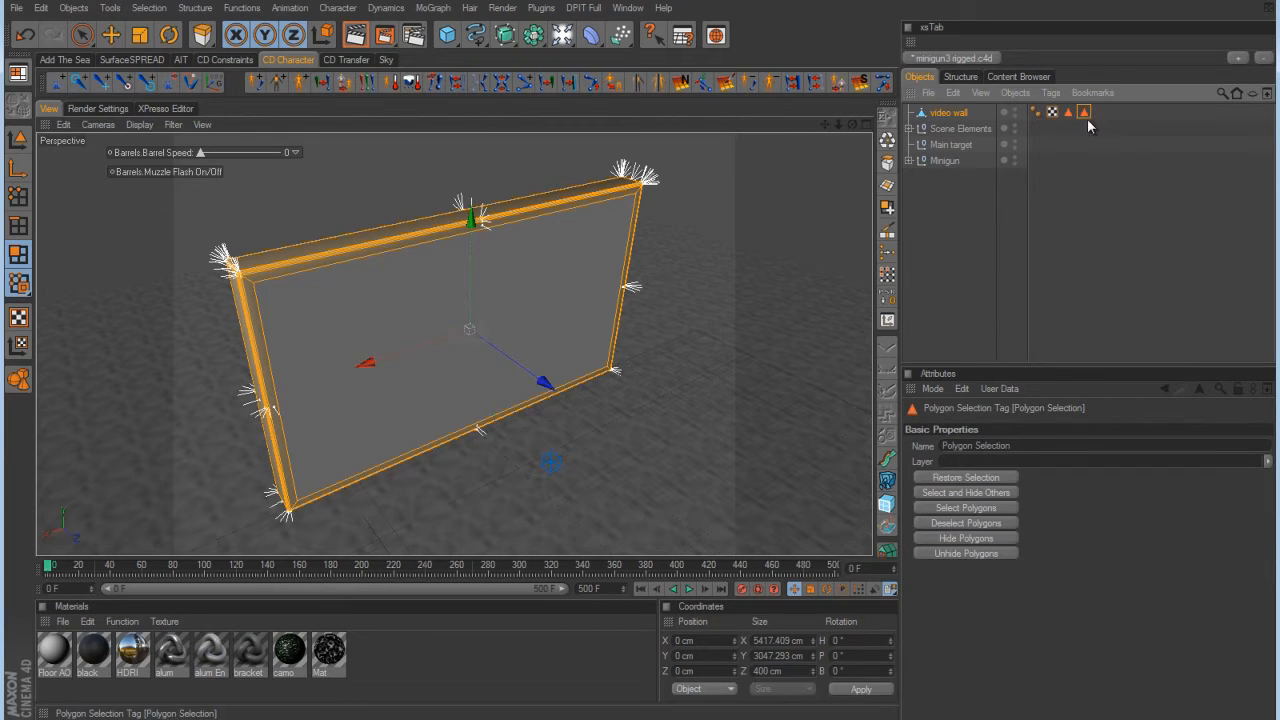
{"action": "key", "text": "d"}
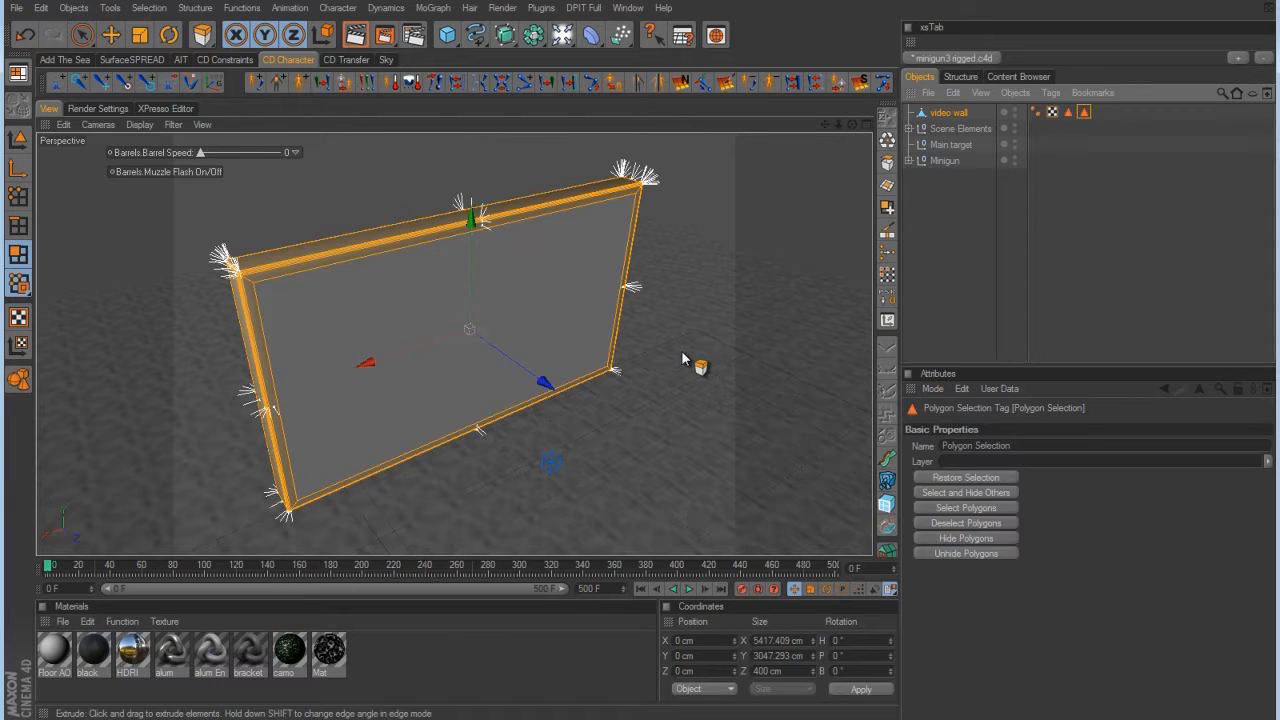
Deselect the wall's polygons and rename the second polygon selection tag "black".
{"action": "left_click", "coordinate": [84, 36]}
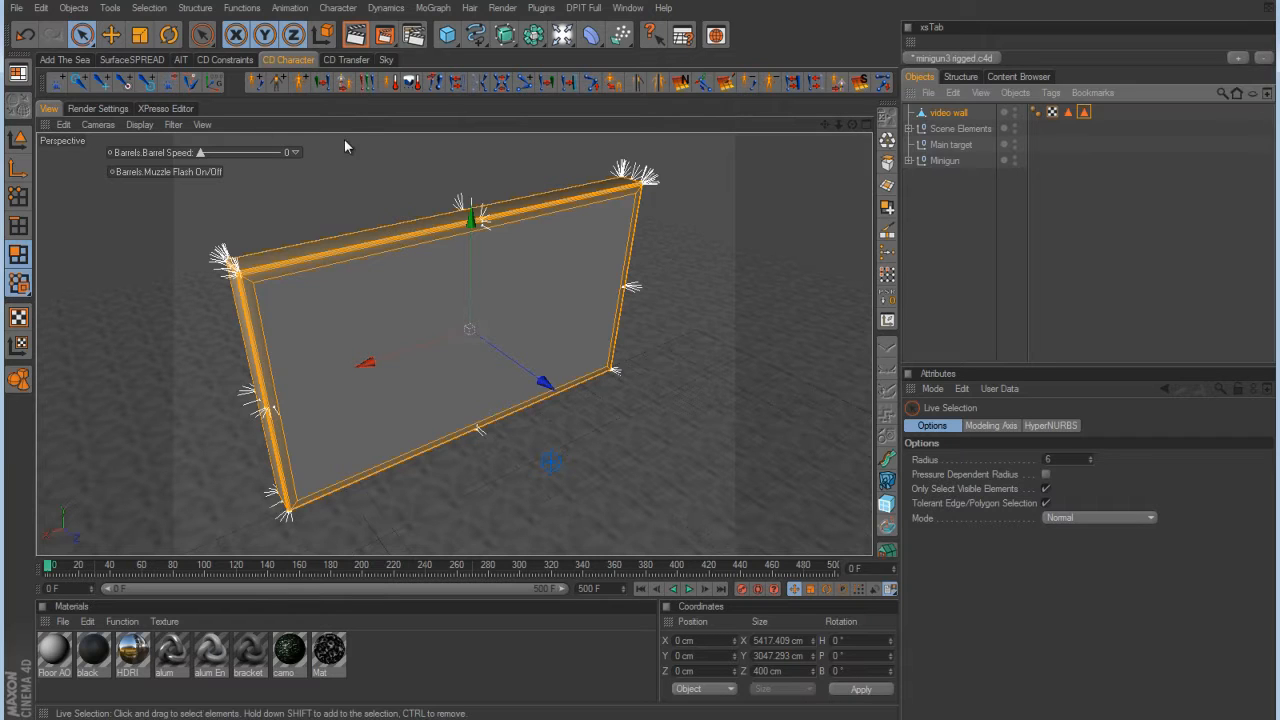
{"action": "left_click", "coordinate": [400, 175]}
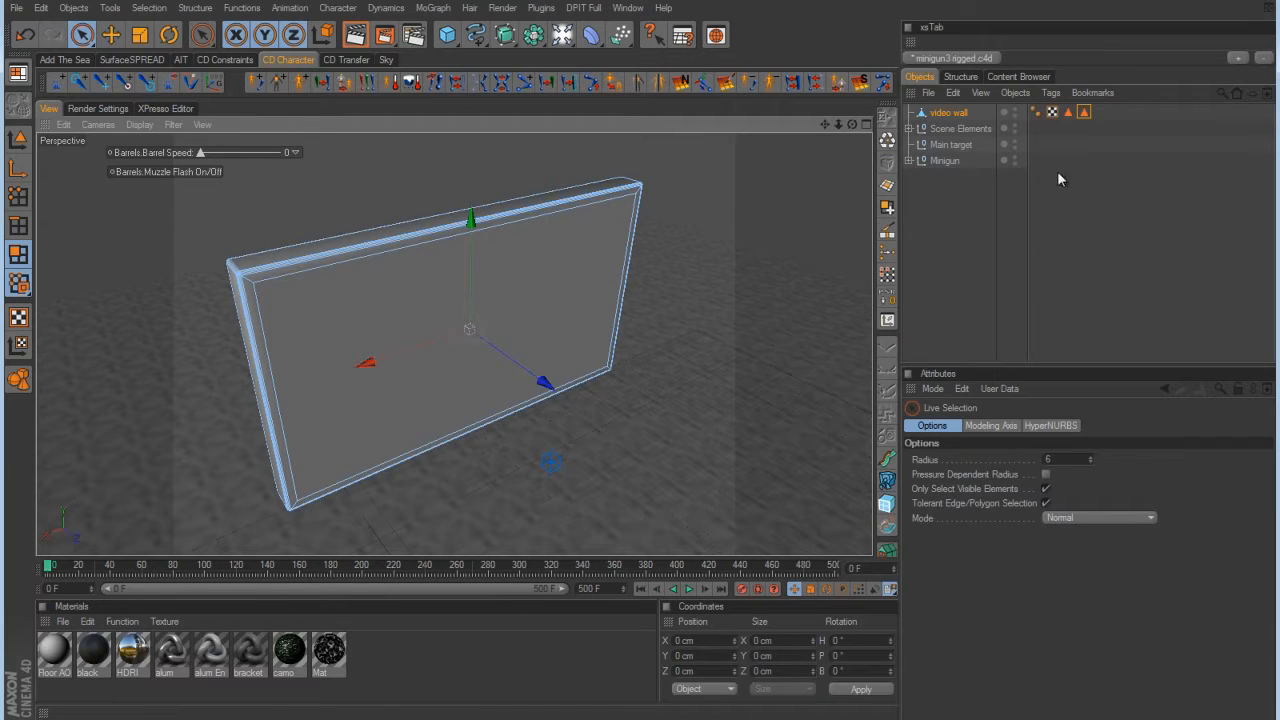
{"action": "left_click", "coordinate": [1084, 112]}
{"action": "left_click", "coordinate": [1029, 444]}
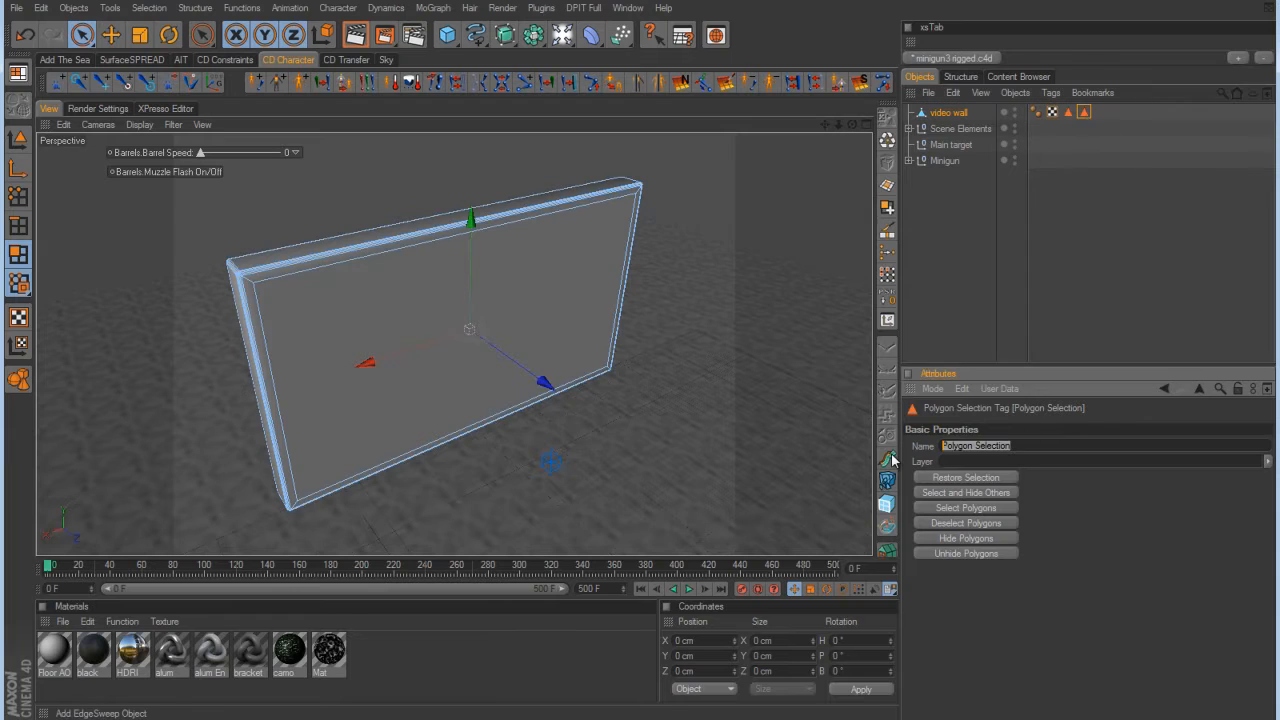
{"action": "type", "text": "black"}
{"action": "key", "text": "Return"}
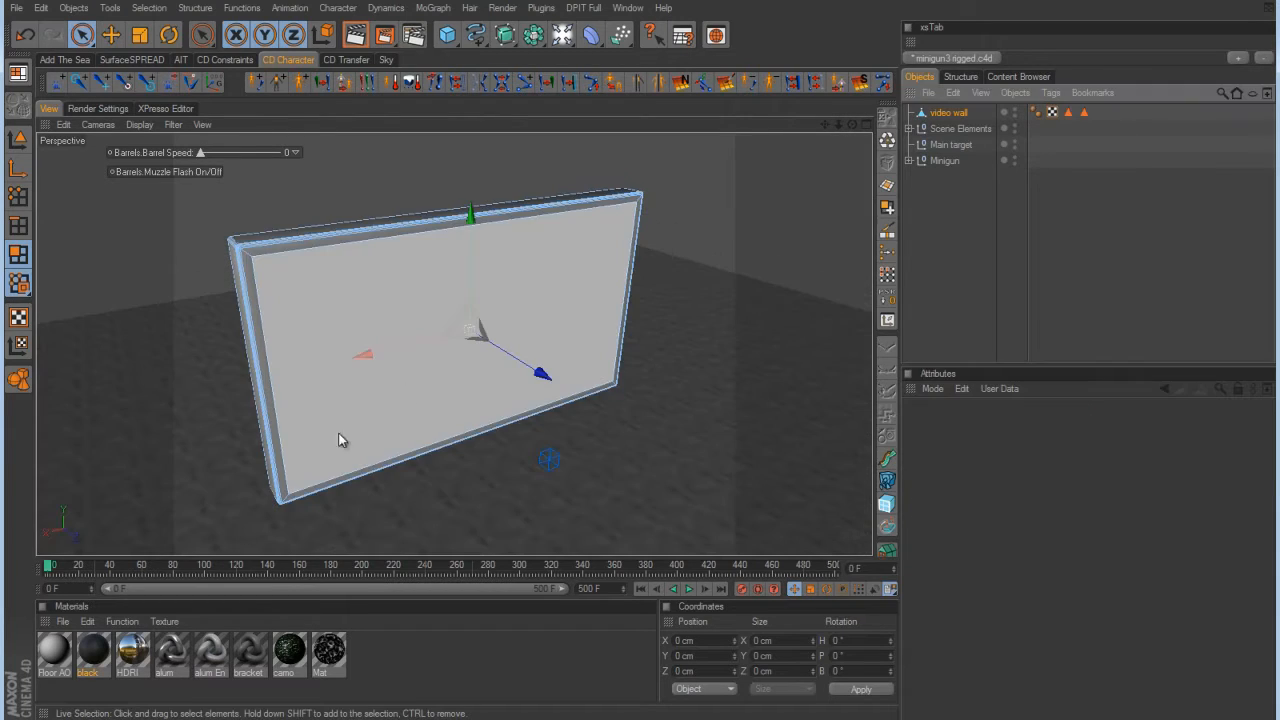
Apply the black material to the video wall and restrict it to the "black" polygon selection.
{"action": "left_click", "coordinate": [102, 651]}
{"action": "left_click_drag", "start_coordinate": [102, 651], "coordinate": [973, 115]}
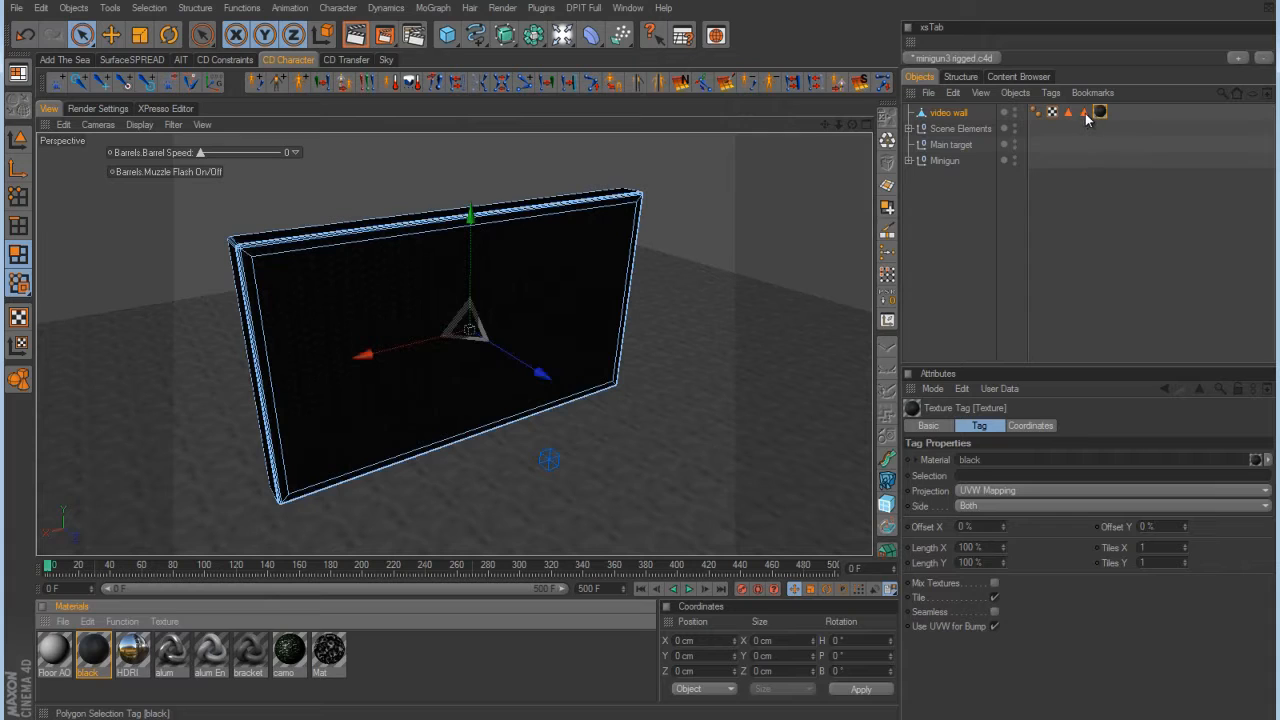
{"action": "left_click_drag", "start_coordinate": [1085, 113], "coordinate": [1010, 483]}
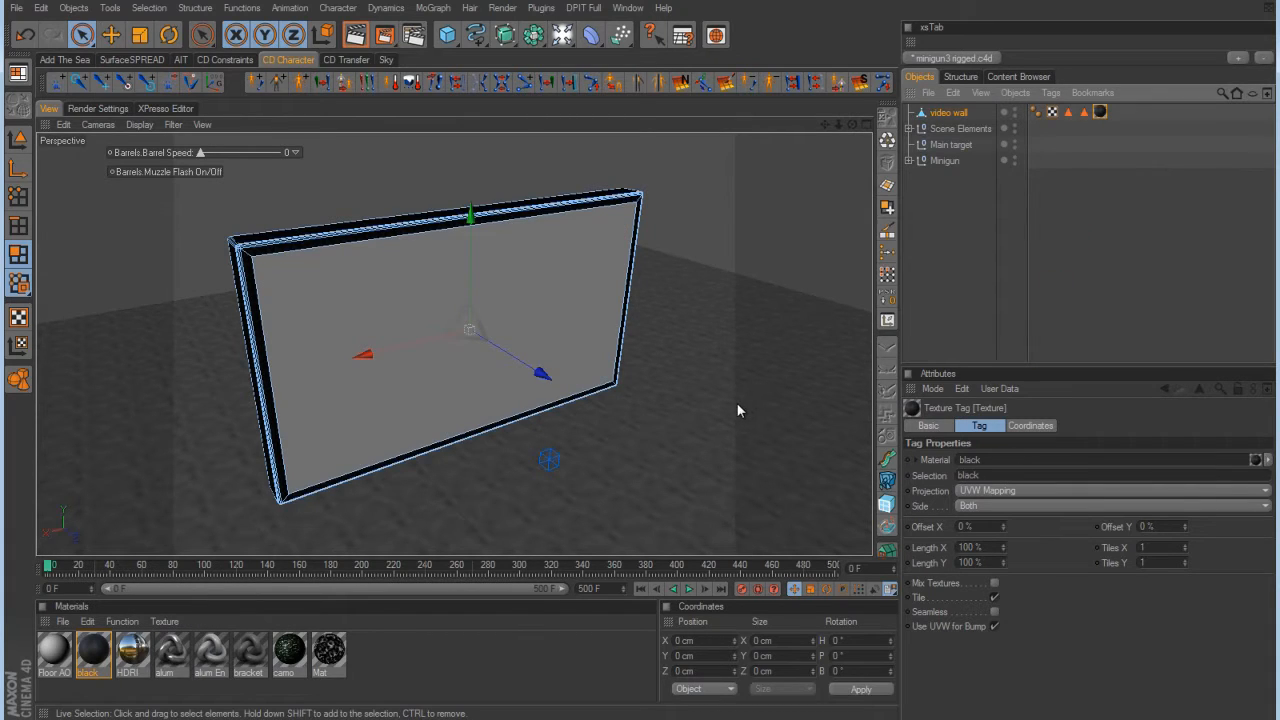
{"action": "mouse_move", "coordinate": [626, 346]}
{"action": "left_mouse_down", "text": "alt"}
{"action": "mouse_move", "coordinate": [697, 372]}
{"action": "mouse_move", "coordinate": [640, 367]}
{"action": "left_mouse_up", "text": "alt"}
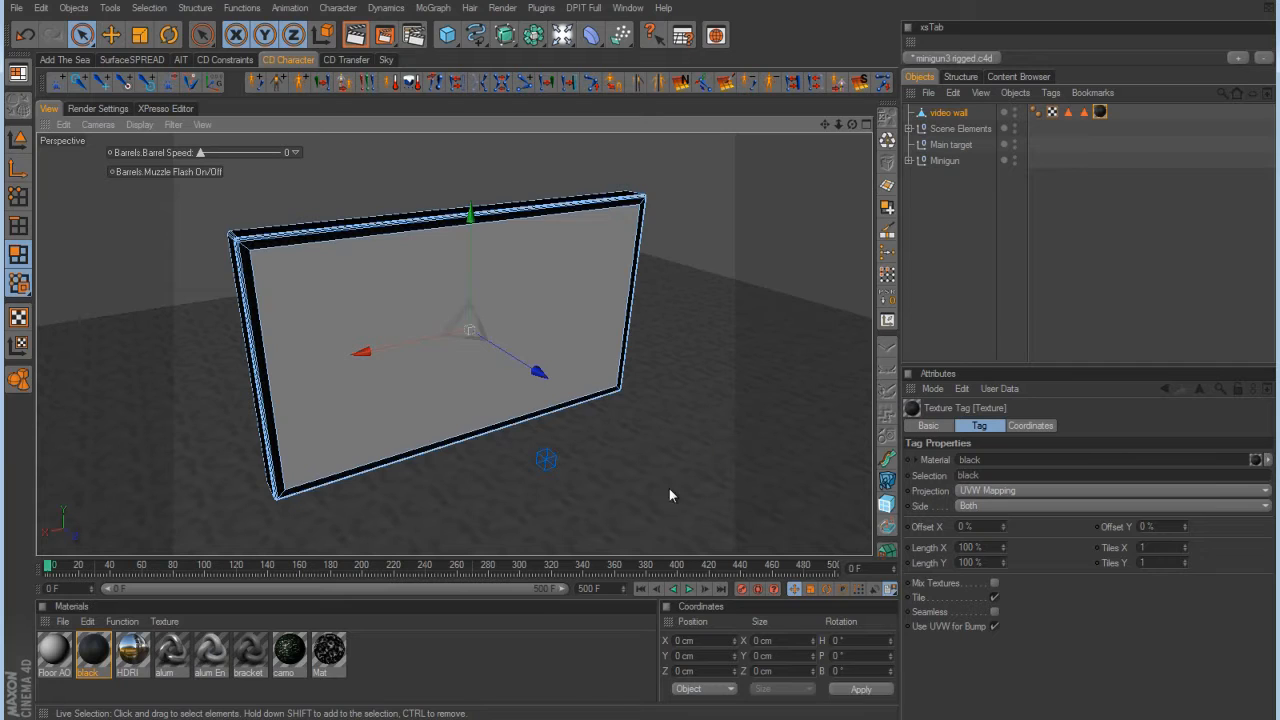
Create a new material named "video" and open it in the Material Editor.
{"action": "double_click", "coordinate": [433, 669]}
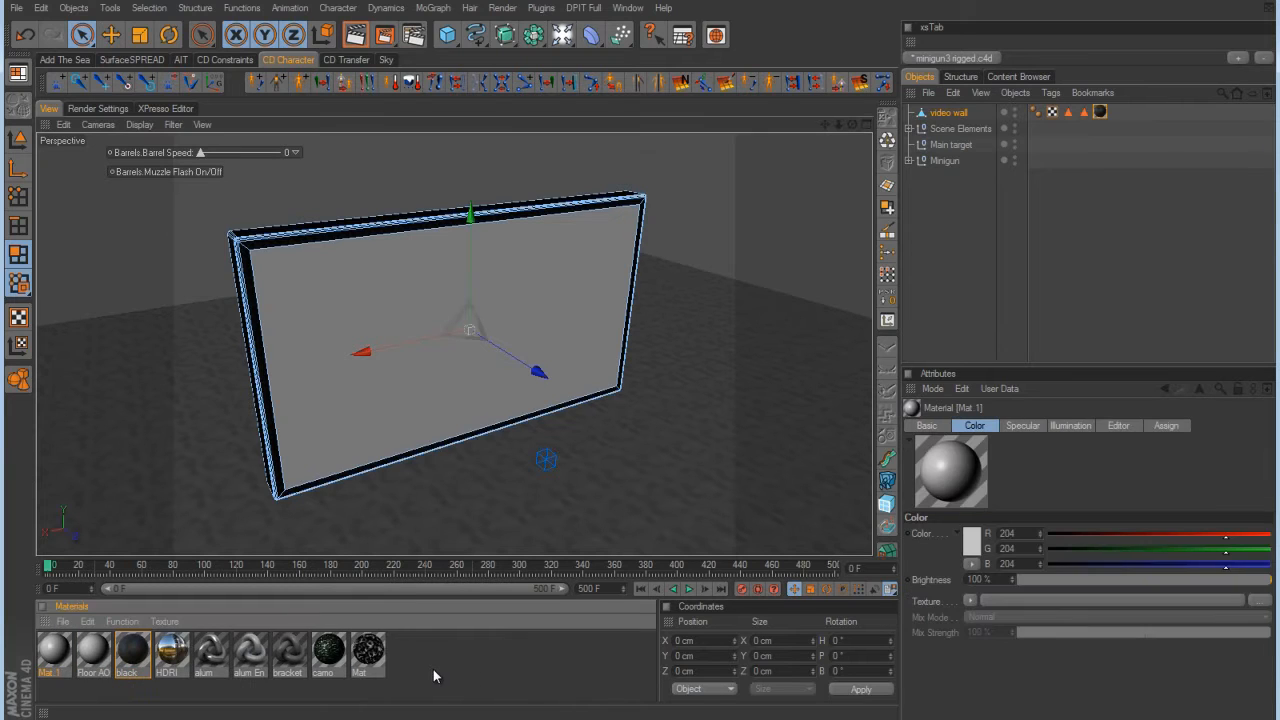
{"action": "double_click", "coordinate": [56, 650]}
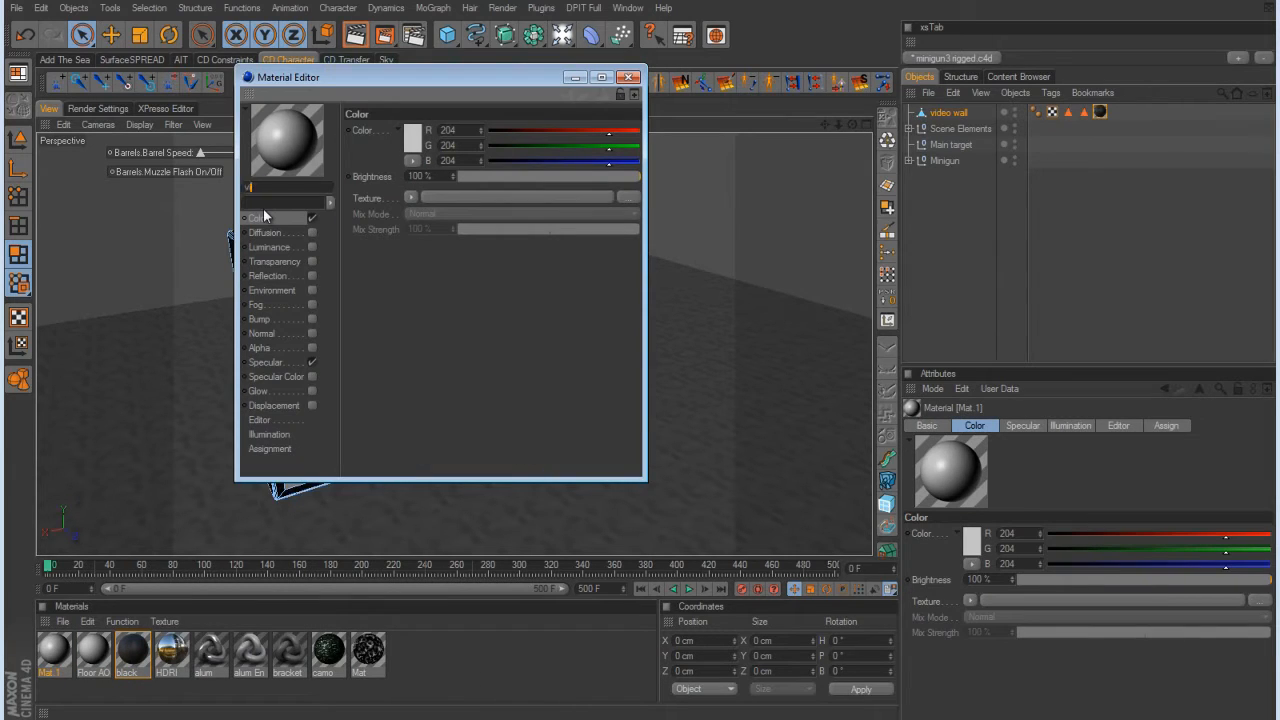
{"action": "type", "text": "video"}
{"action": "key", "text": "Return"}
{"action": "left_click_drag", "start_coordinate": [340, 79], "coordinate": [371, 138]}
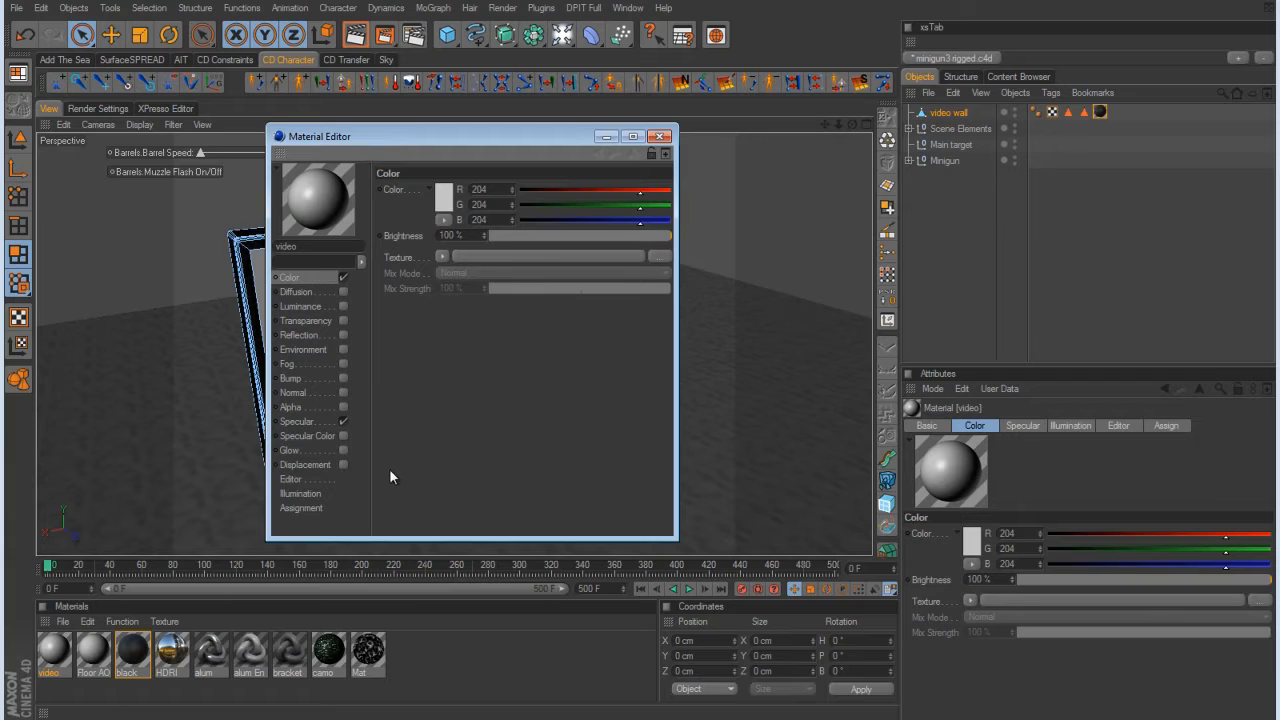
Disable the video material's Specular and Color channels and enable its Luminance channel.
{"action": "left_click", "coordinate": [343, 421]}
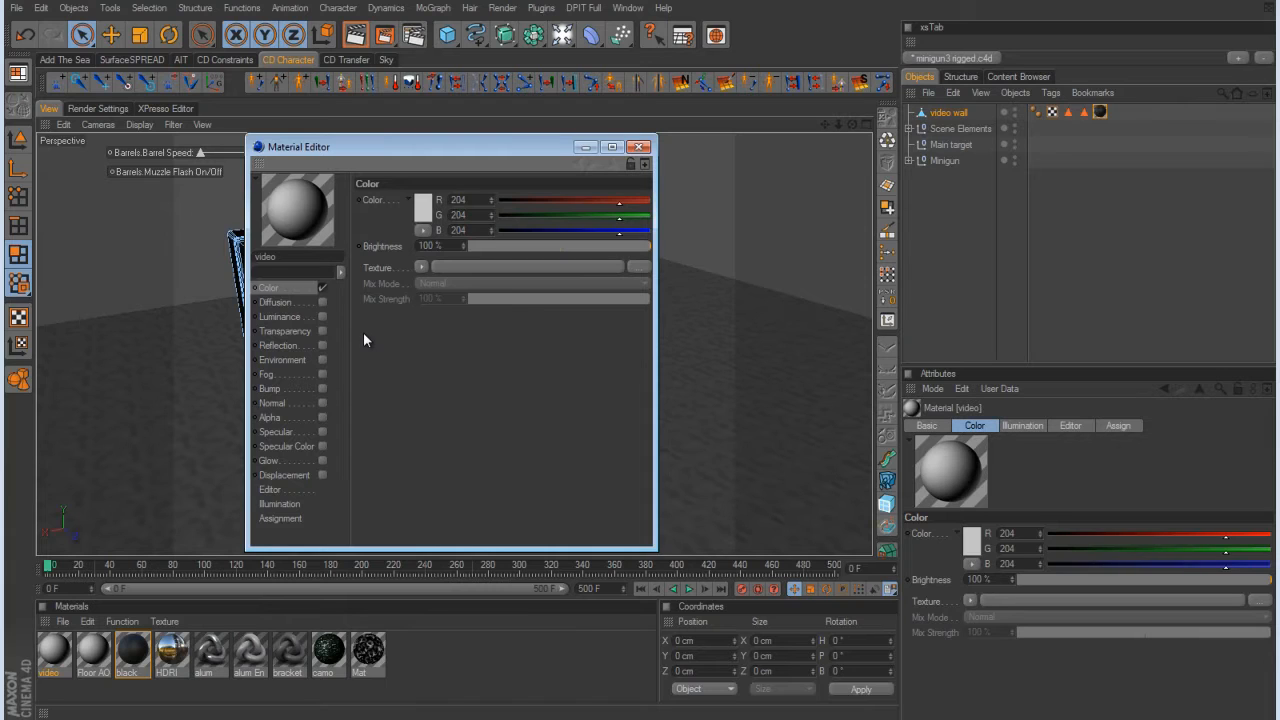
{"action": "left_click", "coordinate": [322, 316]}
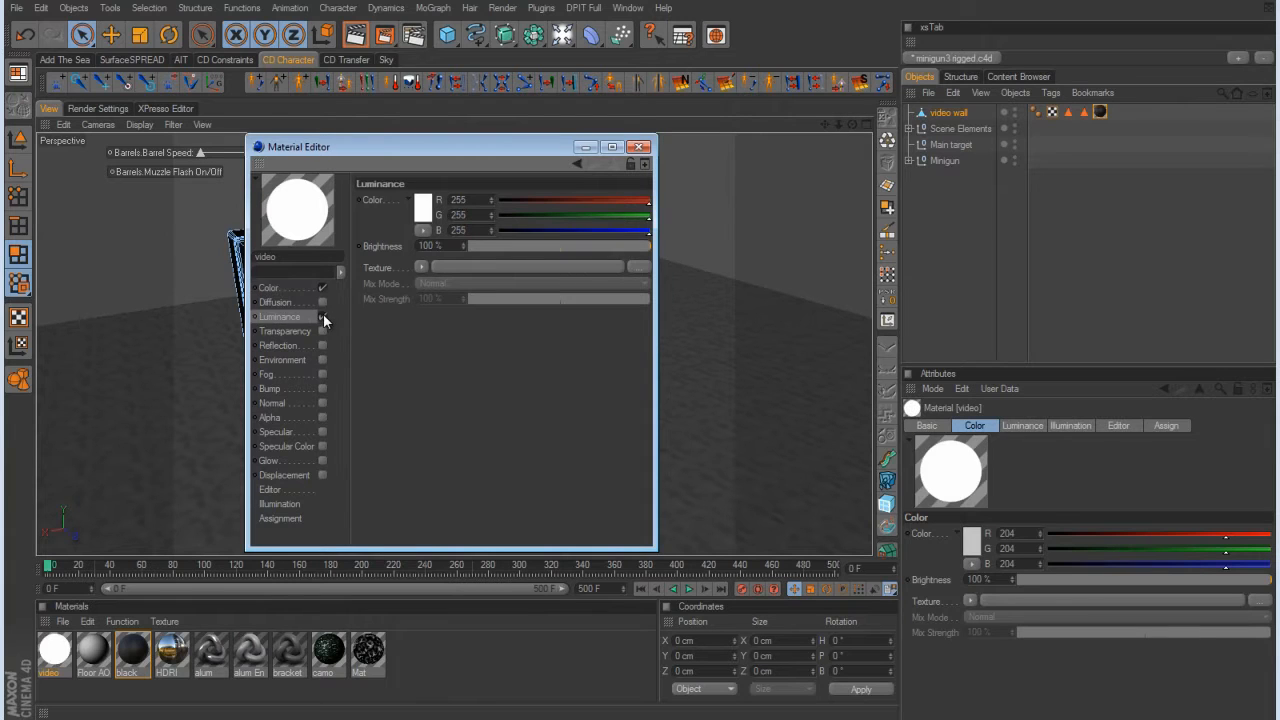
{"action": "left_click", "coordinate": [322, 288]}
Load applesoldier 720p000.jpg as the Luminance texture and calculate its movie frame range in the animation settings.
{"action": "left_click", "coordinate": [420, 267]}
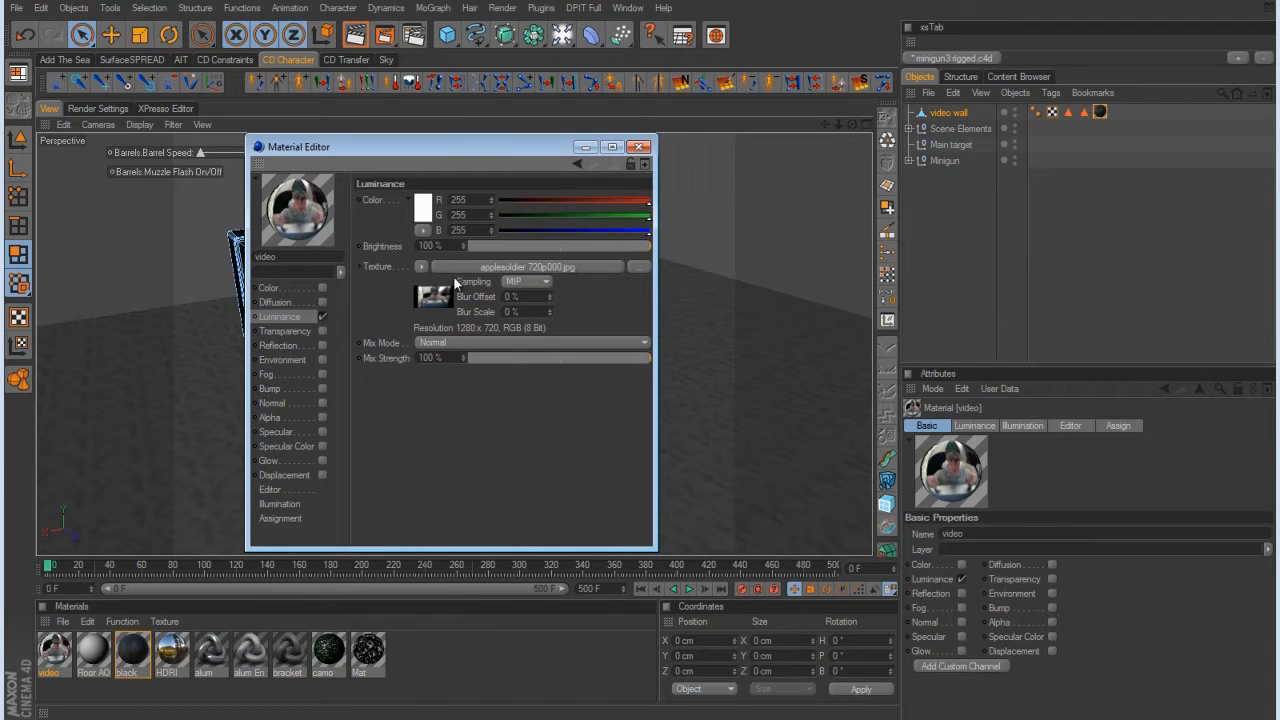
{"action": "left_click", "coordinate": [522, 268]}
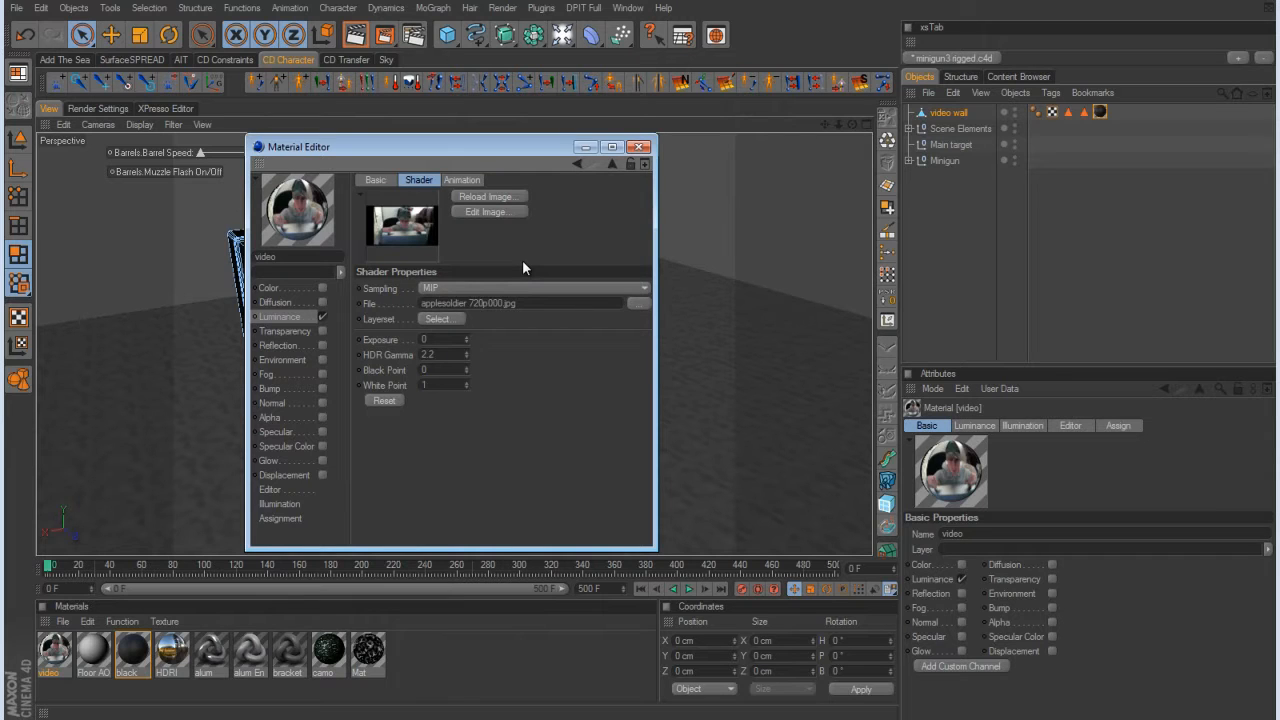
{"action": "left_click", "coordinate": [461, 180]}
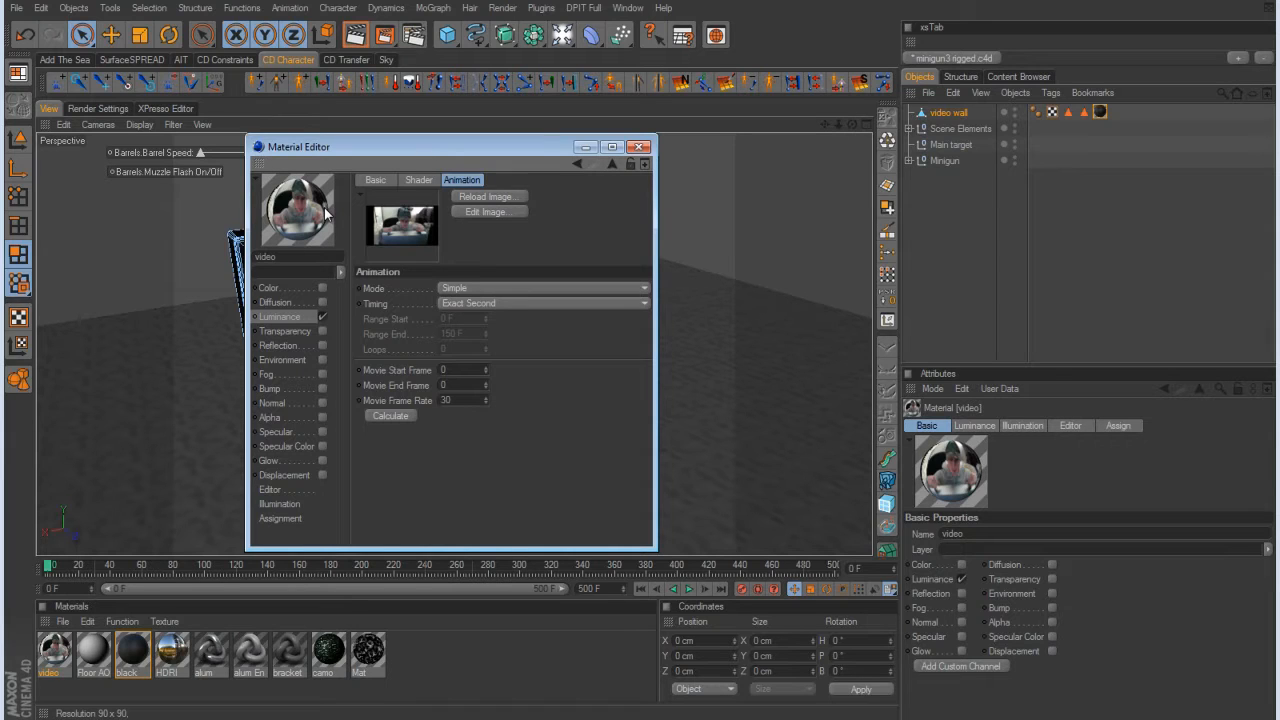
{"action": "left_click", "coordinate": [391, 415]}
Apply the video material to the video wall, place its texture tag beside the "video" selection tag, and restrict it to that selection.
{"action": "left_click_drag", "start_coordinate": [510, 150], "coordinate": [894, 505]}
{"action": "left_click_drag", "start_coordinate": [684, 575], "coordinate": [962, 118]}
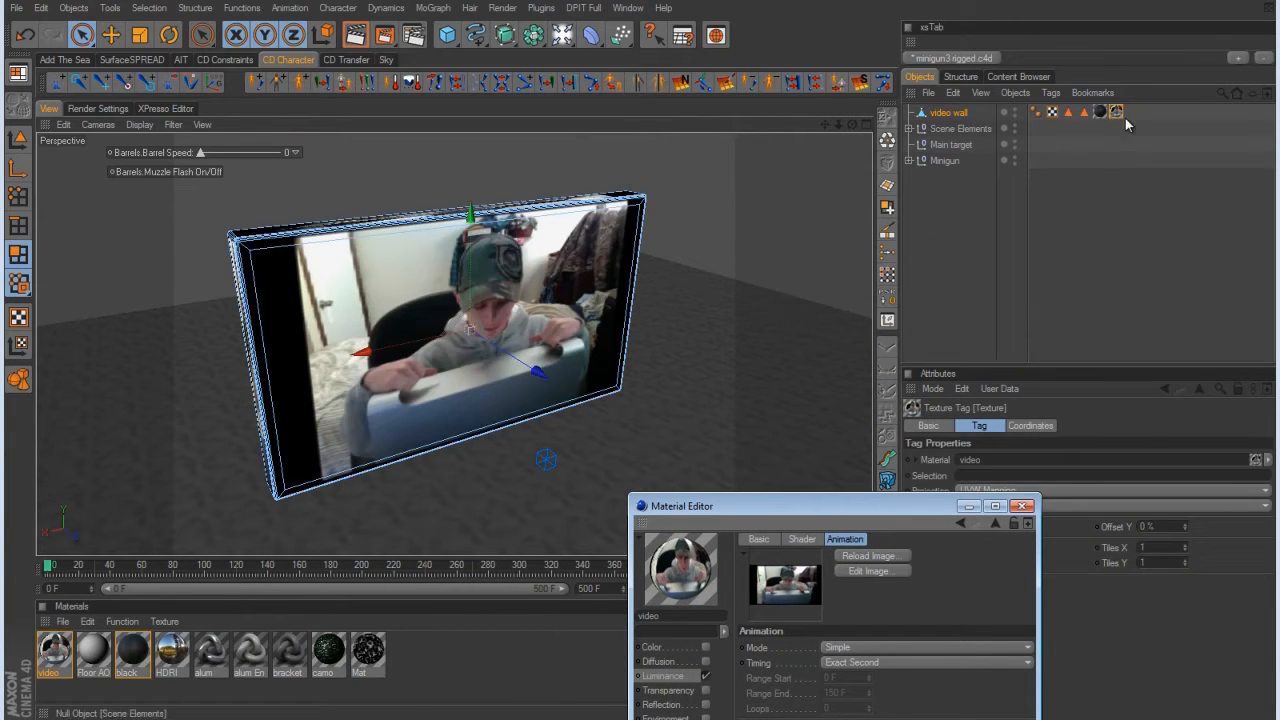
{"action": "left_click_drag", "start_coordinate": [1116, 112], "coordinate": [1070, 118]}
{"action": "left_click_drag", "start_coordinate": [1068, 338], "coordinate": [1043, 473]}
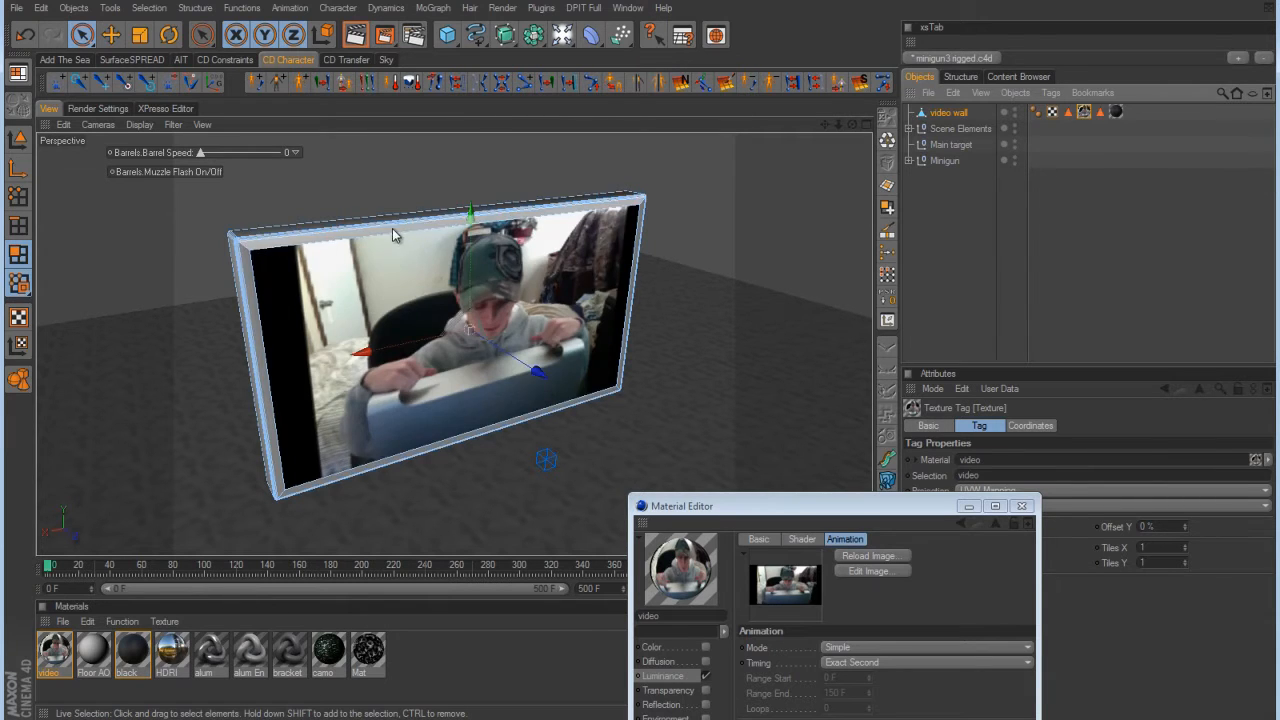
Check the video and black texture tags on the video wall, viewing it from the front and back, and deselect everything.
{"action": "left_click", "coordinate": [1116, 112]}
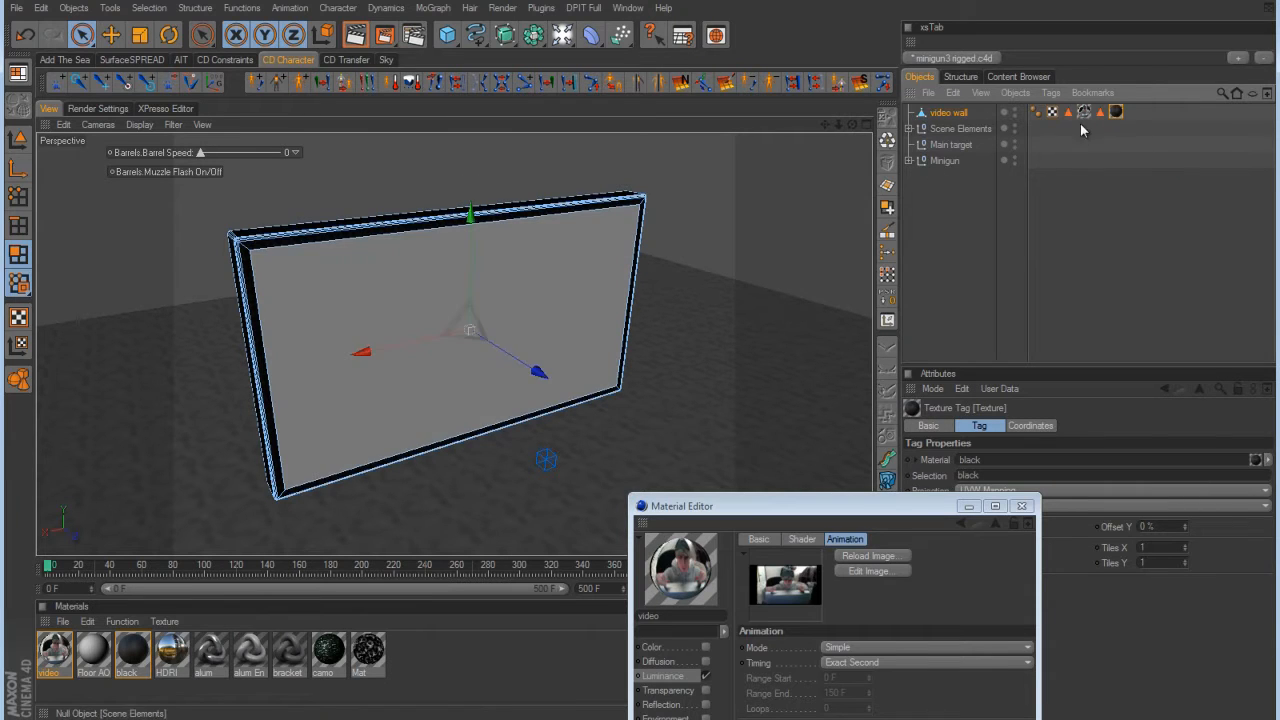
{"action": "left_click", "coordinate": [1085, 112]}
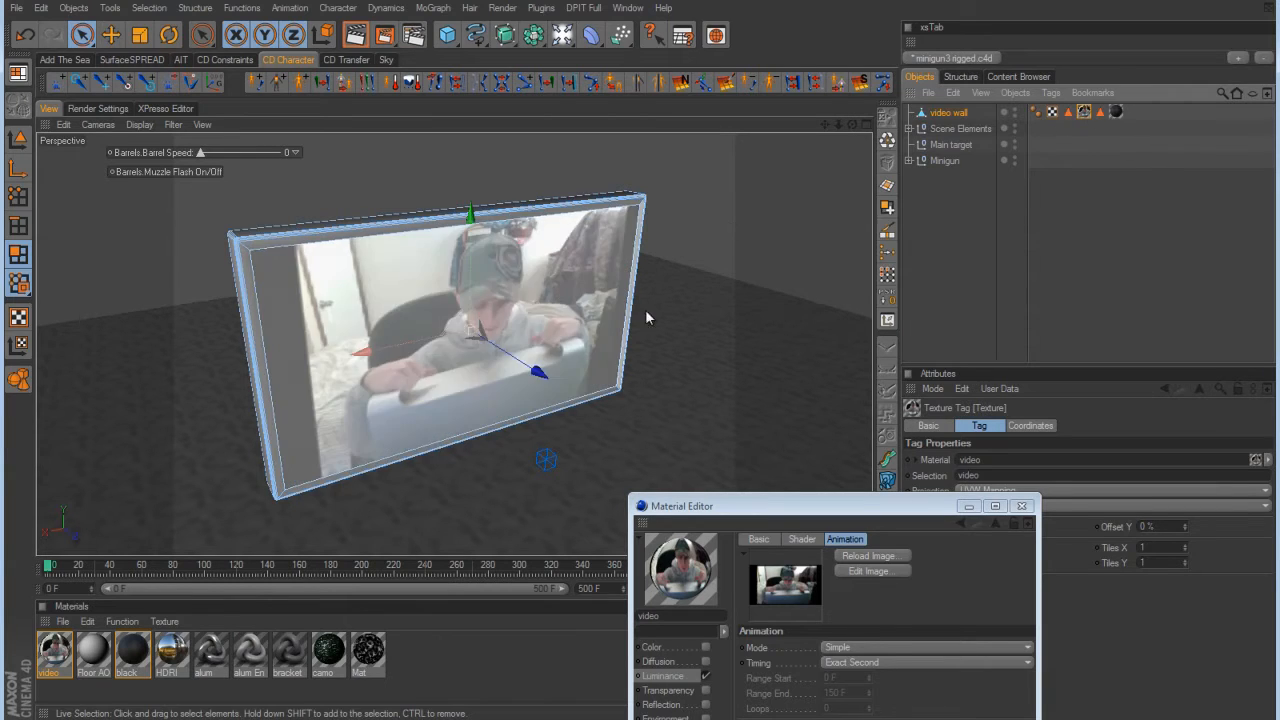
{"action": "left_click_drag", "start_coordinate": [649, 371], "coordinate": [349, 243], "text": "alt"}
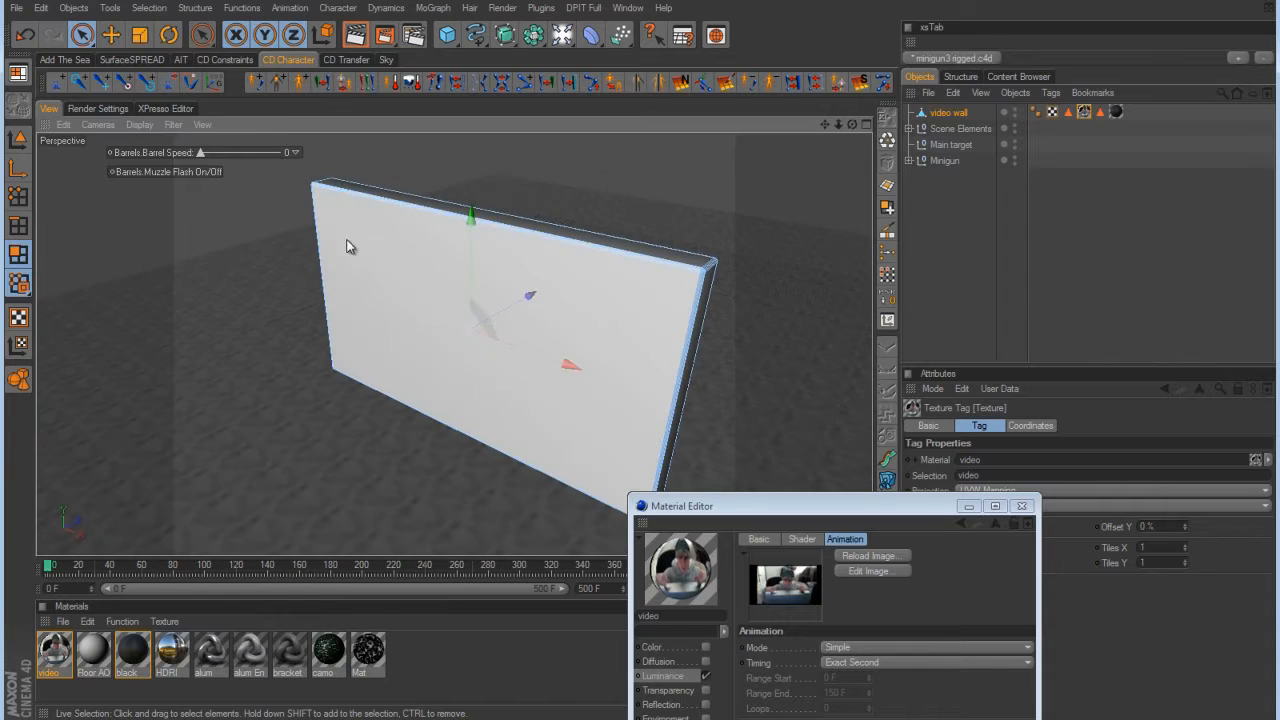
{"action": "left_click_drag", "start_coordinate": [761, 252], "coordinate": [557, 288], "text": "alt"}
{"action": "left_click", "coordinate": [1116, 112]}
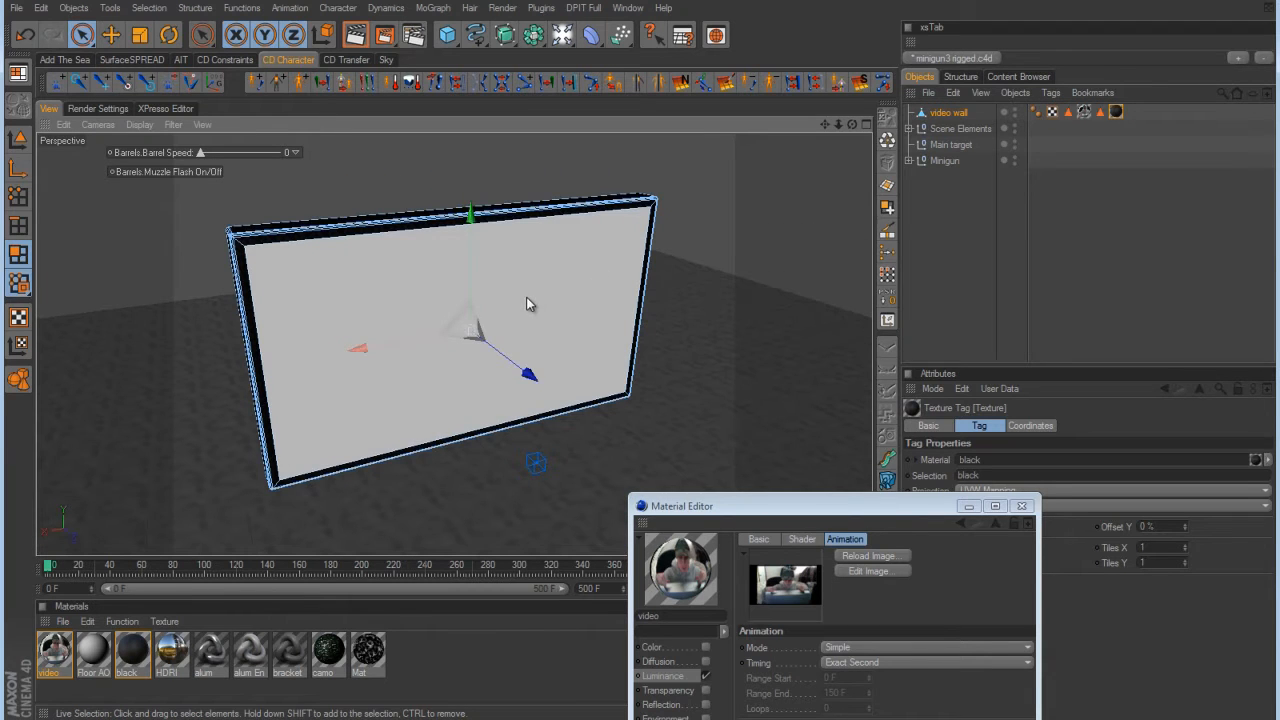
{"action": "left_click", "coordinate": [1103, 192]}
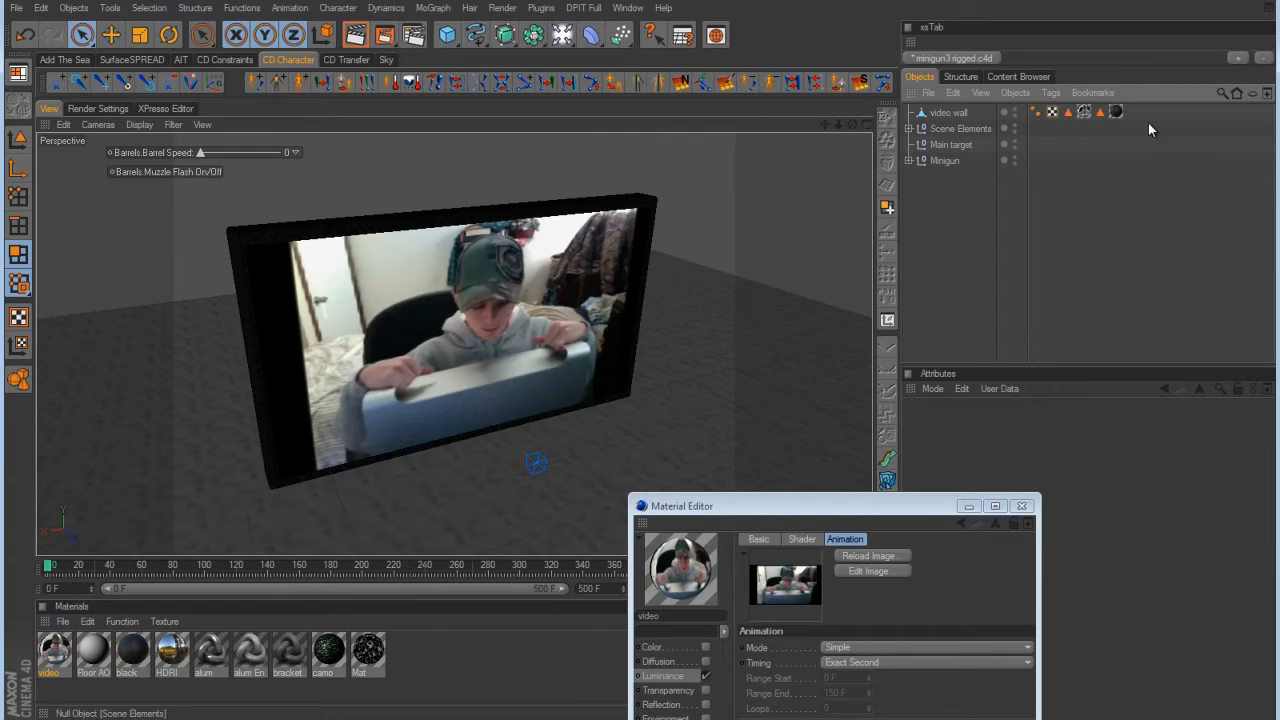
Scrub the timeline, view the video material's Editor settings with the Animate Preview option, and close the Material Editor.
{"action": "left_click_drag", "start_coordinate": [700, 506], "coordinate": [889, 189]}
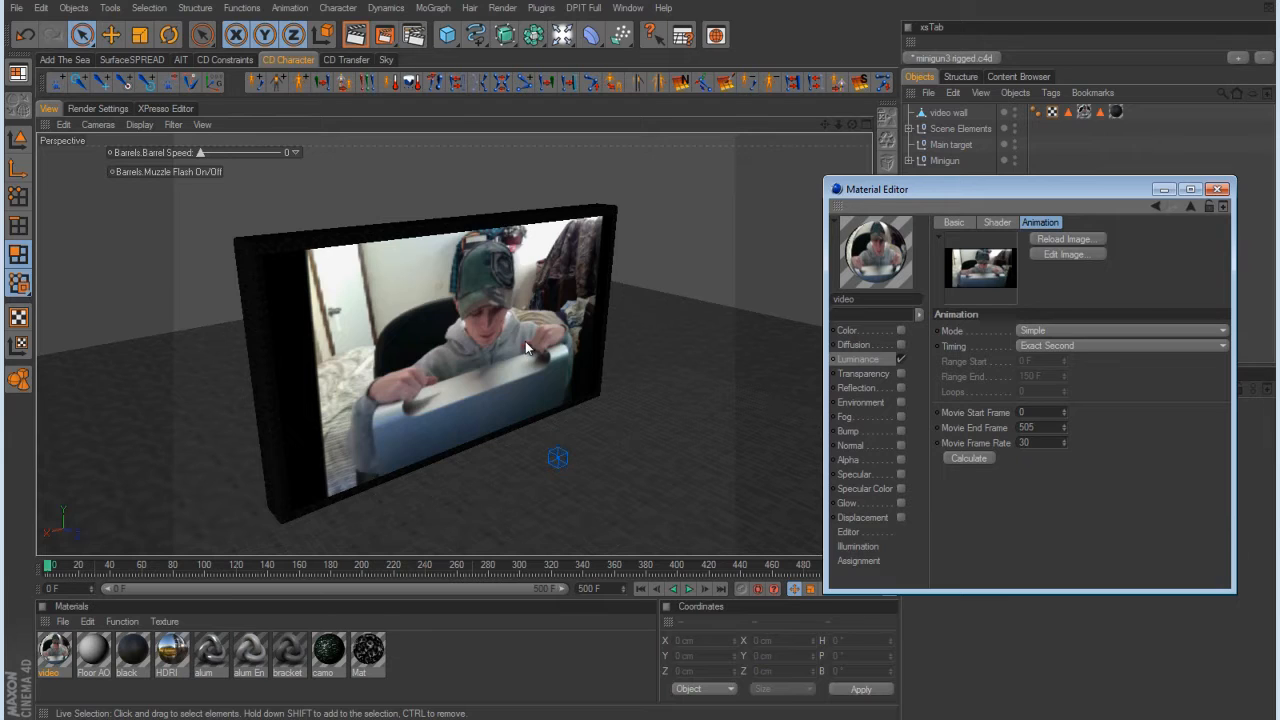
{"action": "mouse_move", "coordinate": [52, 567]}
{"action": "left_mouse_down"}
{"action": "mouse_move", "coordinate": [618, 568]}
{"action": "mouse_move", "coordinate": [45, 571]}
{"action": "left_mouse_up"}
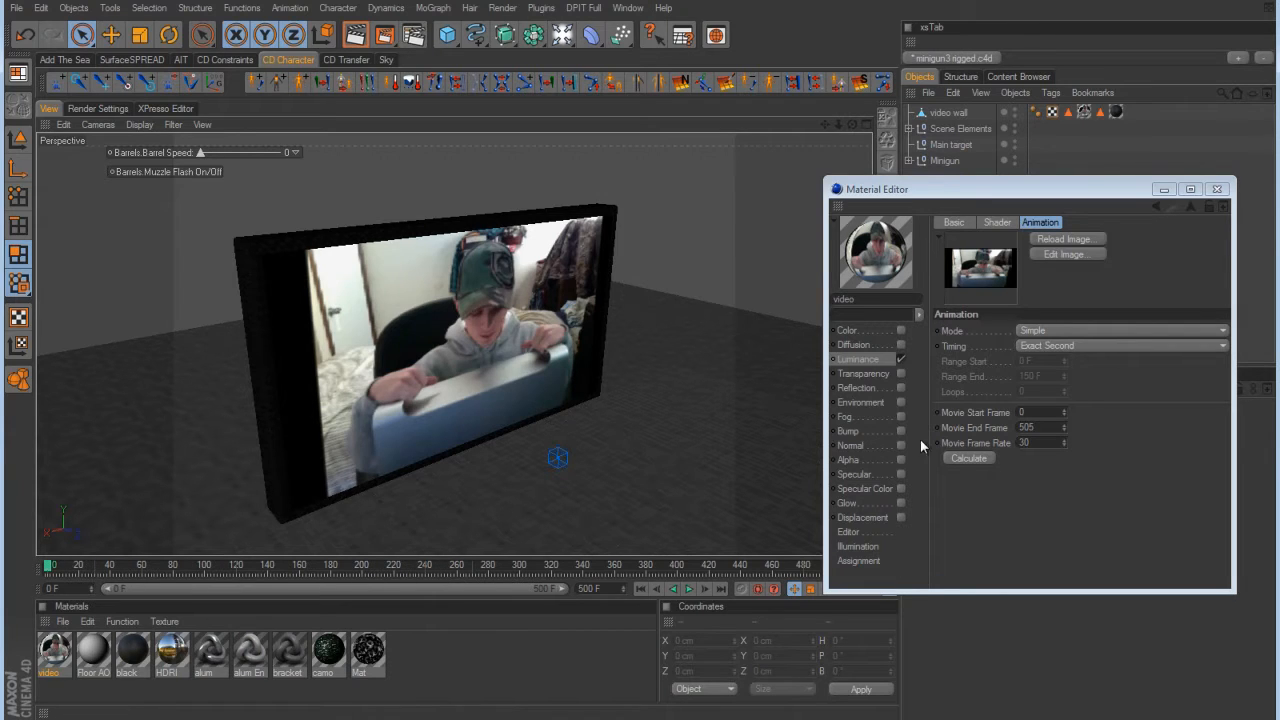
{"action": "left_click", "coordinate": [849, 530]}
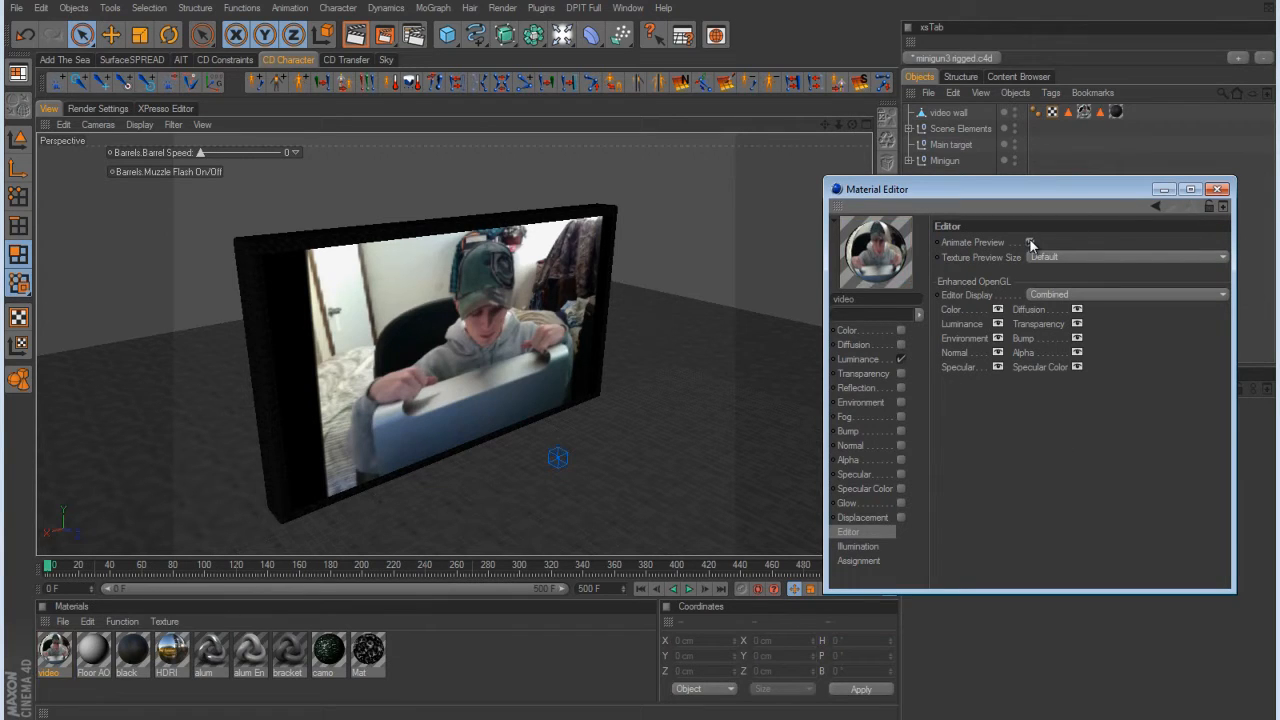
{"action": "left_click", "coordinate": [1217, 189]}
{"action": "mouse_move", "coordinate": [714, 421]}
{"action": "left_mouse_down", "text": "alt"}
{"action": "mouse_move", "coordinate": [634, 358]}
{"action": "mouse_move", "coordinate": [714, 421]}
{"action": "left_mouse_up", "text": "alt"}
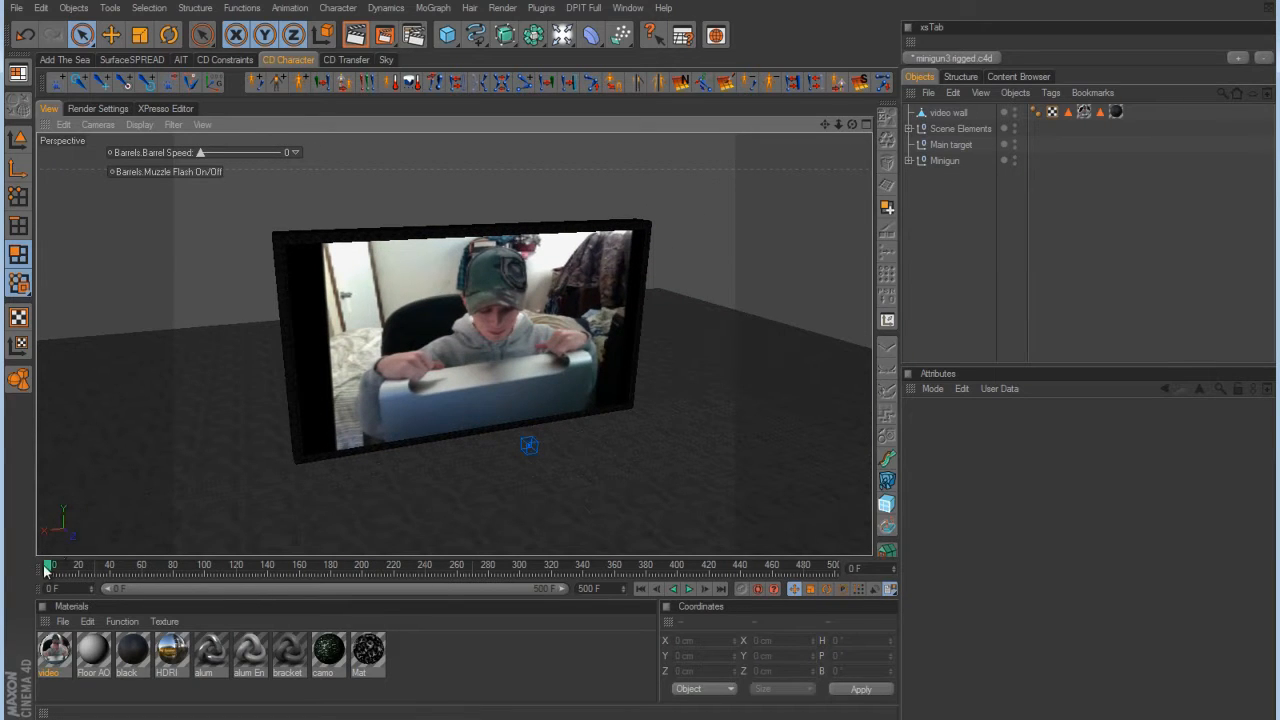
{"action": "mouse_move", "coordinate": [48, 567]}
{"action": "left_mouse_down"}
{"action": "mouse_move", "coordinate": [837, 575]}
{"action": "mouse_move", "coordinate": [47, 568]}
{"action": "left_mouse_up"}
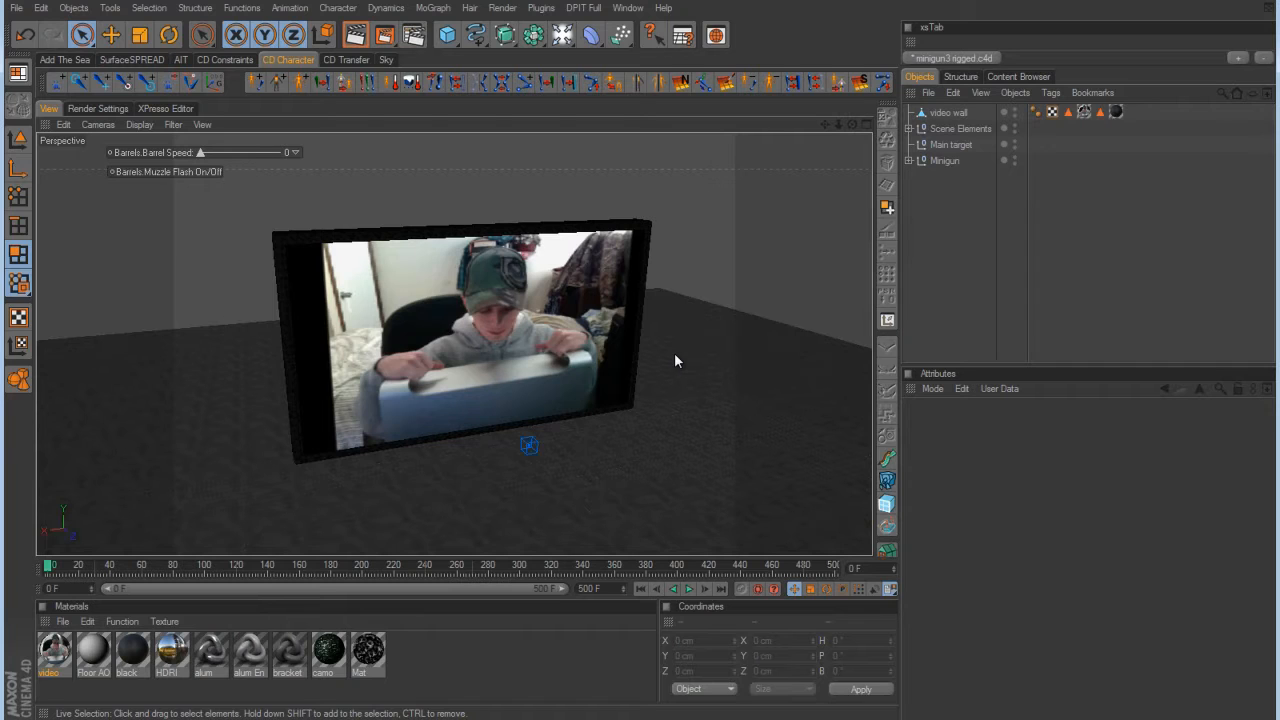
Slightly lower the Offset X of the video wall's video texture tag to centre the picture within the frame.
{"action": "middle_click", "coordinate": [604, 387]}
{"action": "middle_click", "coordinate": [627, 412]}
{"action": "scroll", "coordinate": [630, 368], "scroll_direction": "down", "scroll_amount": 6}
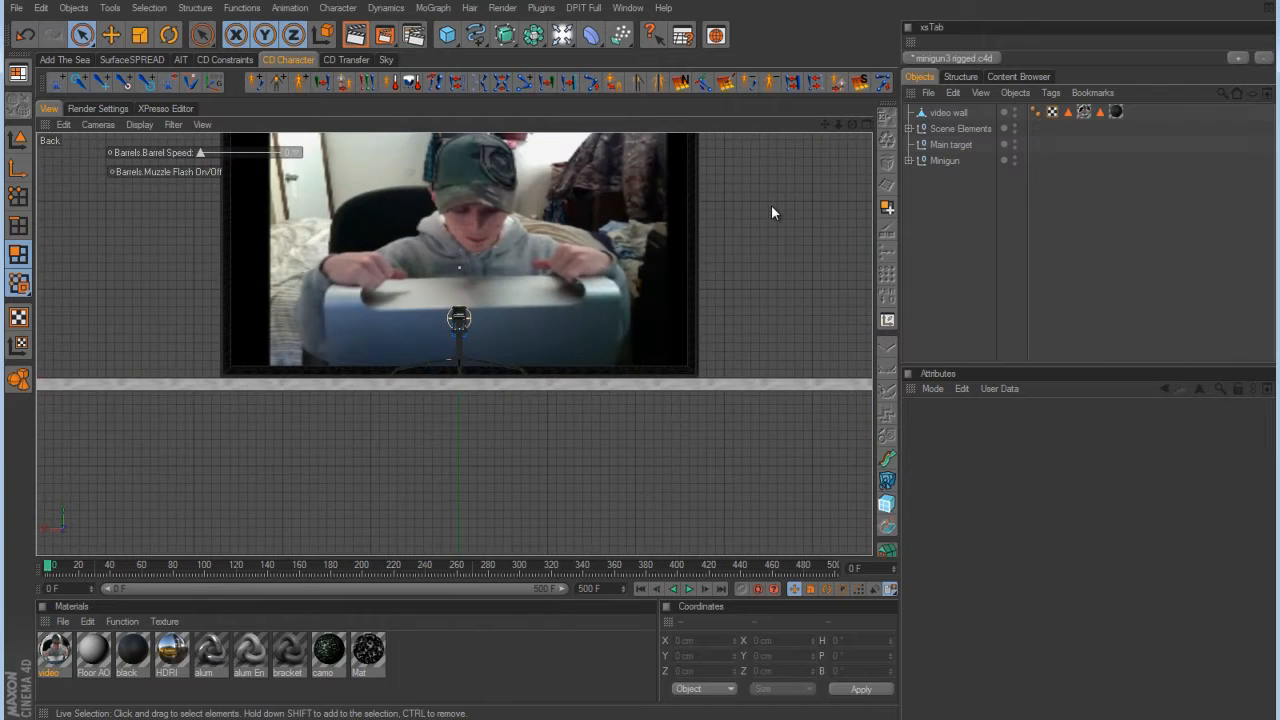
{"action": "middle_click_drag", "start_coordinate": [650, 330], "coordinate": [628, 435], "text": "alt"}
{"action": "scroll", "coordinate": [345, 380], "scroll_direction": "up", "scroll_amount": 2}
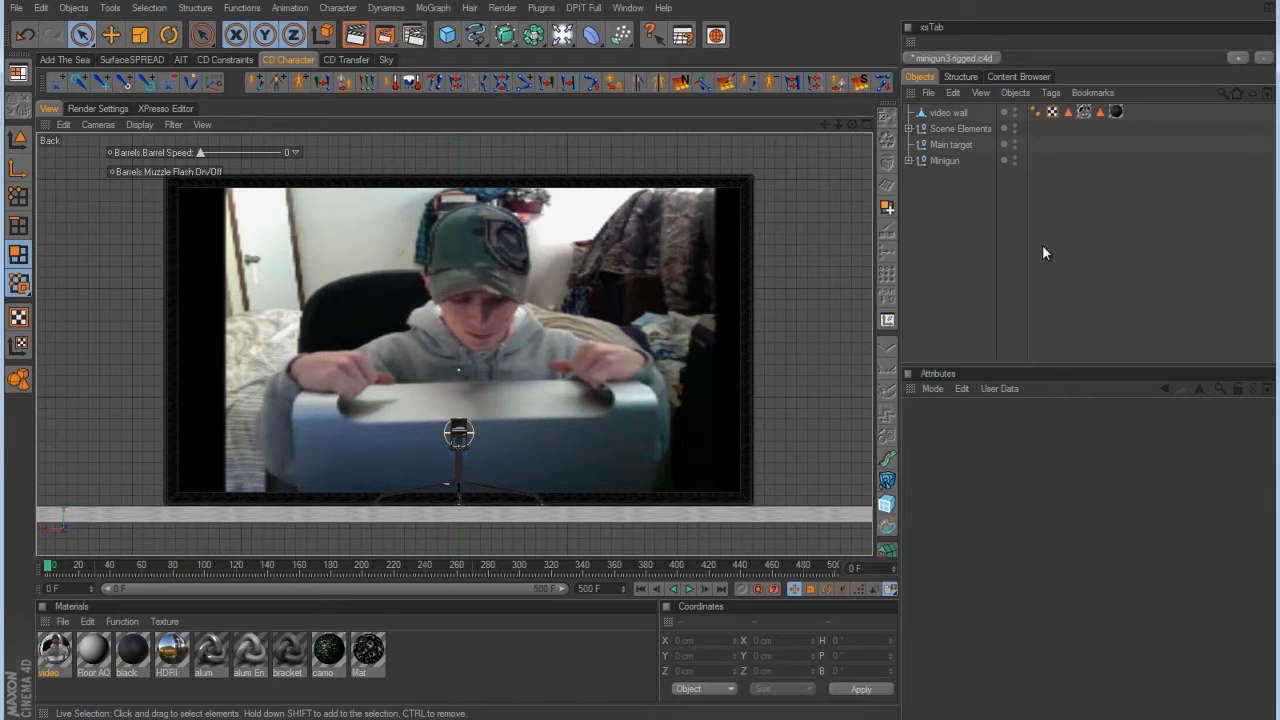
{"action": "left_click", "coordinate": [1085, 112]}
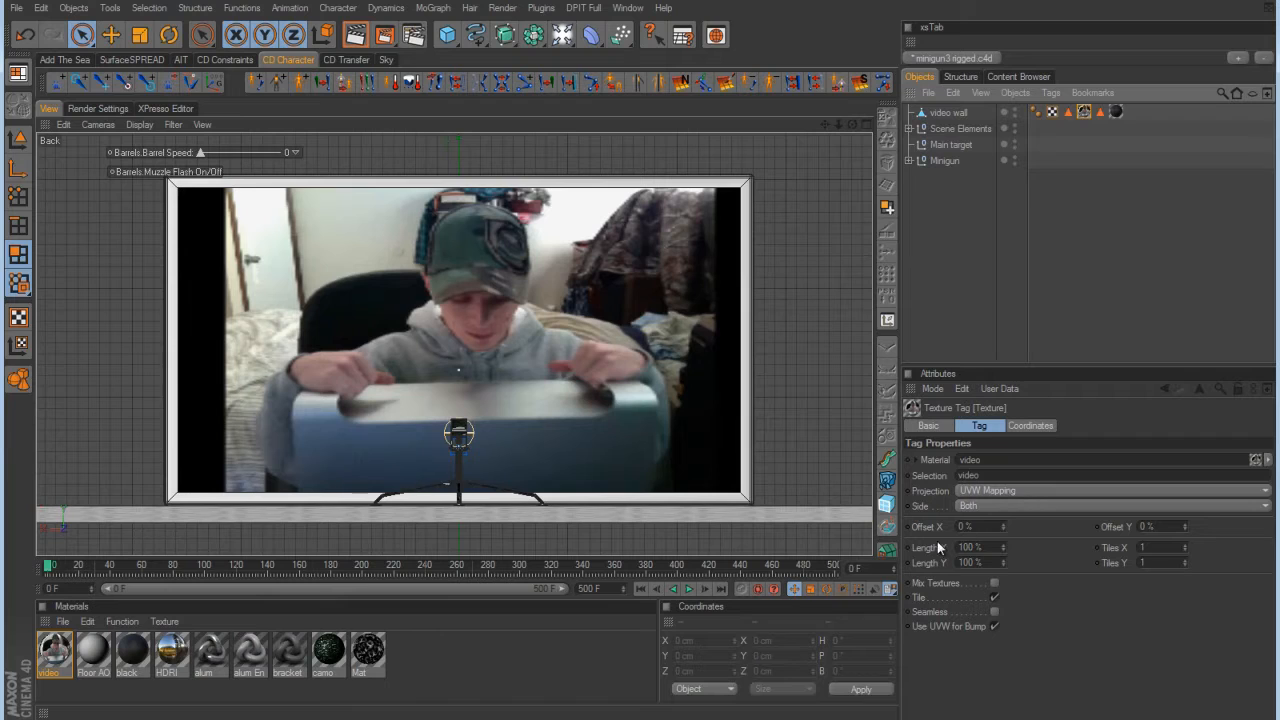
{"action": "left_click", "coordinate": [1002, 530]}
{"action": "left_click", "coordinate": [1002, 530]}
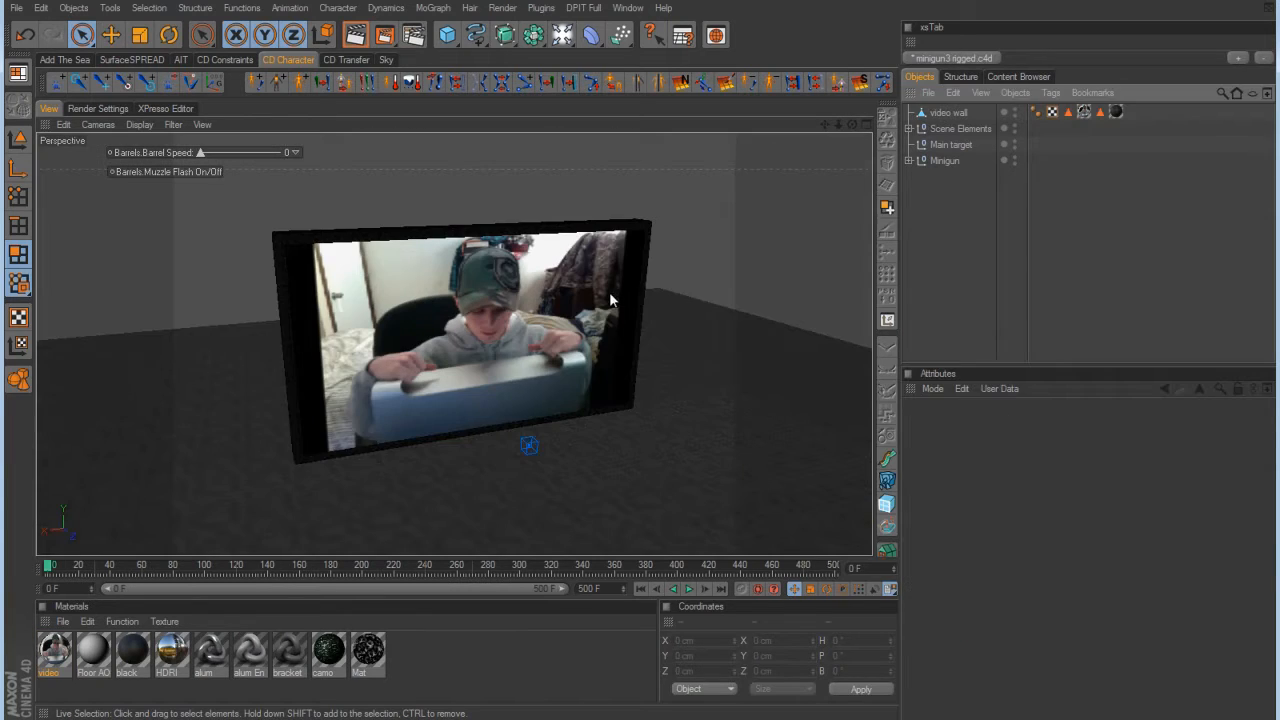
Render the active perspective view with both the video wall and the minigun in frame.
{"action": "left_click_drag", "start_coordinate": [609, 292], "coordinate": [621, 362], "text": "alt"}
{"action": "right_click_drag", "start_coordinate": [621, 362], "coordinate": [627, 304], "text": "alt"}
{"action": "left_click_drag", "start_coordinate": [623, 298], "coordinate": [625, 295], "text": "alt"}
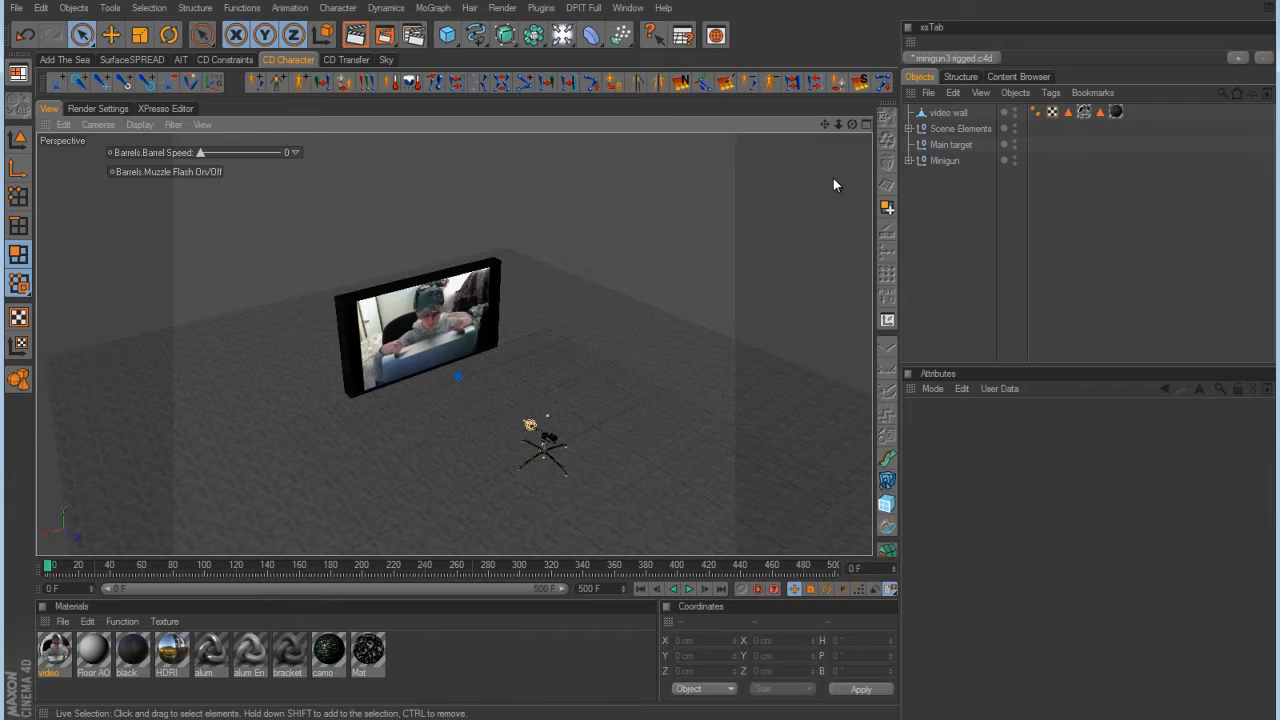
{"action": "left_click_drag", "start_coordinate": [629, 356], "coordinate": [641, 360], "text": "alt"}
{"action": "left_click", "coordinate": [355, 35]}
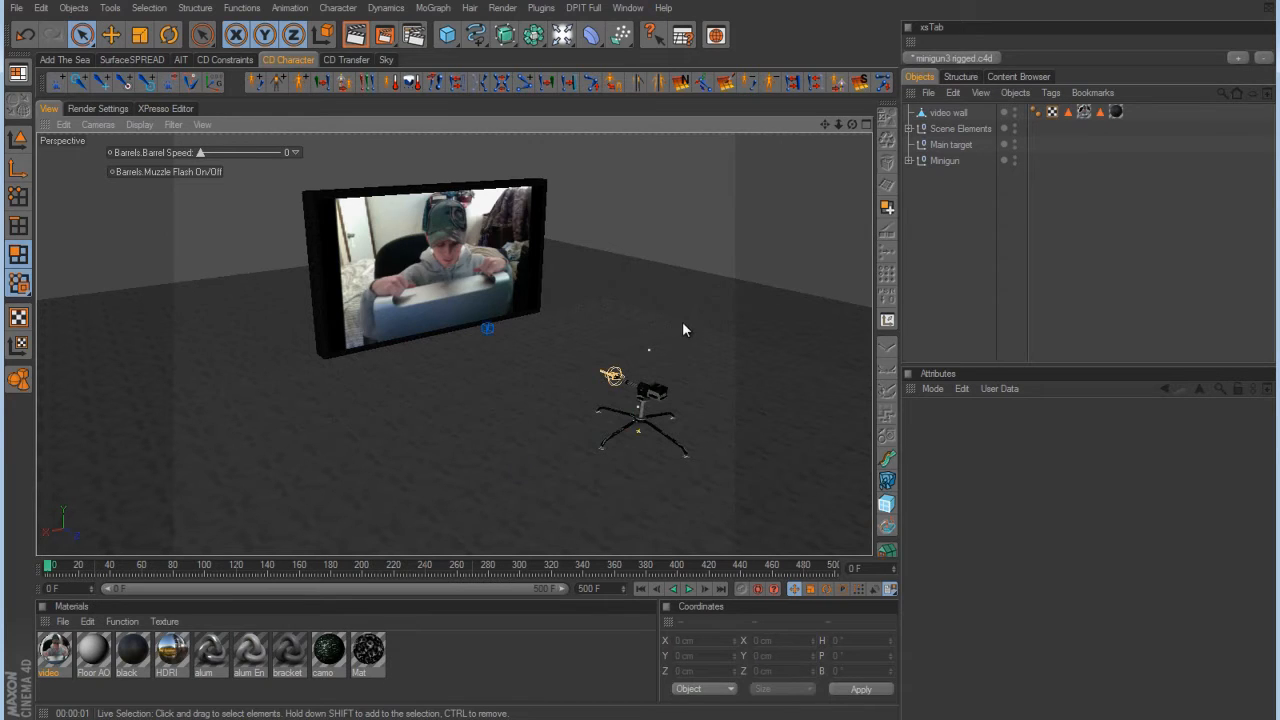
Expand Scene Elements and its Lights group, inspect the Scene settings of the light in Cloner Object 1, and render the view.
{"action": "left_click", "coordinate": [909, 128]}
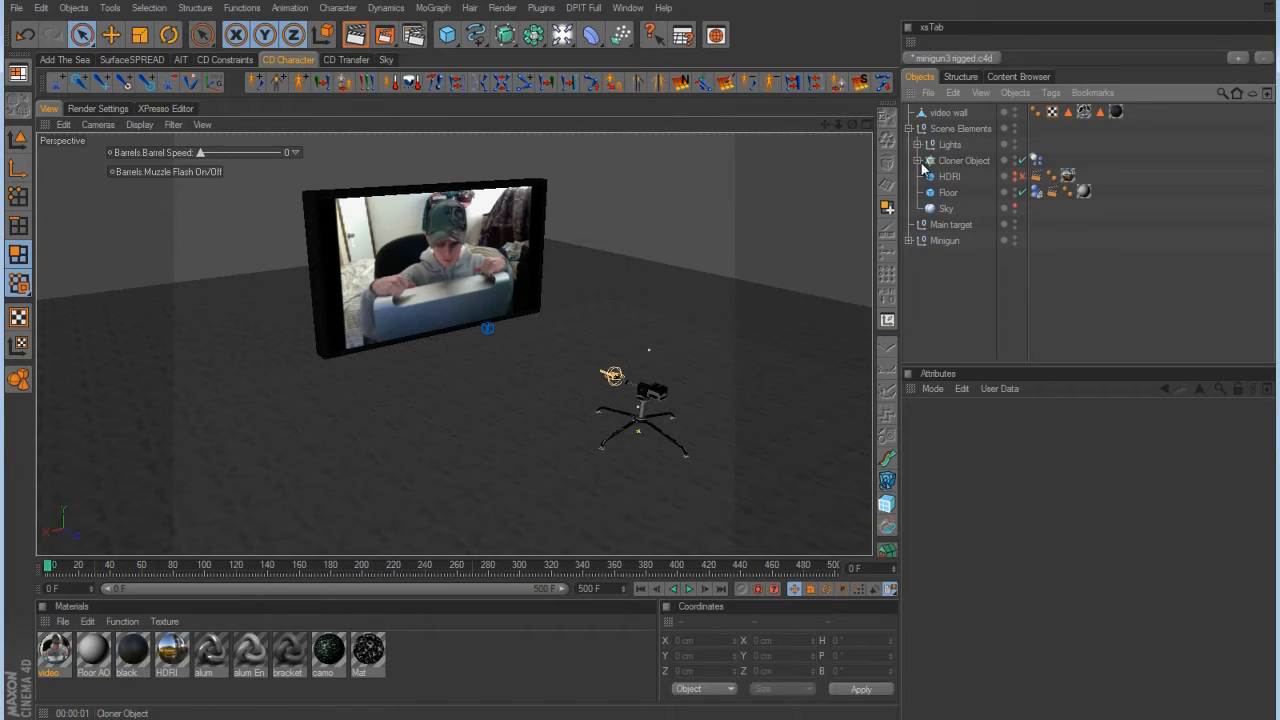
{"action": "left_click", "coordinate": [917, 160]}
{"action": "left_click", "coordinate": [956, 177]}
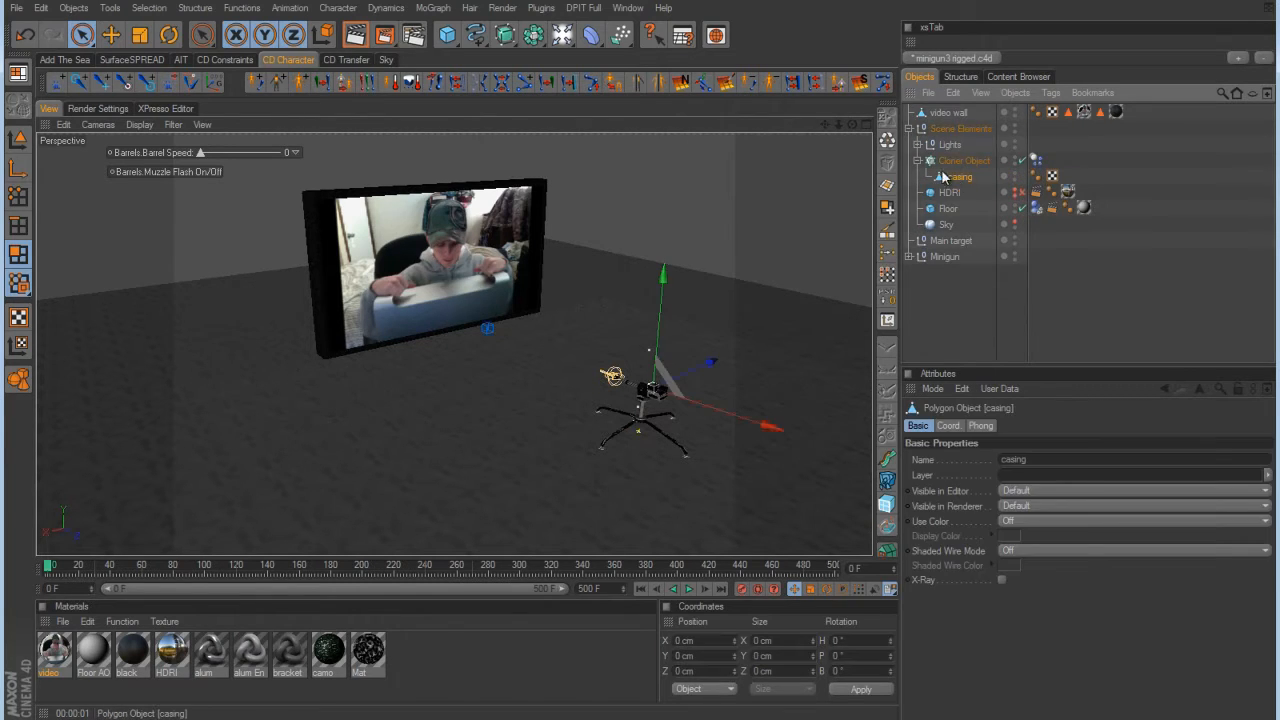
{"action": "left_click", "coordinate": [917, 160]}
{"action": "left_click", "coordinate": [917, 145]}
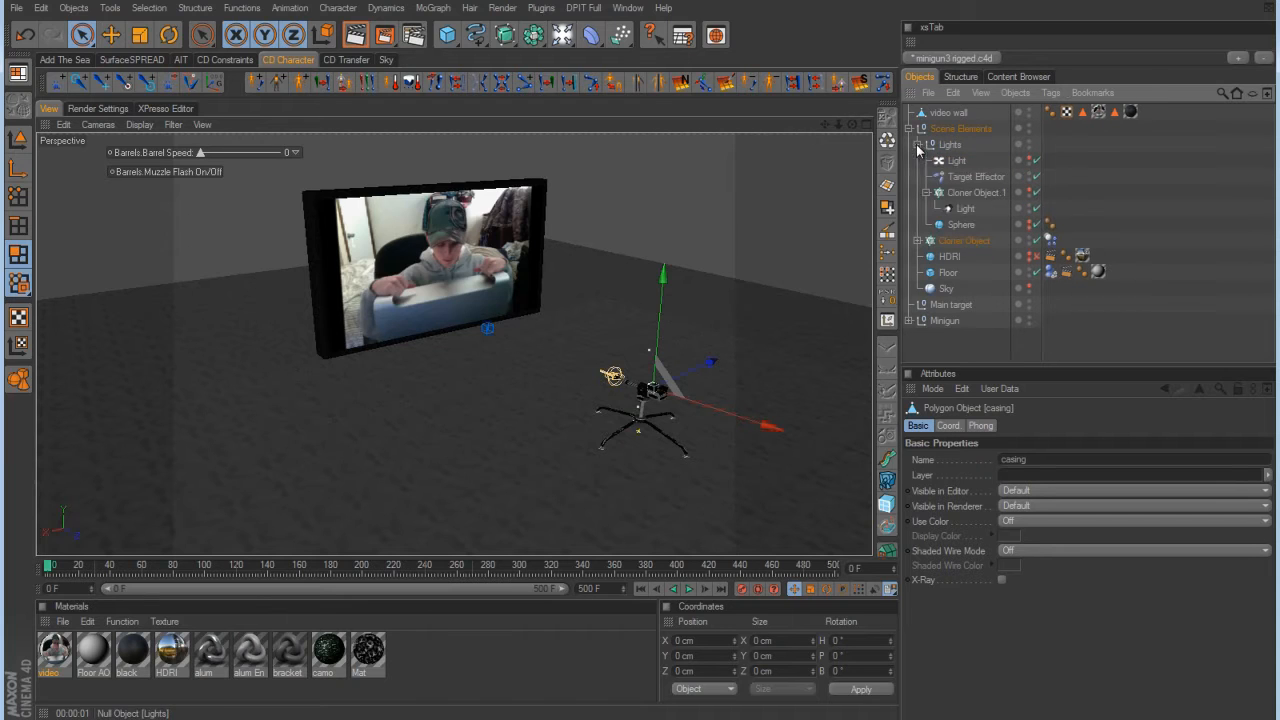
{"action": "left_click", "coordinate": [966, 209]}
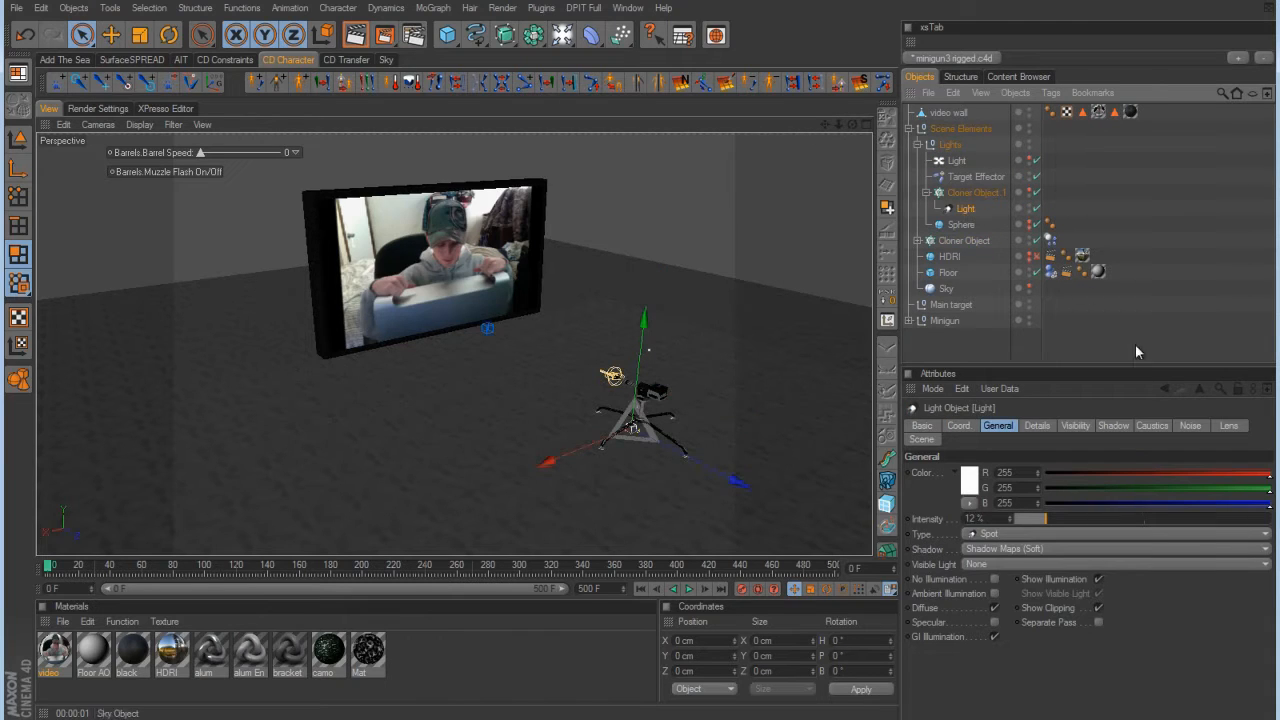
{"action": "left_click", "coordinate": [923, 441]}
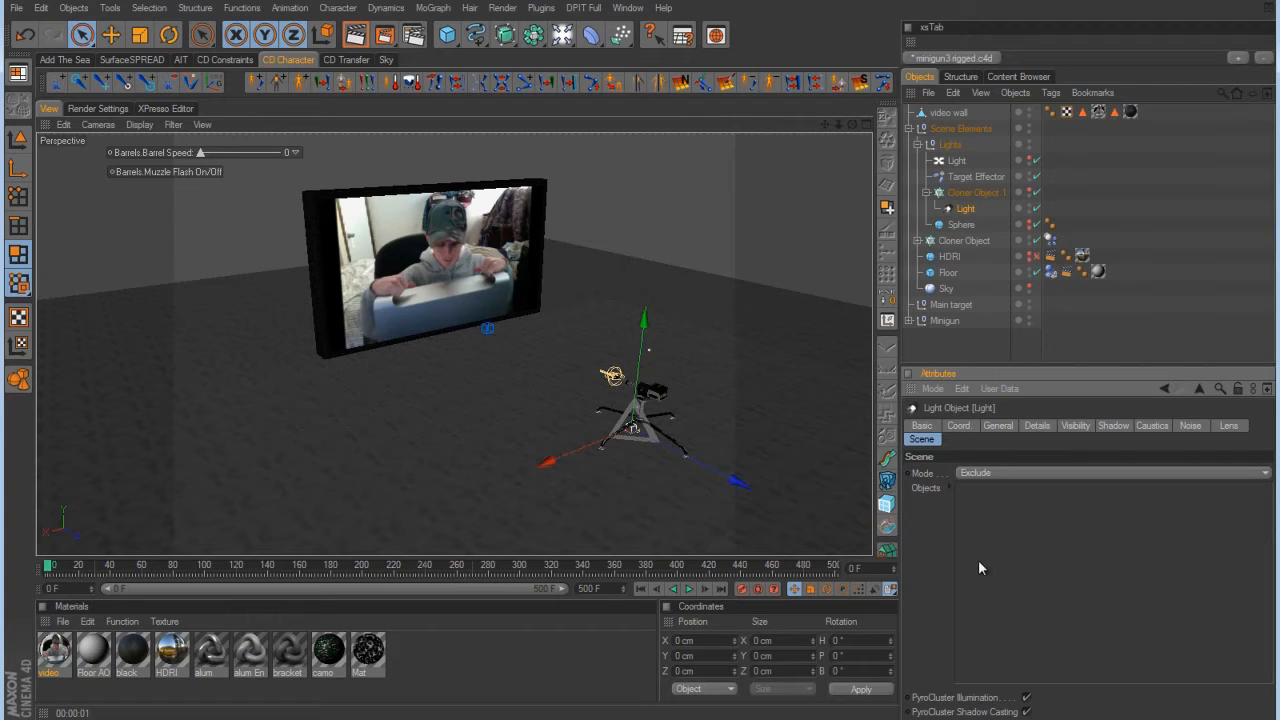
{"action": "right_click", "coordinate": [977, 494]}
{"action": "left_click", "coordinate": [357, 36]}
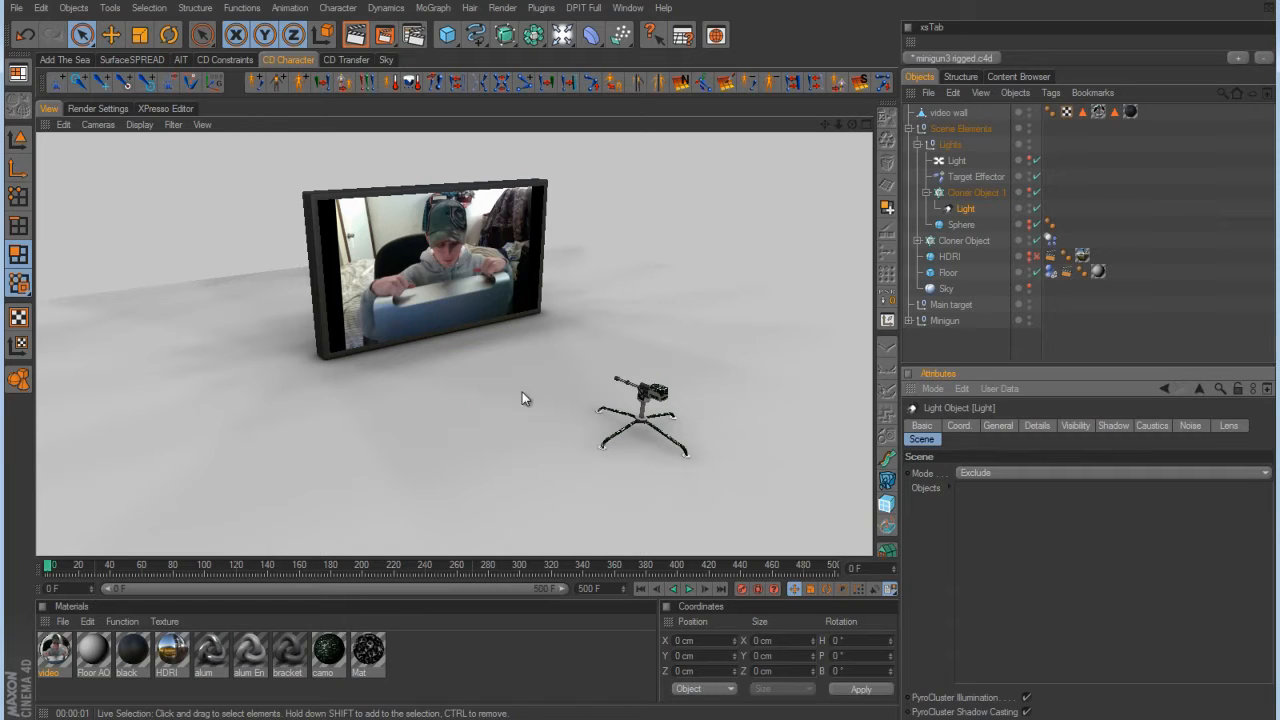
Examine the Sphere's properties and the cloned light's General, Details, Visibility and Shadow settings, and render the view.
{"action": "left_click", "coordinate": [960, 226]}
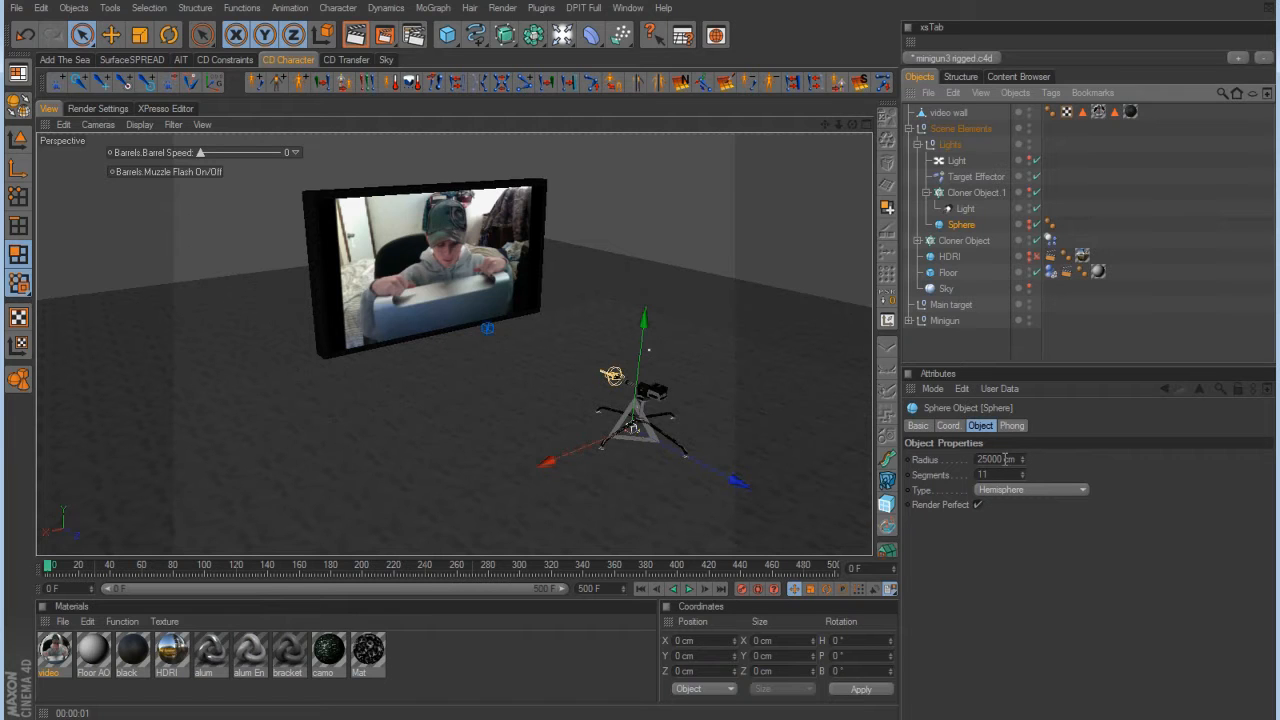
{"action": "left_click", "coordinate": [965, 208]}
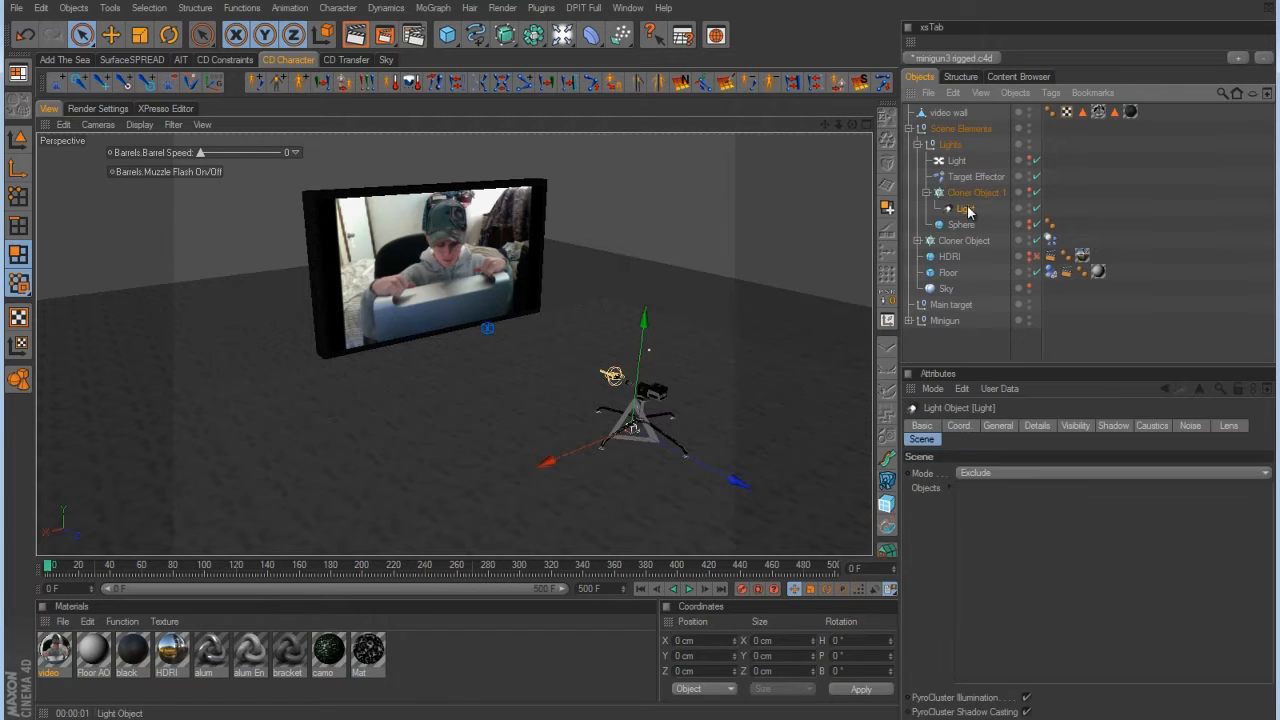
{"action": "left_click", "coordinate": [1003, 428]}
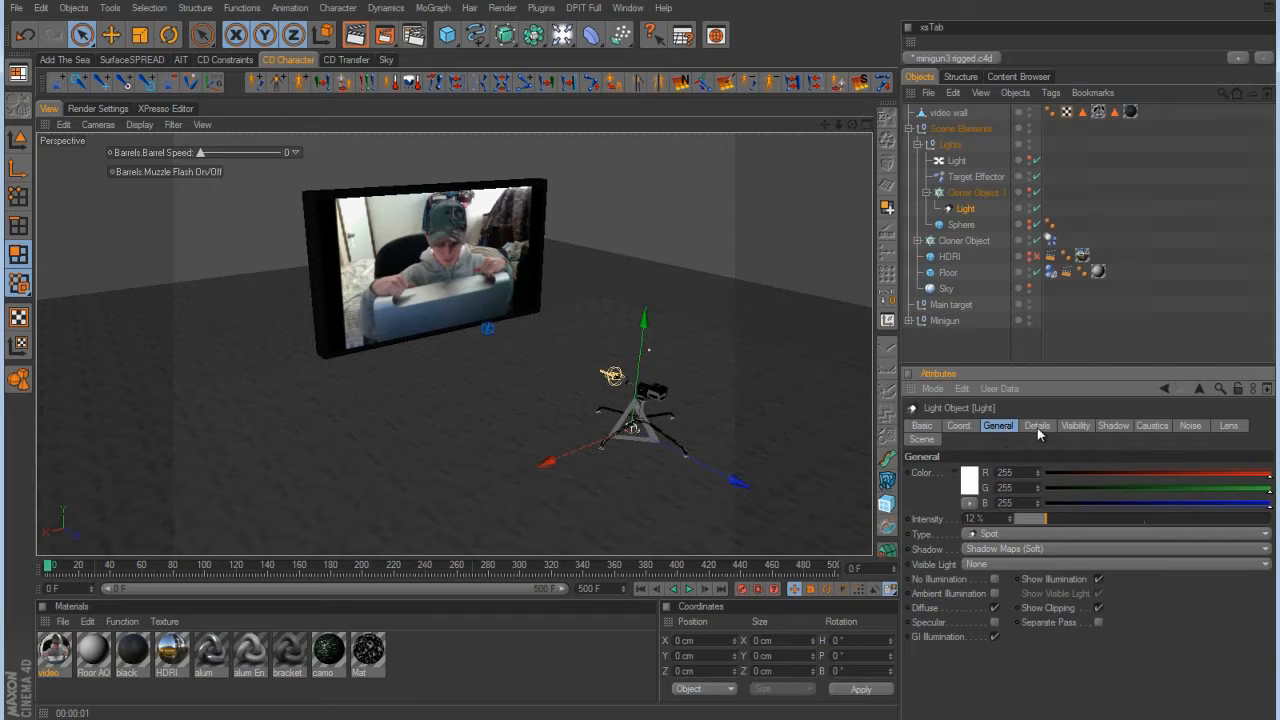
{"action": "left_click", "coordinate": [1037, 426]}
{"action": "left_click", "coordinate": [1083, 426]}
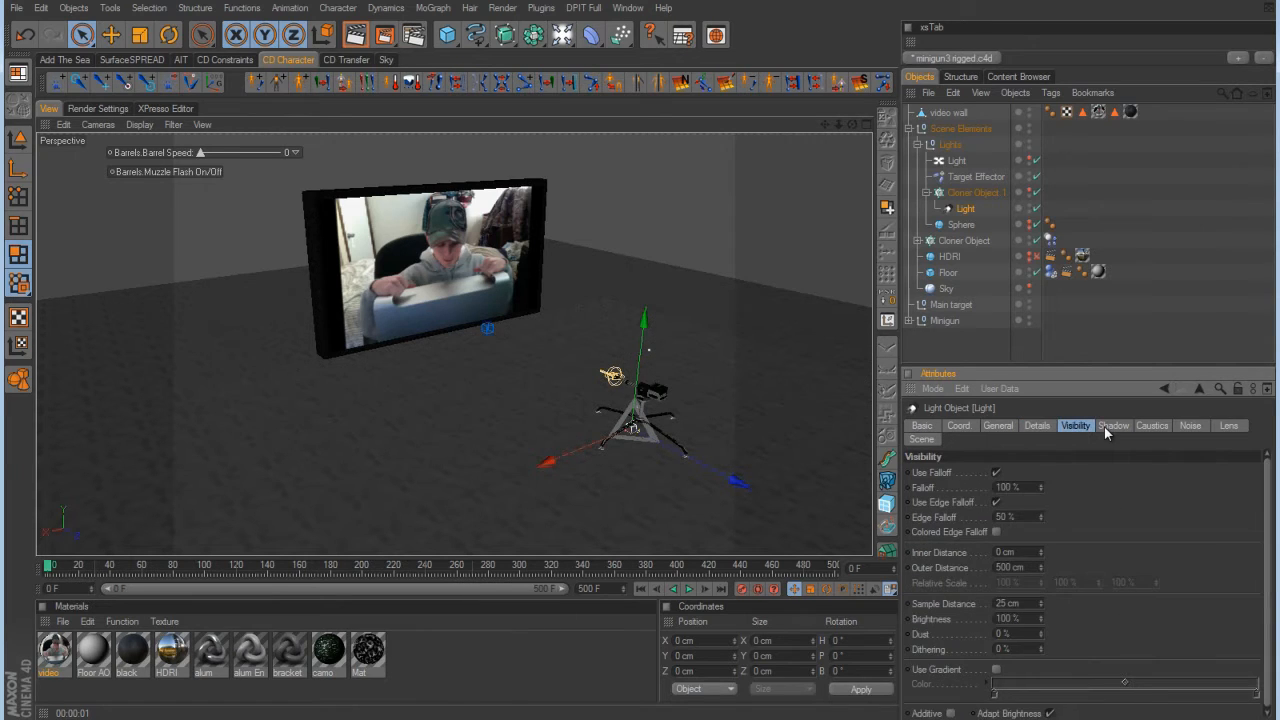
{"action": "left_click", "coordinate": [1104, 426]}
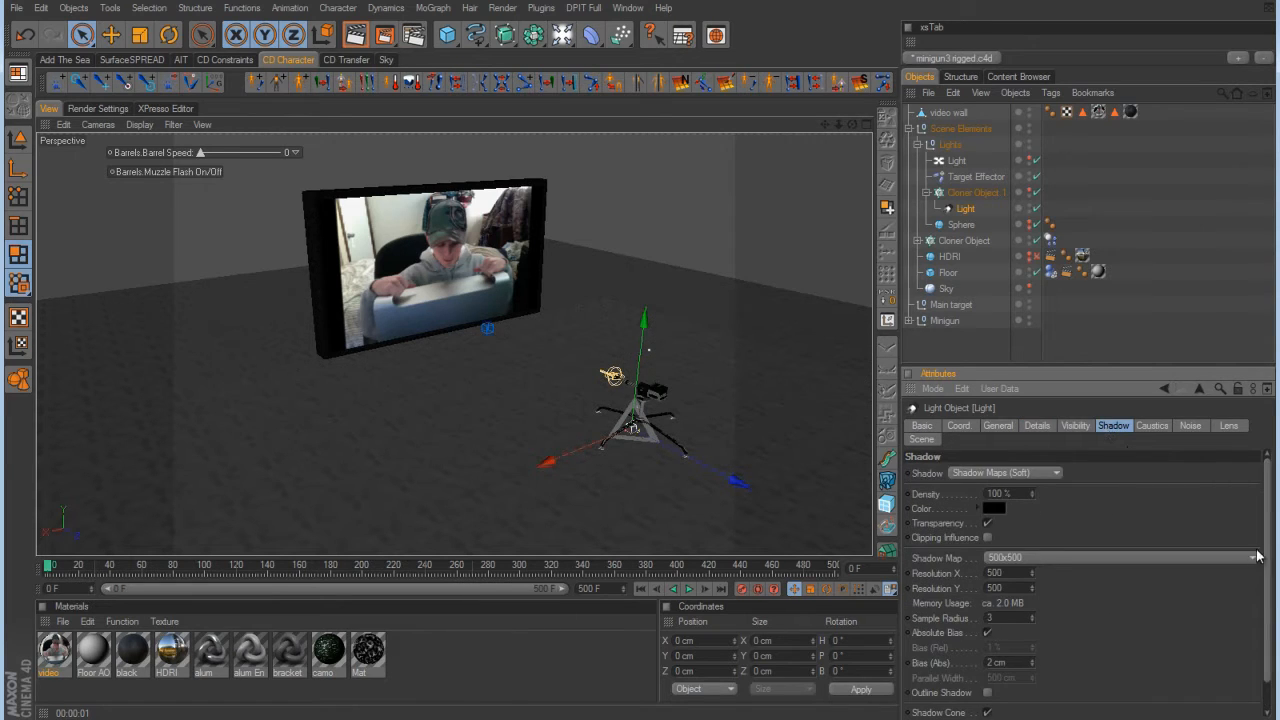
{"action": "scroll", "coordinate": [1272, 606], "scroll_direction": "down", "scroll_amount": 2}
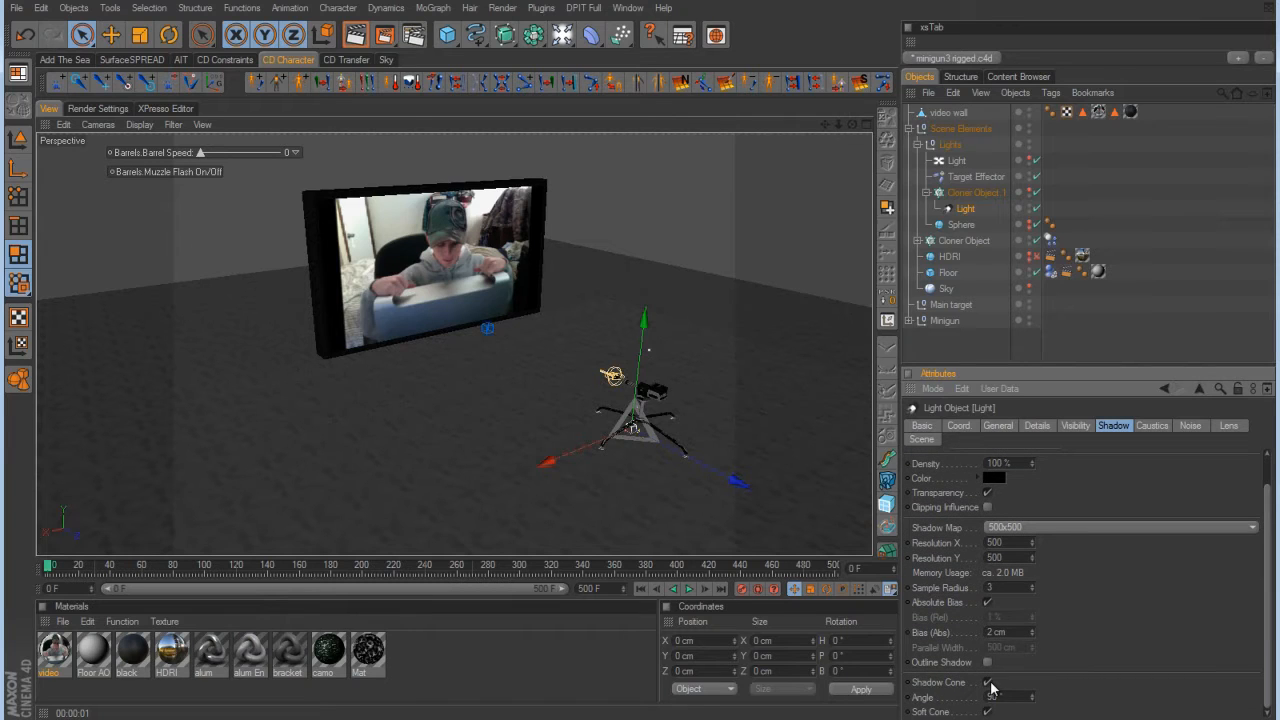
{"action": "left_click", "coordinate": [988, 683]}
{"action": "key", "text": "ctrl+r"}
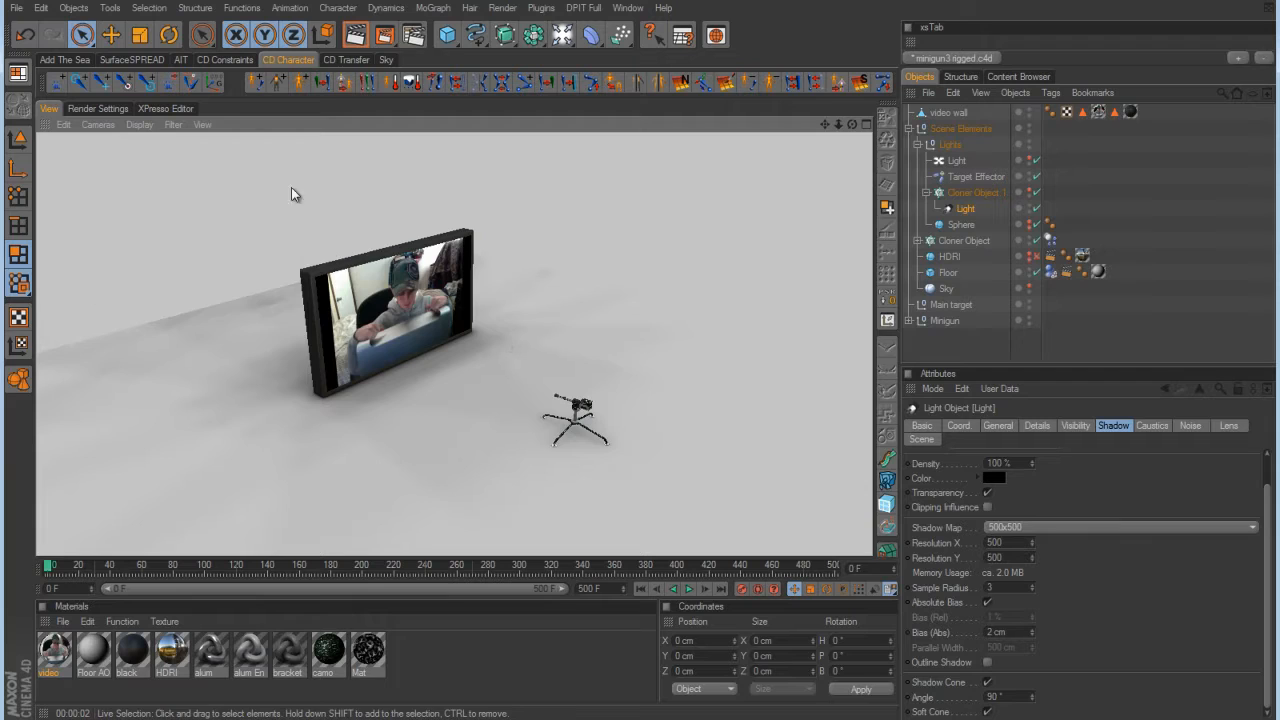
Set the render Anti-Aliasing to Best and render the perspective view.
{"action": "left_click", "coordinate": [105, 109]}
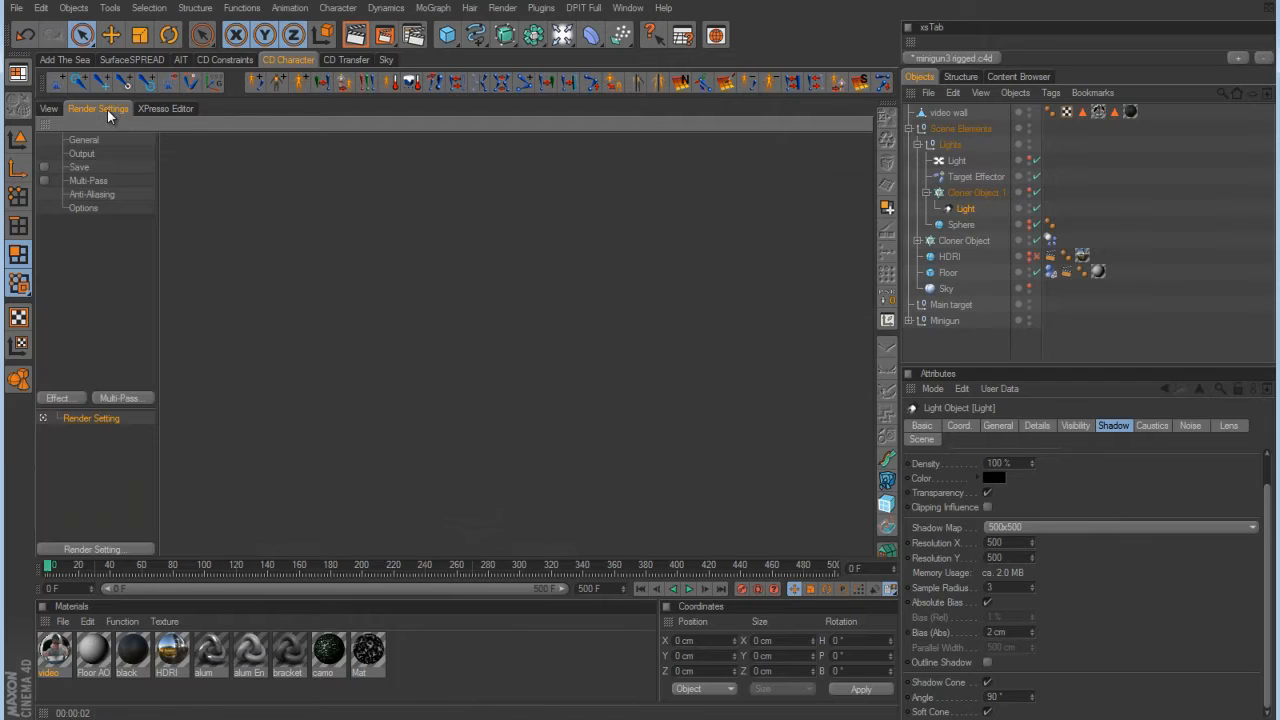
{"action": "left_click", "coordinate": [93, 194]}
{"action": "left_click", "coordinate": [361, 157]}
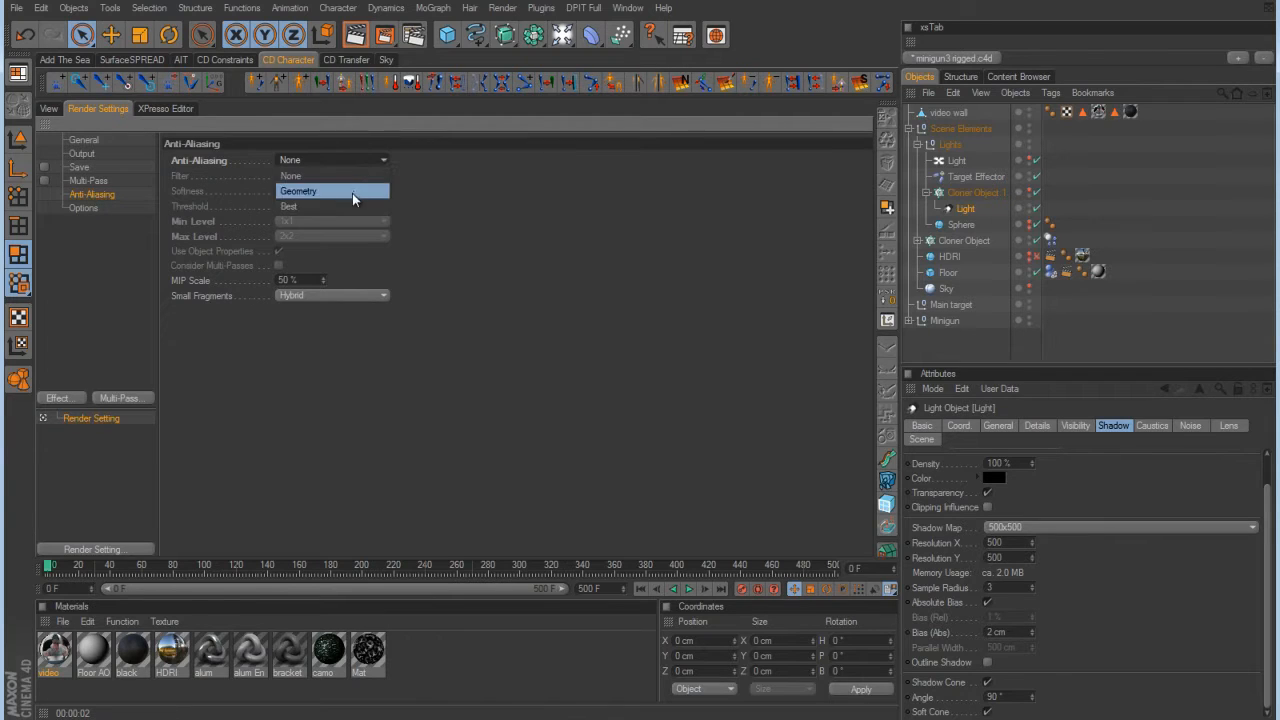
{"action": "left_click", "coordinate": [352, 205]}
{"action": "left_click", "coordinate": [49, 109]}
{"action": "key", "text": "ctrl+r"}
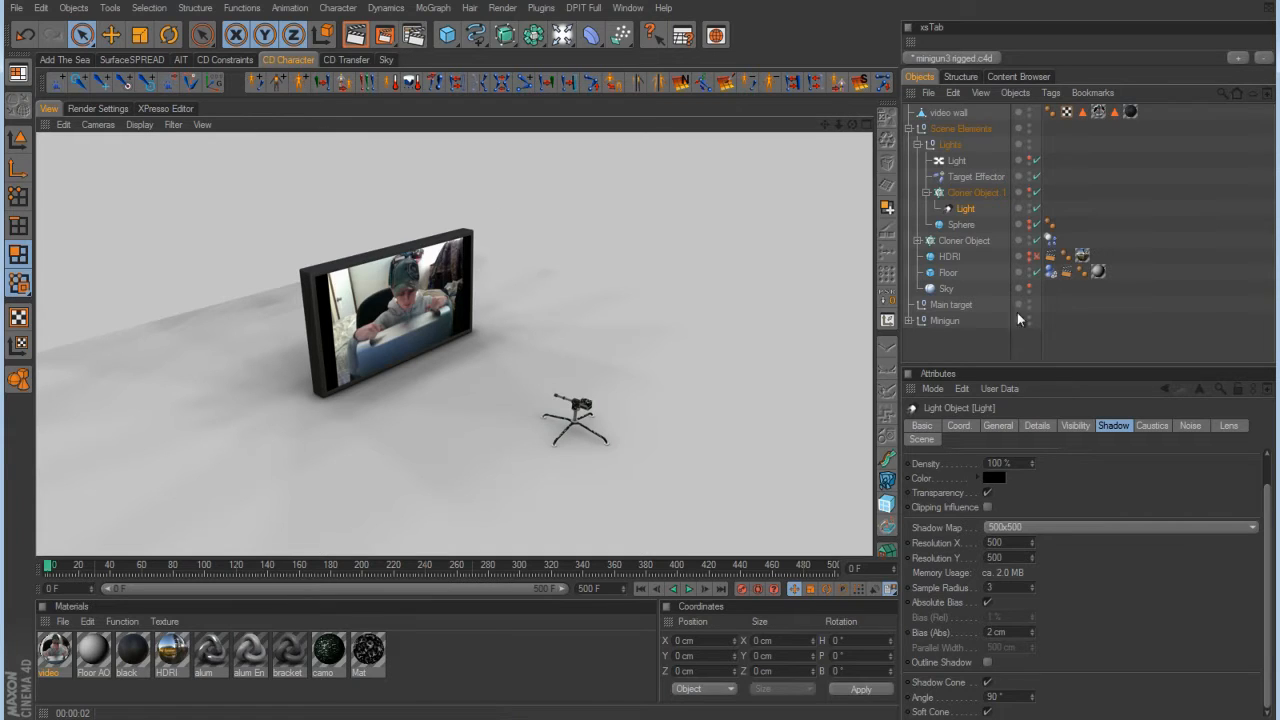
Set the cloned light's Shadow Map to 250x250 and render the view.
{"action": "left_click", "coordinate": [926, 193]}
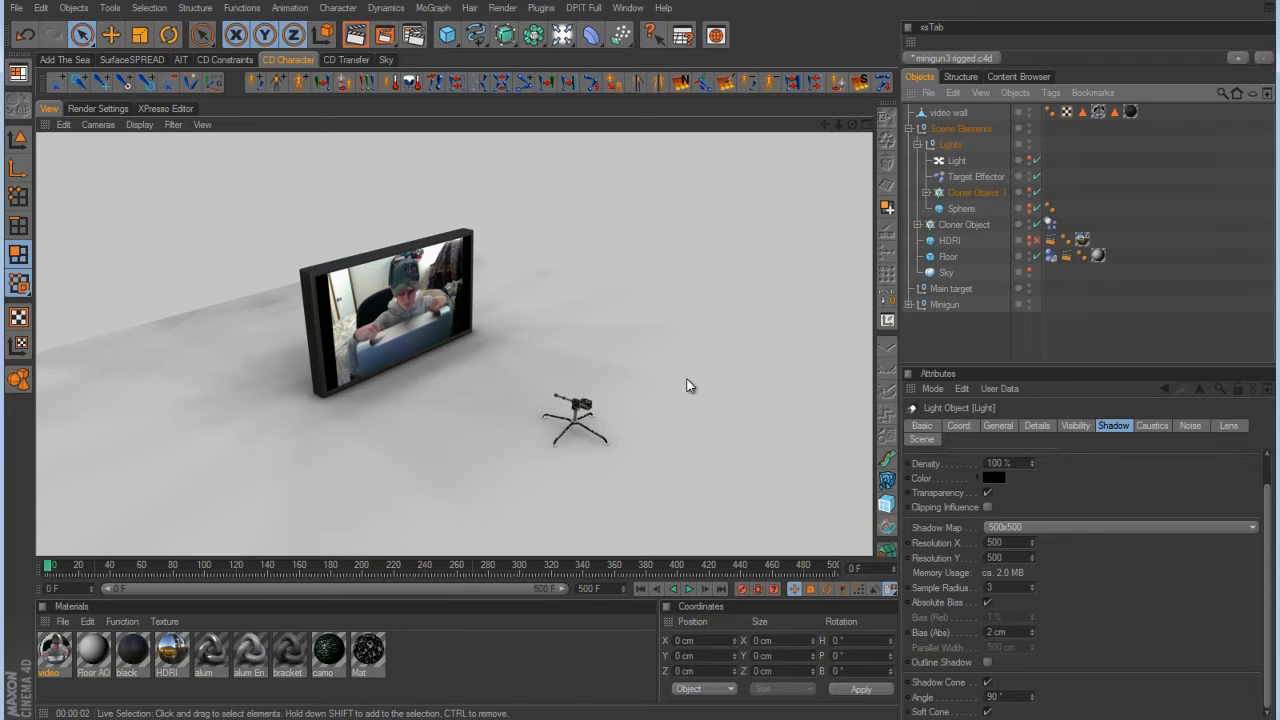
{"action": "left_click", "coordinate": [1045, 526]}
{"action": "left_click", "coordinate": [1046, 539]}
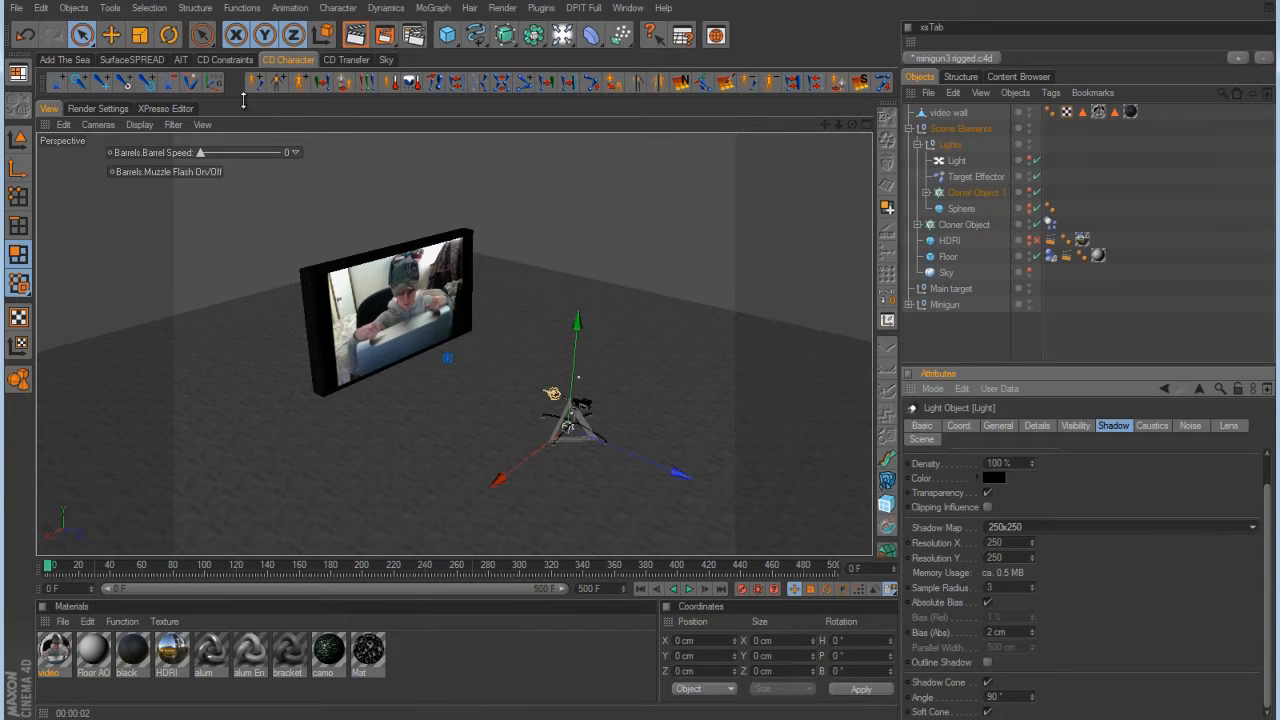
{"action": "left_click", "coordinate": [355, 36]}
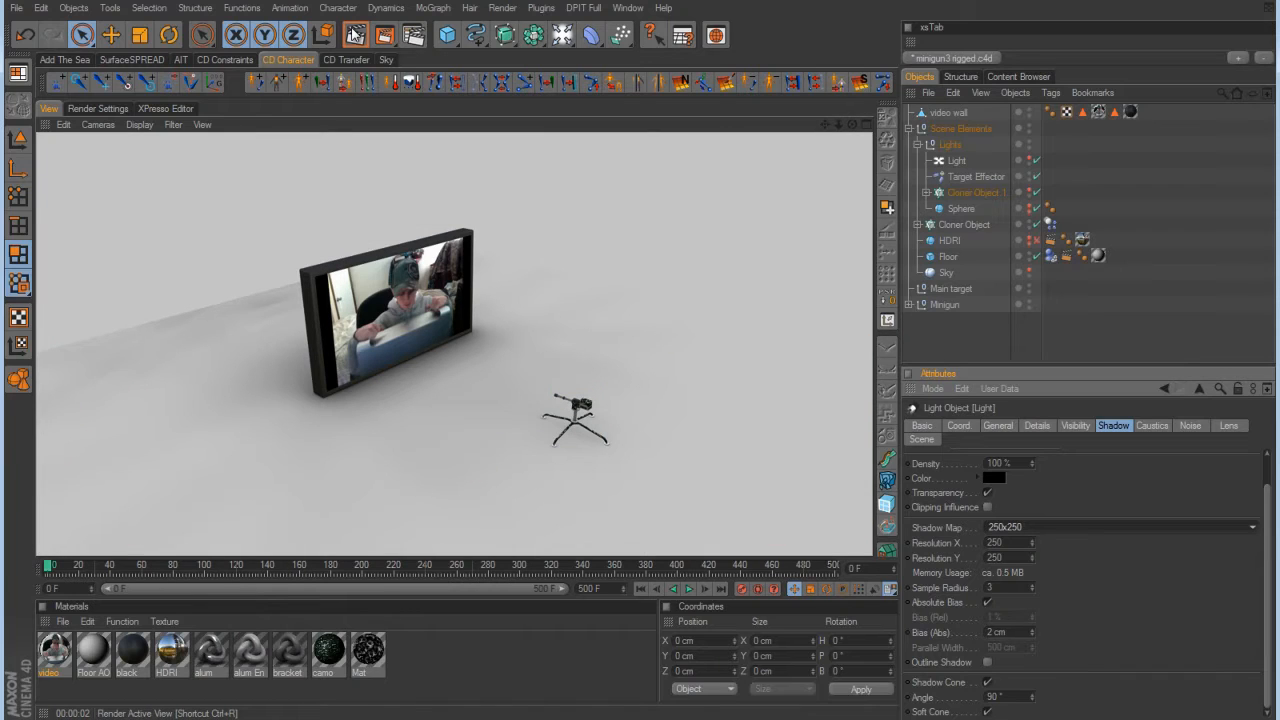
Render the perspective view from a different angle around the video wall.
{"action": "left_click_drag", "start_coordinate": [579, 326], "coordinate": [640, 361], "text": "alt"}
{"action": "scroll", "coordinate": [587, 370], "scroll_direction": "down", "scroll_amount": 5}
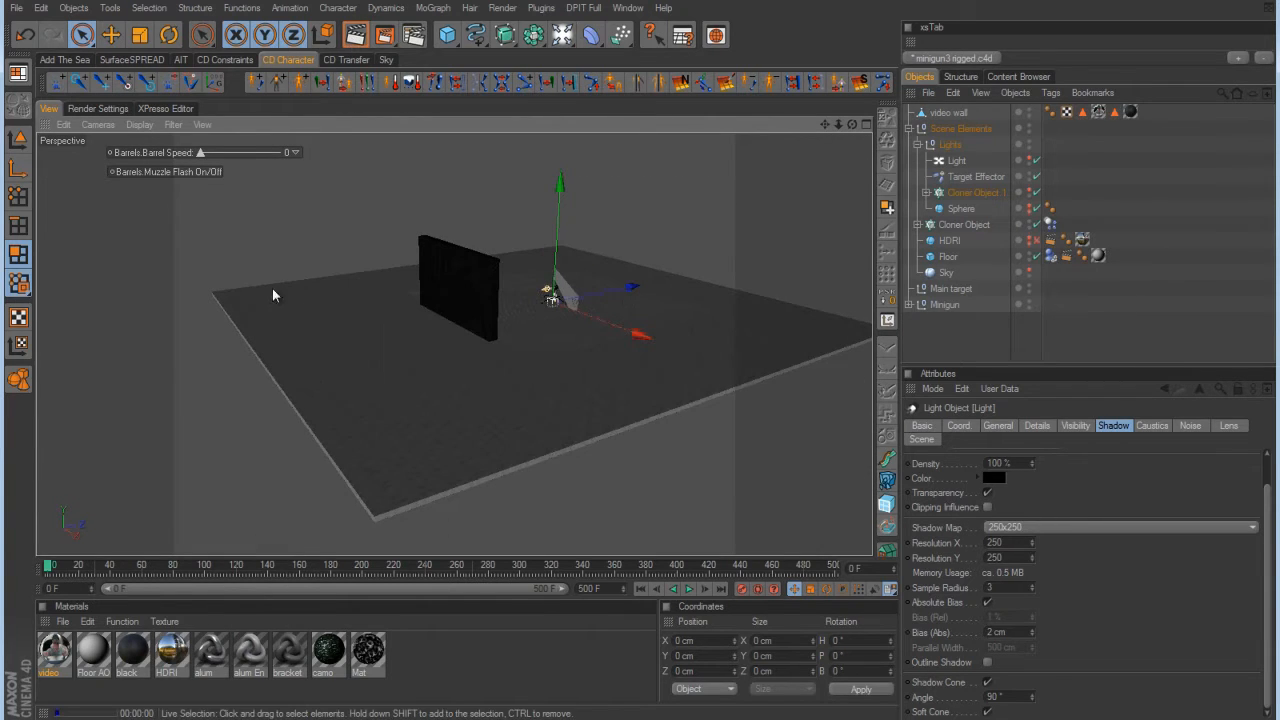
{"action": "key", "text": "ctrl+r"}
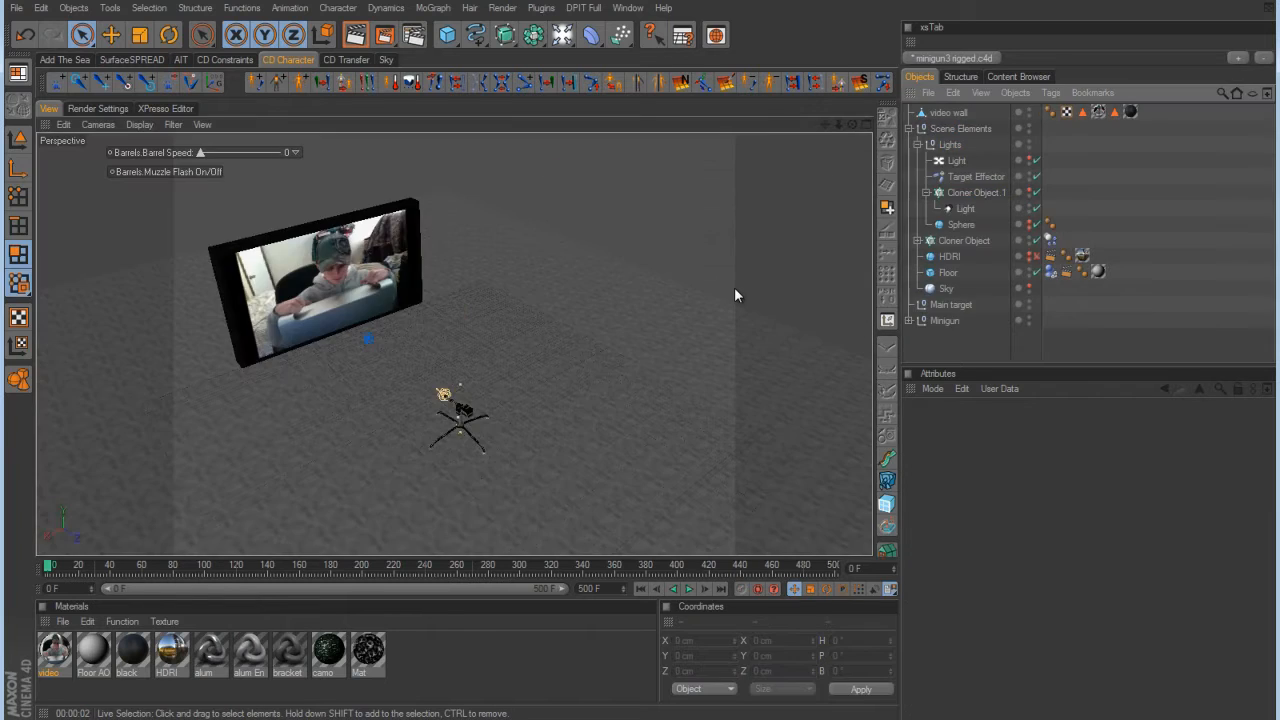
Move the whole video wall along Z toward the minigun to about Z -3779 cm.
{"action": "left_click_drag", "start_coordinate": [550, 440], "coordinate": [784, 312], "text": "alt"}
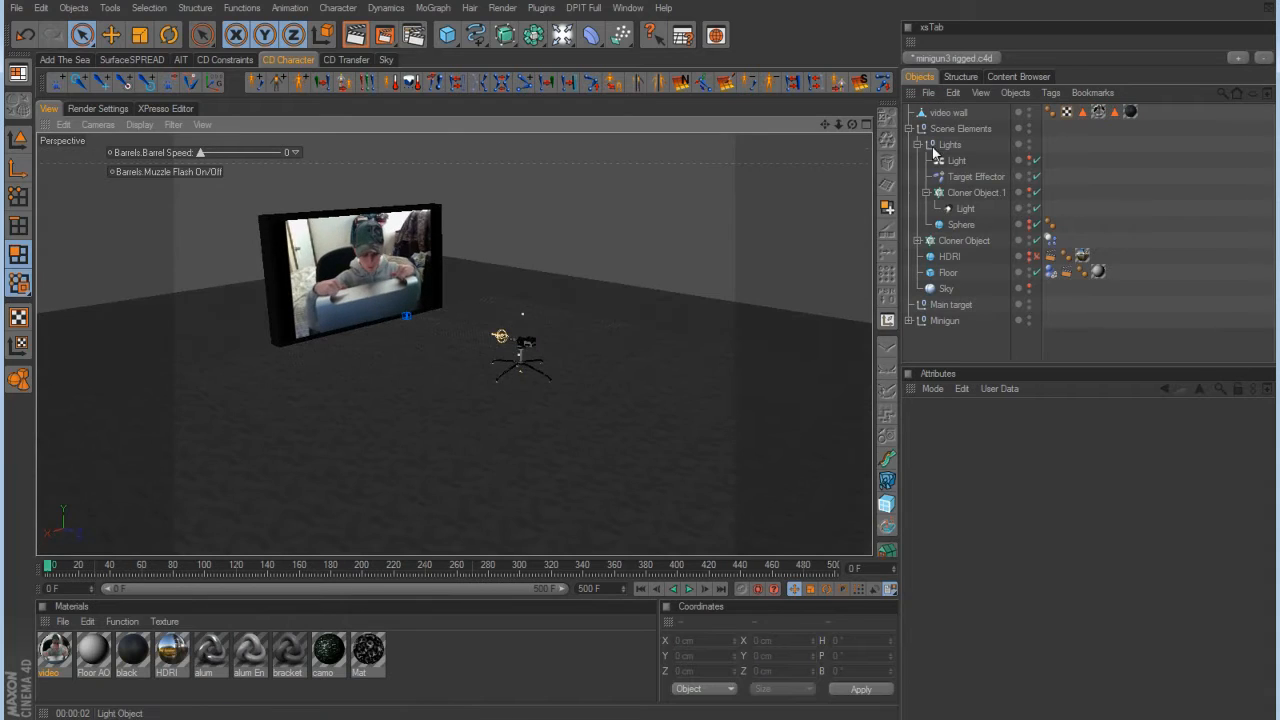
{"action": "left_click", "coordinate": [946, 113]}
{"action": "left_click_drag", "start_coordinate": [630, 358], "coordinate": [649, 383], "text": "alt"}
{"action": "left_click", "coordinate": [18, 140]}
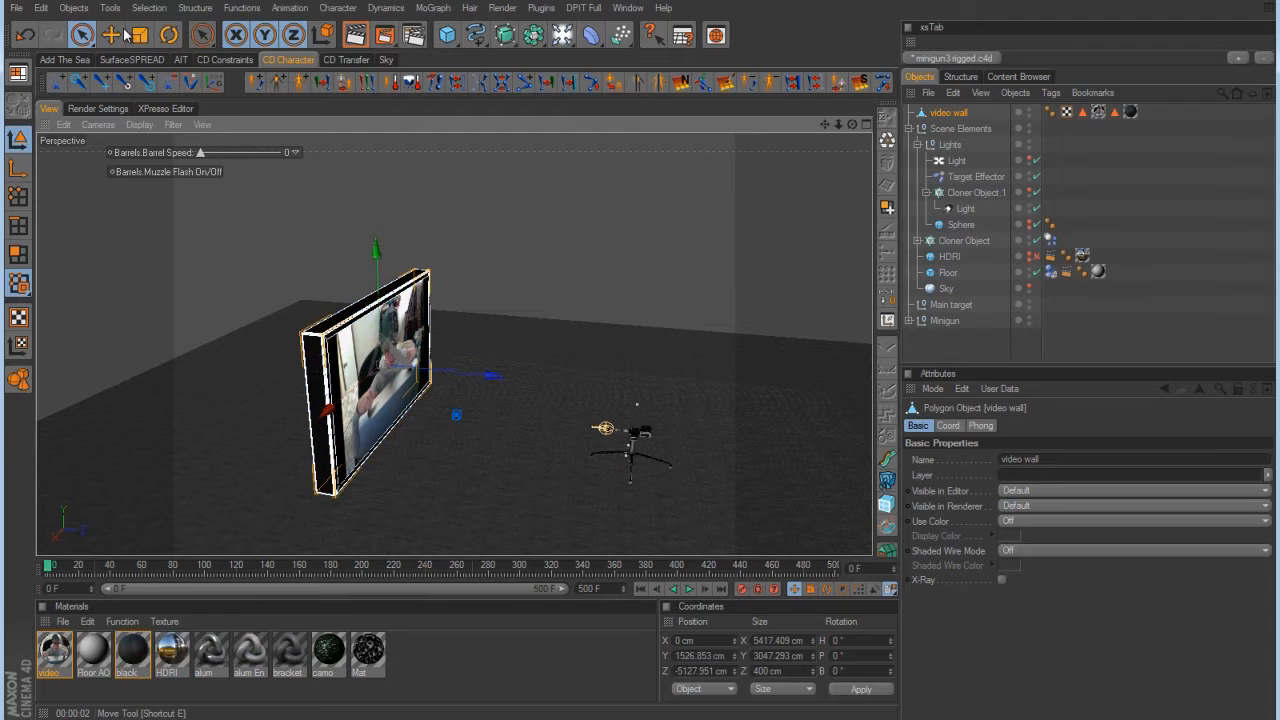
{"action": "left_click", "coordinate": [111, 35]}
{"action": "left_click_drag", "start_coordinate": [484, 378], "coordinate": [566, 382]}
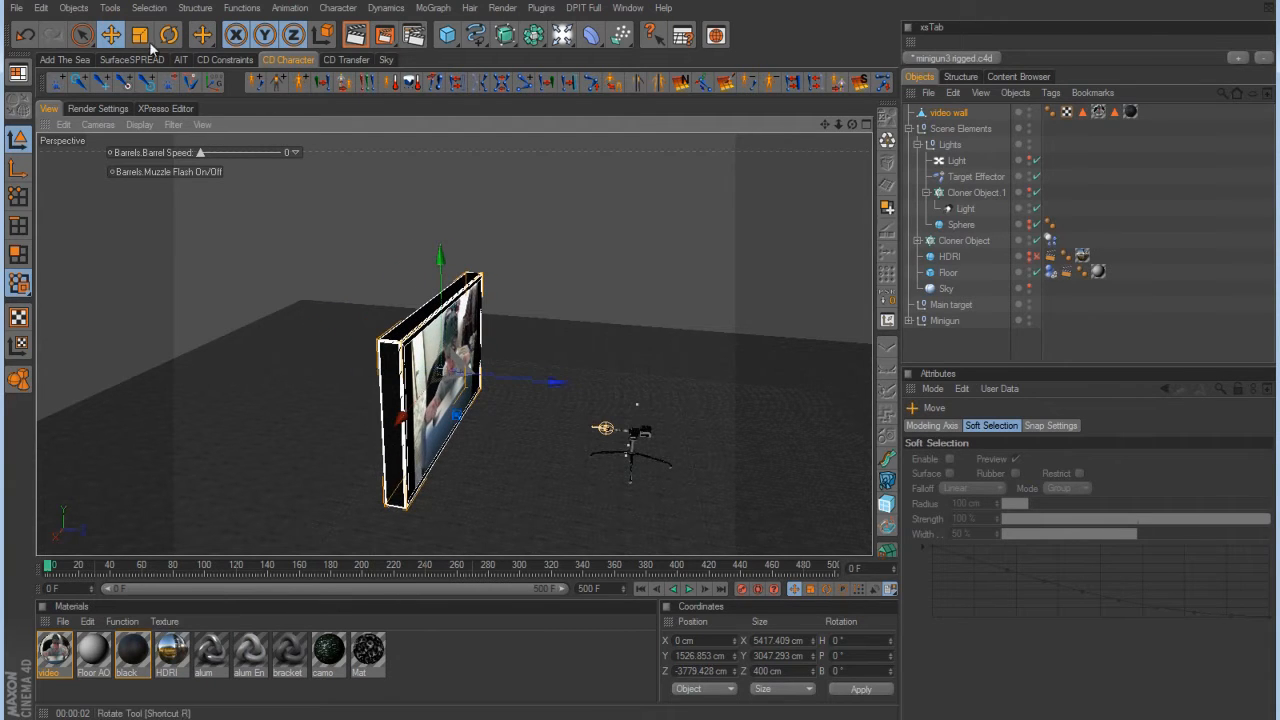
Scale the video wall down uniformly to about 4291 × 2413 × 317 cm.
{"action": "key", "text": "t"}
{"action": "left_click_drag", "start_coordinate": [590, 260], "coordinate": [326, 107], "text": "alt"}
{"action": "left_click", "coordinate": [112, 37]}
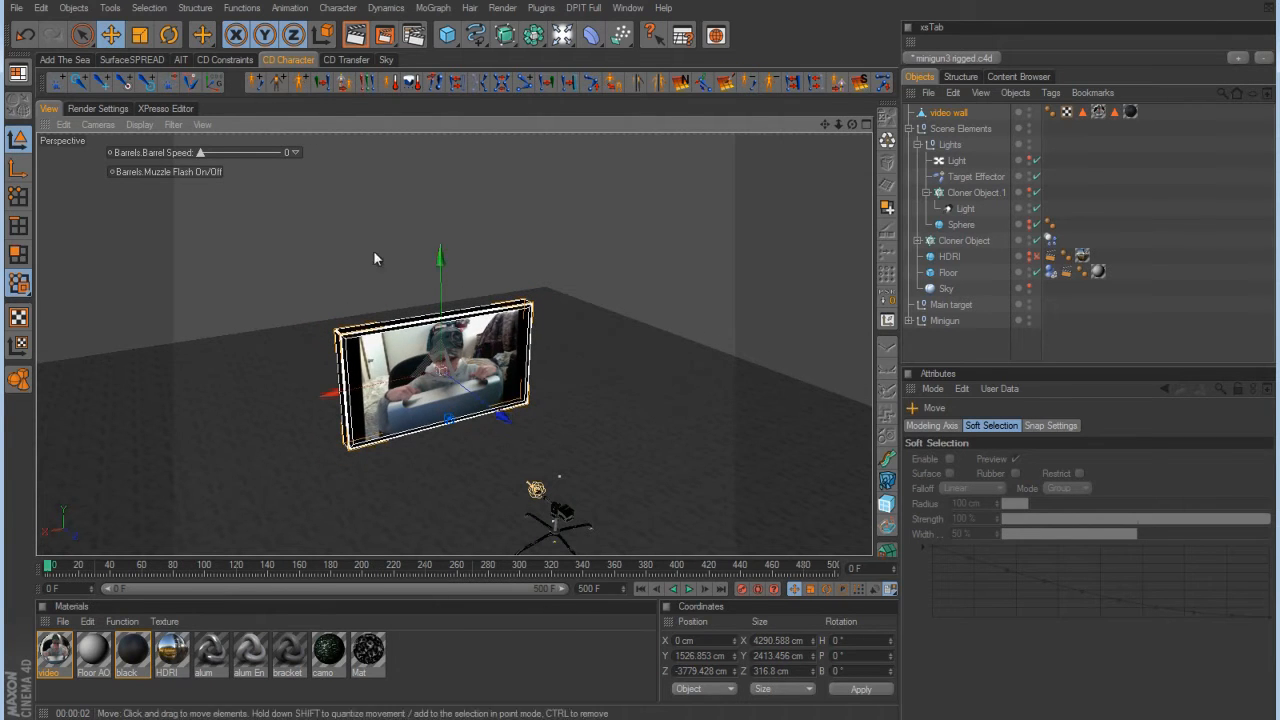
In the Back view, lower the video wall to about Y 1214 cm so its base rests on the floor.
{"action": "middle_click", "coordinate": [380, 256]}
{"action": "middle_click", "coordinate": [618, 368]}
{"action": "scroll", "coordinate": [656, 360], "scroll_direction": "up", "scroll_amount": 3}
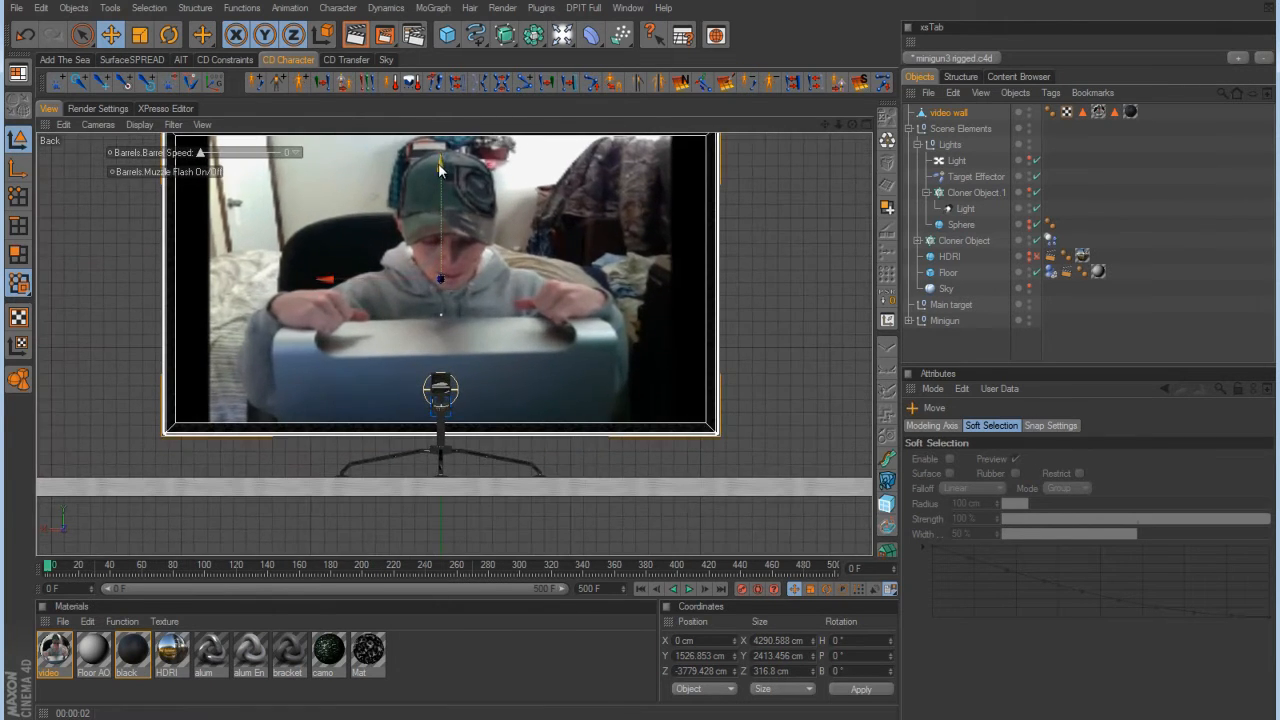
{"action": "left_click_drag", "start_coordinate": [443, 163], "coordinate": [460, 278]}
{"action": "middle_click_drag", "start_coordinate": [460, 278], "coordinate": [648, 360], "text": "alt"}
{"action": "right_click_drag", "start_coordinate": [648, 361], "coordinate": [642, 360], "text": "alt"}
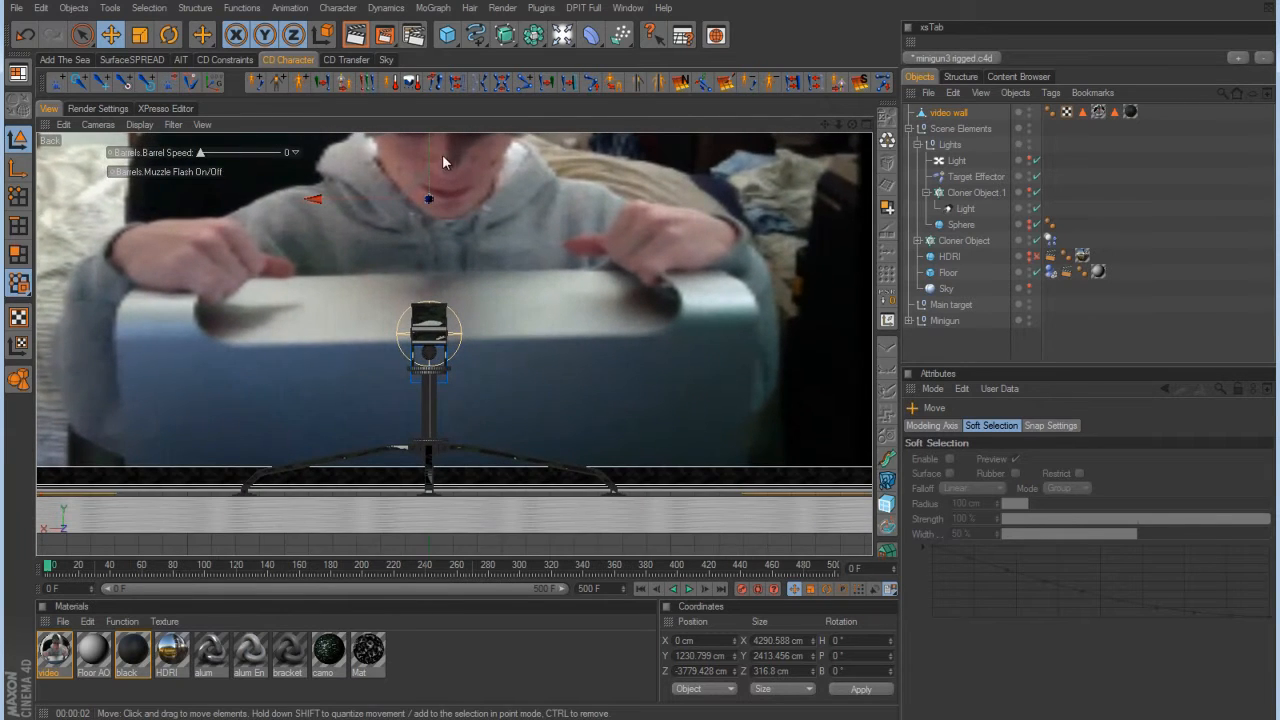
{"action": "left_click_drag", "start_coordinate": [430, 152], "coordinate": [641, 360]}
Deselect the video wall and render the perspective view facing its screen and the minigun.
{"action": "middle_click", "coordinate": [538, 214]}
{"action": "middle_click", "coordinate": [376, 260]}
{"action": "left_click_drag", "start_coordinate": [376, 260], "coordinate": [639, 261], "text": "alt"}
{"action": "left_click", "coordinate": [638, 254]}
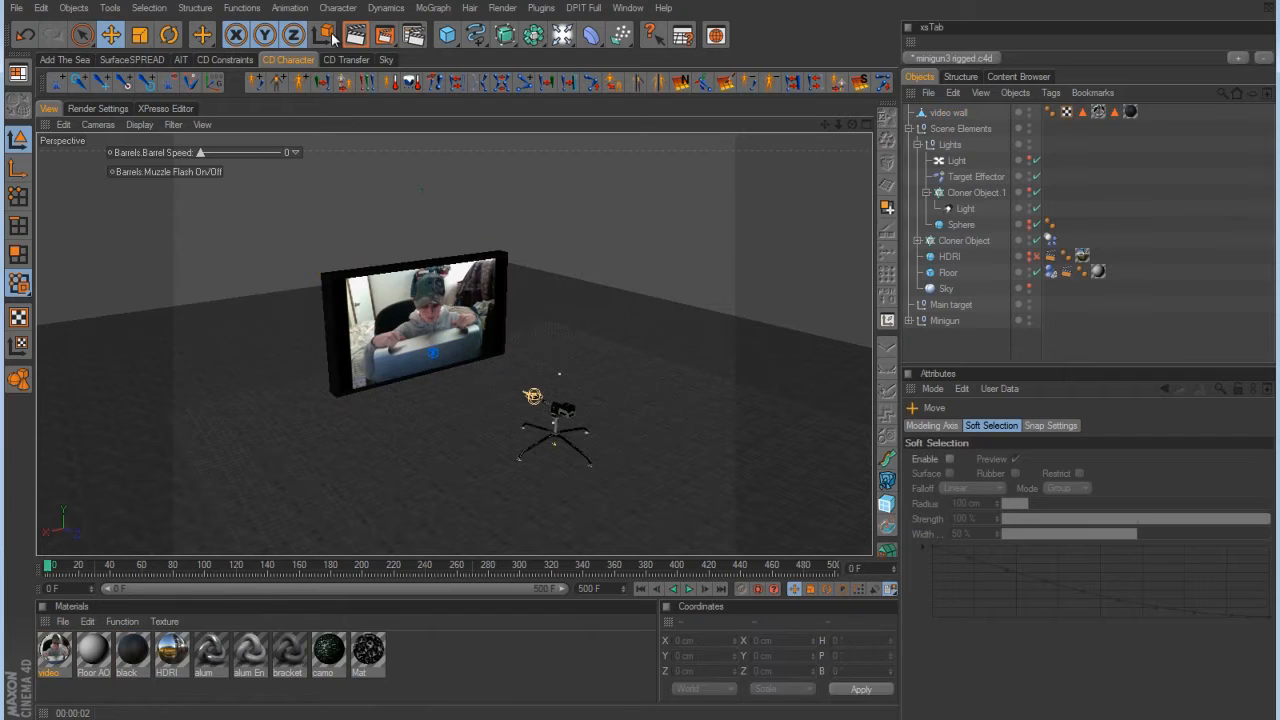
{"action": "left_click", "coordinate": [363, 34]}
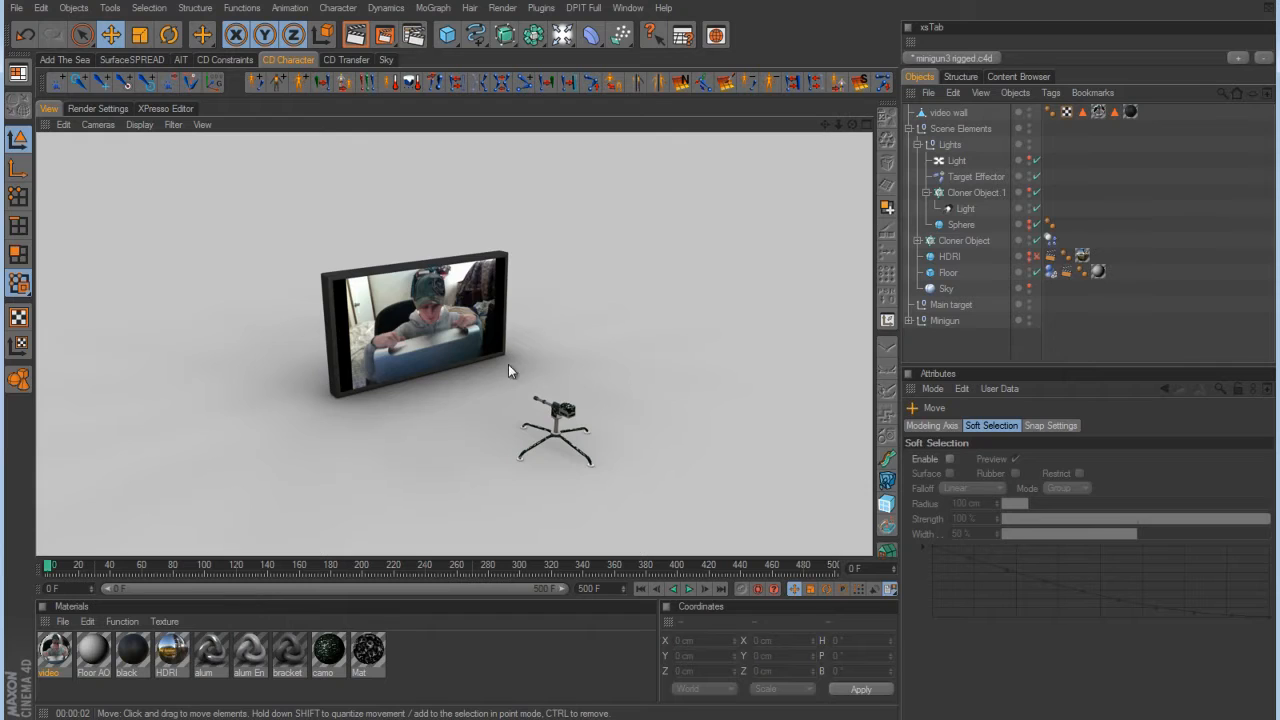
Render the scene from farther away, looking at the back of the video wall.
{"action": "left_click_drag", "start_coordinate": [641, 361], "coordinate": [639, 360], "text": "alt"}
{"action": "right_click_drag", "start_coordinate": [639, 360], "coordinate": [637, 362], "text": "alt"}
{"action": "left_click_drag", "start_coordinate": [637, 362], "coordinate": [337, 342], "text": "alt"}
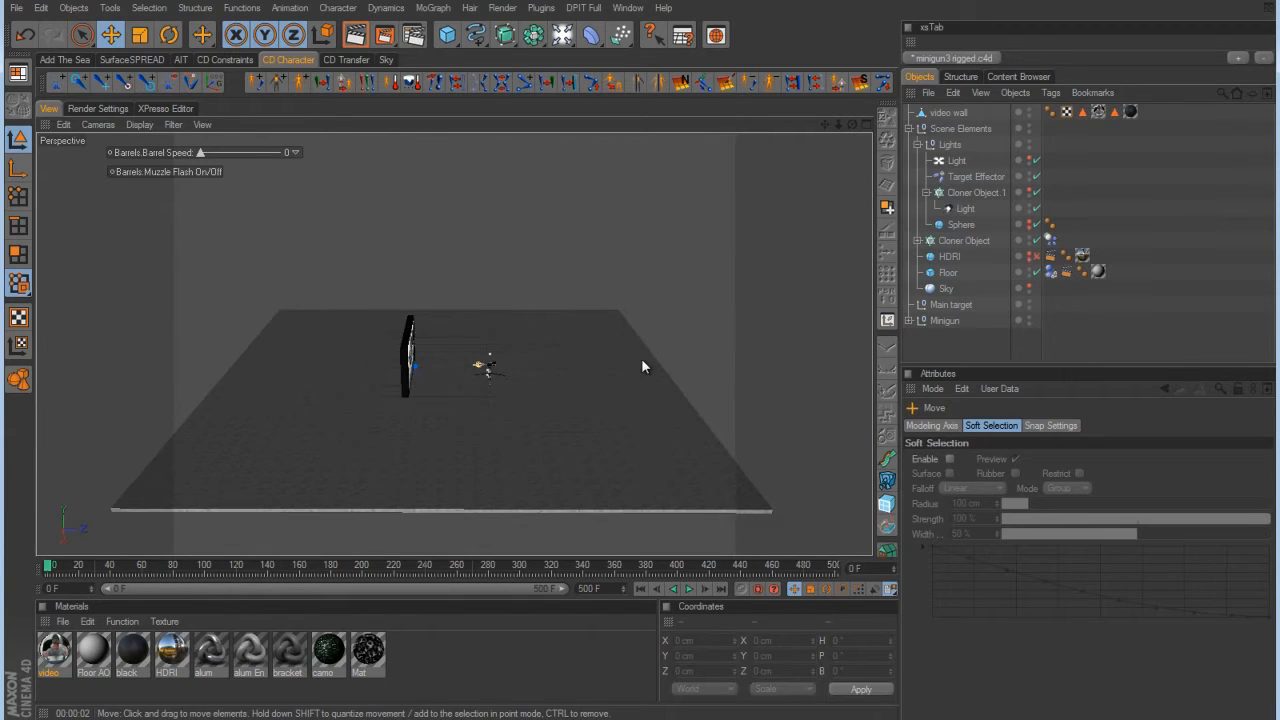
{"action": "left_click_drag", "start_coordinate": [641, 360], "coordinate": [267, 484], "text": "alt"}
{"action": "left_click", "coordinate": [363, 43]}
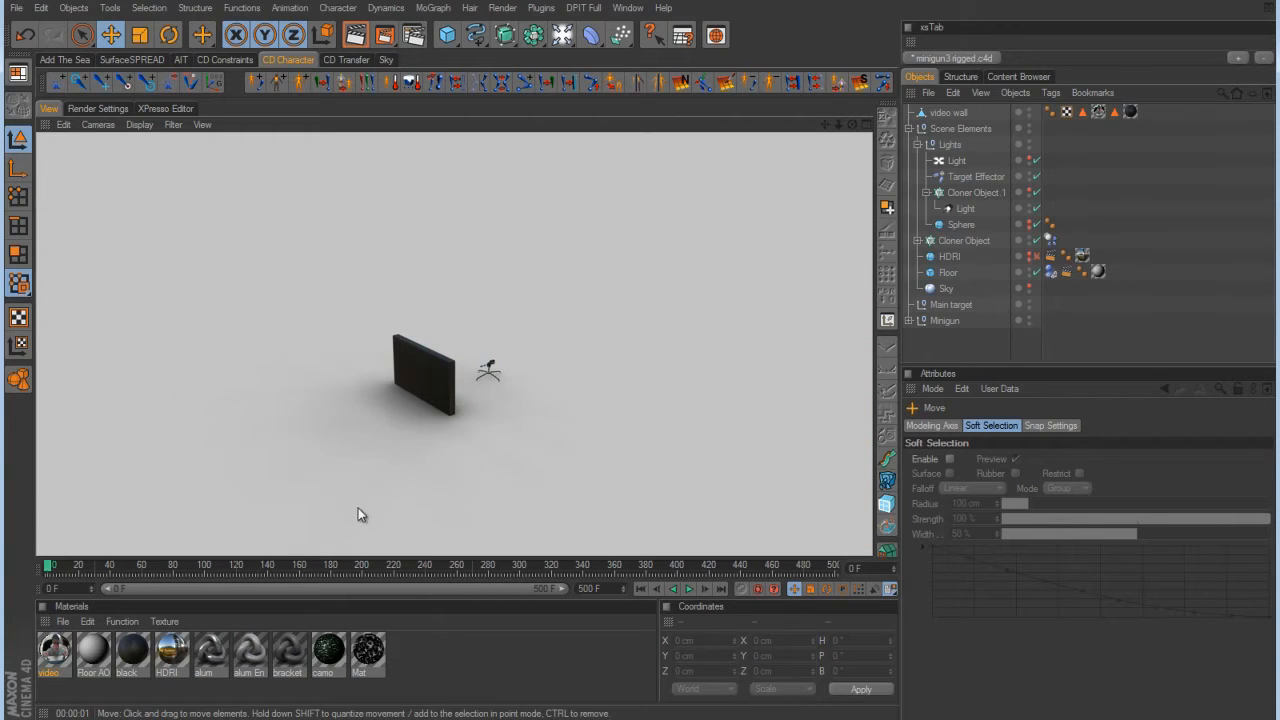
Face the front of the video wall again and collapse the Lights and Scene Elements groups.
{"action": "left_click_drag", "start_coordinate": [460, 395], "coordinate": [714, 338], "text": "alt"}
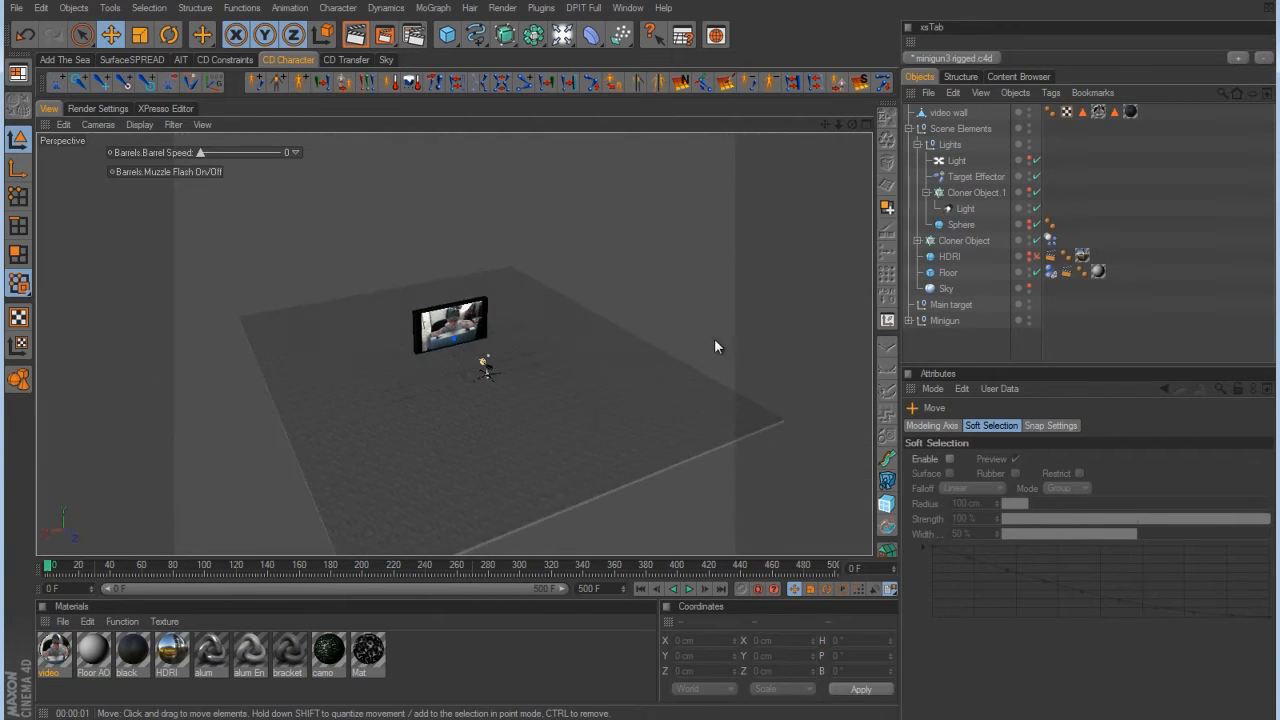
{"action": "scroll", "coordinate": [717, 338], "scroll_direction": "up", "scroll_amount": 8}
{"action": "left_click_drag", "start_coordinate": [655, 400], "coordinate": [640, 359], "text": "alt"}
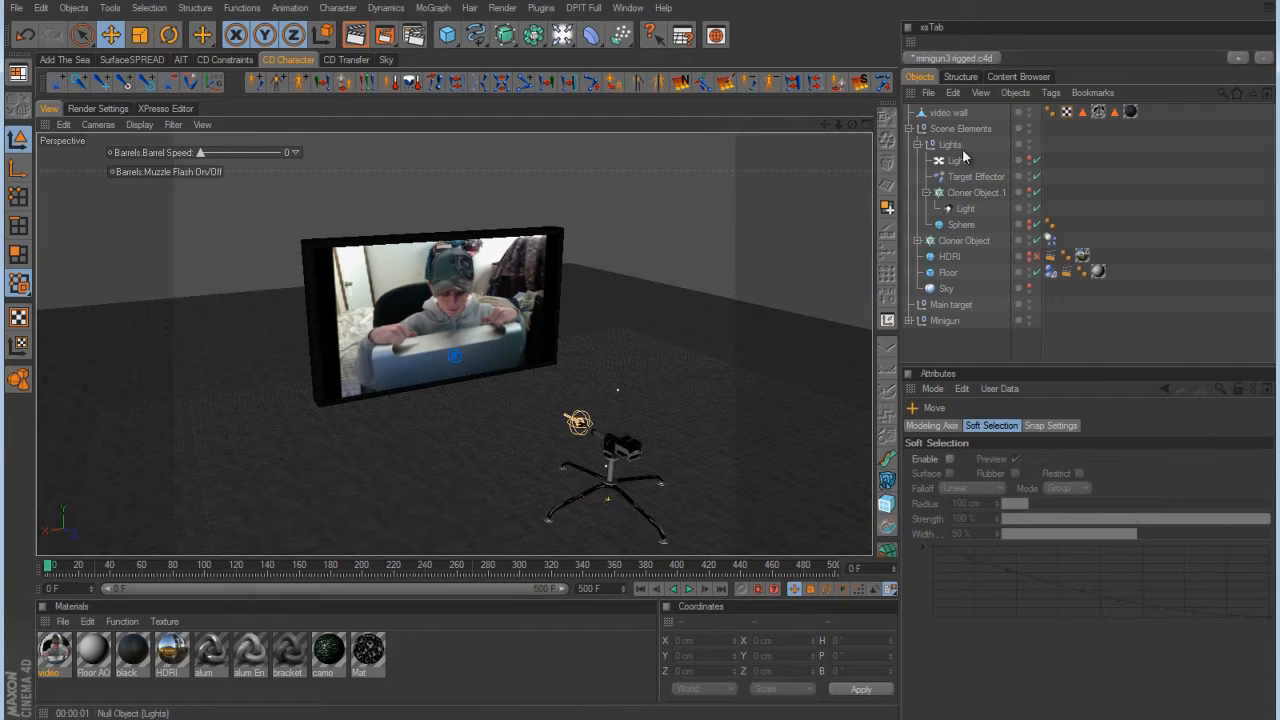
{"action": "left_click", "coordinate": [917, 144]}
{"action": "left_click", "coordinate": [909, 128]}
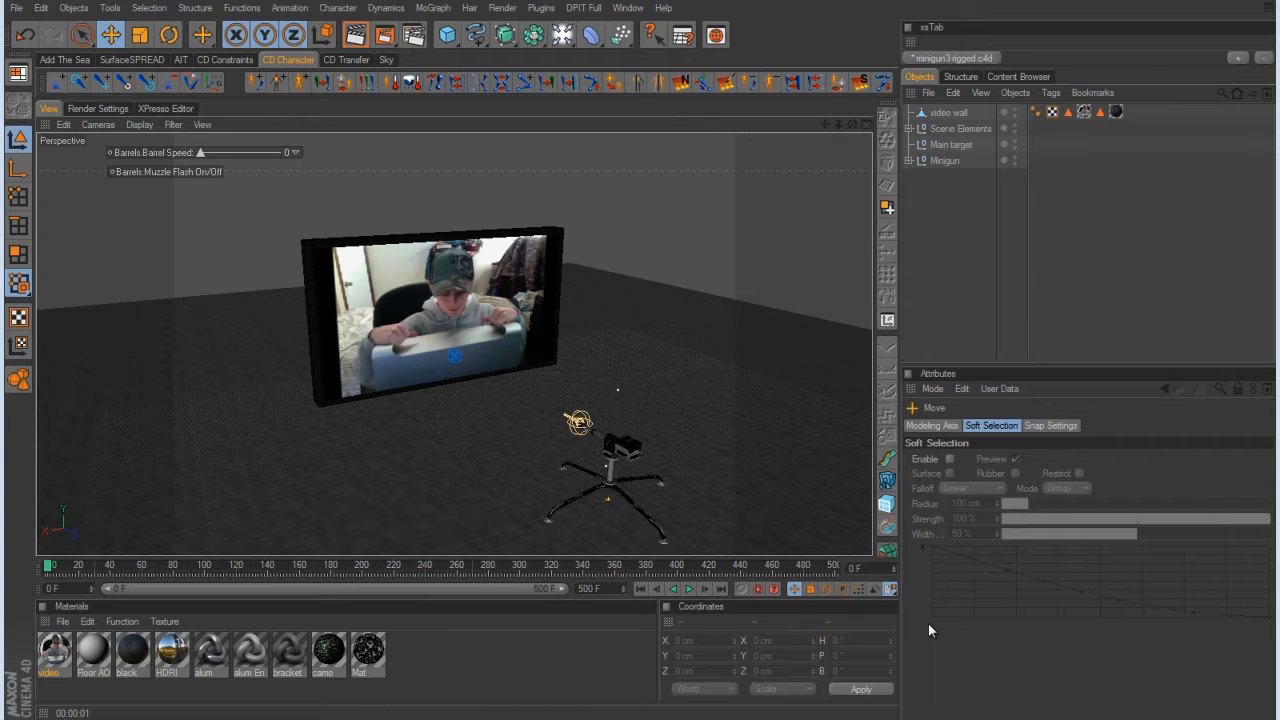
Try Xplode fracture points for 500 parts on the video wall, and clear them.
{"action": "left_click", "coordinate": [886, 479]}
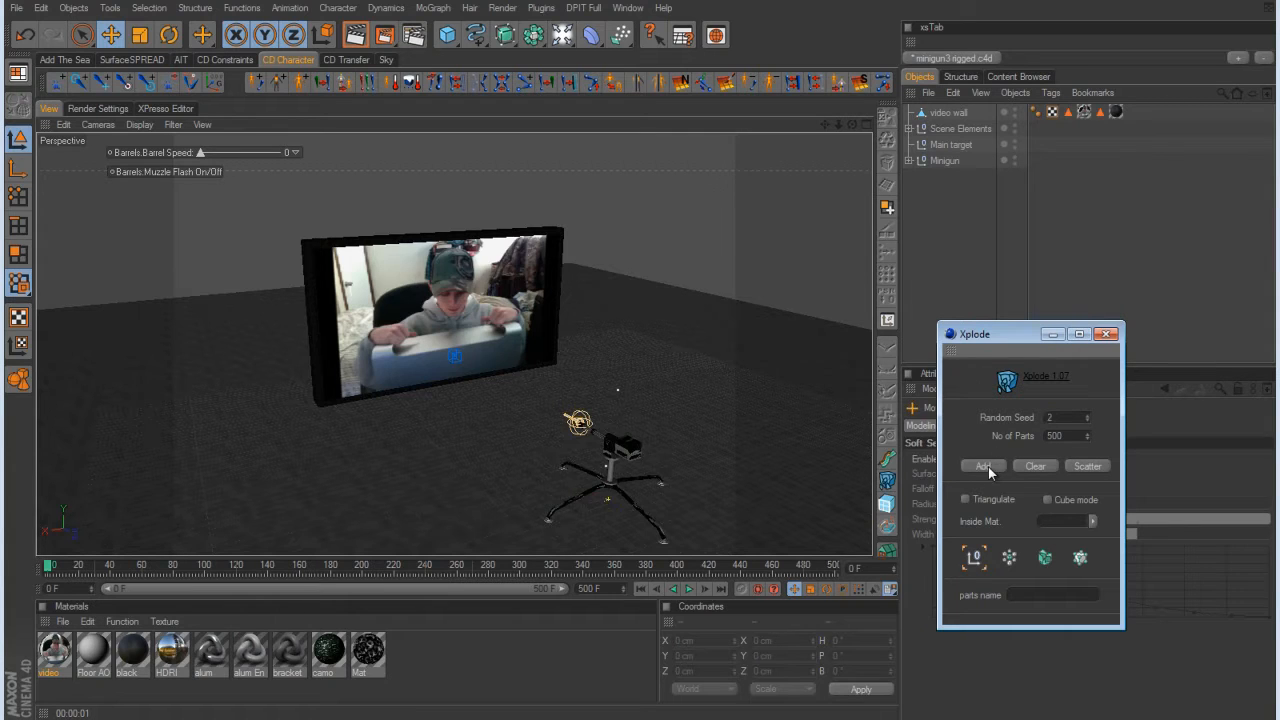
{"action": "left_click", "coordinate": [957, 110]}
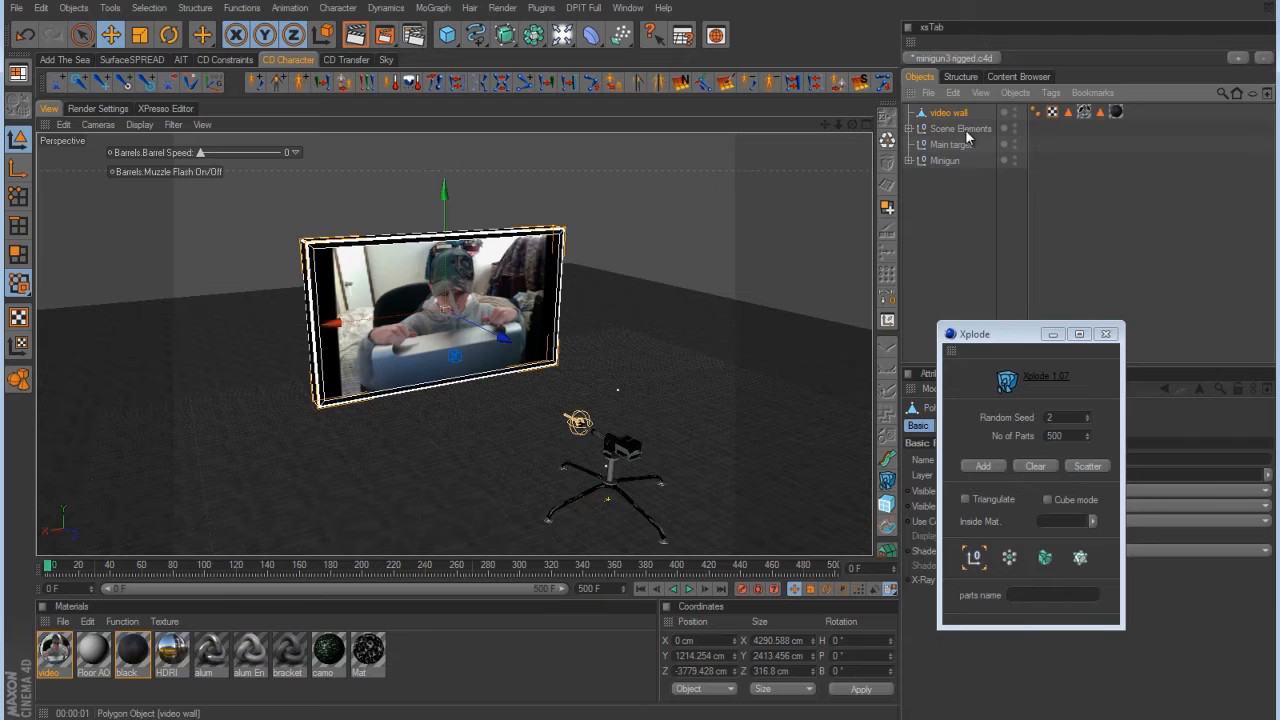
{"action": "left_click", "coordinate": [985, 466]}
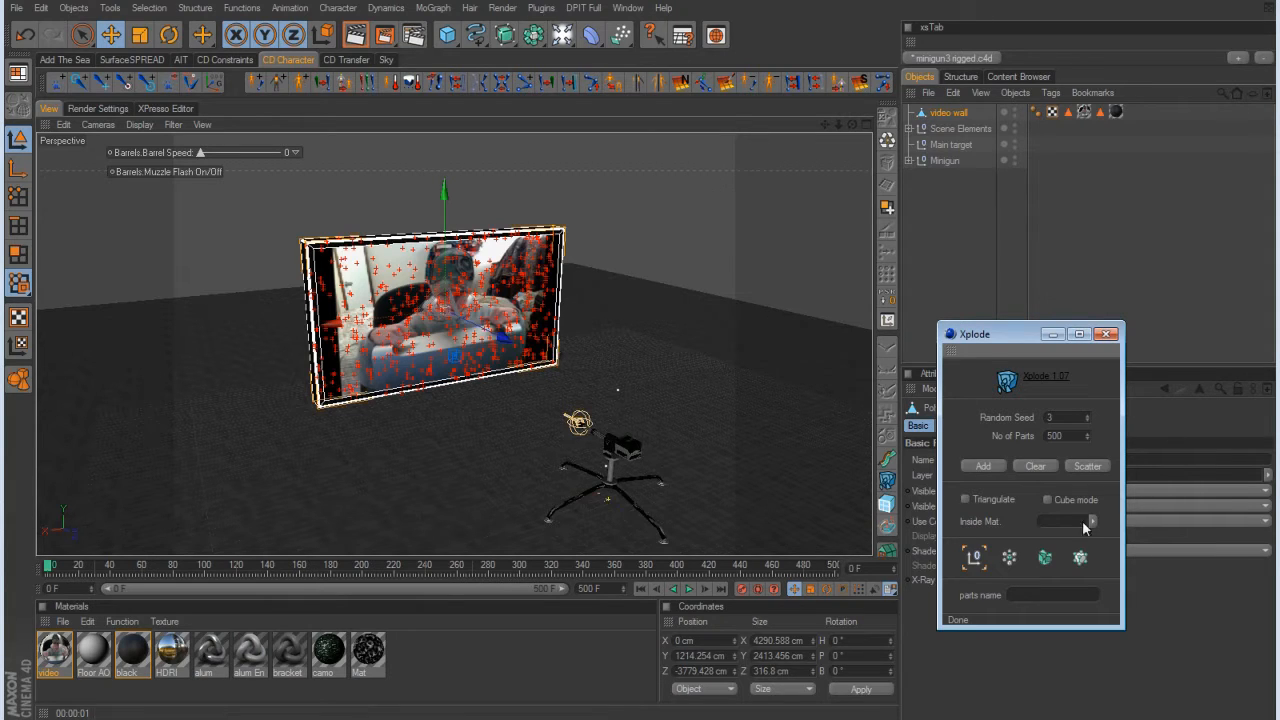
{"action": "left_click", "coordinate": [1033, 466]}
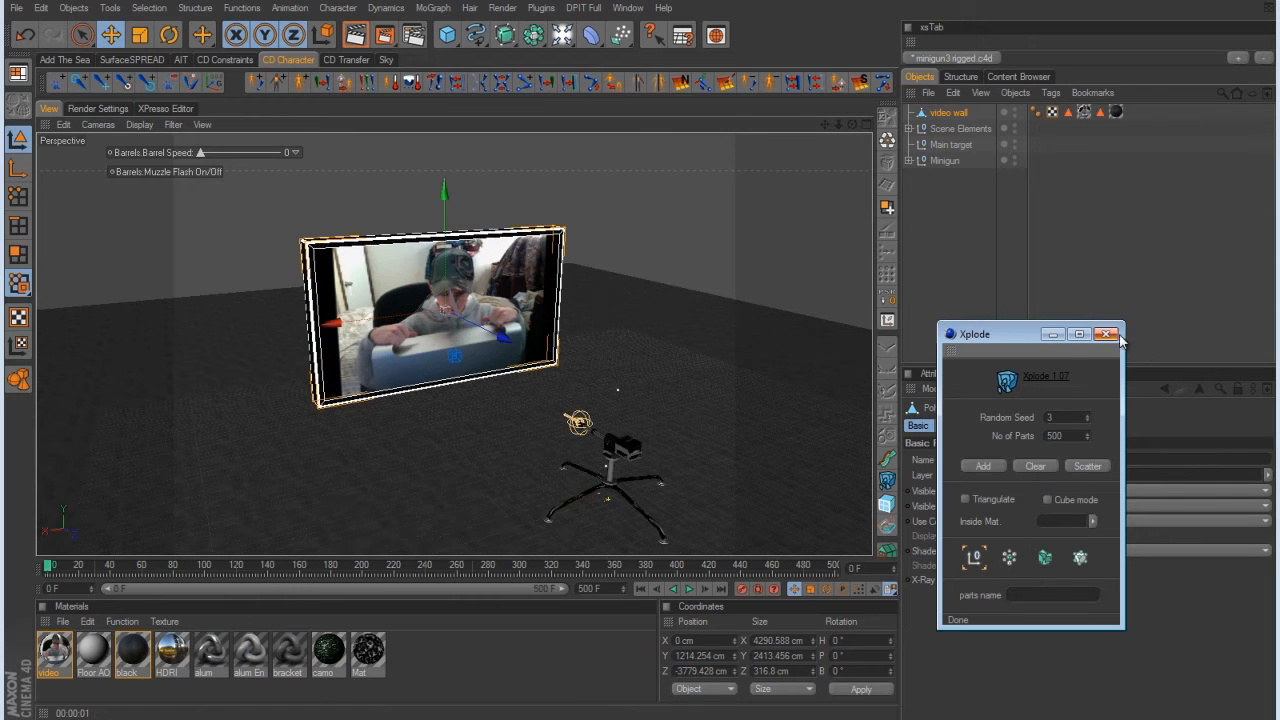
{"action": "left_click", "coordinate": [1106, 334]}
Draw a cubic spline in the Back view around the outline of the person on the video wall.
{"action": "middle_click", "coordinate": [684, 447]}
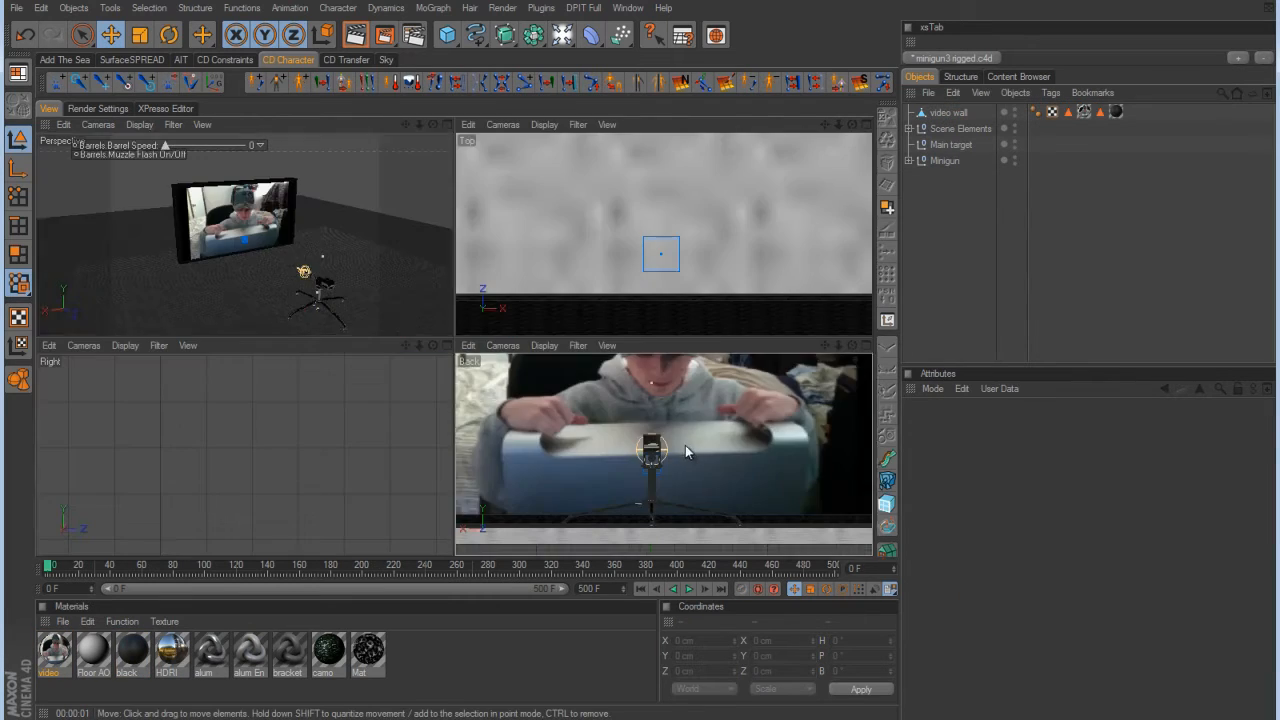
{"action": "middle_click", "coordinate": [685, 445]}
{"action": "scroll", "coordinate": [558, 360], "scroll_direction": "down", "scroll_amount": 5}
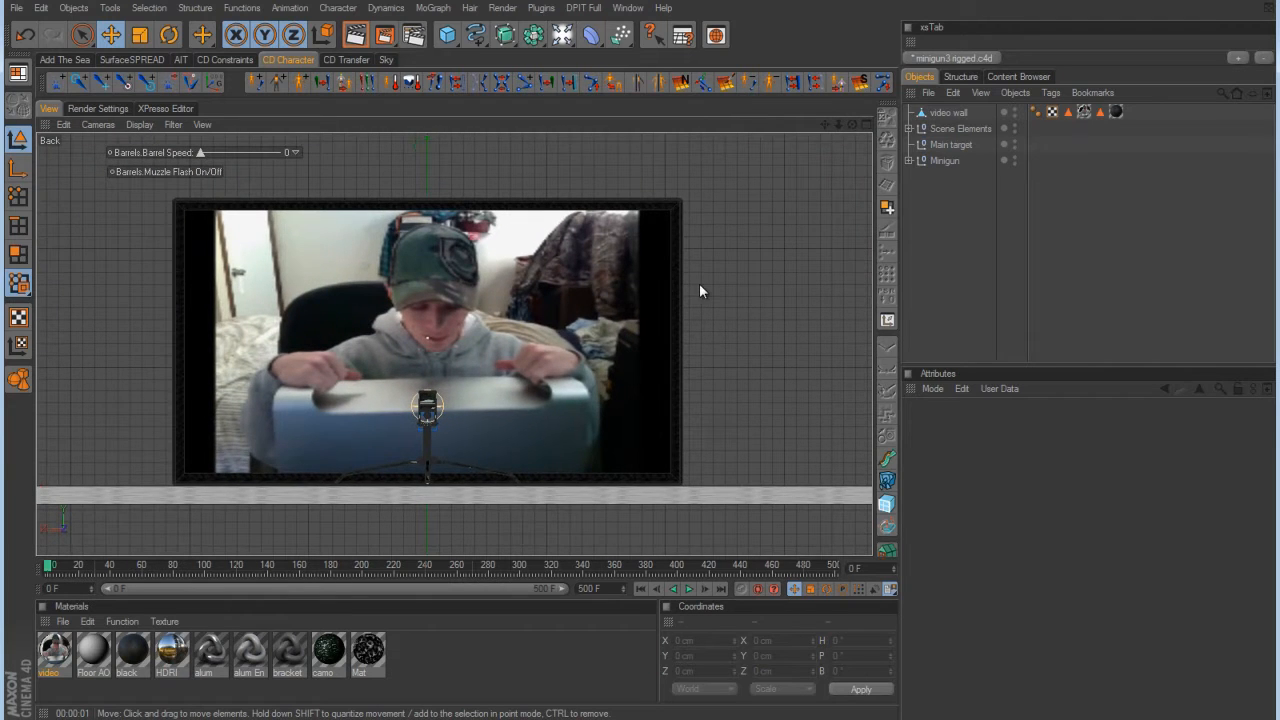
{"action": "middle_click_drag", "start_coordinate": [617, 375], "coordinate": [641, 360], "text": "alt"}
{"action": "left_click", "coordinate": [476, 35]}
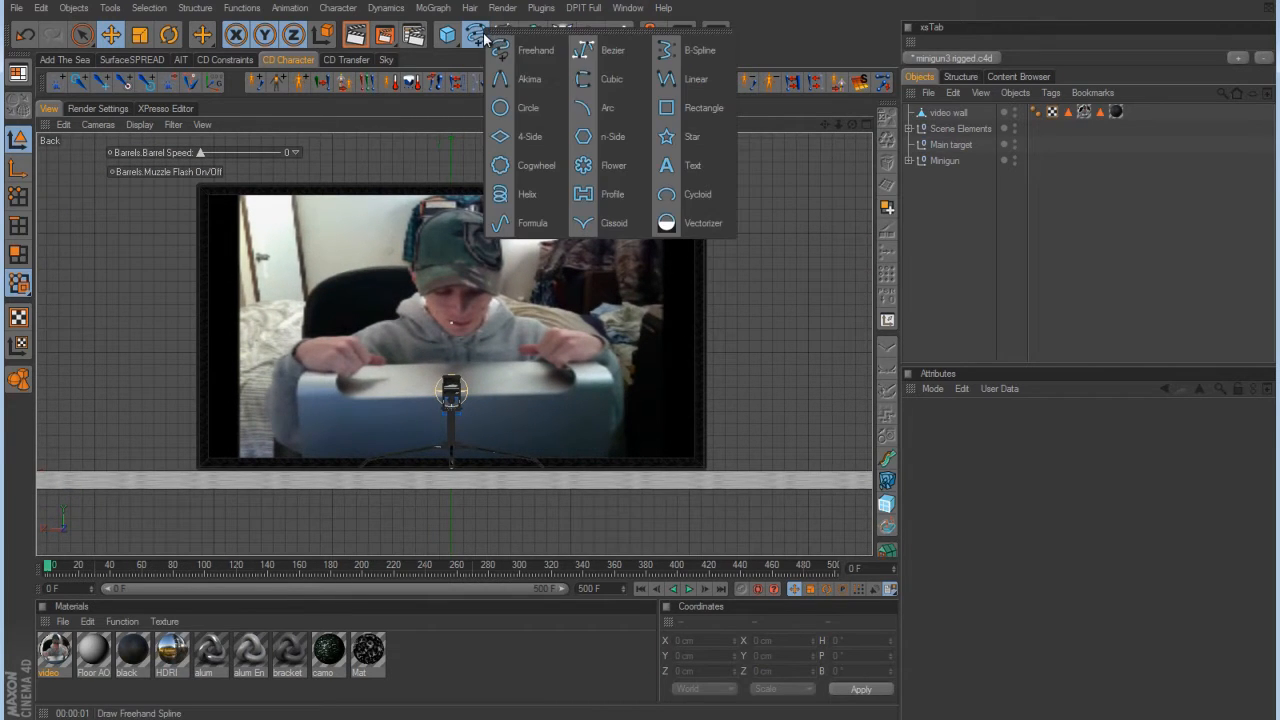
{"action": "left_click", "coordinate": [613, 86]}
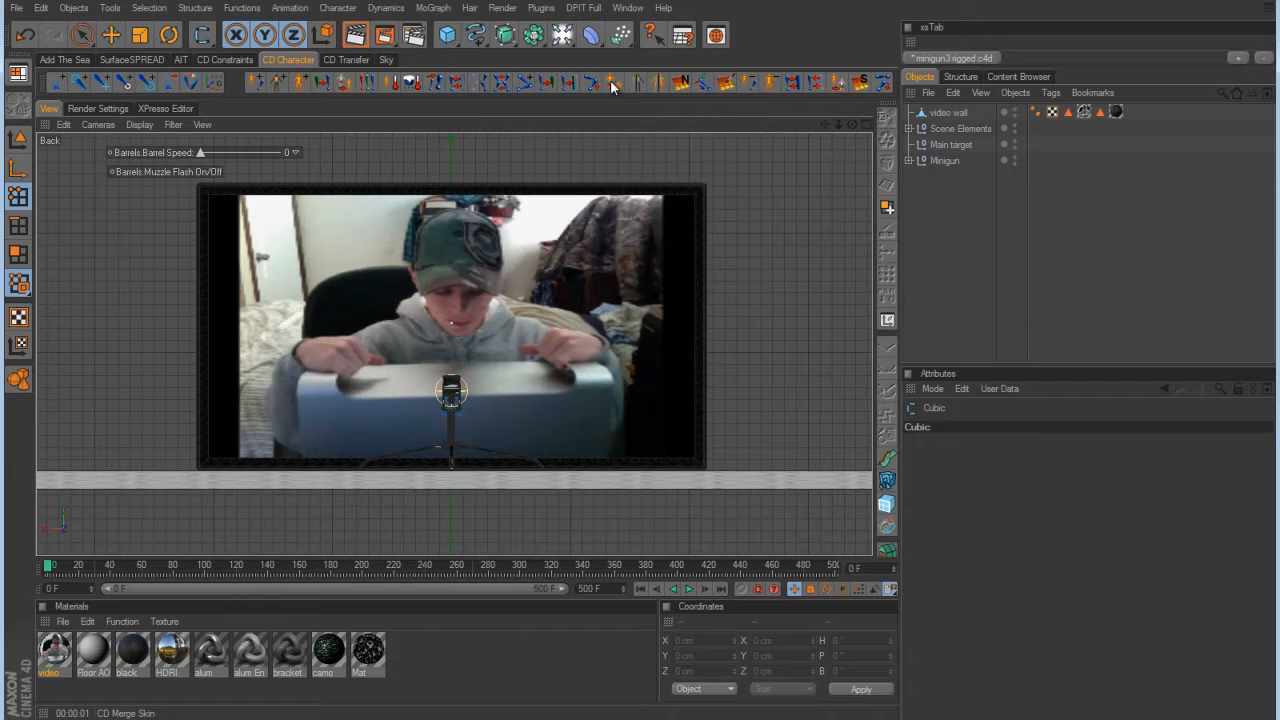
{"action": "left_click", "coordinate": [260, 440]}
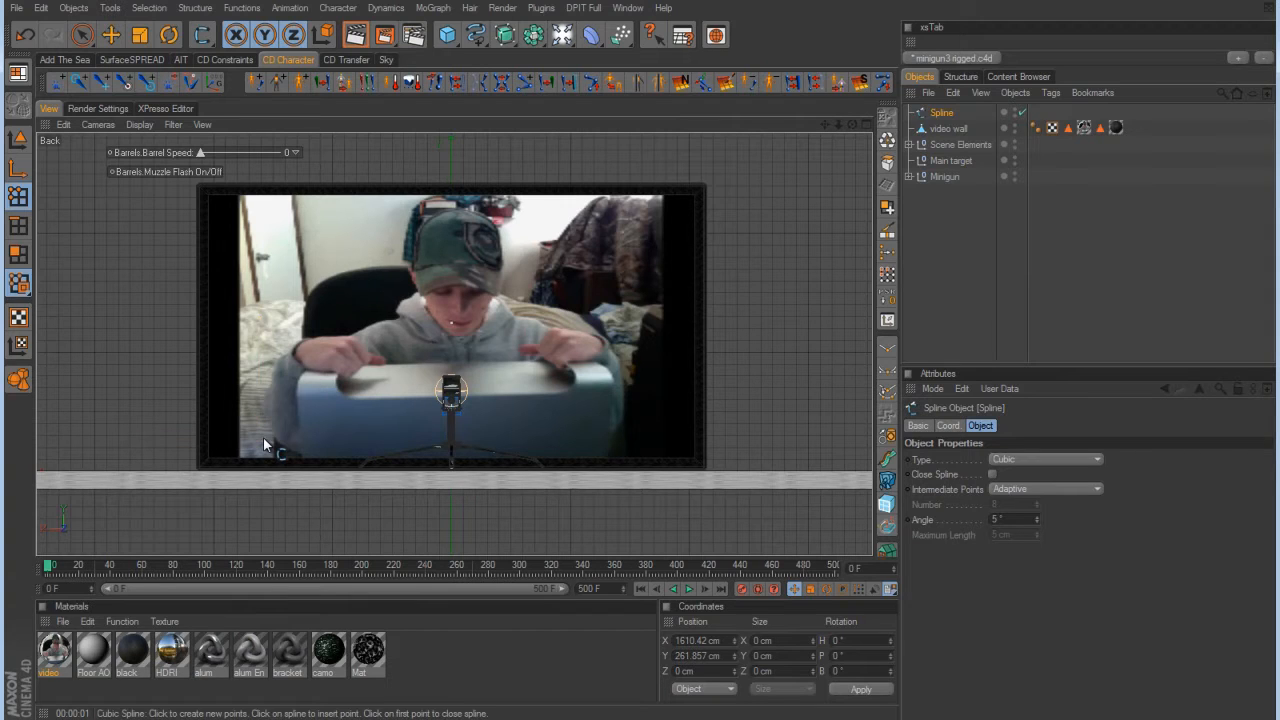
{"action": "left_click", "coordinate": [289, 345]}
{"action": "left_click", "coordinate": [373, 318]}
{"action": "left_click", "coordinate": [406, 268]}
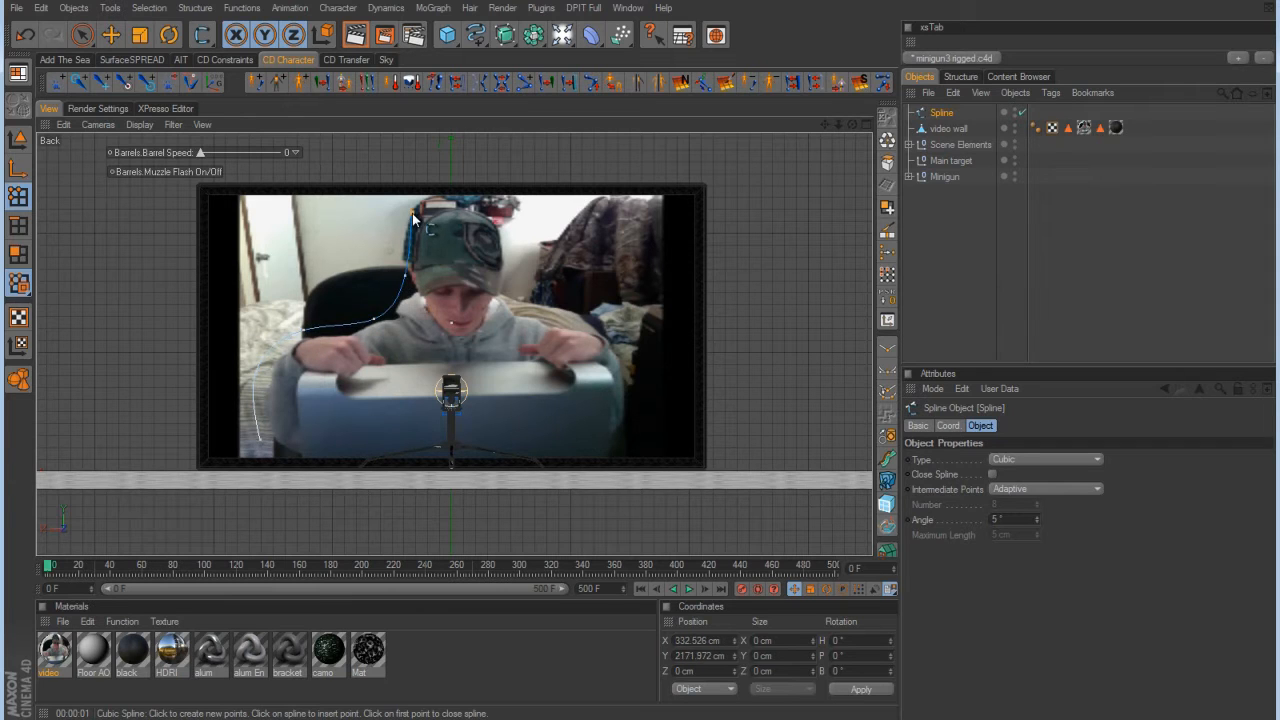
{"action": "left_click", "coordinate": [512, 245]}
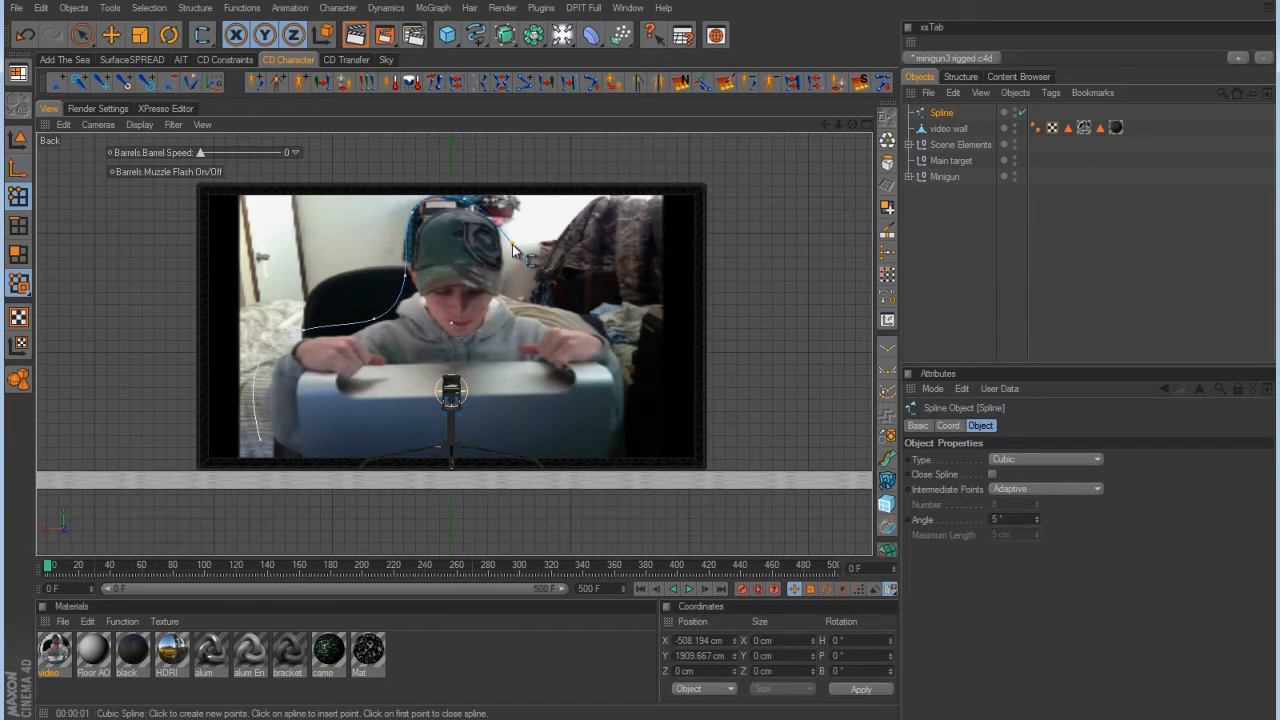
{"action": "left_click", "coordinate": [510, 298]}
{"action": "left_click", "coordinate": [643, 380]}
{"action": "left_click", "coordinate": [644, 443]}
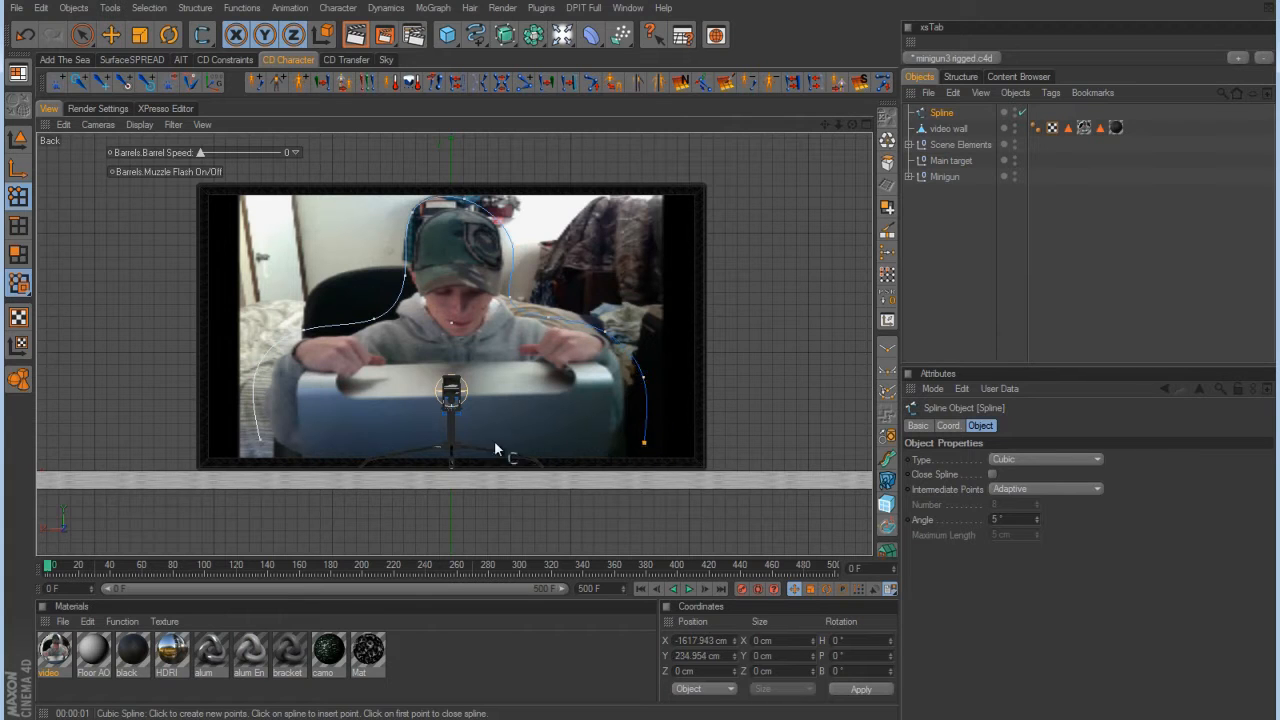
Extend the spline in a loop back over the person's head and down across the box being held.
{"action": "left_click", "coordinate": [517, 392]}
{"action": "left_click", "coordinate": [465, 242]}
{"action": "left_click", "coordinate": [437, 299]}
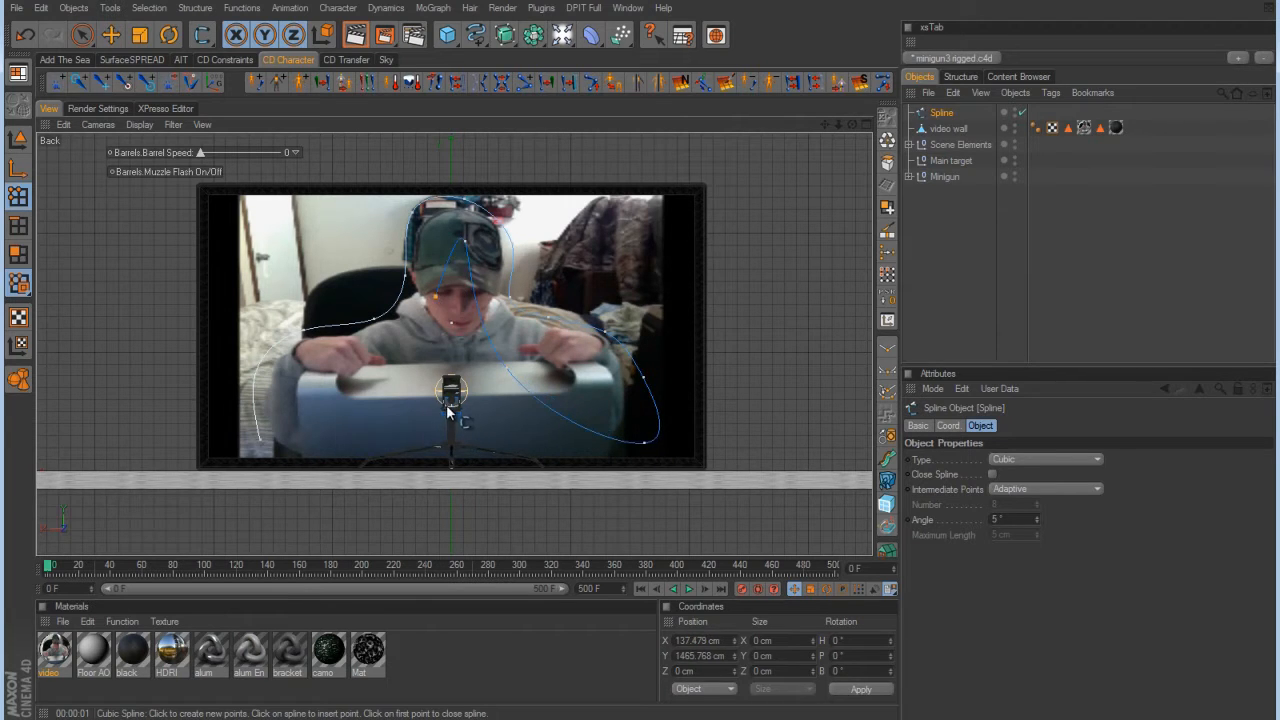
{"action": "left_click", "coordinate": [334, 401]}
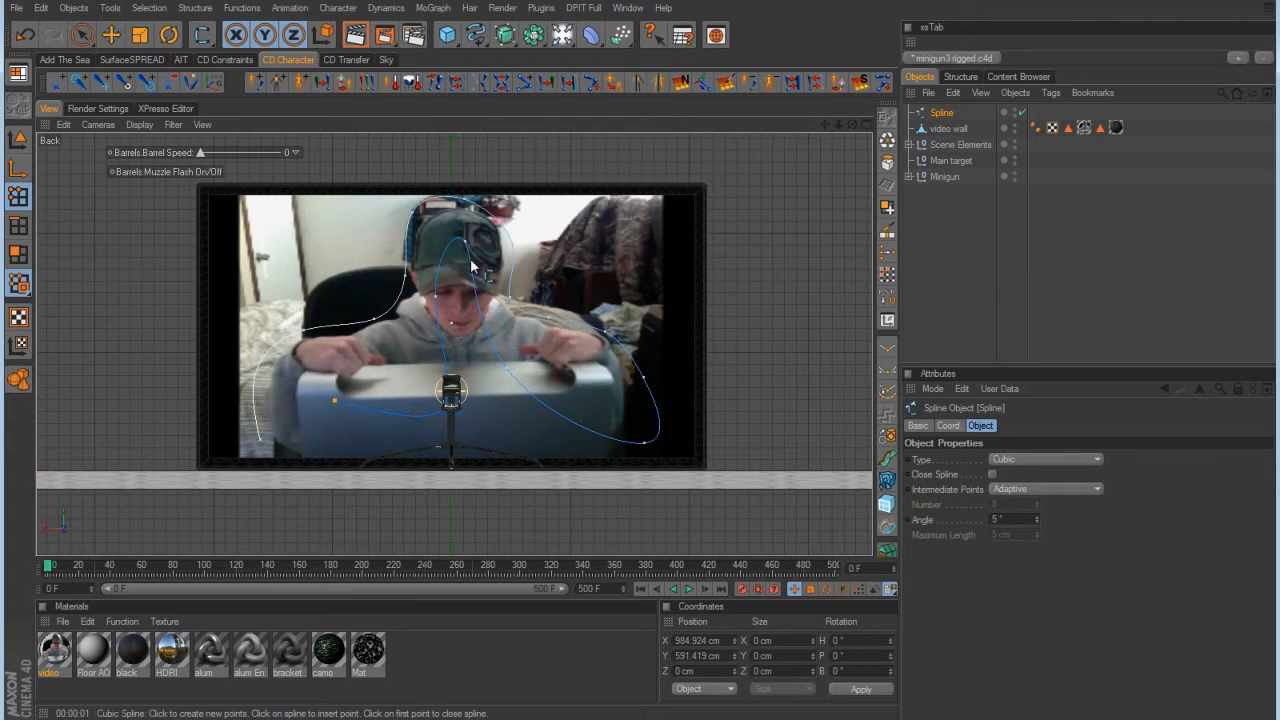
In the perspective view, duplicate the whole spline below the original and disable the copy.
{"action": "key", "text": "F1"}
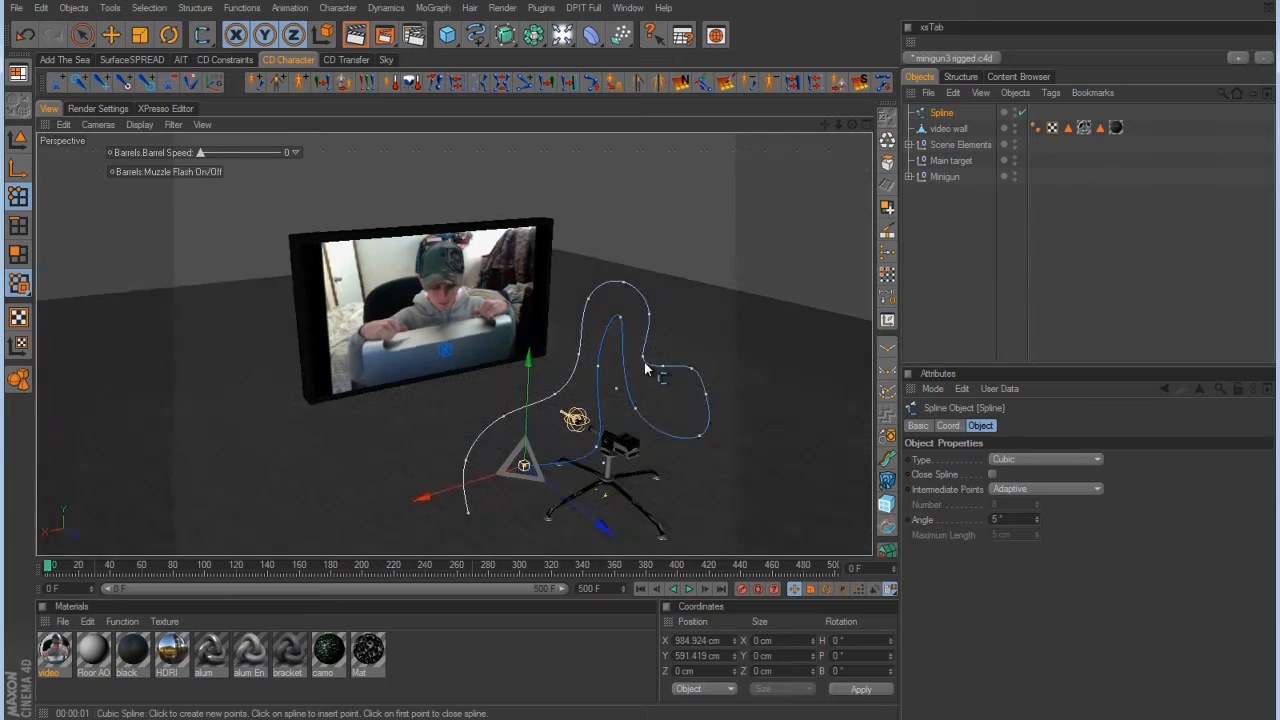
{"action": "left_click_drag", "start_coordinate": [645, 368], "coordinate": [649, 371], "text": "alt"}
{"action": "middle_click_drag", "start_coordinate": [649, 371], "coordinate": [562, 343], "text": "alt"}
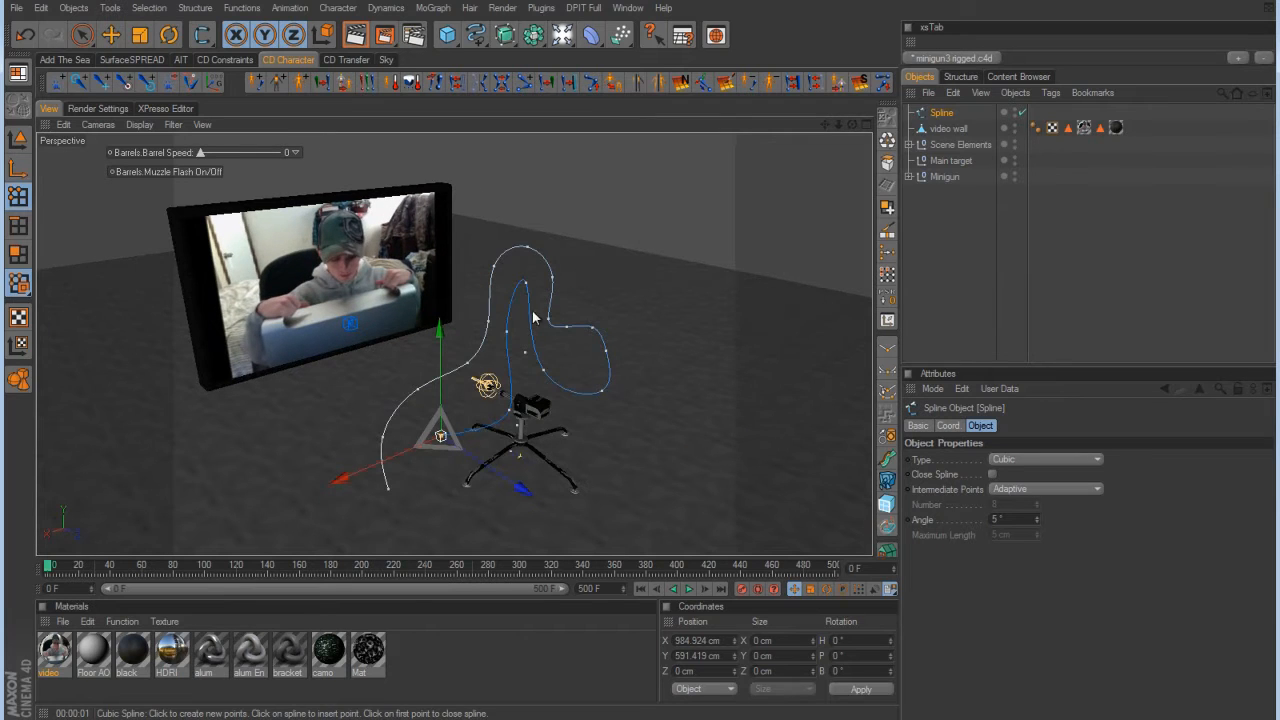
{"action": "left_click", "coordinate": [20, 140]}
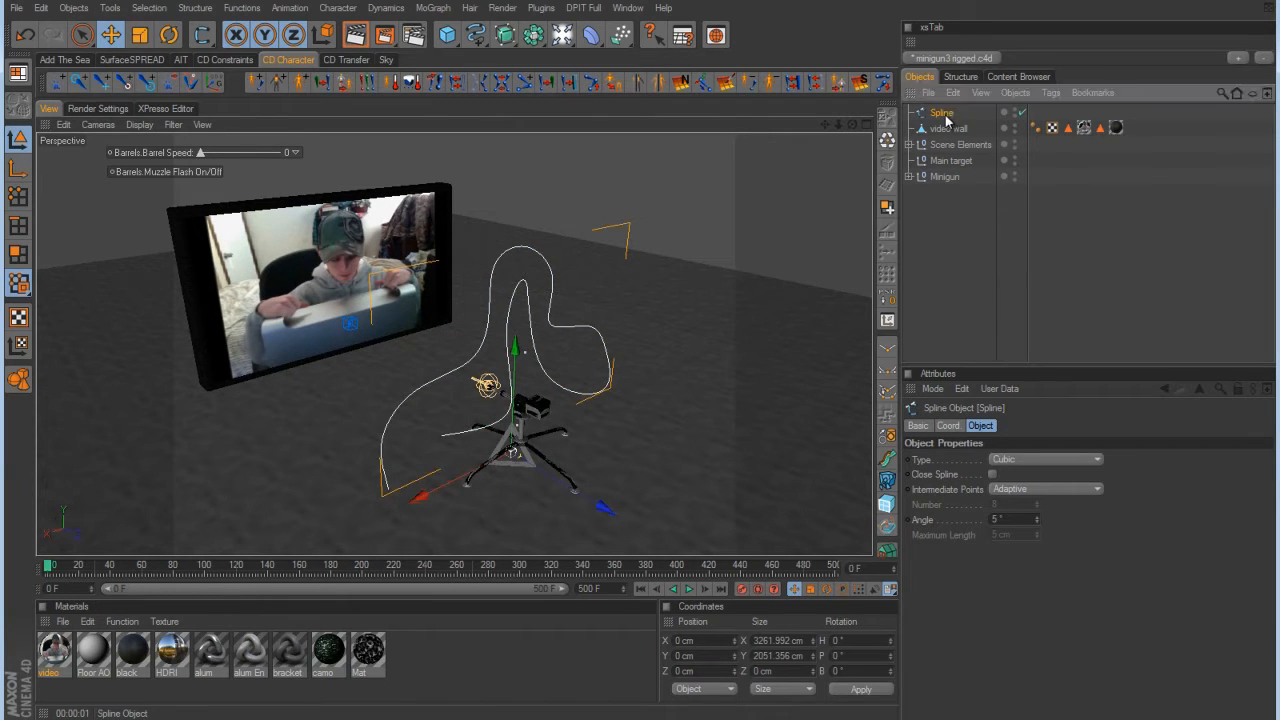
{"action": "left_click_drag", "start_coordinate": [944, 115], "coordinate": [948, 130], "text": "ctrl"}
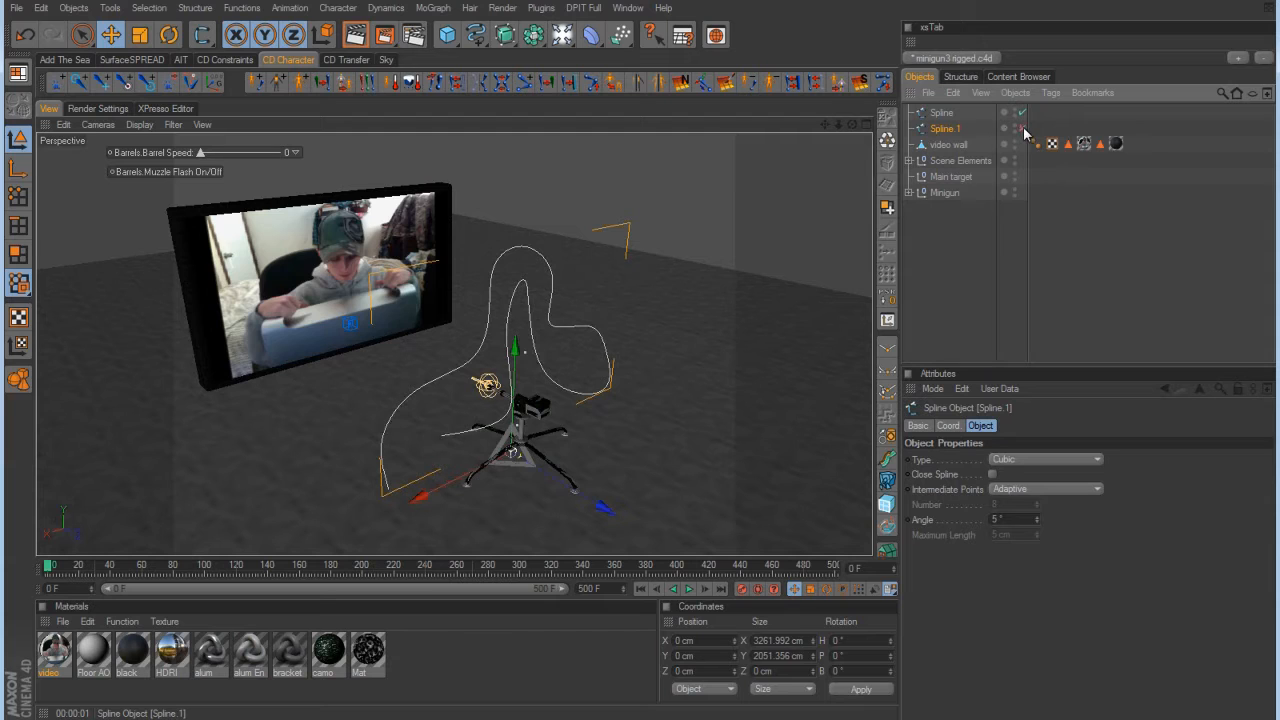
Move the original spline along Z to about -3540 cm, just in front of the video wall's screen.
{"action": "left_click", "coordinate": [938, 115]}
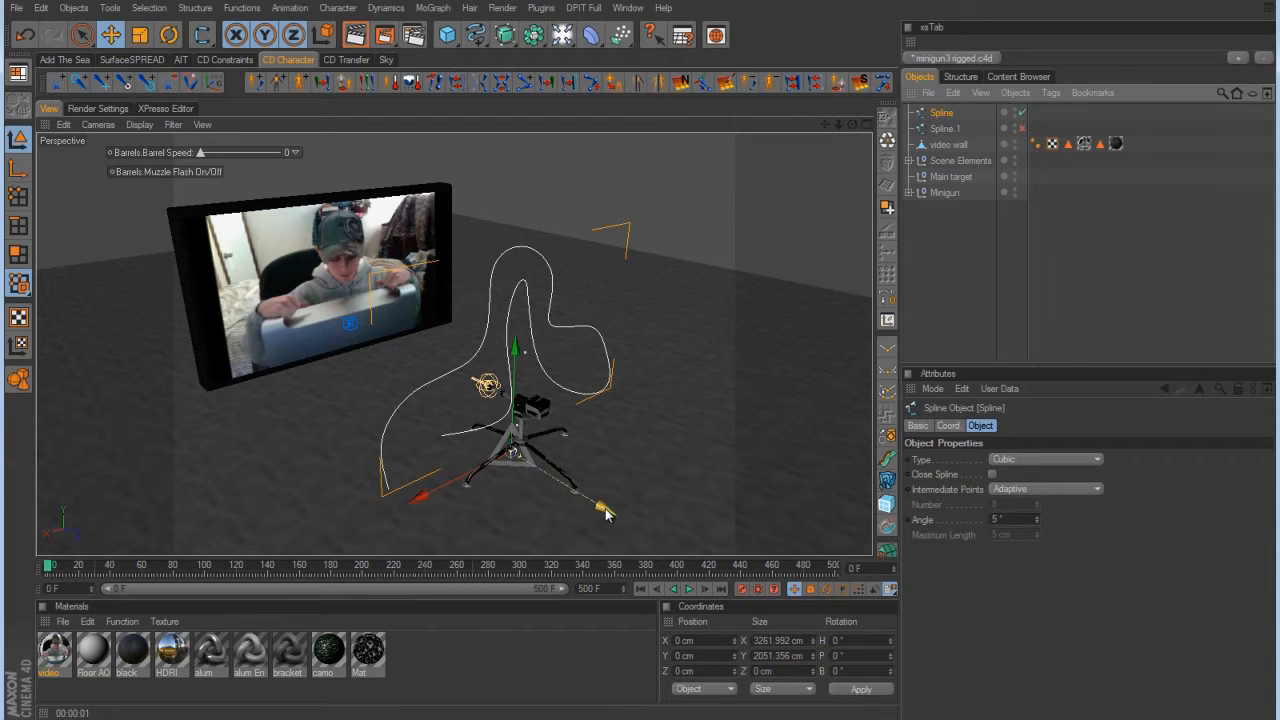
{"action": "mouse_move", "coordinate": [640, 360]}
{"action": "left_mouse_down"}
{"action": "mouse_move", "coordinate": [623, 356]}
{"action": "mouse_move", "coordinate": [637, 358]}
{"action": "left_mouse_up"}
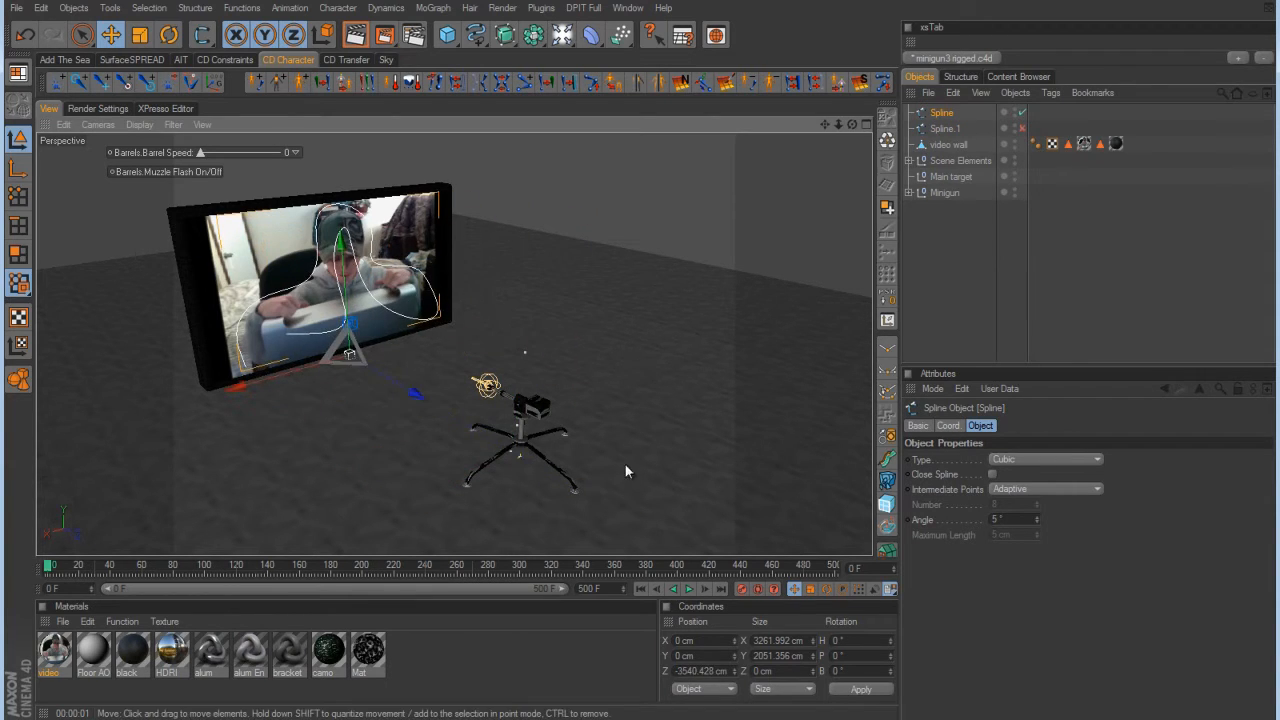
Add a Circle spline and a Sweep NURBS object to the scene.
{"action": "middle_click_drag", "start_coordinate": [625, 464], "coordinate": [564, 361], "text": "alt"}
{"action": "right_click_drag", "start_coordinate": [564, 361], "coordinate": [641, 361], "text": "alt"}
{"action": "left_click_drag", "start_coordinate": [641, 361], "coordinate": [665, 370], "text": "alt"}
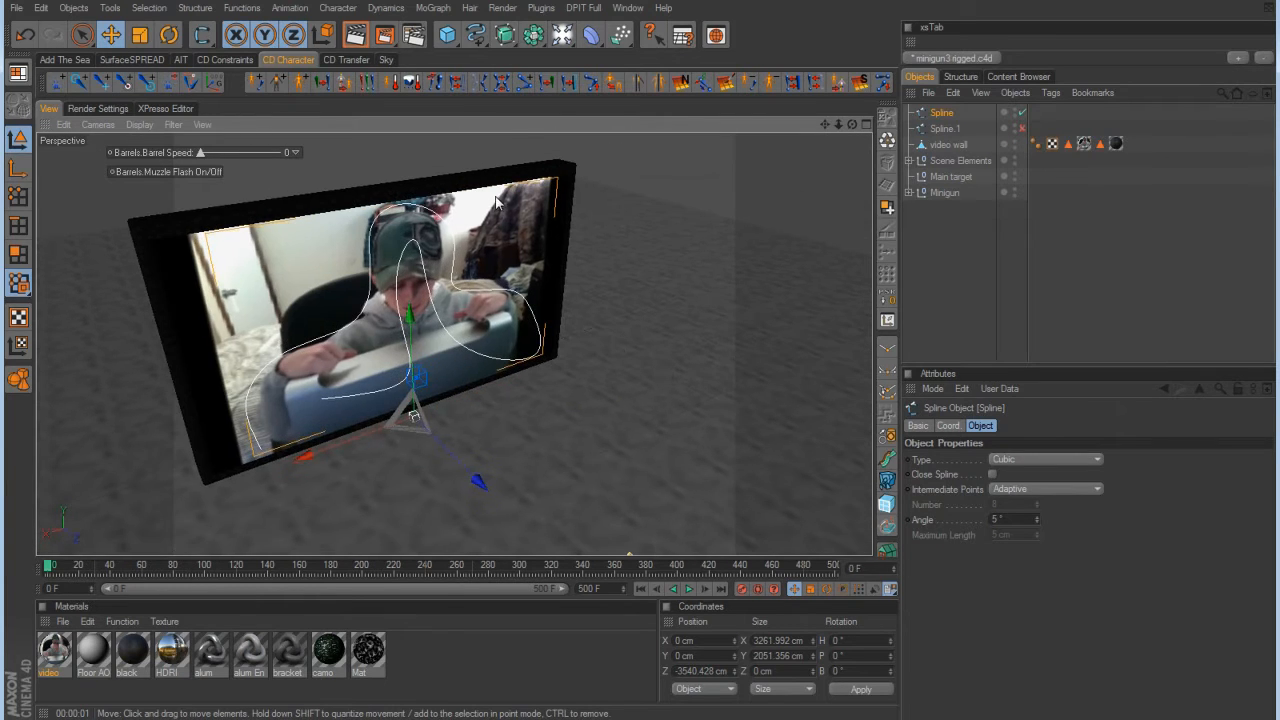
{"action": "left_click", "coordinate": [470, 31]}
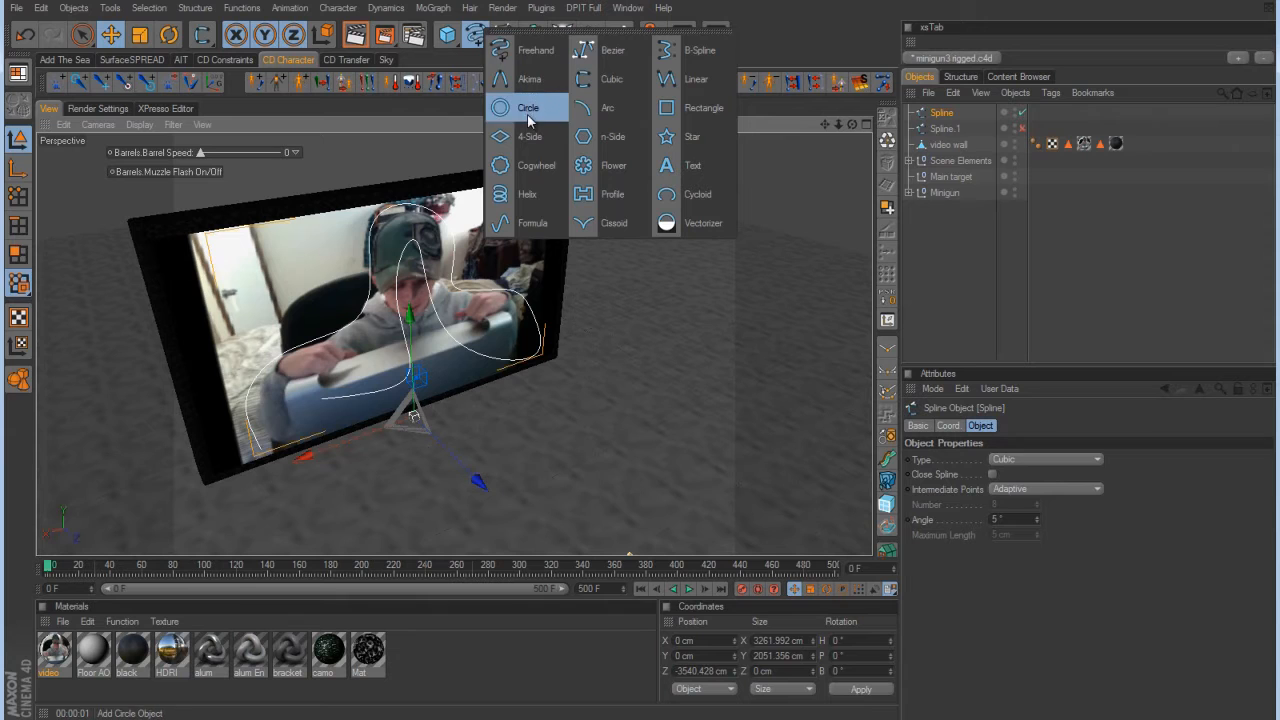
{"action": "left_click", "coordinate": [528, 117]}
{"action": "left_click", "coordinate": [504, 35]}
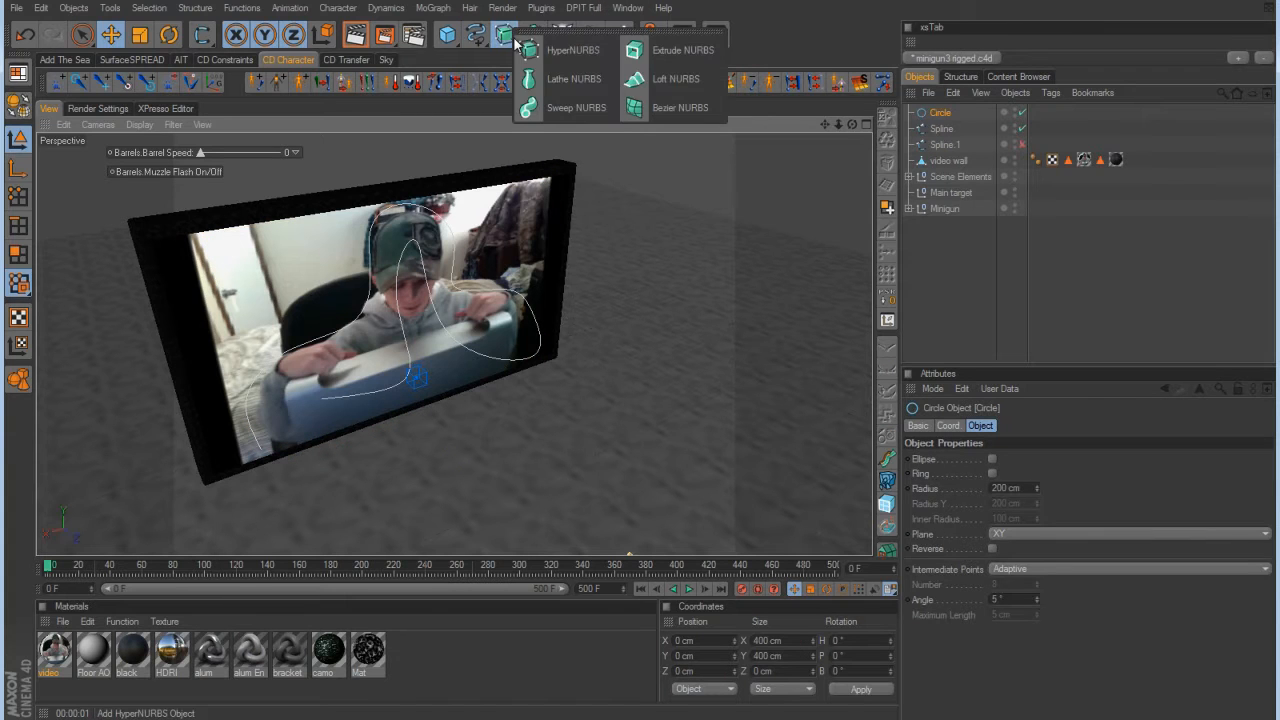
{"action": "left_click", "coordinate": [571, 107]}
{"action": "scroll", "coordinate": [639, 359], "scroll_direction": "down", "scroll_amount": 3}
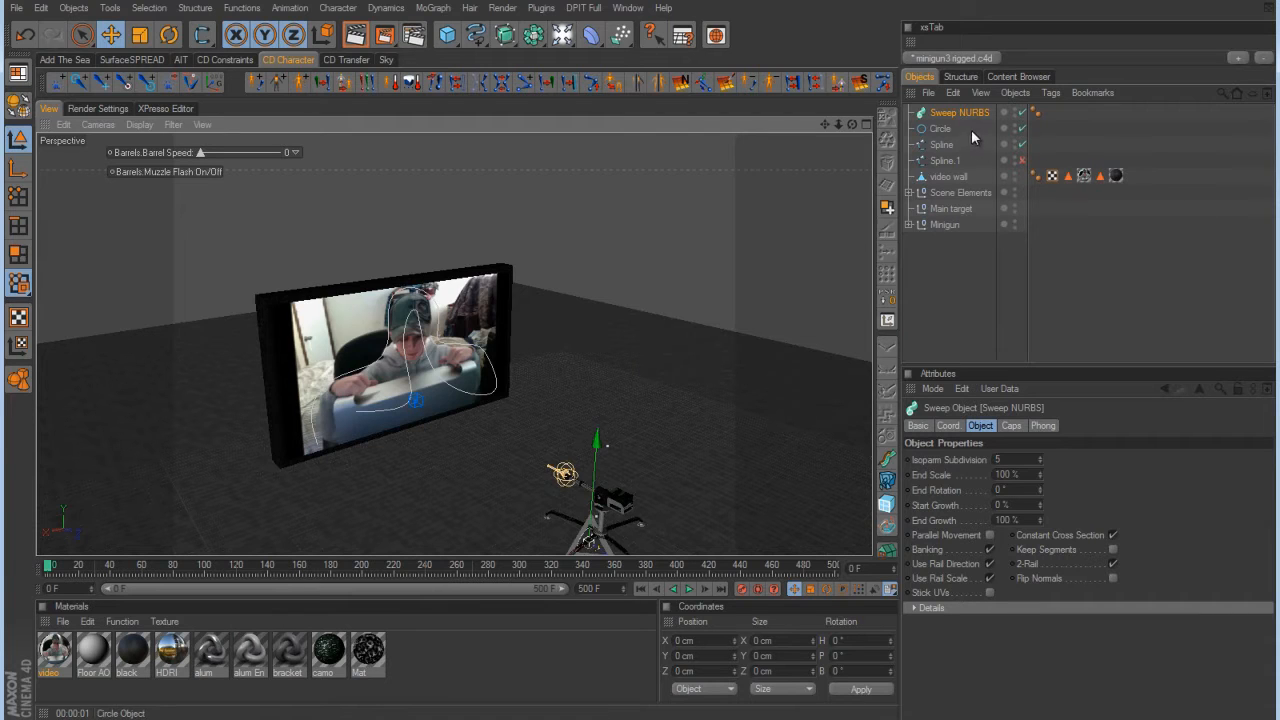
Nest the circle and the moved spline inside the Sweep NURBS and set the circle's radius to 35 cm.
{"action": "left_click", "coordinate": [942, 145]}
{"action": "left_click", "coordinate": [940, 129]}
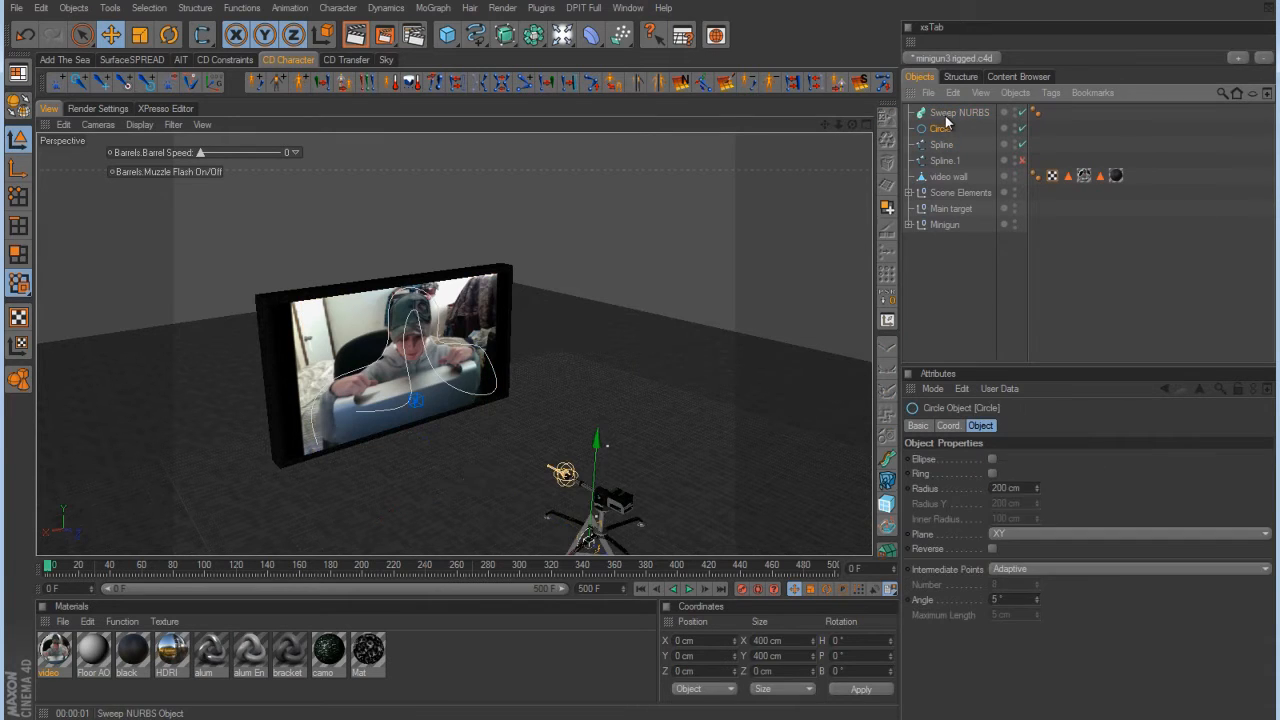
{"action": "left_click", "coordinate": [955, 113]}
{"action": "mouse_move", "coordinate": [947, 138]}
{"action": "left_mouse_down"}
{"action": "mouse_move", "coordinate": [930, 148]}
{"action": "mouse_move", "coordinate": [947, 114]}
{"action": "left_mouse_up"}
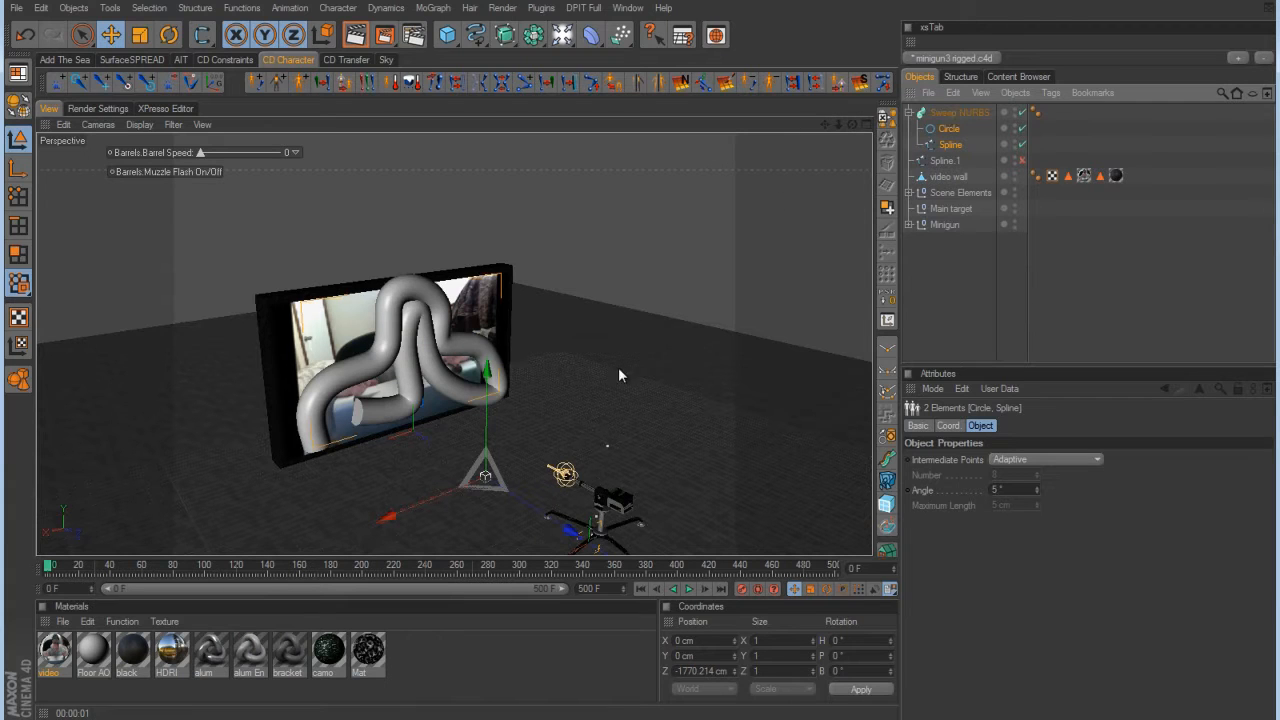
{"action": "left_click", "coordinate": [950, 130]}
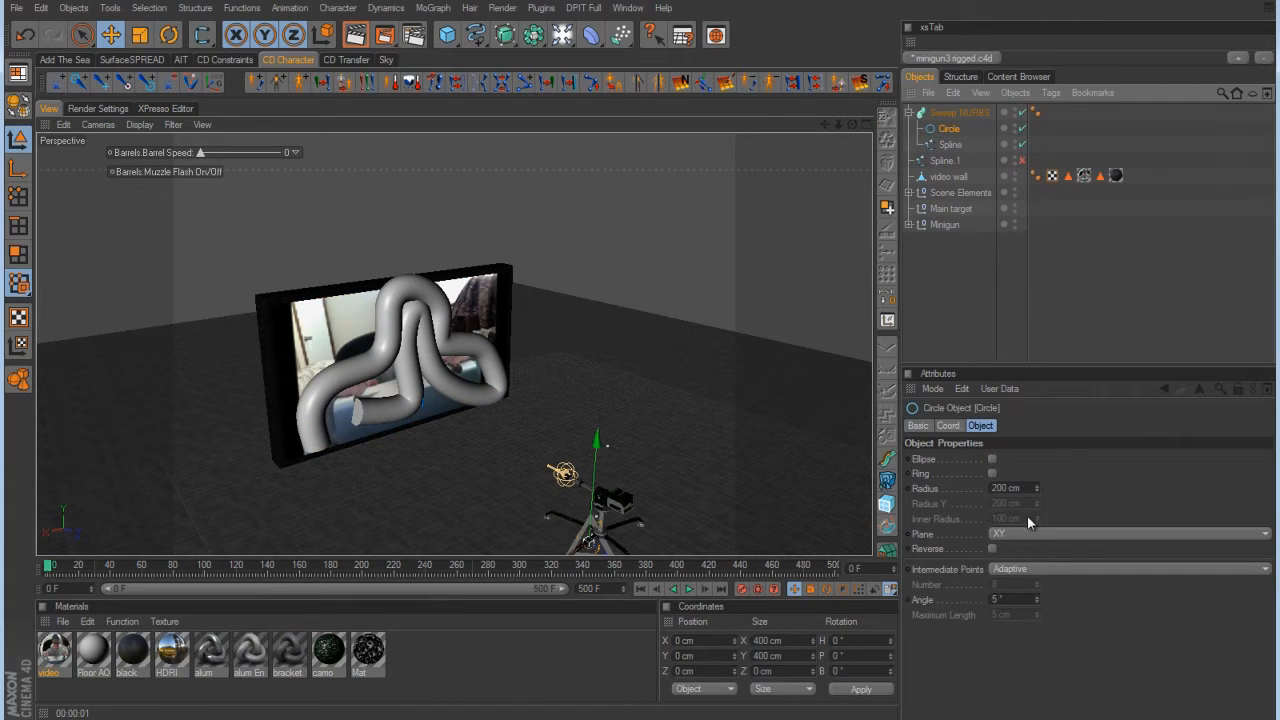
{"action": "left_click_drag", "start_coordinate": [1037, 487], "coordinate": [1037, 490]}
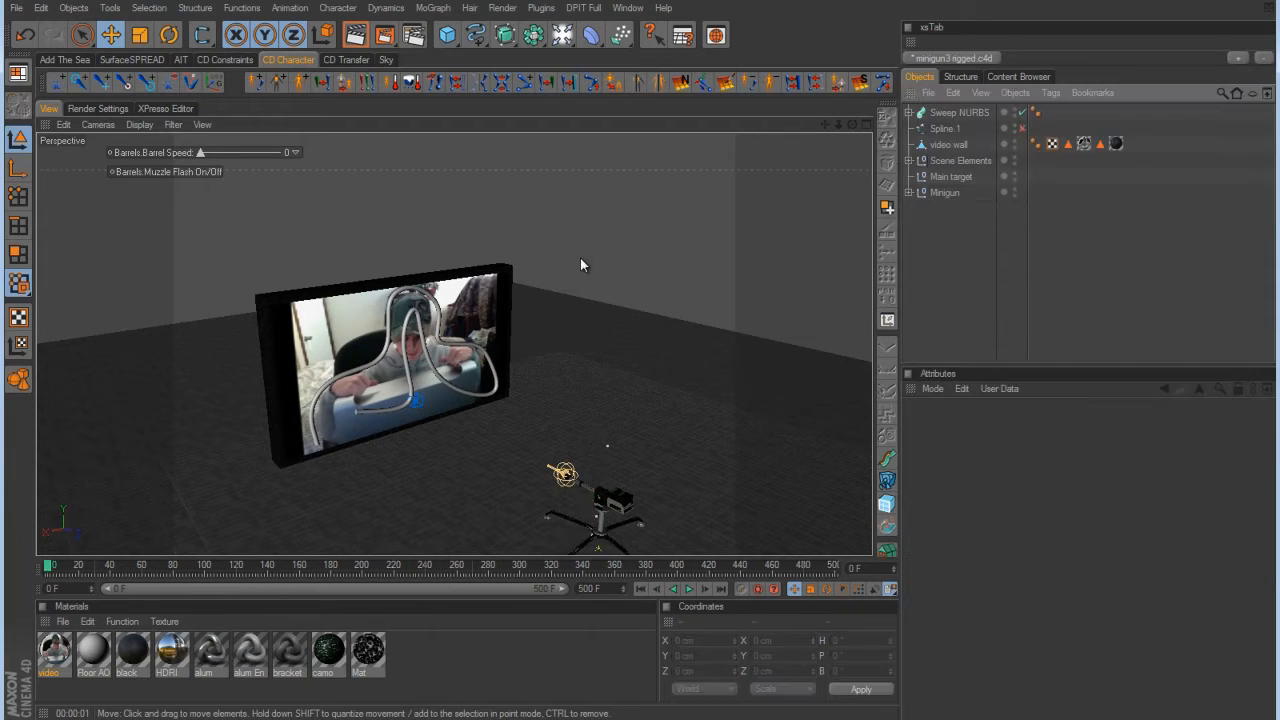
Set the sweep's circle profile to Uniform intermediate points with a number of 1.
{"action": "left_click", "coordinate": [960, 112]}
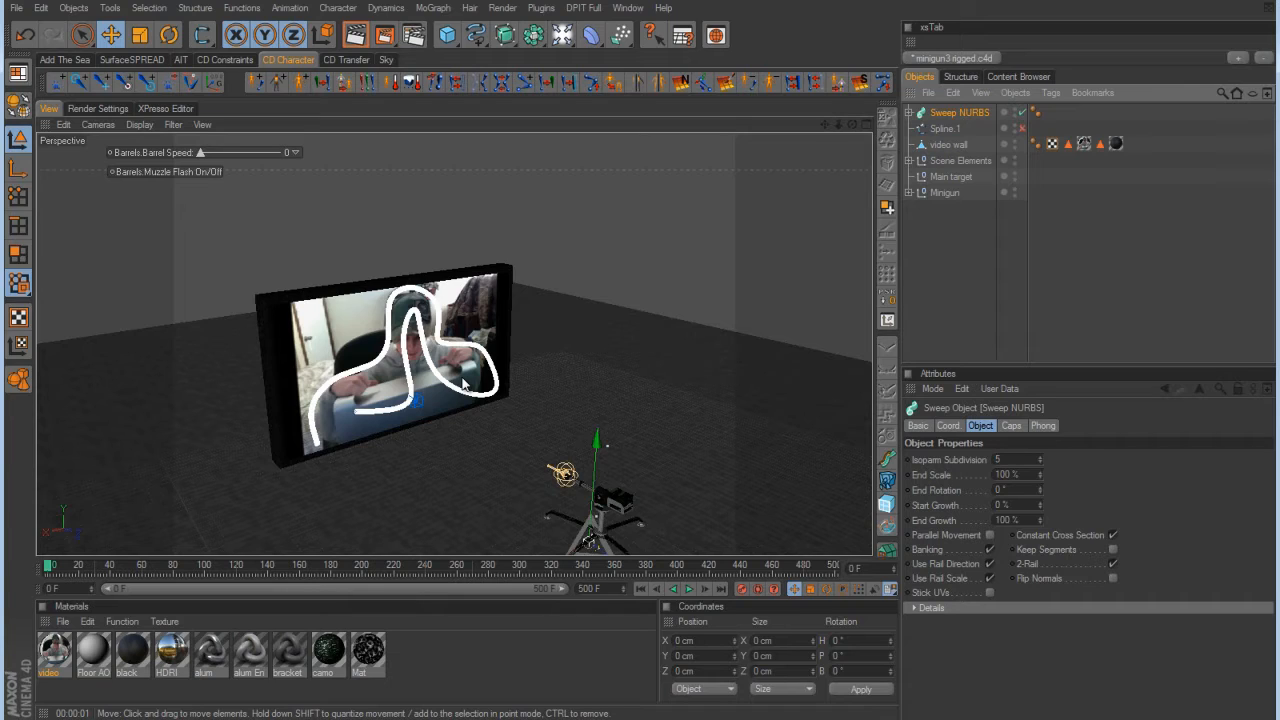
{"action": "scroll", "coordinate": [650, 360], "scroll_direction": "up", "scroll_amount": 8}
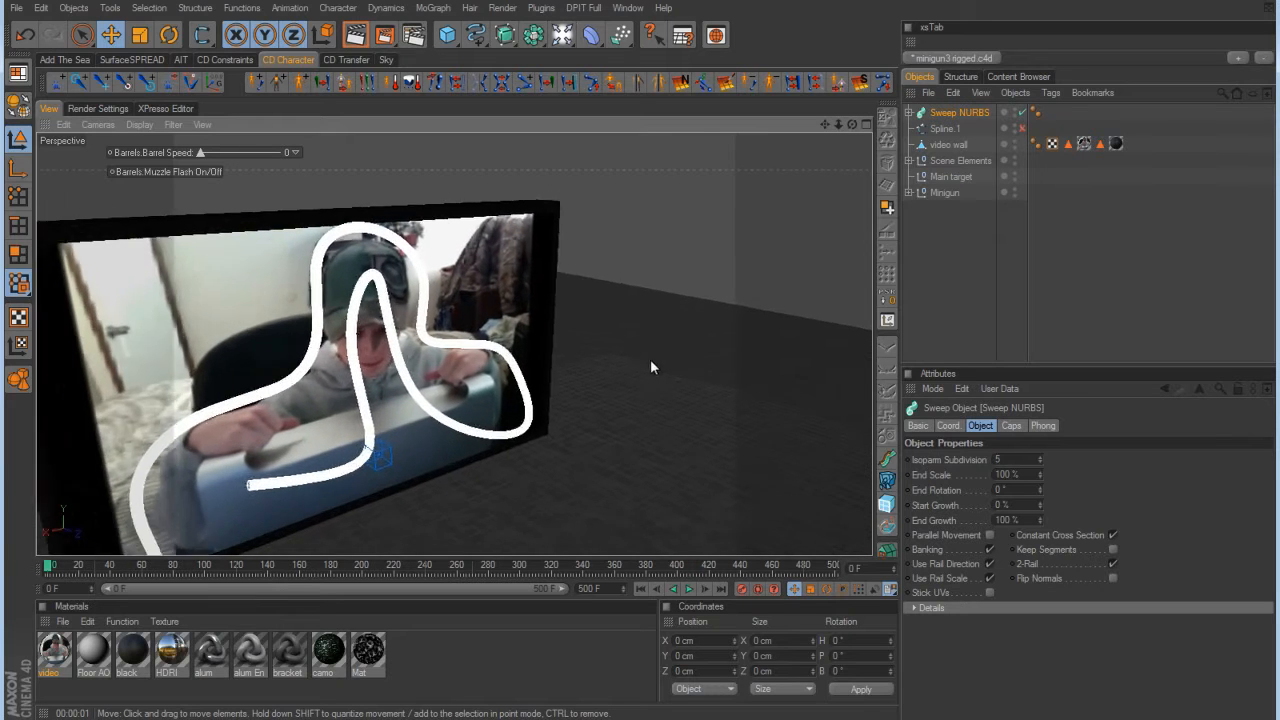
{"action": "scroll", "coordinate": [646, 370], "scroll_direction": "up", "scroll_amount": 4}
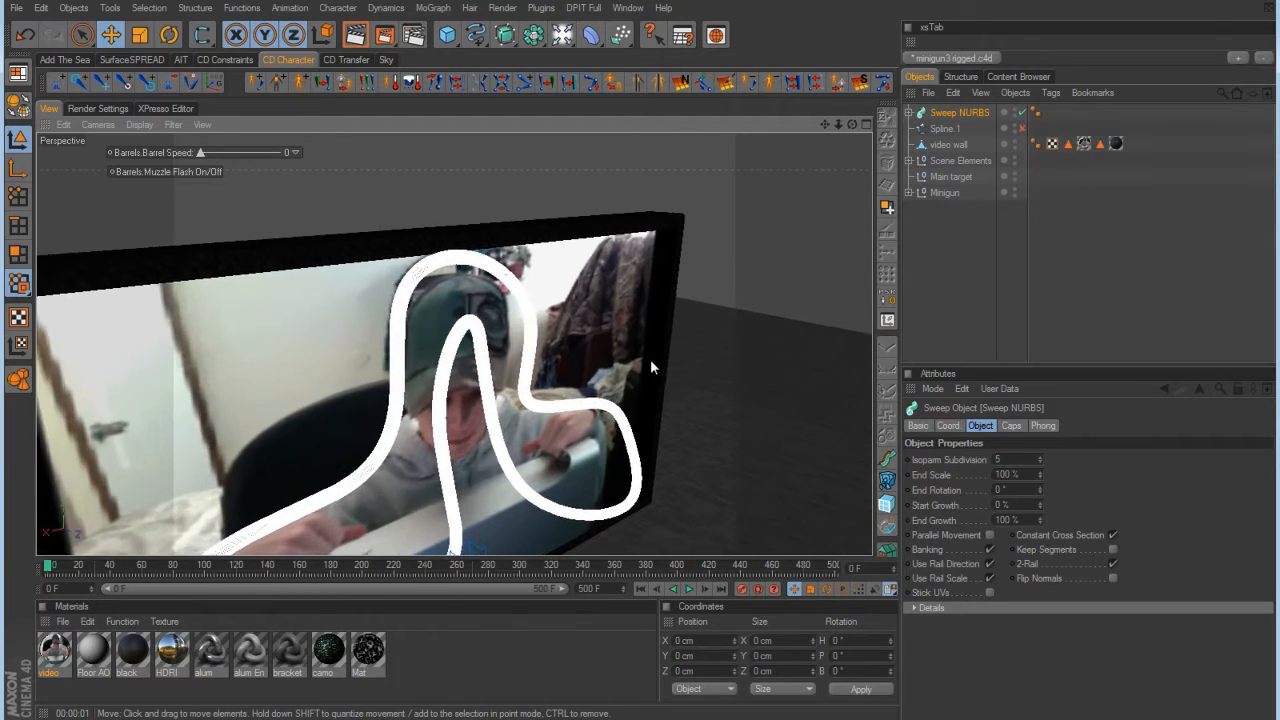
{"action": "scroll", "coordinate": [650, 360], "scroll_direction": "up", "scroll_amount": 6}
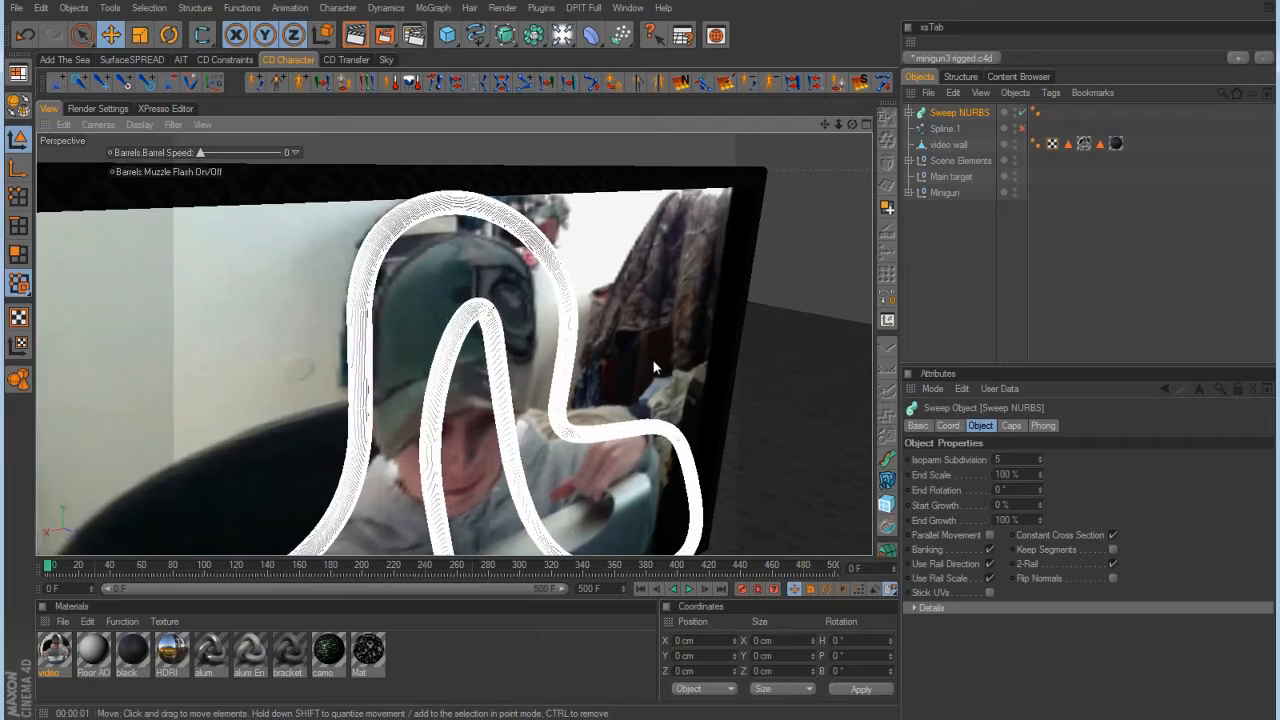
{"action": "scroll", "coordinate": [650, 362], "scroll_direction": "up", "scroll_amount": 6}
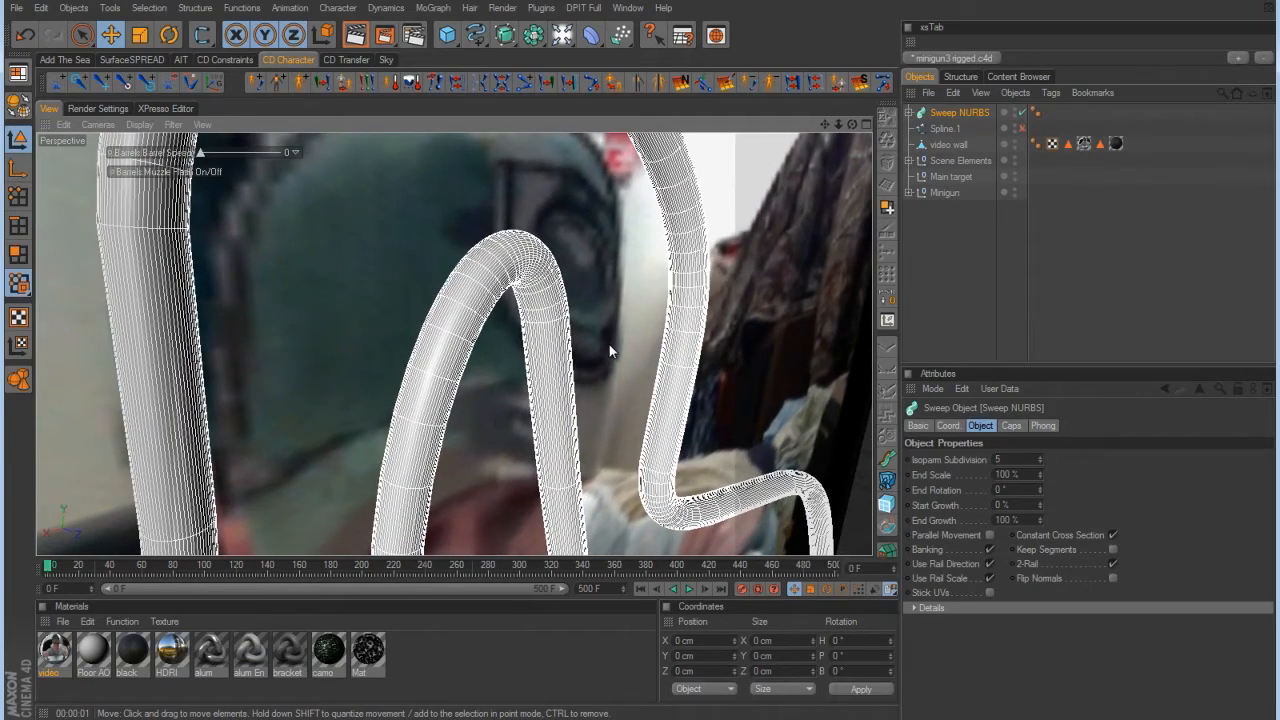
{"action": "left_click", "coordinate": [910, 112]}
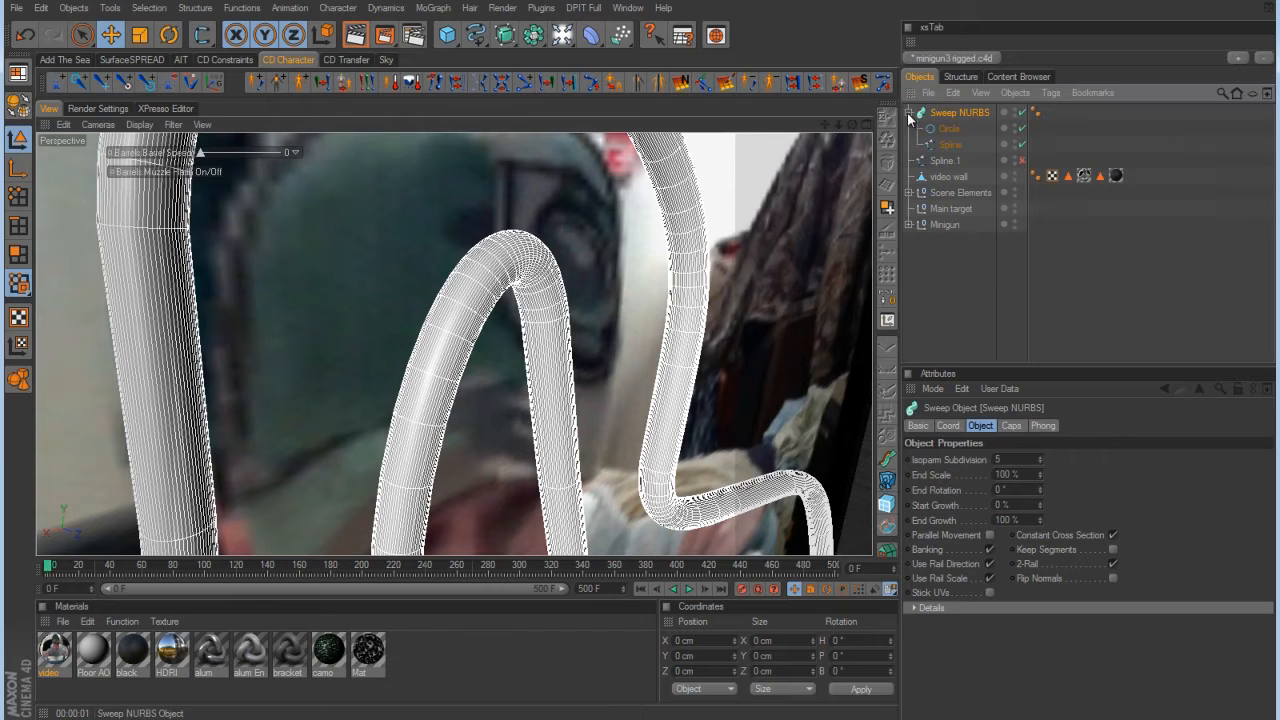
{"action": "left_click", "coordinate": [946, 130]}
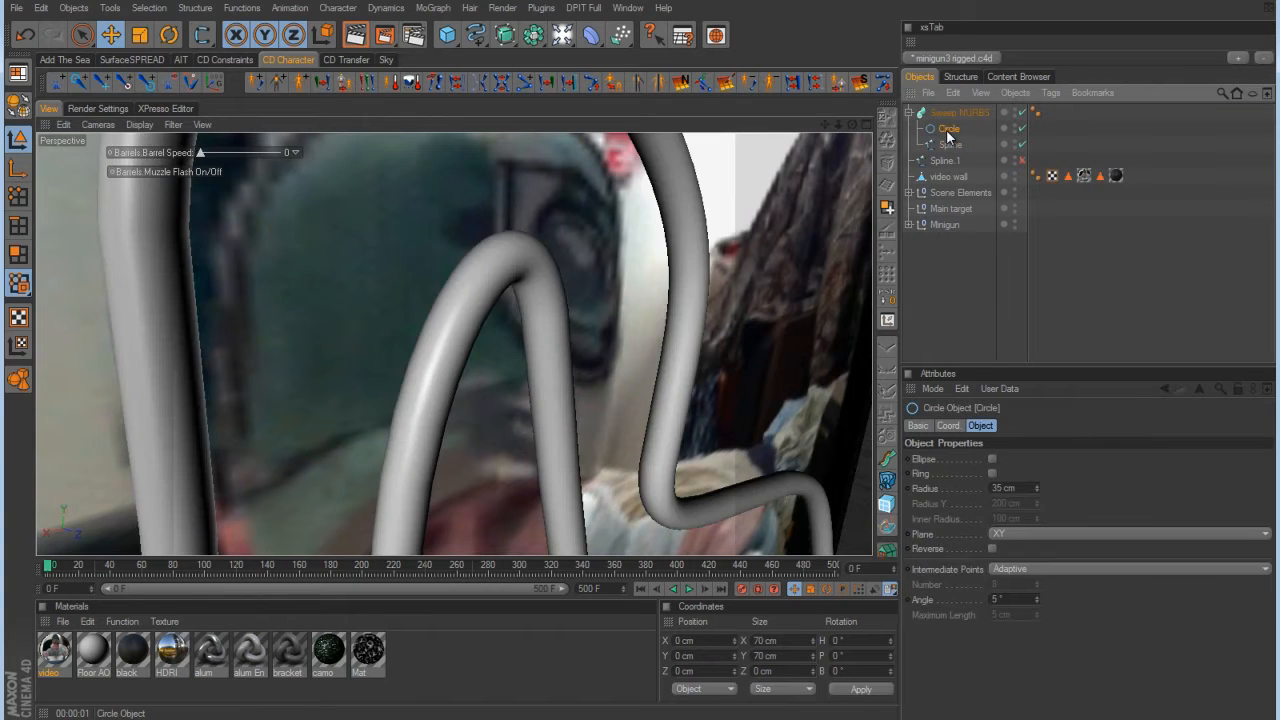
{"action": "left_click", "coordinate": [1006, 572]}
{"action": "left_click", "coordinate": [1034, 612]}
{"action": "left_click", "coordinate": [1036, 587]}
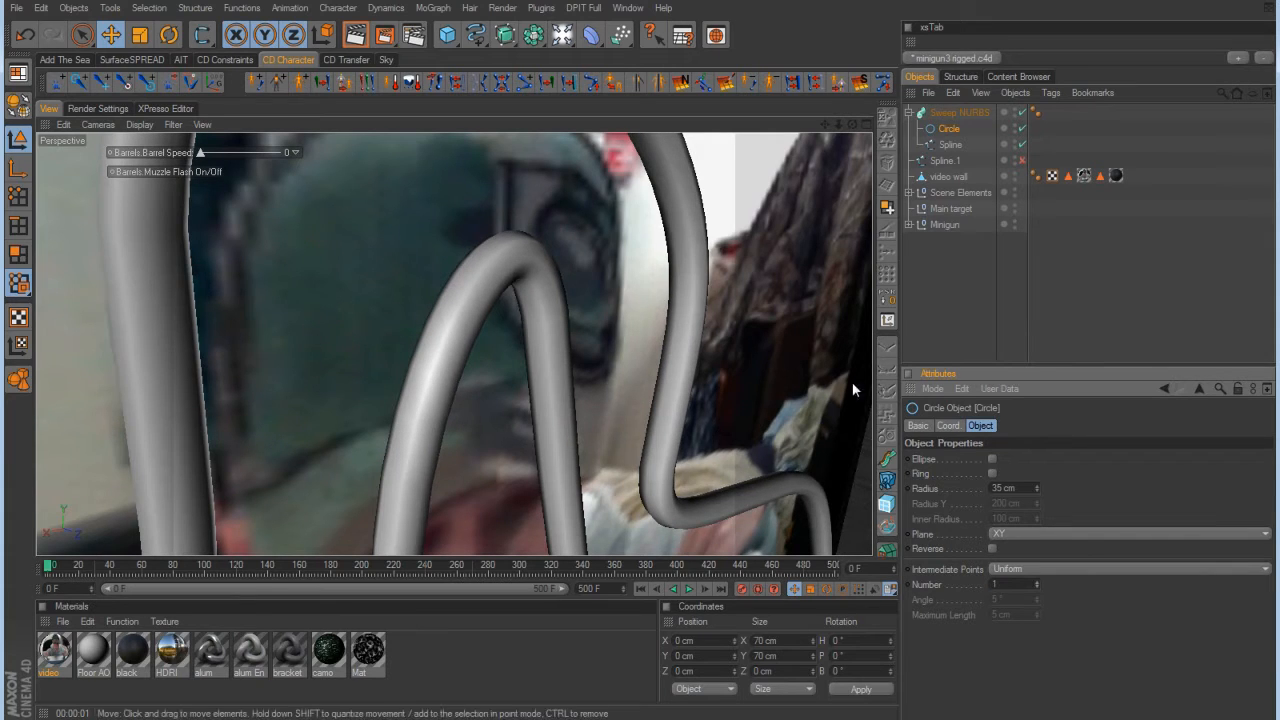
Raise the adaptive angle of the sweep's path spline to 15°.
{"action": "left_click", "coordinate": [949, 146]}
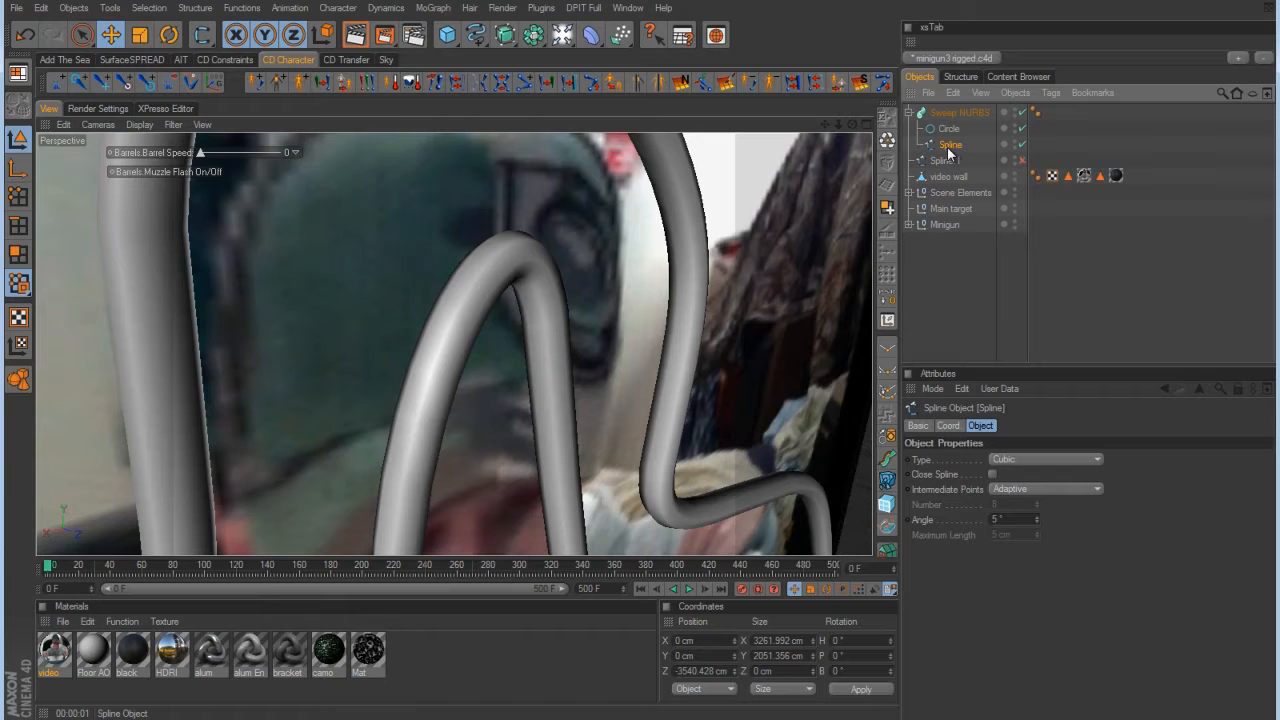
{"action": "left_click", "coordinate": [1037, 517]}
{"action": "left_click", "coordinate": [1037, 517]}
{"action": "left_click", "coordinate": [1037, 517]}
{"action": "left_click", "coordinate": [1037, 517]}
{"action": "left_click", "coordinate": [1037, 517]}
{"action": "left_click", "coordinate": [1037, 517]}
{"action": "left_click", "coordinate": [1037, 517]}
{"action": "left_click", "coordinate": [1037, 517]}
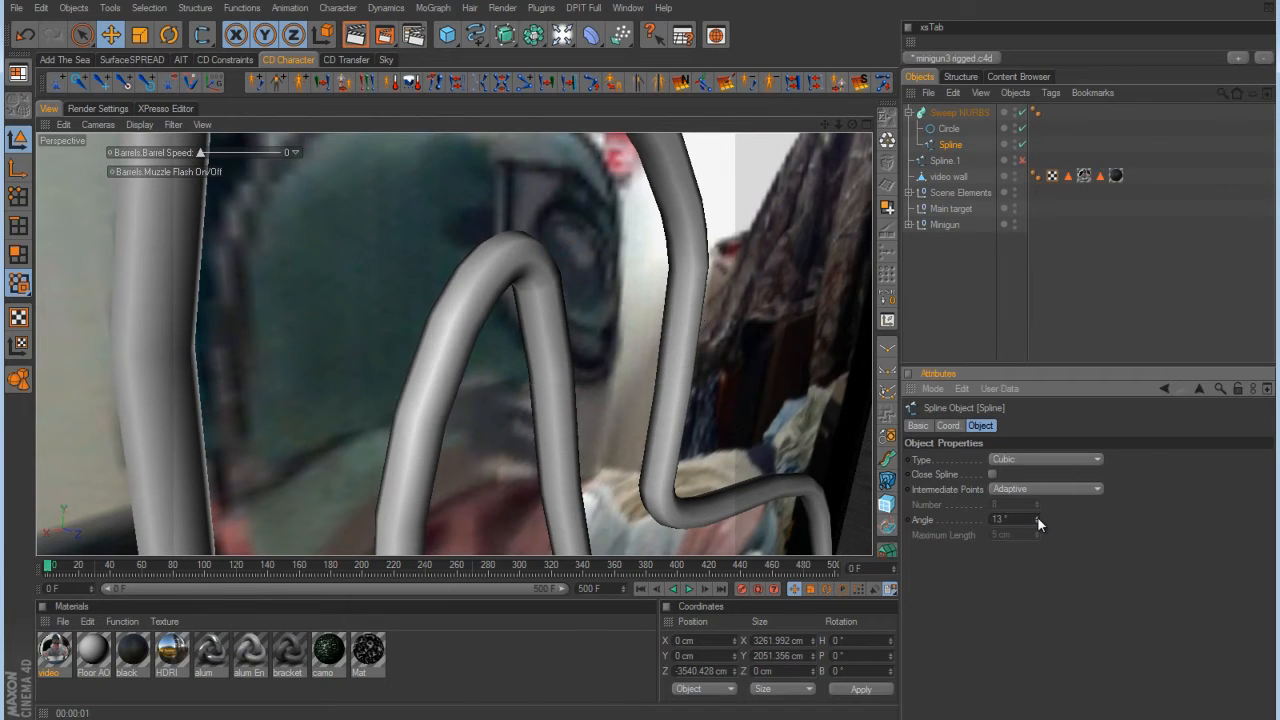
{"action": "left_click", "coordinate": [1037, 517]}
{"action": "left_click", "coordinate": [1037, 517]}
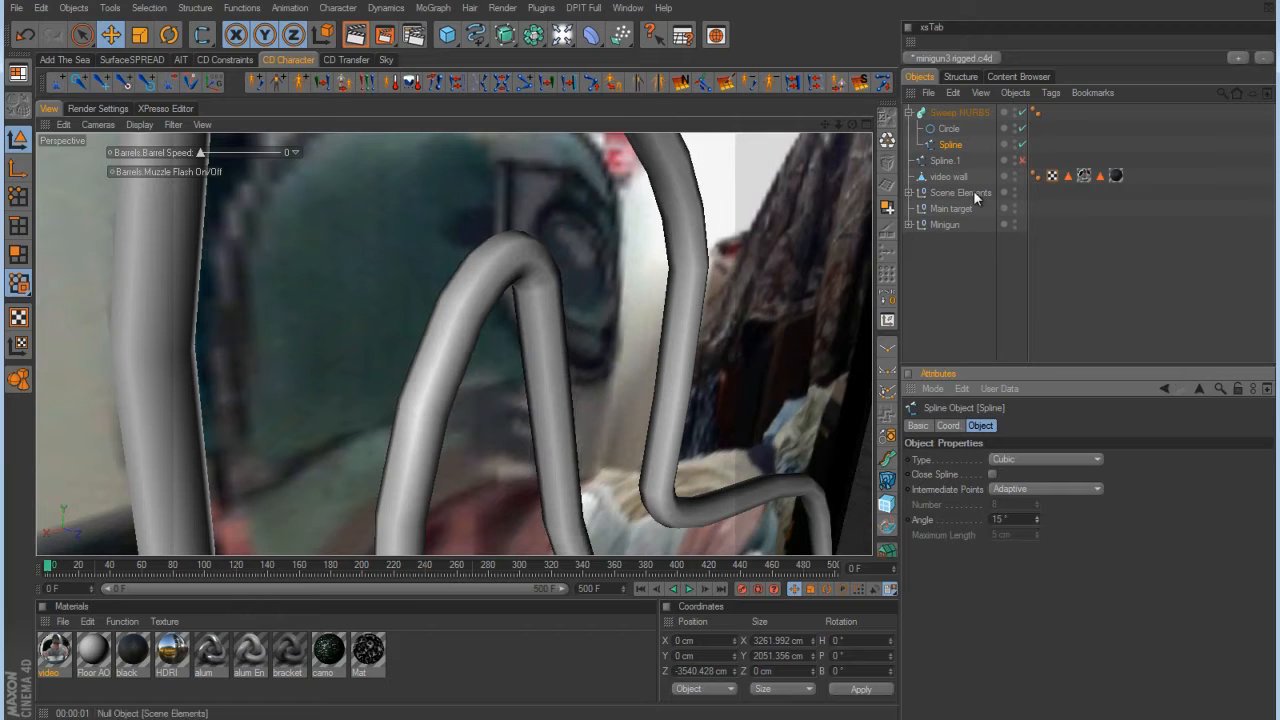
Check the reduced mesh along the tube and convert the Sweep NURBS to an editable polygon object in the Top view.
{"action": "left_click", "coordinate": [956, 114]}
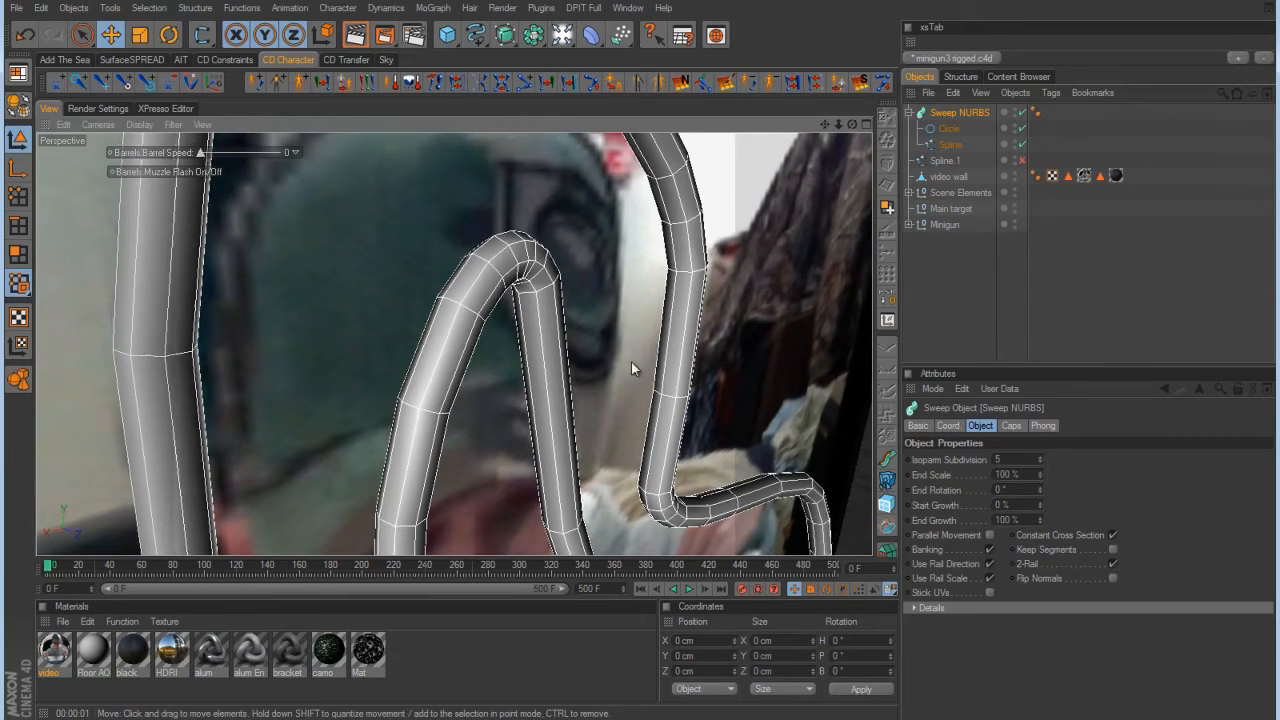
{"action": "scroll", "coordinate": [625, 362], "scroll_direction": "down", "scroll_amount": 3}
{"action": "scroll", "coordinate": [622, 358], "scroll_direction": "down", "scroll_amount": 6}
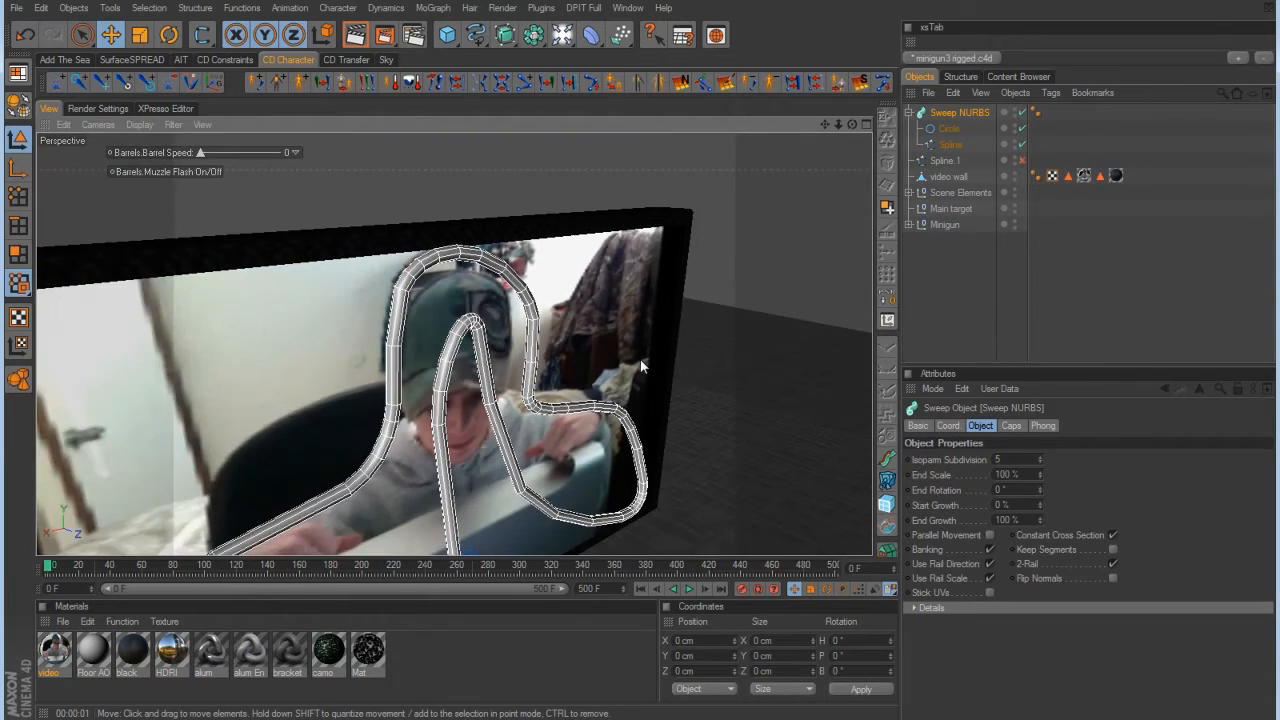
{"action": "scroll", "coordinate": [644, 350], "scroll_direction": "up", "scroll_amount": 8}
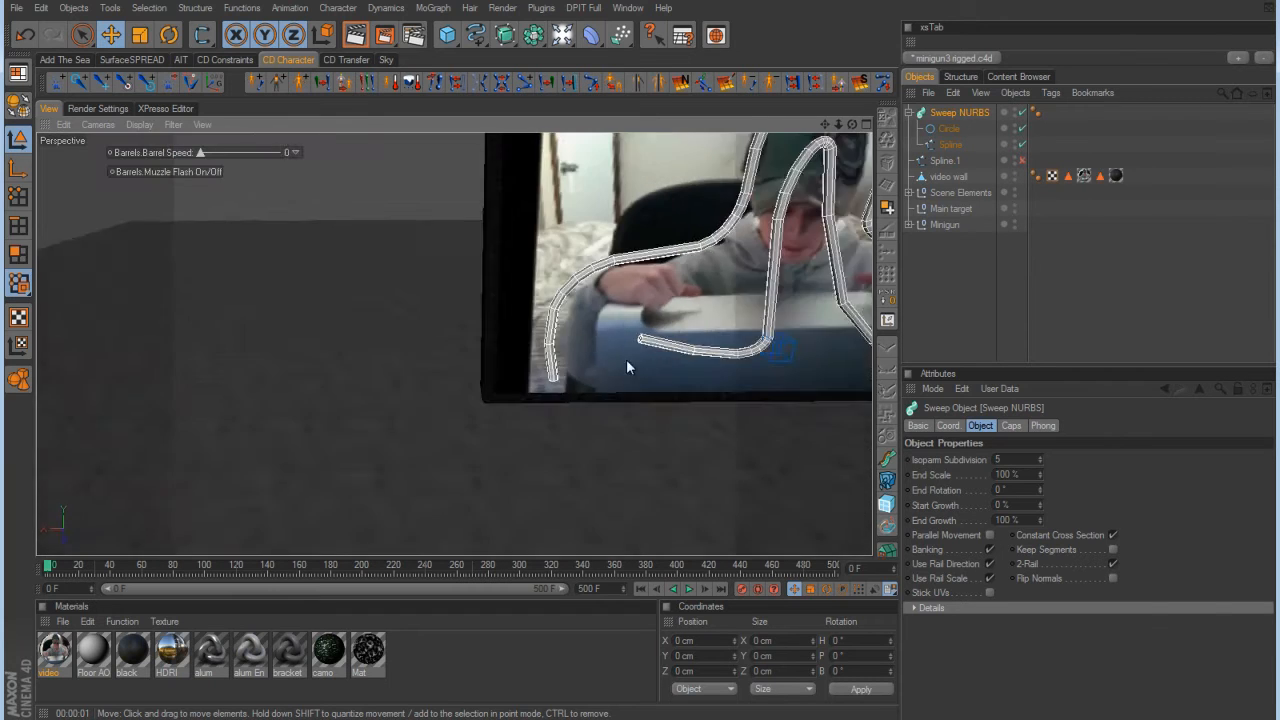
{"action": "scroll", "coordinate": [635, 359], "scroll_direction": "down", "scroll_amount": 4}
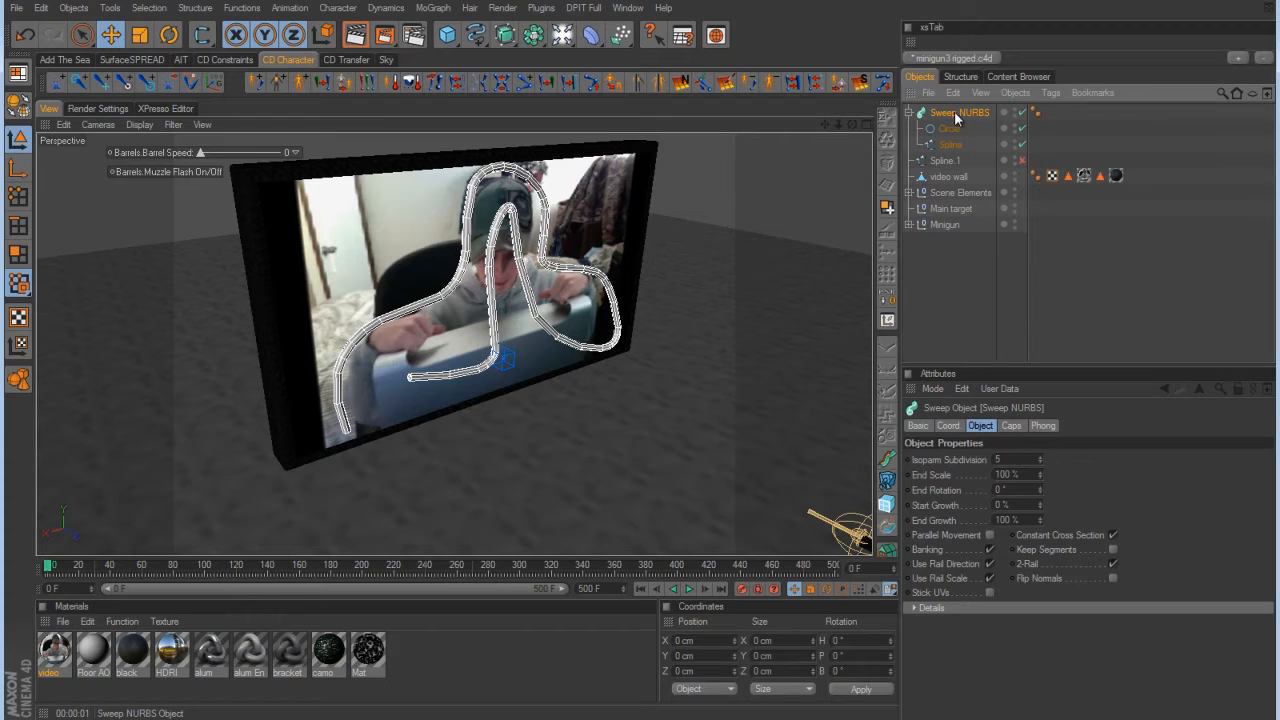
{"action": "left_click", "coordinate": [908, 113]}
{"action": "middle_click", "coordinate": [579, 271]}
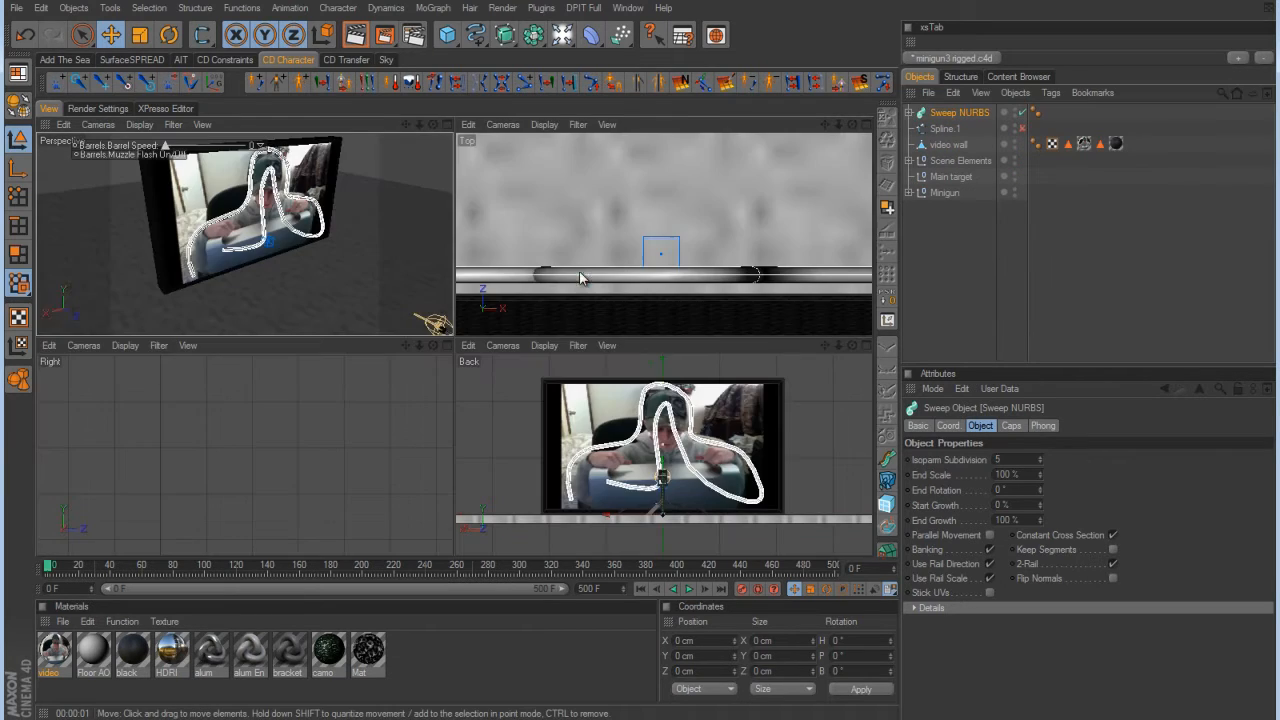
{"action": "middle_click", "coordinate": [702, 246]}
{"action": "scroll", "coordinate": [702, 246], "scroll_direction": "down", "scroll_amount": 5}
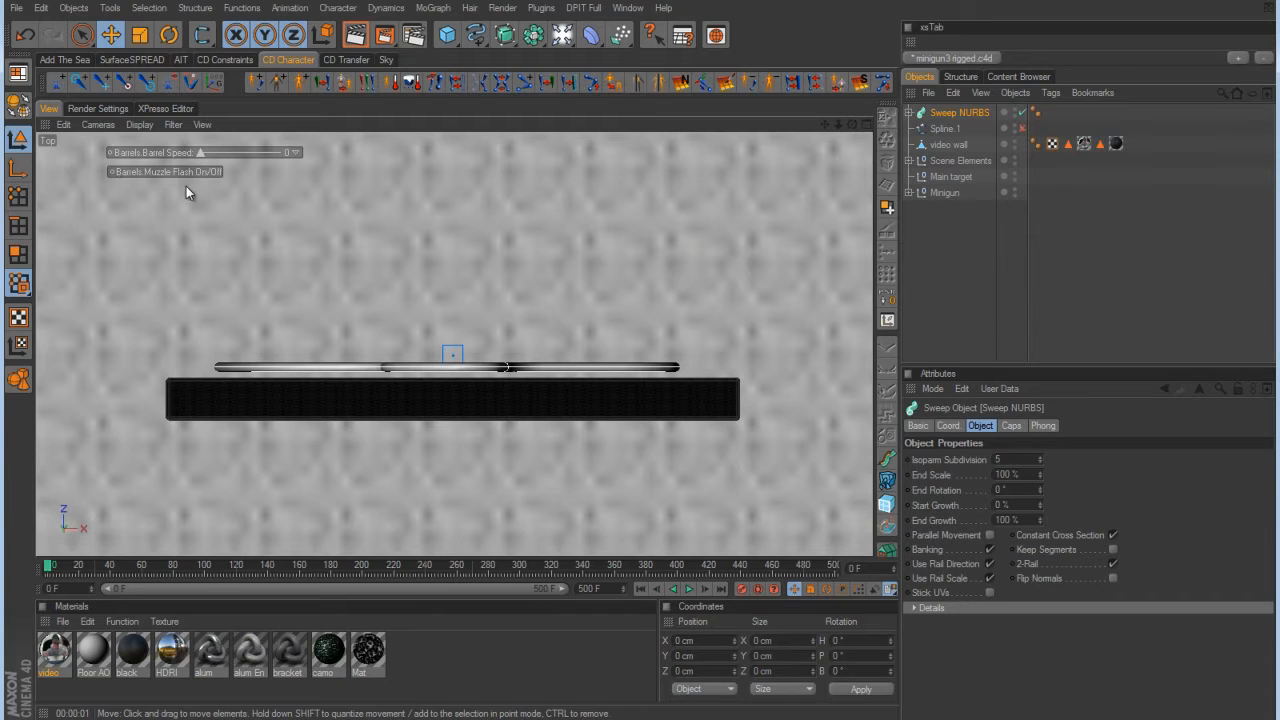
{"action": "key", "text": "c"}
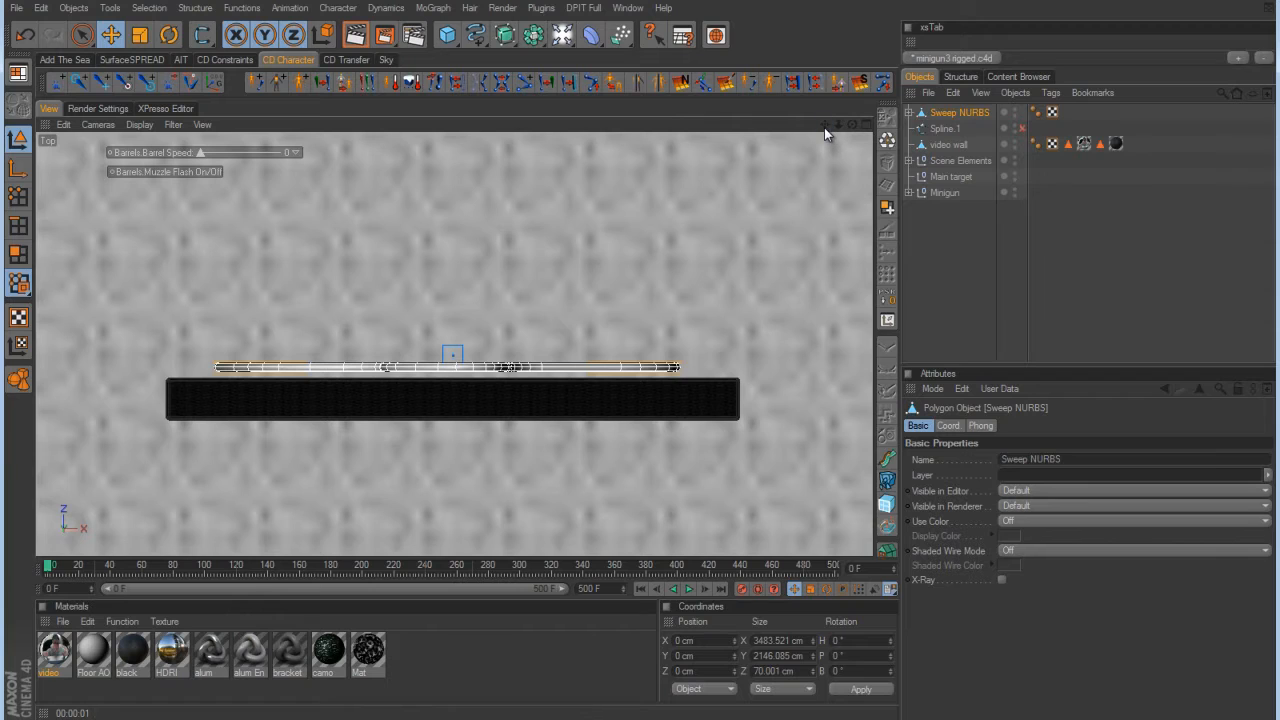
Delete the Cap 1 and Cap 2 objects nested under the converted sweep.
{"action": "left_click", "coordinate": [909, 112]}
{"action": "left_click_drag", "start_coordinate": [978, 126], "coordinate": [948, 148]}
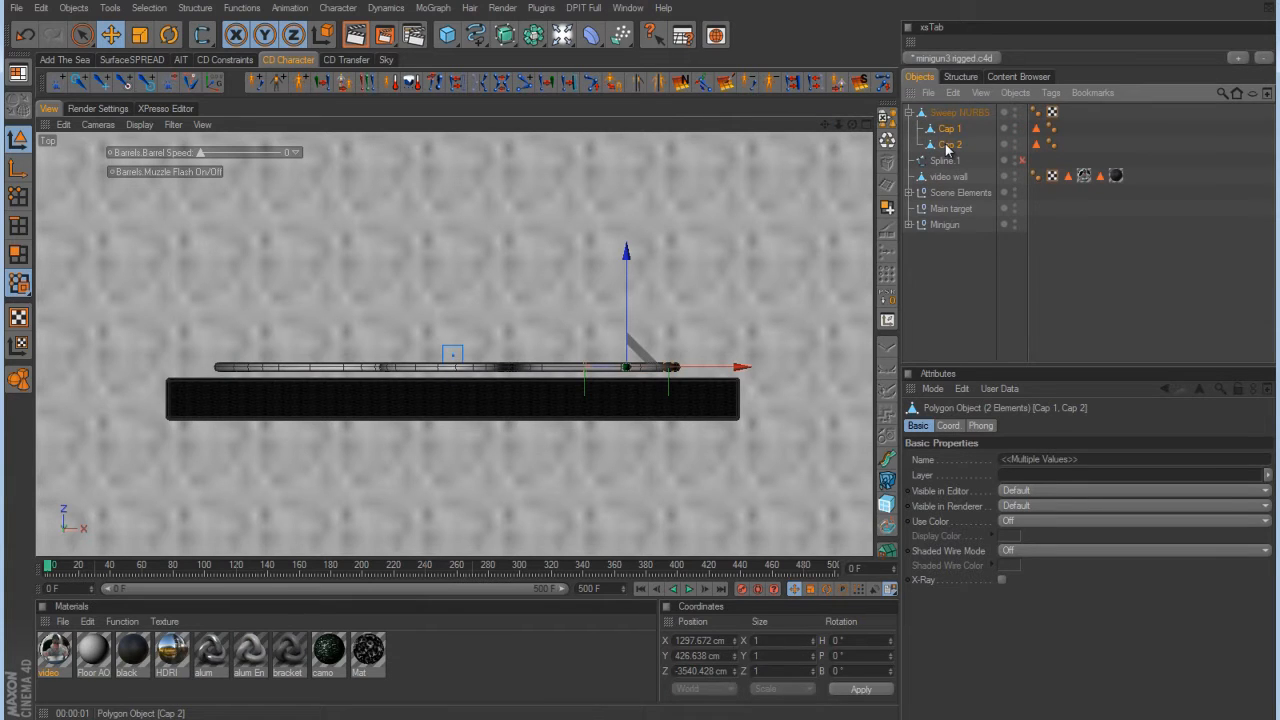
{"action": "key", "text": "Delete"}
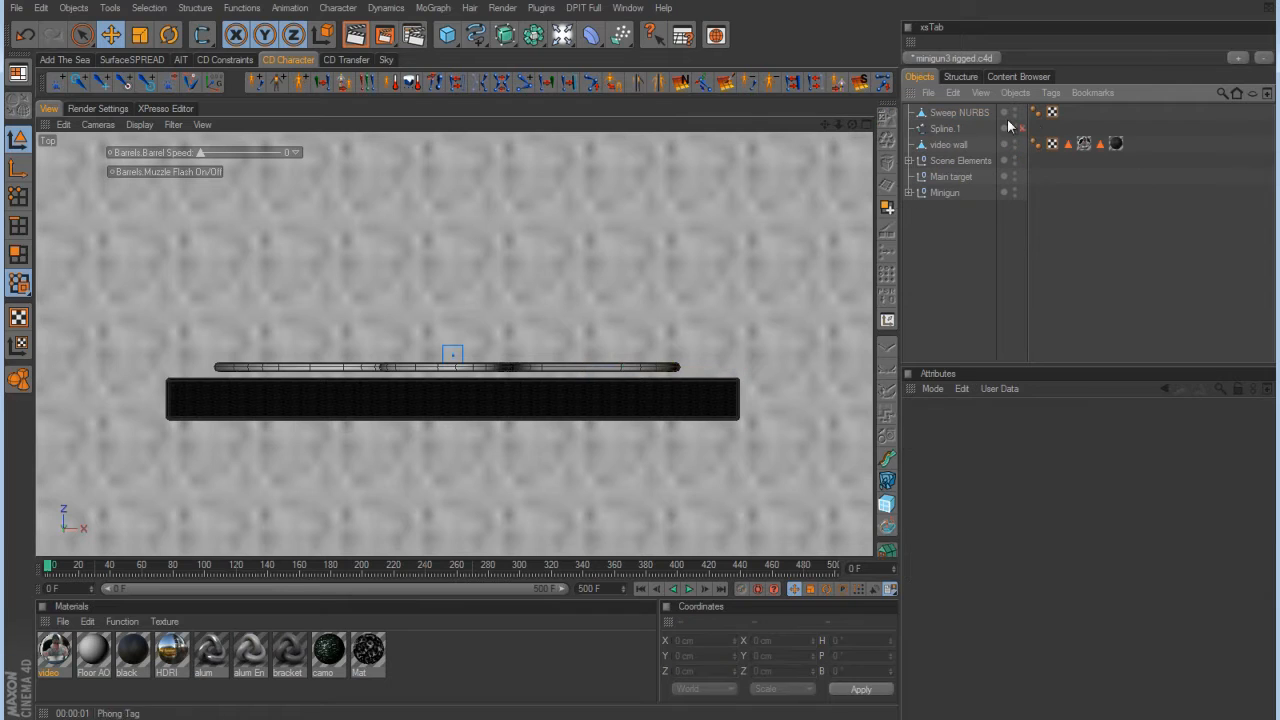
Rename the converted sweep object to emitter.
{"action": "double_click", "coordinate": [962, 112]}
{"action": "type", "text": "em"}
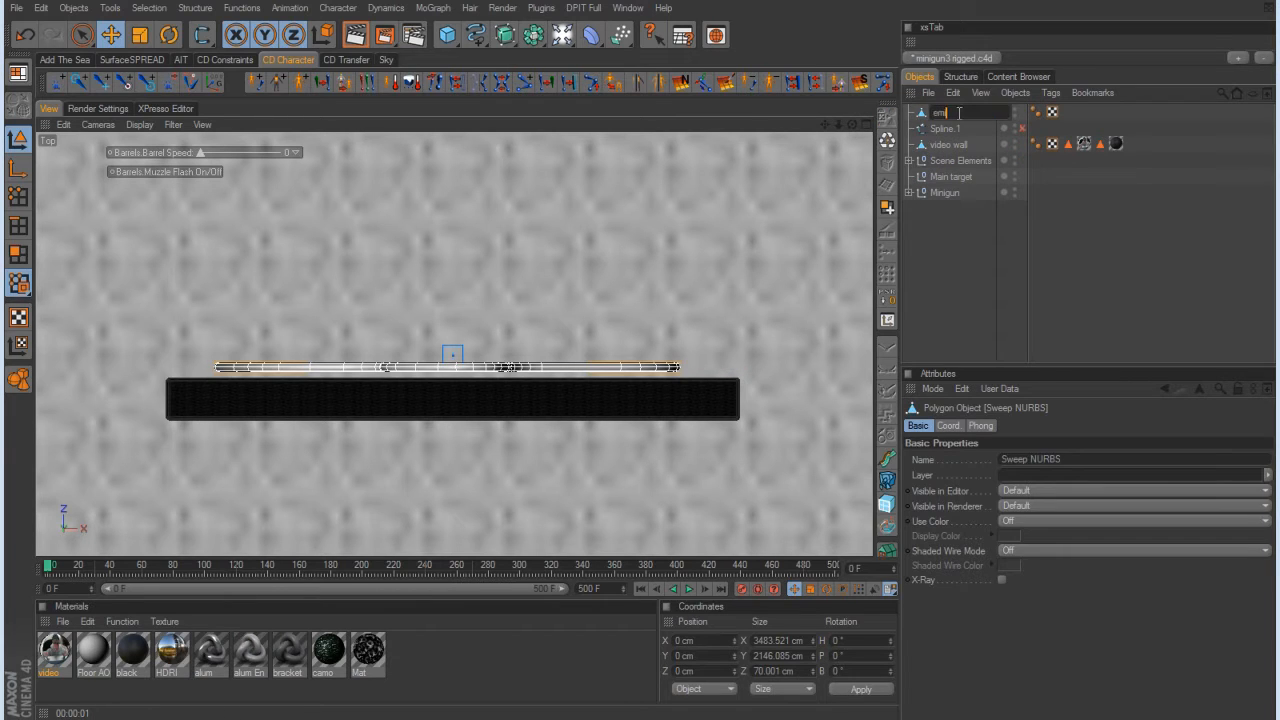
{"action": "type", "text": "itter"}
{"action": "key", "text": "Return"}
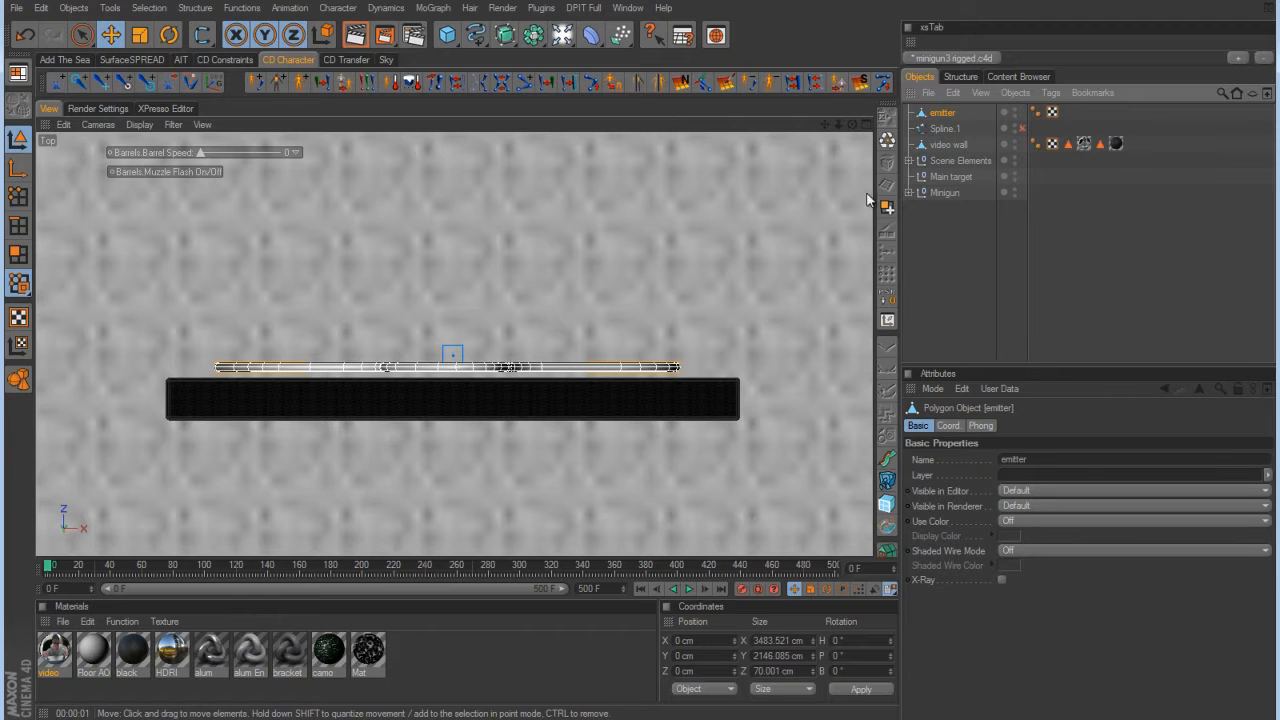
Centre the emitter's axis on all its points with the Axis Center tool, using the Axis to action.
{"action": "scroll", "coordinate": [640, 362], "scroll_direction": "down", "scroll_amount": 3}
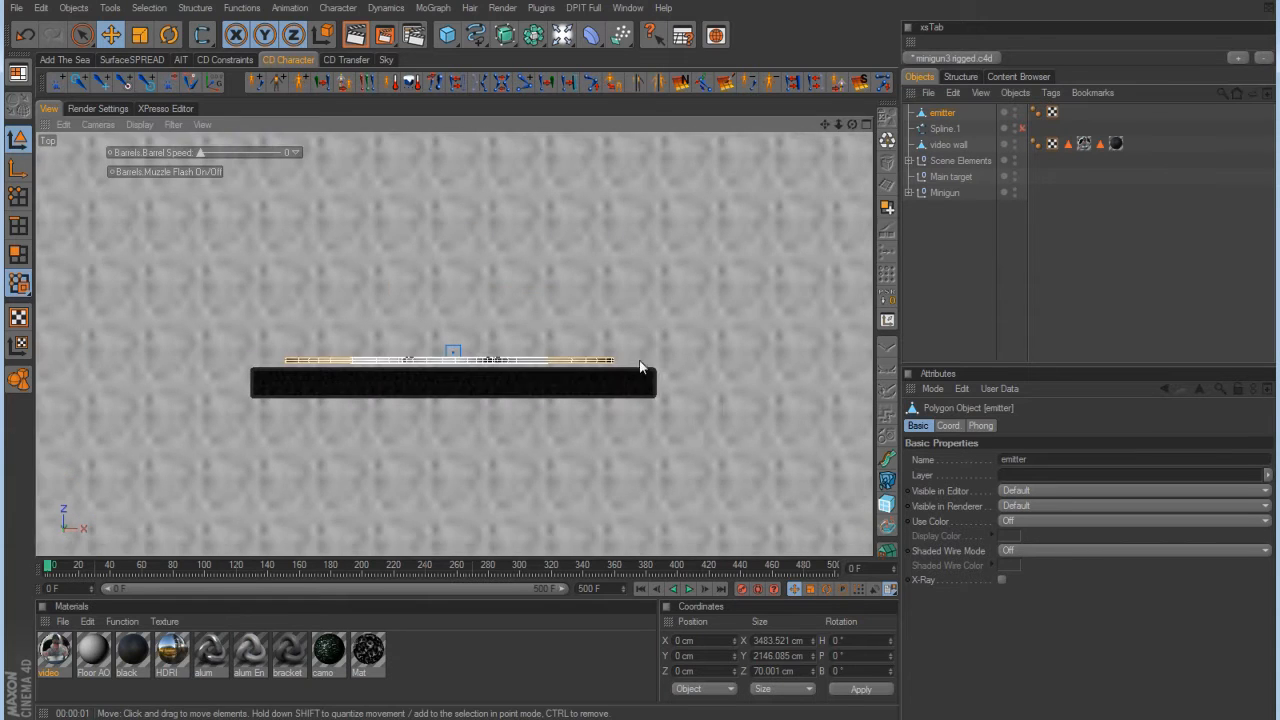
{"action": "middle_click_drag", "start_coordinate": [640, 362], "coordinate": [632, 441], "text": "alt"}
{"action": "scroll", "coordinate": [640, 364], "scroll_direction": "down", "scroll_amount": 2}
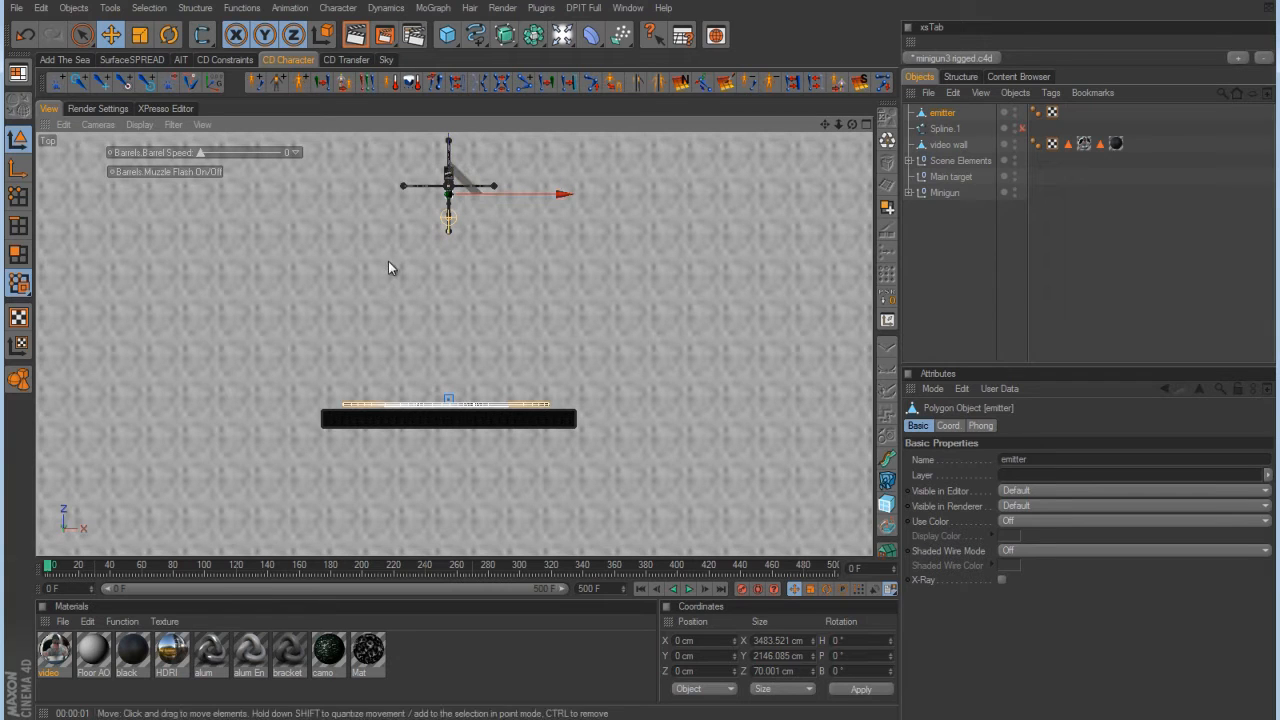
{"action": "left_click", "coordinate": [887, 328]}
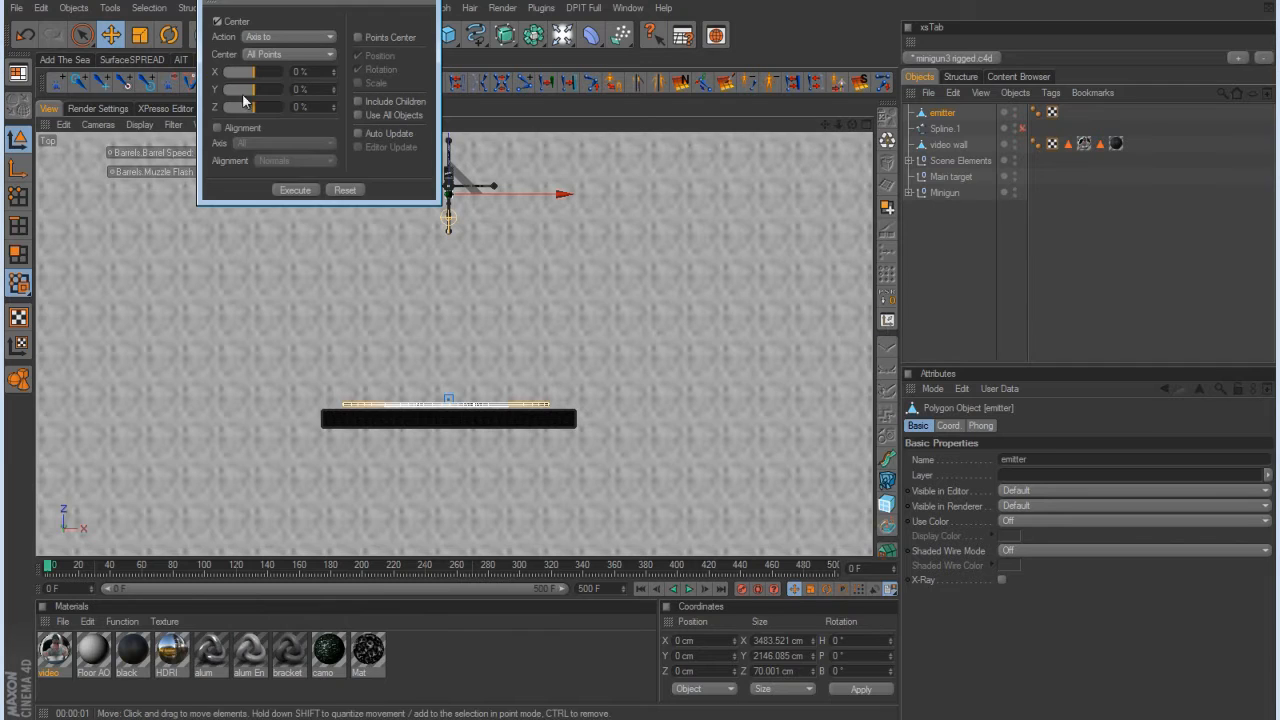
{"action": "left_click_drag", "start_coordinate": [300, 25], "coordinate": [159, 202]}
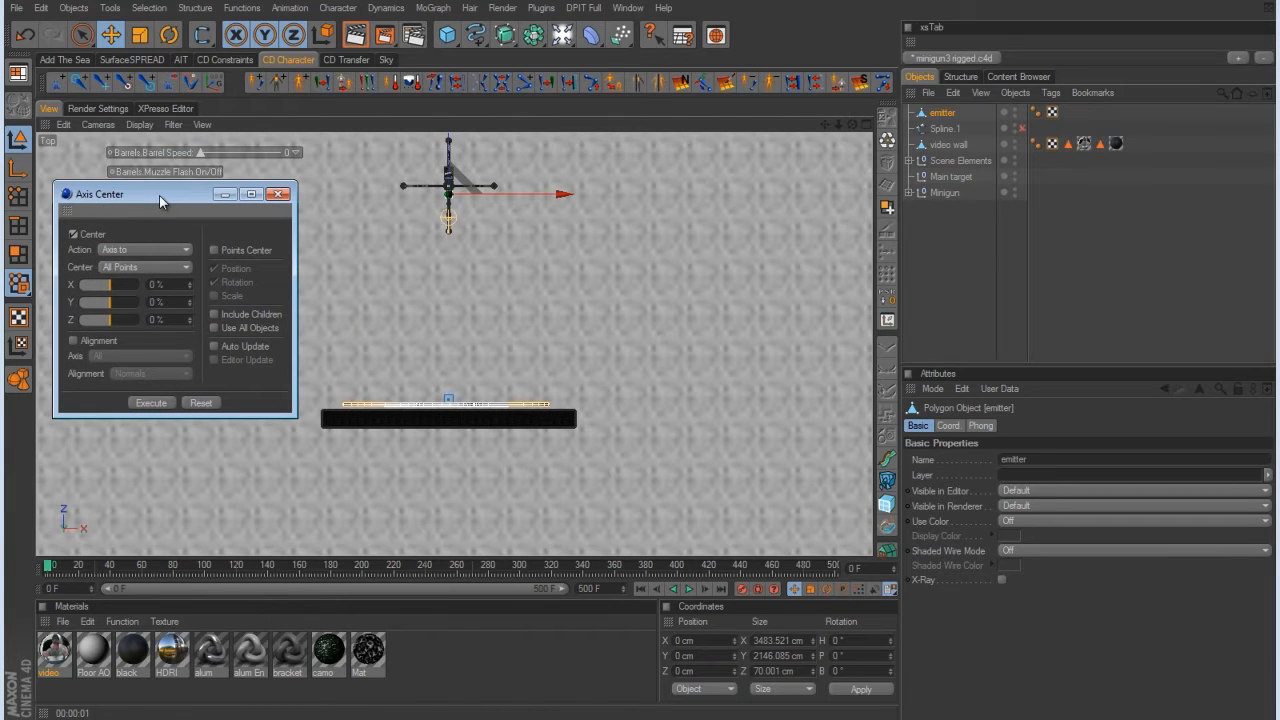
{"action": "left_click", "coordinate": [155, 403]}
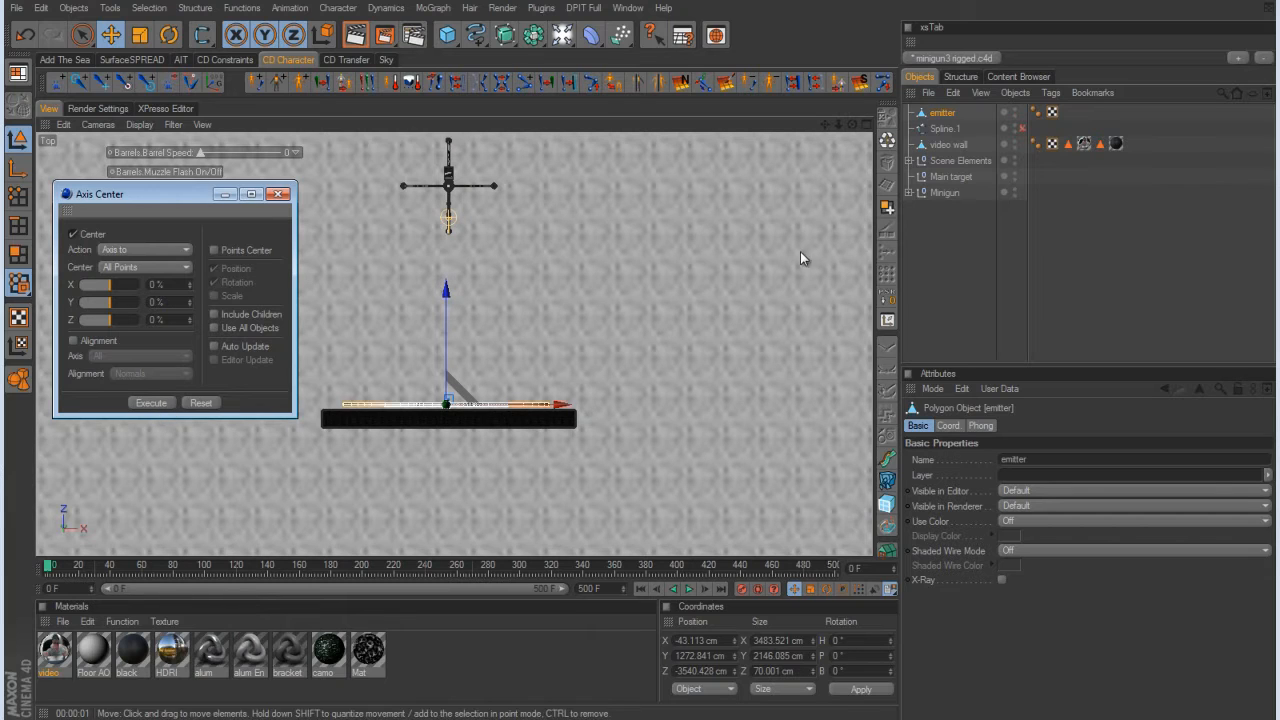
Close the Axis Center window and move the emitter back along Z into the video wall, to about -3648 cm.
{"action": "left_click", "coordinate": [276, 195]}
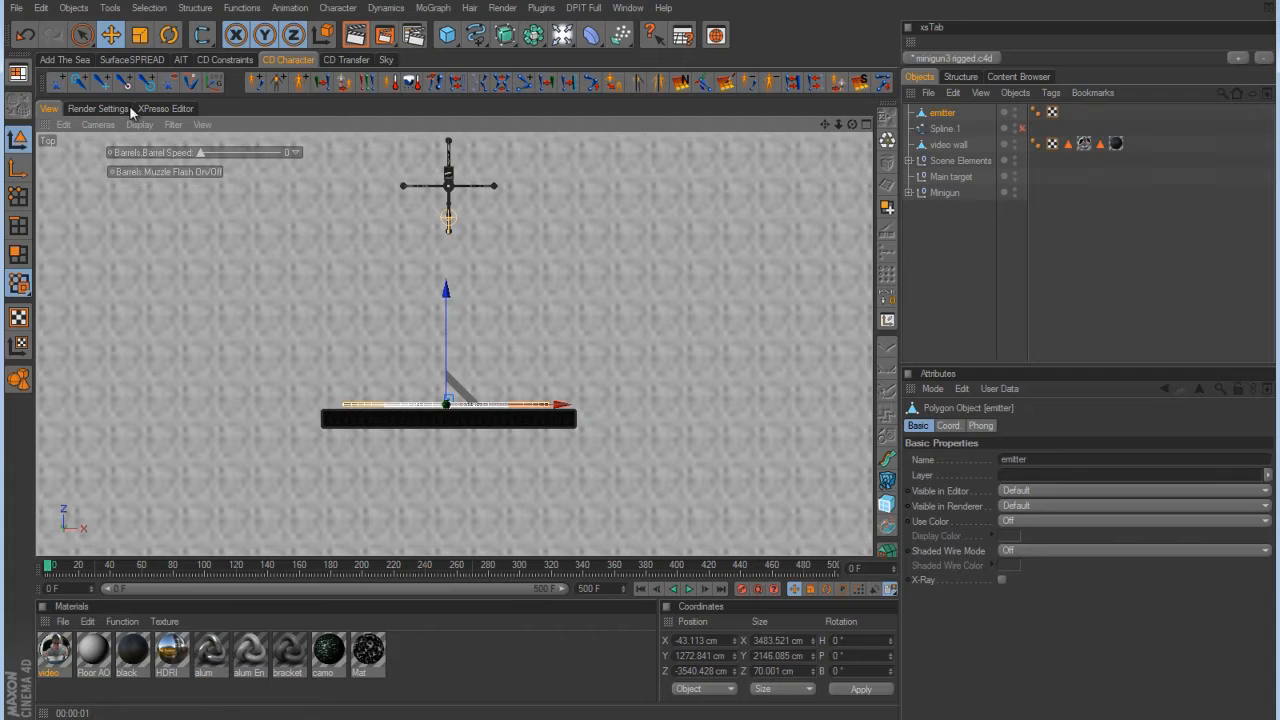
{"action": "left_click", "coordinate": [195, 9]}
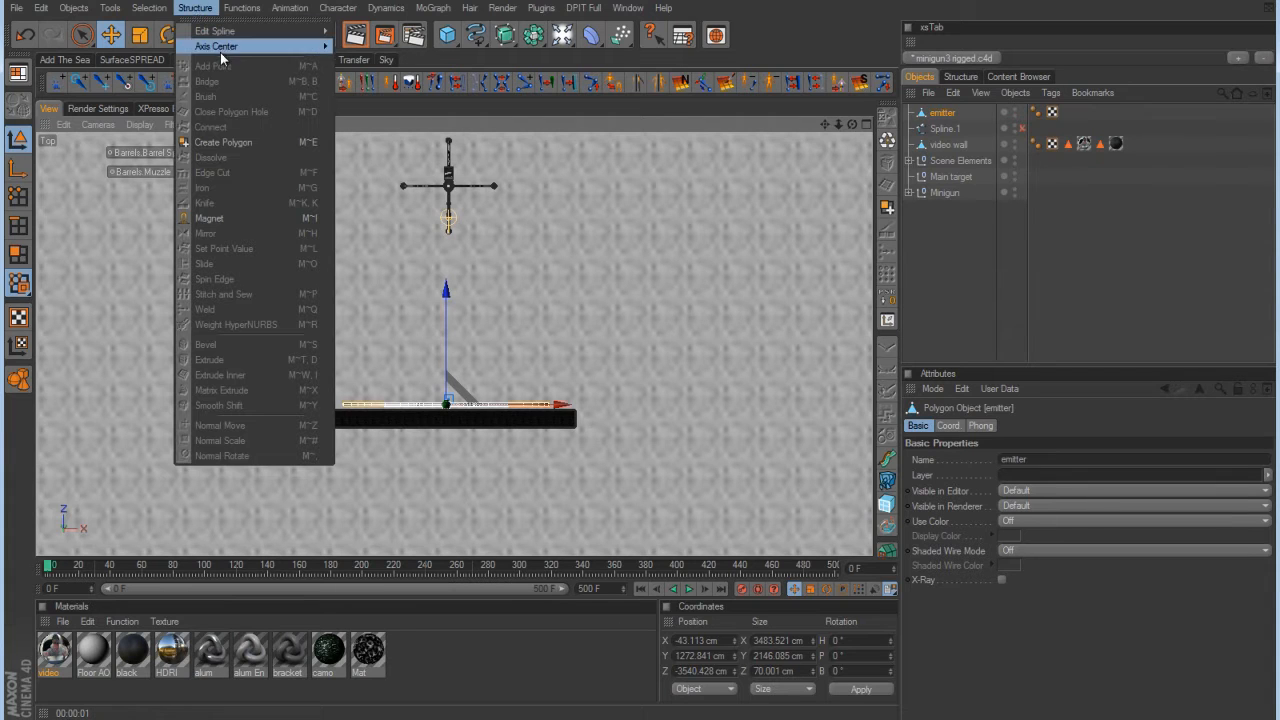
{"action": "mouse_move", "coordinate": [222, 50]}
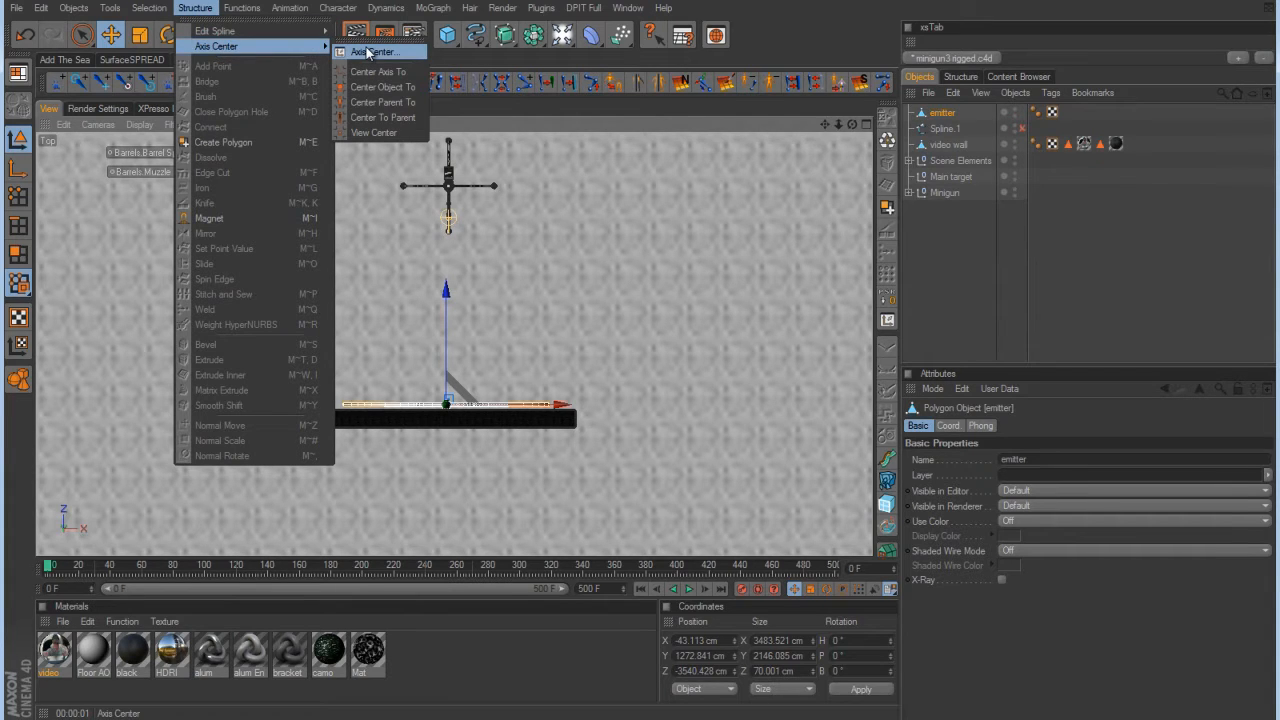
{"action": "middle_click", "coordinate": [684, 306]}
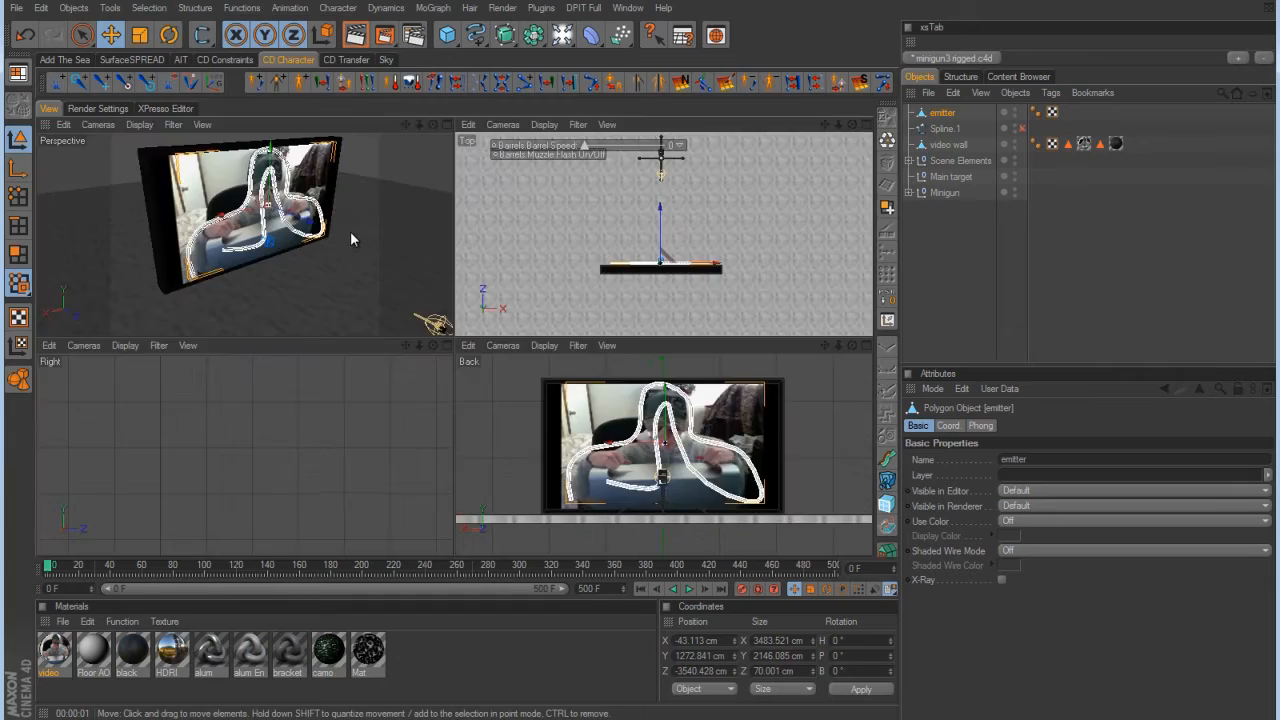
{"action": "middle_click", "coordinate": [350, 231]}
{"action": "scroll", "coordinate": [626, 270], "scroll_direction": "up", "scroll_amount": 8}
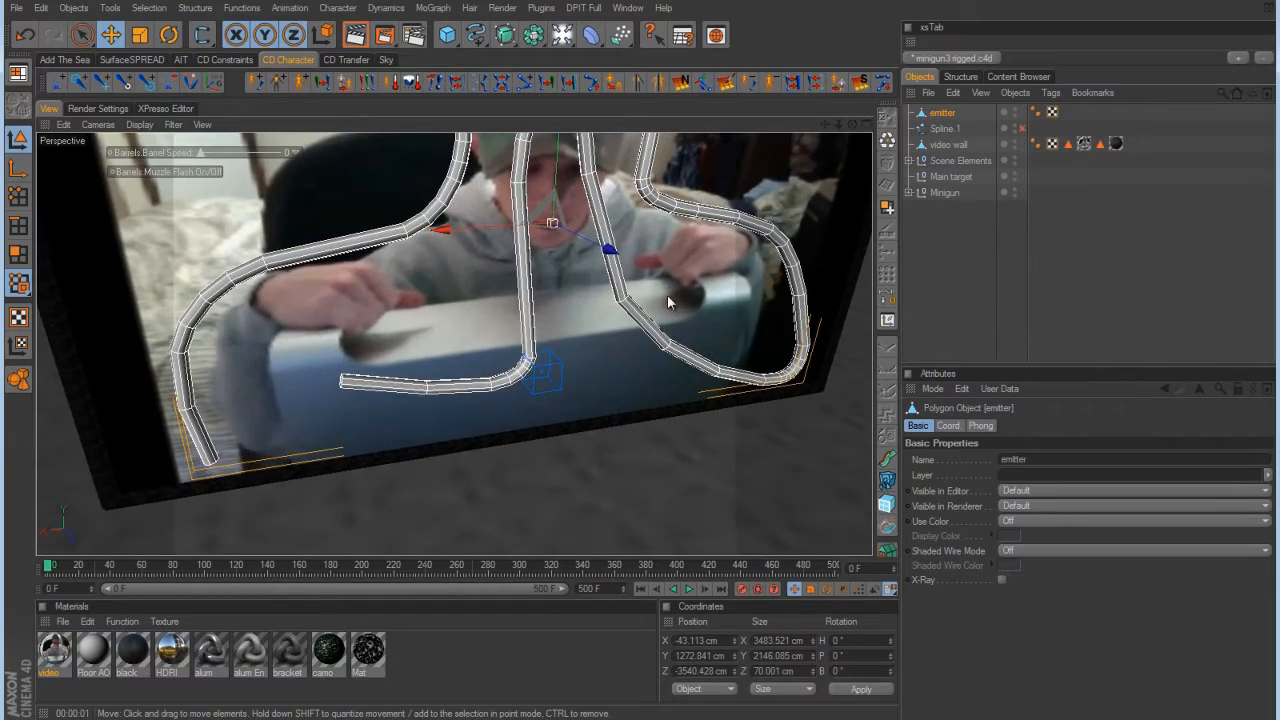
{"action": "left_click_drag", "start_coordinate": [640, 361], "coordinate": [657, 280], "text": "alt"}
{"action": "mouse_move", "coordinate": [640, 361]}
{"action": "right_mouse_down", "text": "alt"}
{"action": "mouse_move", "coordinate": [665, 360]}
{"action": "mouse_move", "coordinate": [638, 366]}
{"action": "right_mouse_up", "text": "alt"}
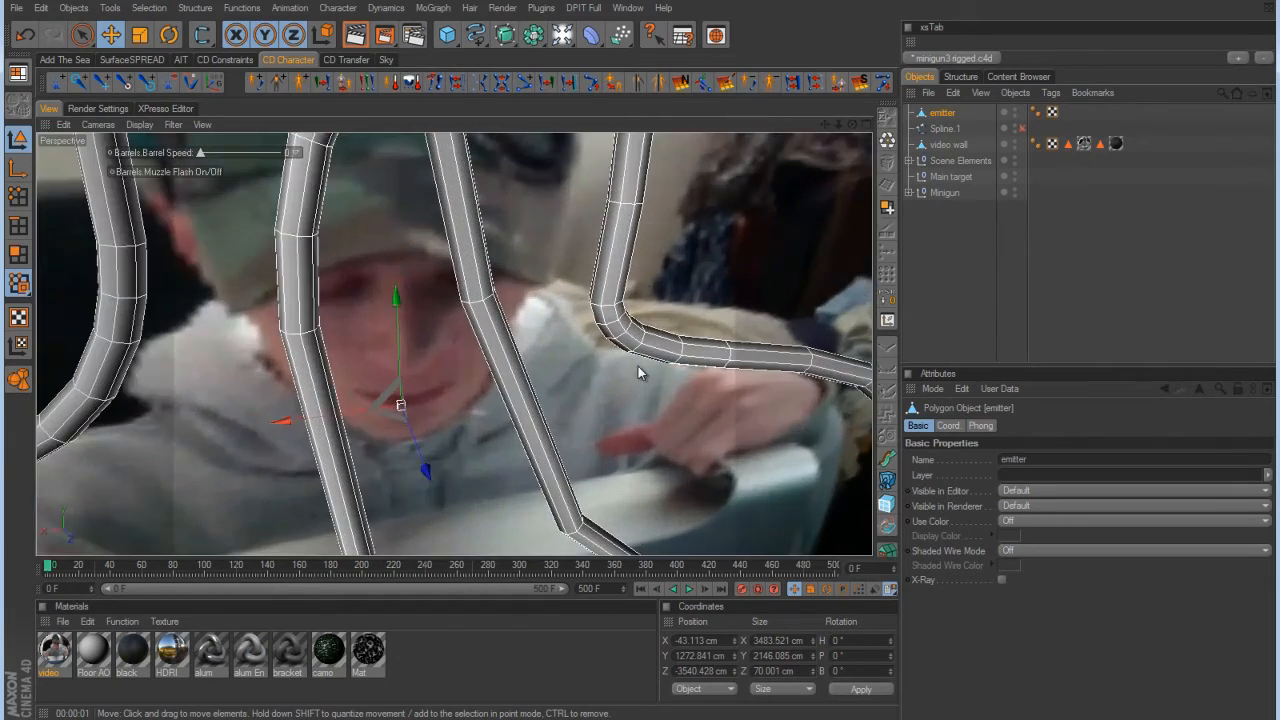
{"action": "left_click_drag", "start_coordinate": [638, 366], "coordinate": [666, 316], "text": "alt"}
{"action": "left_click_drag", "start_coordinate": [509, 417], "coordinate": [462, 410]}
{"action": "right_click_drag", "start_coordinate": [640, 361], "coordinate": [634, 361], "text": "alt"}
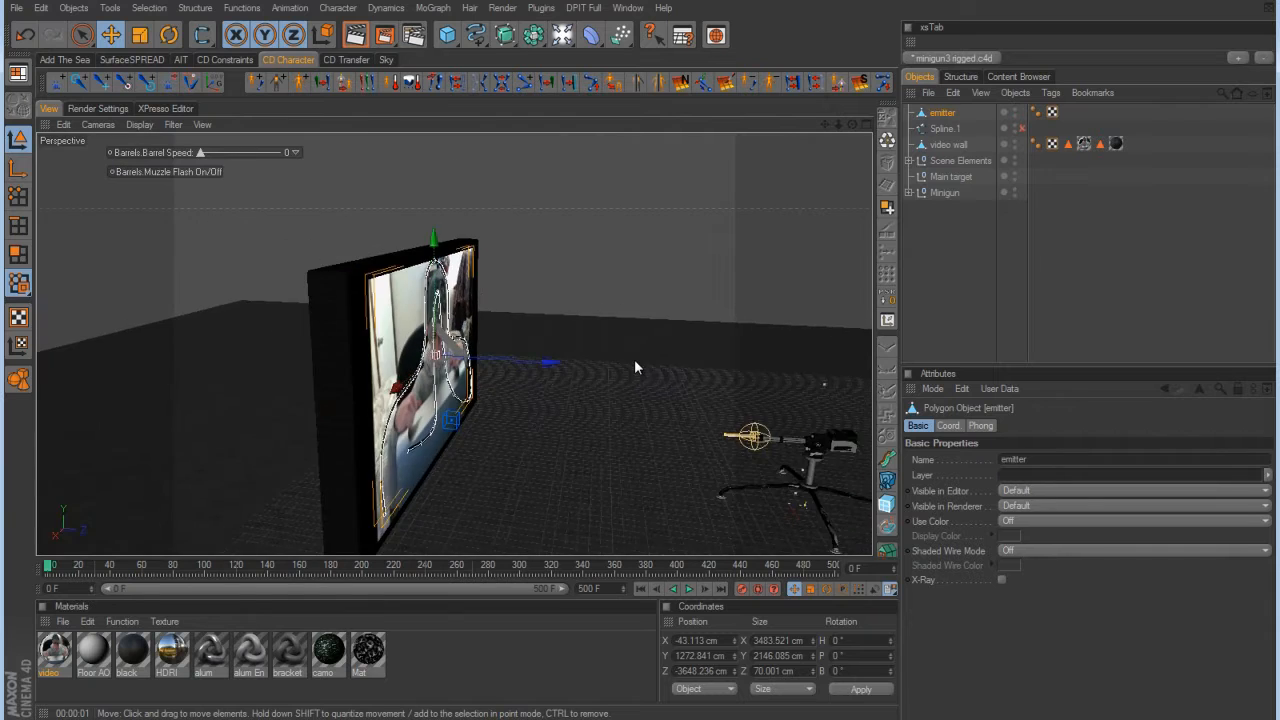
{"action": "left_click_drag", "start_coordinate": [634, 361], "coordinate": [649, 305], "text": "alt"}
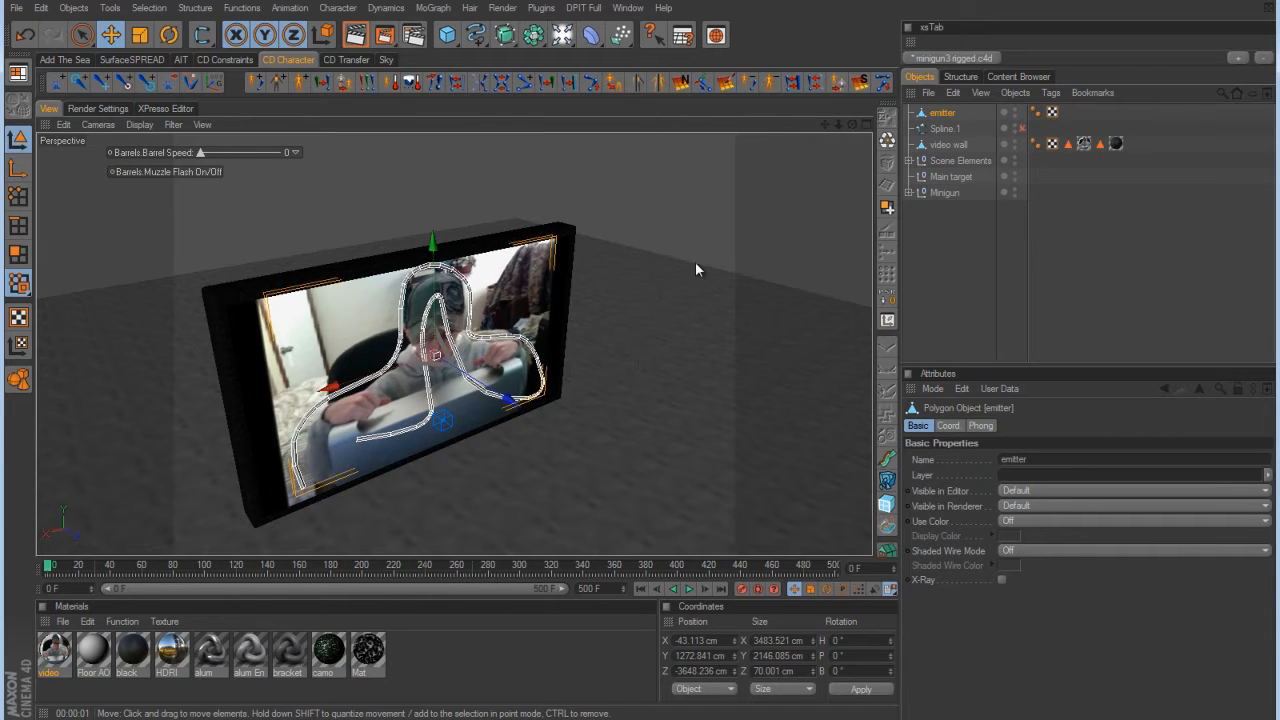
Add the TP Volume Emitter preset from the Thinking Particles Emitter presets to the scene.
{"action": "left_click", "coordinate": [1017, 78]}
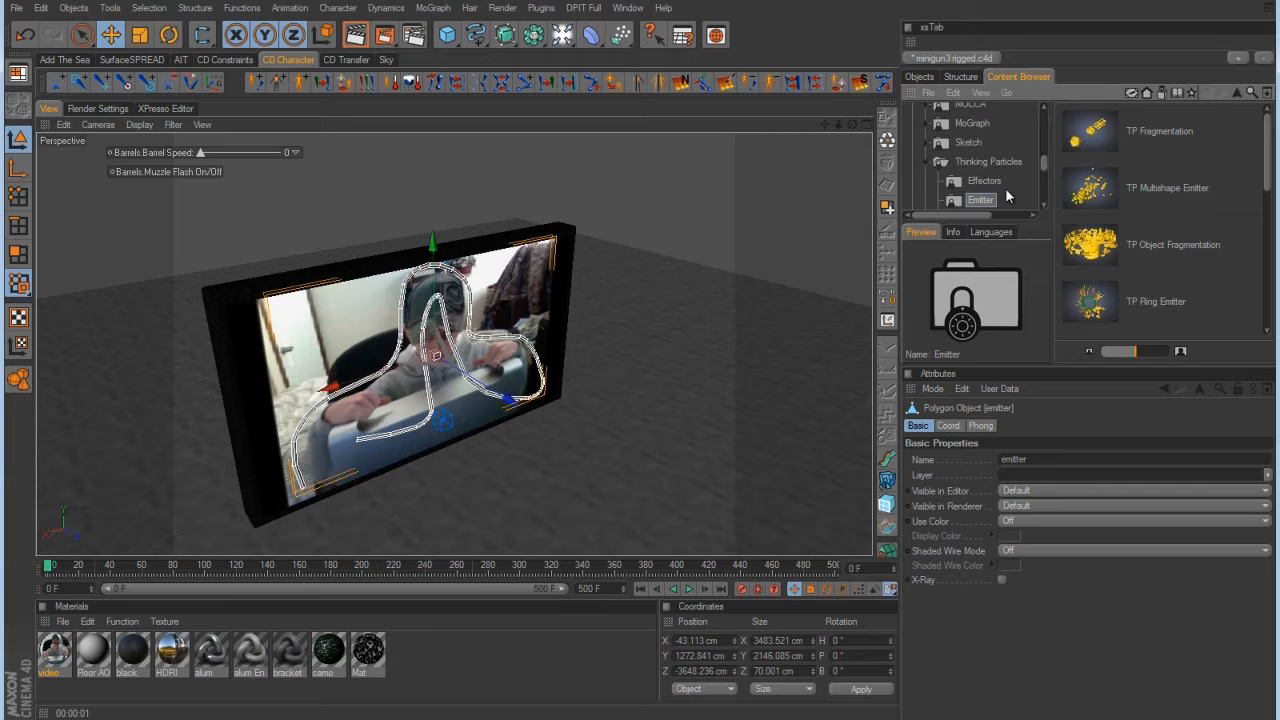
{"action": "left_click_drag", "start_coordinate": [1273, 171], "coordinate": [1274, 330]}
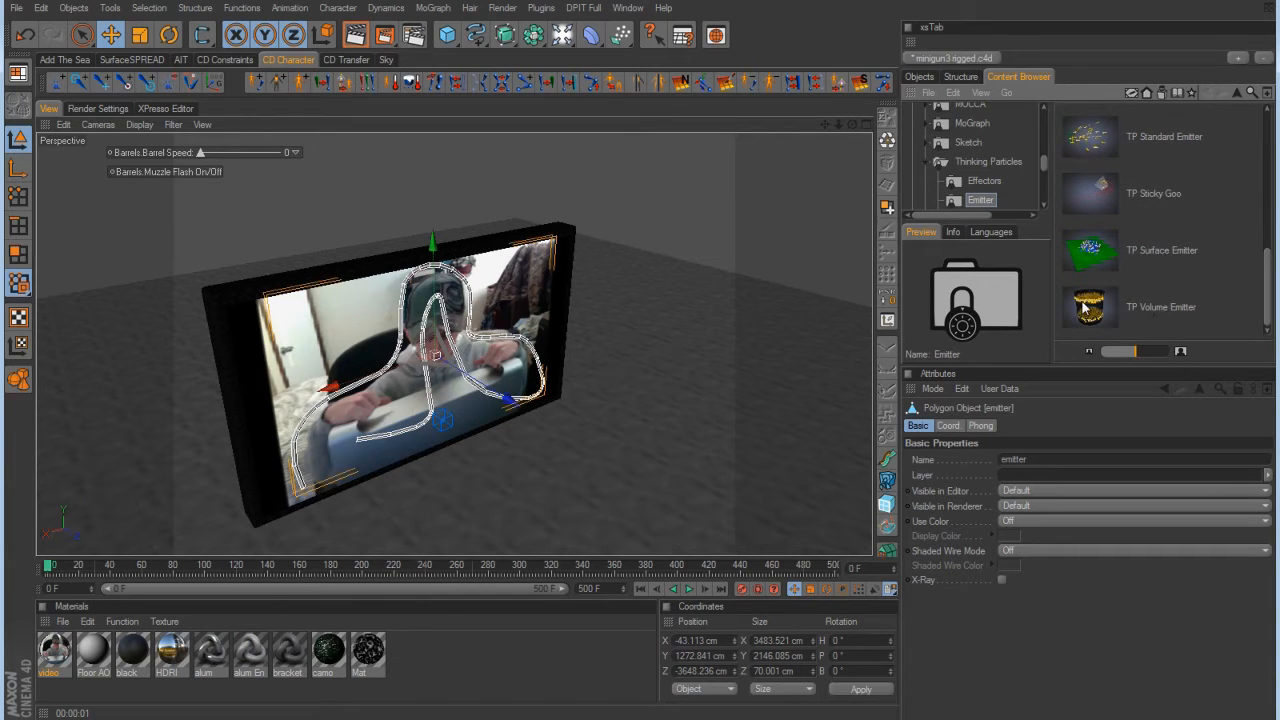
{"action": "double_click", "coordinate": [1161, 303]}
{"action": "left_click", "coordinate": [920, 77]}
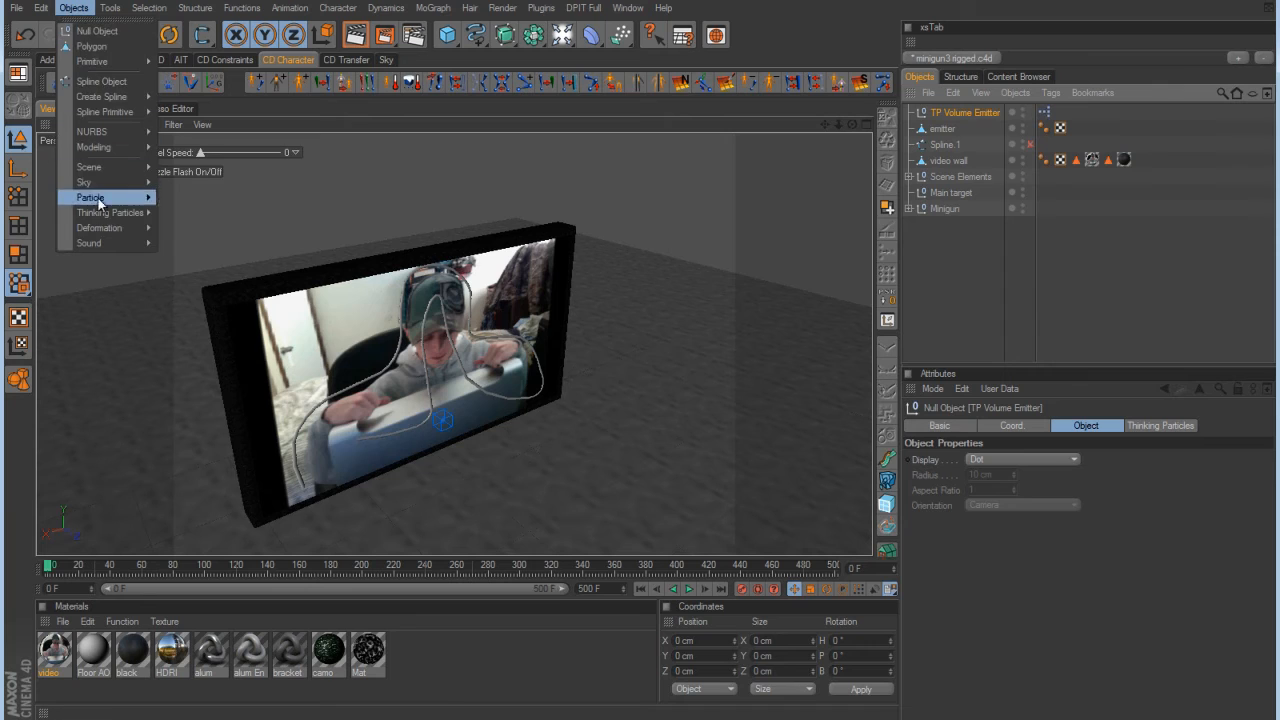
Open the Thinking Particles settings and enlarge the window to show the particle groups under All.
{"action": "mouse_move", "coordinate": [110, 212]}
{"action": "left_click", "coordinate": [219, 232]}
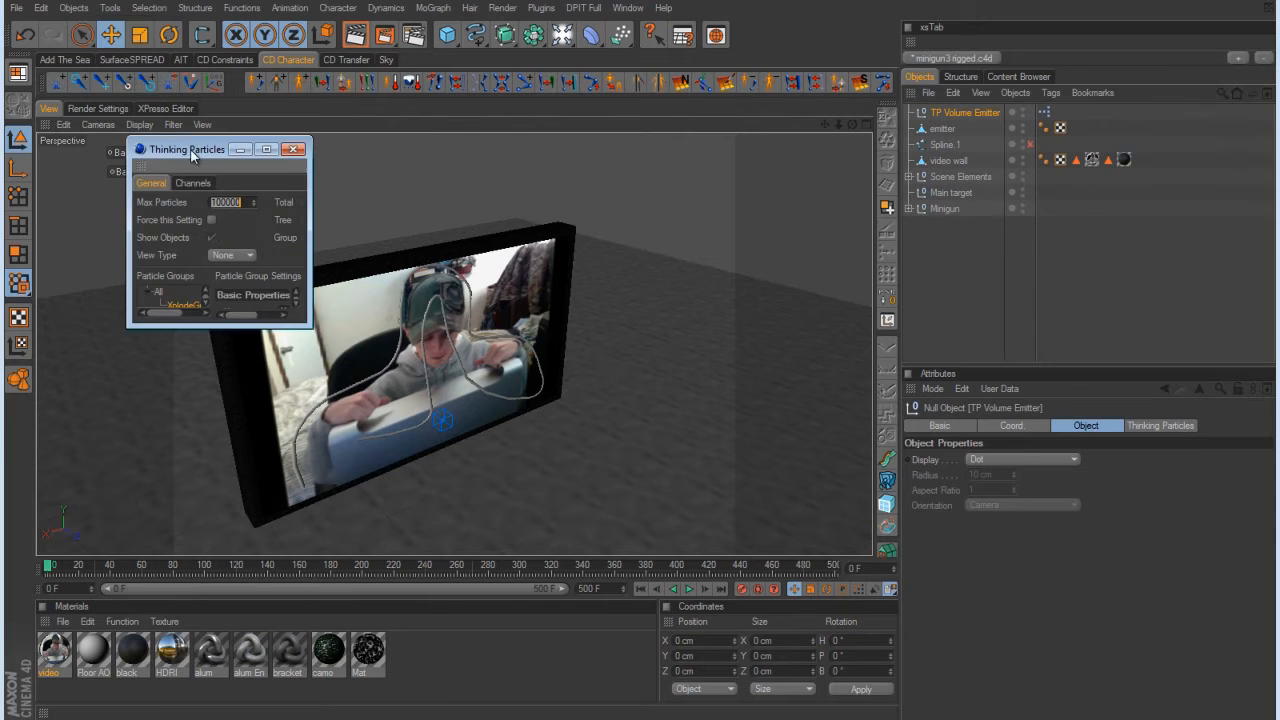
{"action": "left_click_drag", "start_coordinate": [195, 150], "coordinate": [151, 174]}
{"action": "left_click_drag", "start_coordinate": [269, 352], "coordinate": [412, 468]}
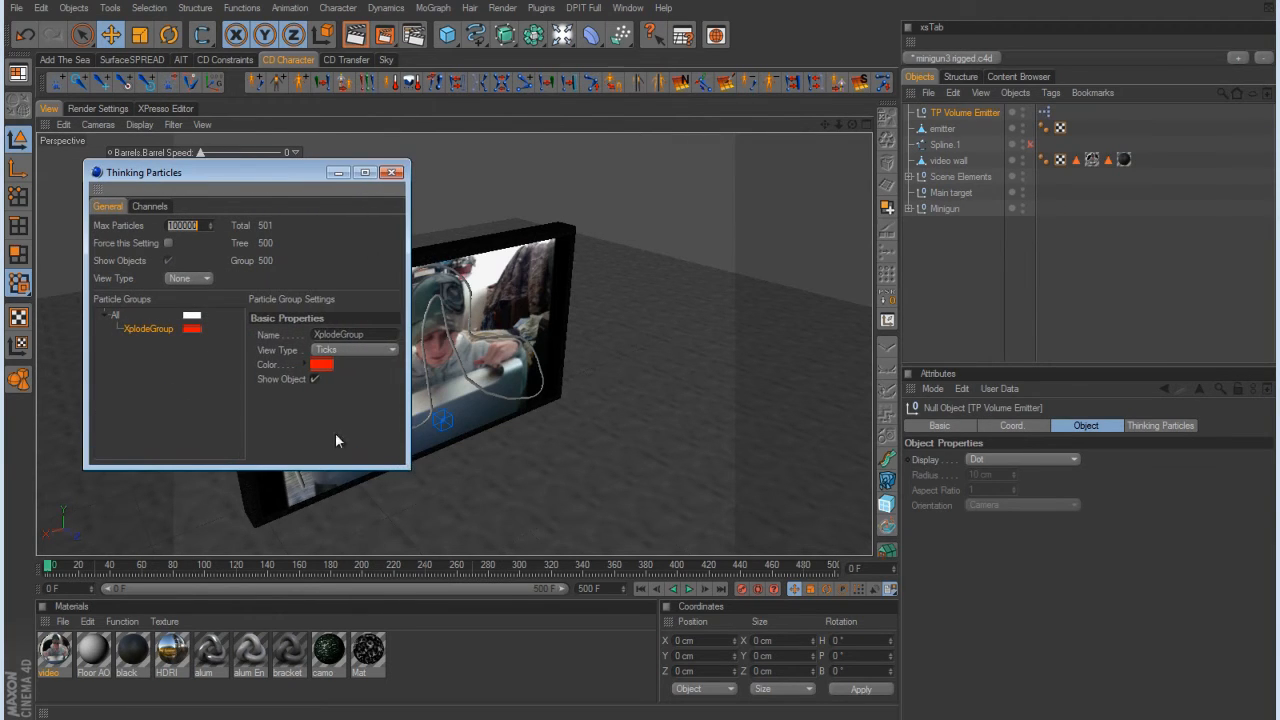
{"action": "left_click", "coordinate": [103, 313]}
{"action": "left_click", "coordinate": [105, 314]}
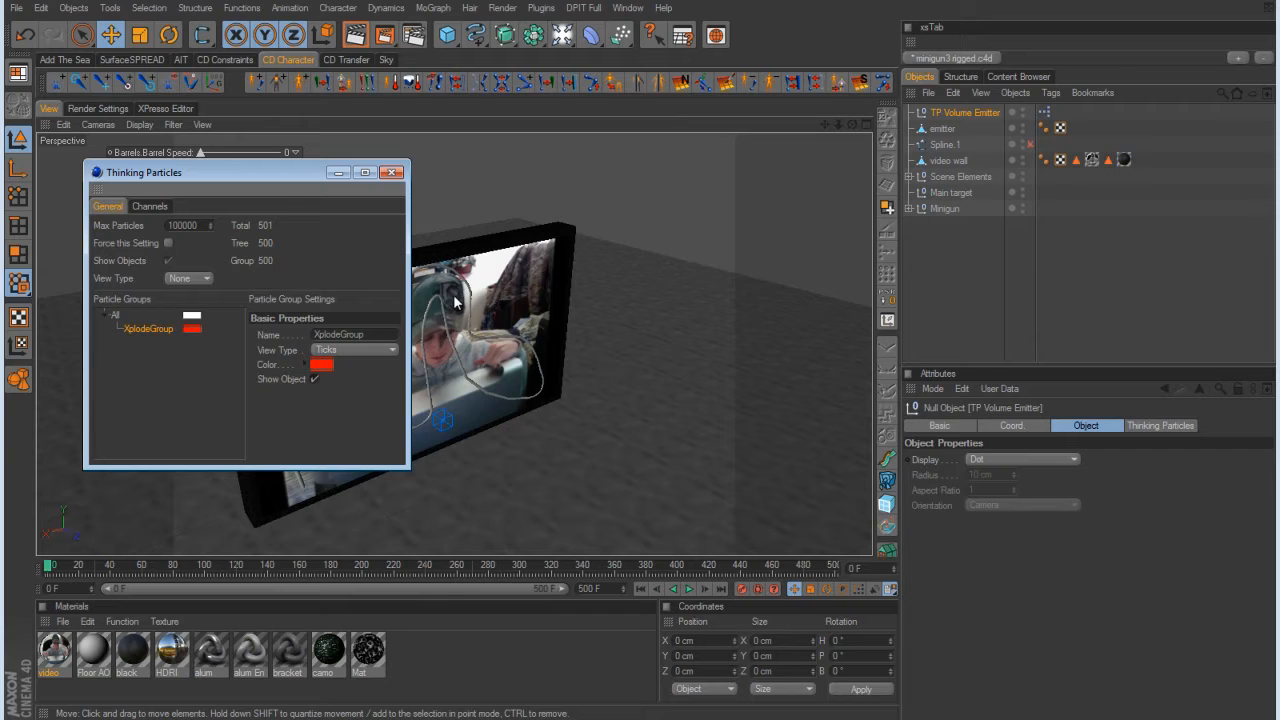
Open the Xplode plugin and arrange its window and the Thinking Particles window clear of the emitter's object settings.
{"action": "left_click", "coordinate": [886, 481]}
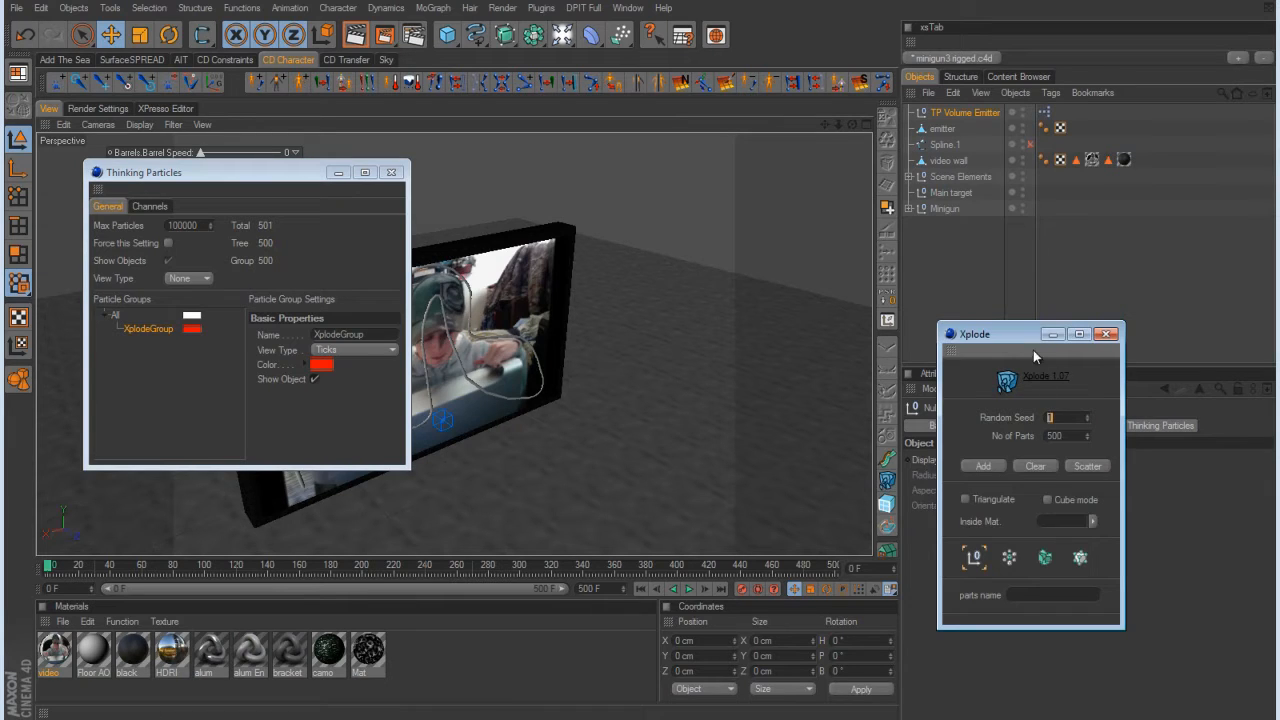
{"action": "left_click_drag", "start_coordinate": [1023, 340], "coordinate": [742, 265]}
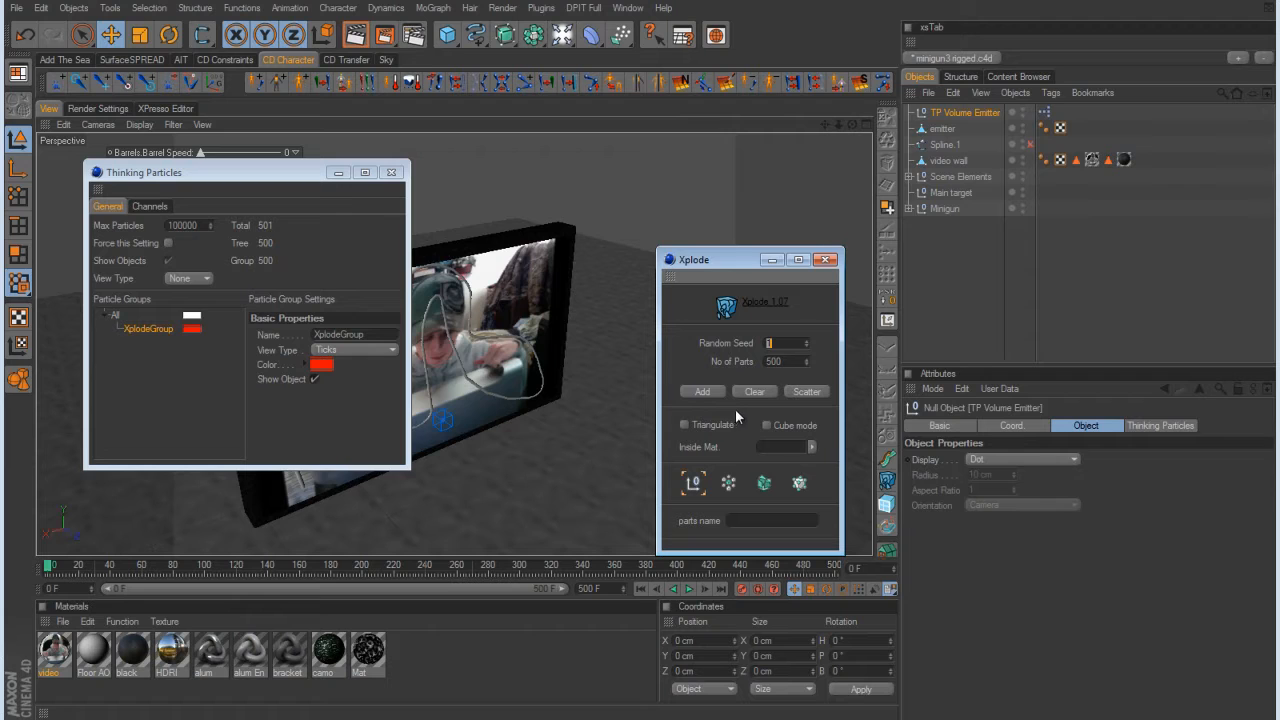
{"action": "left_click_drag", "start_coordinate": [322, 176], "coordinate": [283, 44]}
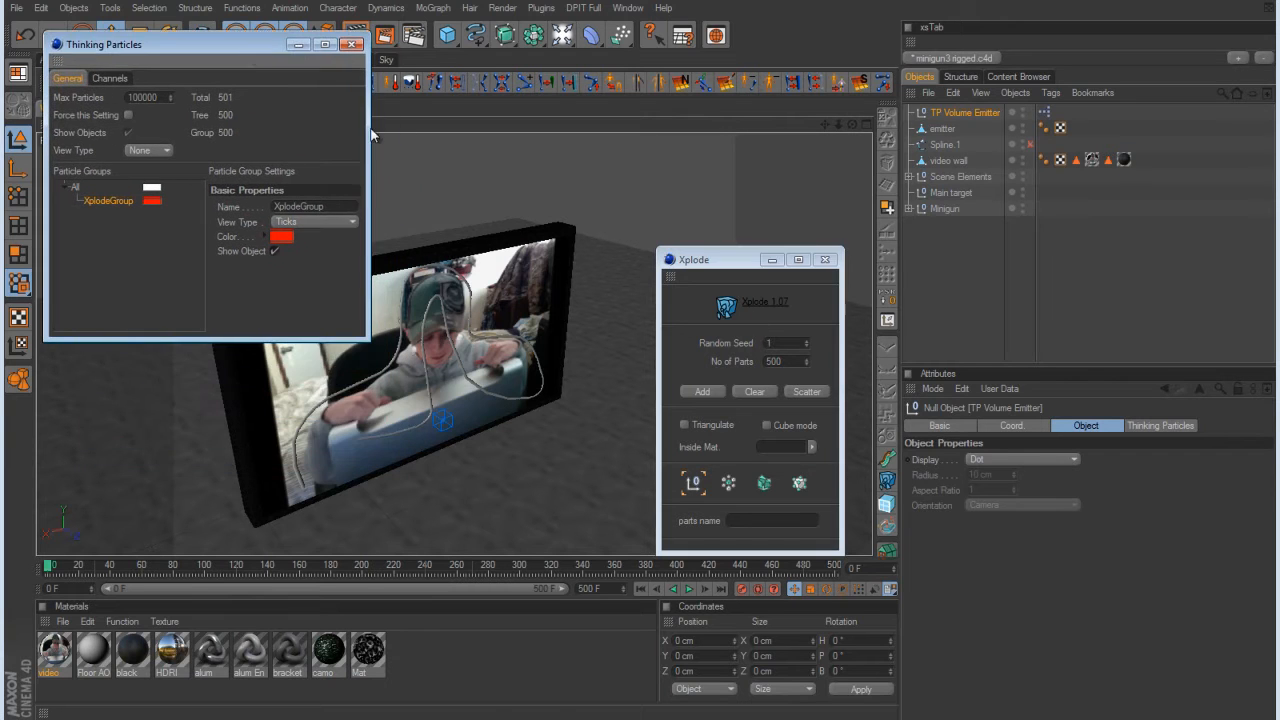
{"action": "left_click_drag", "start_coordinate": [722, 268], "coordinate": [148, 383]}
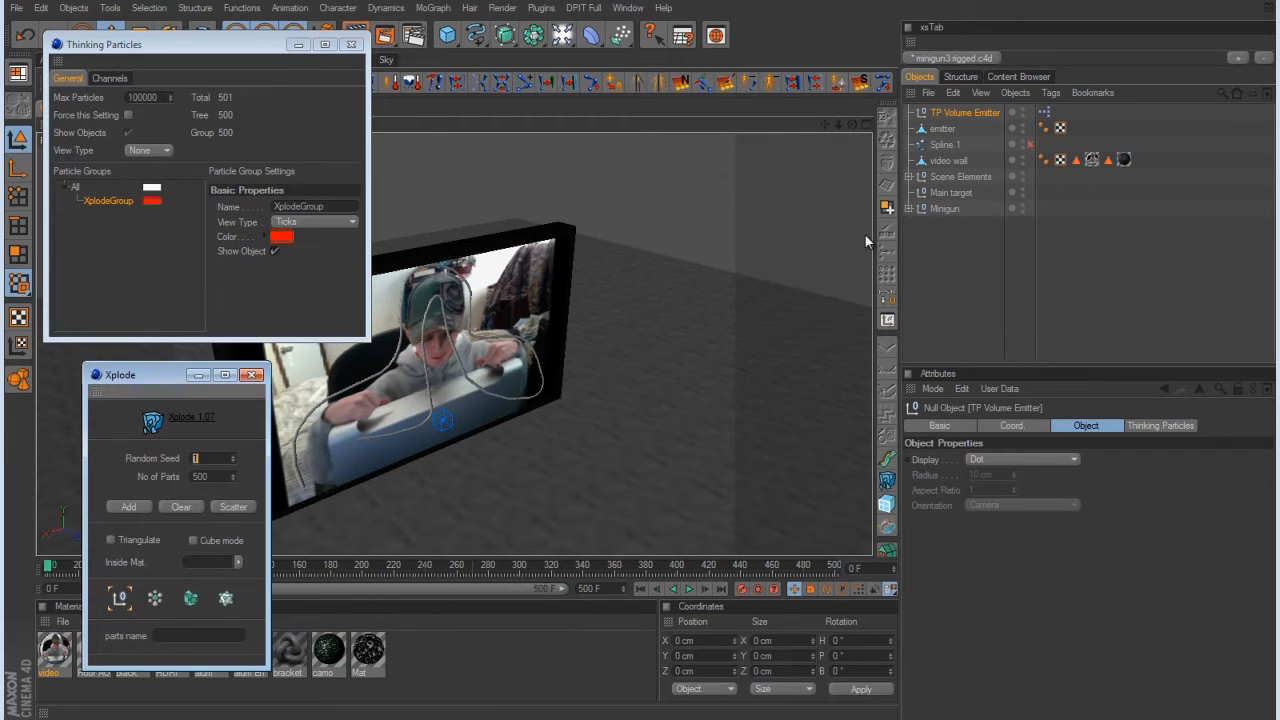
Assign XplodeGroup as the TP Volume Emitter's particle group and emitter as its polygon object, then close the Thinking Particles settings.
{"action": "left_click", "coordinate": [986, 112]}
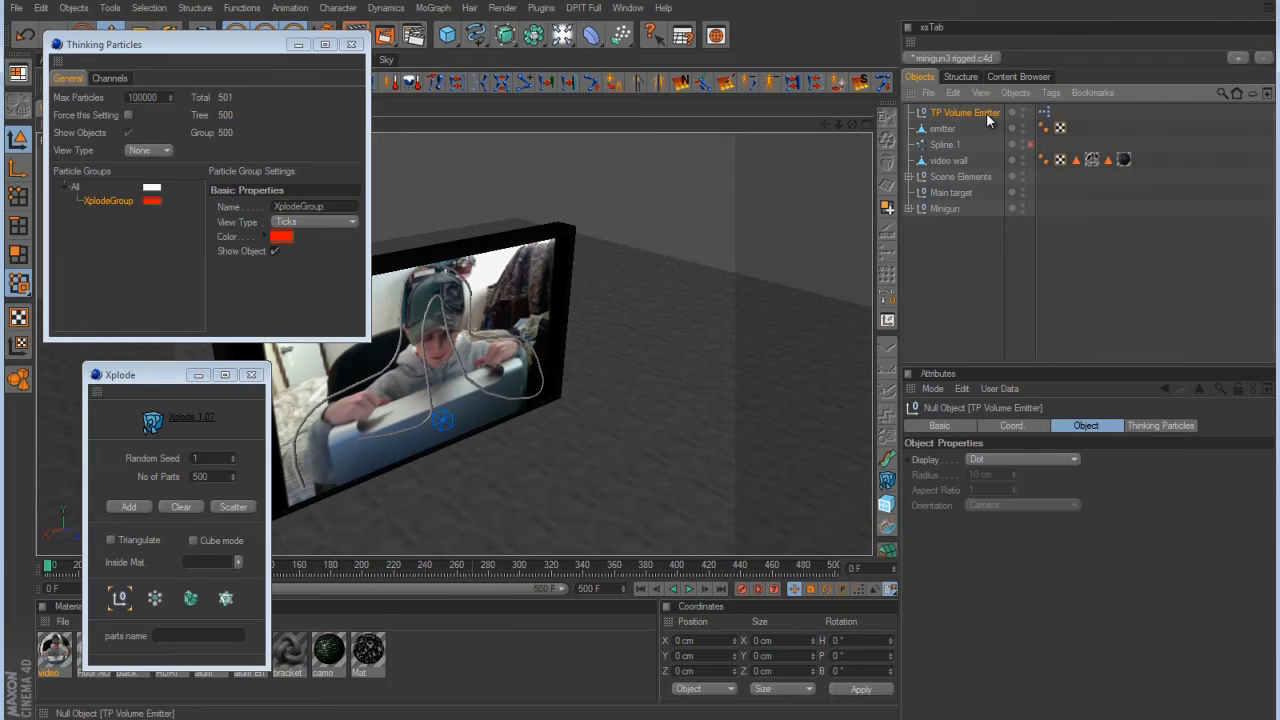
{"action": "left_click", "coordinate": [1166, 425]}
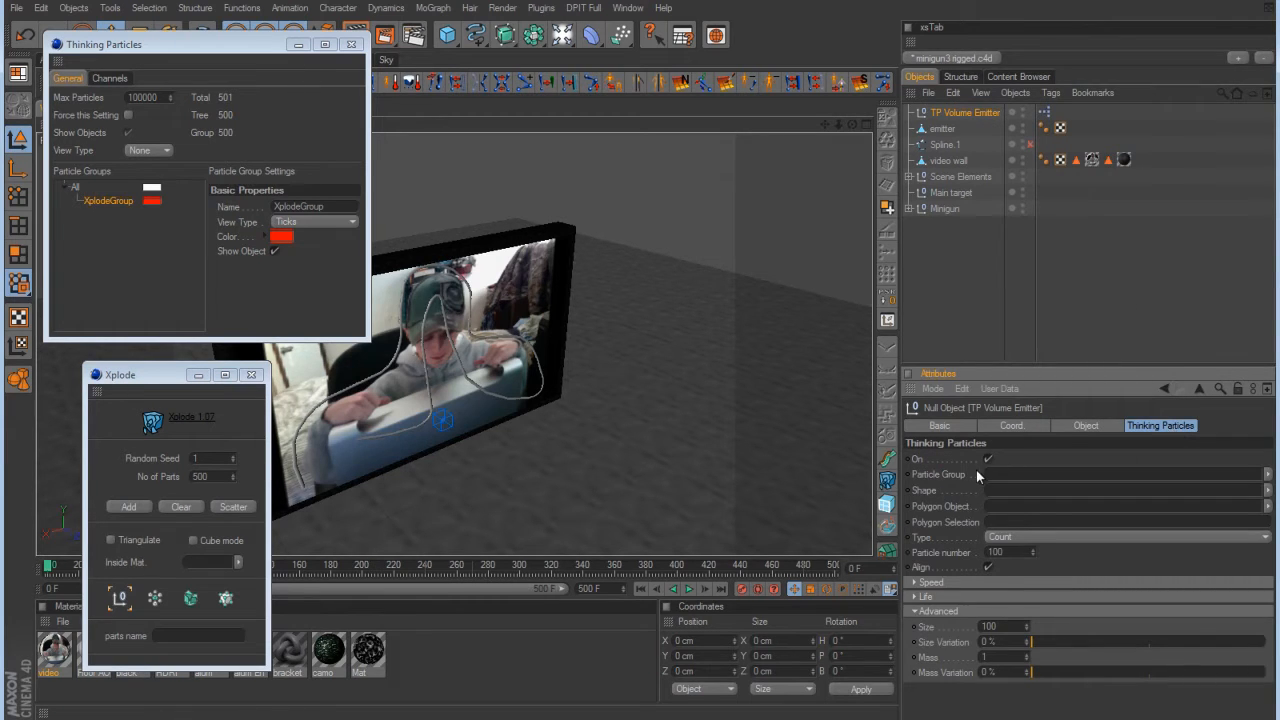
{"action": "left_click", "coordinate": [98, 203]}
{"action": "left_click_drag", "start_coordinate": [98, 203], "coordinate": [993, 476]}
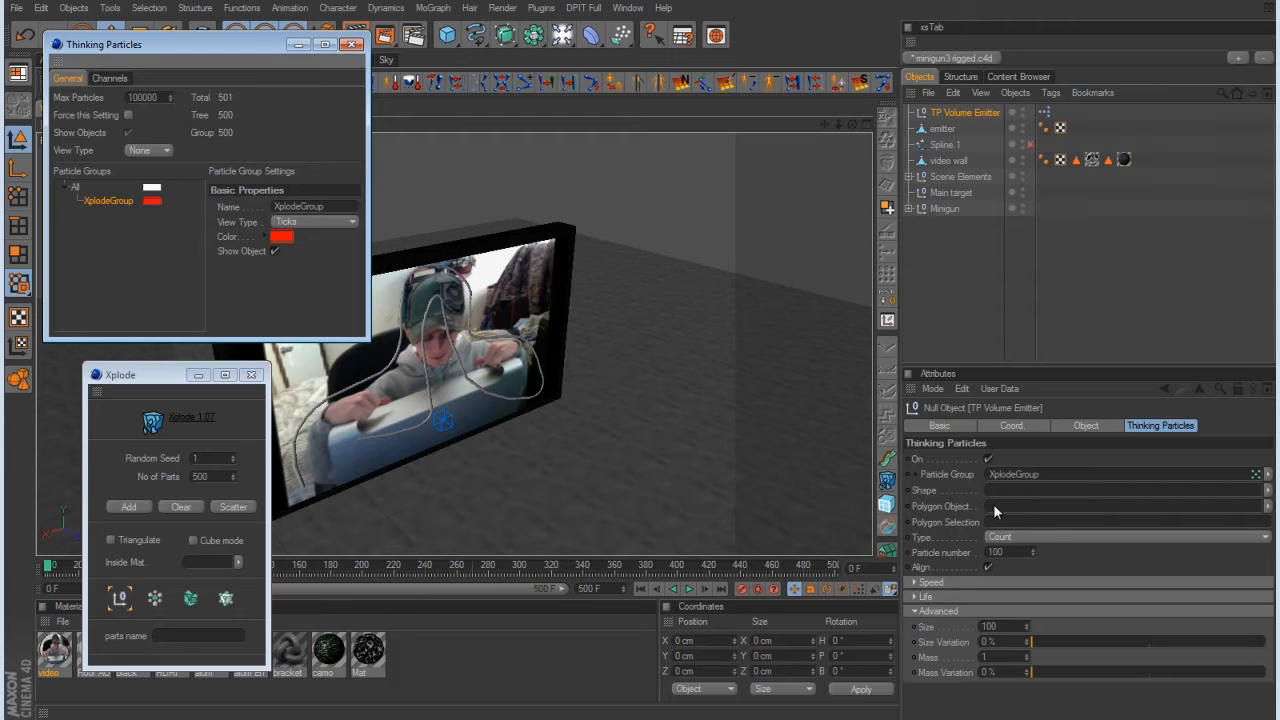
{"action": "left_click_drag", "start_coordinate": [945, 128], "coordinate": [998, 512]}
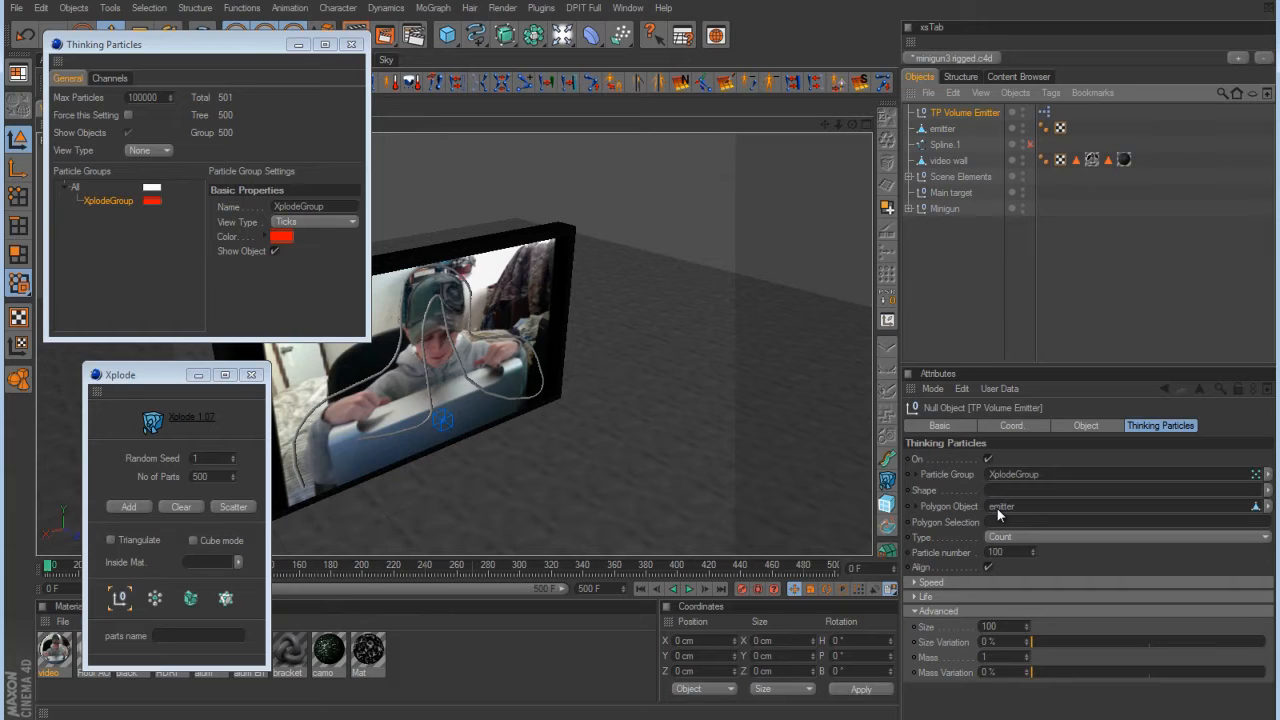
{"action": "left_click", "coordinate": [351, 44]}
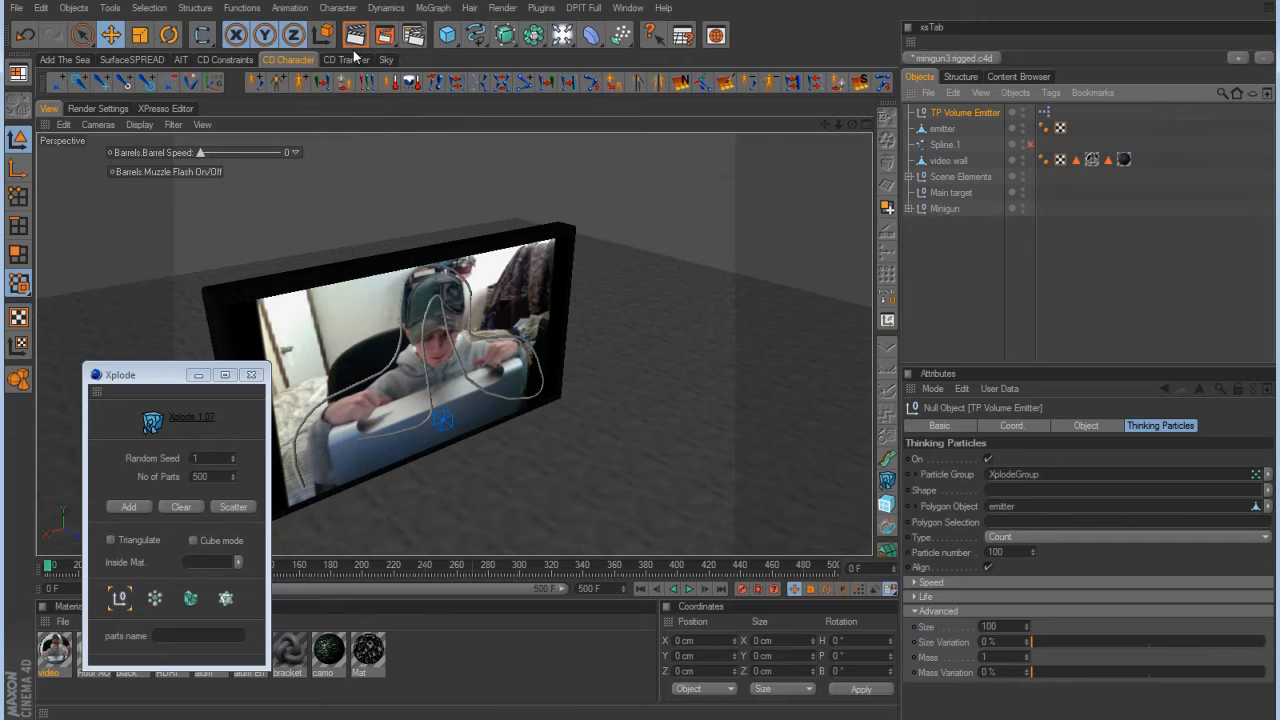
Move the Xplode window clear of the video wall, preview the particle emission by playing the animation, and return to the start.
{"action": "double_click", "coordinate": [167, 380]}
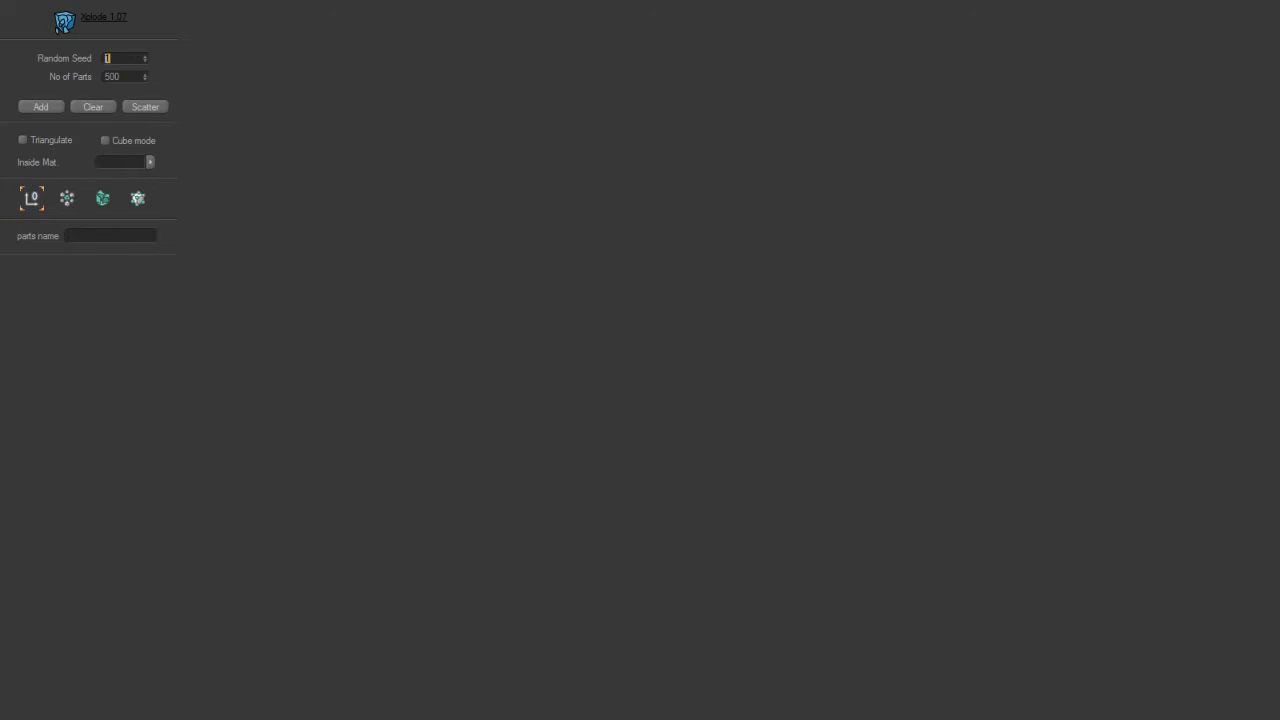
{"action": "left_click", "coordinate": [1228, 1]}
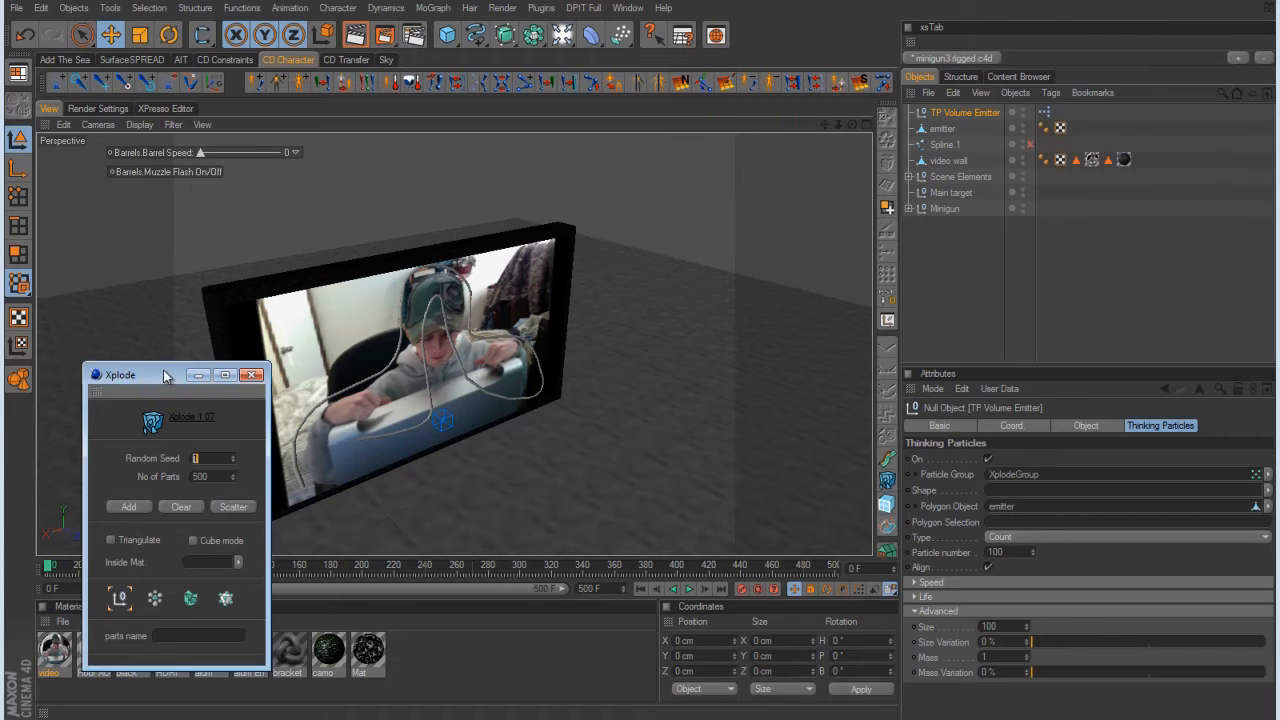
{"action": "left_click_drag", "start_coordinate": [165, 375], "coordinate": [91, 270]}
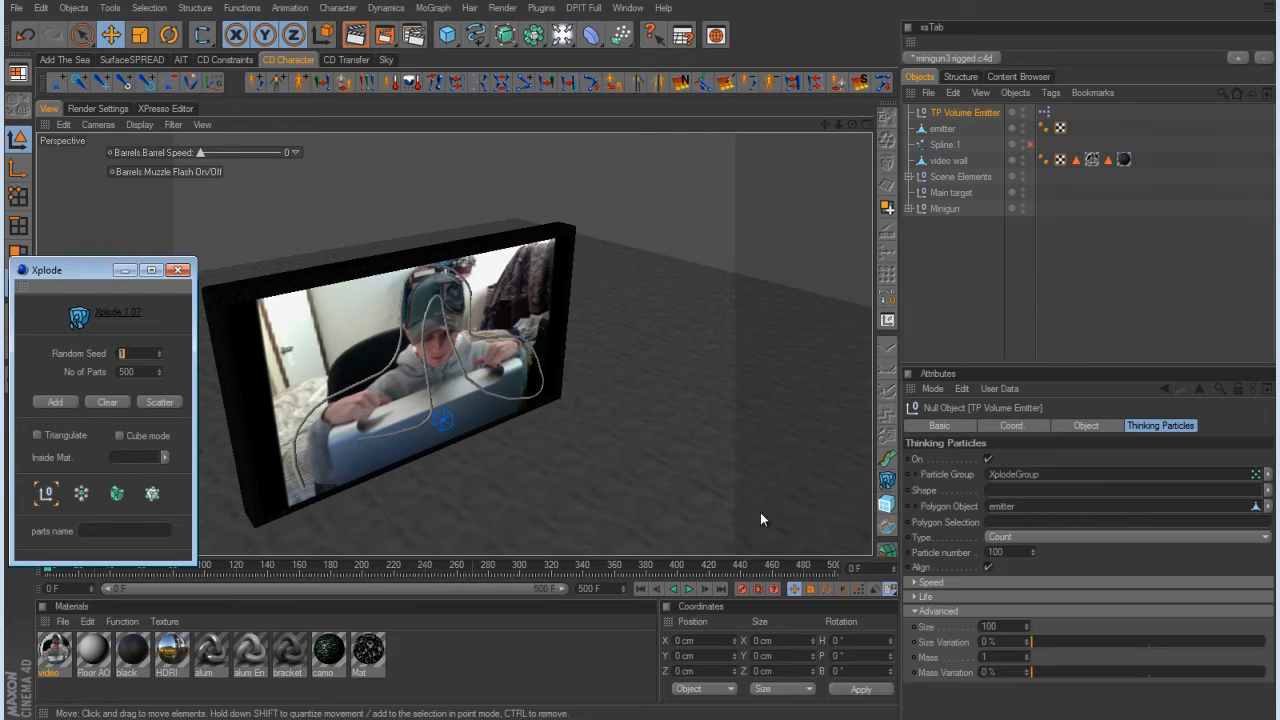
{"action": "left_click", "coordinate": [689, 590]}
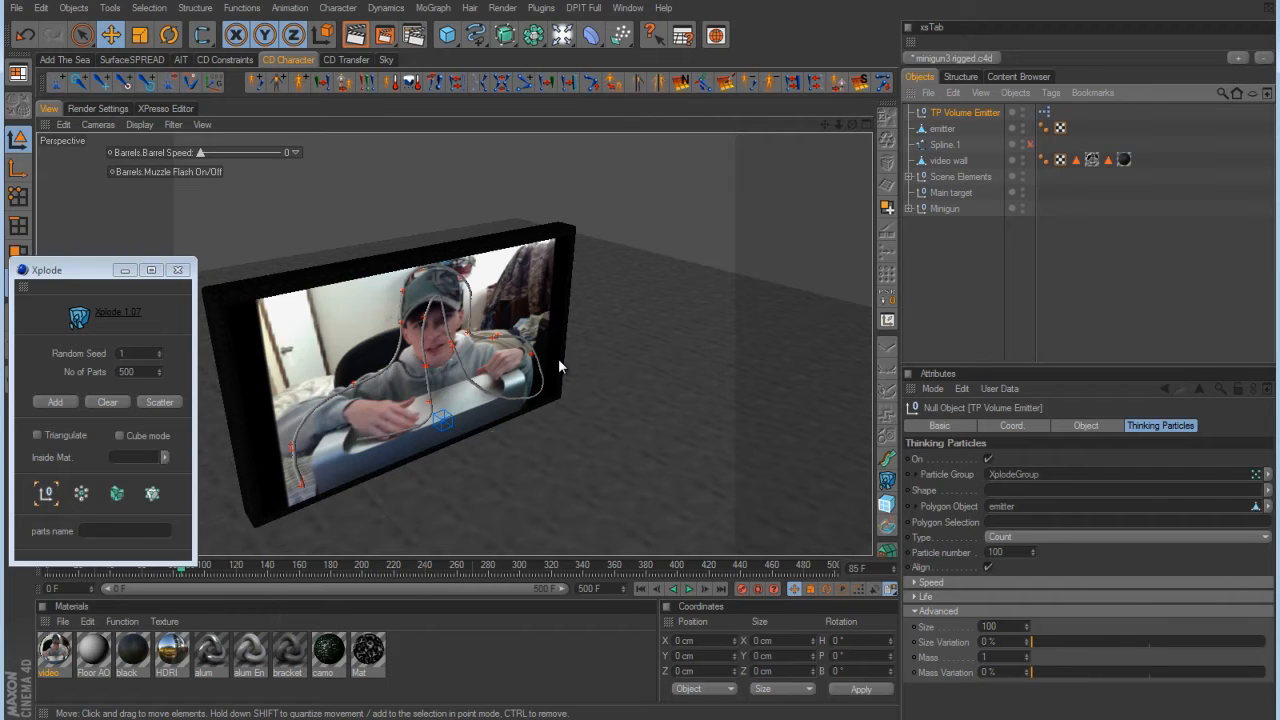
{"action": "left_click", "coordinate": [642, 589]}
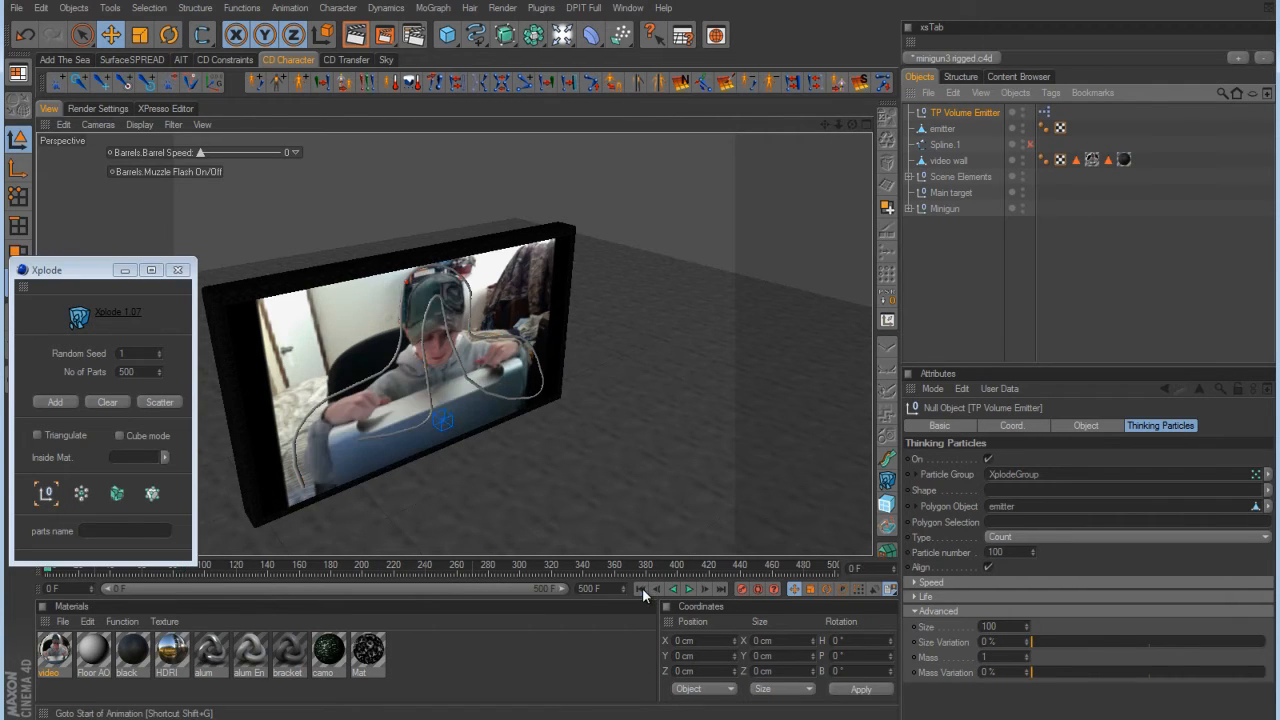
Set the TP Volume Emitter's emission type to Shot and play the animation to preview the particles.
{"action": "left_click", "coordinate": [915, 582]}
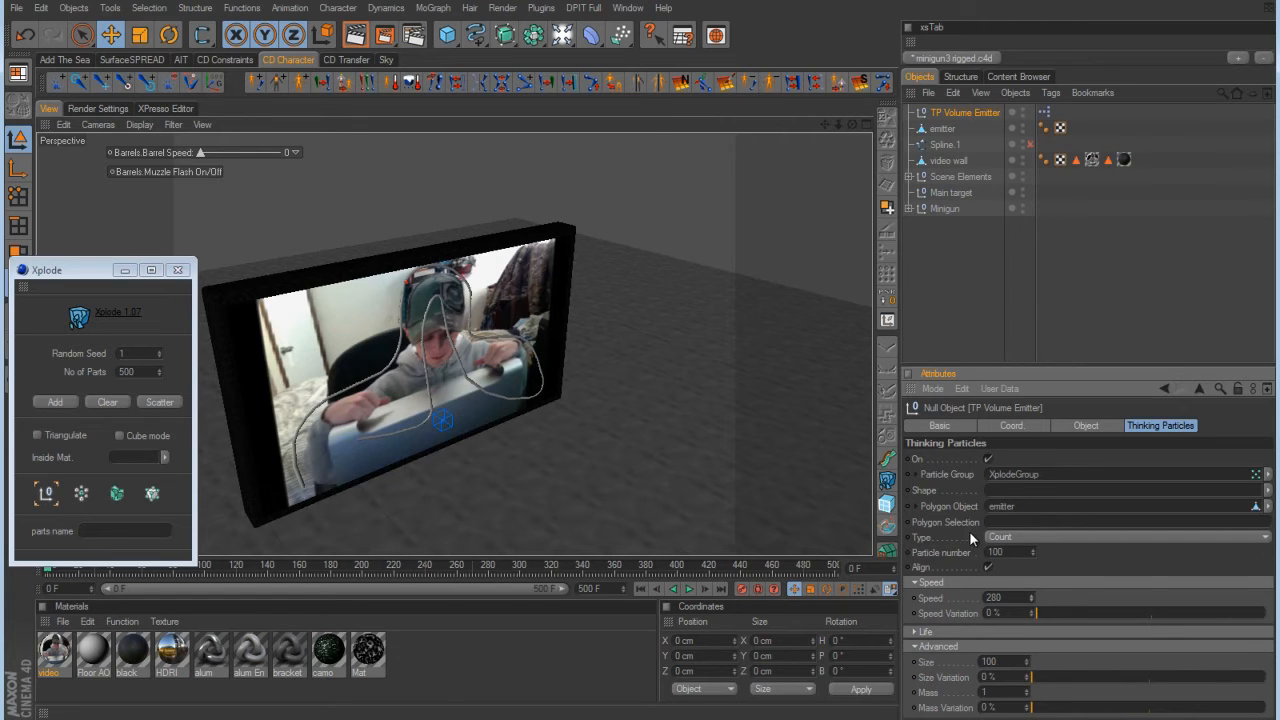
{"action": "left_click", "coordinate": [1001, 540]}
{"action": "left_click", "coordinate": [1003, 582]}
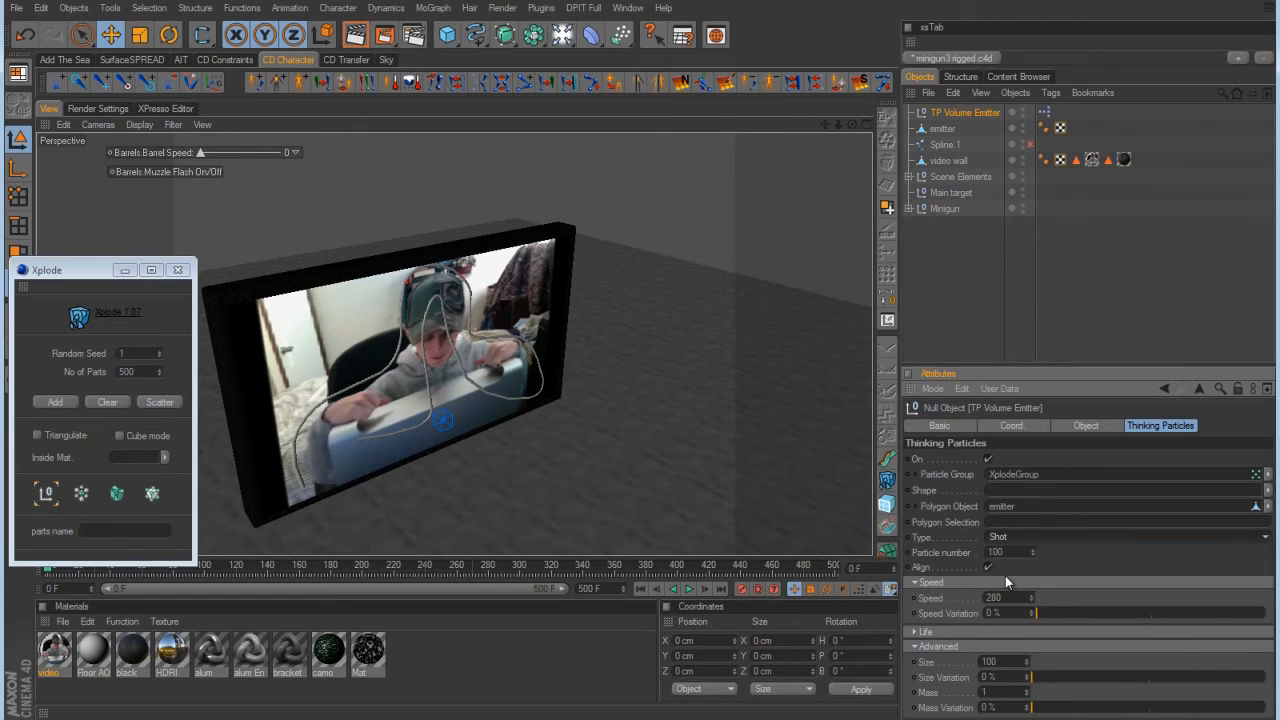
{"action": "left_click", "coordinate": [689, 587]}
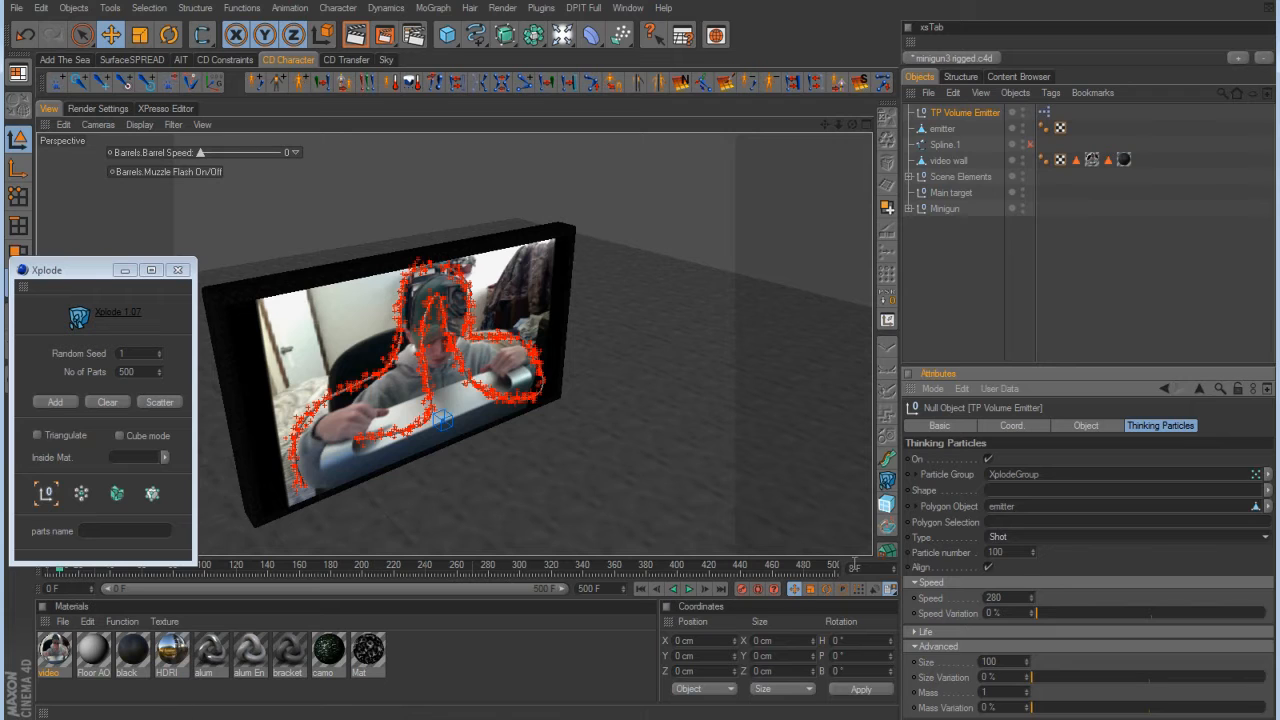
Set the Xplode number of parts to 45 and add the fracture points to the video wall.
{"action": "left_click", "coordinate": [695, 416]}
{"action": "left_click_drag", "start_coordinate": [695, 416], "coordinate": [641, 360], "text": "alt"}
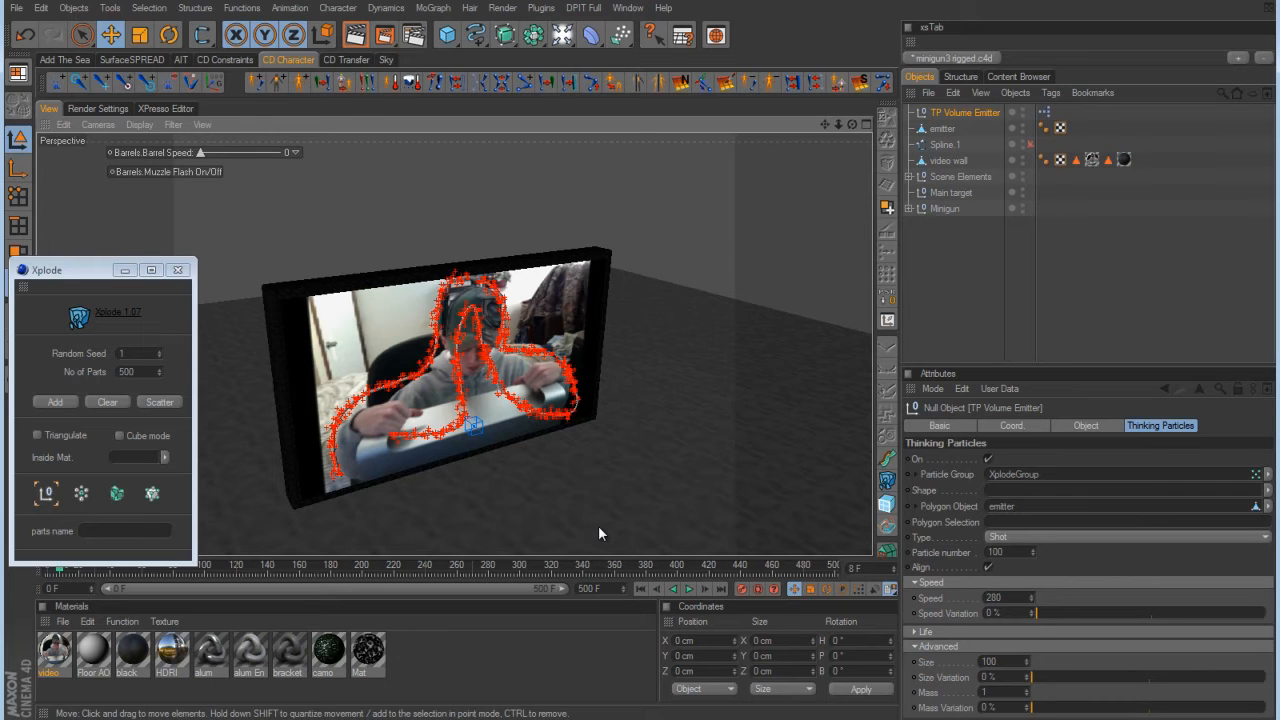
{"action": "left_click_drag", "start_coordinate": [76, 270], "coordinate": [707, 309]}
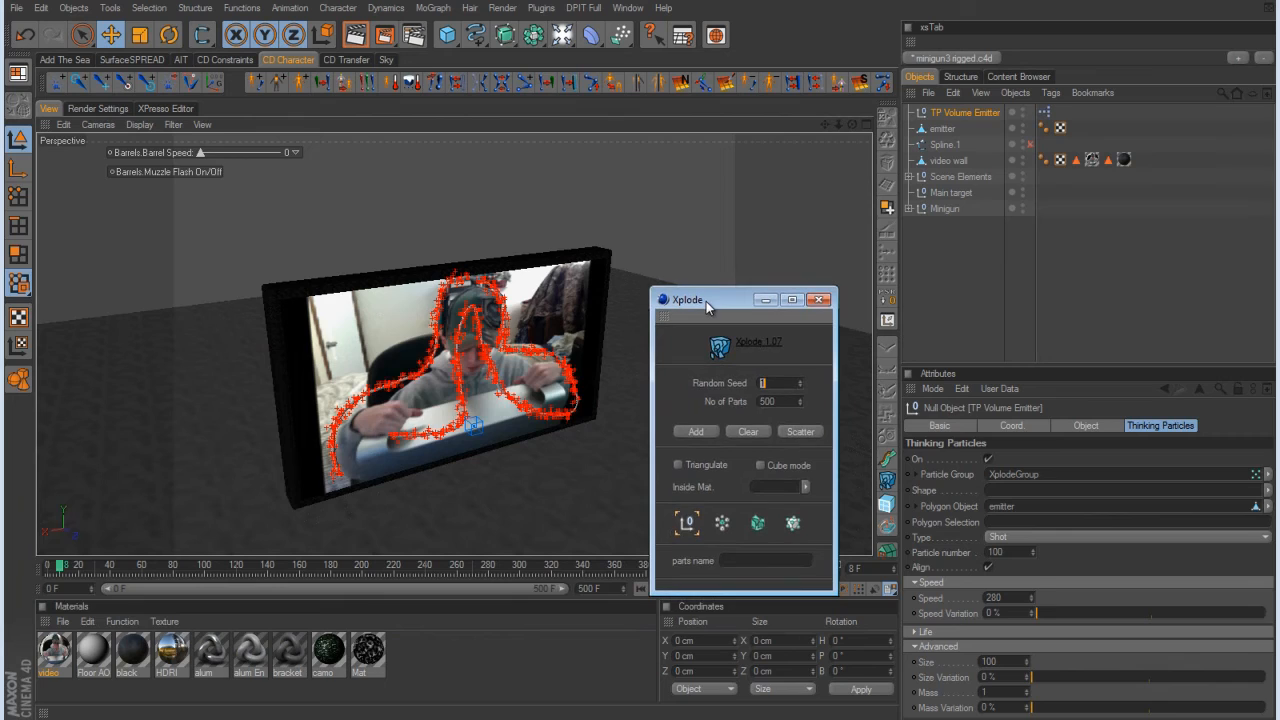
{"action": "left_click", "coordinate": [786, 403]}
{"action": "type", "text": "45"}
{"action": "left_click", "coordinate": [948, 162]}
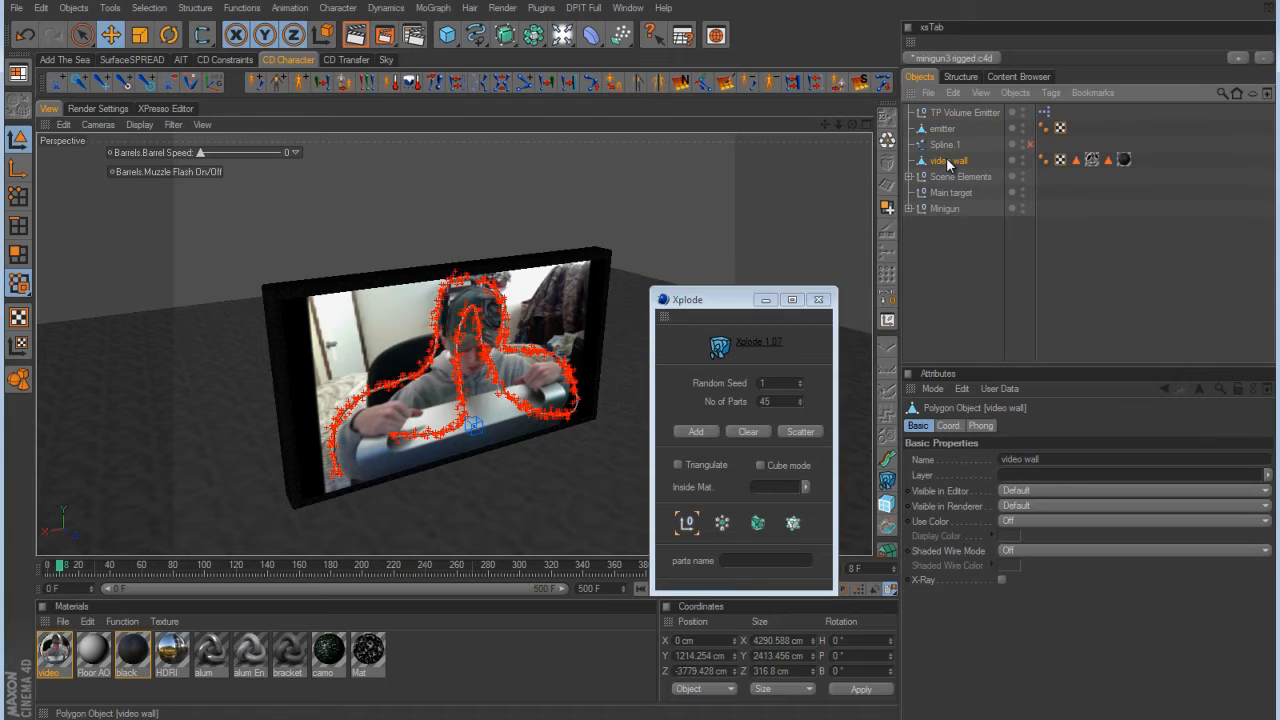
{"action": "left_click", "coordinate": [705, 432]}
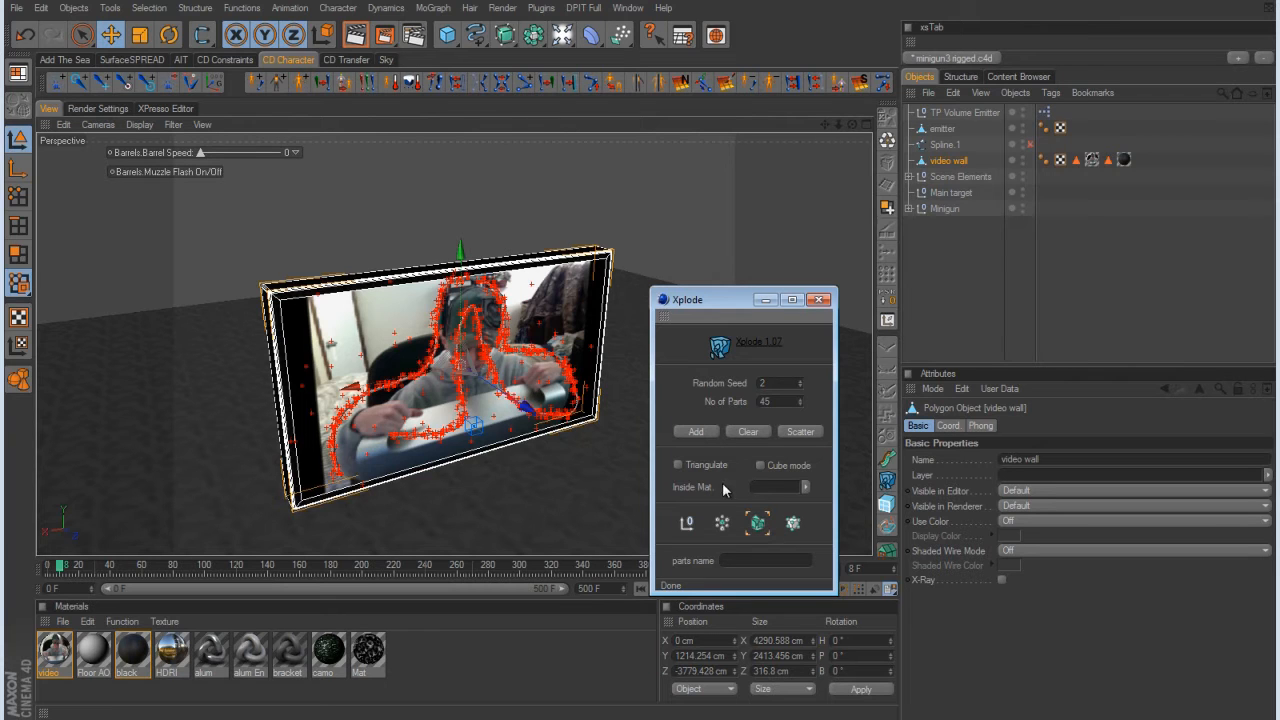
Create a new material that uses ALCC02BUMP.jpg as the texture in both its Color and Diffusion channels.
{"action": "double_click", "coordinate": [417, 656]}
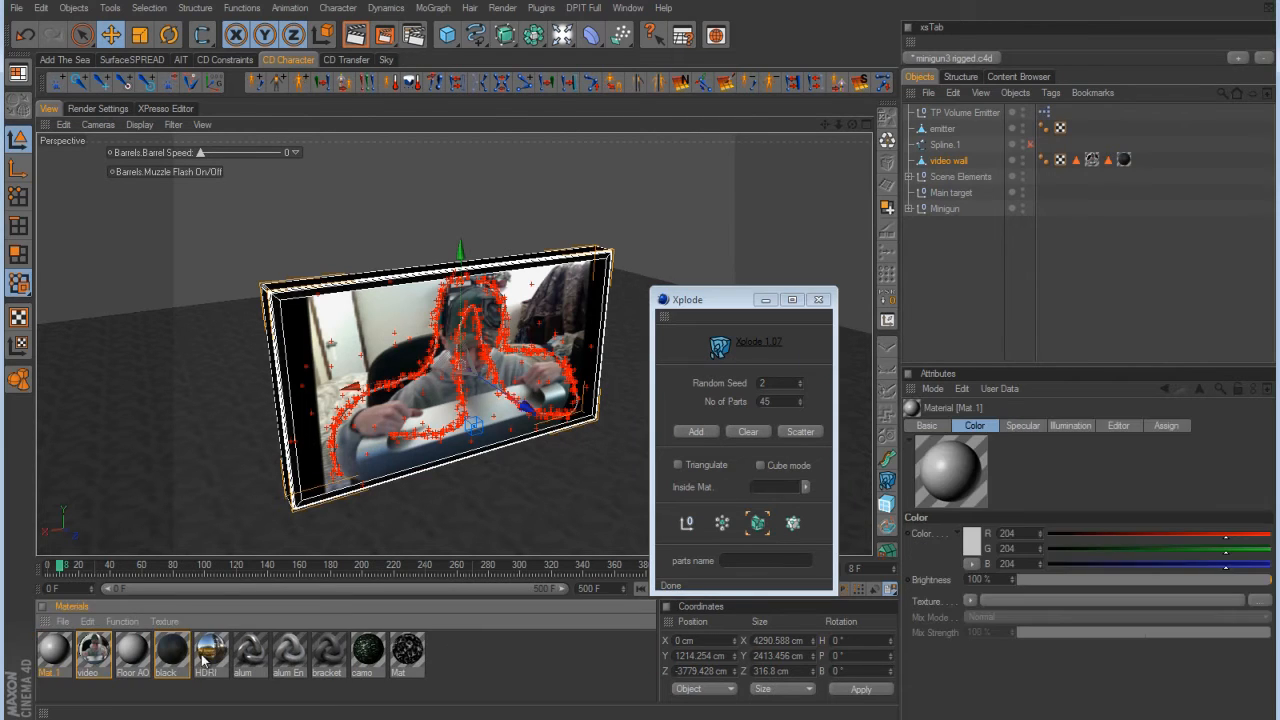
{"action": "double_click", "coordinate": [55, 652]}
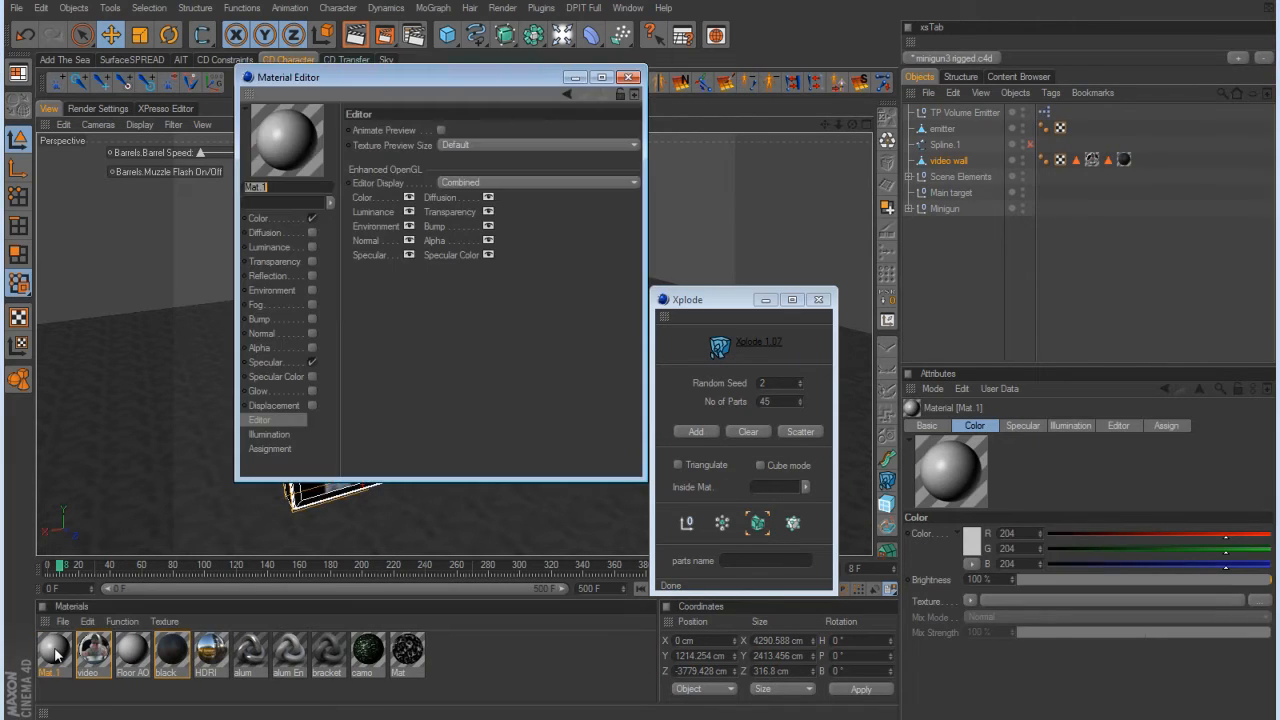
{"action": "left_click", "coordinate": [297, 218]}
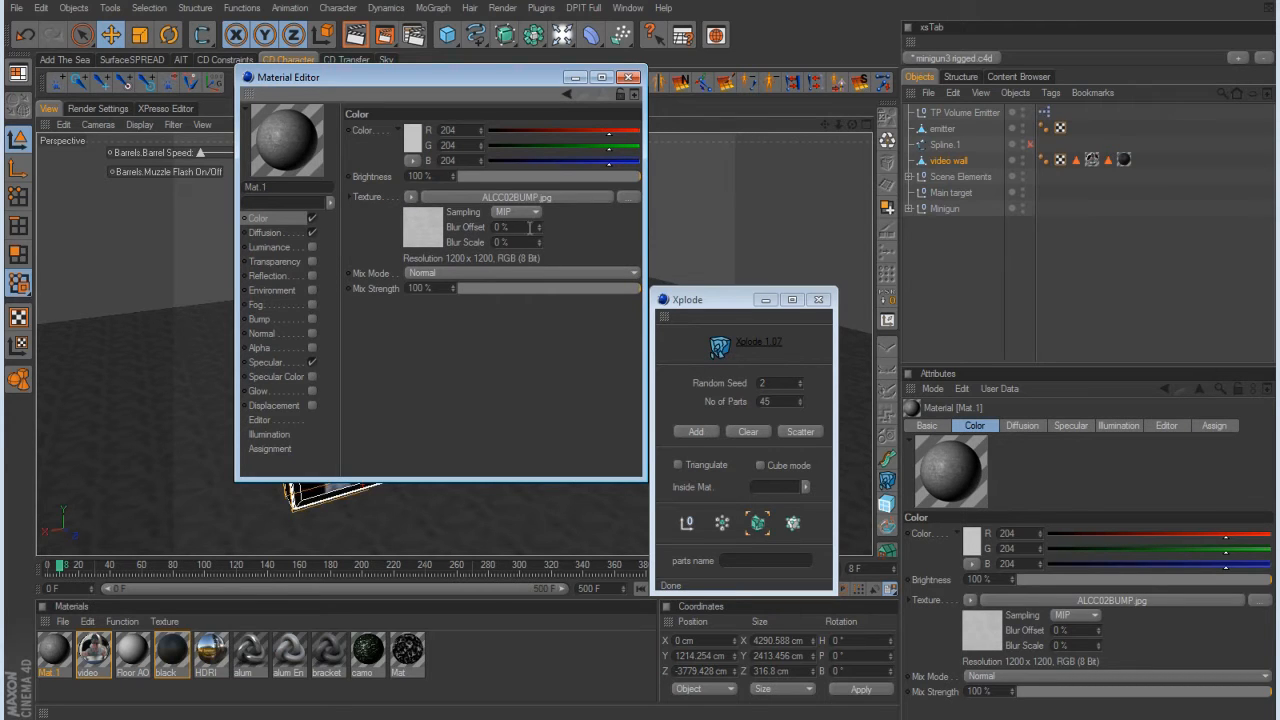
{"action": "left_click", "coordinate": [268, 233]}
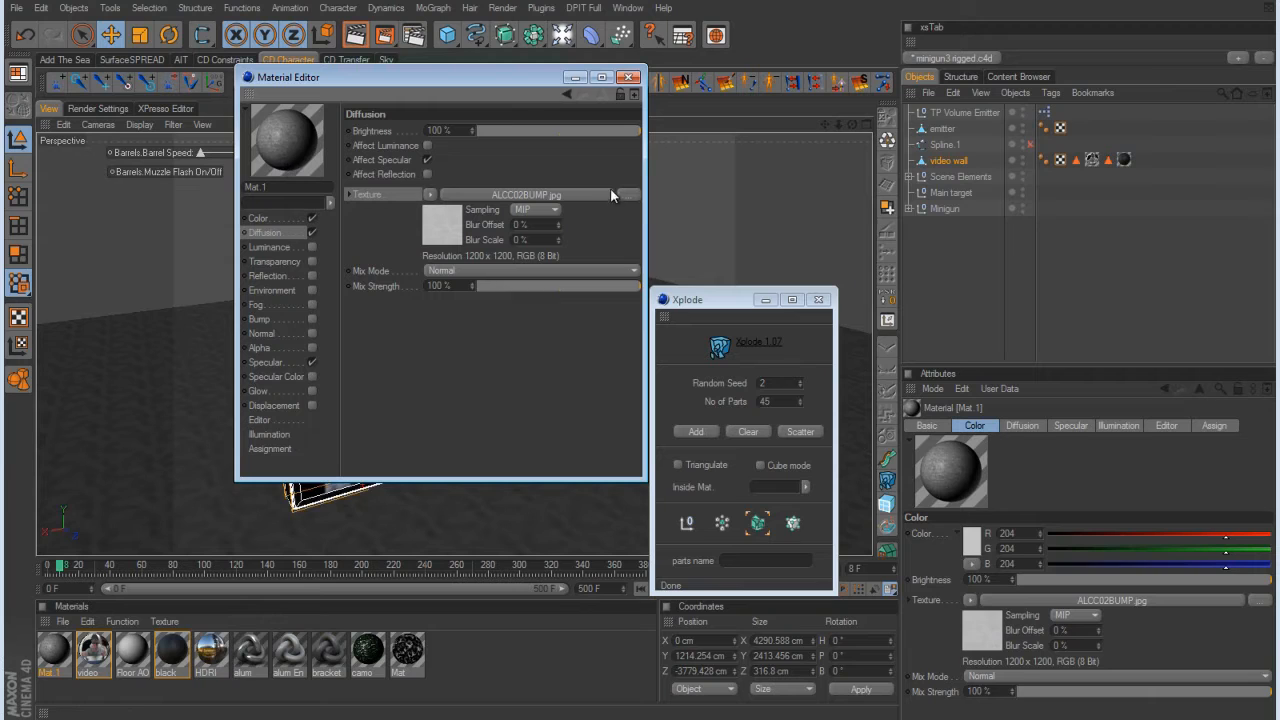
Rename the new material as inside and close its editor.
{"action": "left_click", "coordinate": [287, 186]}
{"action": "type", "text": "inside"}
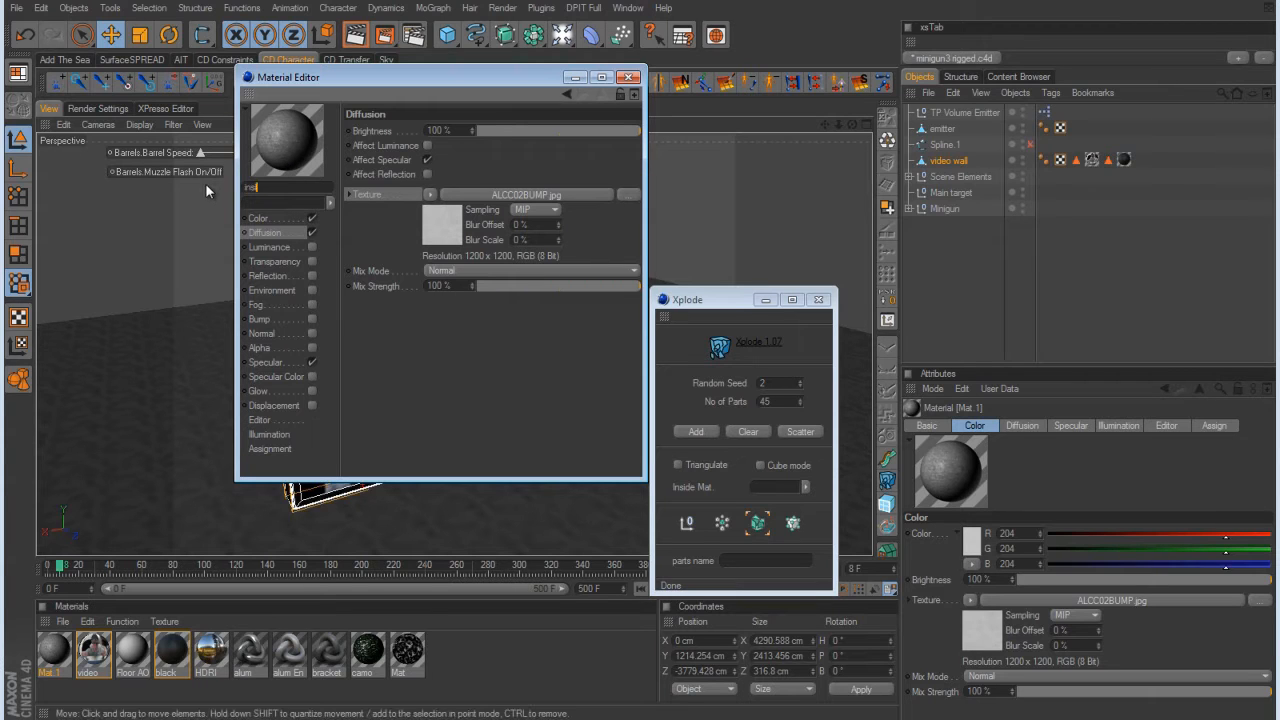
{"action": "key", "text": "Return"}
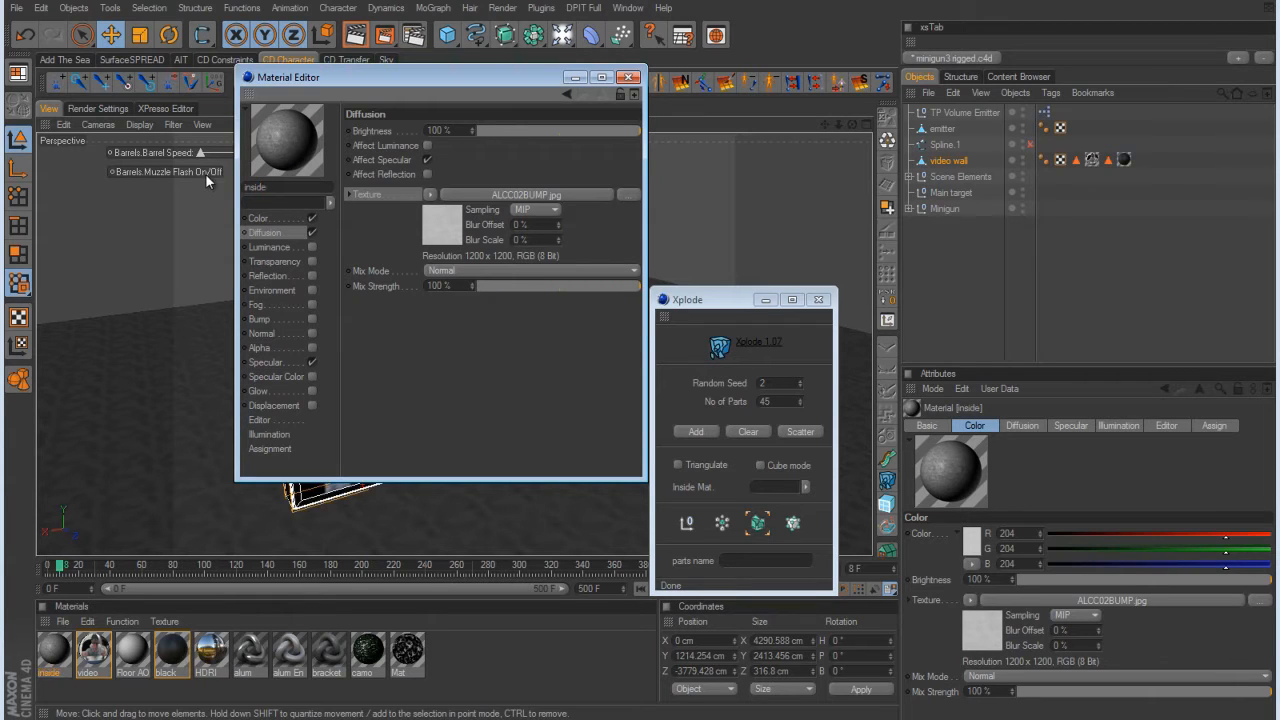
{"action": "left_click", "coordinate": [629, 77]}
Assign the inside material to the interior faces in Xplode and scatter the video wall into pieces.
{"action": "left_click_drag", "start_coordinate": [56, 656], "coordinate": [760, 498]}
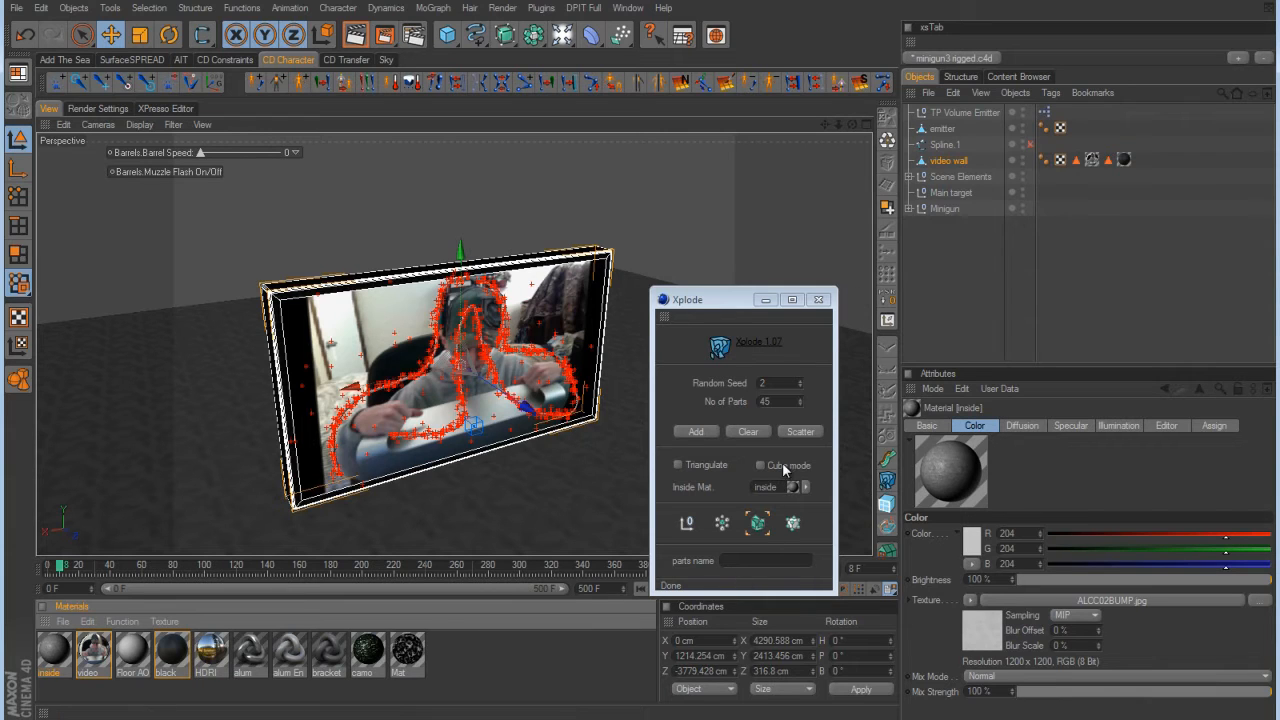
{"action": "left_click", "coordinate": [799, 432]}
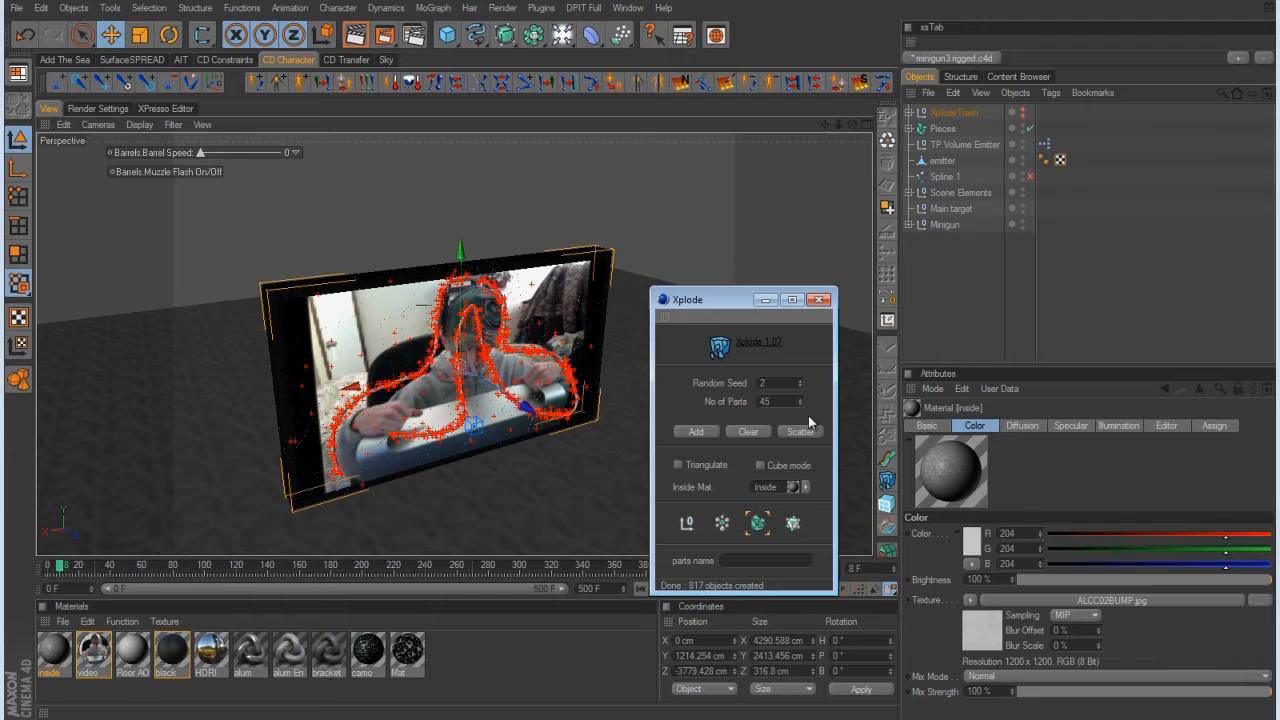
Return the timeline to frame 0, clear the Xplode fracture points and close the plugin.
{"action": "left_click_drag", "start_coordinate": [724, 301], "coordinate": [769, 195]}
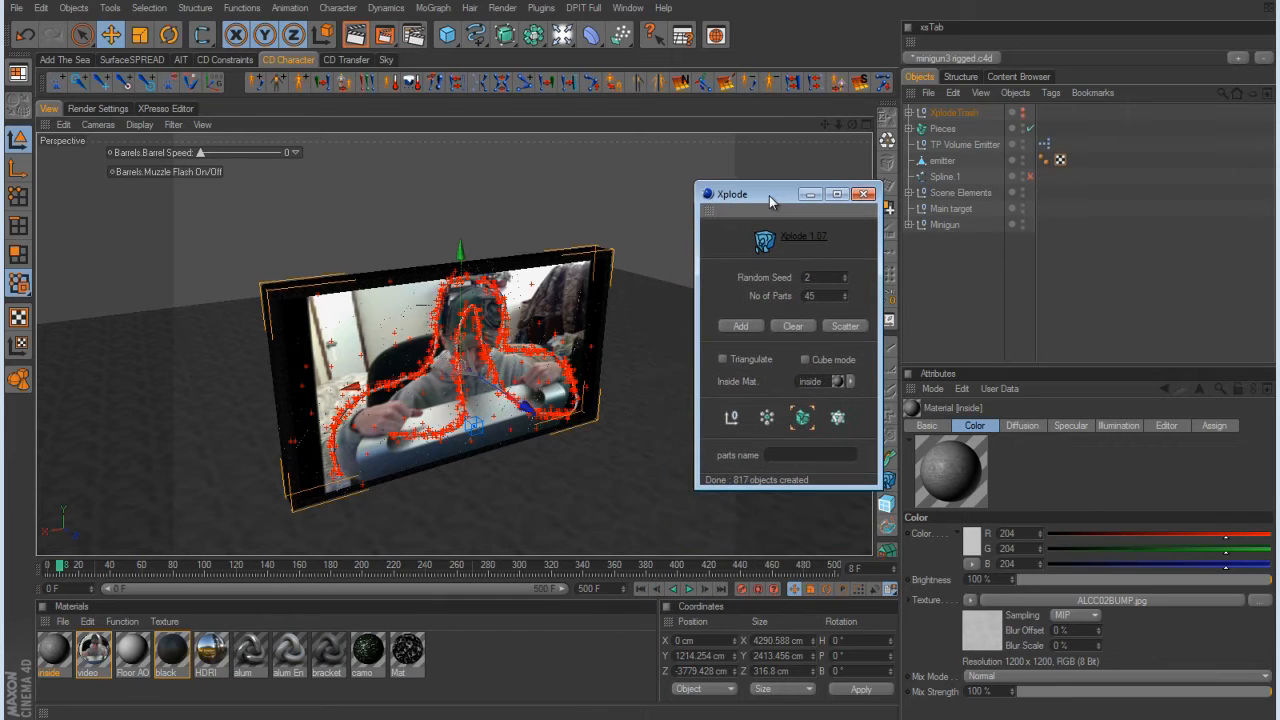
{"action": "left_click", "coordinate": [641, 587]}
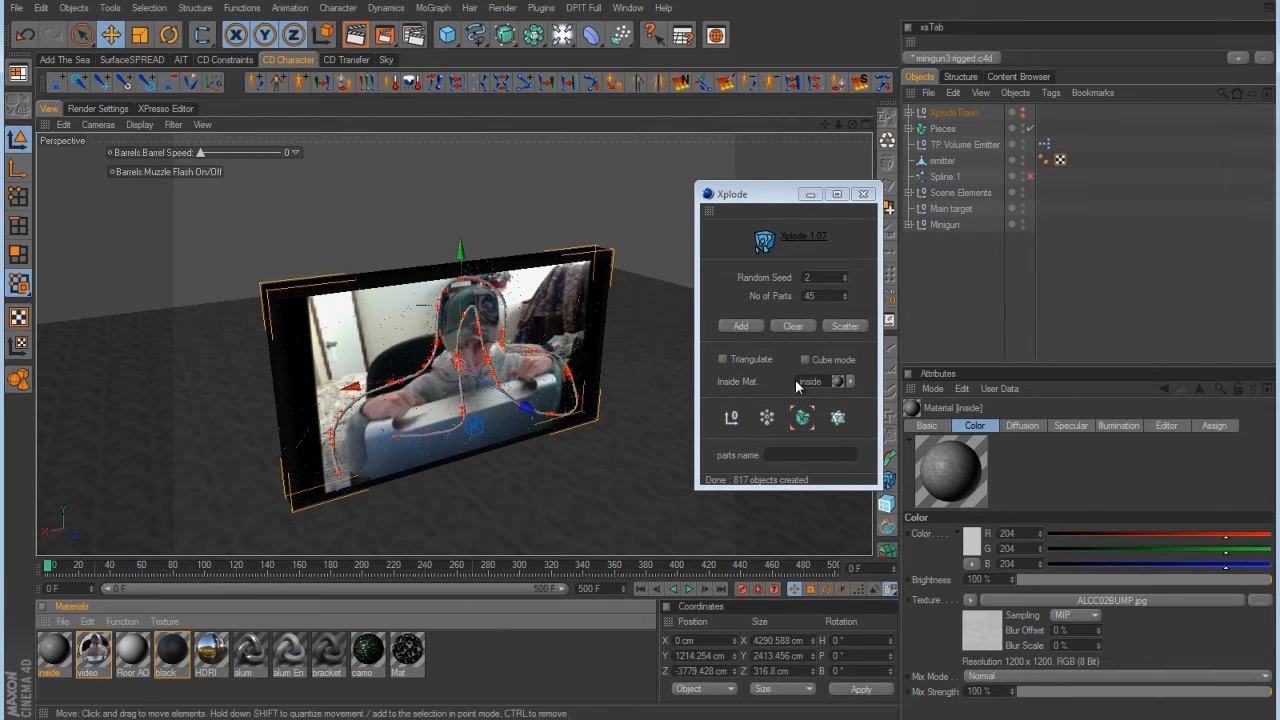
{"action": "left_click", "coordinate": [796, 325]}
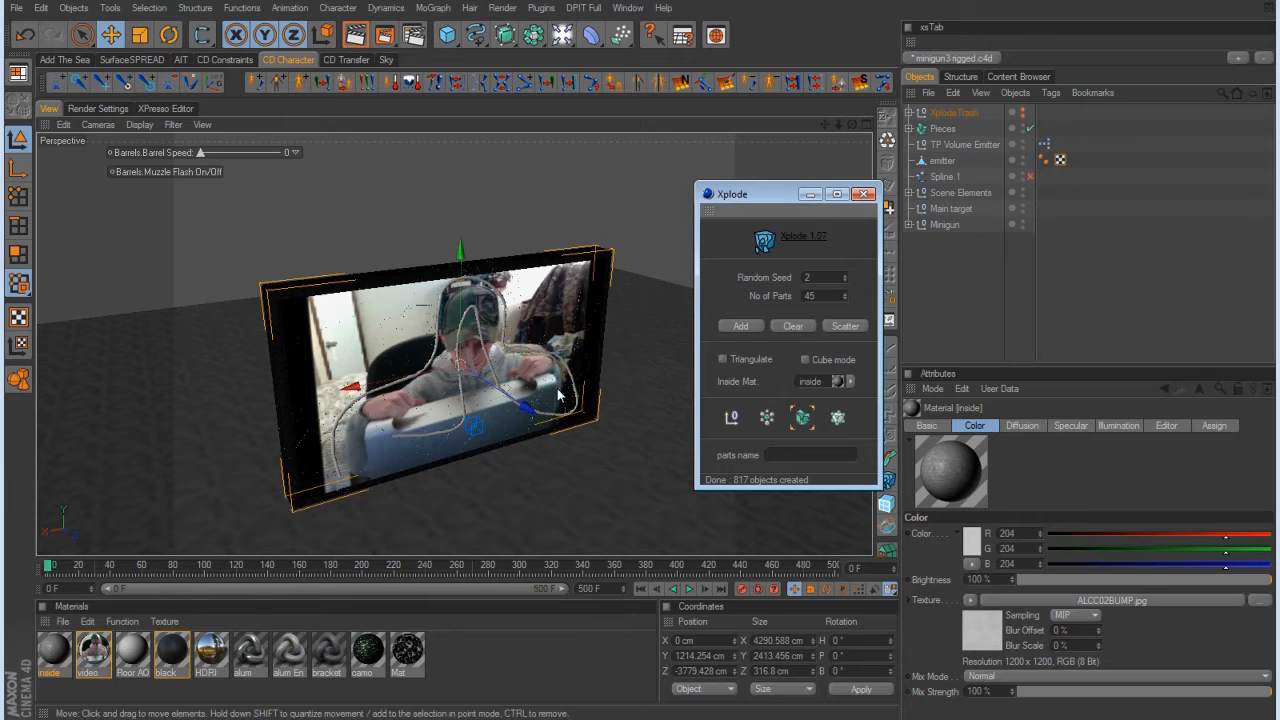
{"action": "left_click", "coordinate": [865, 195]}
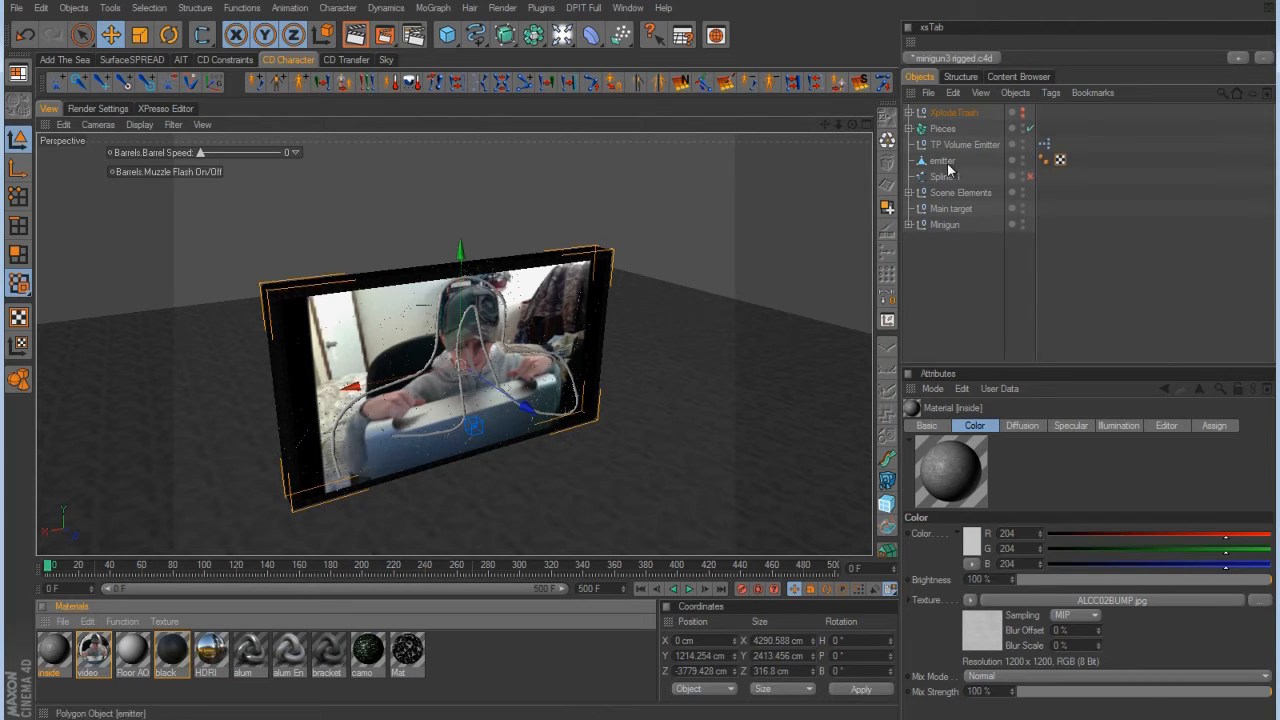
Switch off the TP Volume Emitter and hide the emitter object in both the editor and the render.
{"action": "left_click", "coordinate": [978, 146]}
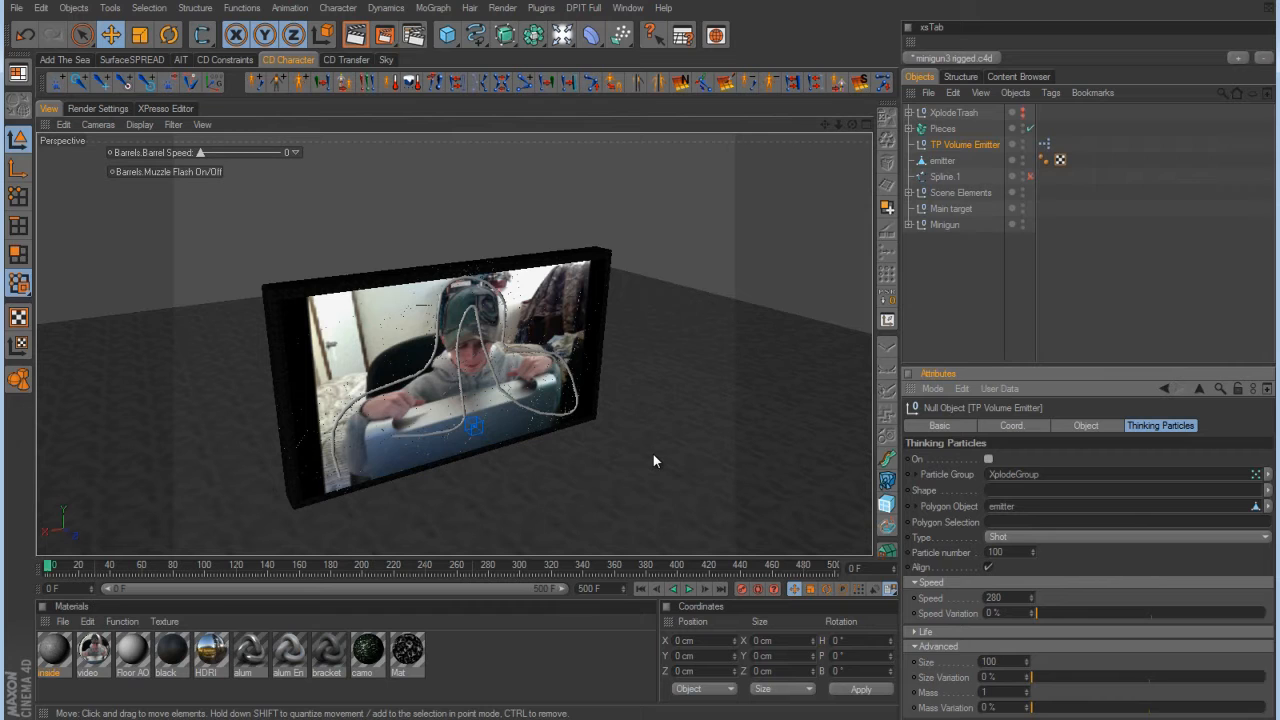
{"action": "left_click", "coordinate": [943, 130]}
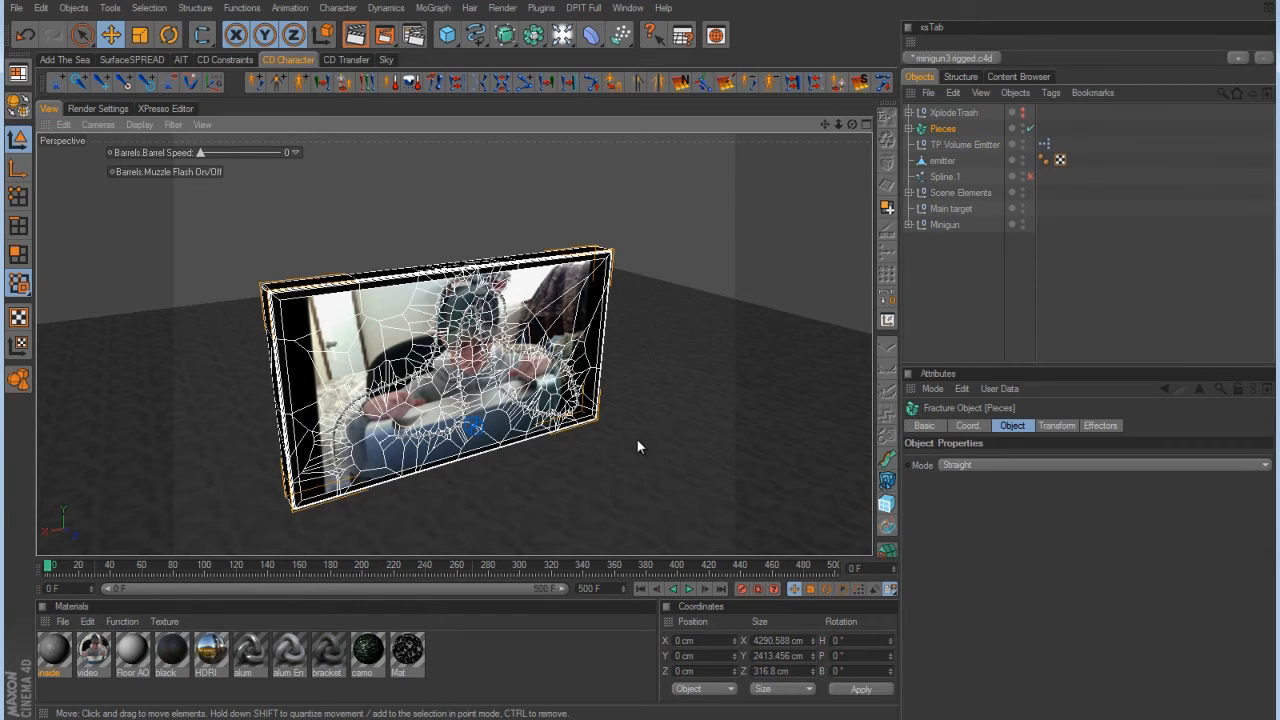
{"action": "right_click_drag", "start_coordinate": [636, 438], "coordinate": [672, 354], "text": "alt"}
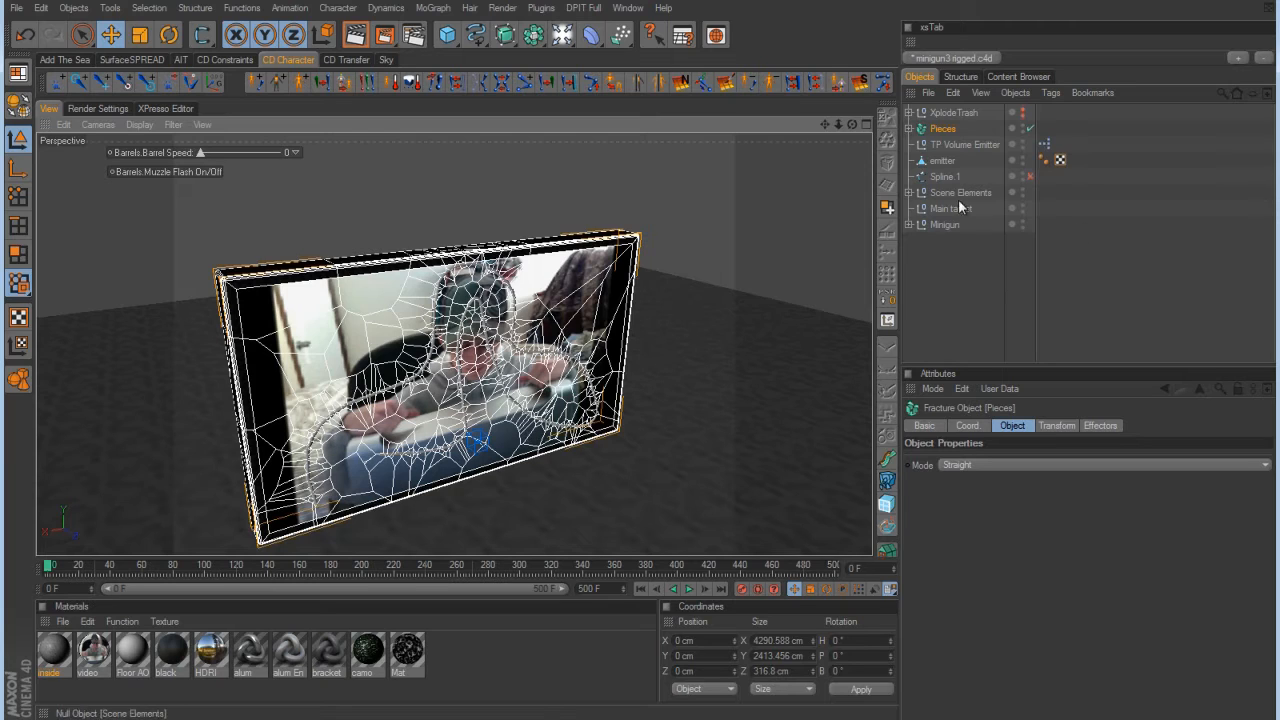
{"action": "left_click", "coordinate": [1022, 162]}
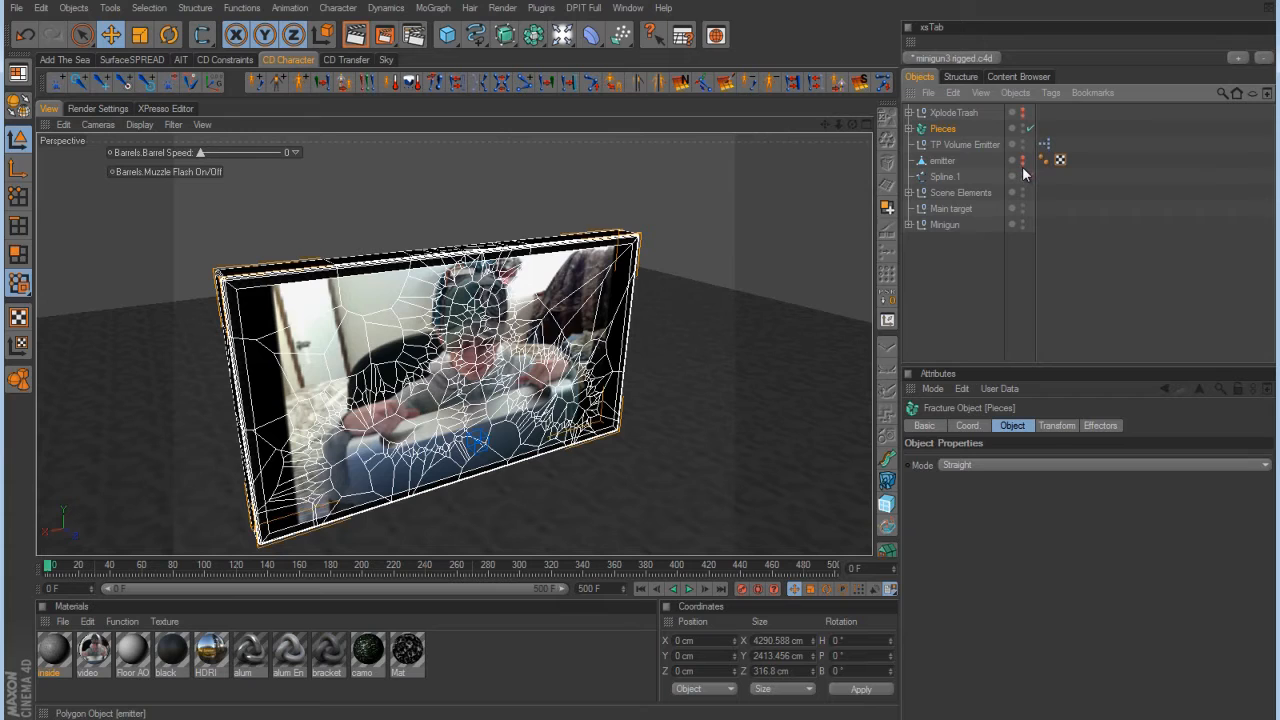
Add a MoGraph Rigid Body tag to the Pieces object with bounce 0.1 and friction 1.
{"action": "right_click", "coordinate": [947, 128]}
{"action": "mouse_move", "coordinate": [1000, 184]}
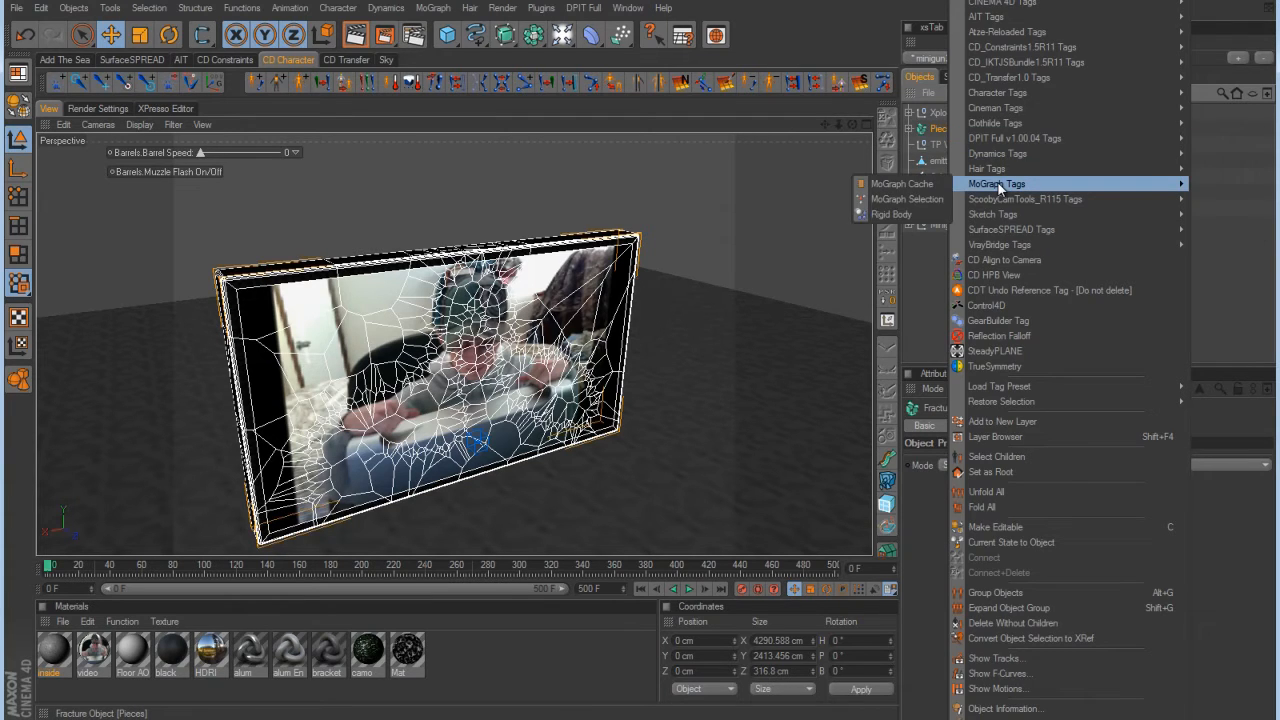
{"action": "left_click", "coordinate": [884, 213]}
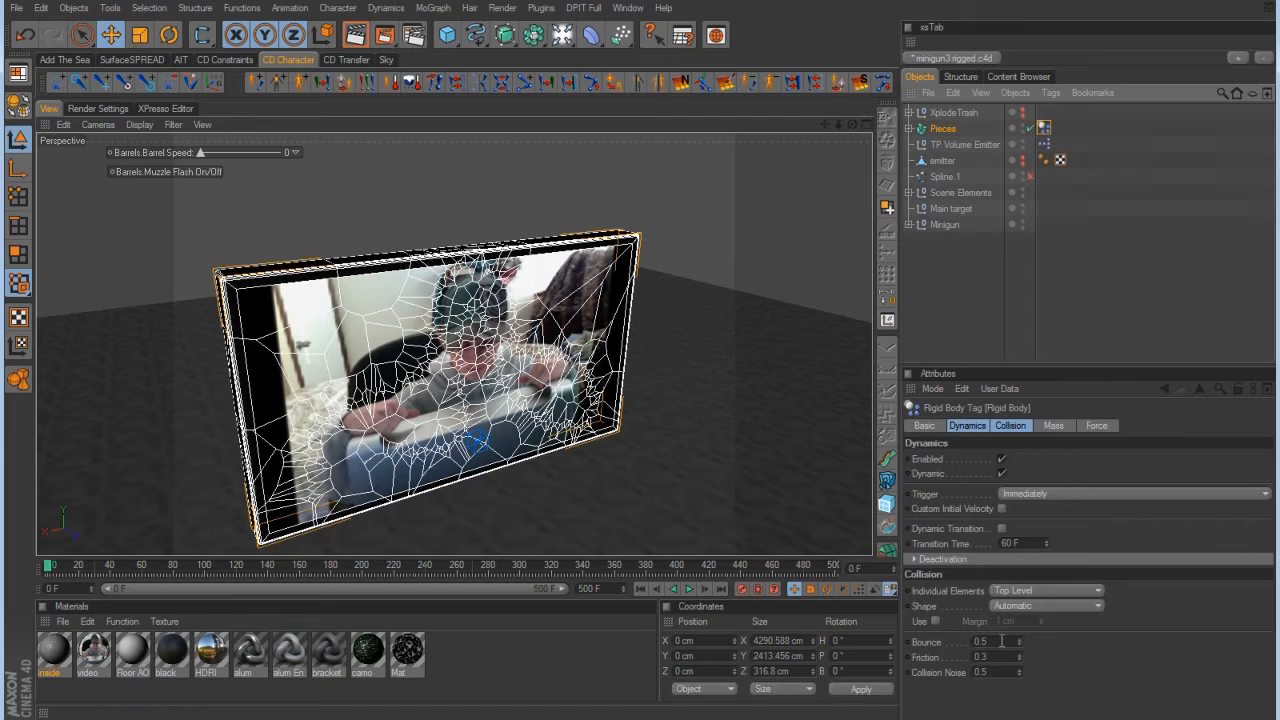
{"action": "left_click", "coordinate": [976, 642]}
{"action": "type", "text": "0.1"}
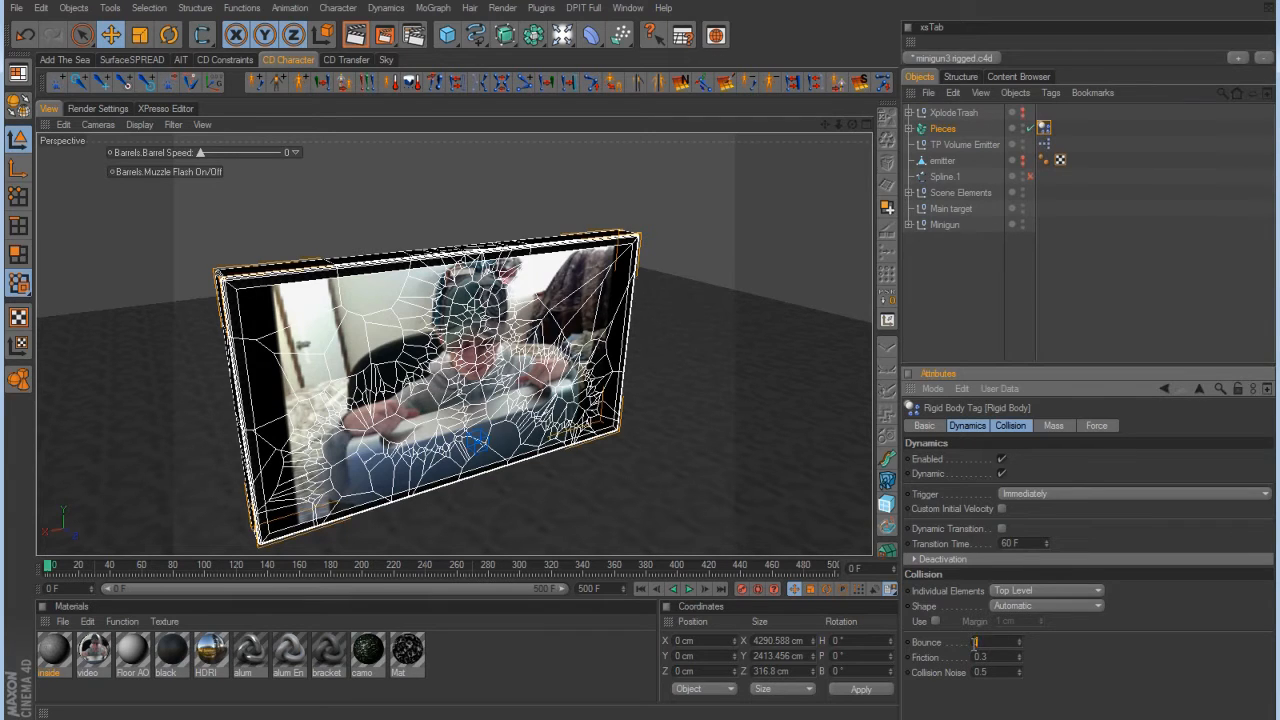
{"action": "key", "text": "Tab"}
{"action": "type", "text": "1"}
{"action": "key", "text": "Return"}
Deselect everything and play the rigid body simulation of the wall up to frame 155.
{"action": "left_click", "coordinate": [1112, 299]}
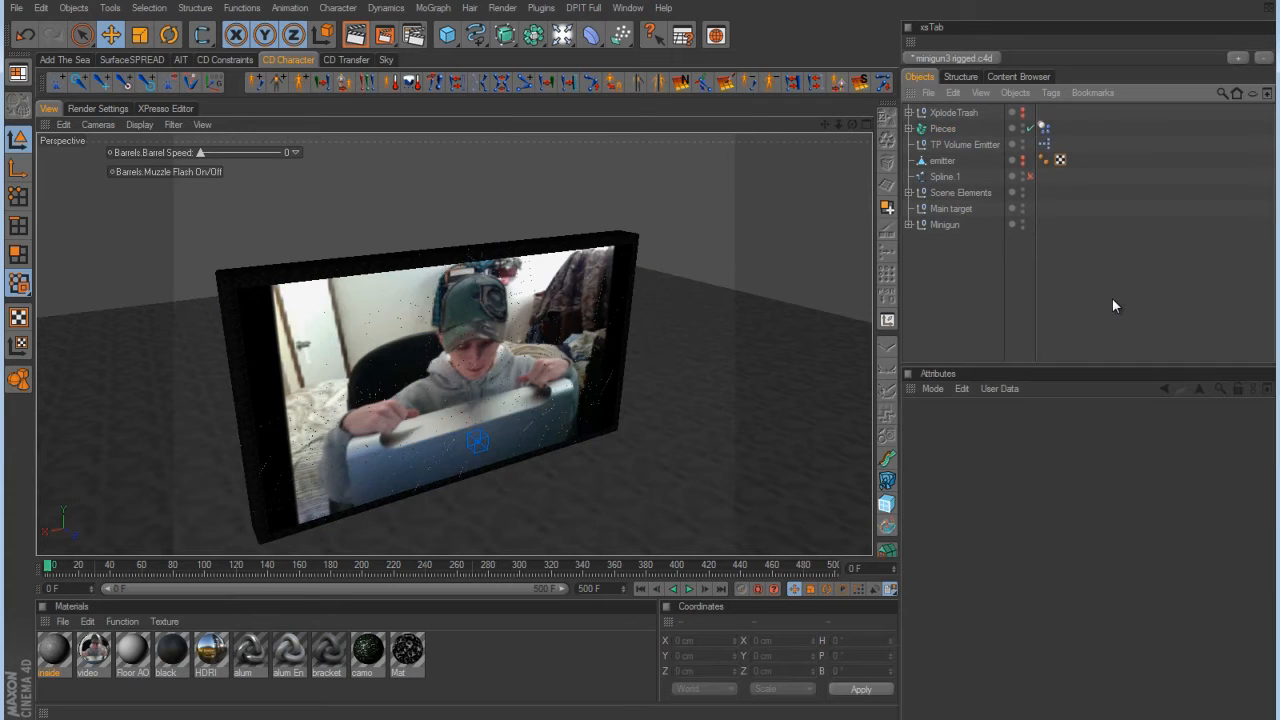
{"action": "left_click", "coordinate": [688, 590]}
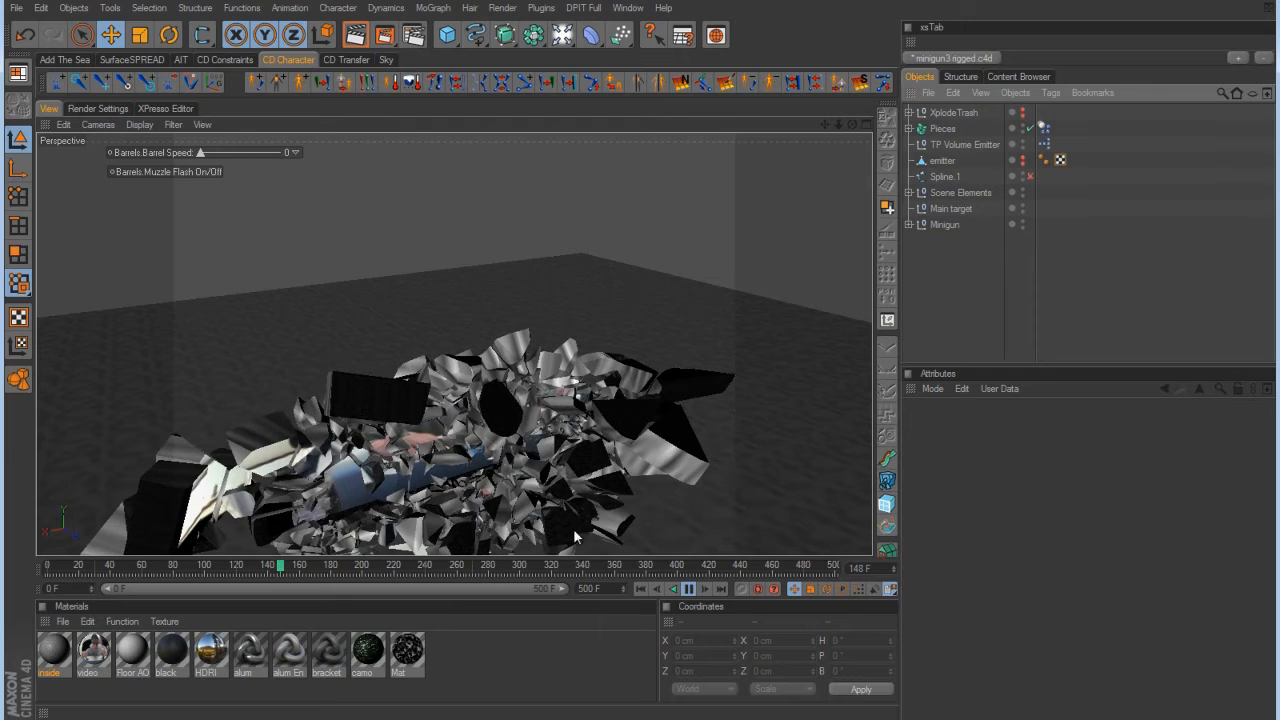
{"action": "left_click", "coordinate": [689, 590]}
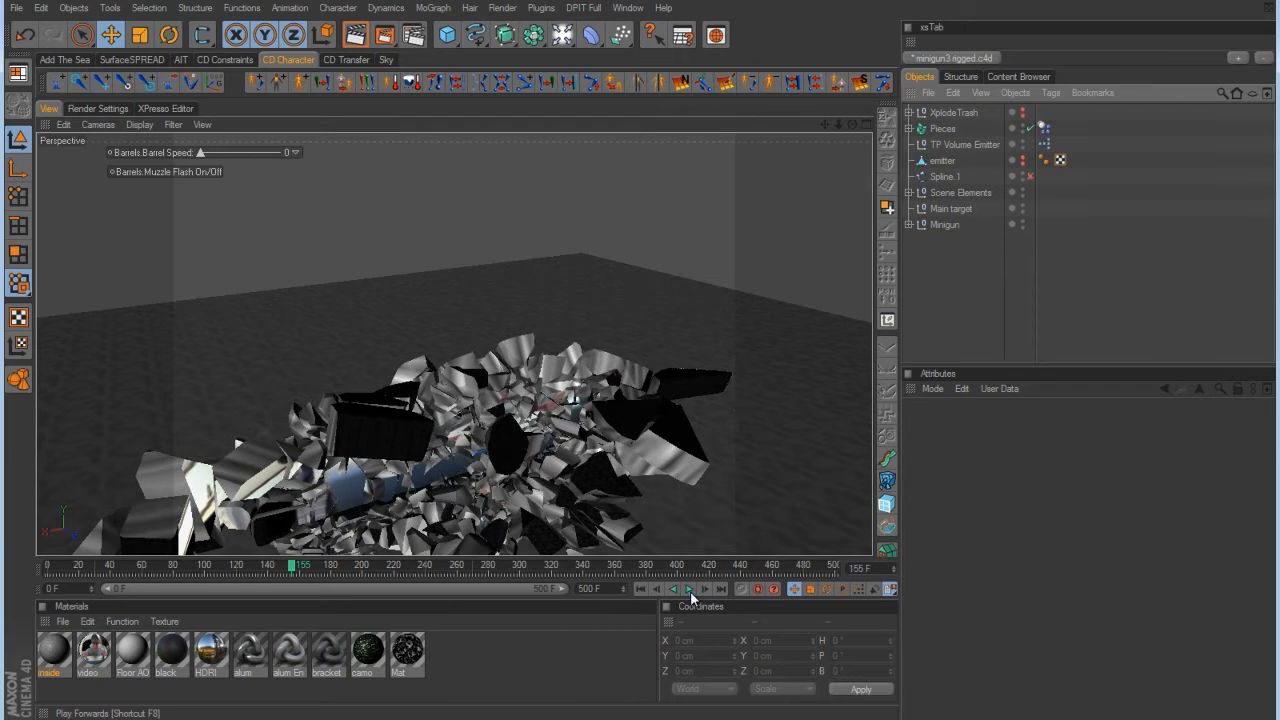
Render the viewport from a wider angle showing both the collapsed pieces and the minigun.
{"action": "middle_click_drag", "start_coordinate": [645, 468], "coordinate": [640, 340], "text": "alt"}
{"action": "right_click_drag", "start_coordinate": [607, 378], "coordinate": [643, 343], "text": "alt"}
{"action": "left_click_drag", "start_coordinate": [642, 343], "coordinate": [599, 432], "text": "alt"}
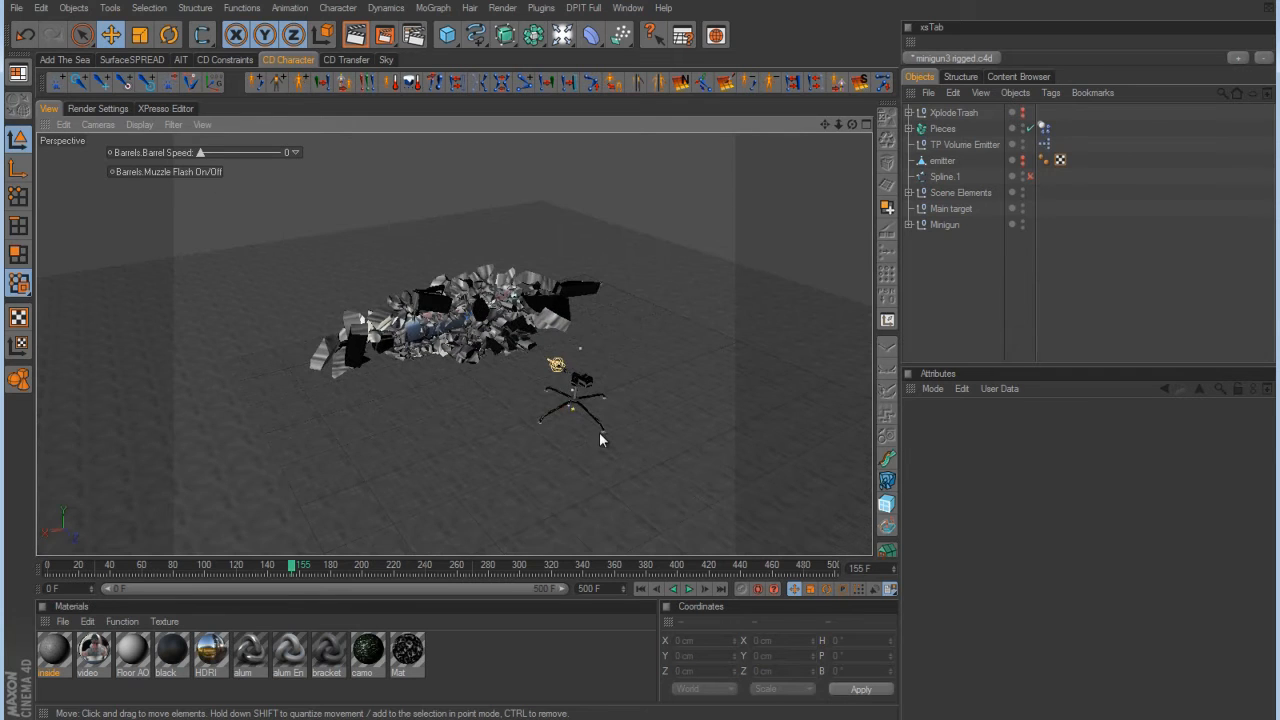
{"action": "right_click_drag", "start_coordinate": [604, 317], "coordinate": [640, 360], "text": "alt"}
{"action": "middle_click_drag", "start_coordinate": [640, 360], "coordinate": [610, 271], "text": "alt"}
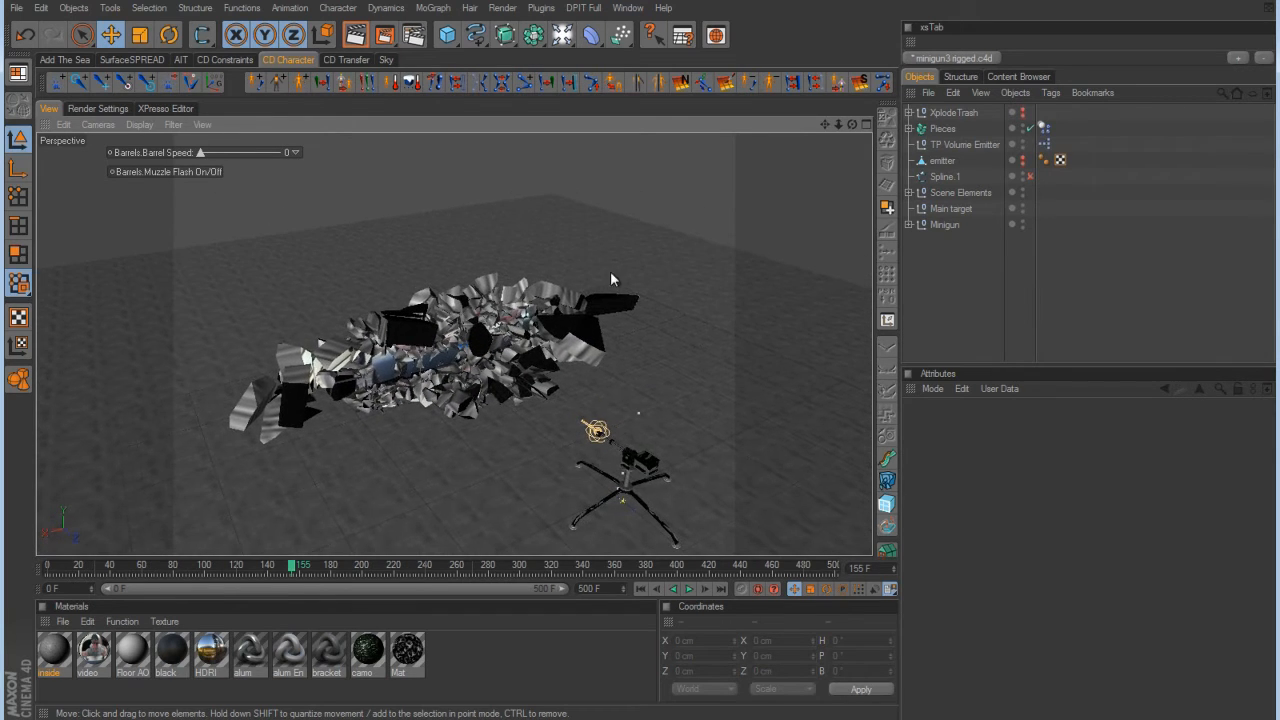
{"action": "left_click", "coordinate": [356, 36]}
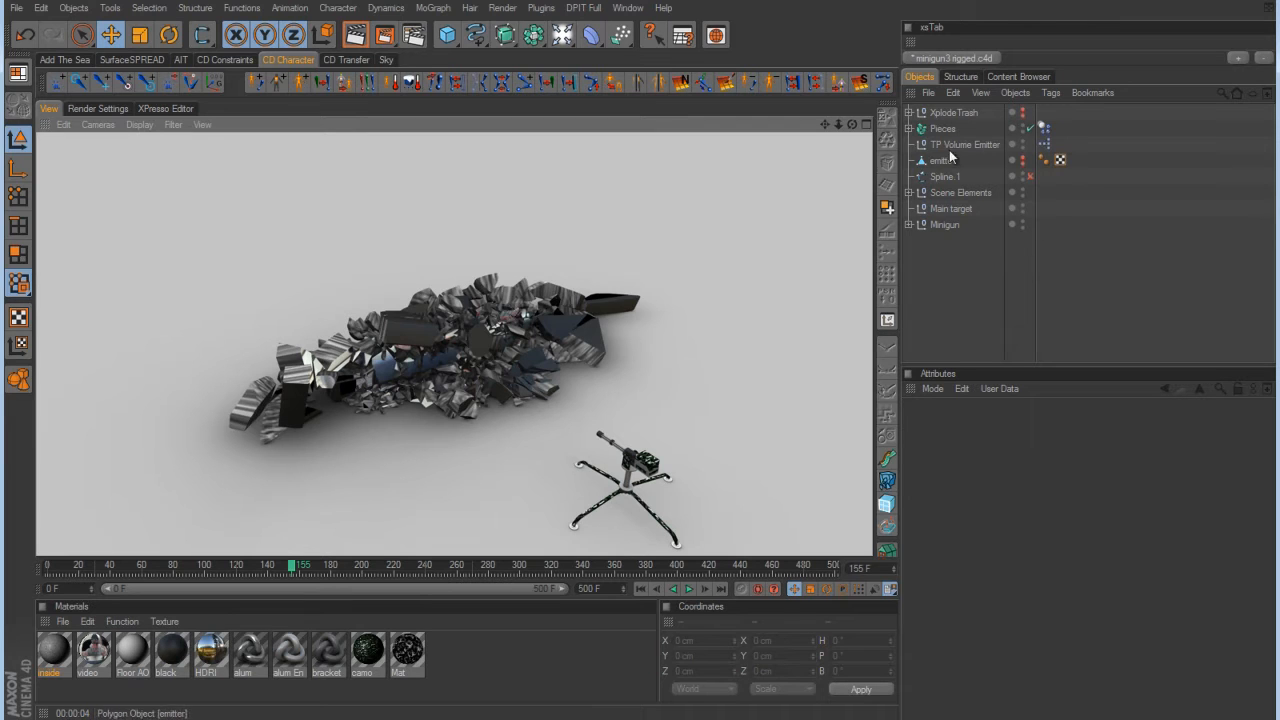
Expand the Pieces object and examine the inside texture tag on Pieces 1 and the tags down the list.
{"action": "left_click", "coordinate": [909, 130]}
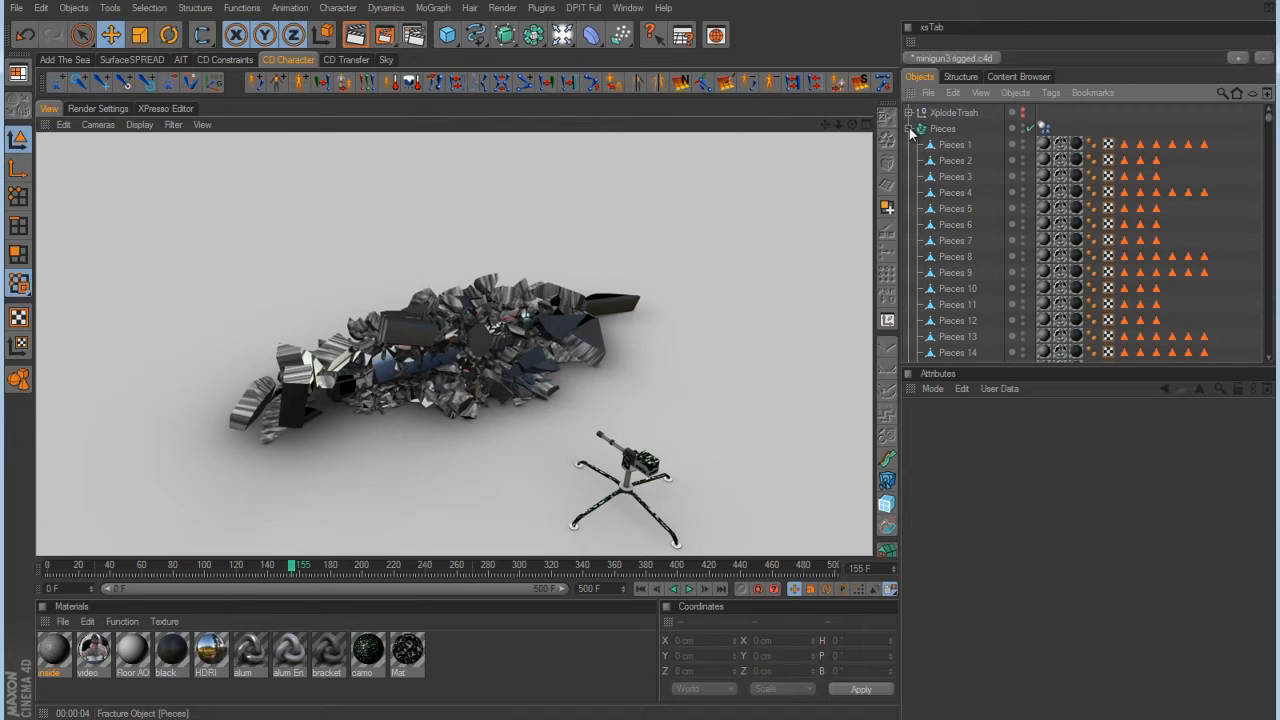
{"action": "left_click", "coordinate": [1044, 146]}
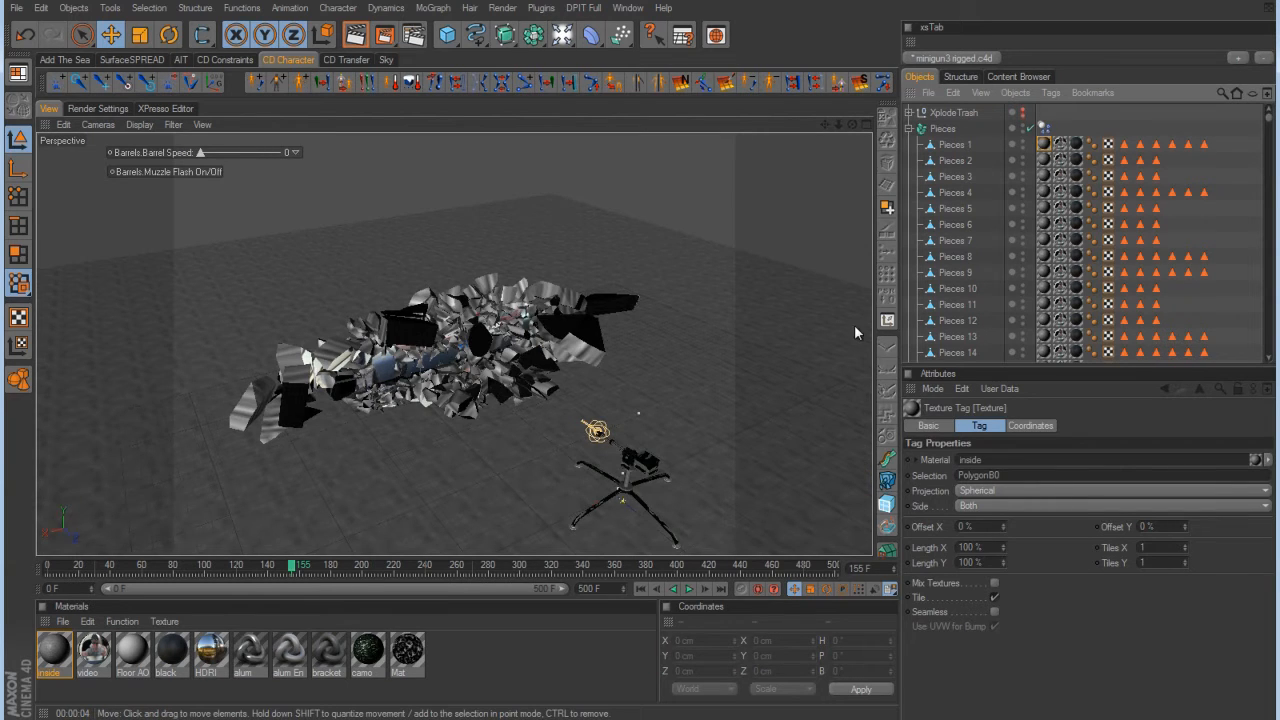
{"action": "left_click_drag", "start_coordinate": [1269, 117], "coordinate": [1273, 300]}
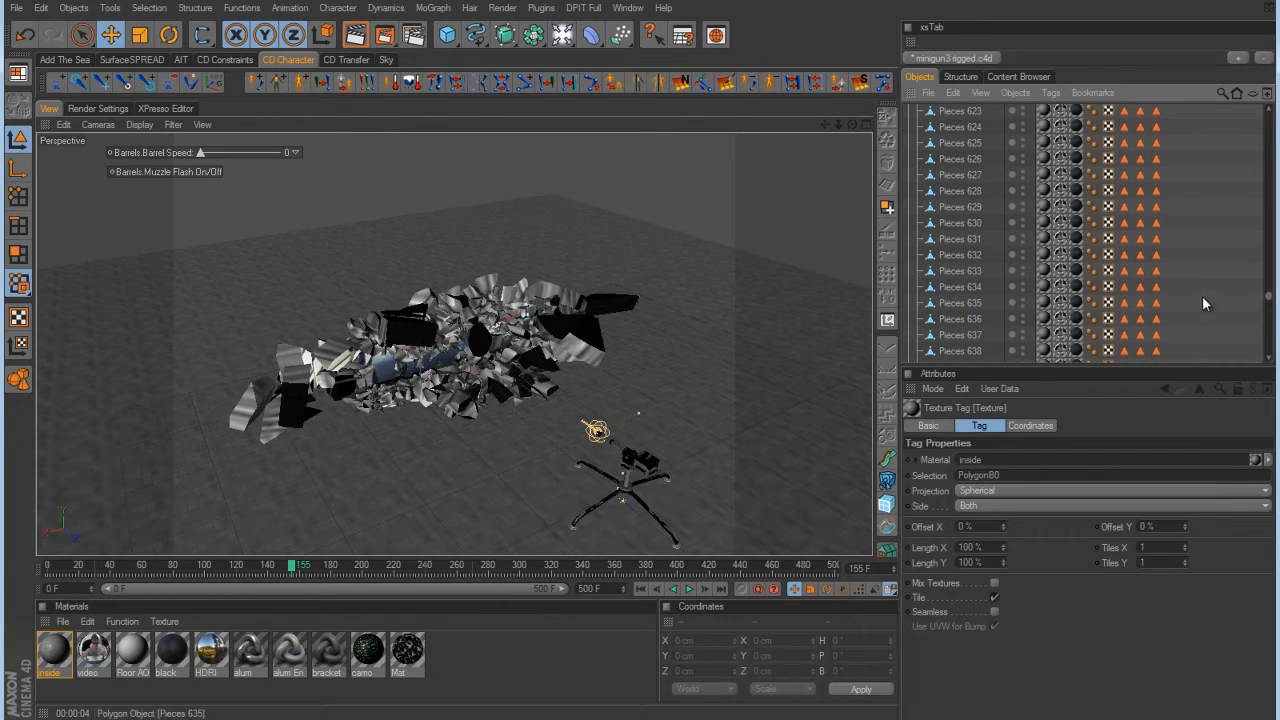
{"action": "left_click_drag", "start_coordinate": [1269, 294], "coordinate": [1268, 309]}
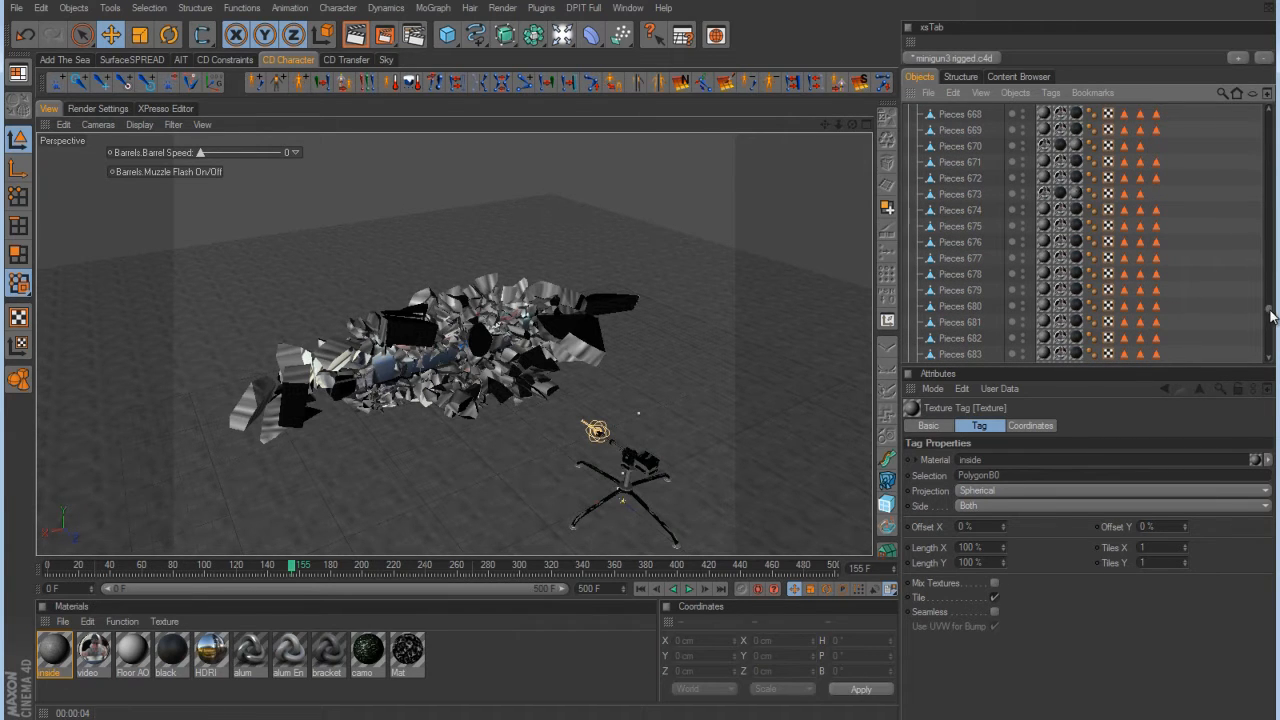
{"action": "left_click_drag", "start_coordinate": [1270, 316], "coordinate": [1270, 113]}
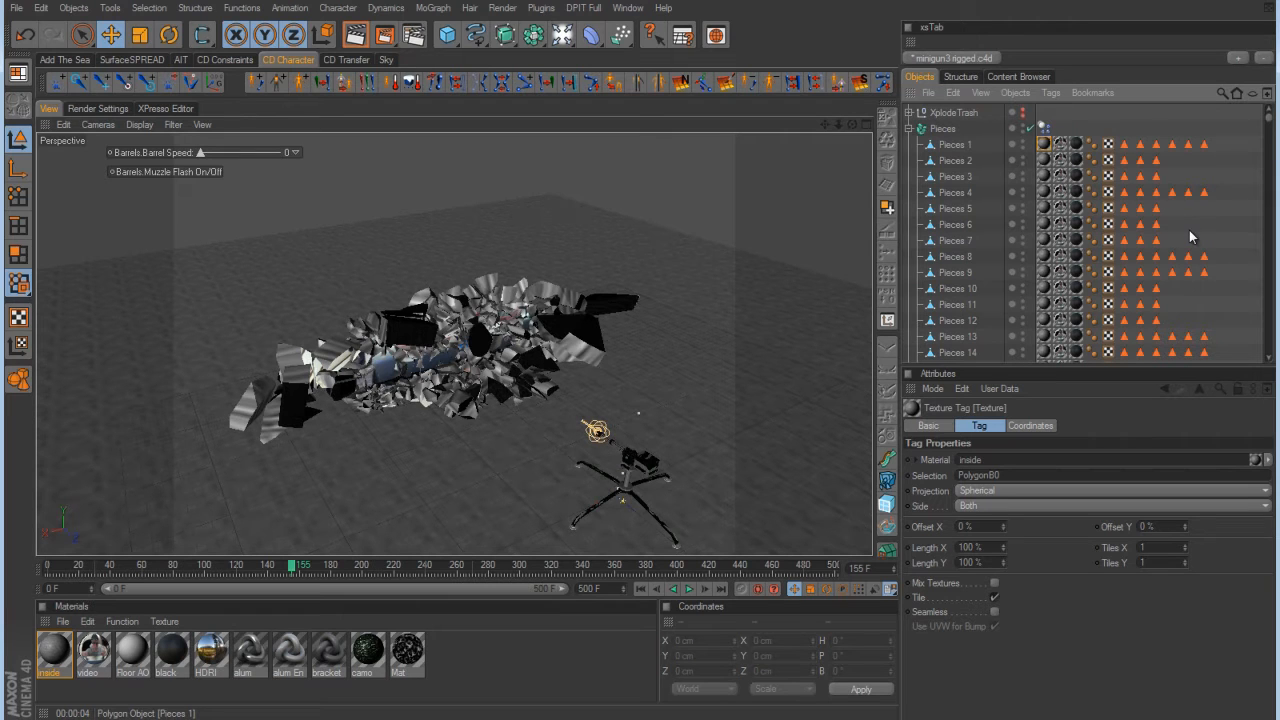
Select all texture tags that use the inside material across the pieces and set their projection to Cubic.
{"action": "left_click", "coordinate": [54, 653]}
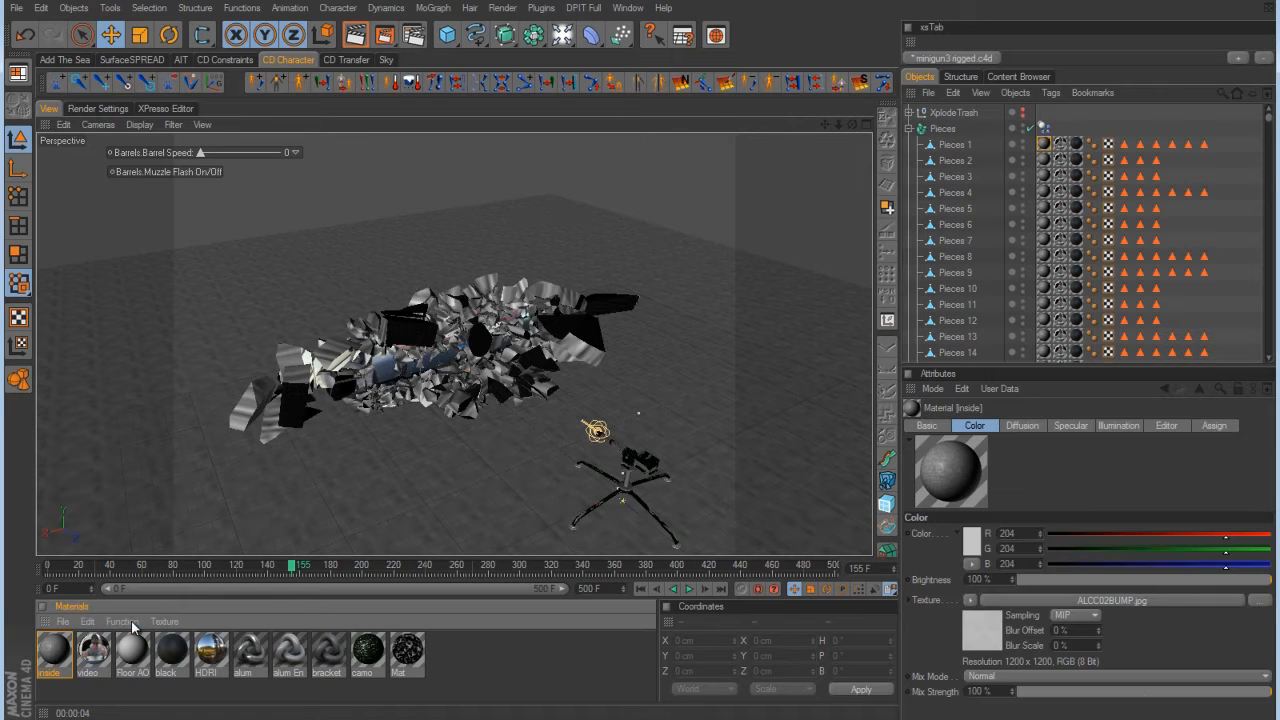
{"action": "right_click", "coordinate": [55, 655]}
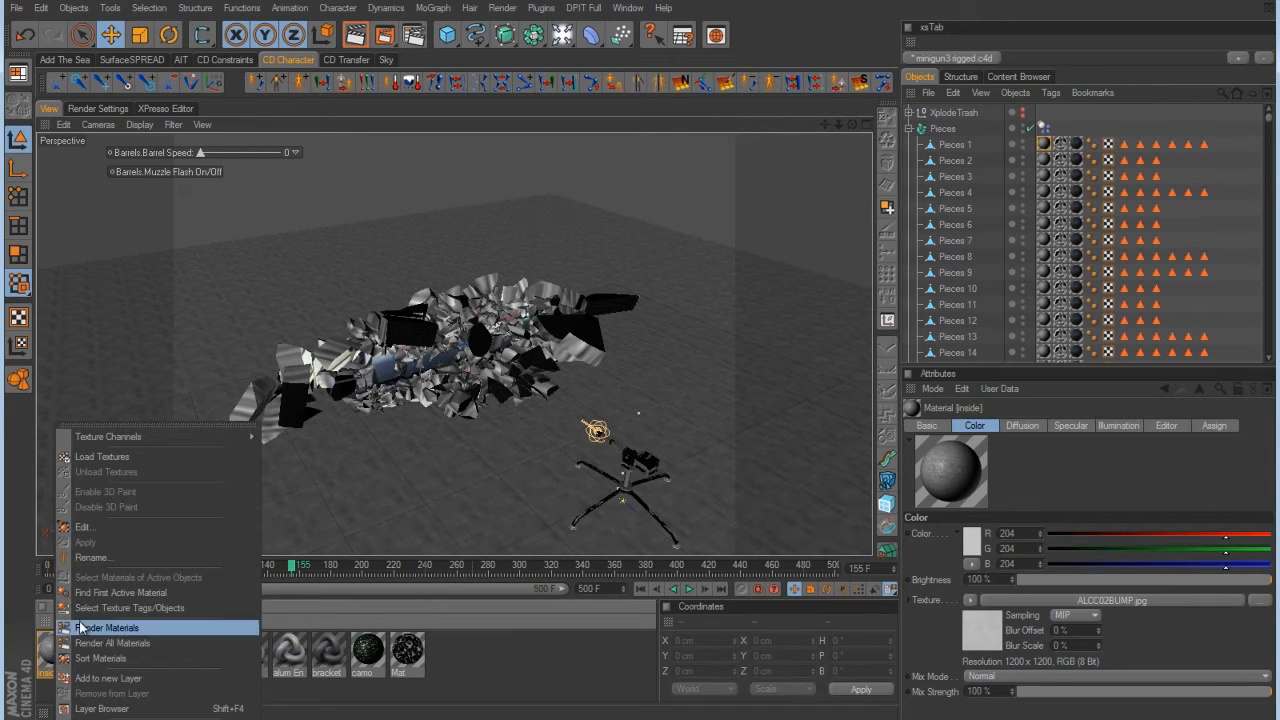
{"action": "left_click", "coordinate": [172, 611]}
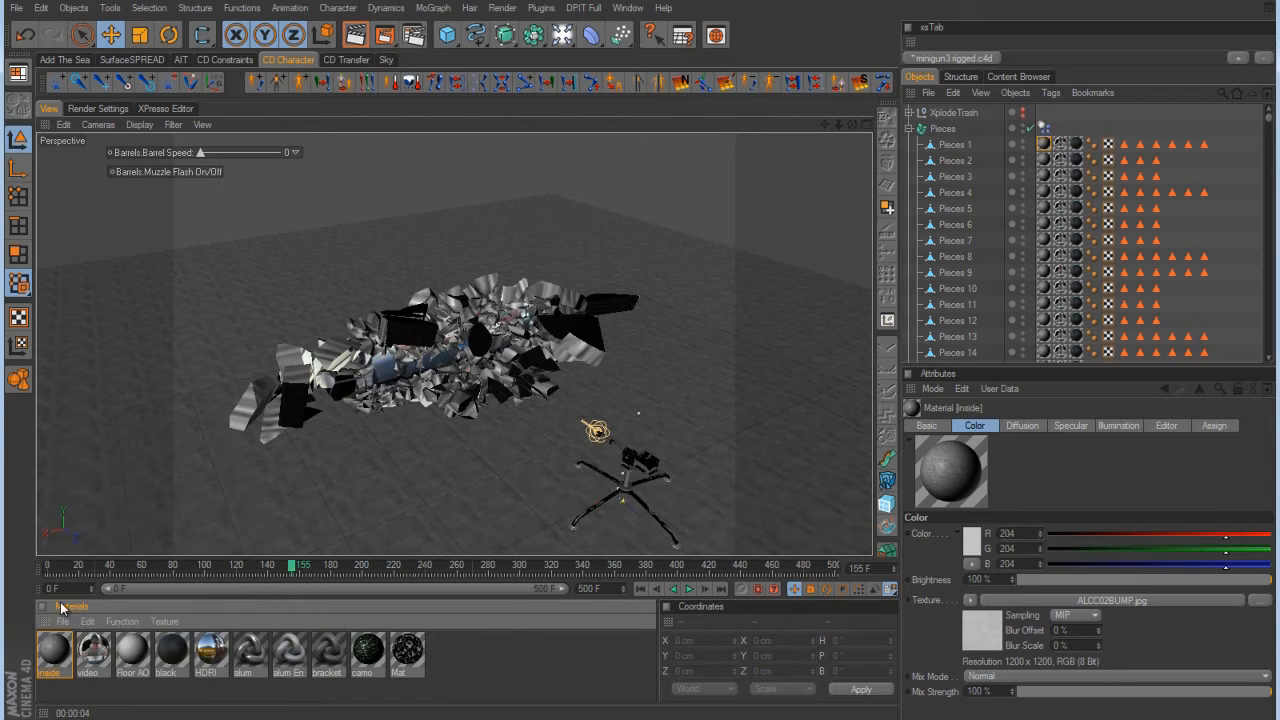
{"action": "left_click", "coordinate": [122, 622]}
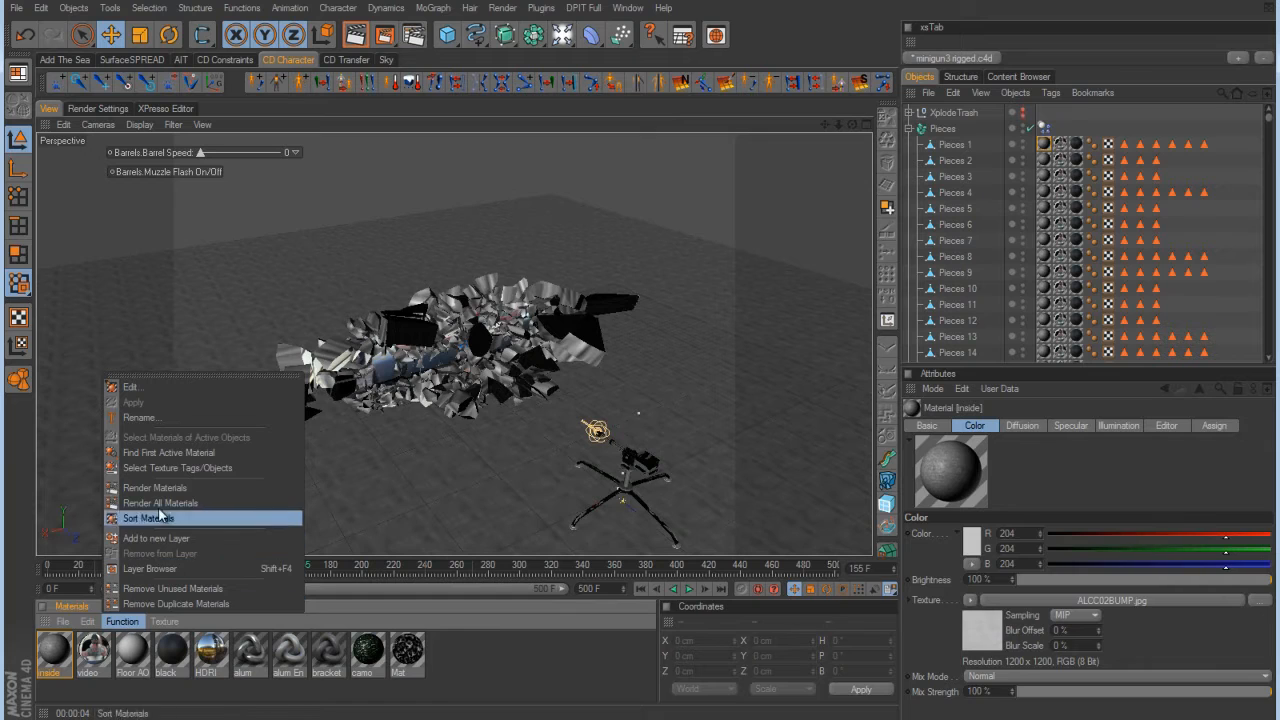
{"action": "left_click", "coordinate": [166, 468]}
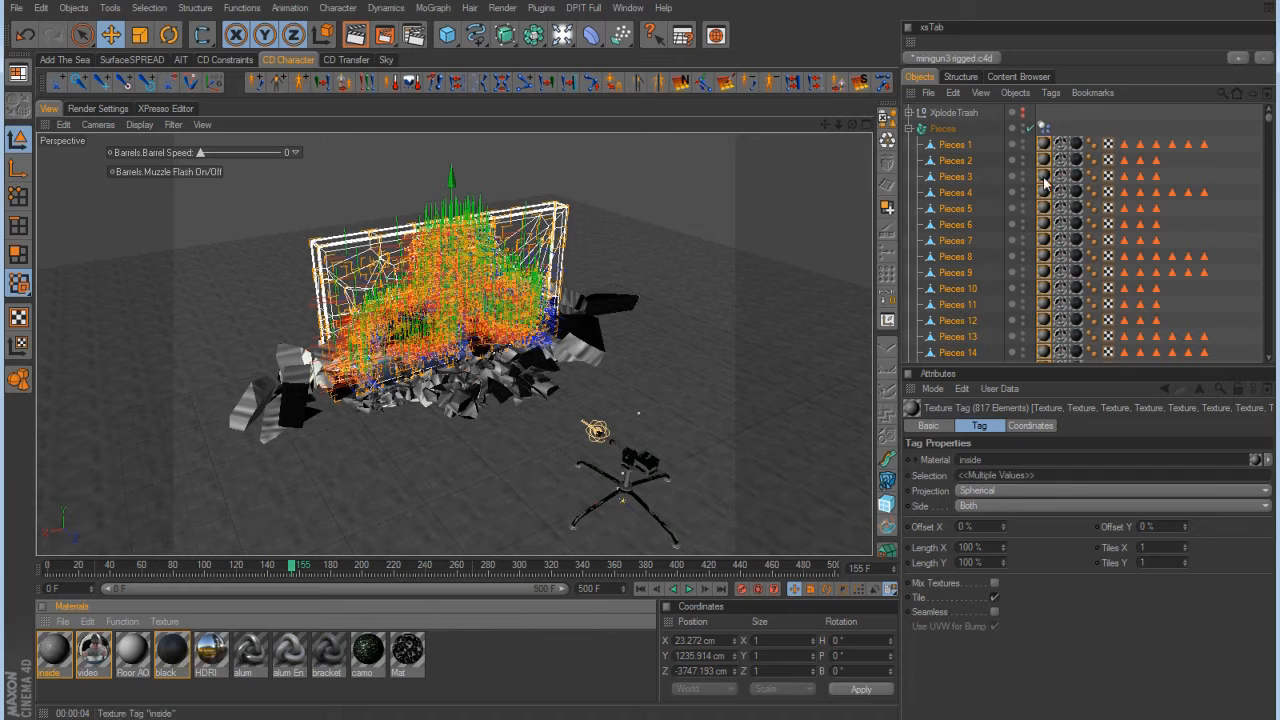
{"action": "left_click", "coordinate": [1270, 119]}
{"action": "left_click_drag", "start_coordinate": [1270, 119], "coordinate": [1275, 373]}
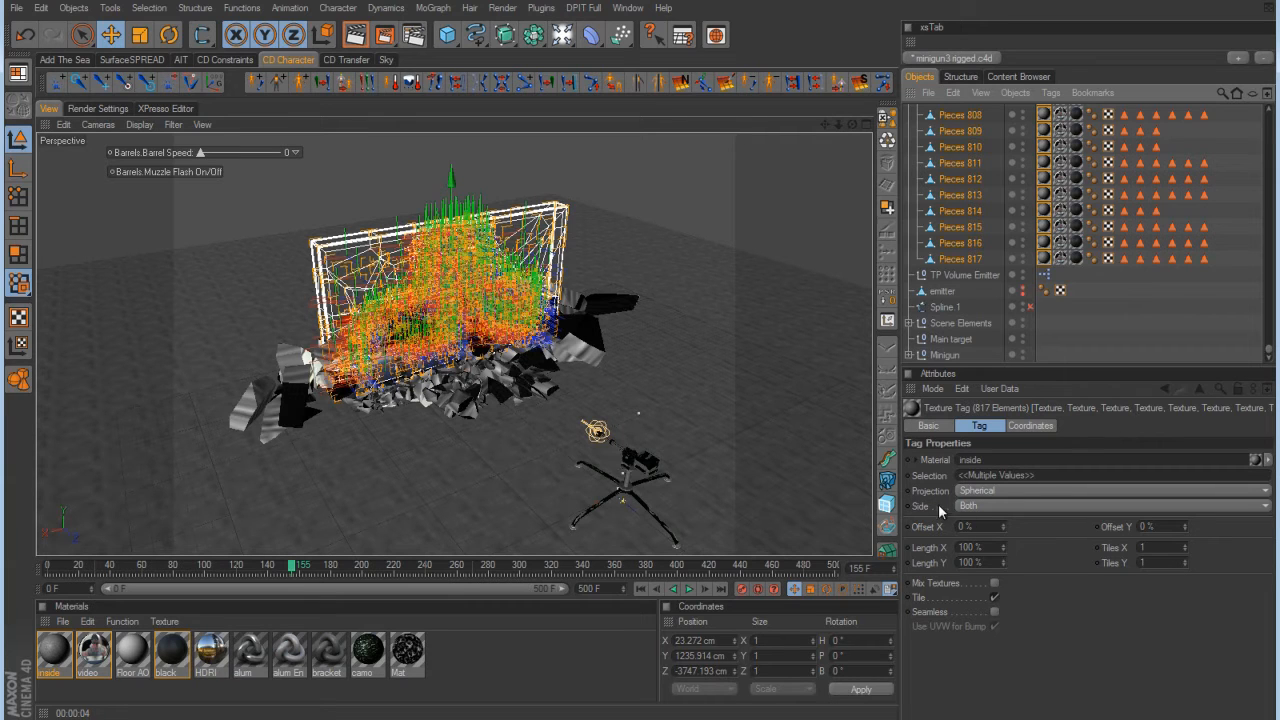
{"action": "left_click", "coordinate": [970, 491]}
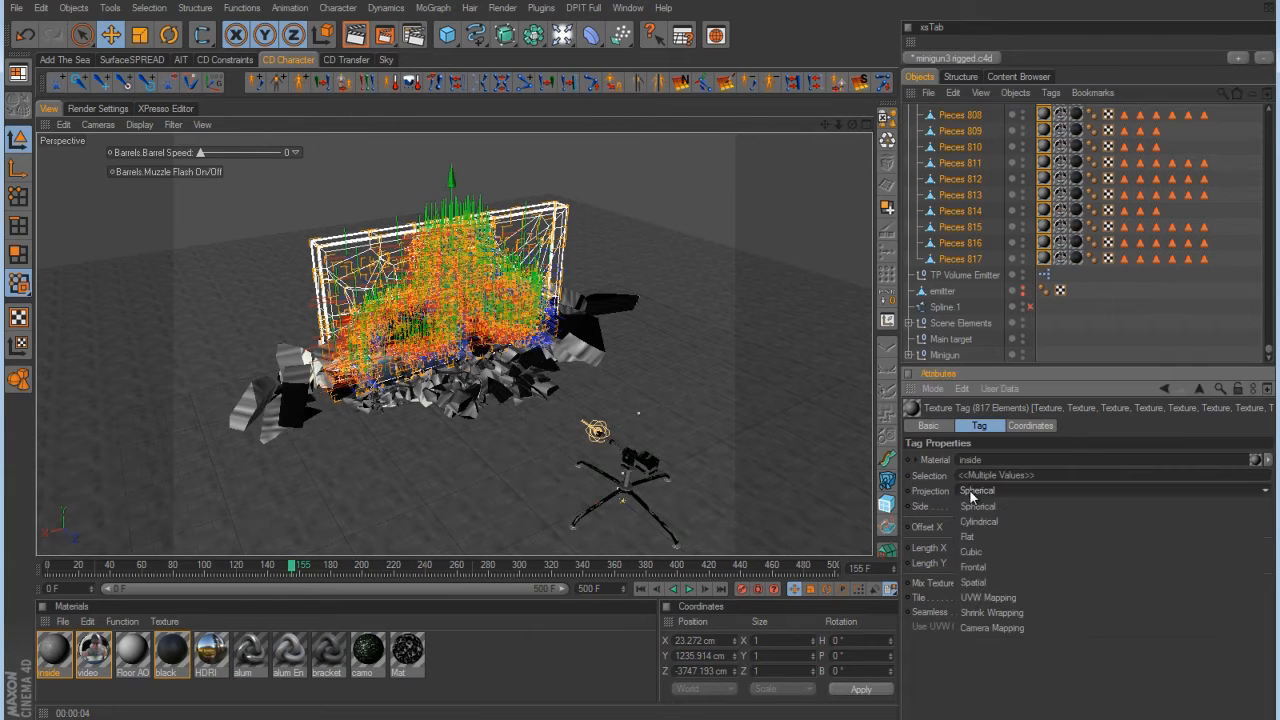
{"action": "left_click", "coordinate": [975, 551]}
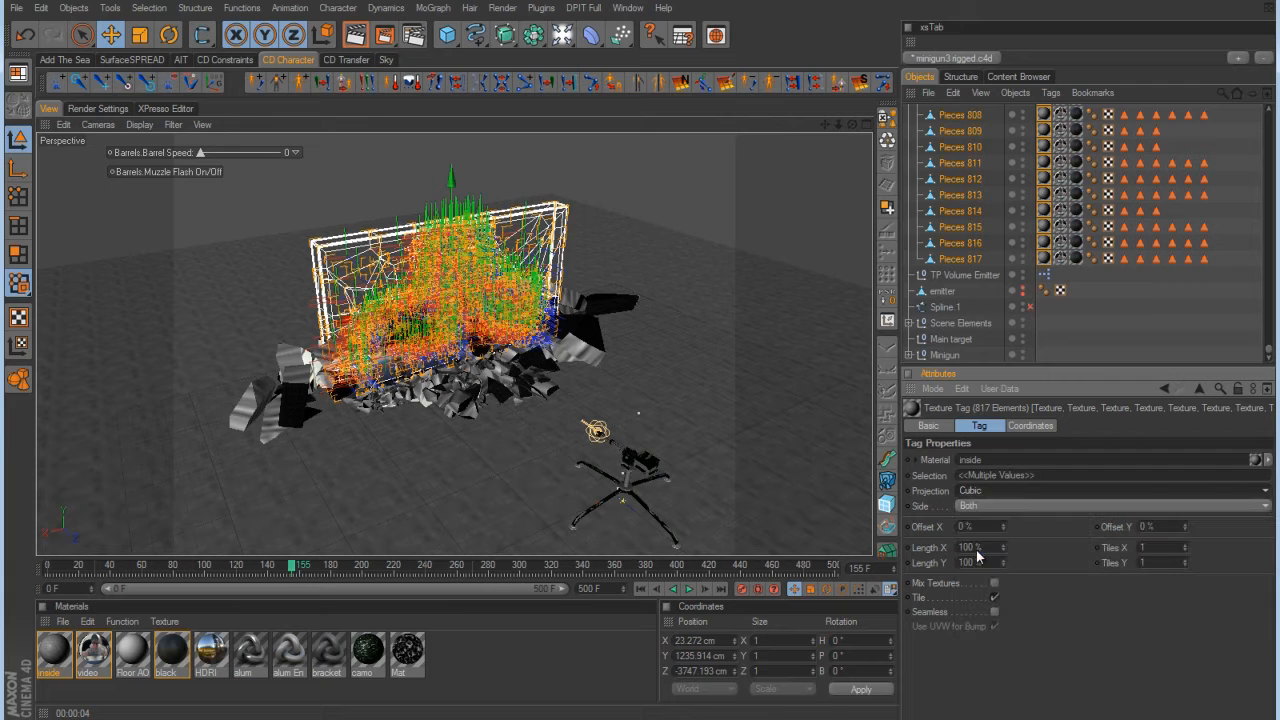
Render the viewport from the wide angle and again as a close-up of the collapsed pieces to check the inside texture.
{"action": "left_click", "coordinate": [355, 36]}
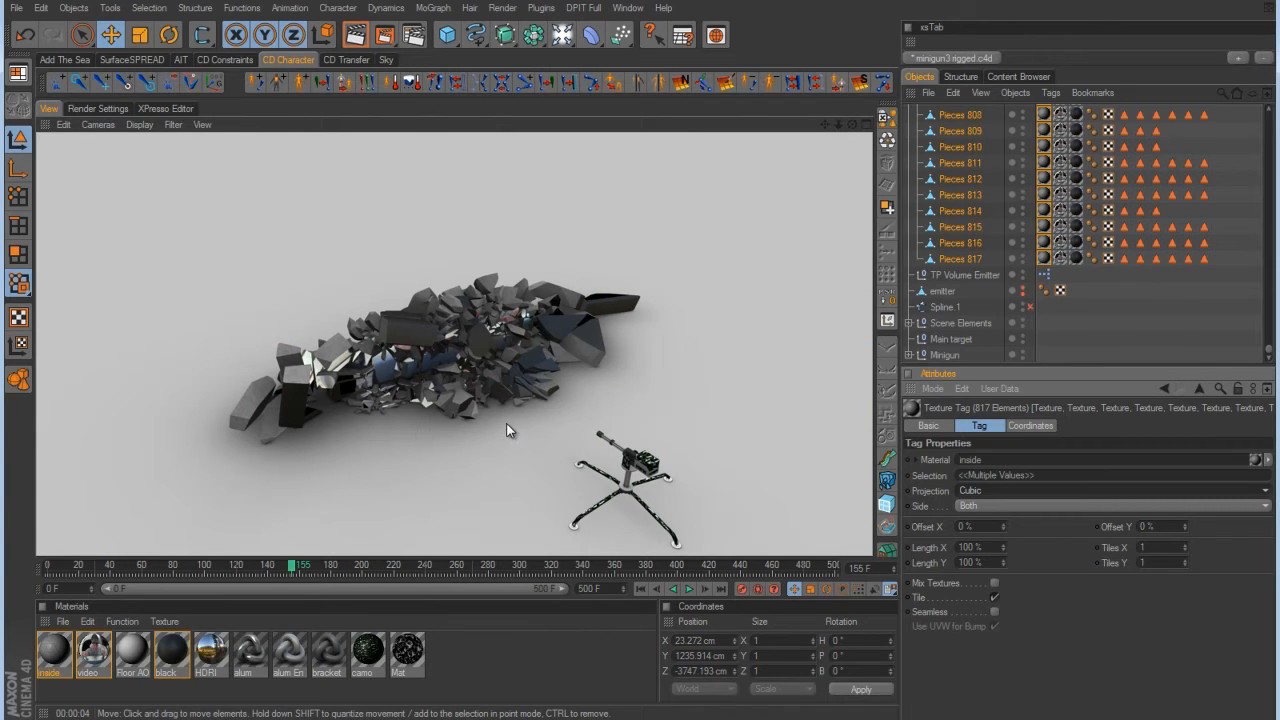
{"action": "right_click_drag", "start_coordinate": [506, 430], "coordinate": [645, 348], "text": "alt"}
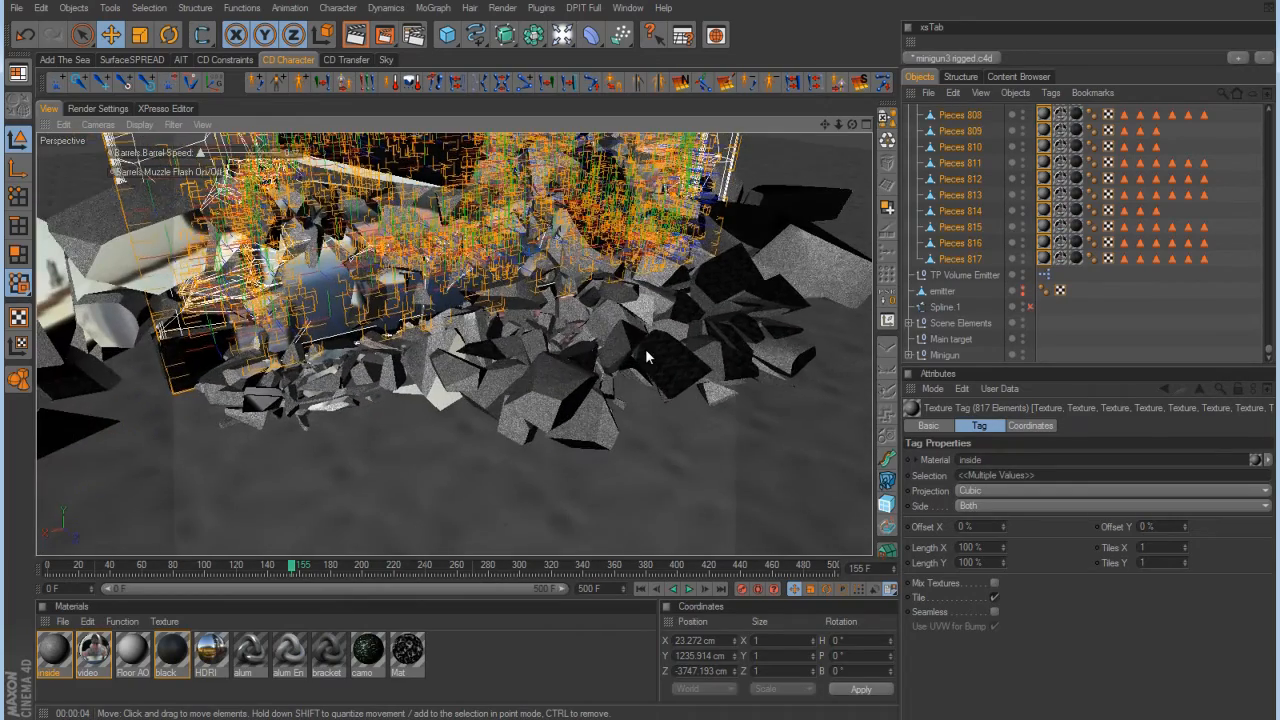
{"action": "left_click_drag", "start_coordinate": [660, 360], "coordinate": [450, 190], "text": "alt"}
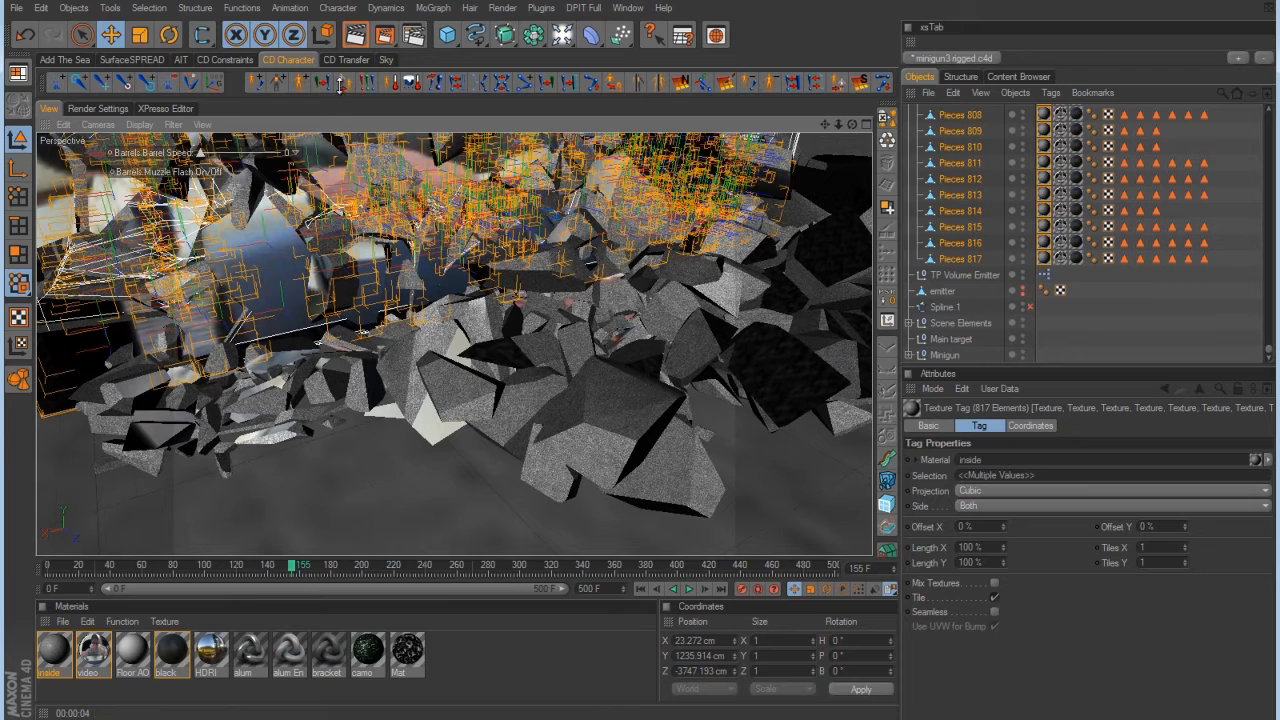
{"action": "left_click", "coordinate": [356, 36]}
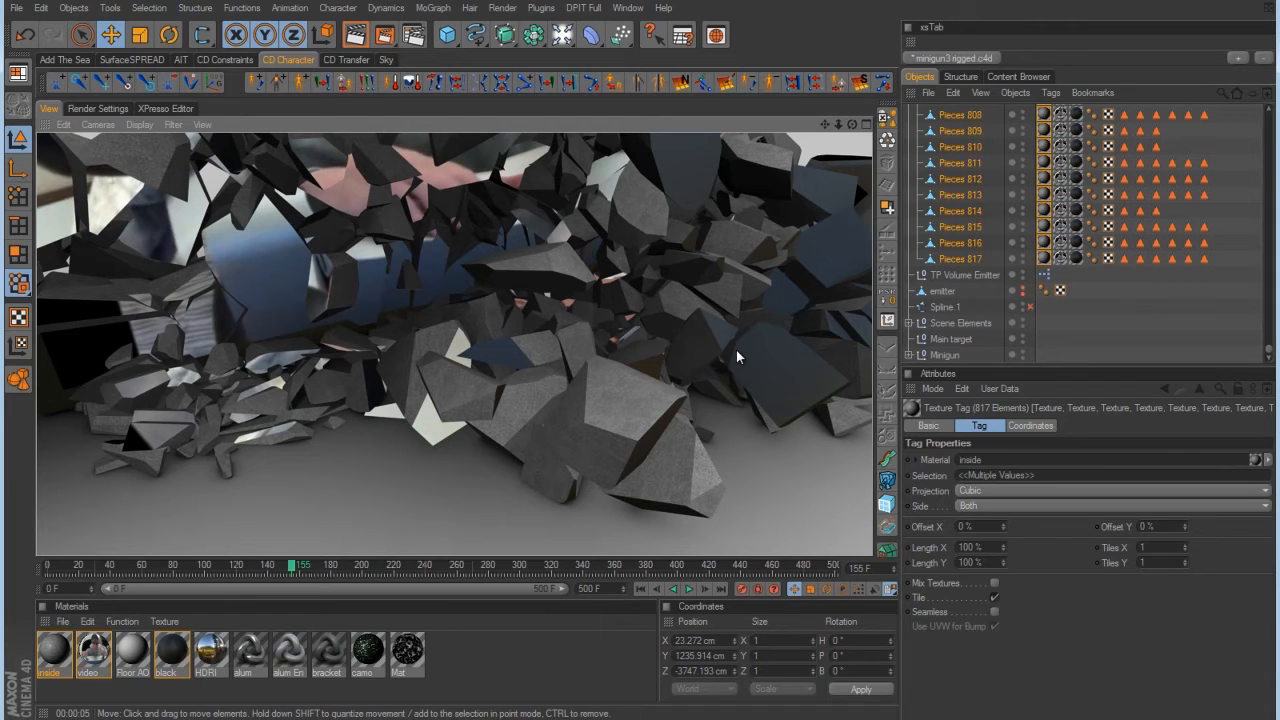
Copy the inside material's ALCC02BUMP.jpg diffusion texture into its enabled Bump channel and set the bump strength to -60%.
{"action": "double_click", "coordinate": [58, 652]}
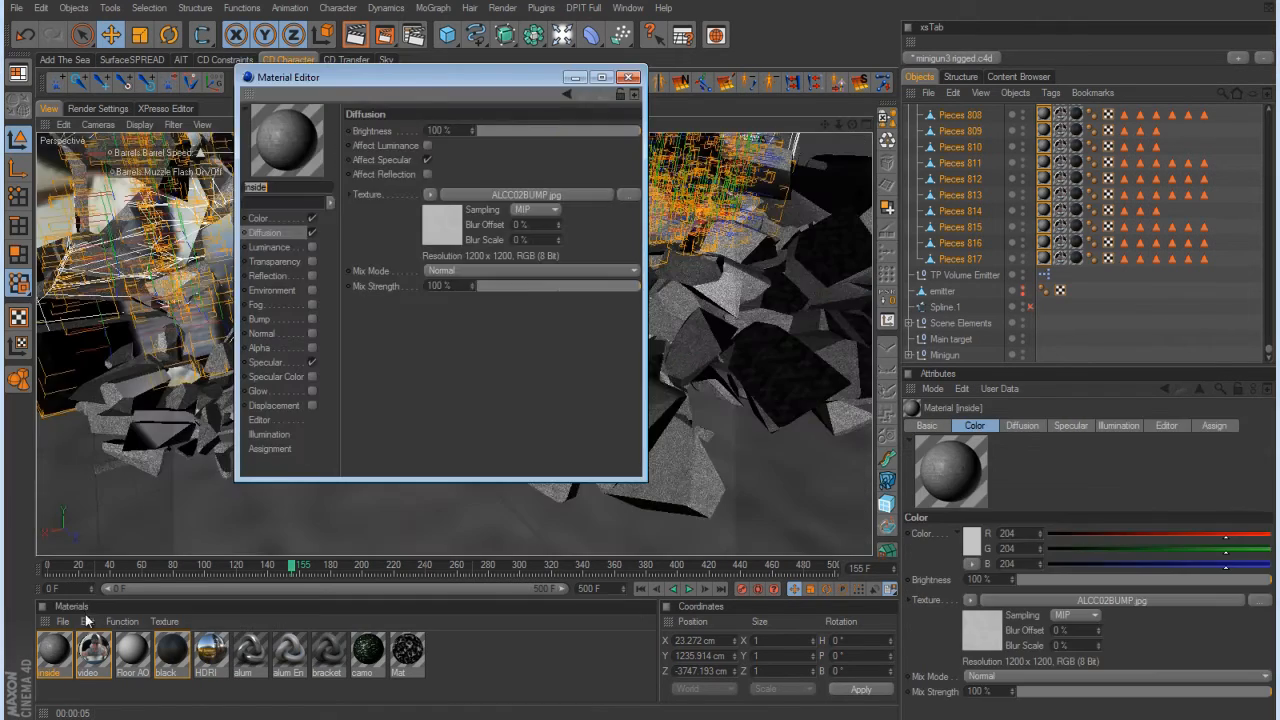
{"action": "right_click", "coordinate": [384, 195]}
{"action": "left_click", "coordinate": [410, 239]}
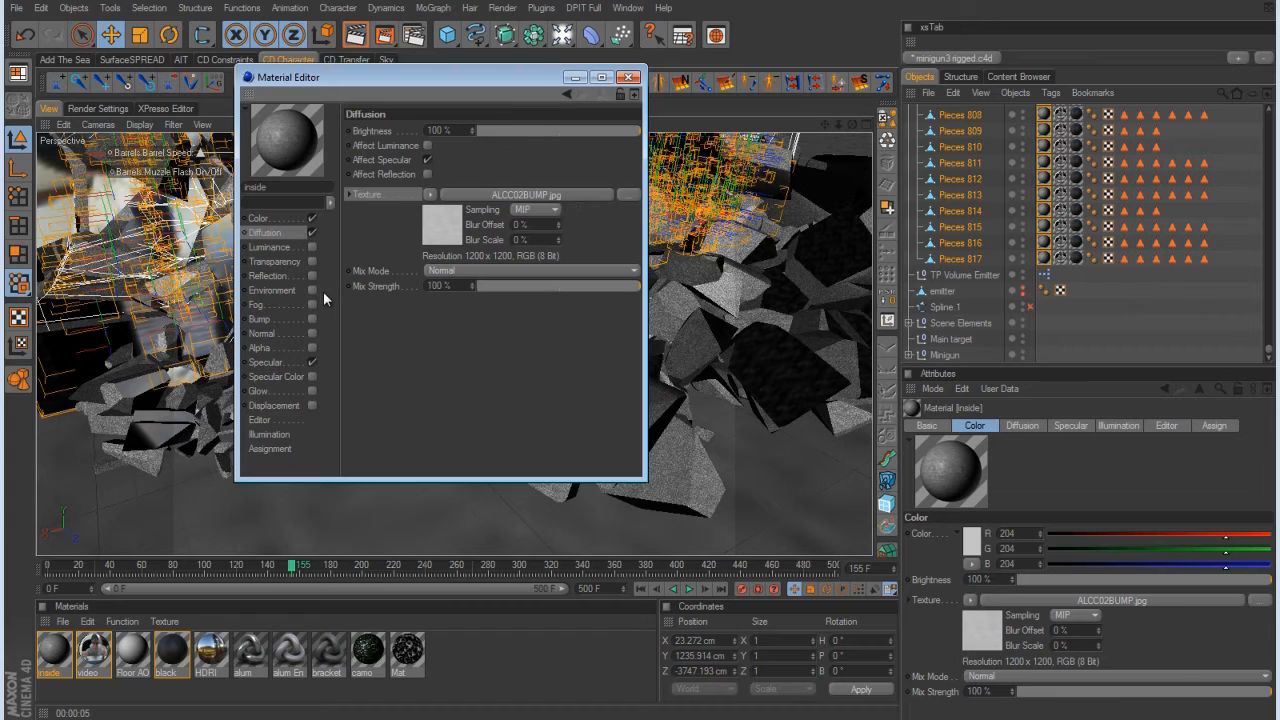
{"action": "left_click", "coordinate": [313, 318]}
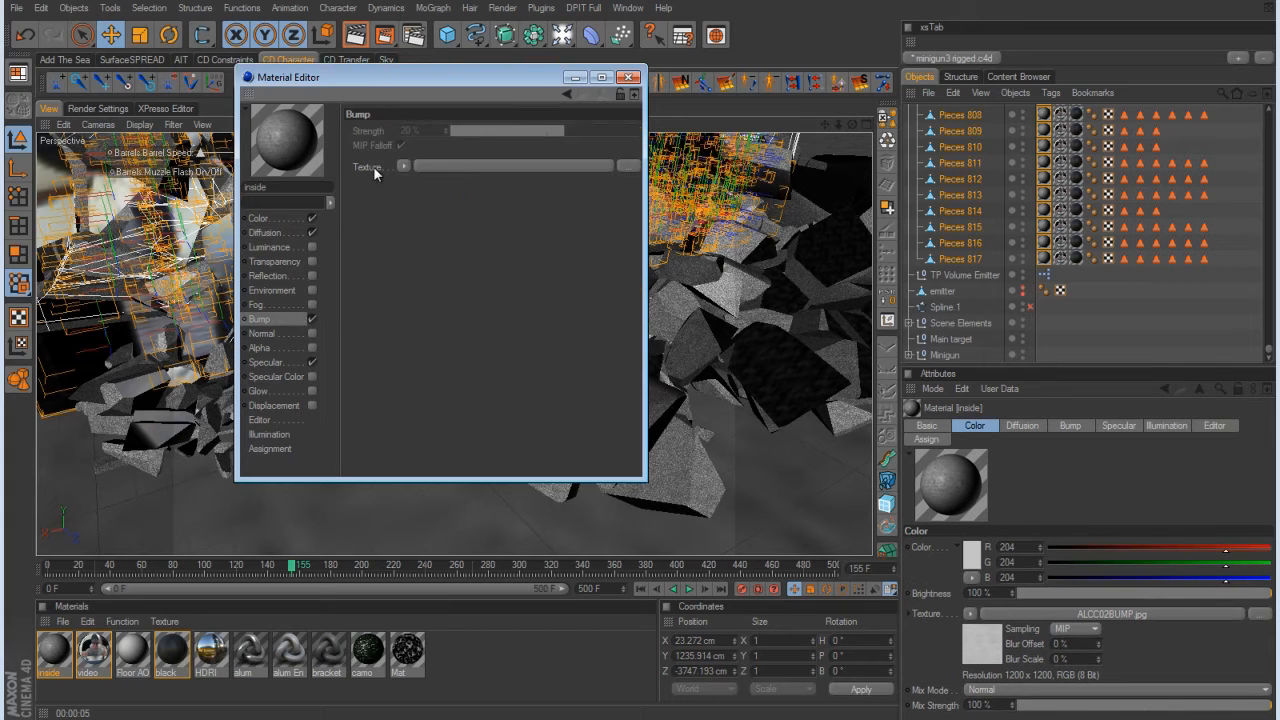
{"action": "right_click", "coordinate": [374, 166]}
{"action": "left_click", "coordinate": [396, 224]}
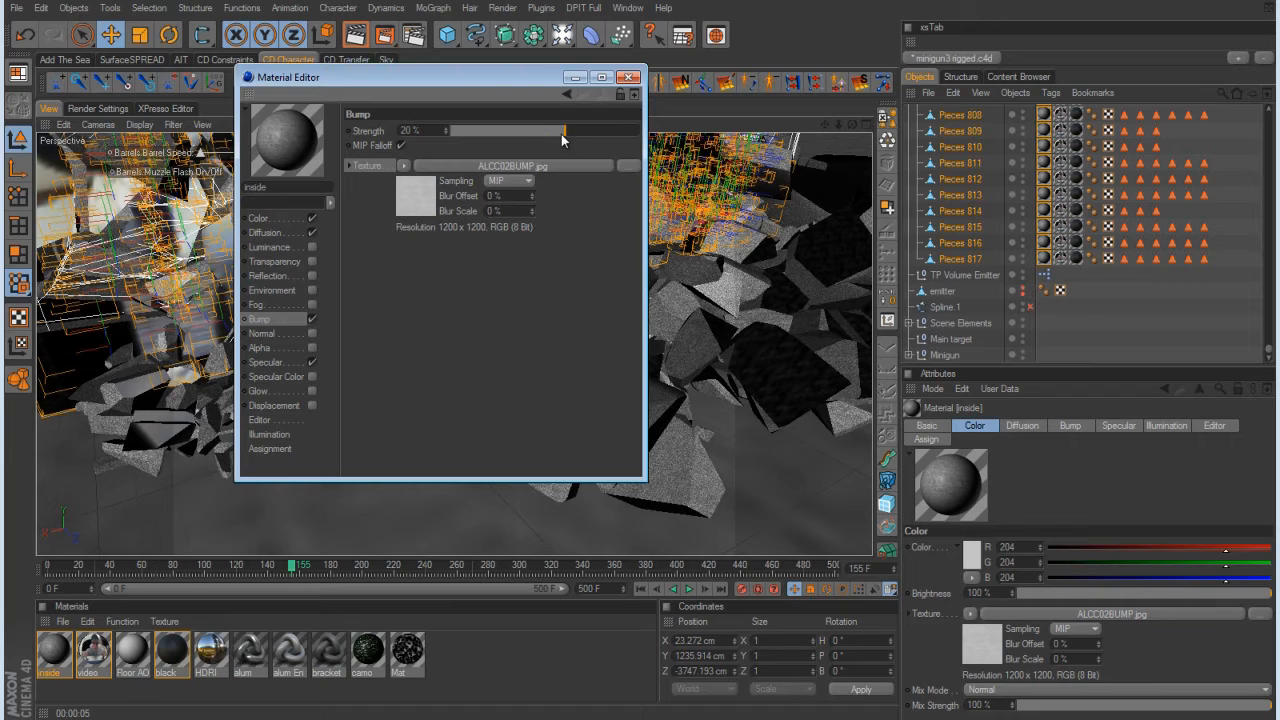
{"action": "left_click_drag", "start_coordinate": [565, 133], "coordinate": [488, 137]}
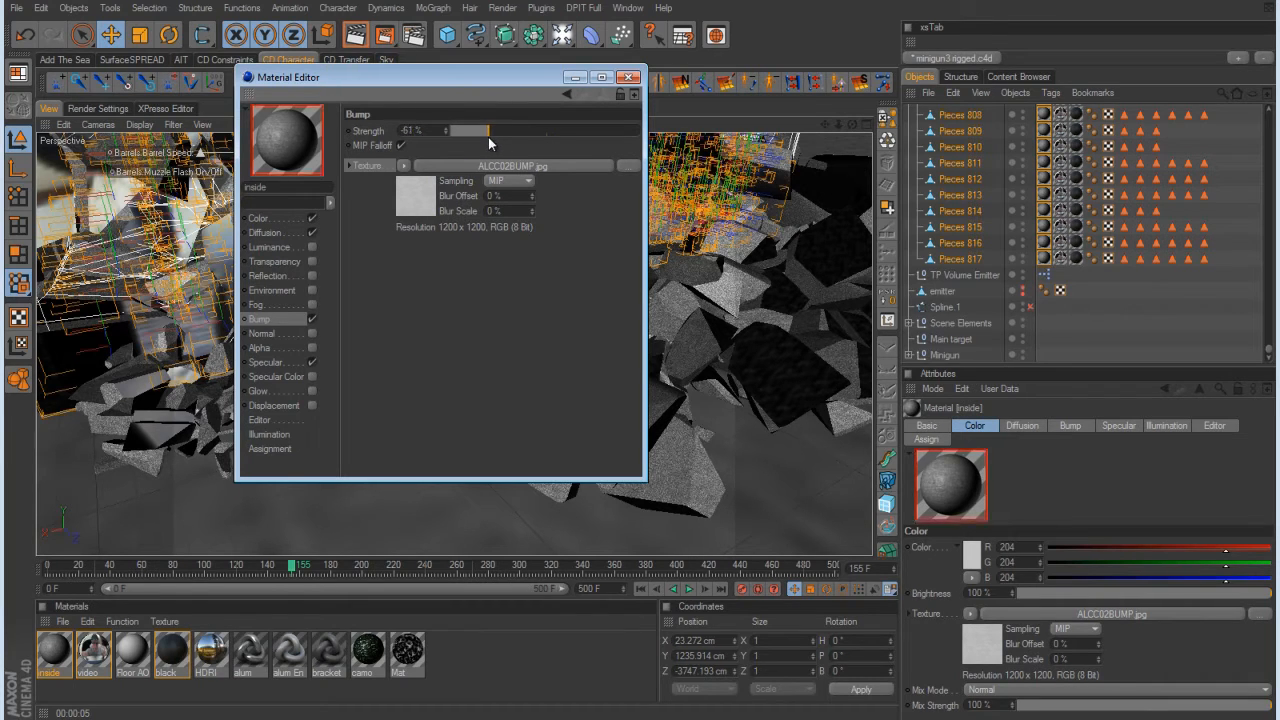
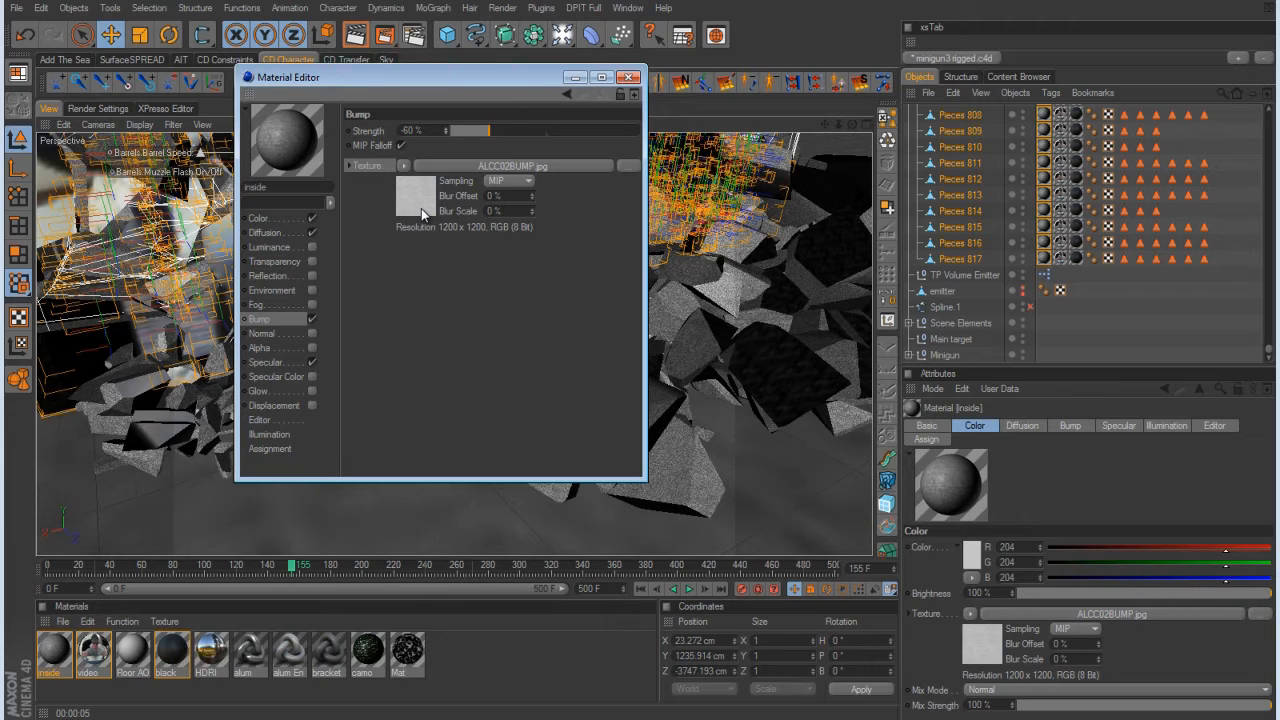
Set the bump image's black point to 0.66 and white point to 0.78, and render the close-up of the pieces.
{"action": "left_click", "coordinate": [480, 164]}
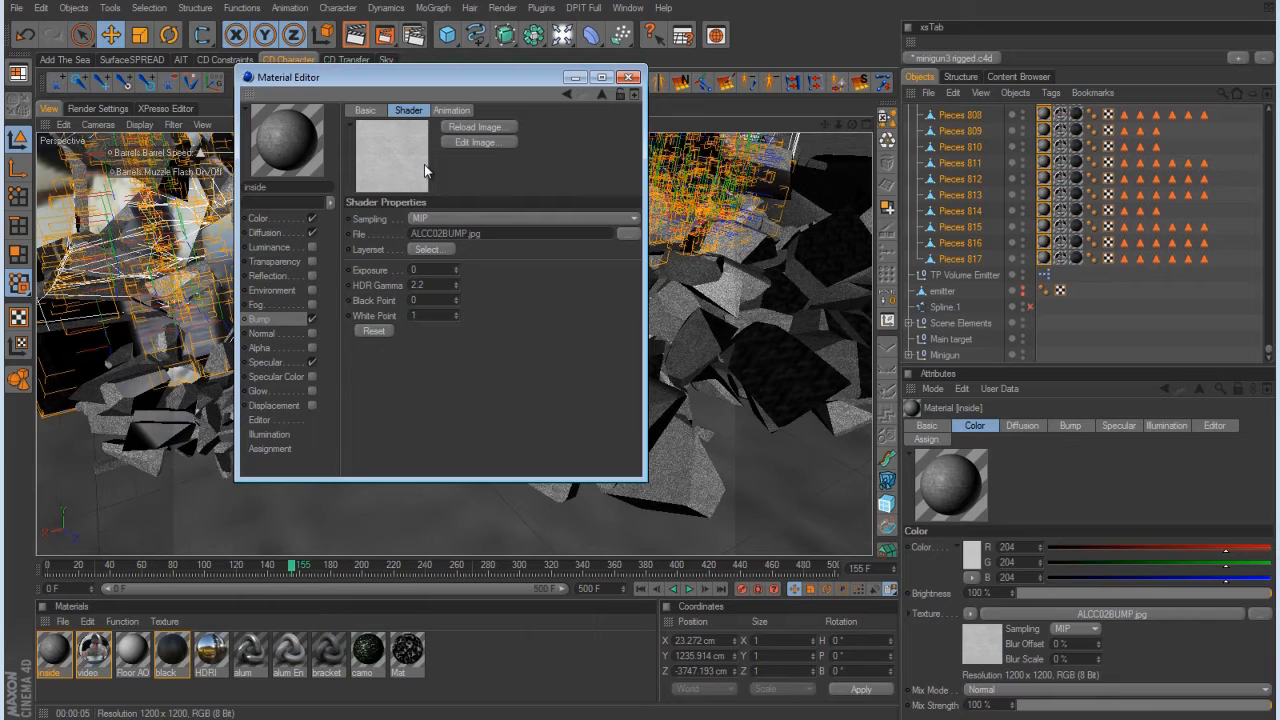
{"action": "left_click_drag", "start_coordinate": [456, 301], "coordinate": [456, 315]}
{"action": "left_click", "coordinate": [456, 299]}
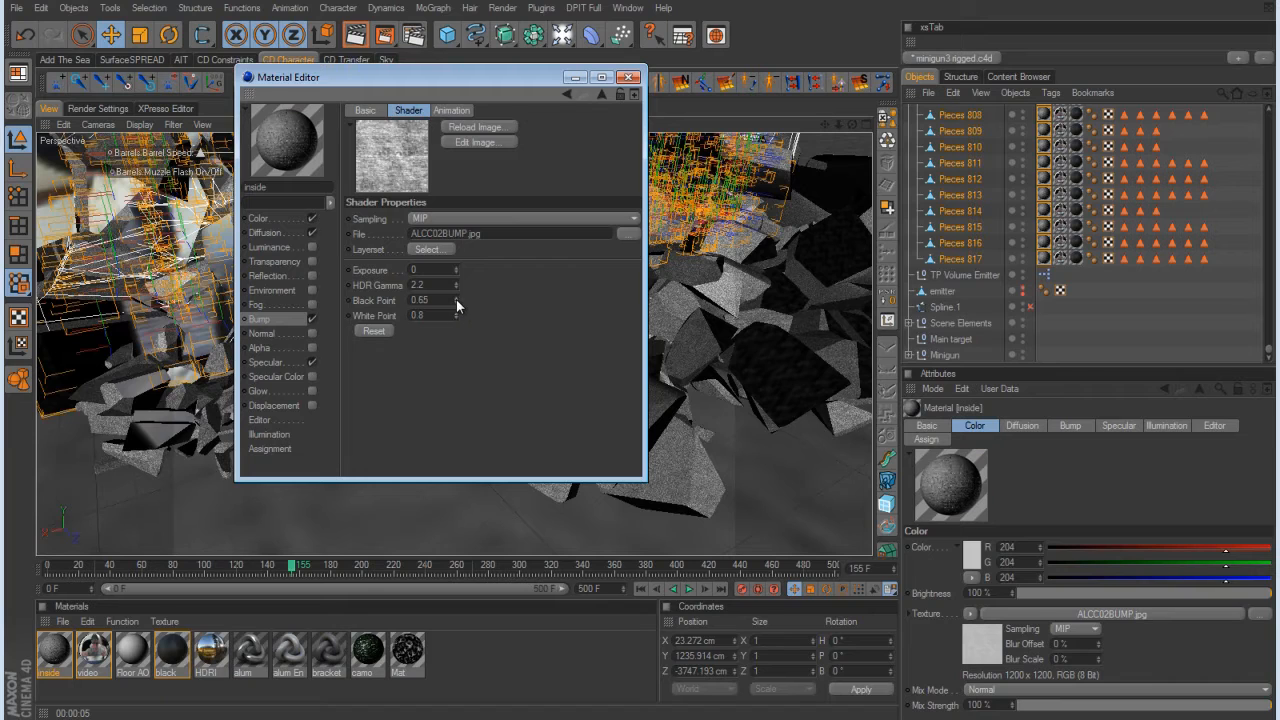
{"action": "left_click", "coordinate": [456, 316]}
{"action": "left_click", "coordinate": [456, 317]}
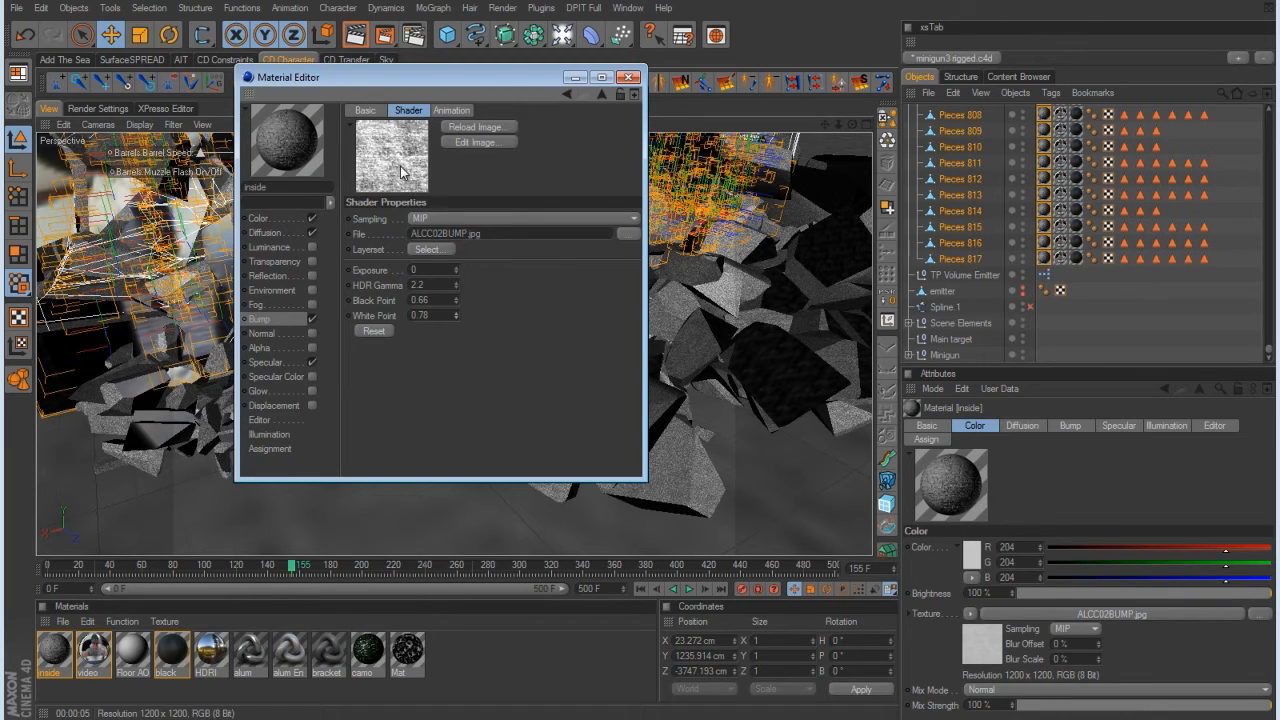
{"action": "left_click_drag", "start_coordinate": [330, 73], "coordinate": [869, 203]}
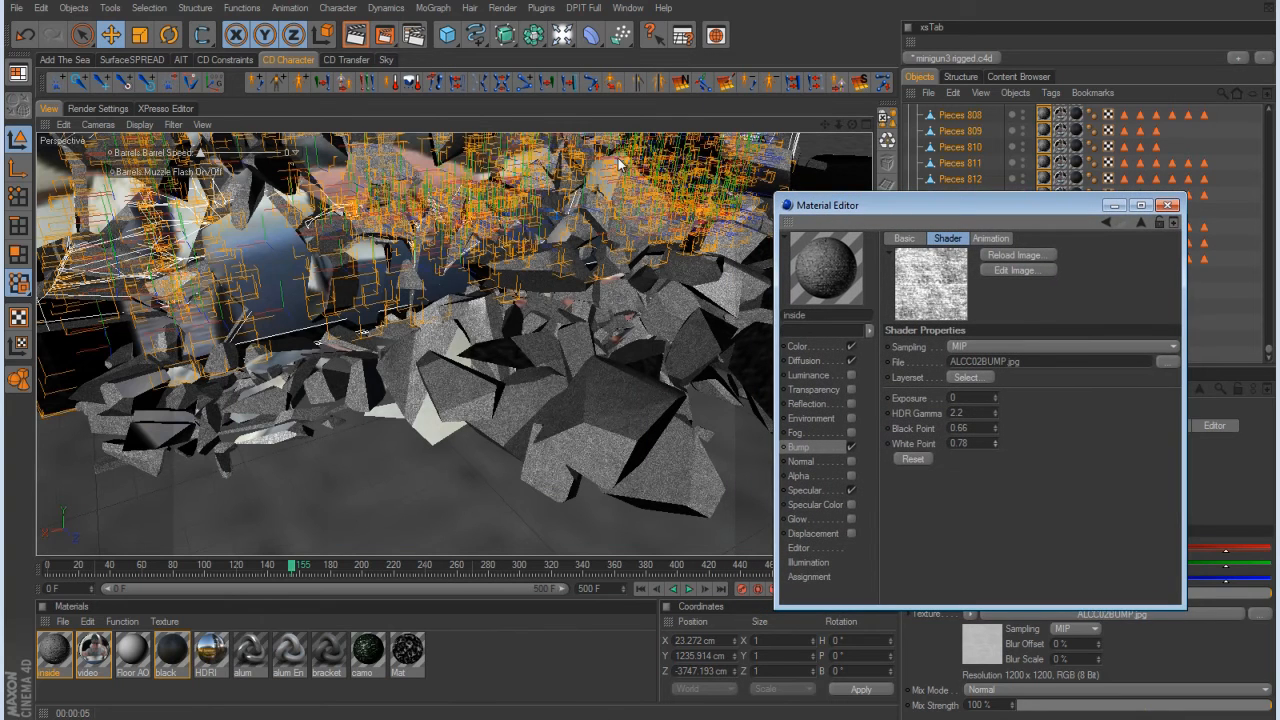
{"action": "left_click", "coordinate": [358, 37]}
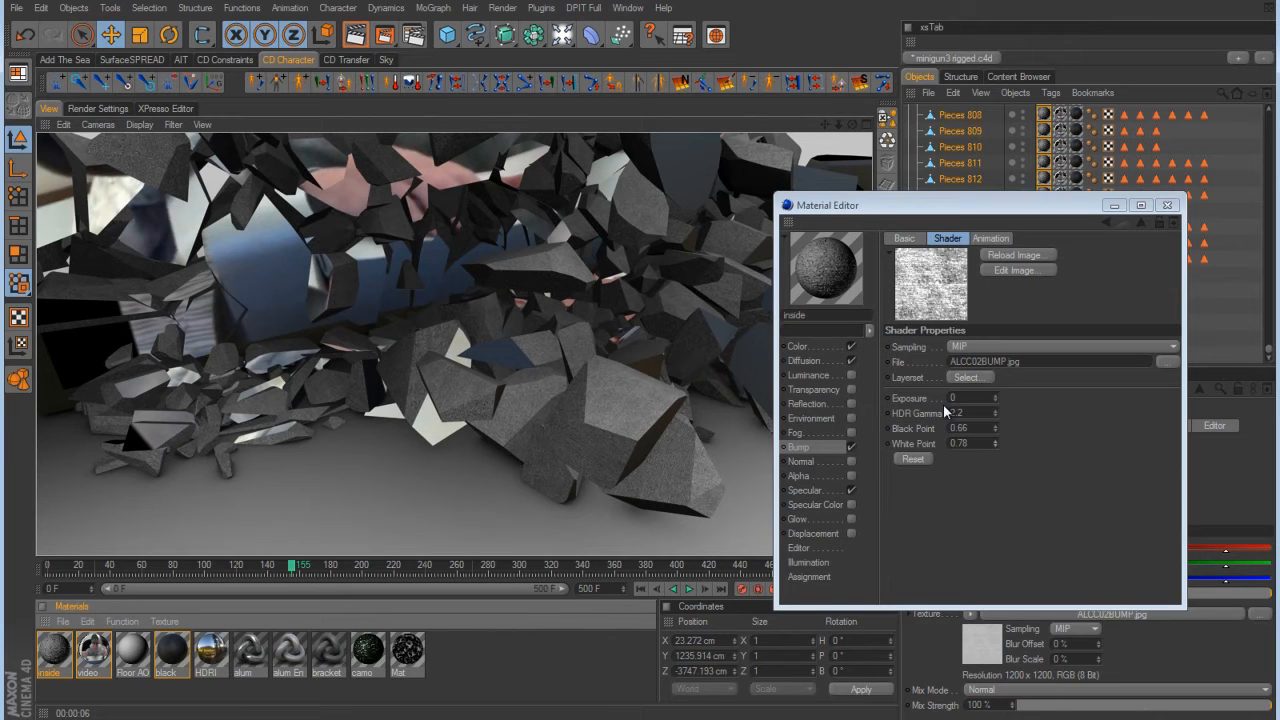
Set the inside material's bump strength to 64% and render the close-up again.
{"action": "left_click_drag", "start_coordinate": [1040, 201], "coordinate": [758, 199]}
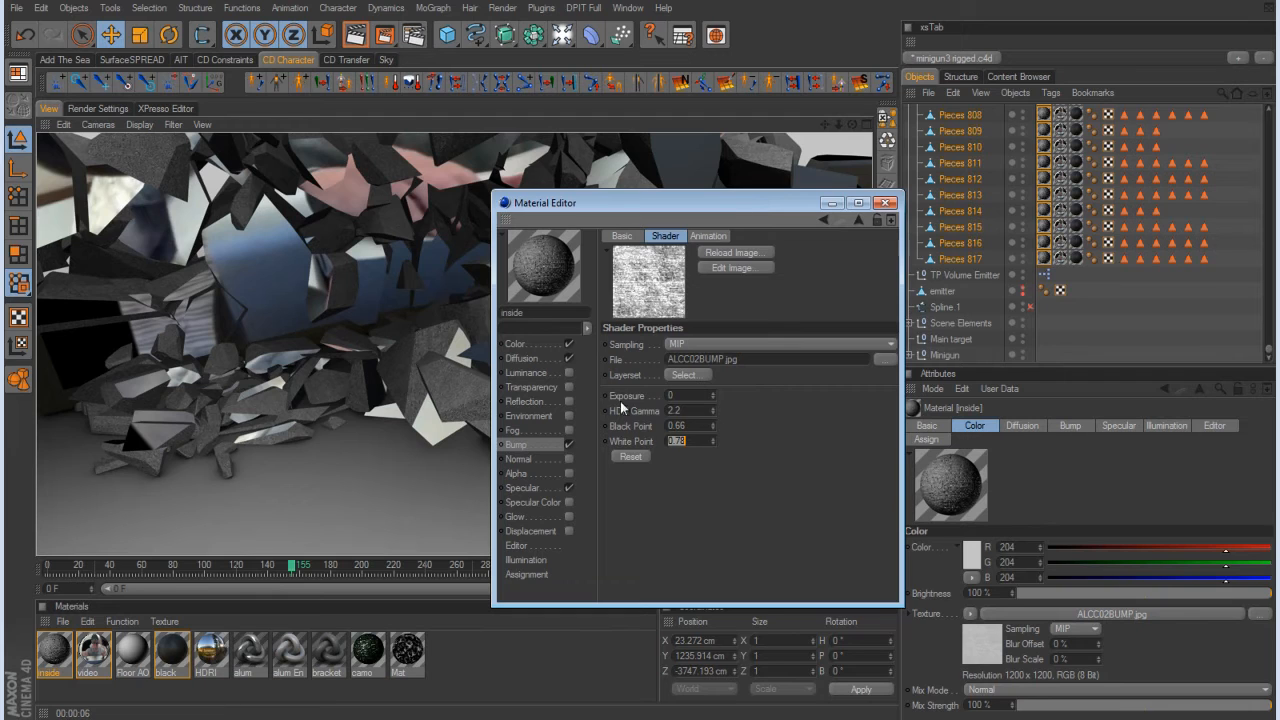
{"action": "left_click", "coordinate": [539, 450]}
{"action": "left_click_drag", "start_coordinate": [745, 255], "coordinate": [864, 259]}
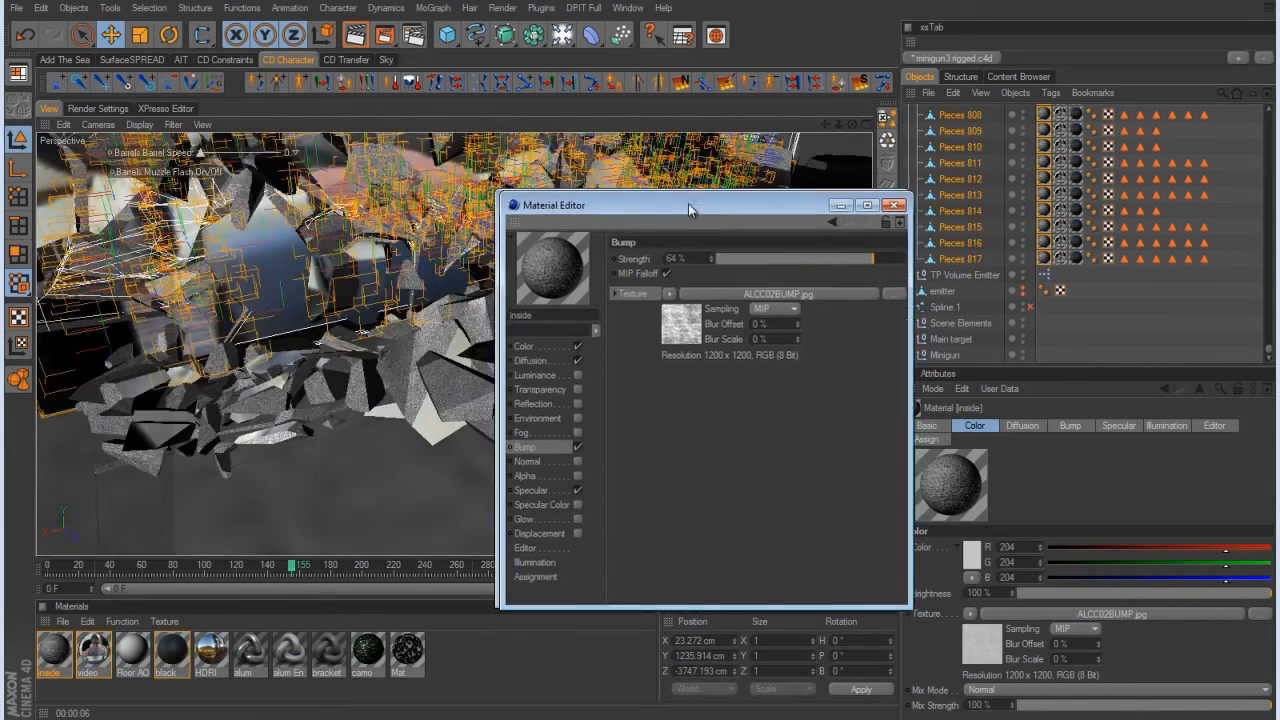
{"action": "left_click_drag", "start_coordinate": [688, 203], "coordinate": [1025, 232]}
{"action": "left_click", "coordinate": [360, 40]}
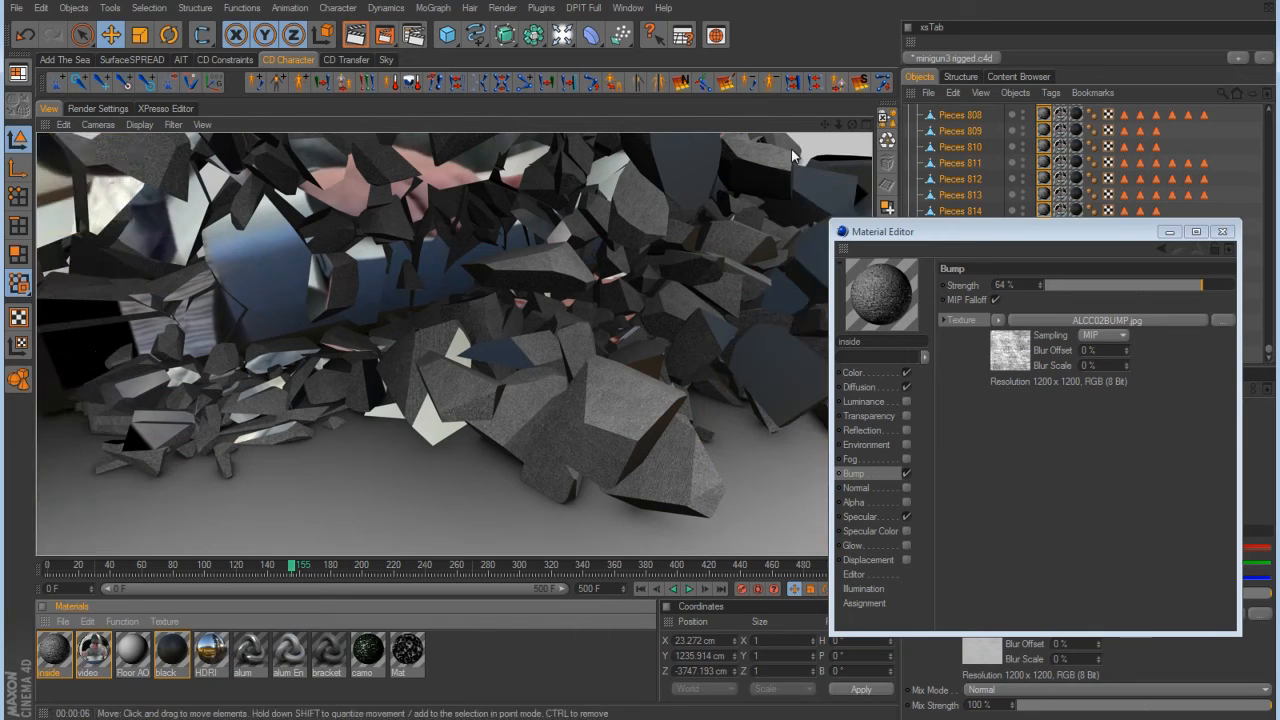
Copy the adjusted bump texture into the inside material's Diffusion channel, render the pieces and close the material editor.
{"action": "left_click_drag", "start_coordinate": [836, 125], "coordinate": [620, 370]}
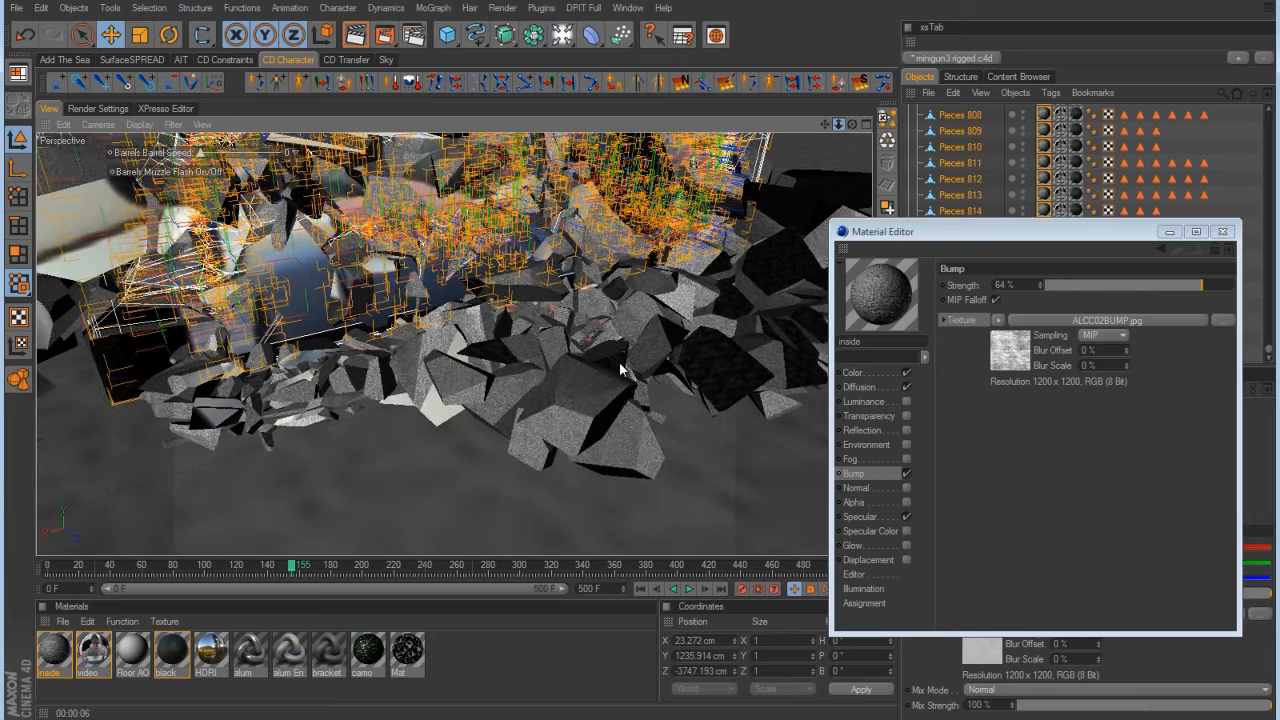
{"action": "right_click", "coordinate": [965, 321]}
{"action": "left_click", "coordinate": [994, 366]}
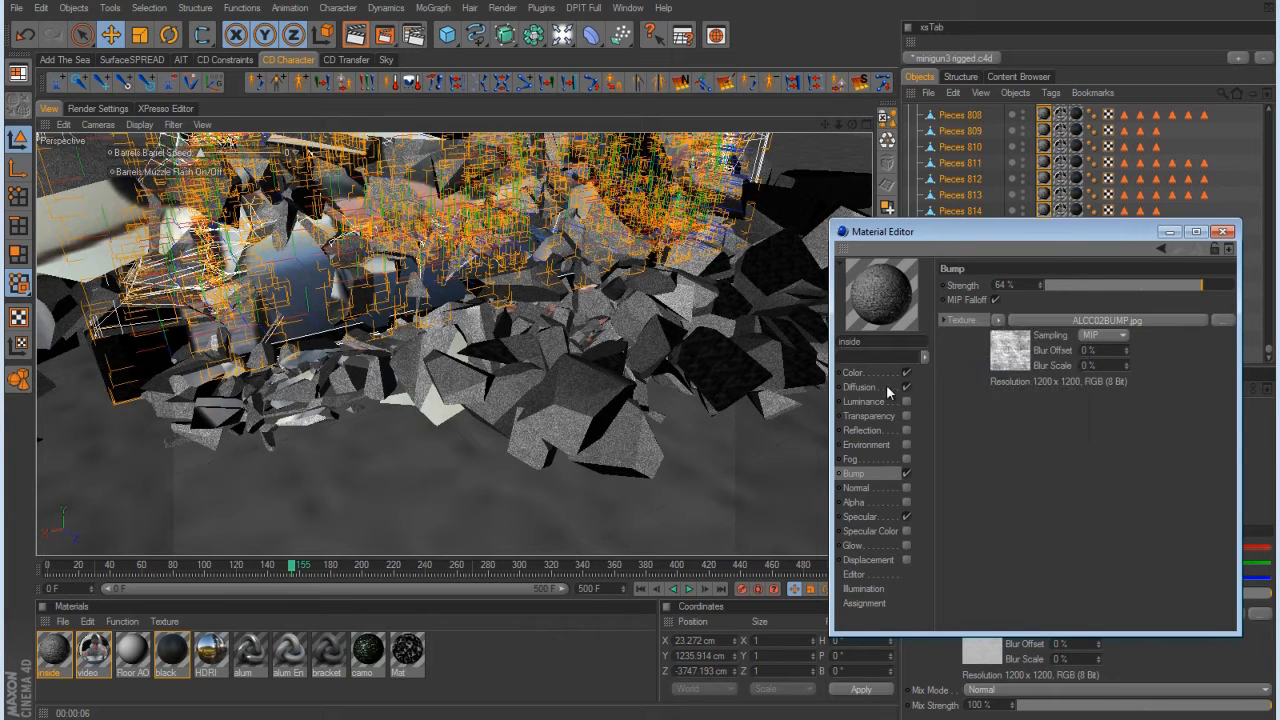
{"action": "left_click", "coordinate": [862, 387]}
{"action": "right_click", "coordinate": [980, 352]}
{"action": "left_click", "coordinate": [1008, 405]}
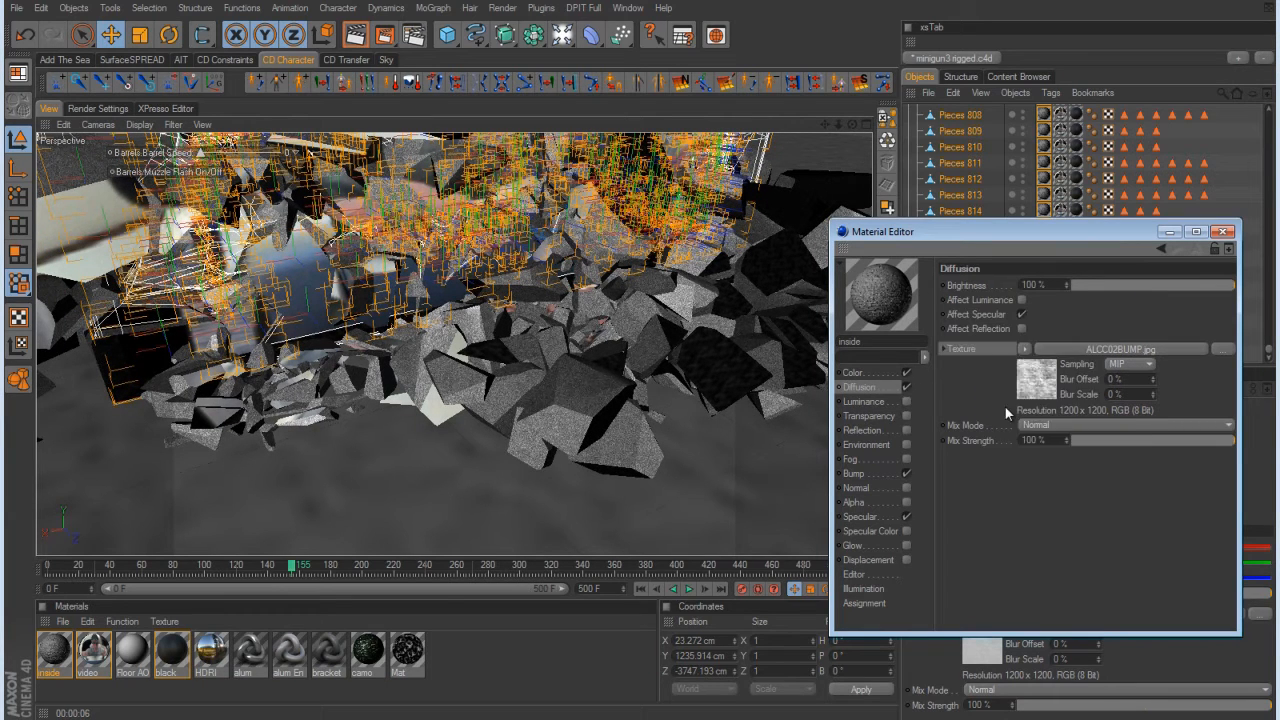
{"action": "left_click", "coordinate": [356, 36]}
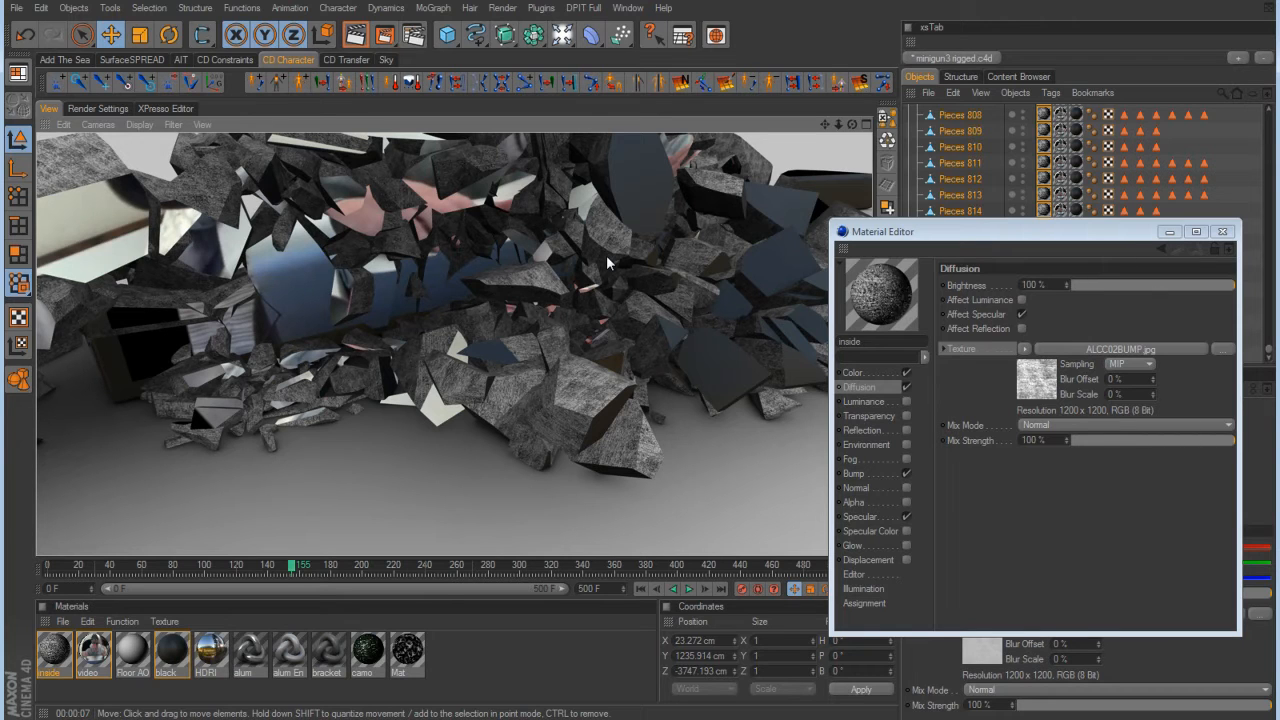
{"action": "left_click_drag", "start_coordinate": [949, 235], "coordinate": [388, 220]}
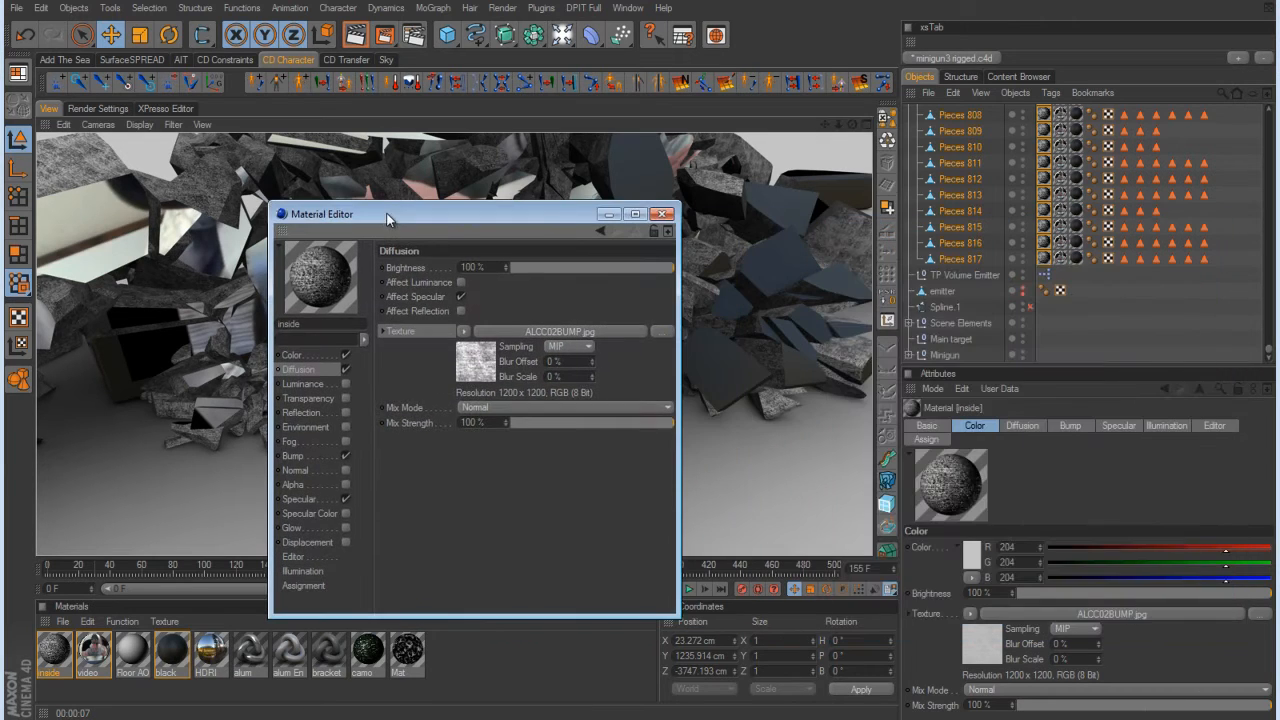
{"action": "left_click", "coordinate": [662, 214]}
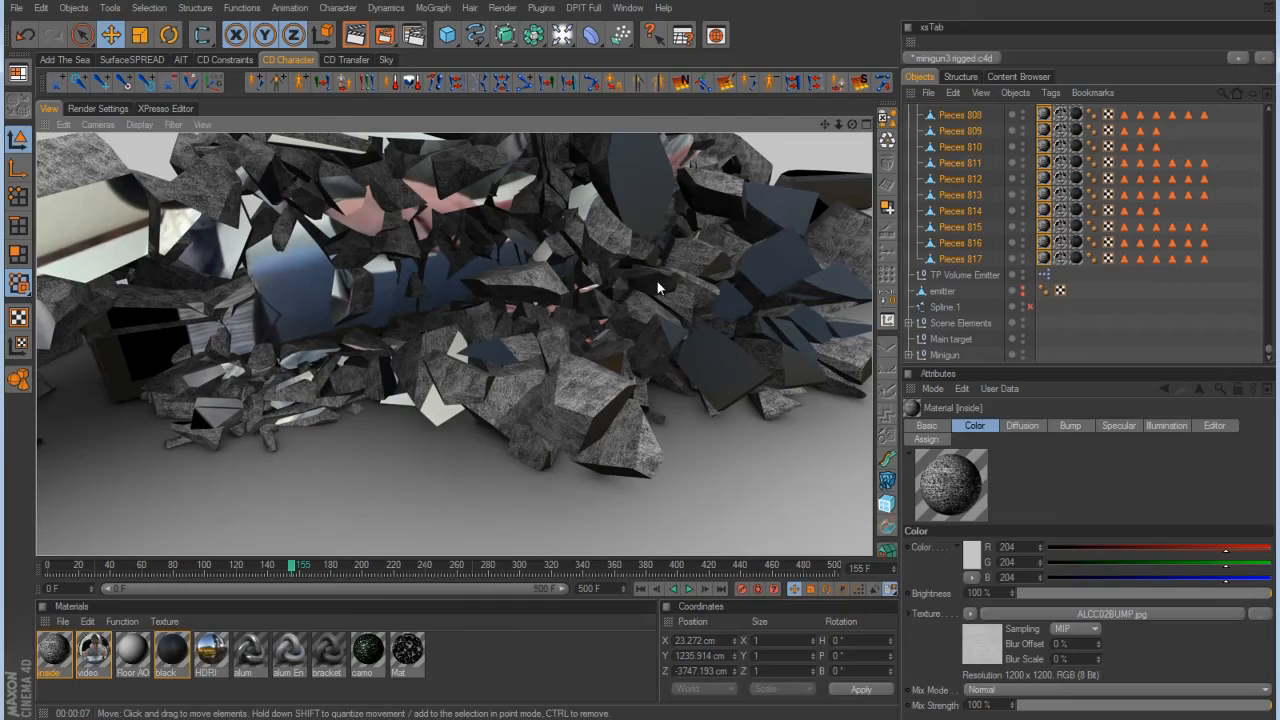
Deselect all pieces, with the rubble and minigun in view, and return to the Pieces object in the hierarchy.
{"action": "left_click_drag", "start_coordinate": [661, 290], "coordinate": [748, 337], "text": "alt"}
{"action": "right_click_drag", "start_coordinate": [748, 337], "coordinate": [664, 285], "text": "alt"}
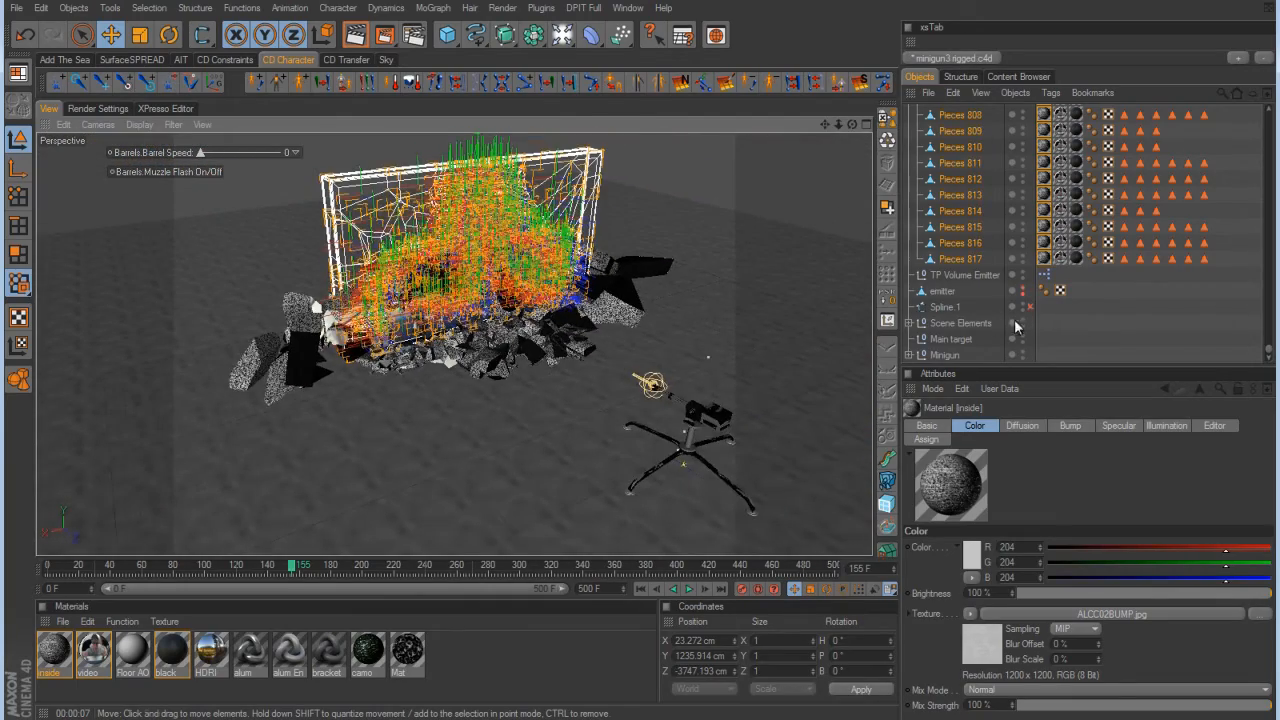
{"action": "left_click", "coordinate": [1140, 330]}
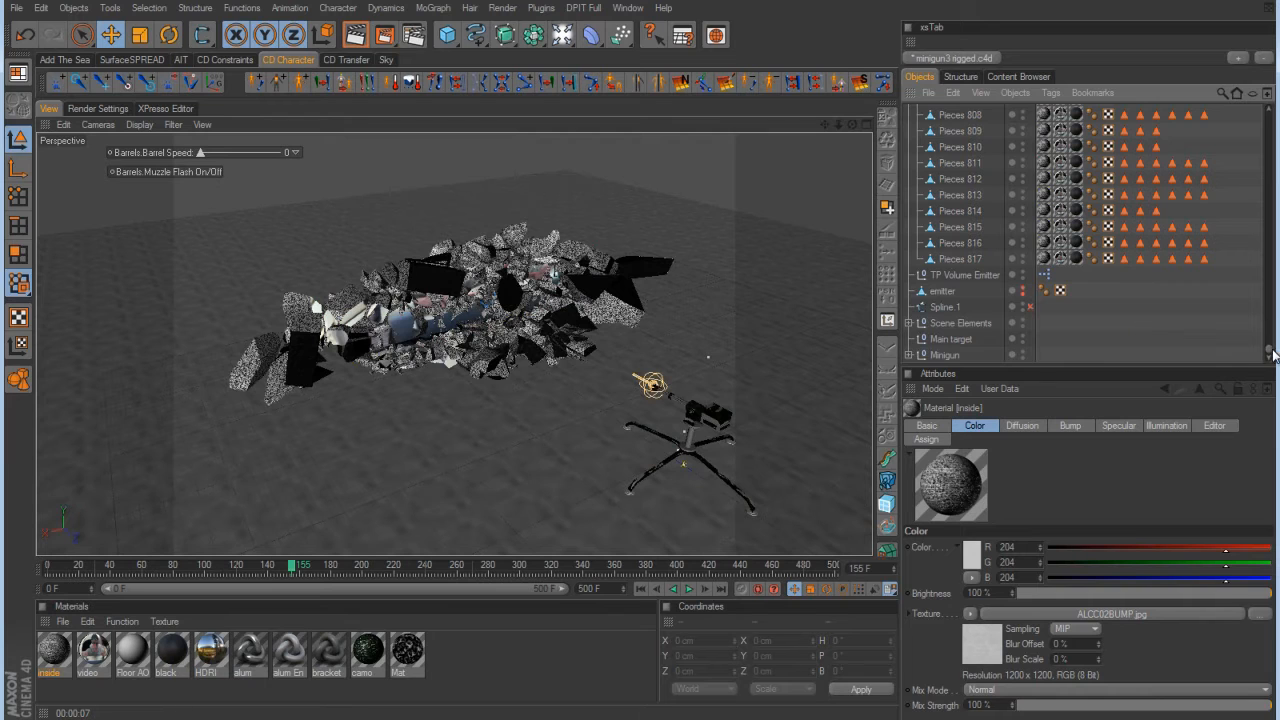
{"action": "left_click_drag", "start_coordinate": [1270, 352], "coordinate": [1262, 108]}
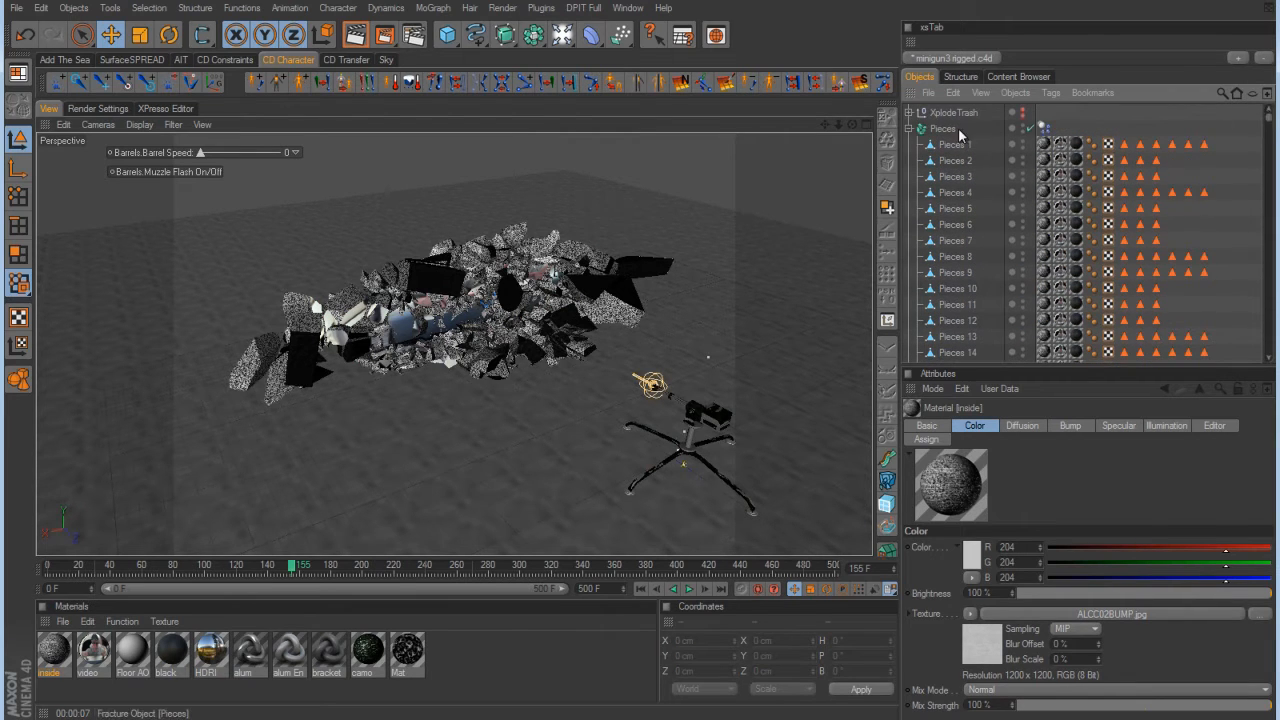
Rewind to the first frame, enable Spline.1 and move it to about -3627 cm in Z, onto the video wall's front face.
{"action": "left_click", "coordinate": [910, 129]}
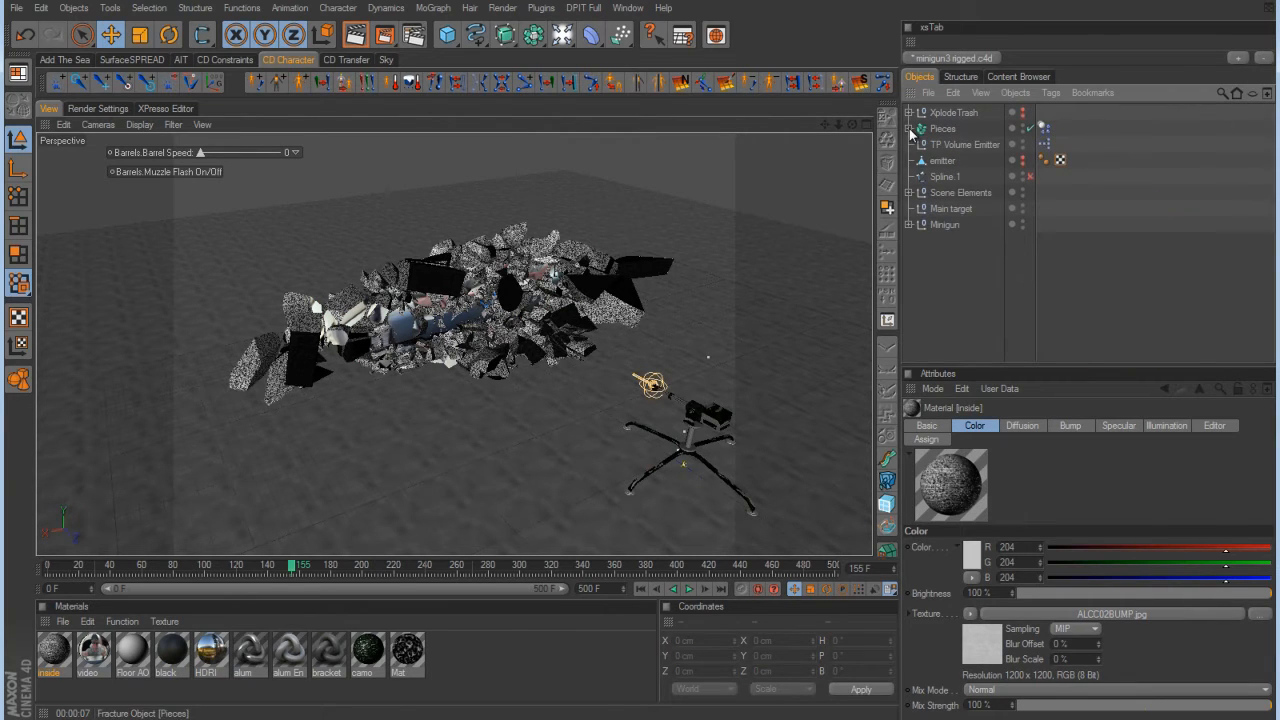
{"action": "left_click", "coordinate": [639, 587]}
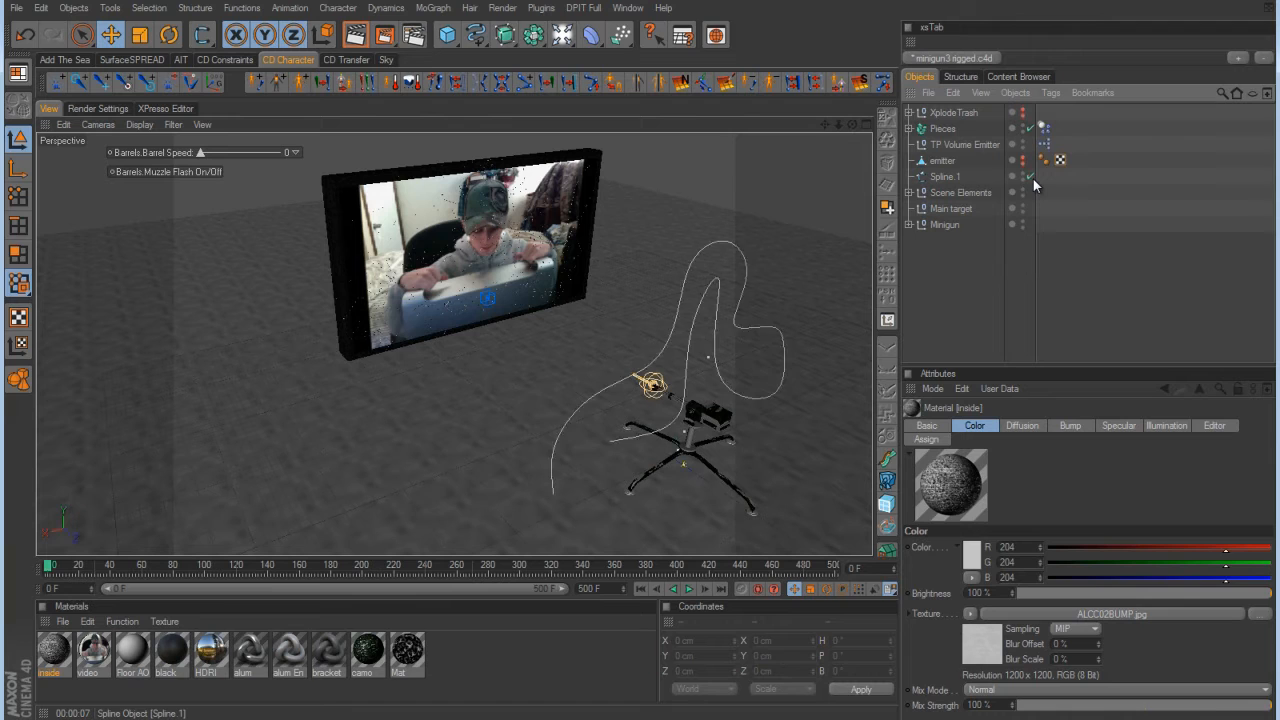
{"action": "left_click", "coordinate": [948, 177]}
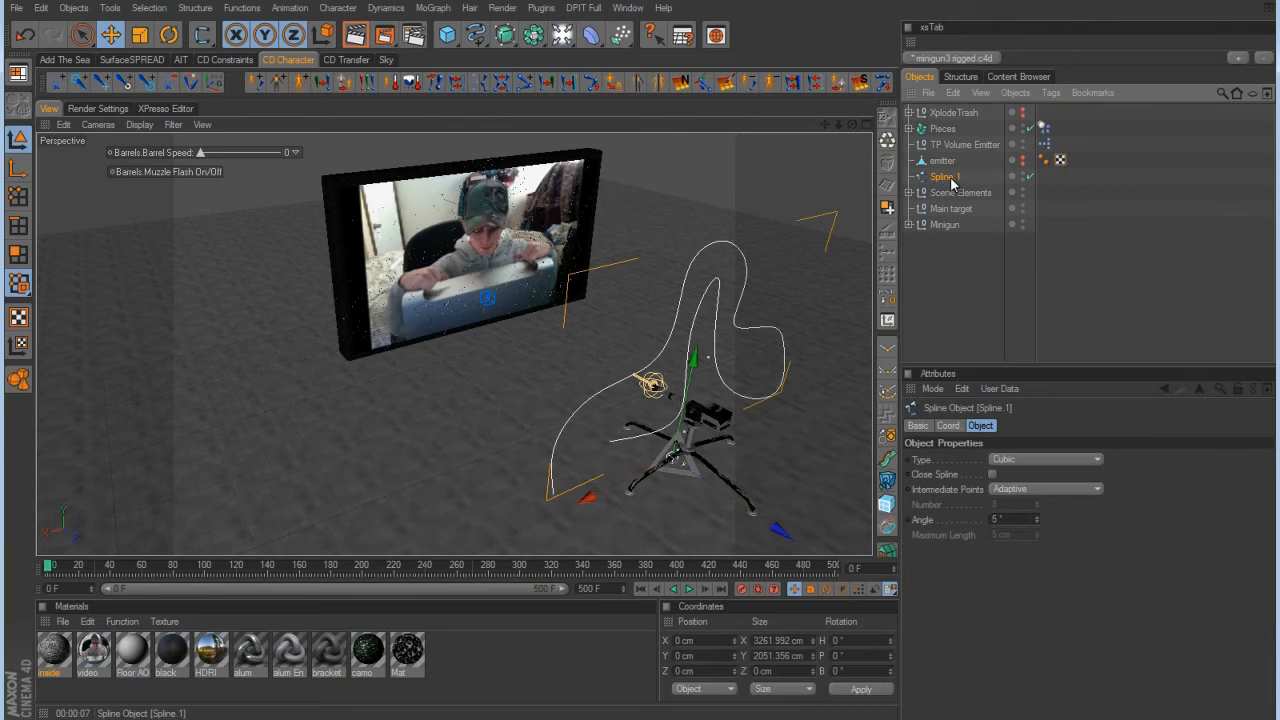
{"action": "left_click_drag", "start_coordinate": [782, 538], "coordinate": [641, 360]}
{"action": "scroll", "coordinate": [721, 368], "scroll_direction": "up", "scroll_amount": 9}
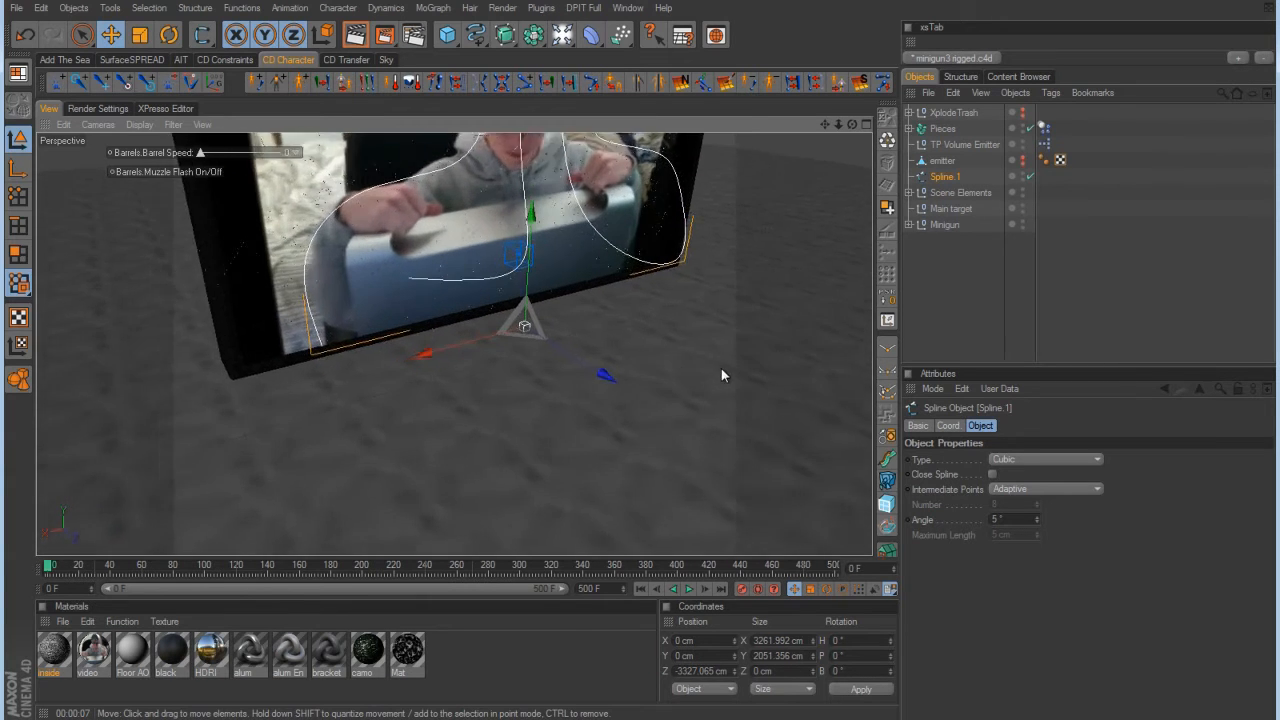
{"action": "left_click_drag", "start_coordinate": [666, 279], "coordinate": [652, 361], "text": "alt"}
{"action": "right_click_drag", "start_coordinate": [651, 361], "coordinate": [648, 361], "text": "alt"}
{"action": "left_click_drag", "start_coordinate": [713, 325], "coordinate": [639, 359]}
{"action": "scroll", "coordinate": [723, 282], "scroll_direction": "down", "scroll_amount": 8}
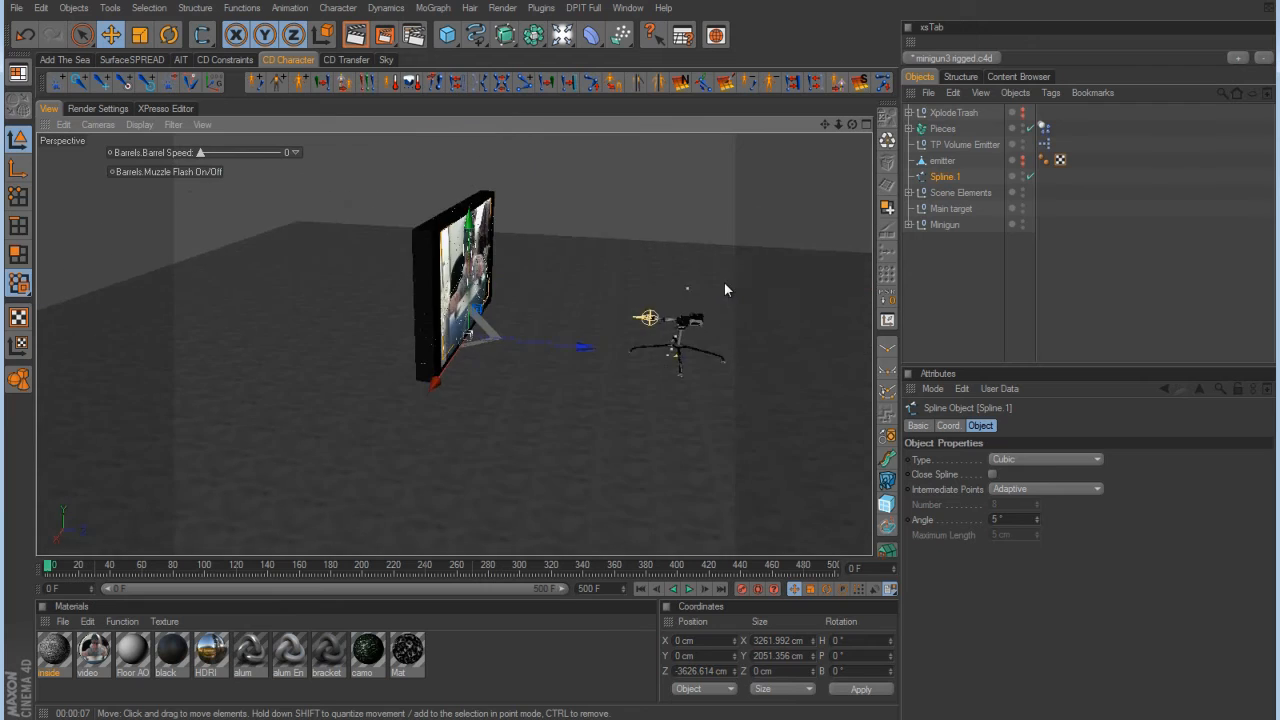
{"action": "left_click_drag", "start_coordinate": [724, 289], "coordinate": [1020, 189], "text": "alt"}
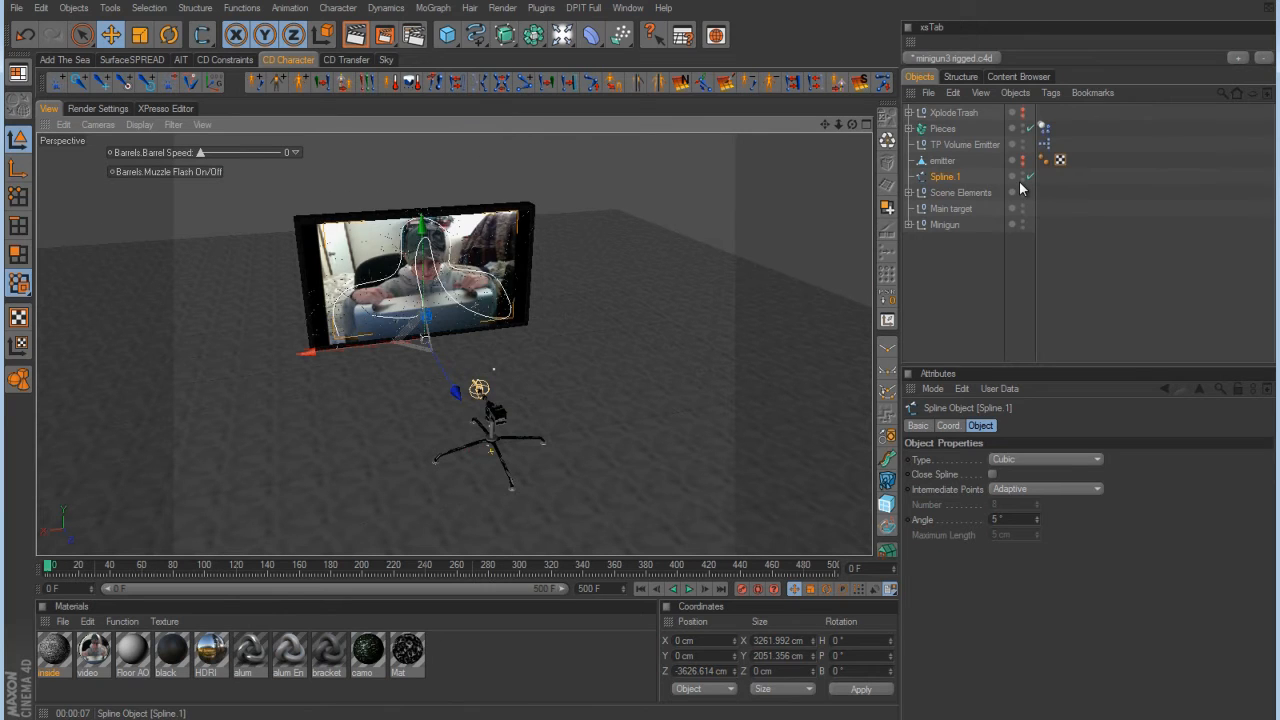
Give the Main target null an Align To Spline tag that uses Spline.1 as its spline path, keeping the position at 0%.
{"action": "right_click", "coordinate": [958, 212]}
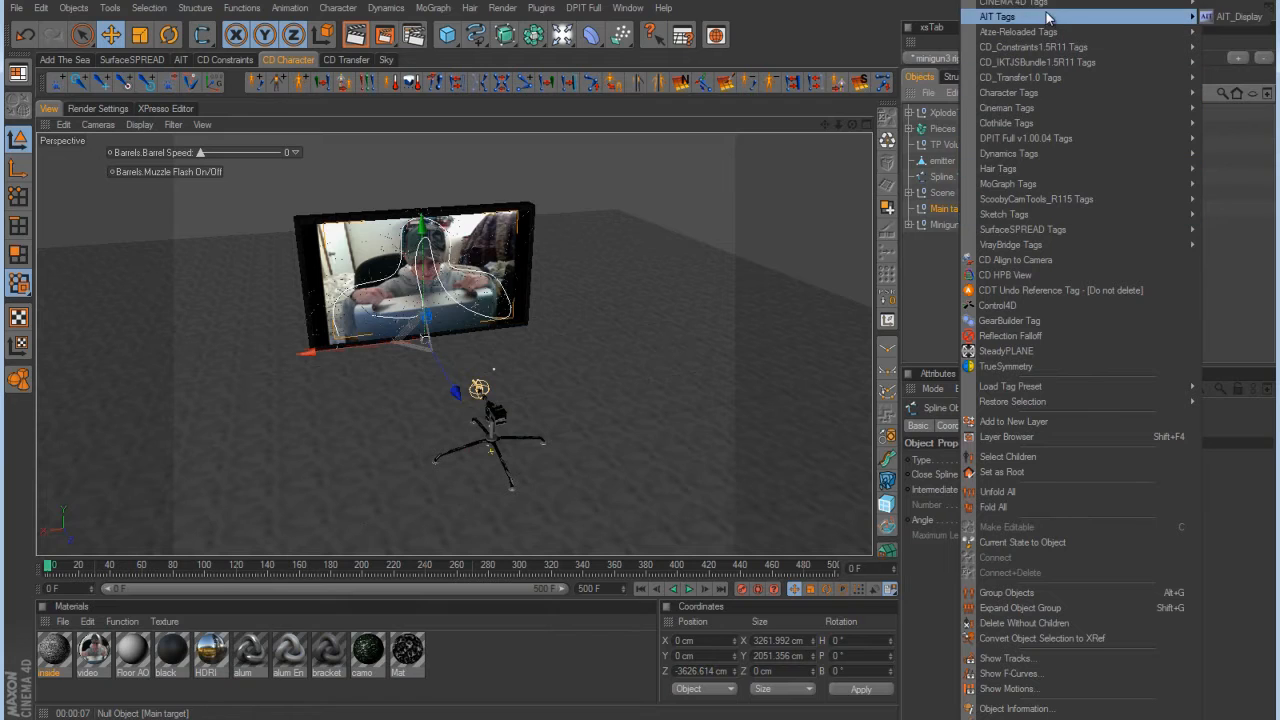
{"action": "mouse_move", "coordinate": [995, 4]}
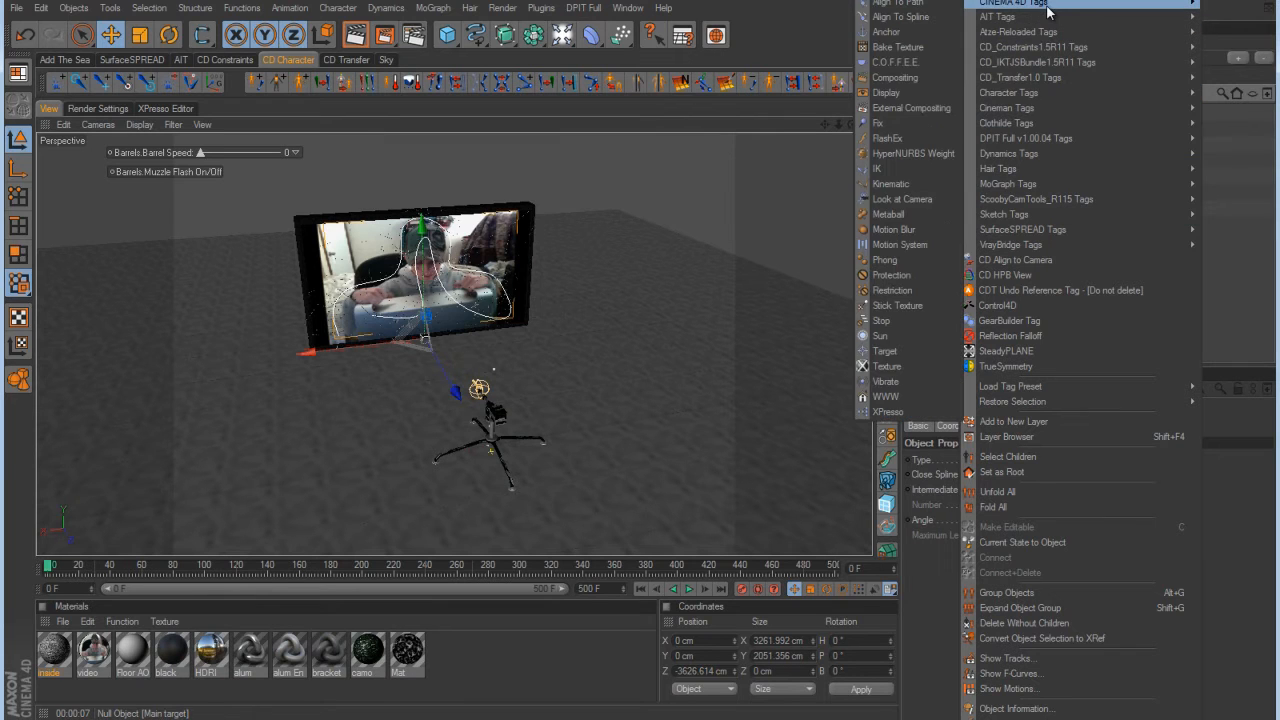
{"action": "left_click", "coordinate": [902, 17]}
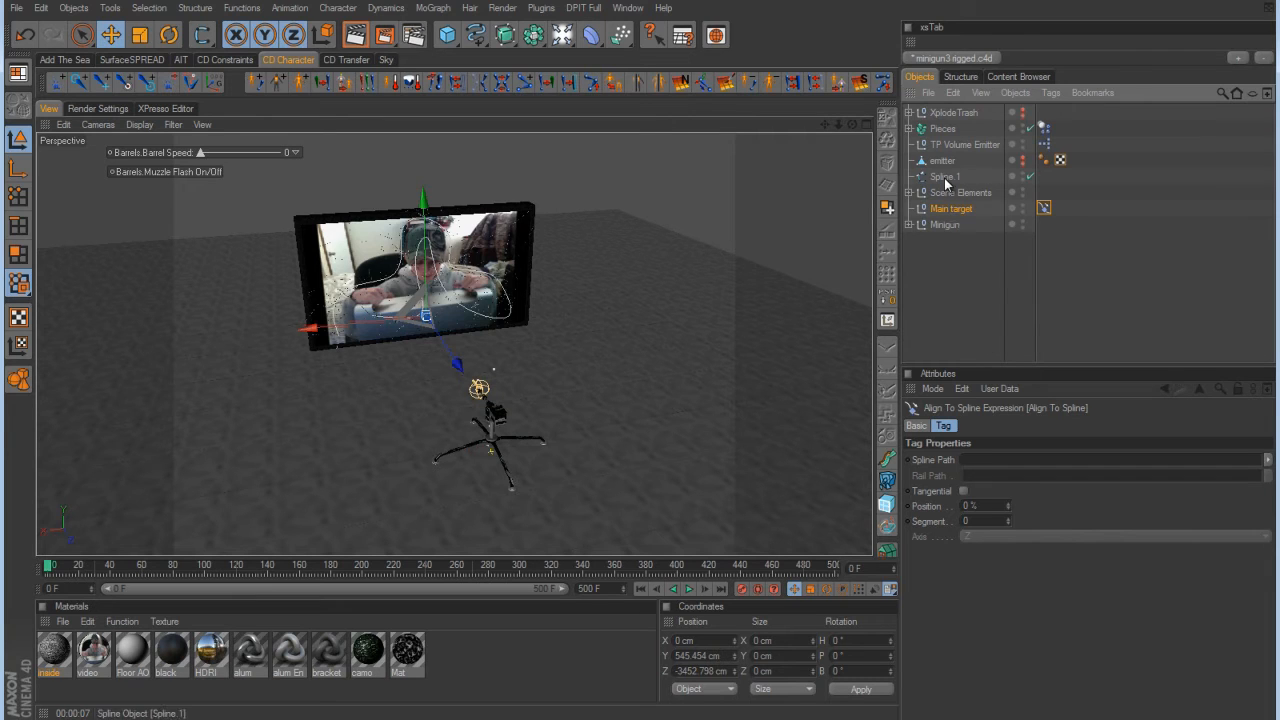
{"action": "left_click_drag", "start_coordinate": [944, 177], "coordinate": [987, 460]}
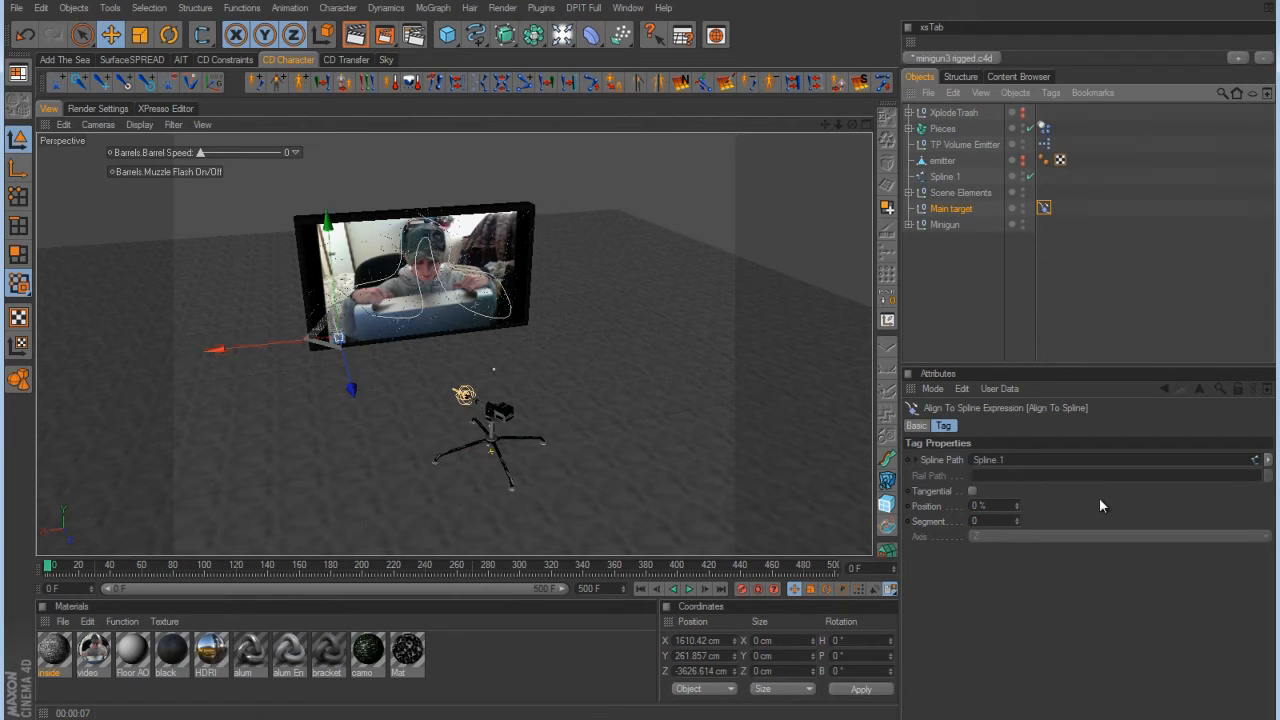
{"action": "mouse_move", "coordinate": [1017, 507]}
{"action": "left_mouse_down"}
{"action": "mouse_move", "coordinate": [995, 440]}
{"action": "mouse_move", "coordinate": [1016, 505]}
{"action": "mouse_move", "coordinate": [1019, 640]}
{"action": "mouse_move", "coordinate": [1013, 500]}
{"action": "left_mouse_up"}
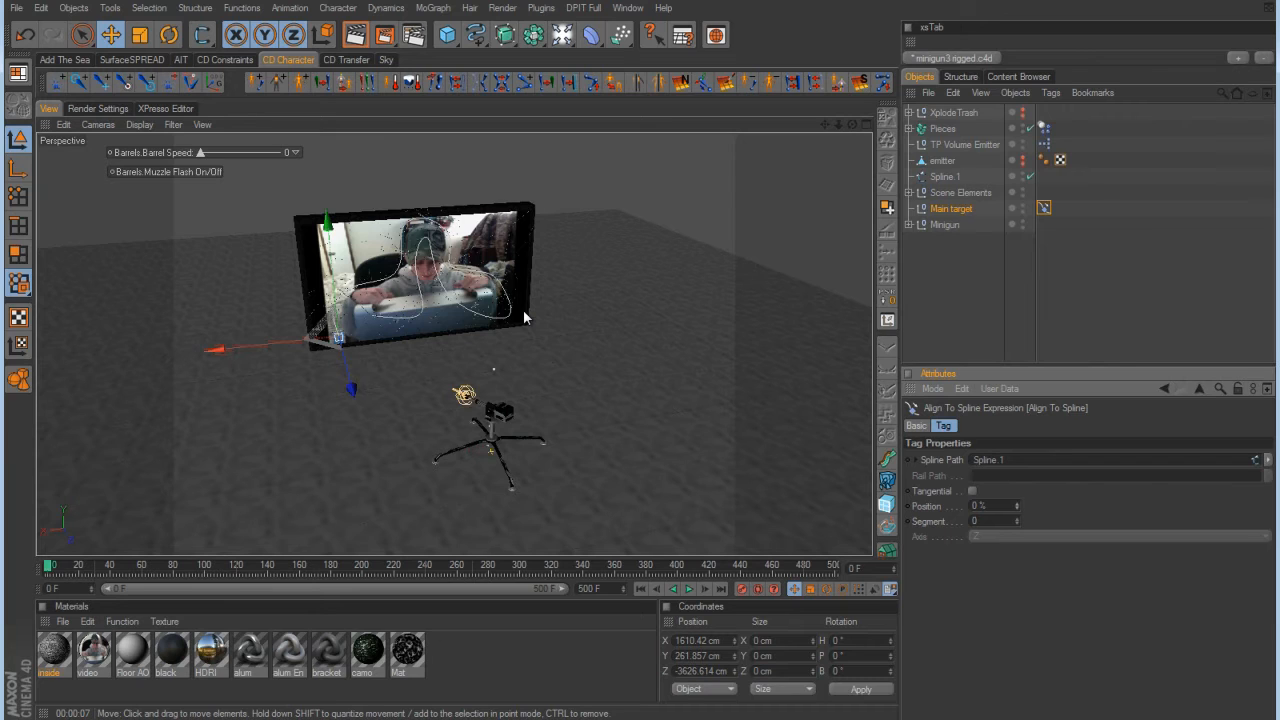
Disable the Pieces fracture object and keyframe the Align To Spline position at 0% on frame 30.
{"action": "left_click", "coordinate": [1030, 128]}
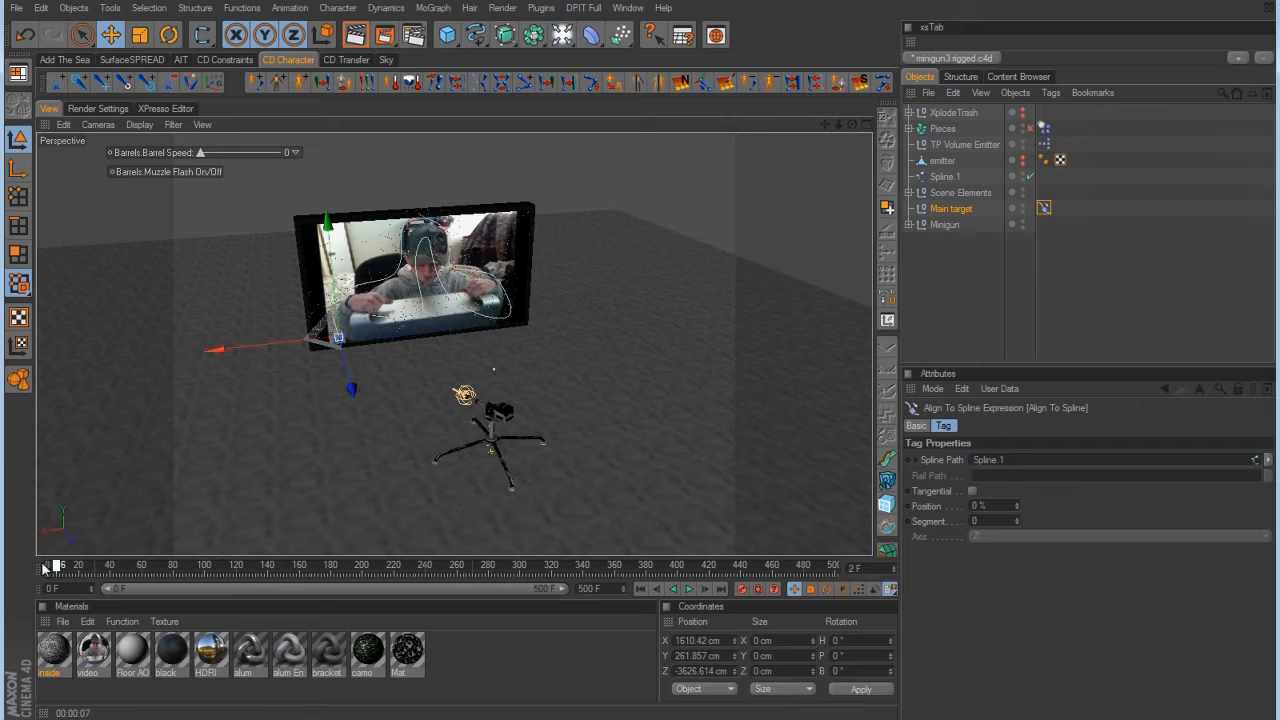
{"action": "left_click_drag", "start_coordinate": [42, 568], "coordinate": [96, 570]}
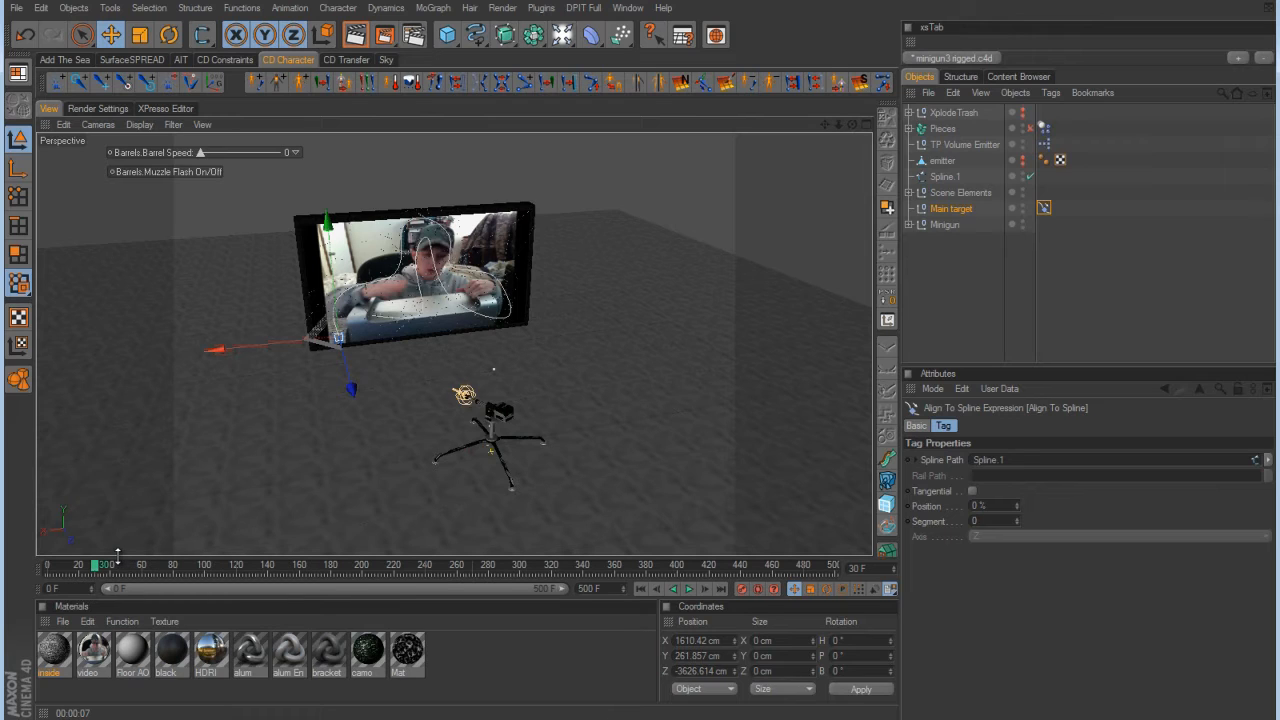
{"action": "left_click", "coordinate": [909, 507], "text": "ctrl"}
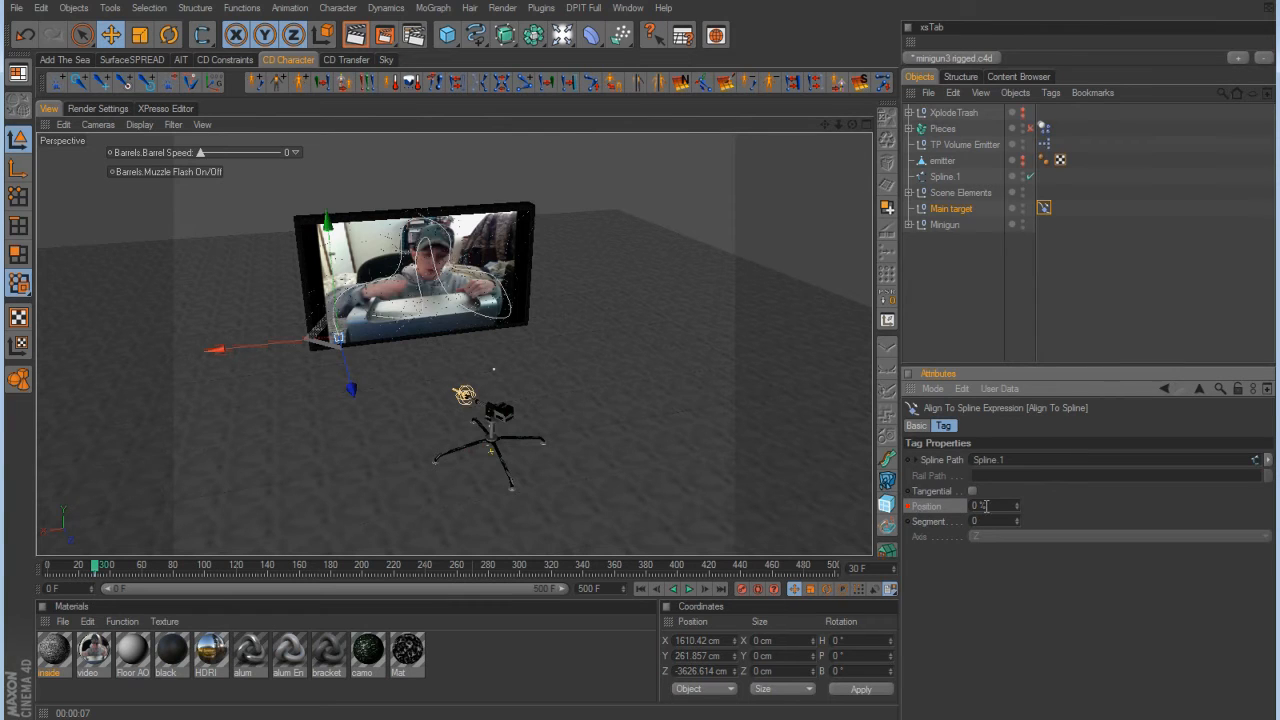
Keyframe the Align To Spline position at 100% on frame 400.
{"action": "left_click_drag", "start_coordinate": [97, 568], "coordinate": [681, 573]}
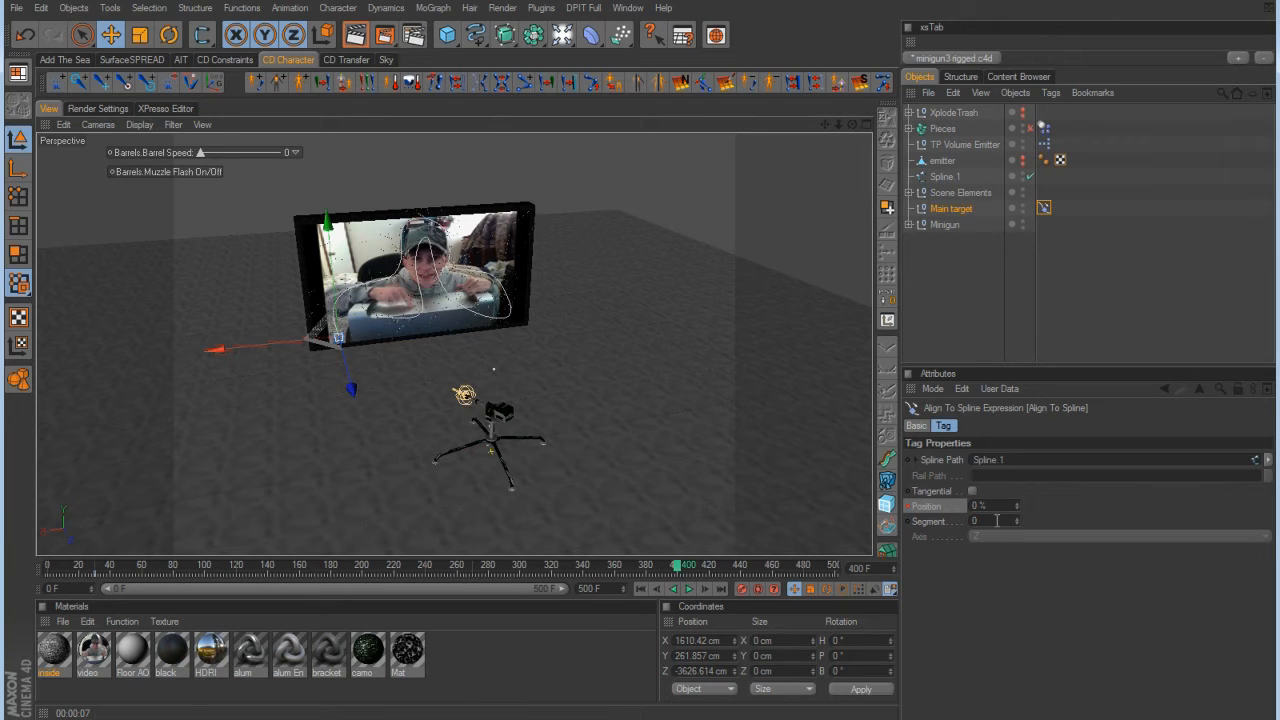
{"action": "left_click_drag", "start_coordinate": [1002, 506], "coordinate": [911, 507]}
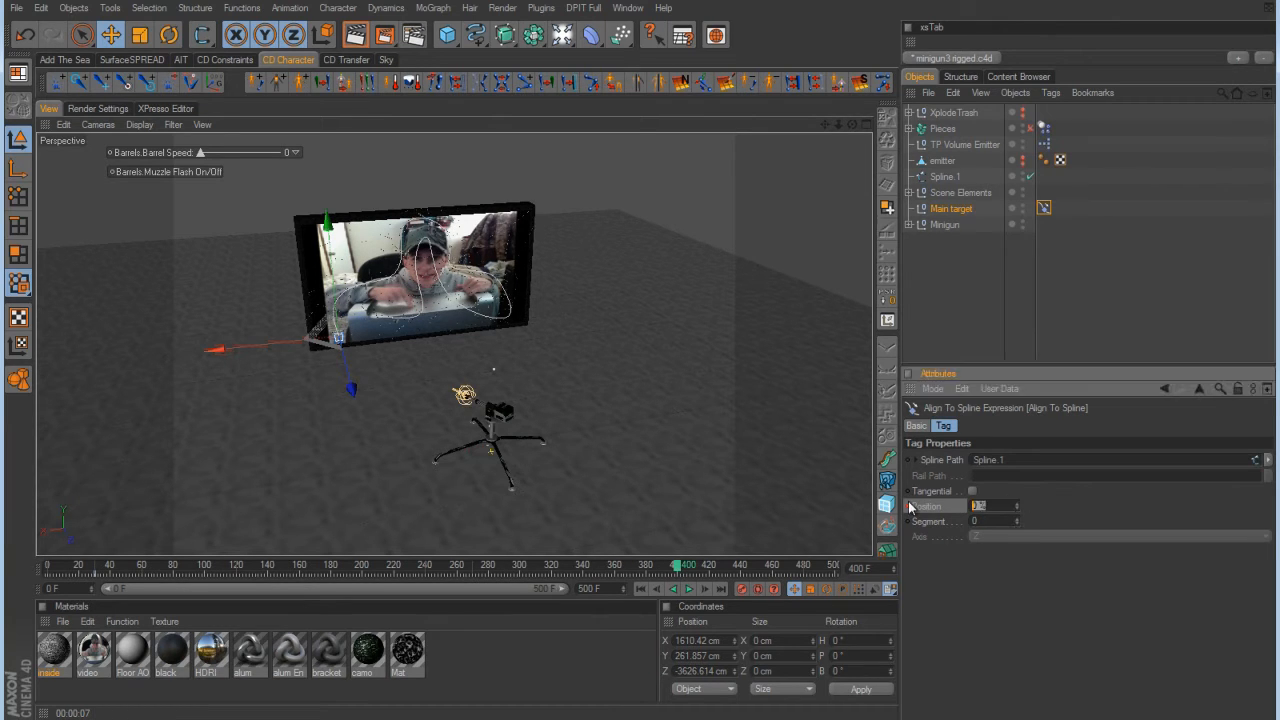
{"action": "type", "text": "100"}
{"action": "key", "text": "Return"}
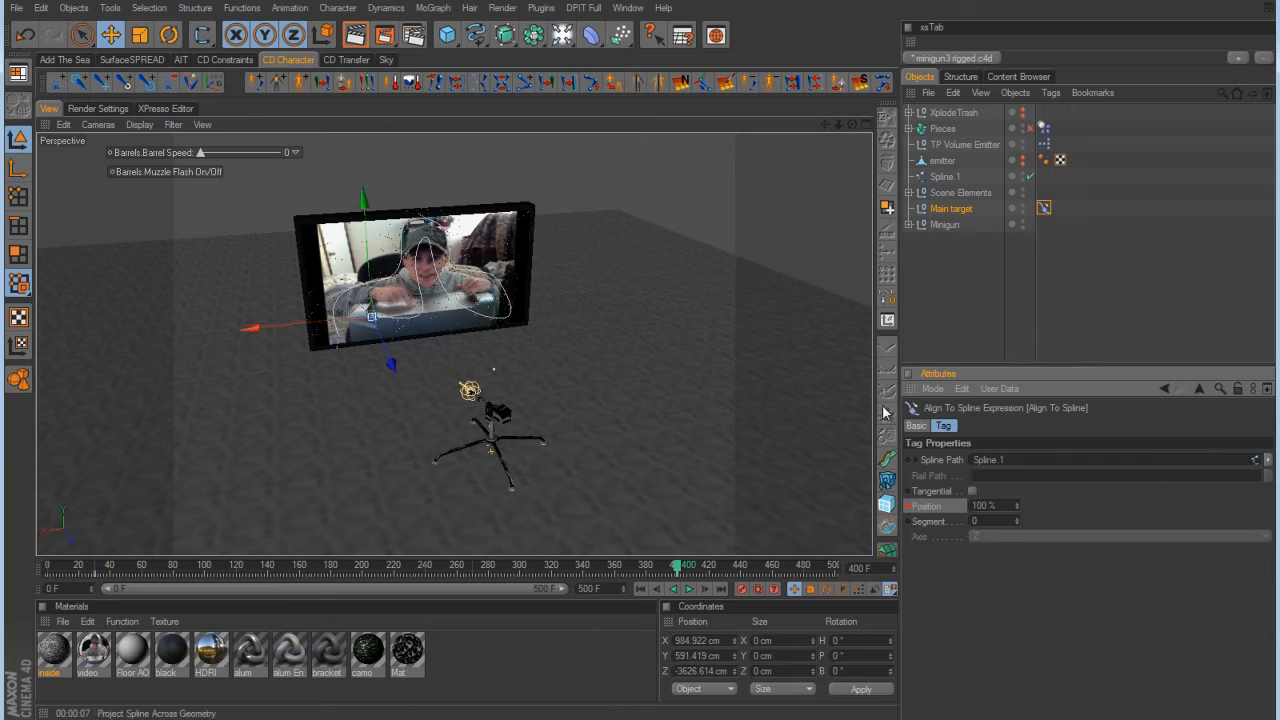
Scrub through the timeline to check the target's travel along the spline, and return to frame 0.
{"action": "left_click_drag", "start_coordinate": [677, 568], "coordinate": [48, 570]}
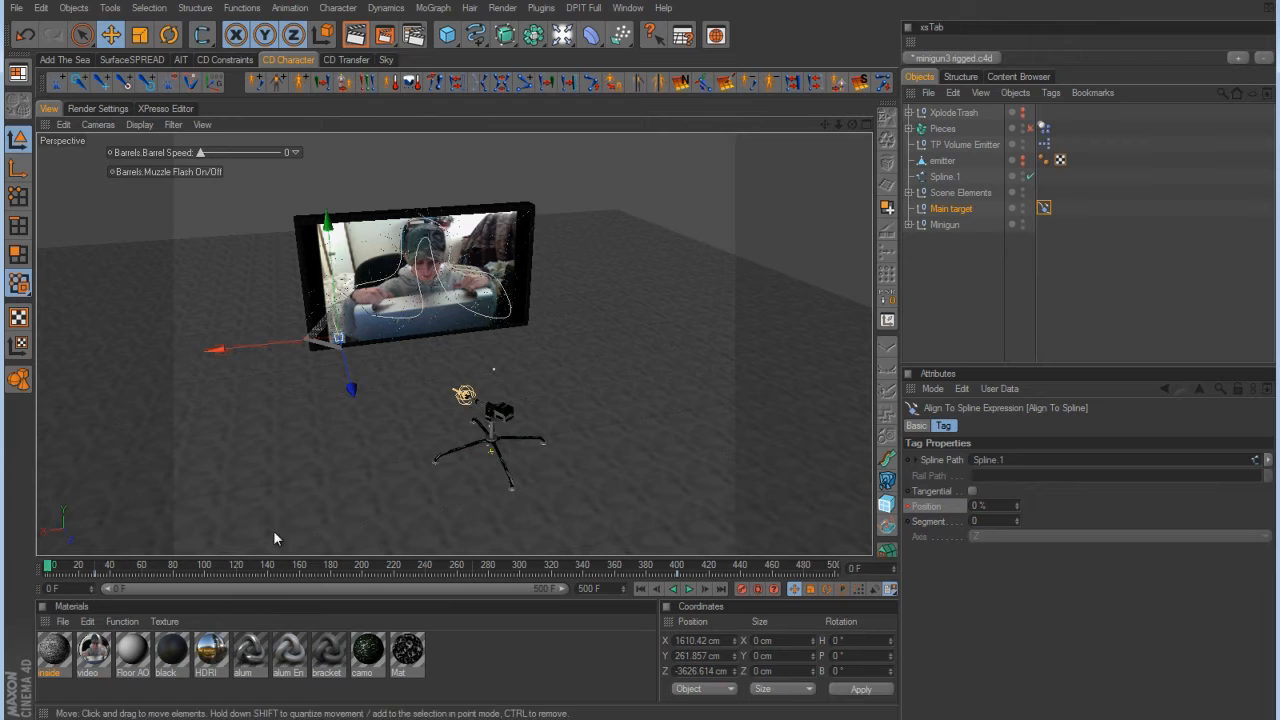
{"action": "left_click_drag", "start_coordinate": [52, 572], "coordinate": [754, 571]}
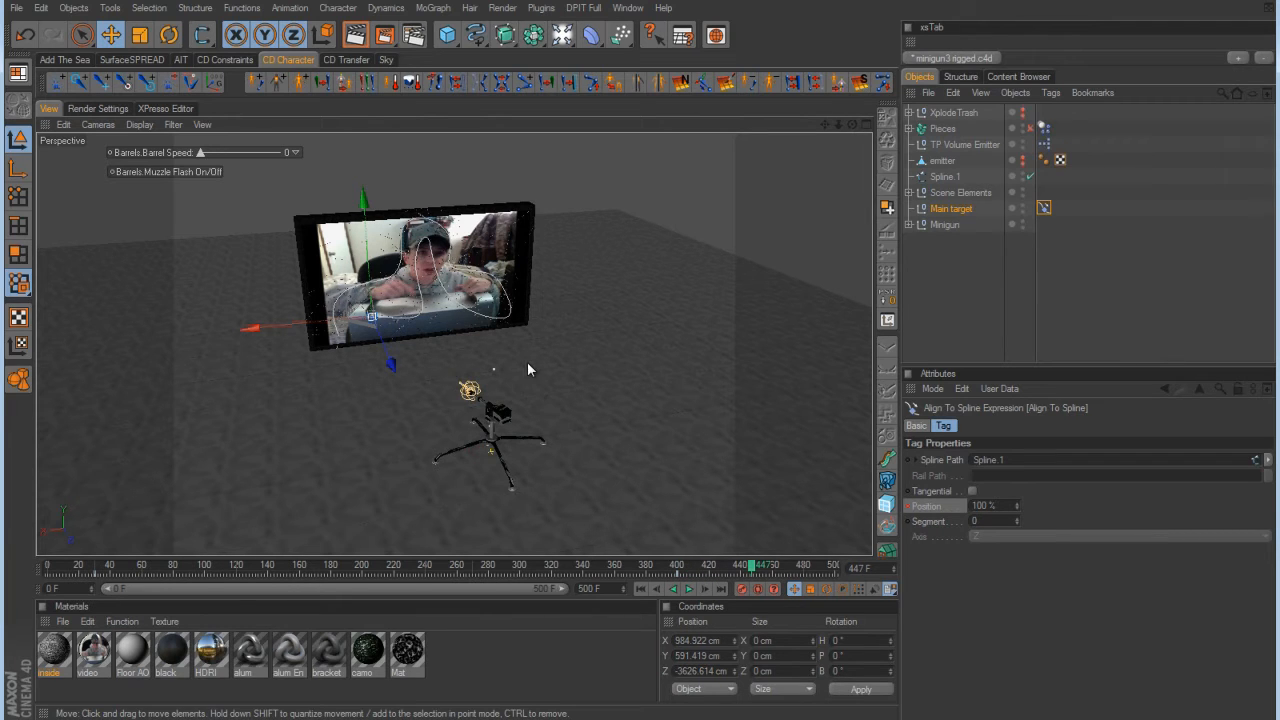
{"action": "key", "text": "shift+f"}
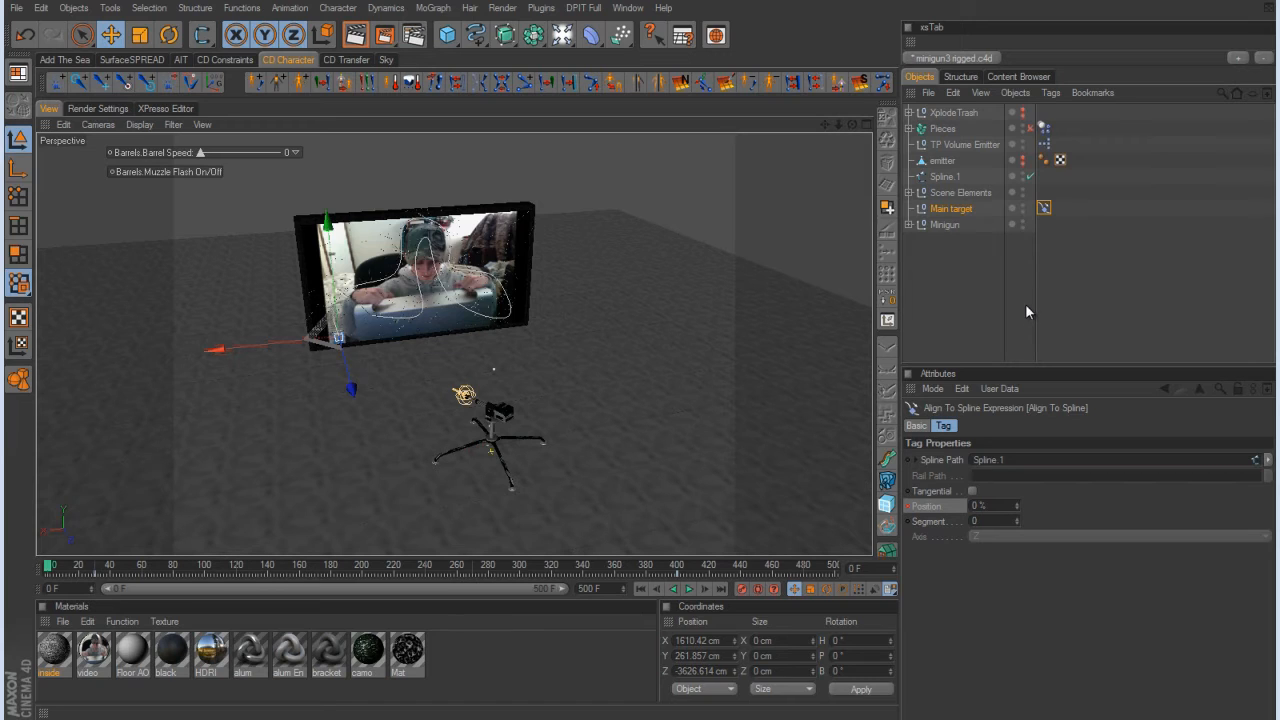
Add a MoGraph Plain Effector at the Main target's position and make it a child of Main target.
{"action": "left_click", "coordinate": [949, 210]}
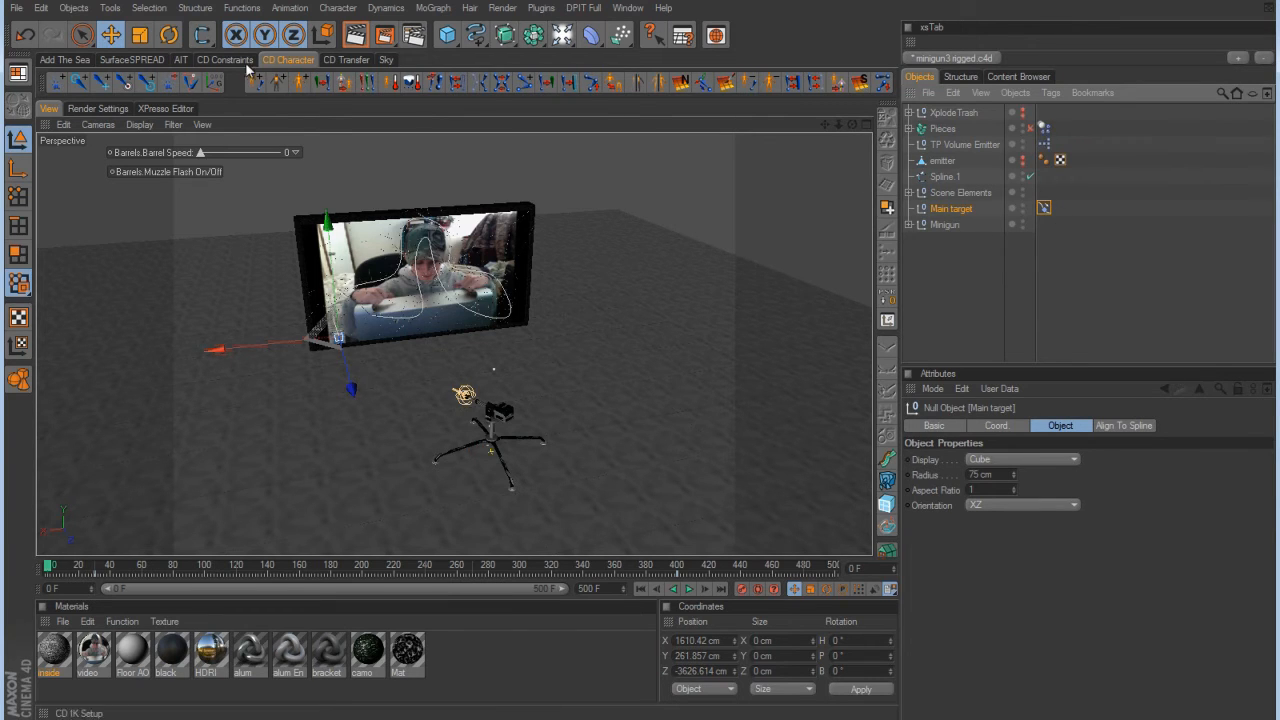
{"action": "left_click", "coordinate": [428, 9]}
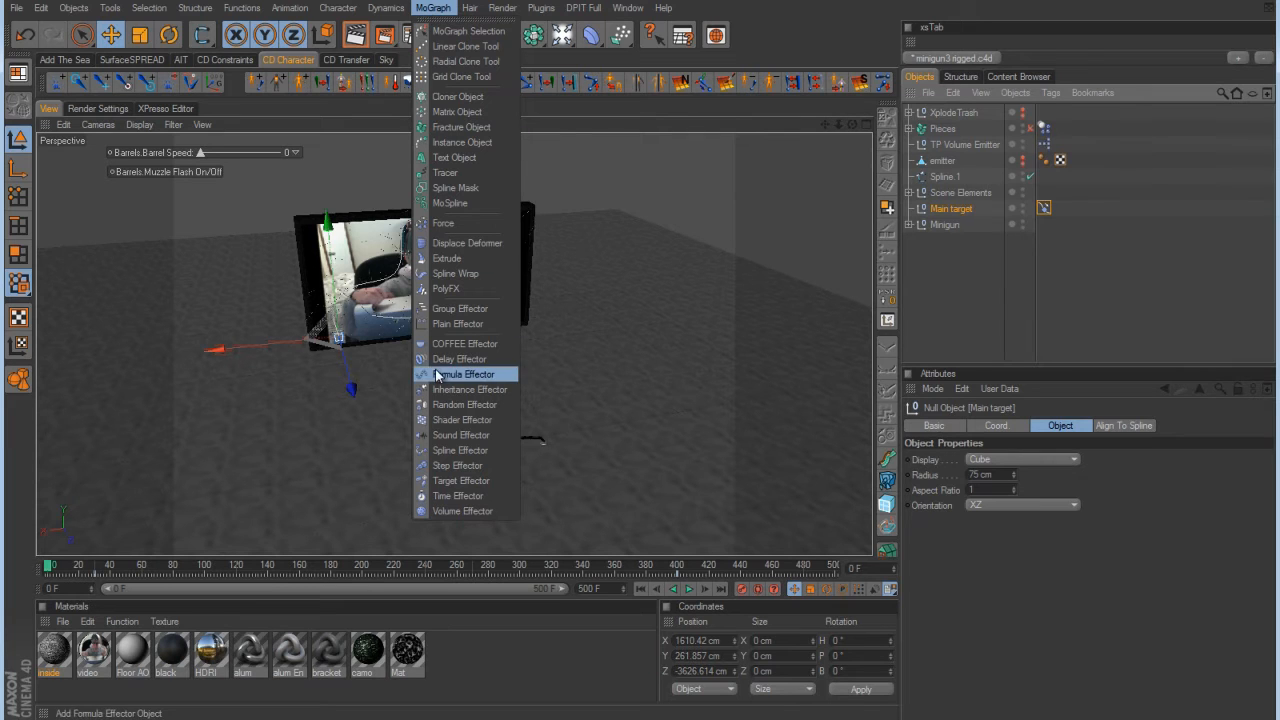
{"action": "left_click", "coordinate": [456, 325]}
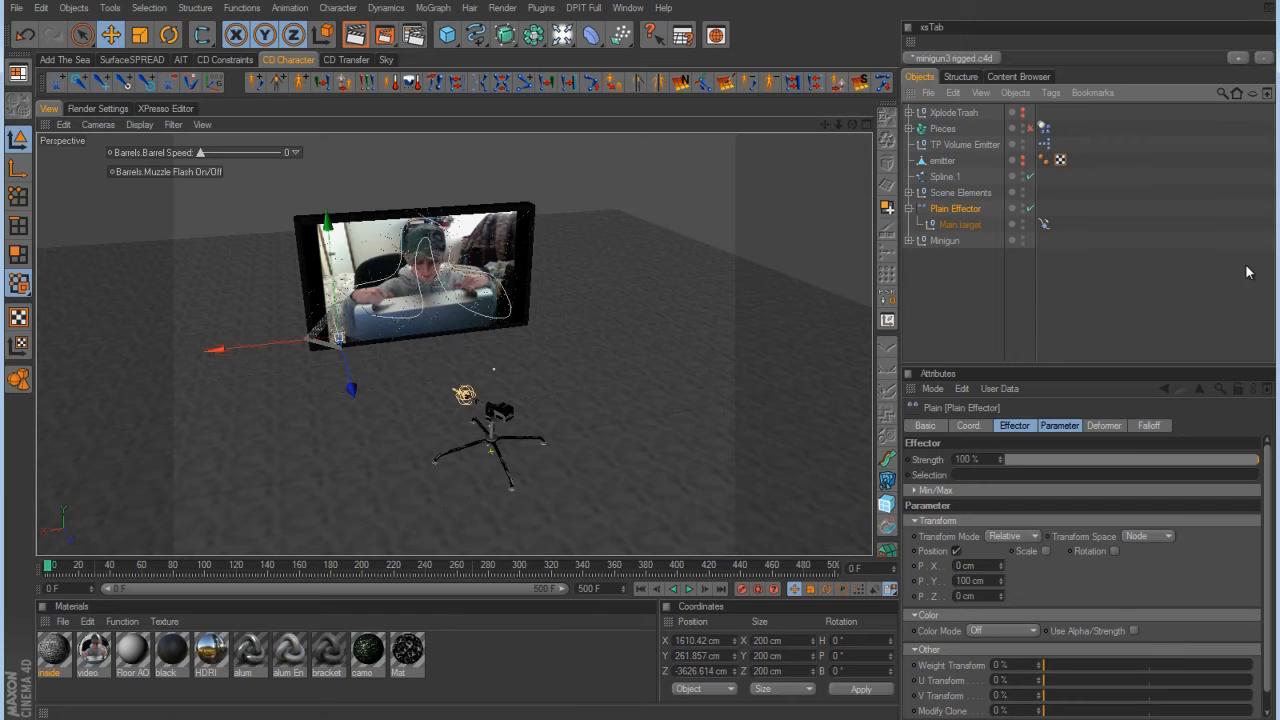
{"action": "left_click_drag", "start_coordinate": [947, 198], "coordinate": [949, 214]}
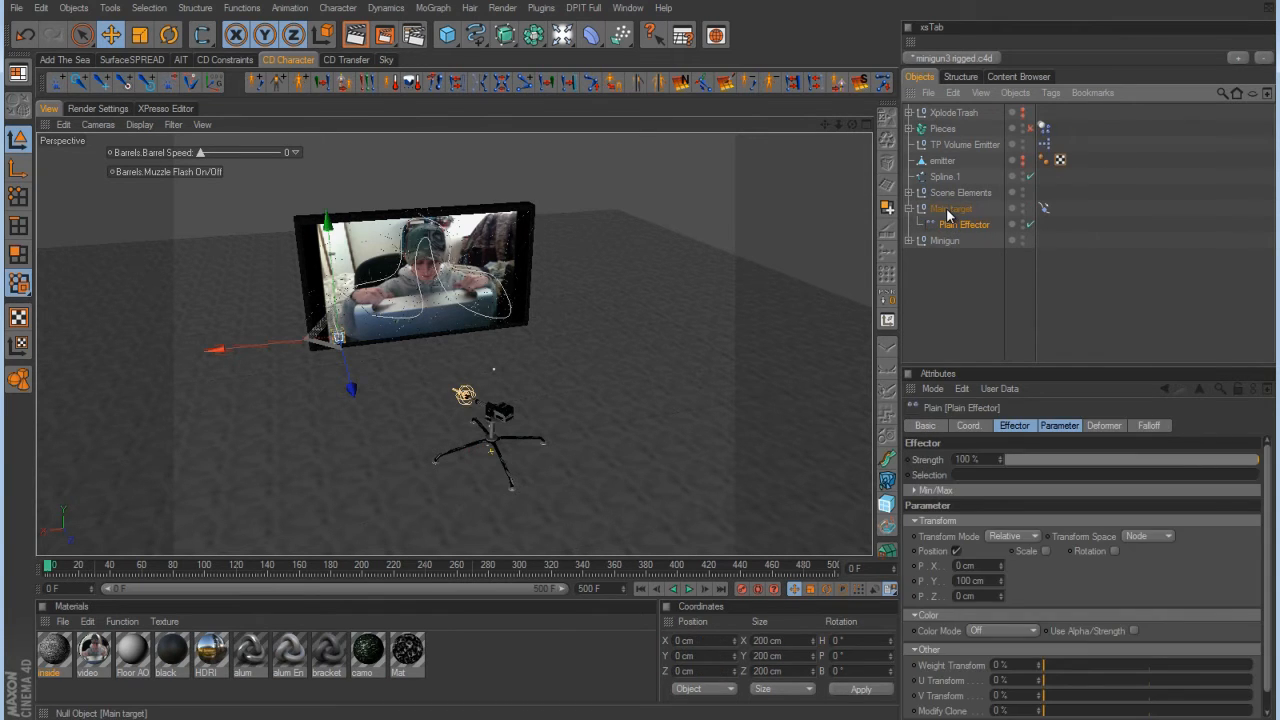
Assign the Plain Effector to the effectors list of the Pieces fracture object.
{"action": "left_click", "coordinate": [943, 129]}
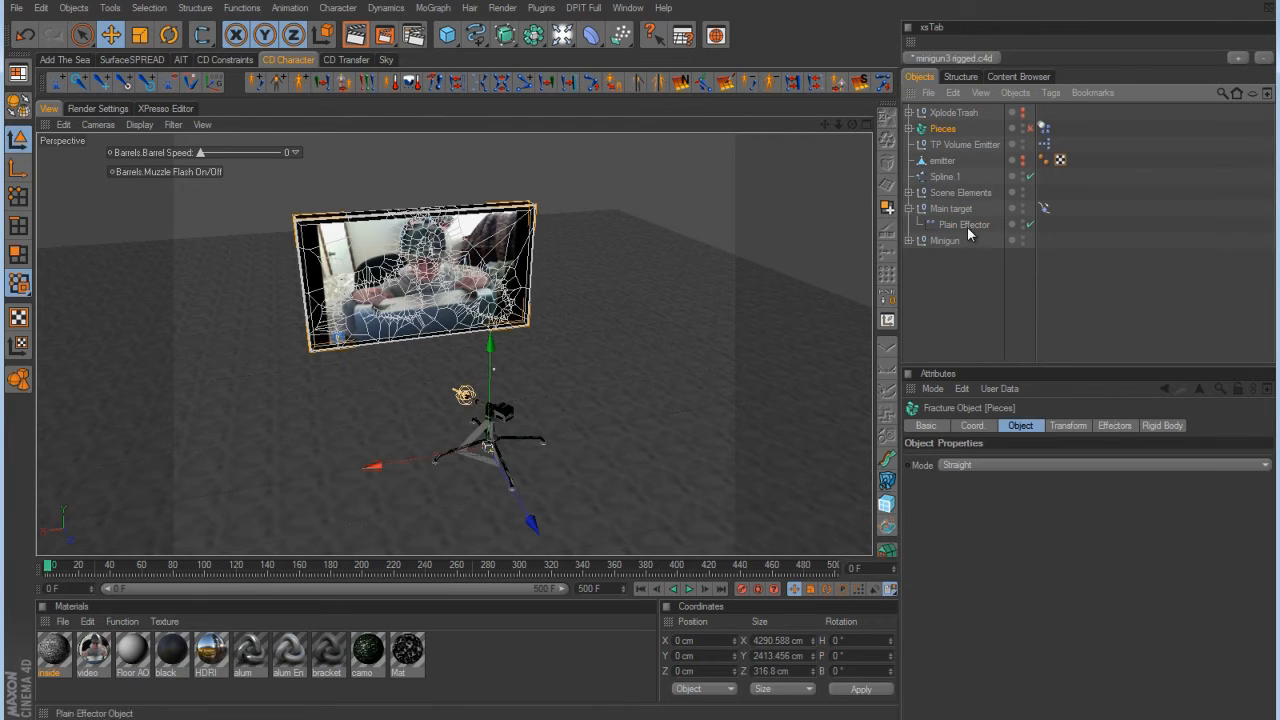
{"action": "left_click_drag", "start_coordinate": [967, 225], "coordinate": [1127, 427]}
{"action": "left_click_drag", "start_coordinate": [1016, 505], "coordinate": [1016, 505]}
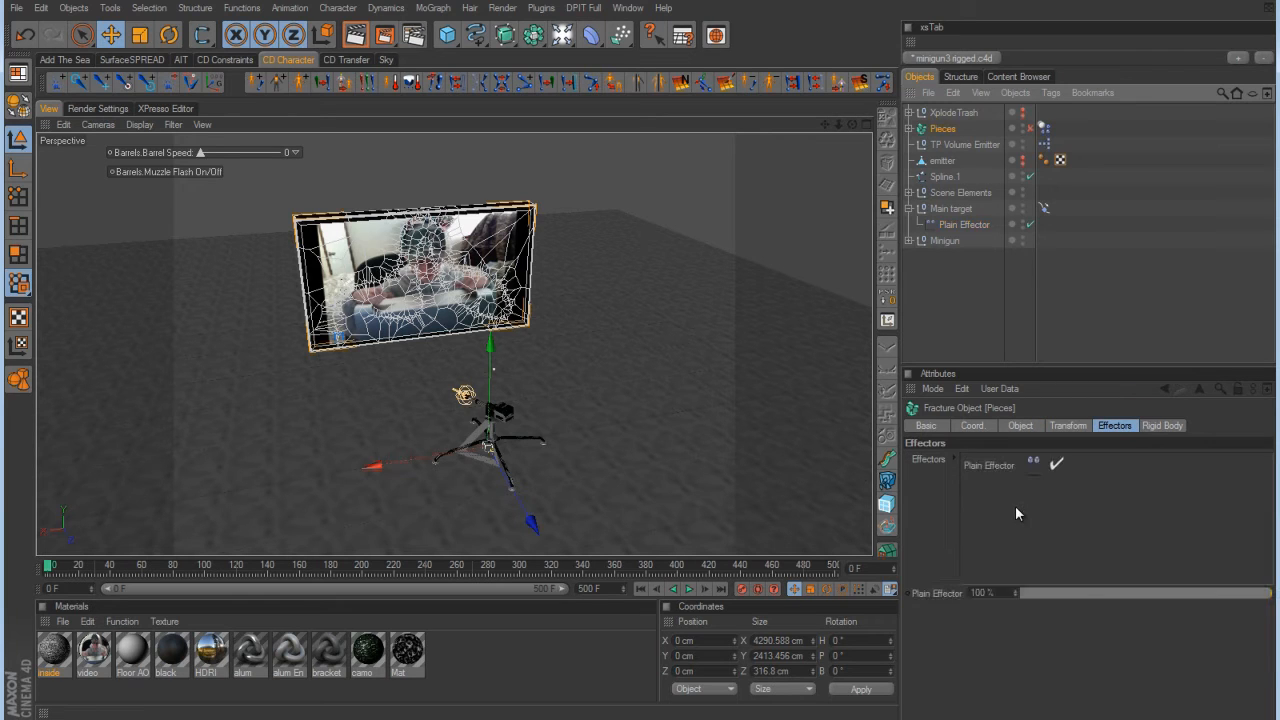
Set the Plain Effector's falloff shape to Box.
{"action": "left_click", "coordinate": [958, 227]}
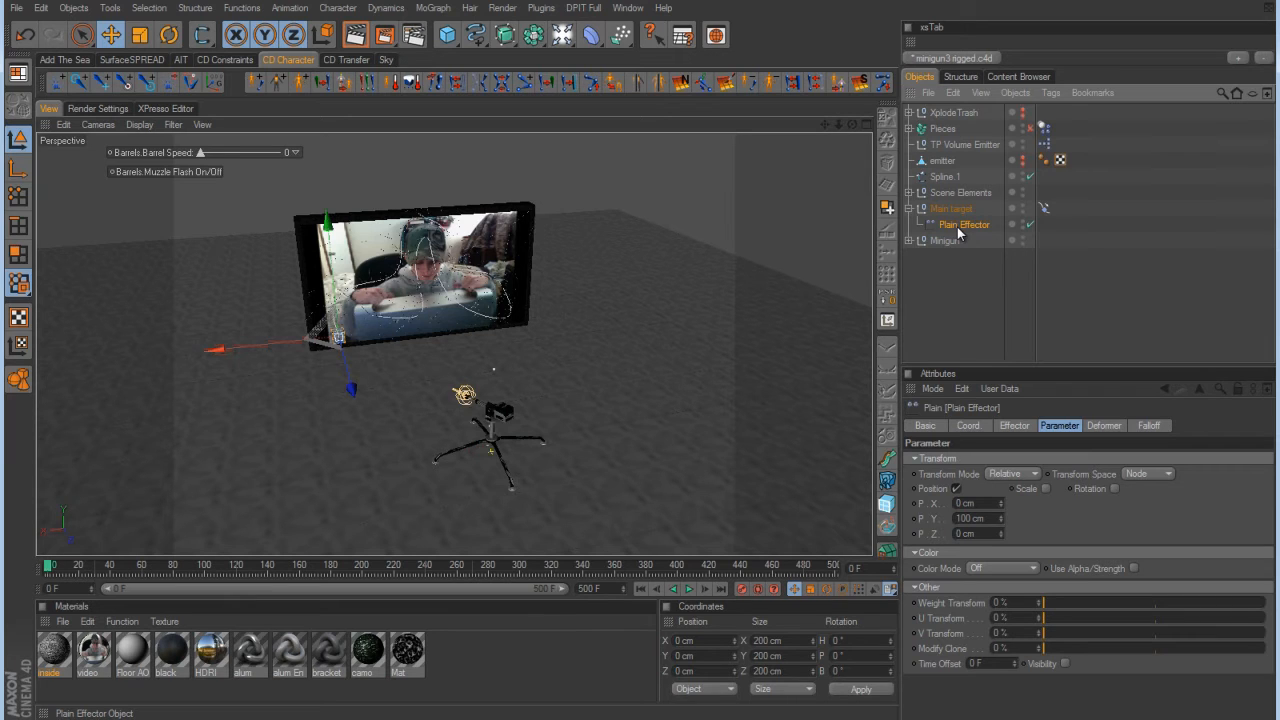
{"action": "left_click", "coordinate": [1156, 426]}
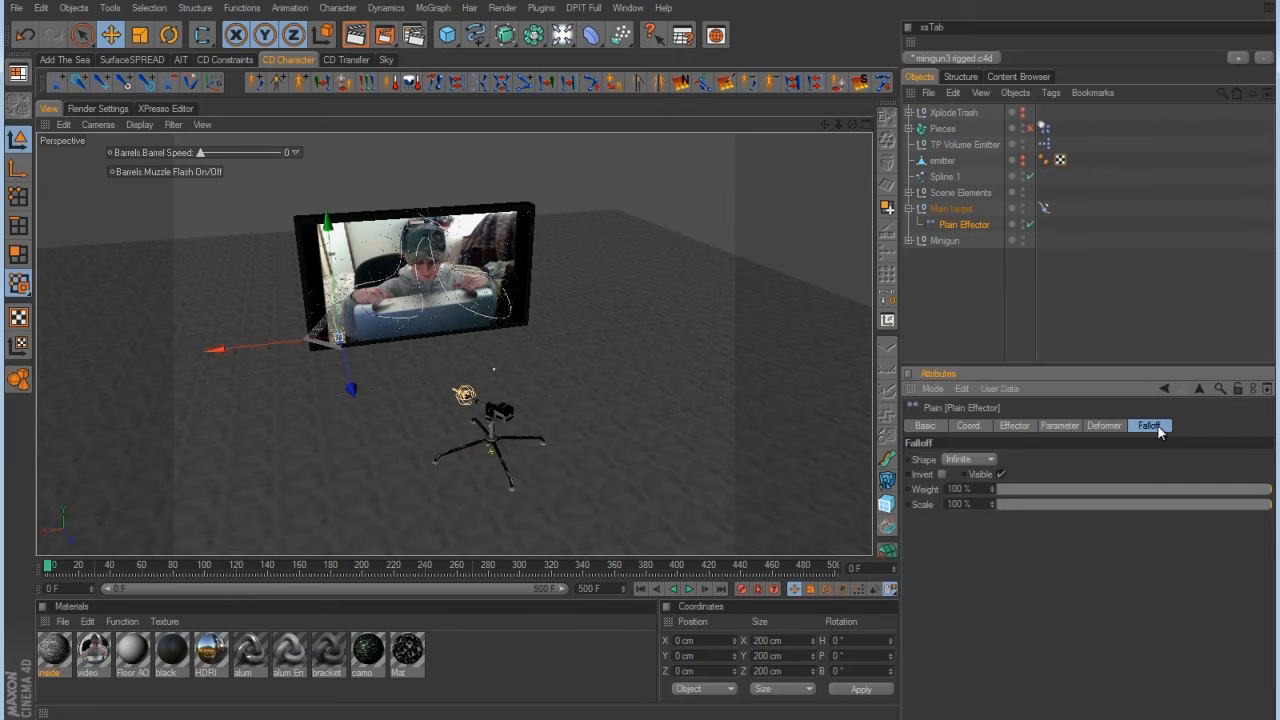
{"action": "mouse_move", "coordinate": [645, 359]}
{"action": "left_mouse_down", "text": "alt"}
{"action": "mouse_move", "coordinate": [660, 406]}
{"action": "mouse_move", "coordinate": [641, 359]}
{"action": "left_mouse_up", "text": "alt"}
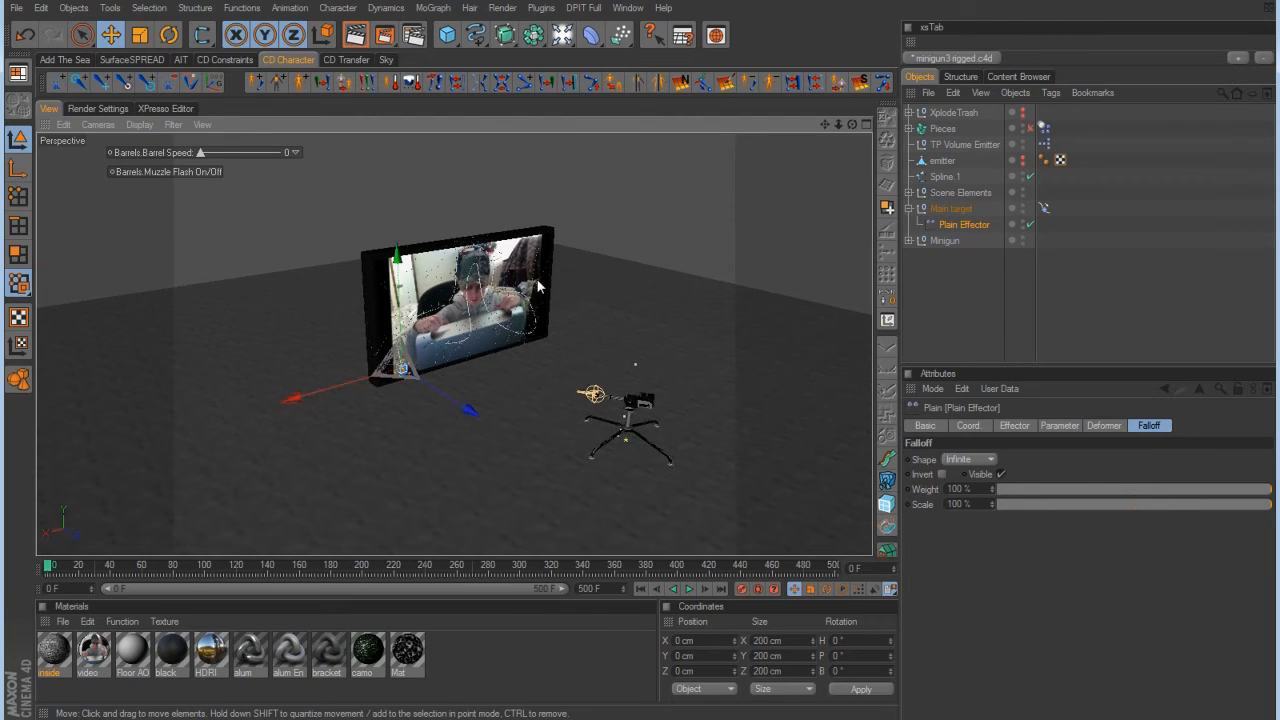
{"action": "left_click", "coordinate": [989, 460]}
{"action": "left_click", "coordinate": [945, 474]}
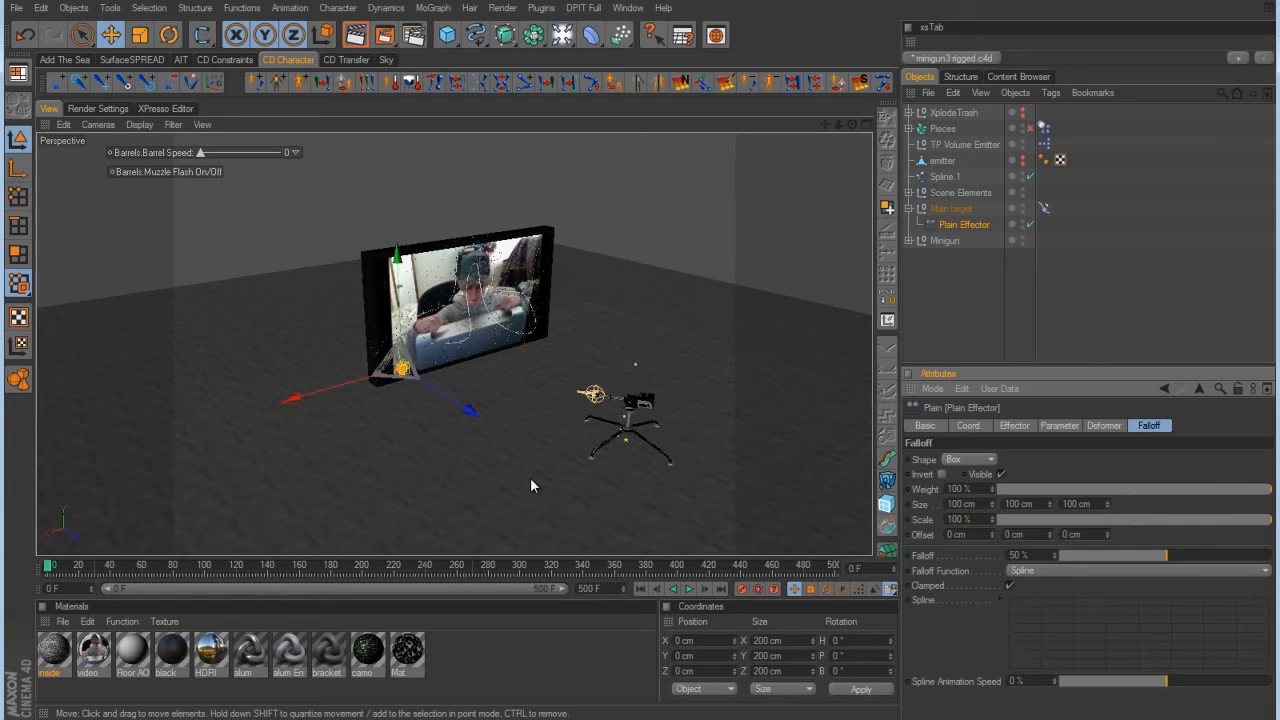
In the Right view, stretch the effector's falloff box to about 280 cm in Z.
{"action": "mouse_move", "coordinate": [552, 482]}
{"action": "right_mouse_down", "text": "alt"}
{"action": "mouse_move", "coordinate": [687, 359]}
{"action": "mouse_move", "coordinate": [552, 482]}
{"action": "right_mouse_up", "text": "alt"}
{"action": "left_click_drag", "start_coordinate": [697, 352], "coordinate": [643, 366], "text": "alt"}
{"action": "middle_click", "coordinate": [647, 388]}
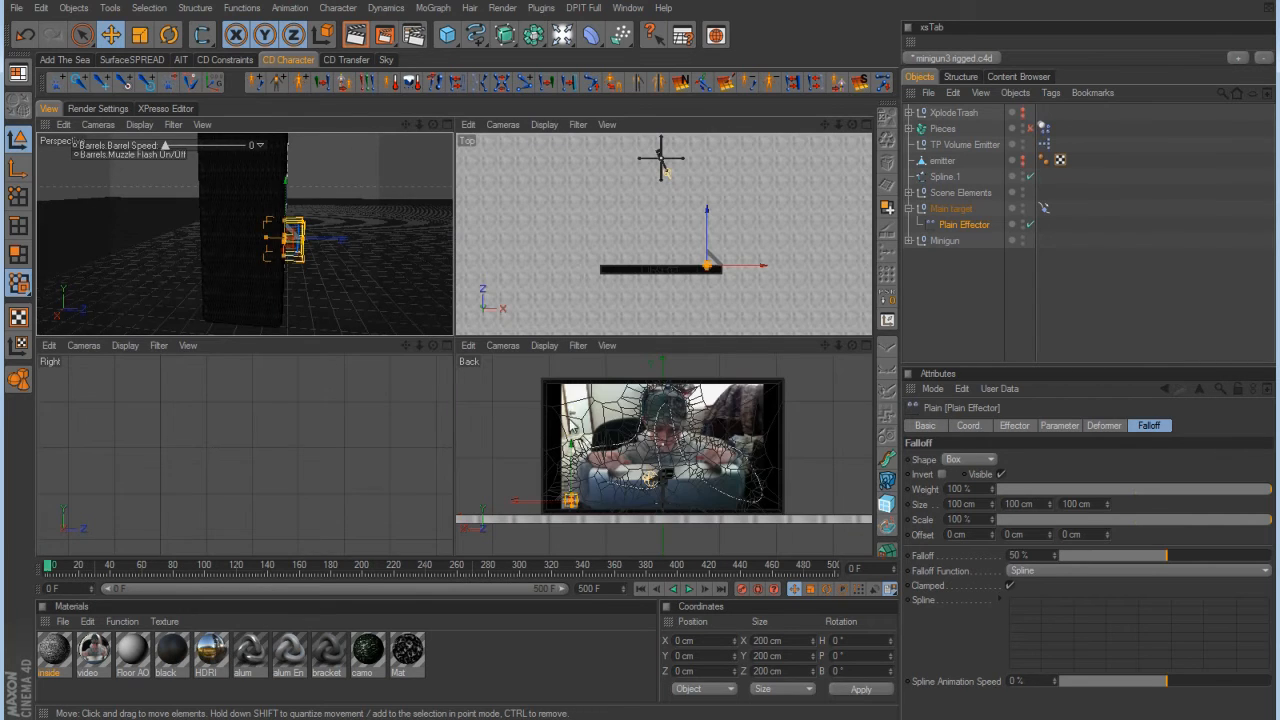
{"action": "middle_click", "coordinate": [381, 414]}
{"action": "right_click_drag", "start_coordinate": [619, 361], "coordinate": [481, 389], "text": "alt"}
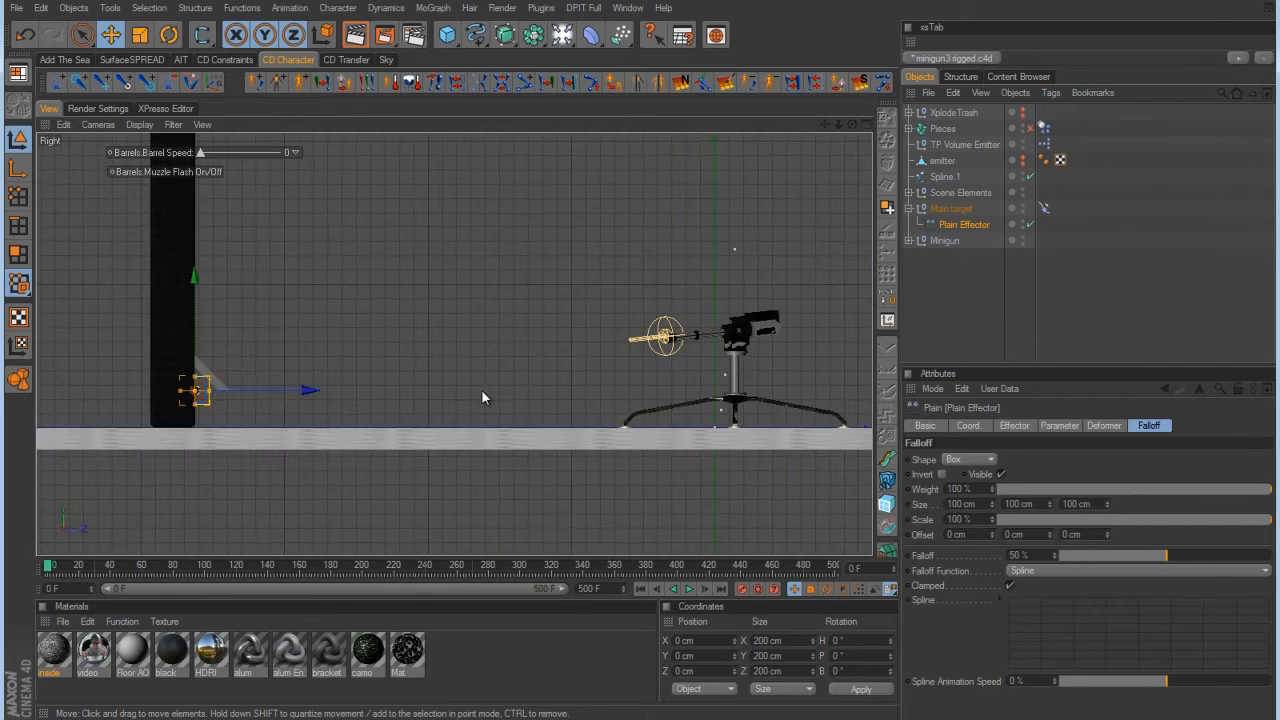
{"action": "middle_click_drag", "start_coordinate": [481, 389], "coordinate": [641, 361], "text": "alt"}
{"action": "right_click_drag", "start_coordinate": [641, 361], "coordinate": [830, 366], "text": "alt"}
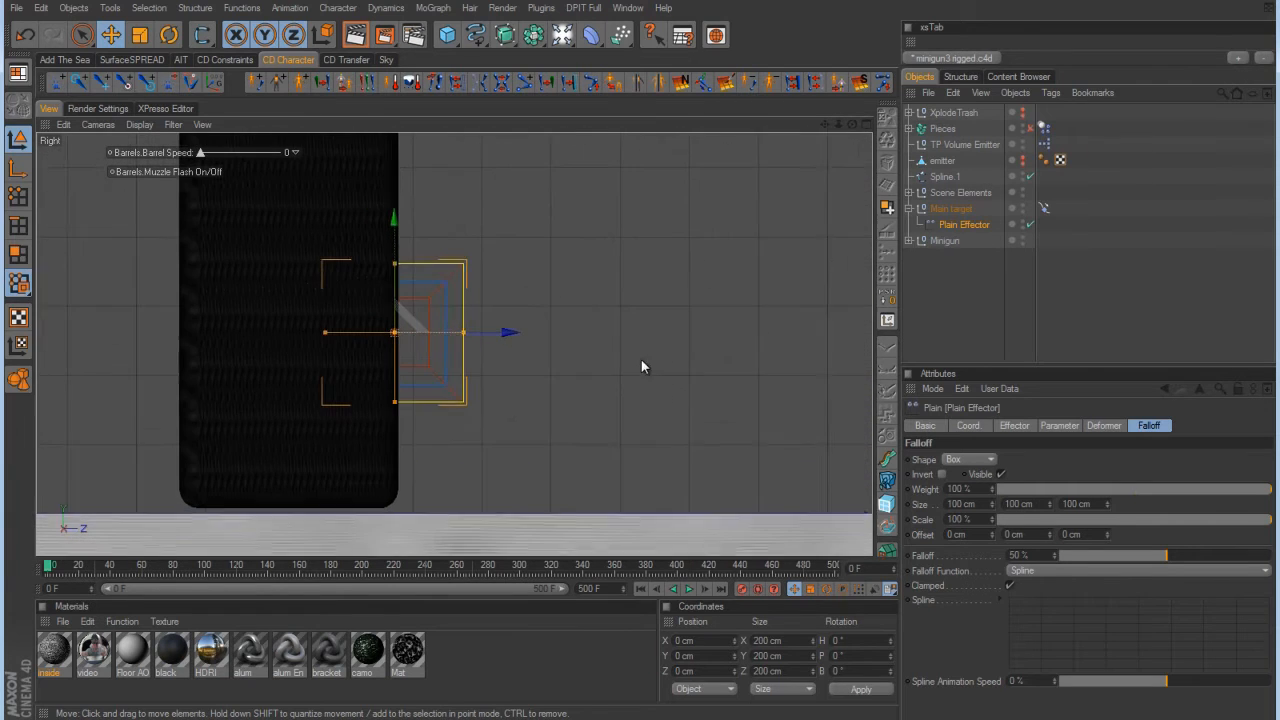
{"action": "left_click_drag", "start_coordinate": [465, 333], "coordinate": [645, 367]}
Move the Plain Effector to about -50 cm in Z so its box spans the wall, and set the falloff to 25%.
{"action": "left_click_drag", "start_coordinate": [505, 336], "coordinate": [641, 367]}
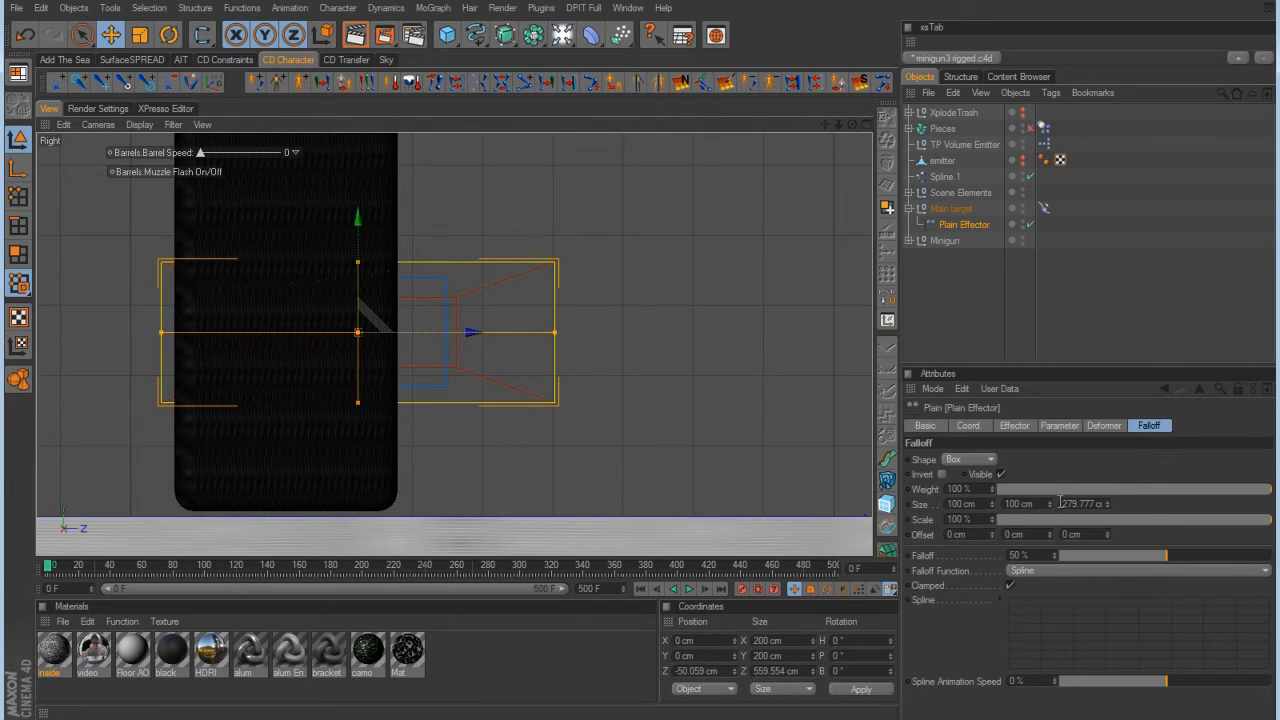
{"action": "left_click_drag", "start_coordinate": [1166, 558], "coordinate": [1137, 565]}
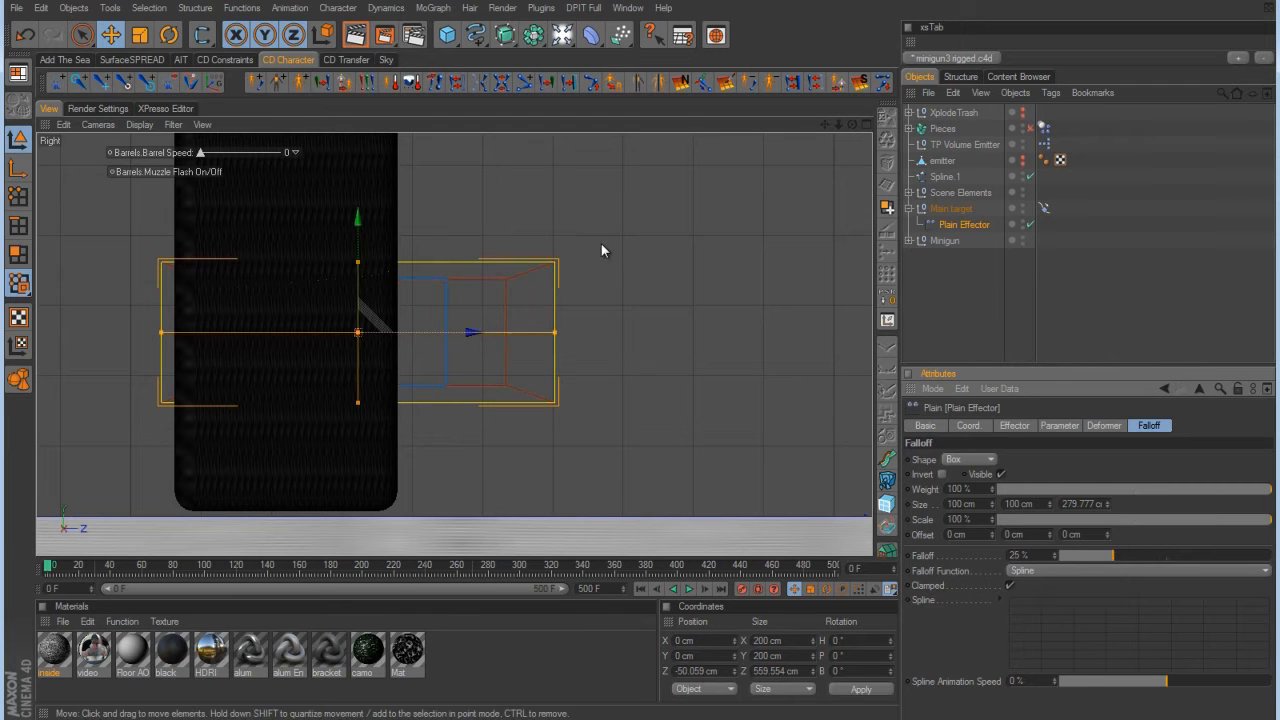
Re-enable the Pieces fracture object and examine the effector's box against the video wall in the perspective view.
{"action": "middle_click", "coordinate": [575, 293]}
{"action": "middle_click", "coordinate": [404, 283]}
{"action": "left_click_drag", "start_coordinate": [404, 283], "coordinate": [561, 366], "text": "alt"}
{"action": "scroll", "coordinate": [590, 370], "scroll_direction": "up", "scroll_amount": 3}
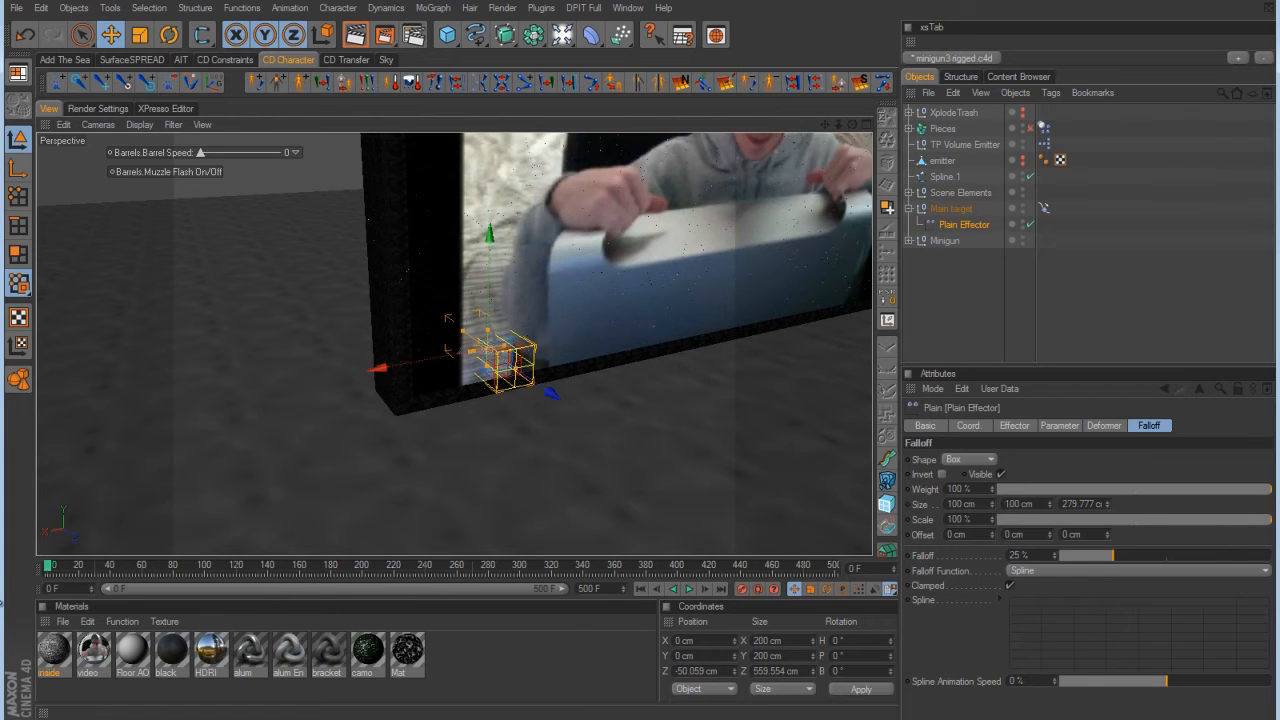
{"action": "left_click_drag", "start_coordinate": [54, 568], "coordinate": [8, 571]}
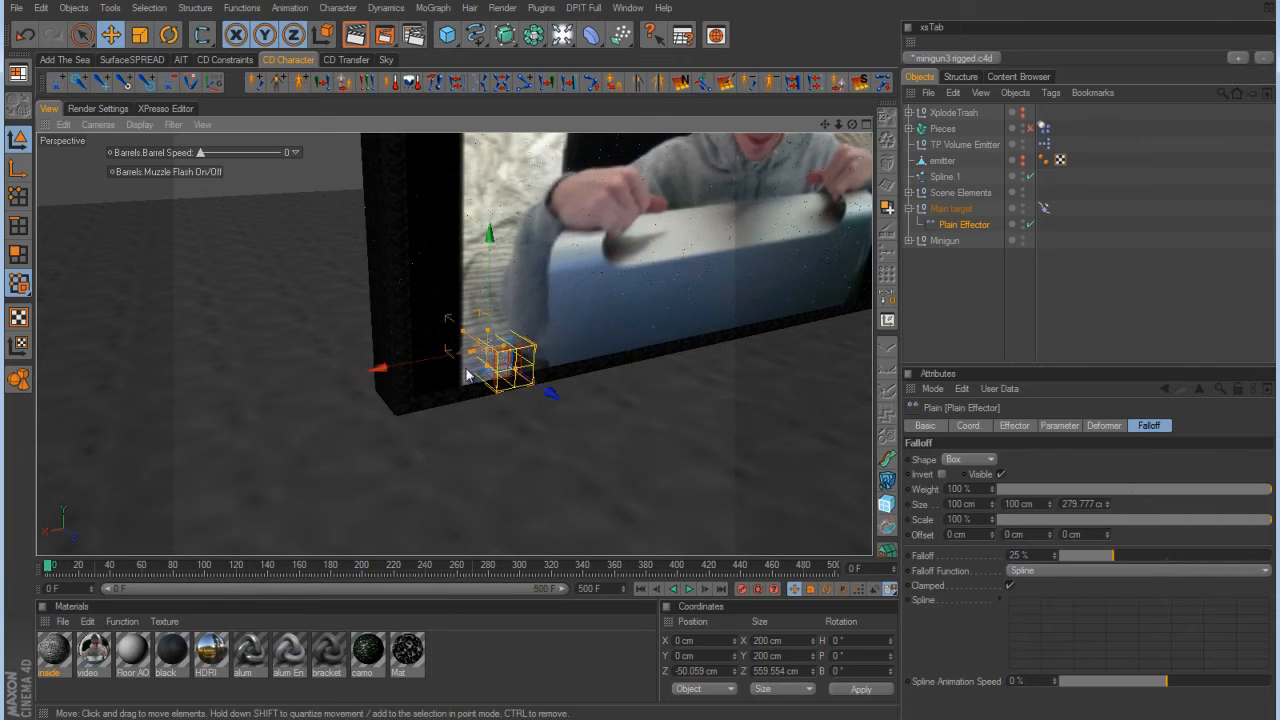
{"action": "right_click_drag", "start_coordinate": [466, 370], "coordinate": [225, 364], "text": "alt"}
{"action": "left_click_drag", "start_coordinate": [679, 447], "coordinate": [640, 355], "text": "alt"}
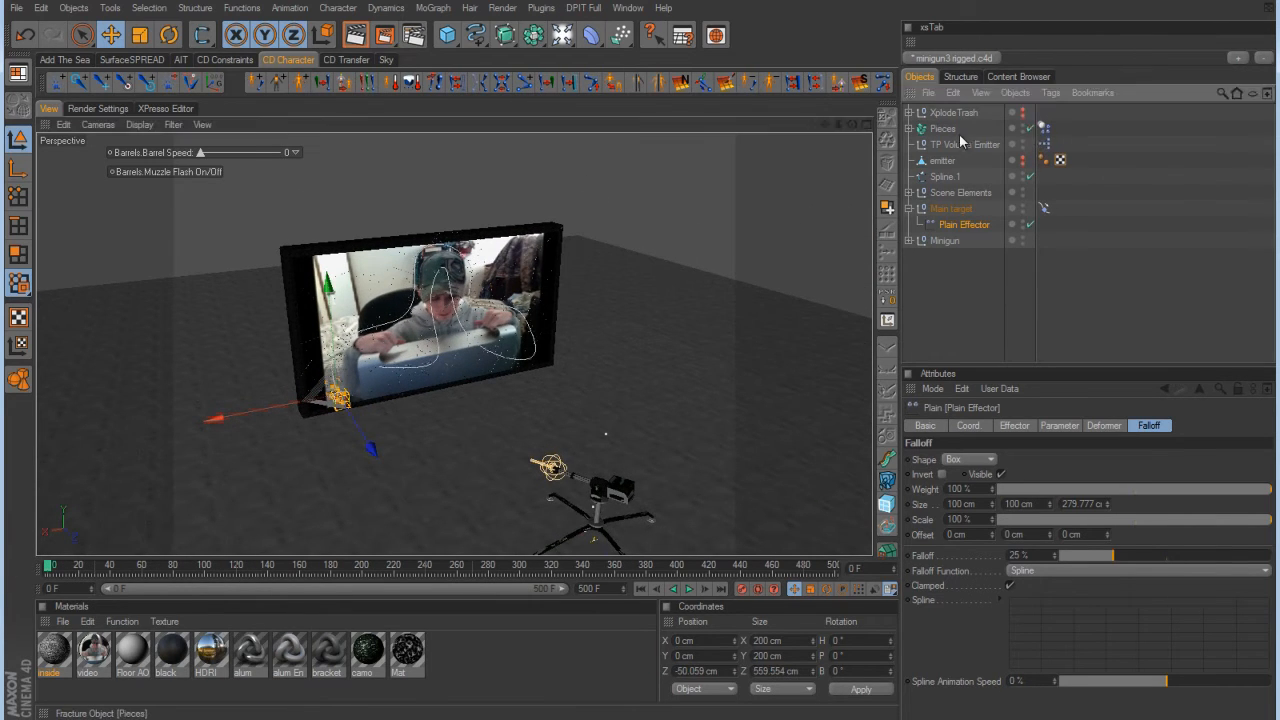
{"action": "left_click_drag", "start_coordinate": [684, 328], "coordinate": [641, 360], "text": "alt"}
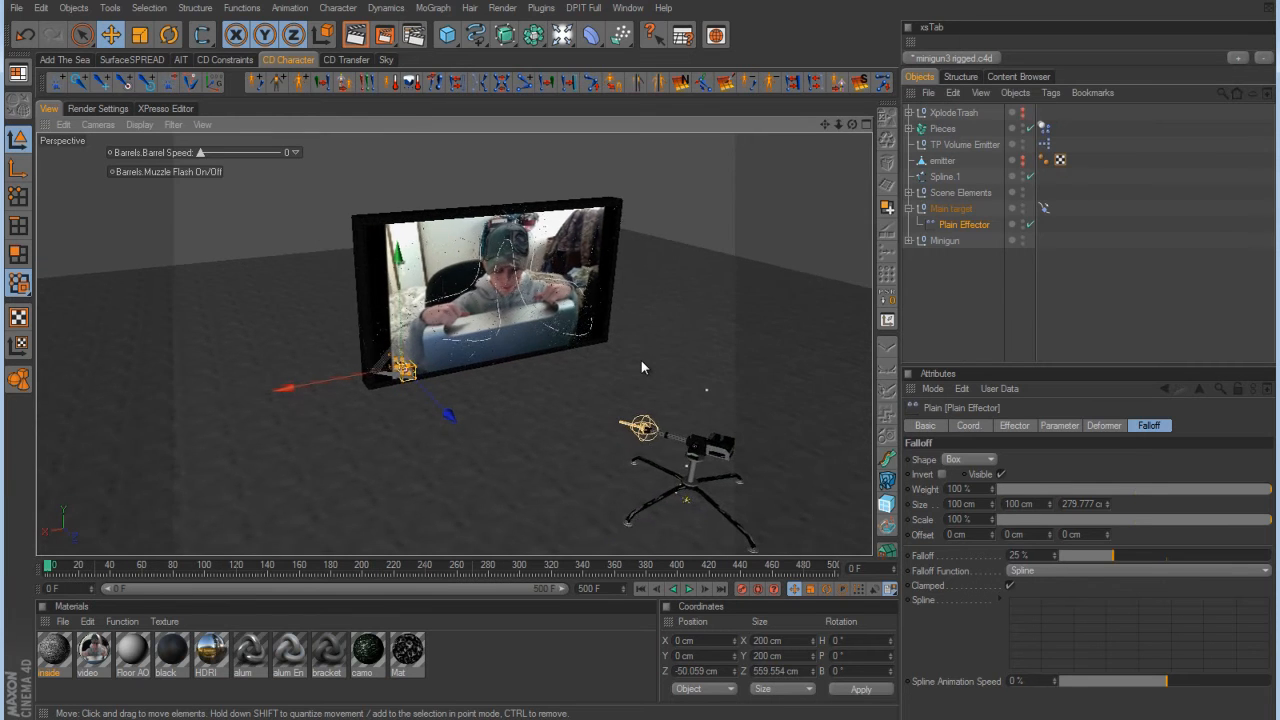
{"action": "right_click_drag", "start_coordinate": [641, 360], "coordinate": [695, 328], "text": "alt"}
{"action": "left_click_drag", "start_coordinate": [695, 328], "coordinate": [610, 365], "text": "alt"}
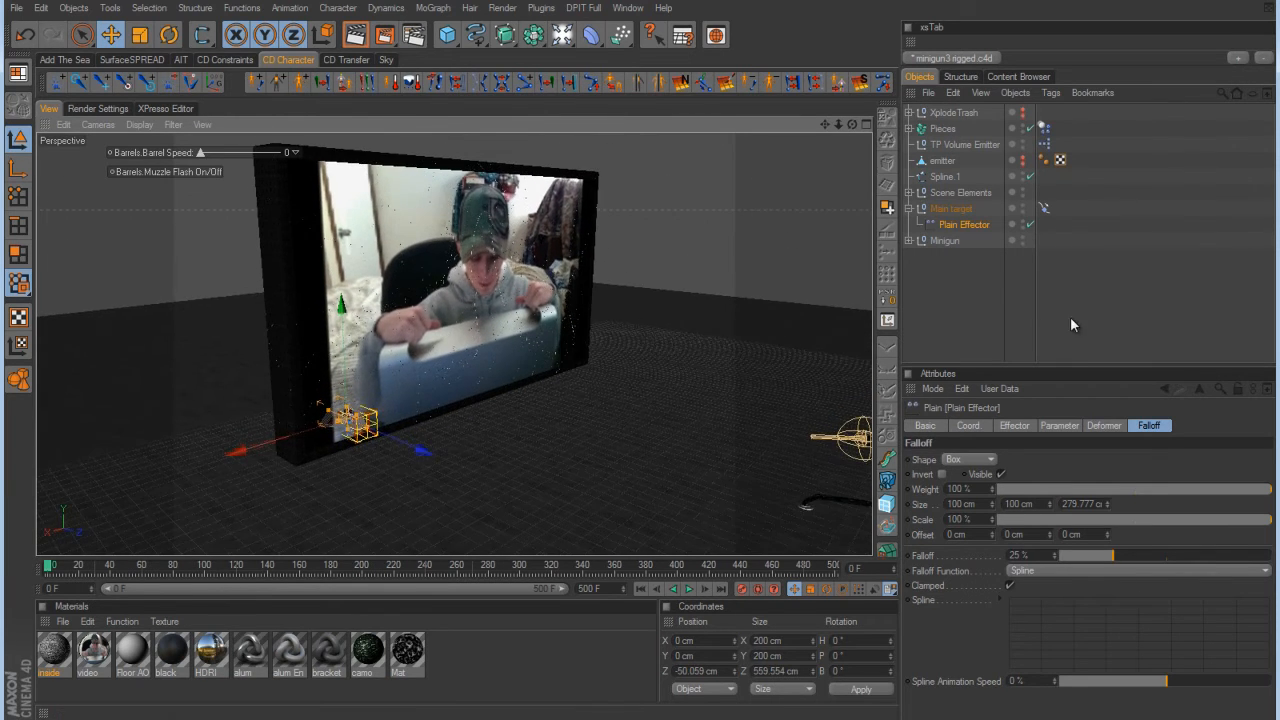
Set the Plain Effector's Z position parameter to 10 cm.
{"action": "left_click", "coordinate": [1014, 425]}
{"action": "left_click", "coordinate": [1056, 425]}
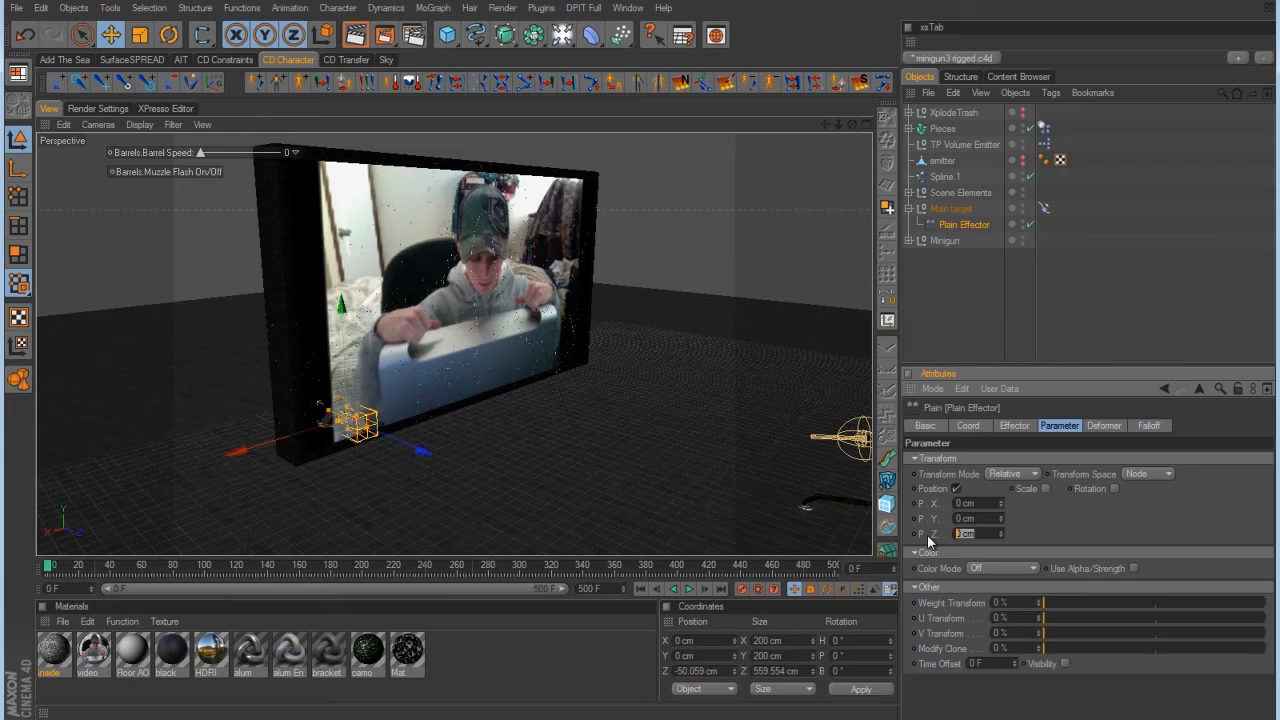
{"action": "type", "text": "10"}
{"action": "key", "text": "Return"}
Enable rotation on the Plain Effector with heading 35°, pitch 45° and bank 55°.
{"action": "left_click", "coordinate": [1115, 488]}
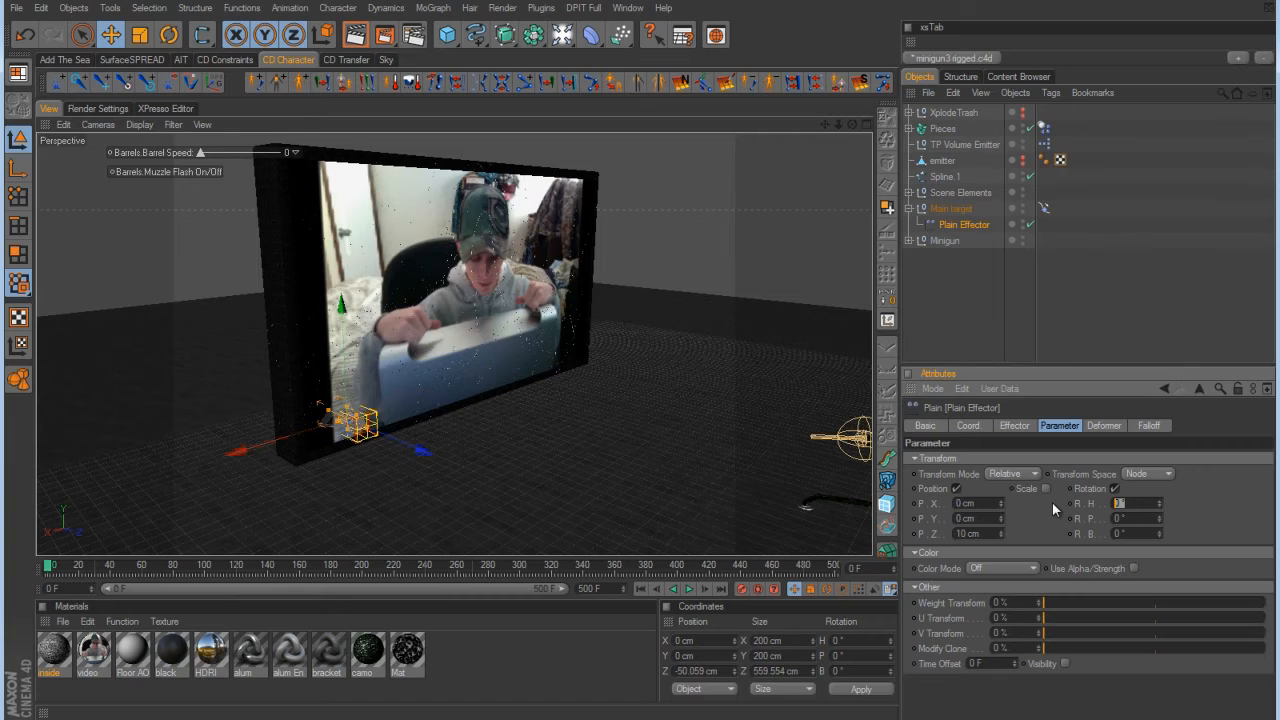
{"action": "type", "text": "35"}
{"action": "key", "text": "Tab"}
{"action": "type", "text": "45"}
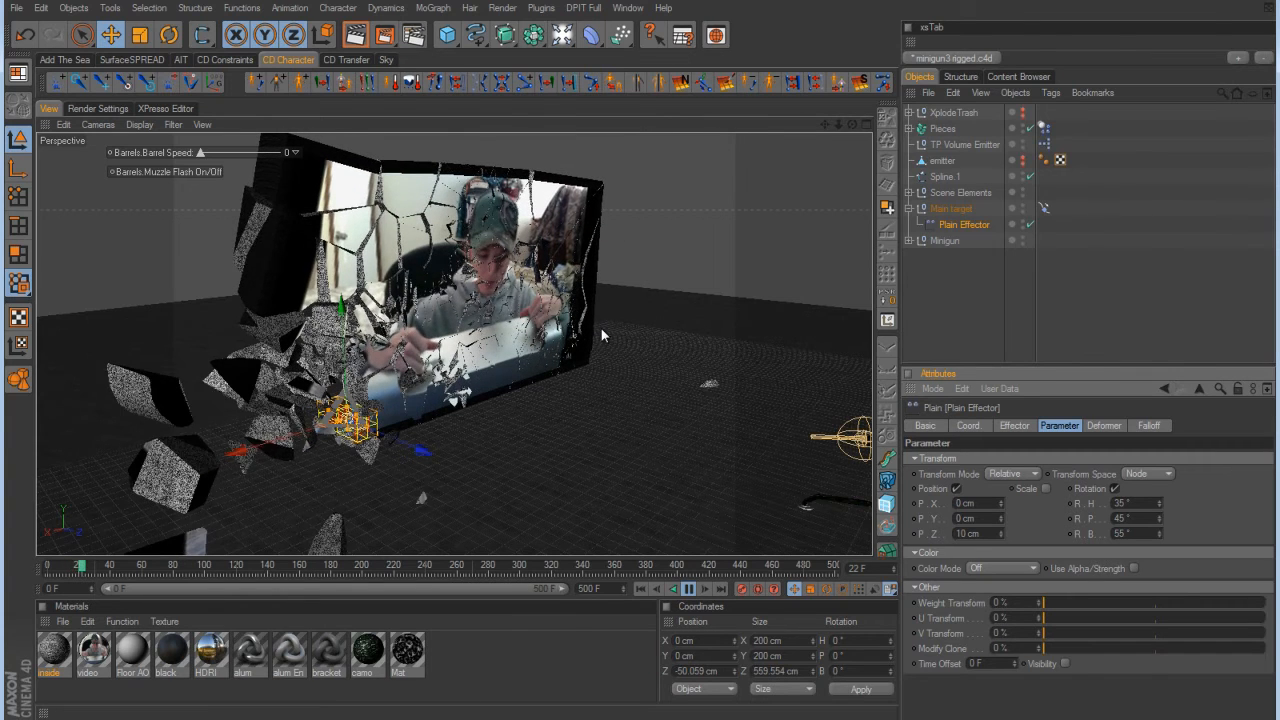
Stop the preview, rewind to frame 0 and set the Pieces Rigid Body tag's trigger to At Velocity Peak.
{"action": "left_click", "coordinate": [689, 589]}
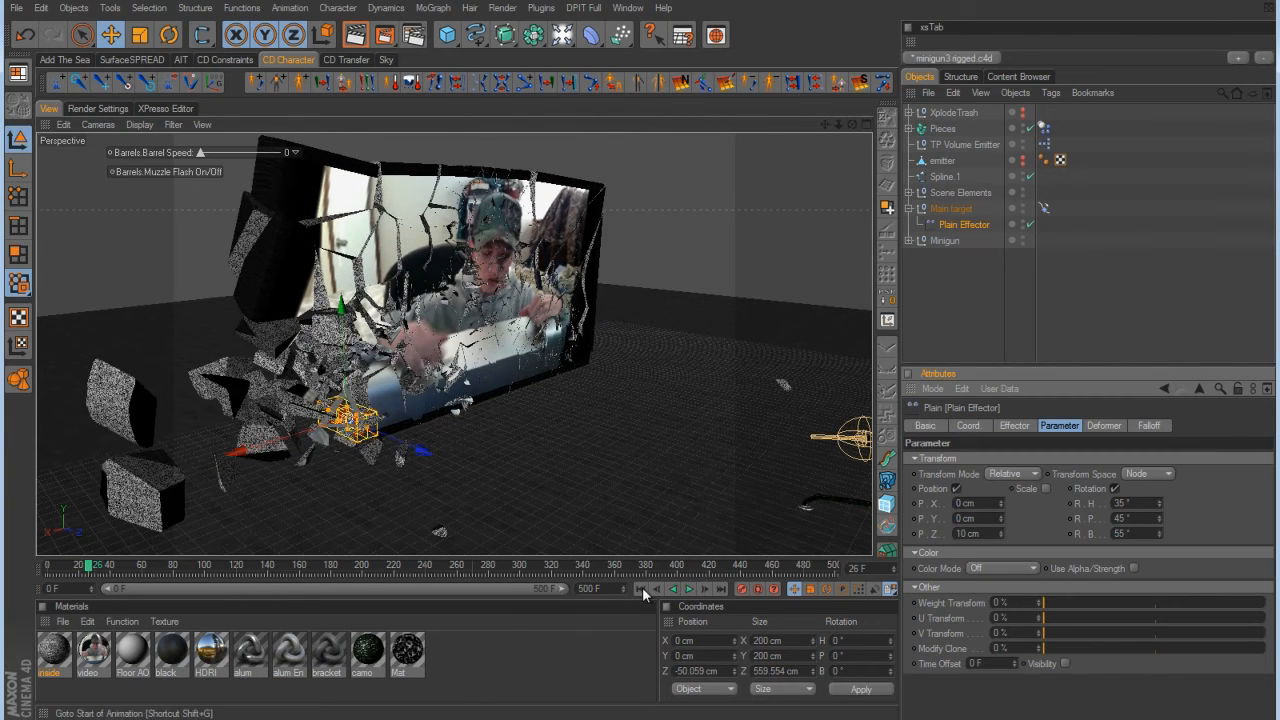
{"action": "left_click", "coordinate": [642, 590]}
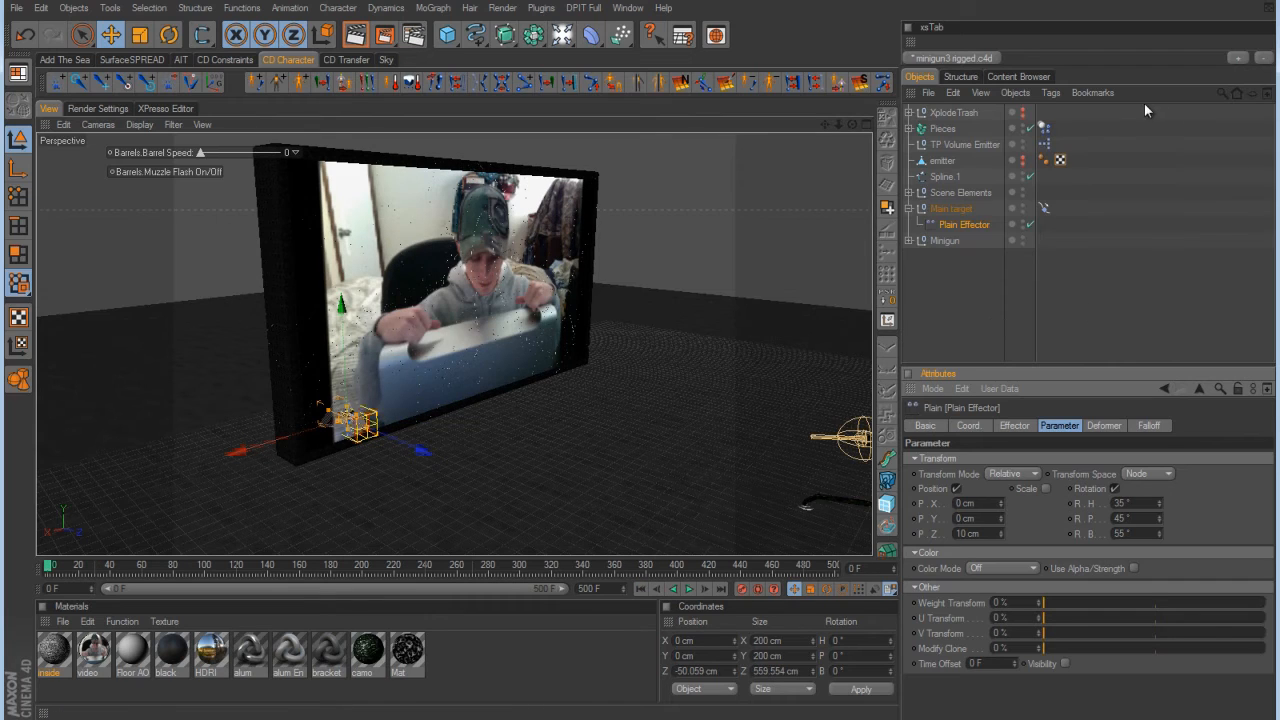
{"action": "left_click", "coordinate": [1043, 129]}
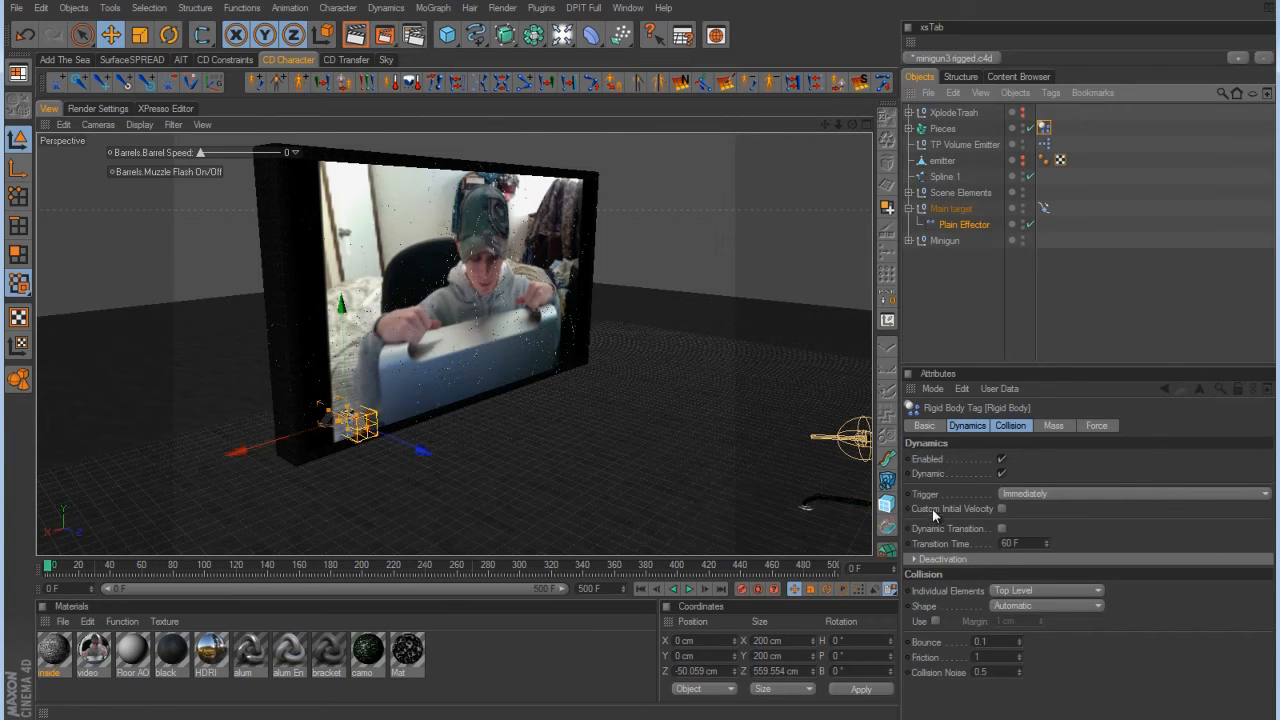
{"action": "left_click", "coordinate": [1043, 494]}
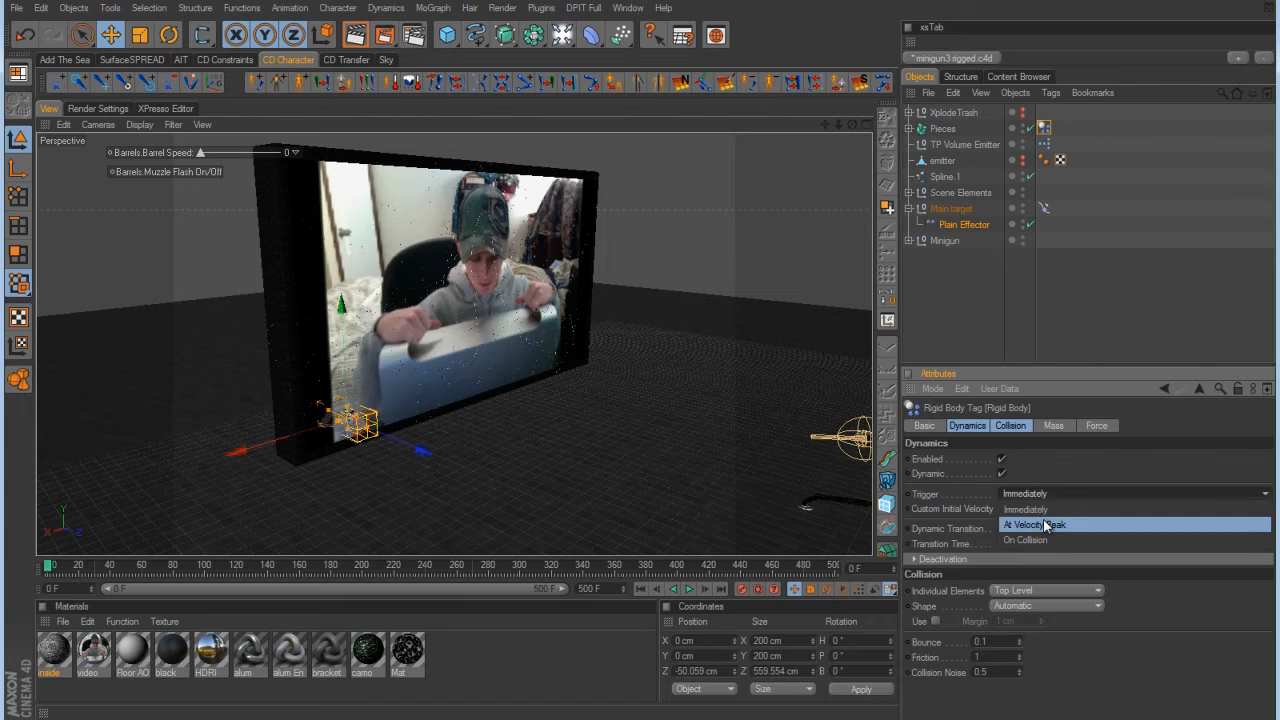
{"action": "left_click", "coordinate": [1045, 525]}
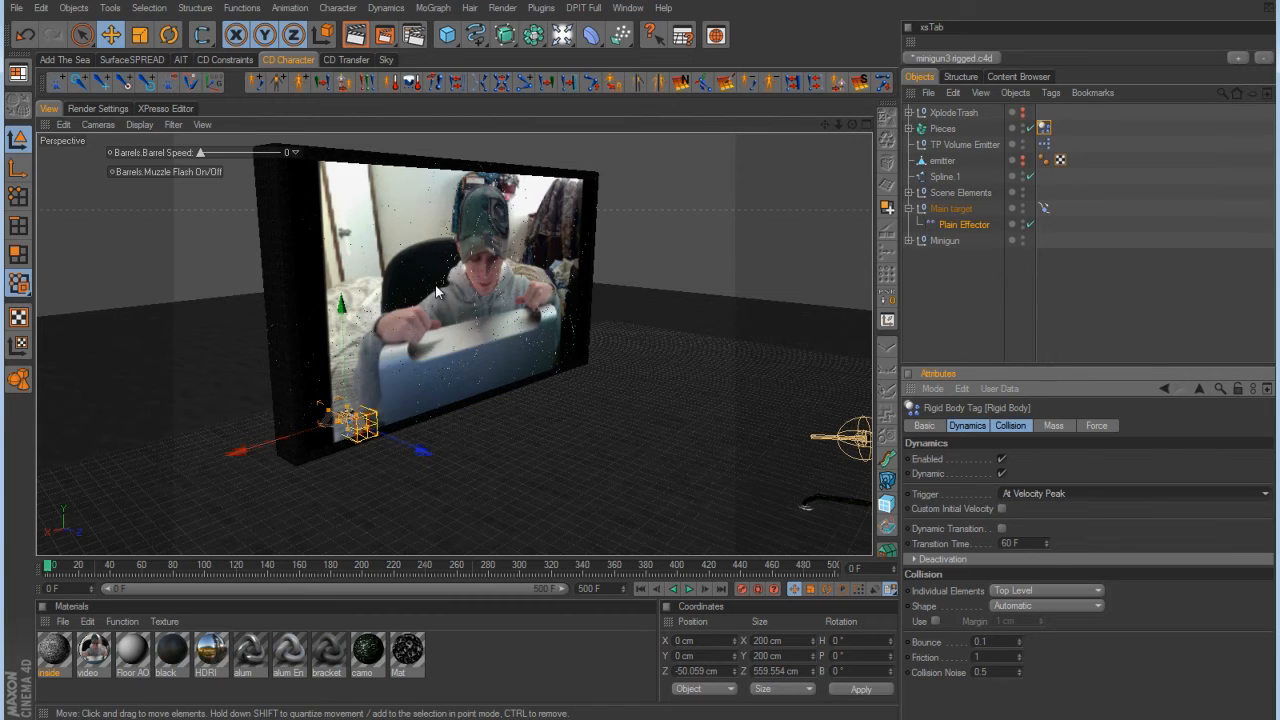
Play the simulation past frame 200, examine how the pieces scatter around the wall, and rewind to the start.
{"action": "left_click", "coordinate": [689, 590]}
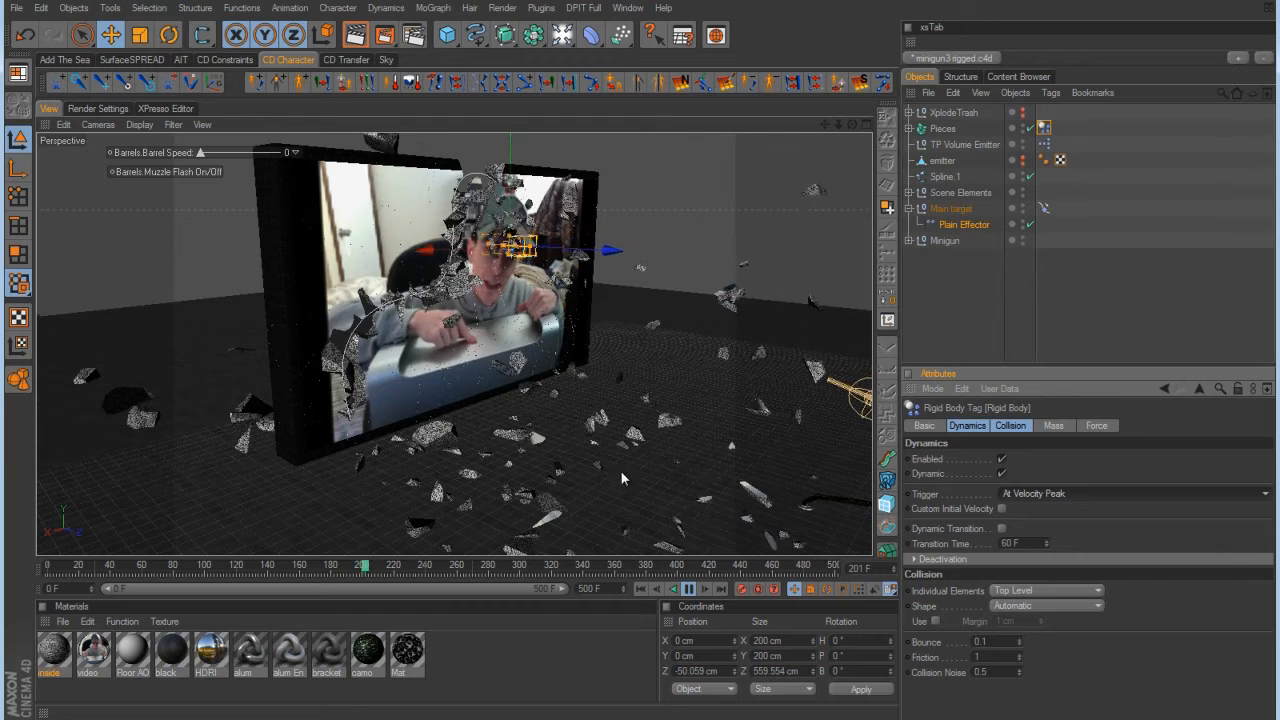
{"action": "left_click", "coordinate": [689, 590]}
{"action": "scroll", "coordinate": [729, 482], "scroll_direction": "down", "scroll_amount": 10}
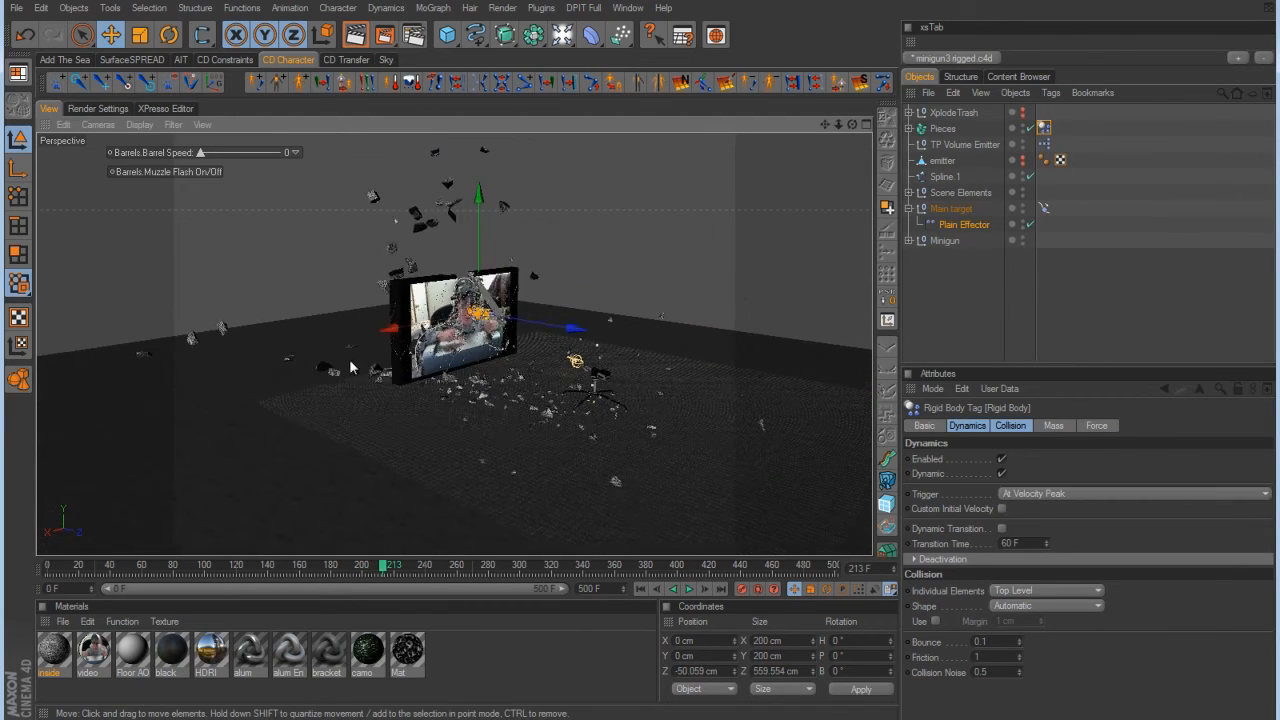
{"action": "left_click_drag", "start_coordinate": [729, 482], "coordinate": [372, 340], "text": "alt"}
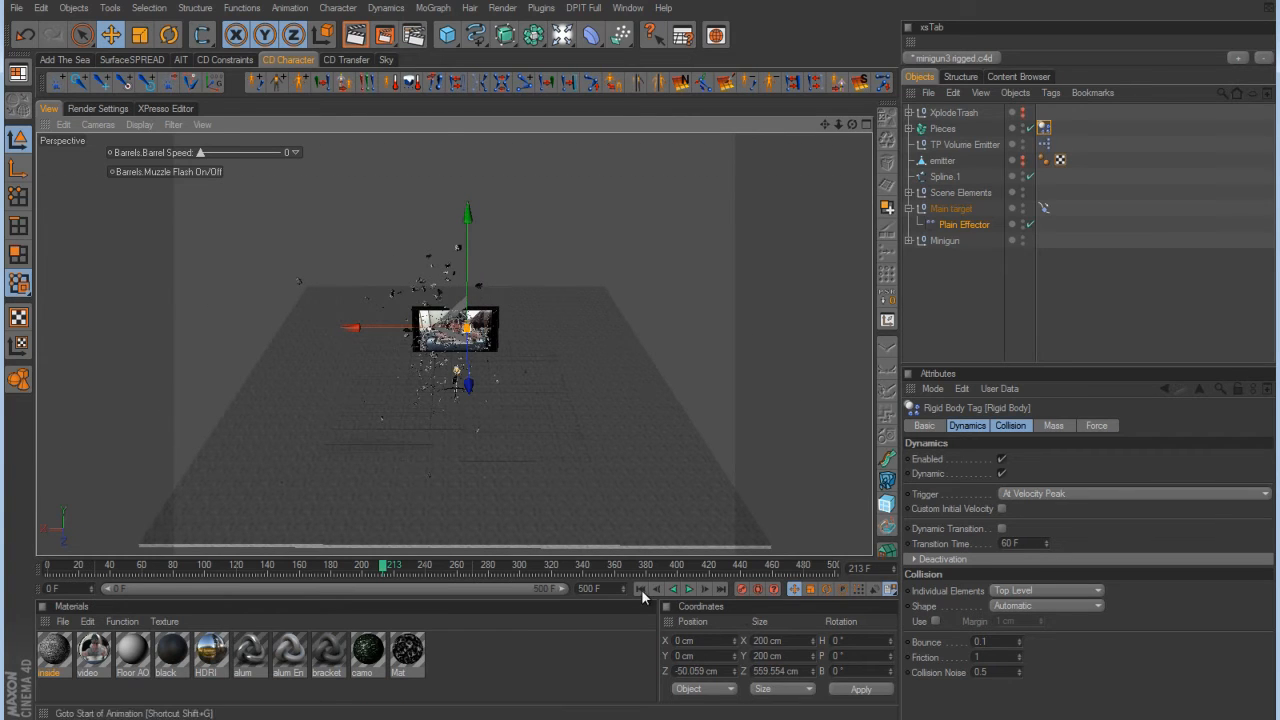
{"action": "left_click_drag", "start_coordinate": [689, 420], "coordinate": [683, 368], "text": "alt"}
{"action": "right_click_drag", "start_coordinate": [684, 361], "coordinate": [698, 414], "text": "alt"}
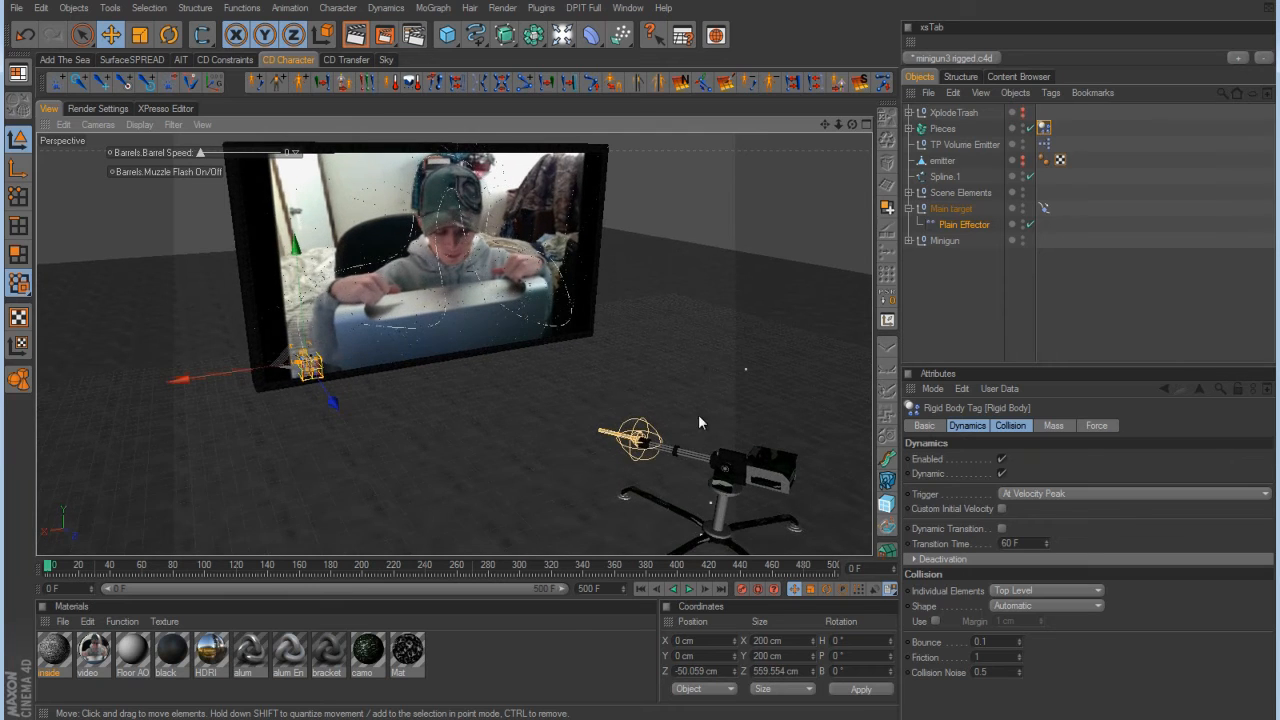
{"action": "left_click_drag", "start_coordinate": [698, 414], "coordinate": [656, 364], "text": "alt"}
Set the Plain Effector's strength to 0% and keyframe it at frame 0.
{"action": "left_click", "coordinate": [966, 225]}
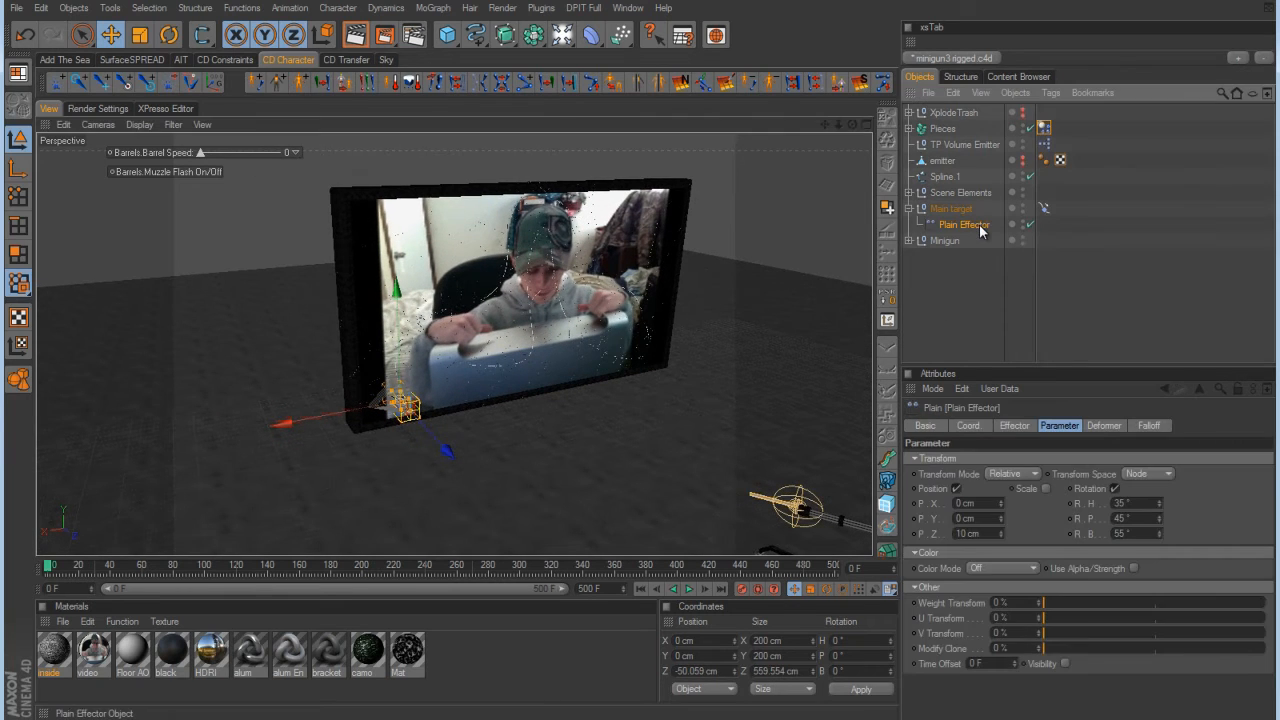
{"action": "left_click", "coordinate": [1014, 425]}
{"action": "left_click", "coordinate": [1012, 460]}
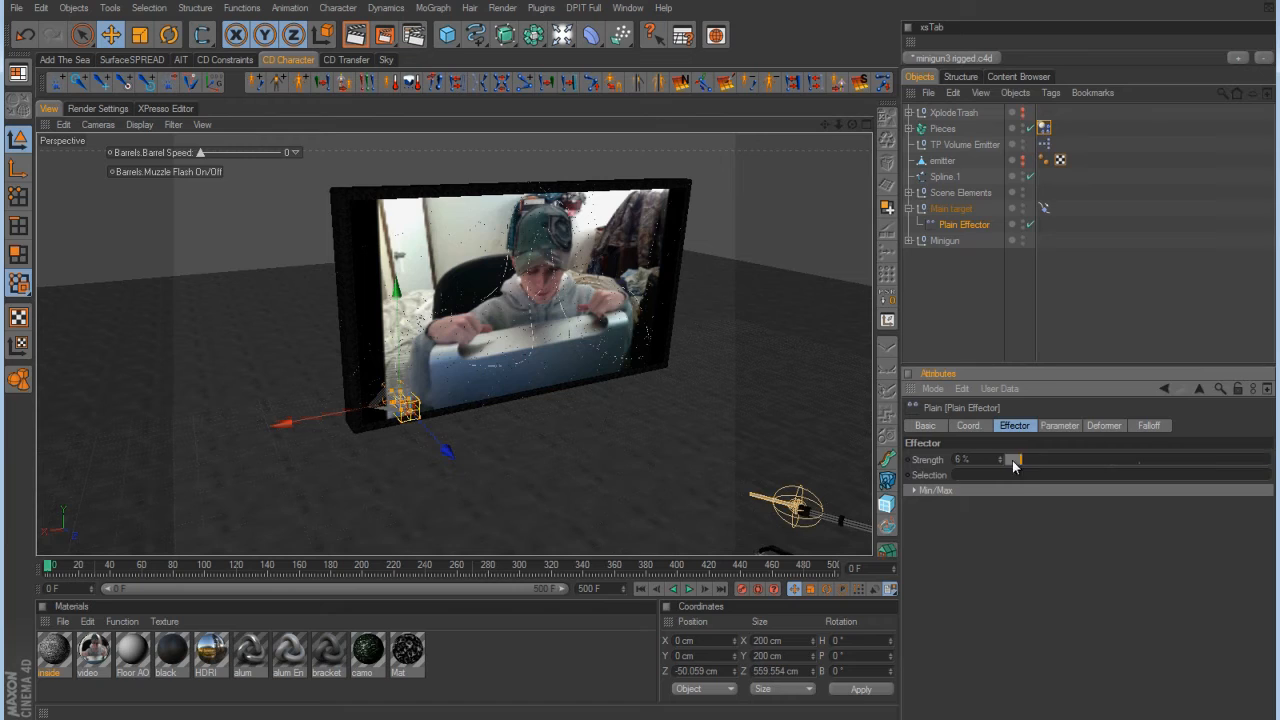
{"action": "left_click", "coordinate": [907, 460]}
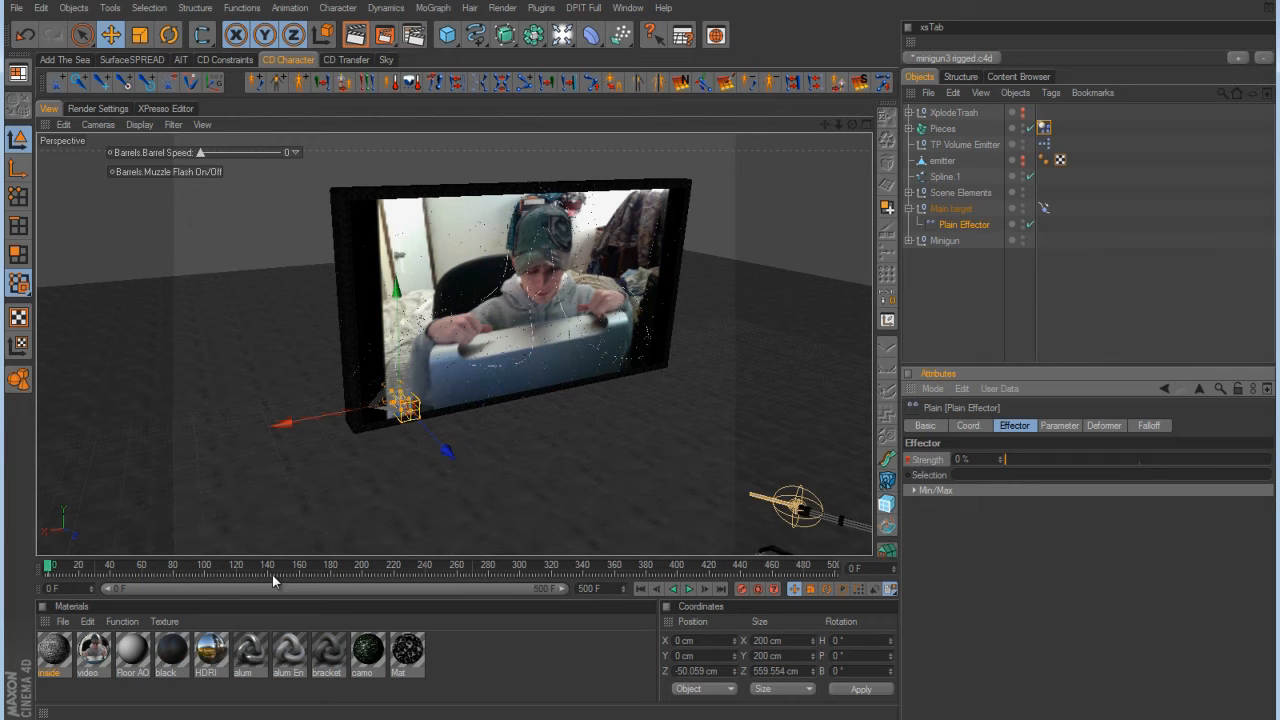
{"action": "left_click", "coordinate": [48, 575]}
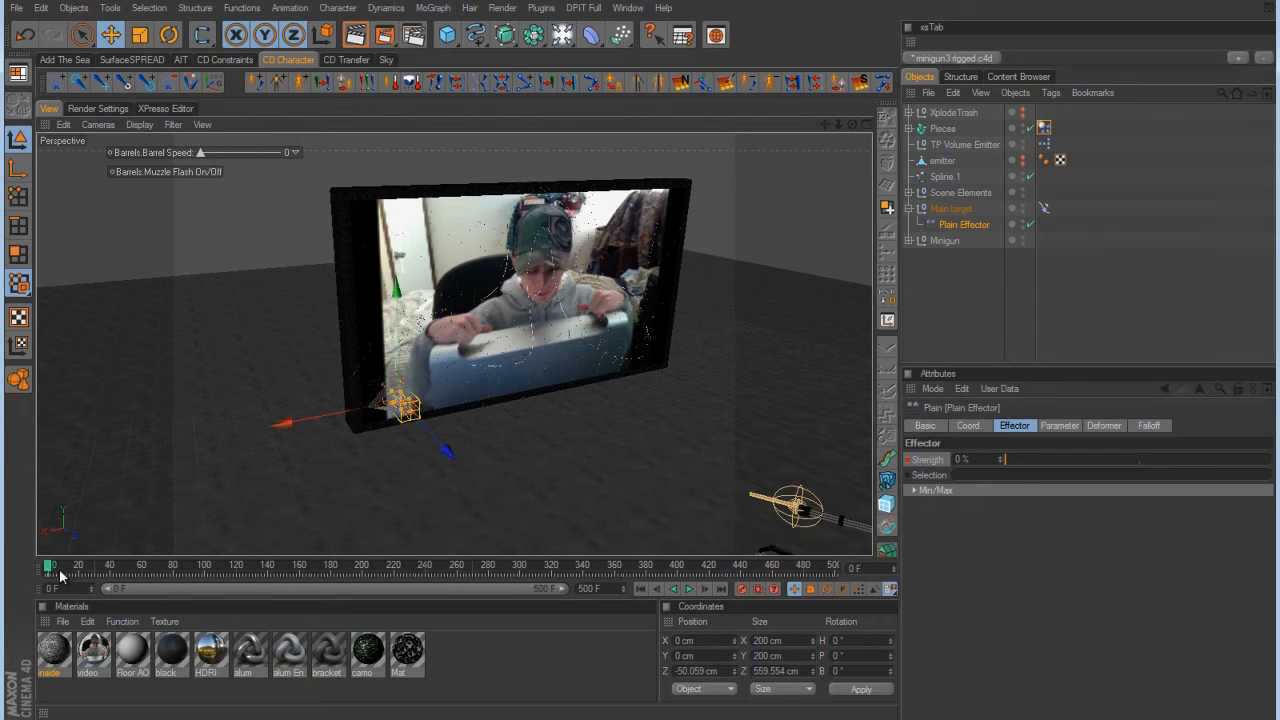
Key the Plain Effector's strength at 0% on frame 29 and raise it to 100% on frame 30.
{"action": "left_click_drag", "start_coordinate": [50, 572], "coordinate": [92, 570]}
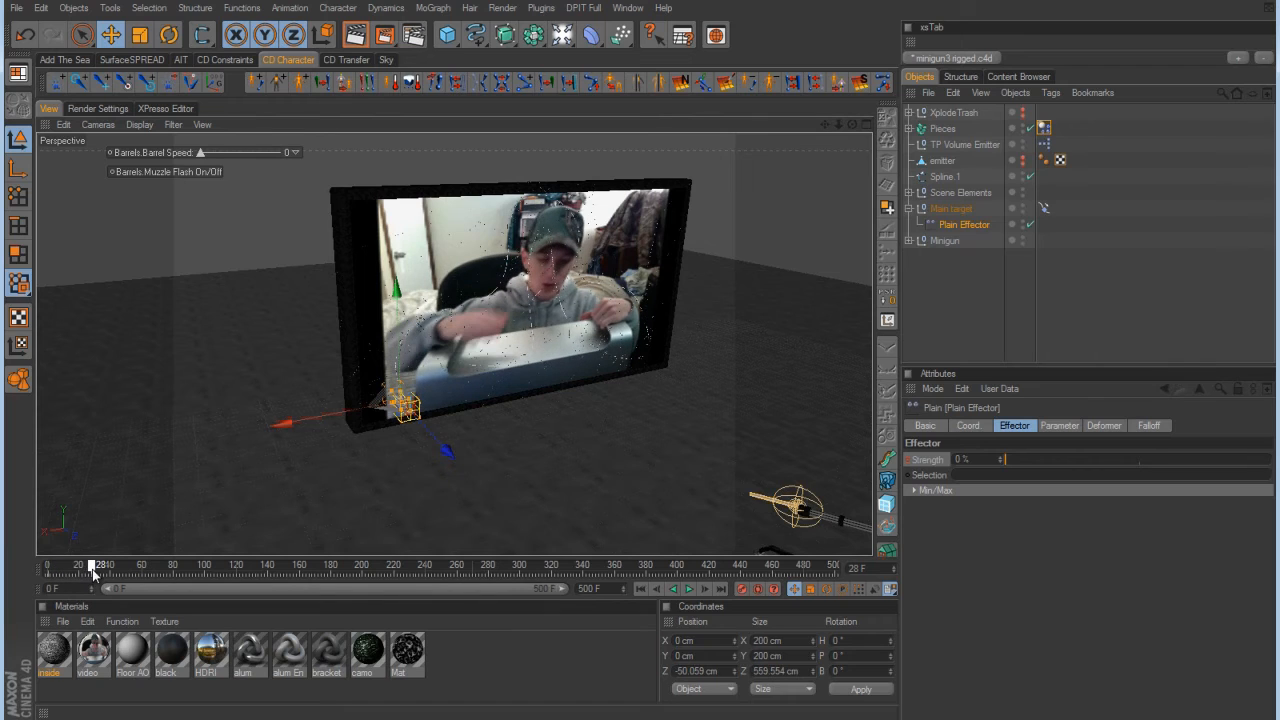
{"action": "left_click", "coordinate": [705, 591]}
{"action": "left_click", "coordinate": [705, 591]}
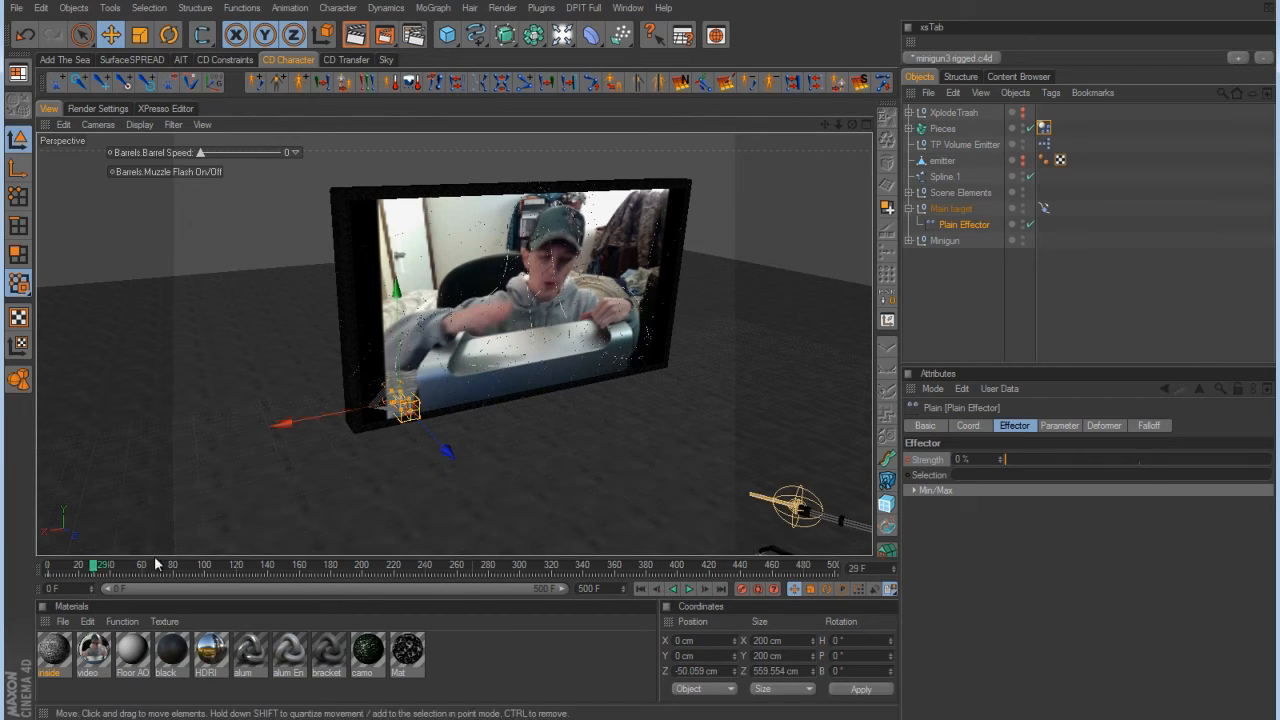
{"action": "left_click", "coordinate": [908, 460], "text": "ctrl"}
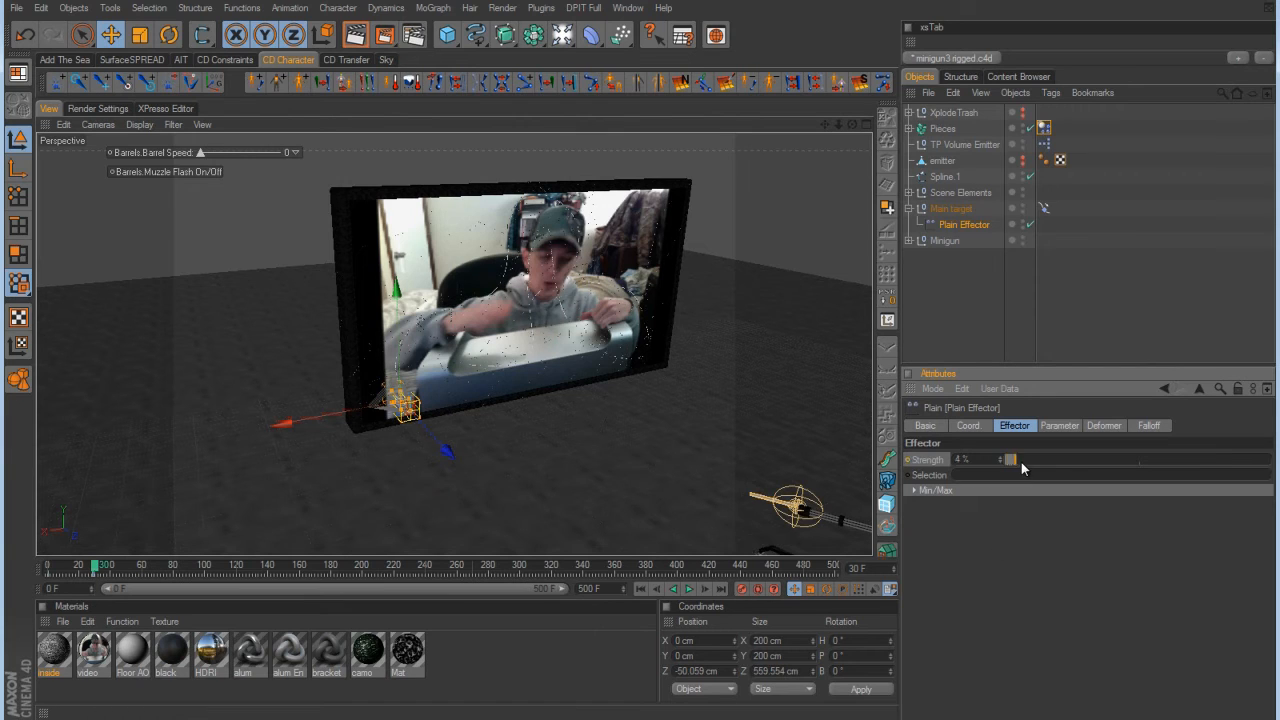
{"action": "left_click_drag", "start_coordinate": [1022, 467], "coordinate": [1278, 470]}
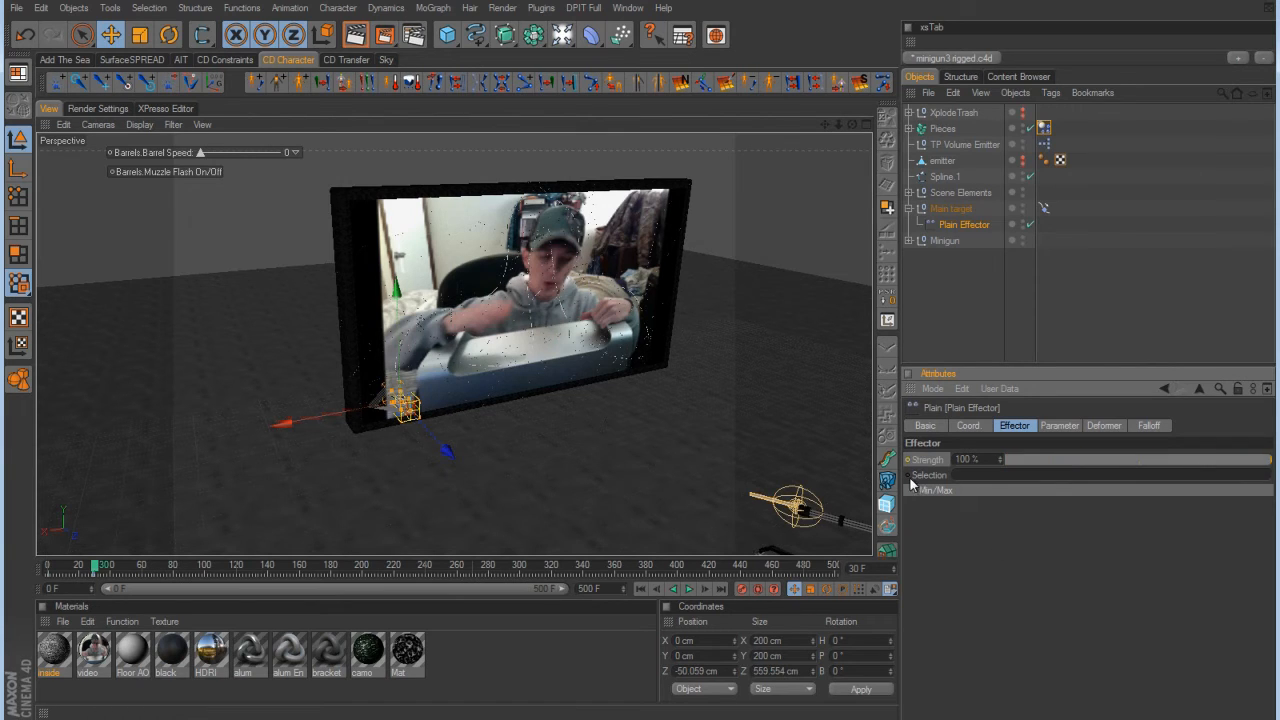
Reduce the Plain Effector's rotation to heading 15°, pitch 5° and bank 10°, and rewind to frame 0.
{"action": "left_click", "coordinate": [1060, 427]}
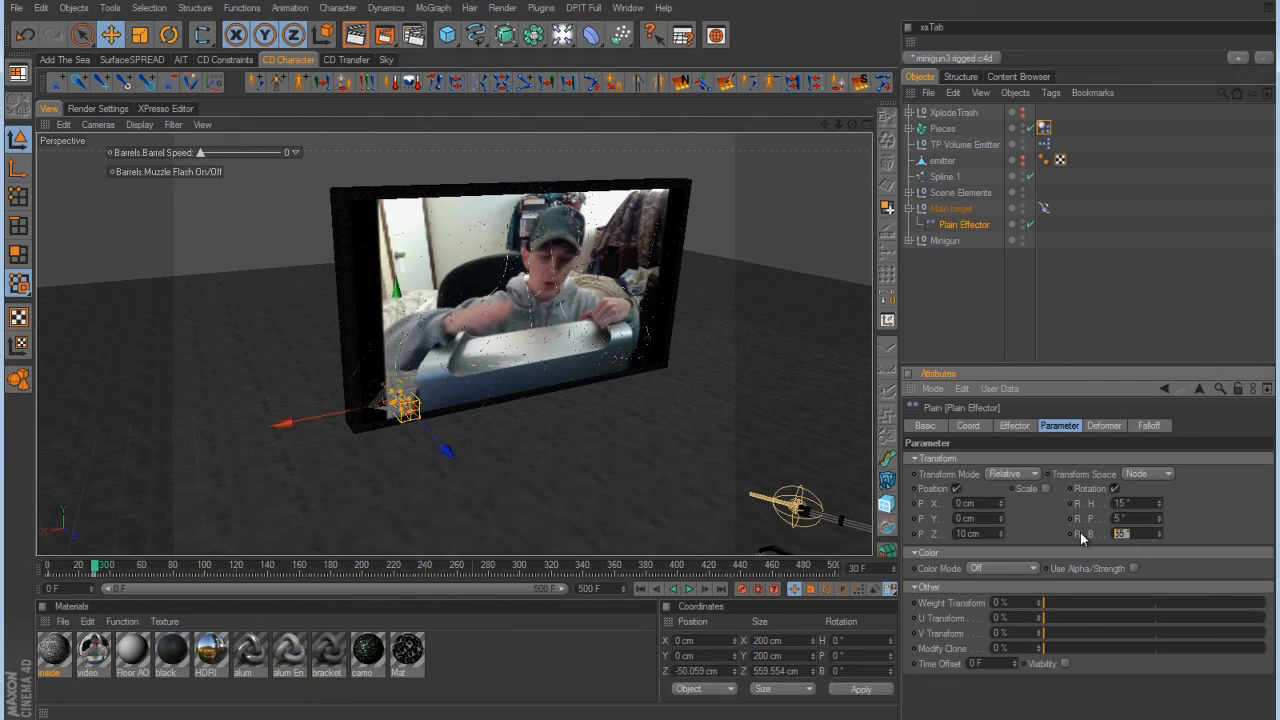
{"action": "type", "text": "10"}
{"action": "left_click", "coordinate": [641, 589]}
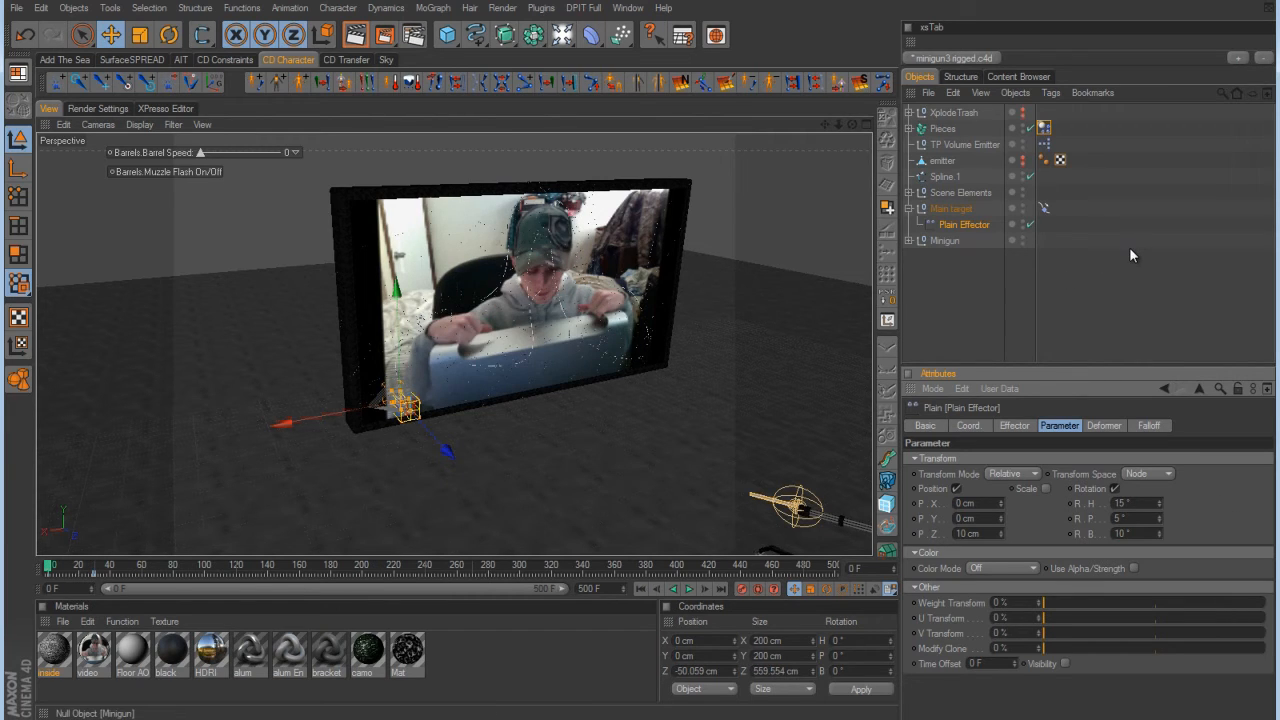
Hide the Main target null and clear the object selection.
{"action": "left_click", "coordinate": [1023, 207], "text": "alt"}
{"action": "left_click", "coordinate": [1023, 207], "text": "alt"}
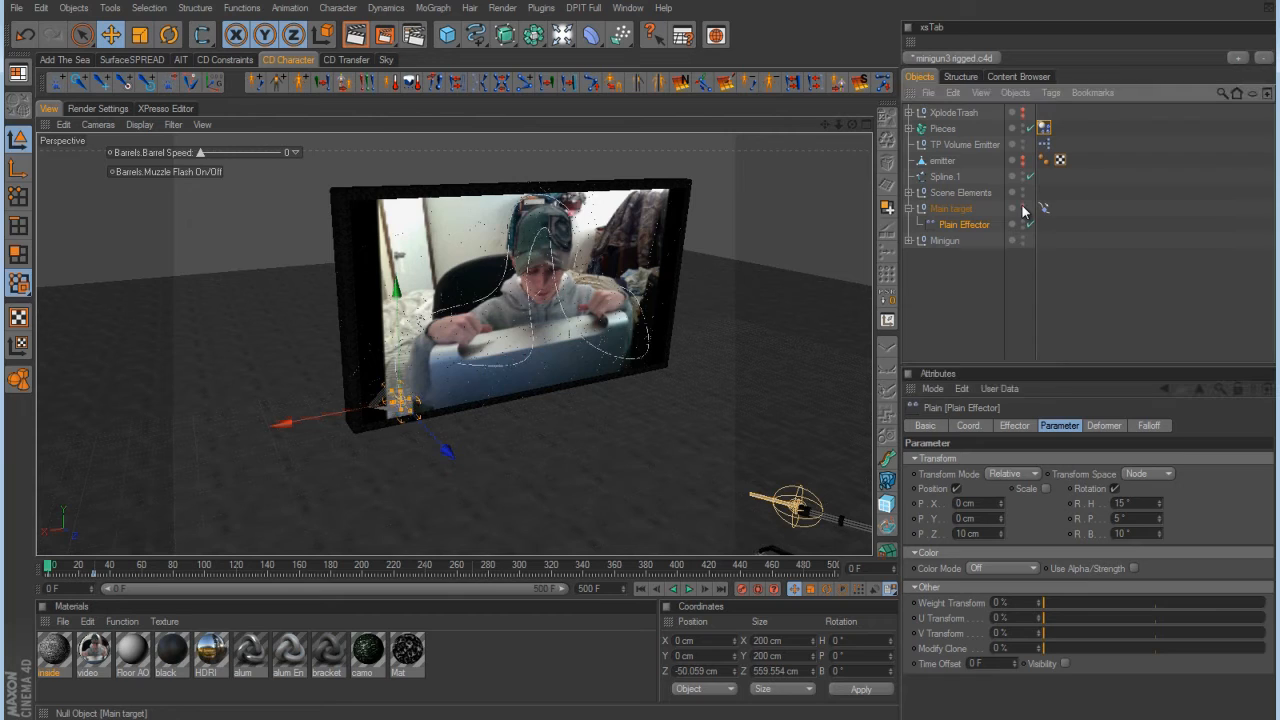
{"action": "left_click", "coordinate": [1097, 311]}
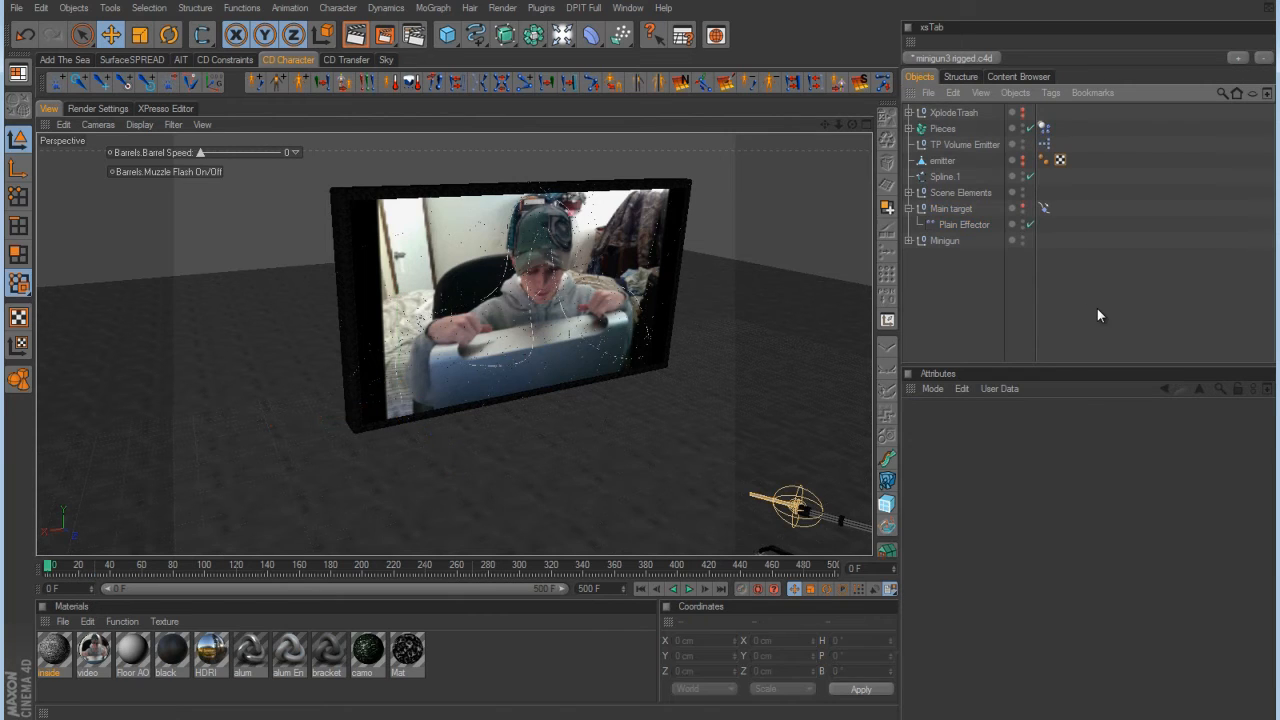
Play the simulation to about frame 158 to check the softened destruction, and rewind to the start.
{"action": "left_click", "coordinate": [688, 593]}
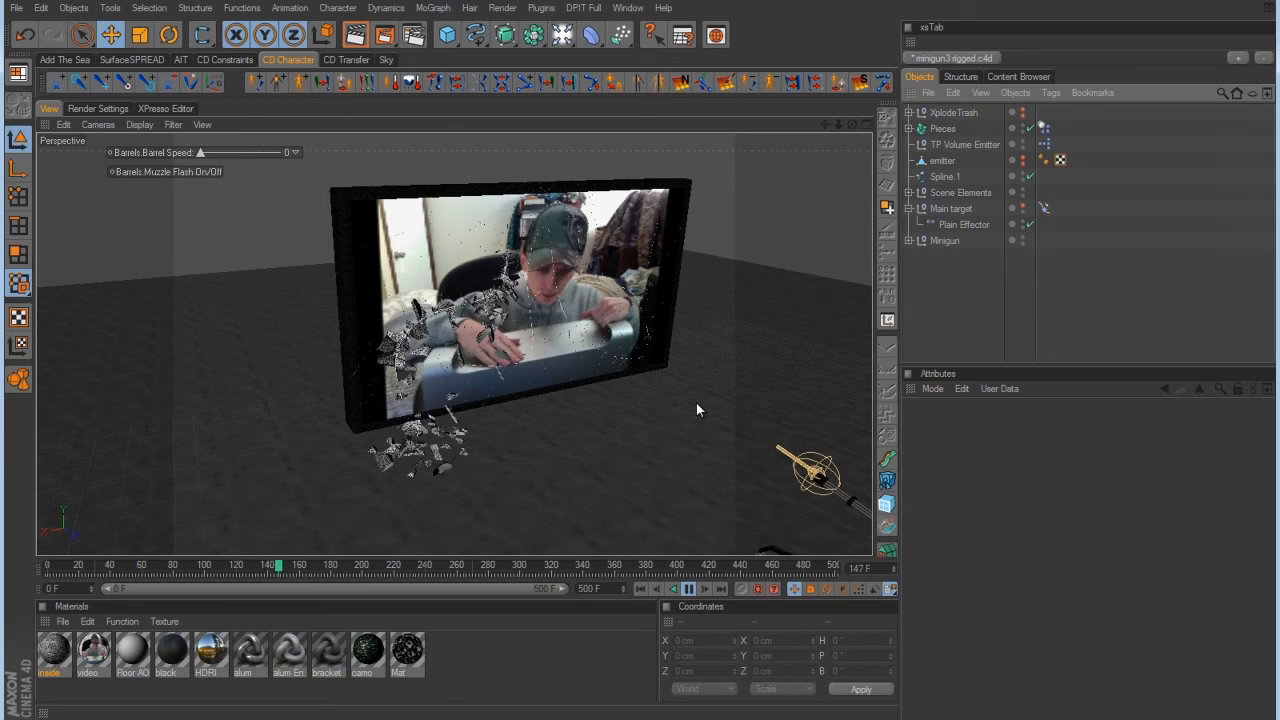
{"action": "left_click", "coordinate": [689, 588]}
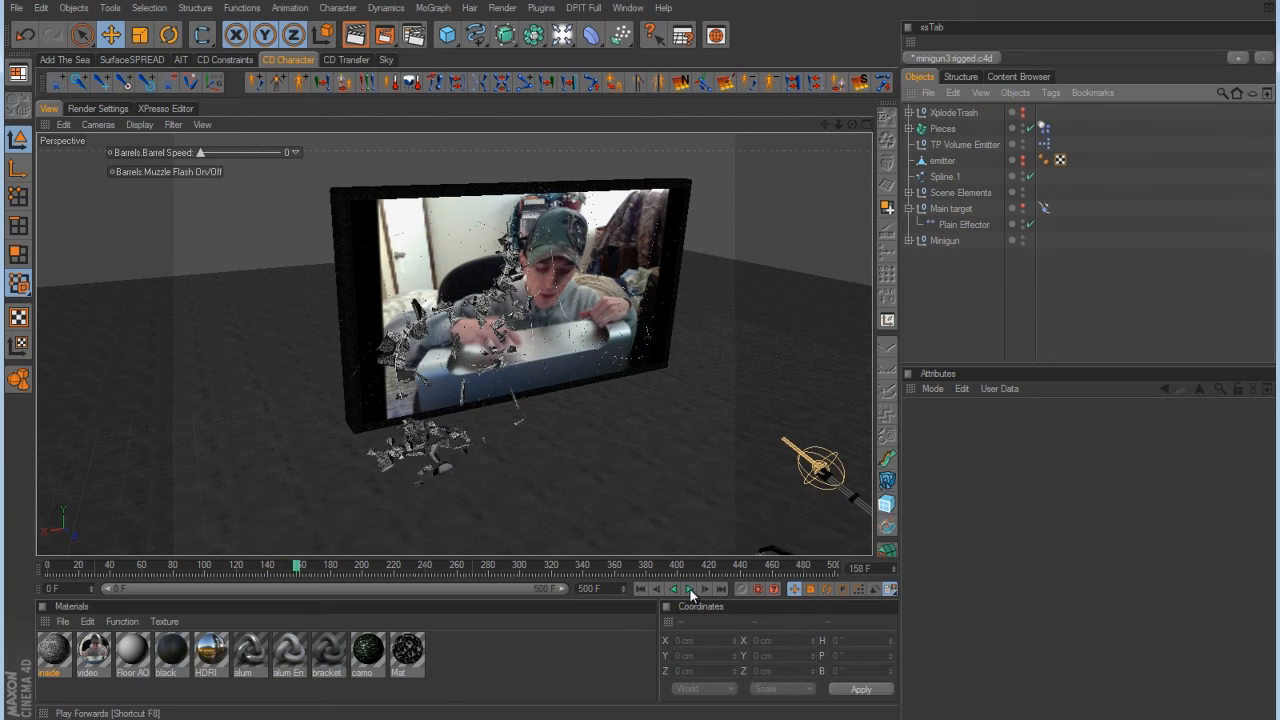
{"action": "left_click", "coordinate": [641, 588]}
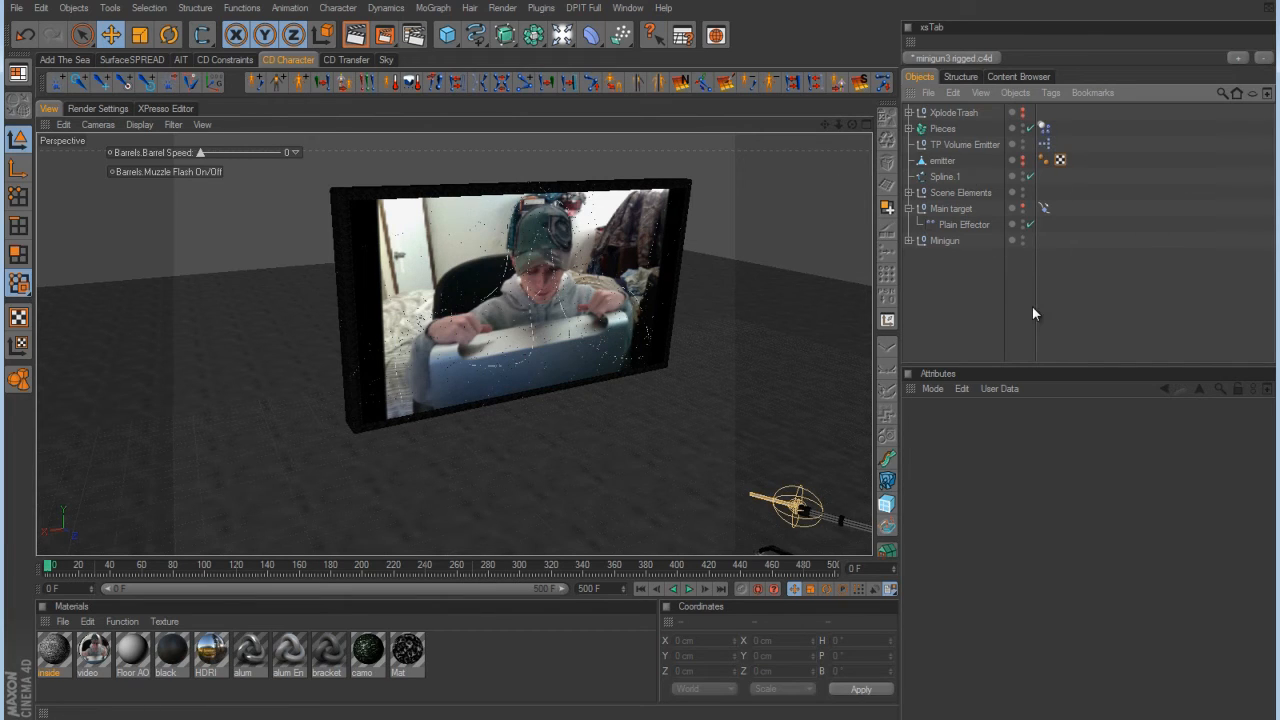
Set the Plain Effector's Z position parameter to 15 cm and its falloff to 0%.
{"action": "left_click", "coordinate": [961, 224]}
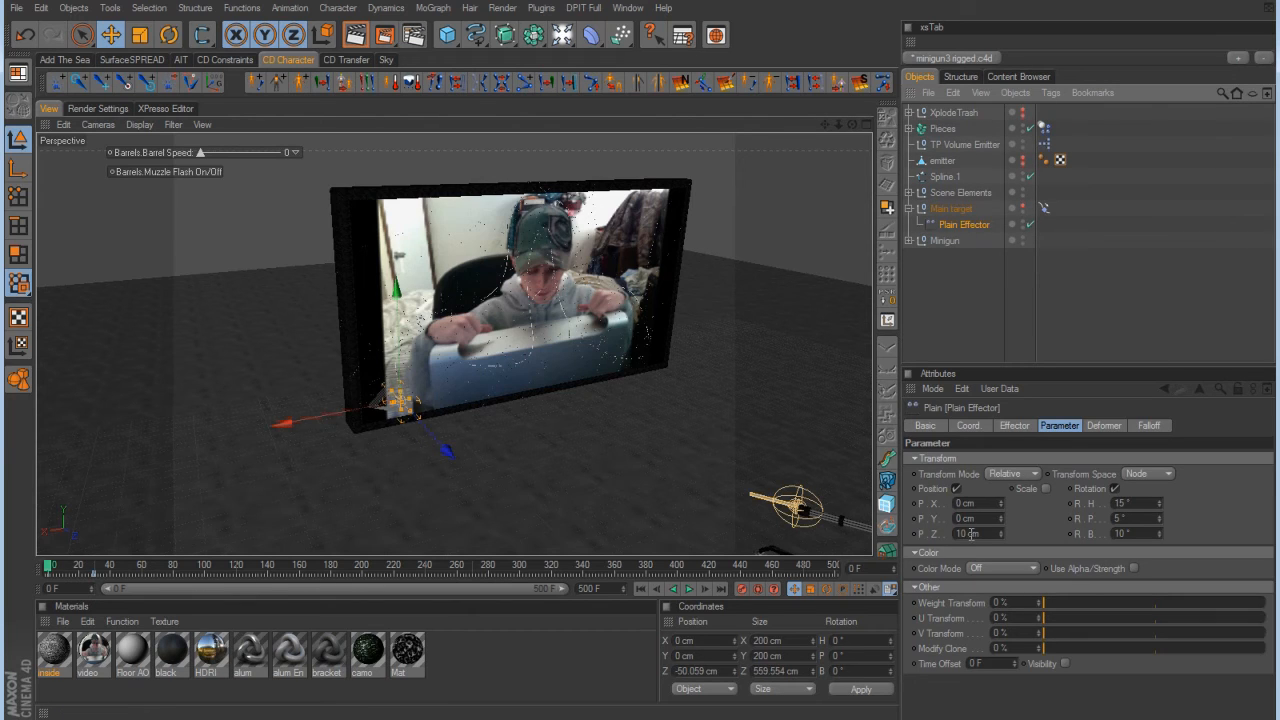
{"action": "left_click_drag", "start_coordinate": [988, 535], "coordinate": [951, 534]}
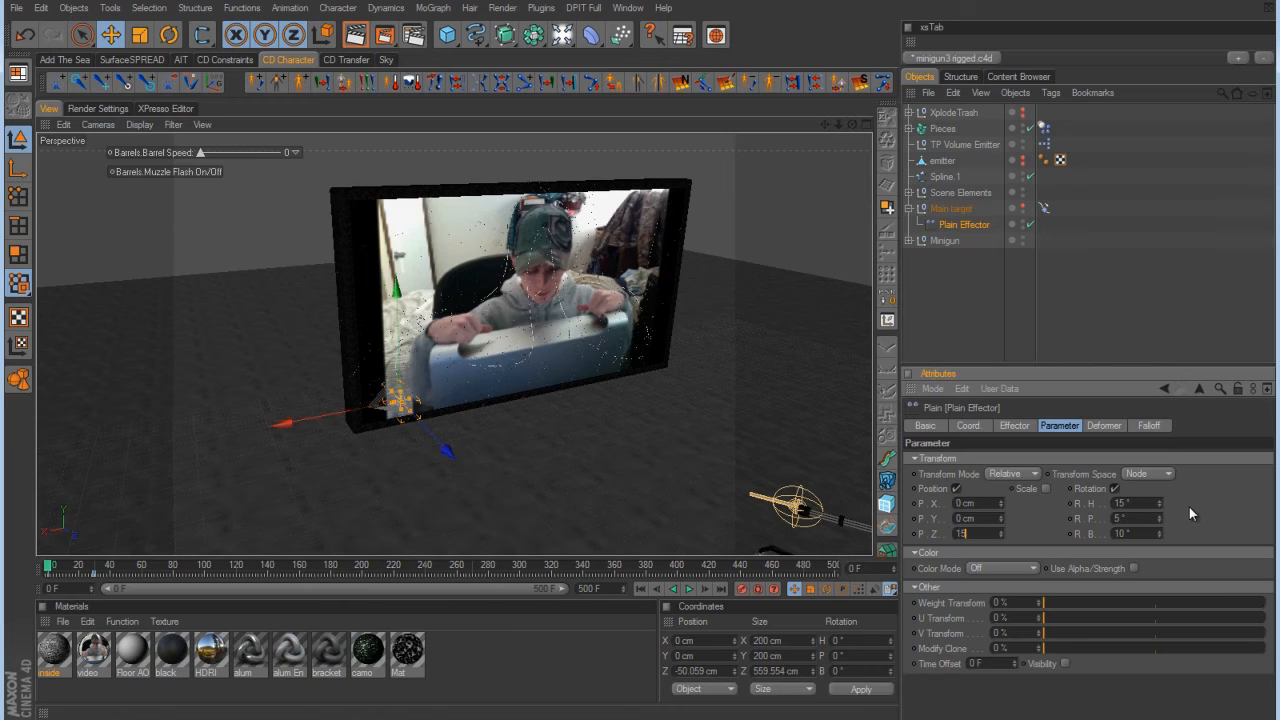
{"action": "left_click", "coordinate": [1148, 427]}
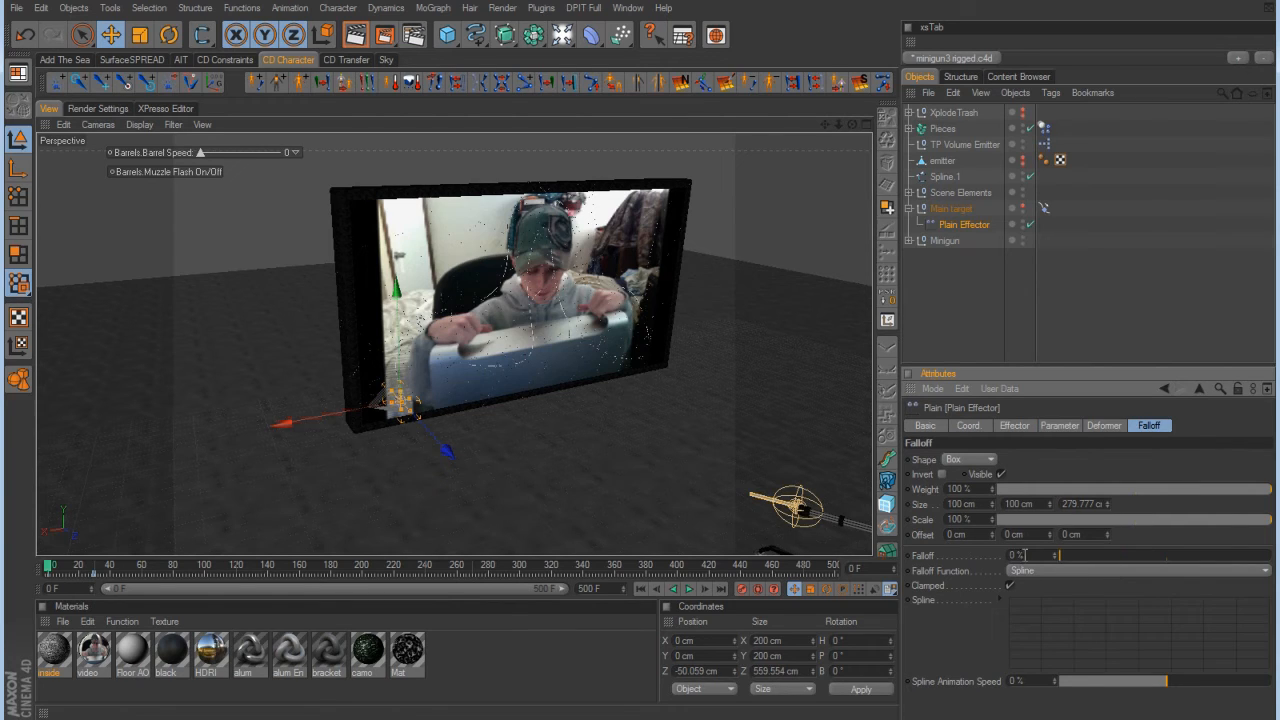
Clear the object selection, play the simulation to about frame 156, render the view to inspect the debris, and rewind to the start.
{"action": "left_click", "coordinate": [1113, 315]}
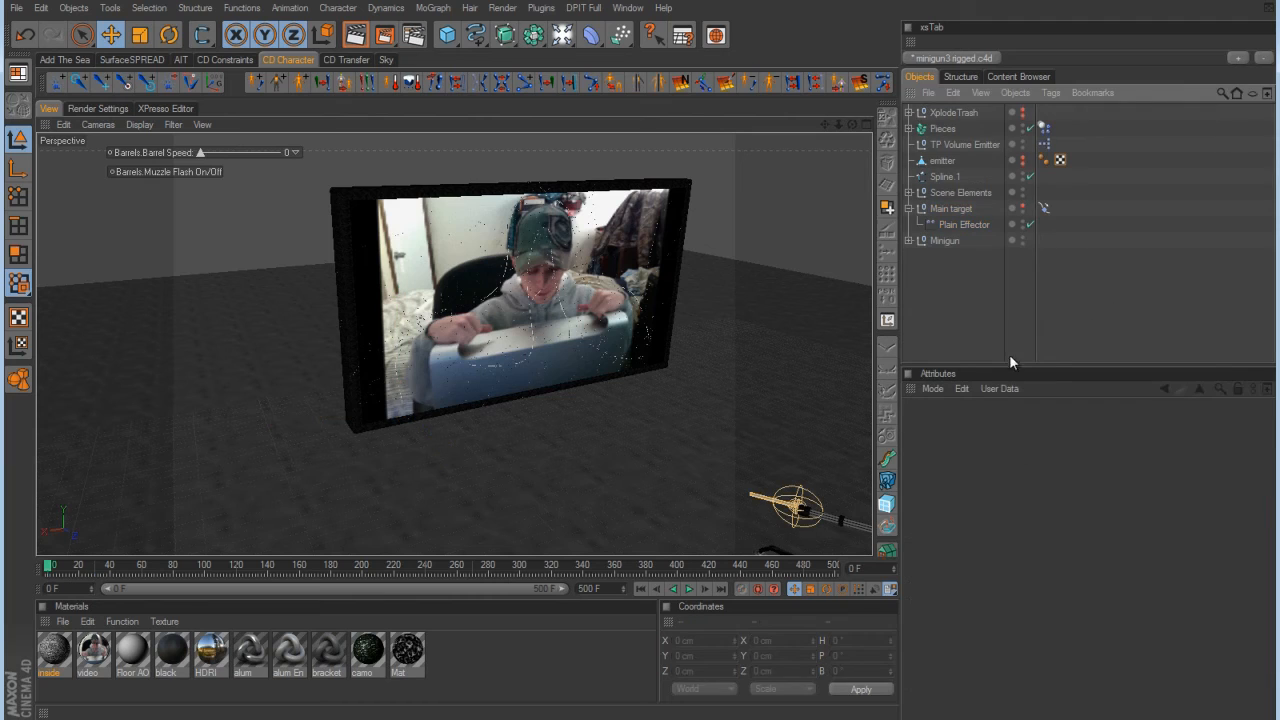
{"action": "left_click", "coordinate": [693, 589]}
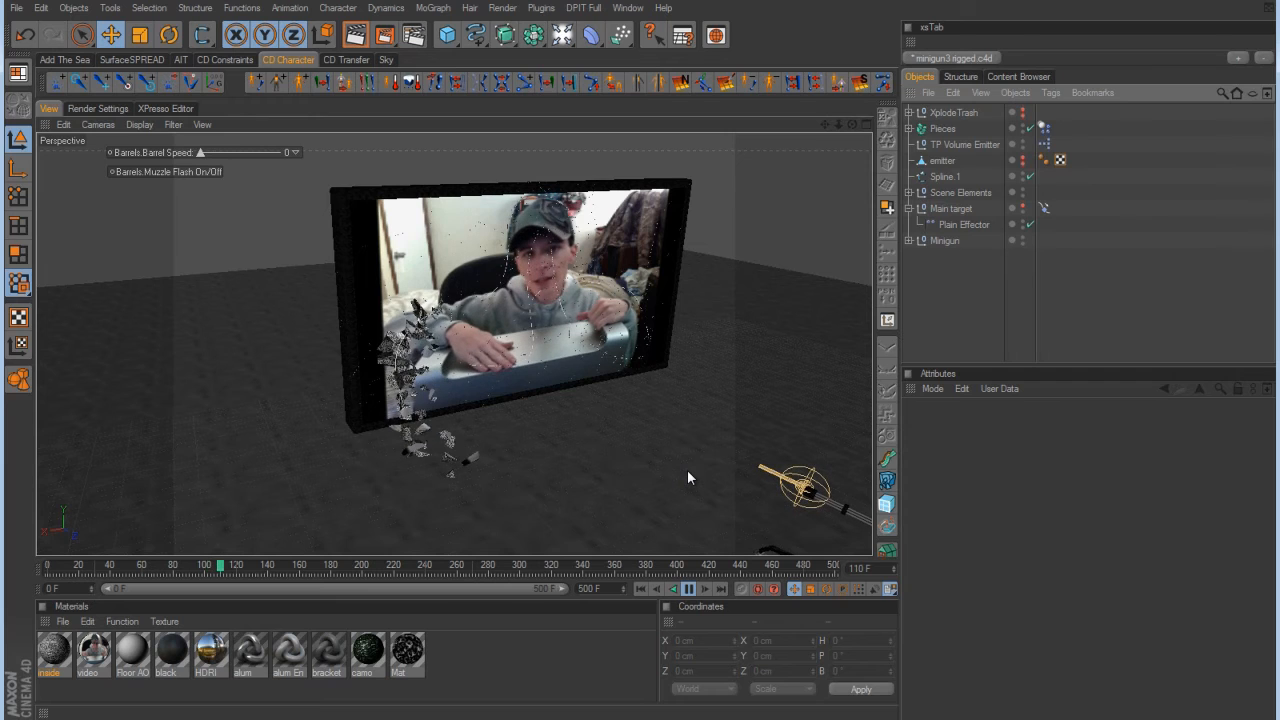
{"action": "left_click", "coordinate": [692, 589]}
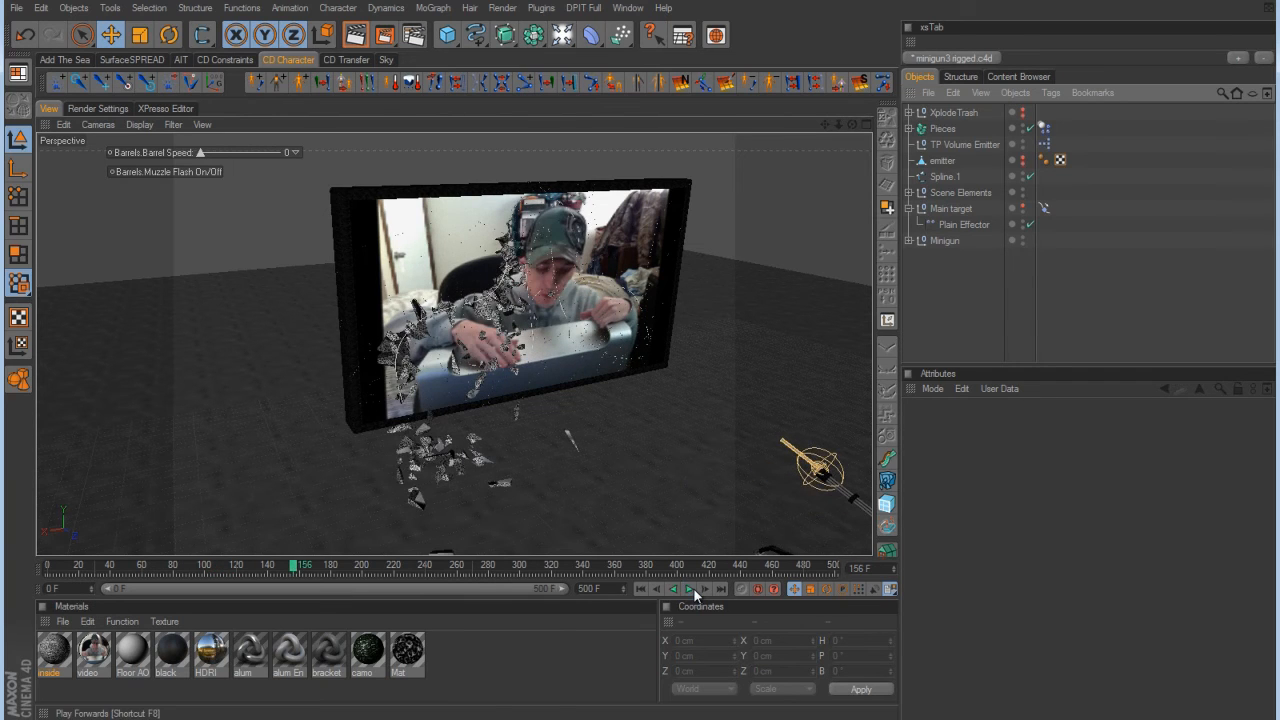
{"action": "left_click", "coordinate": [358, 36]}
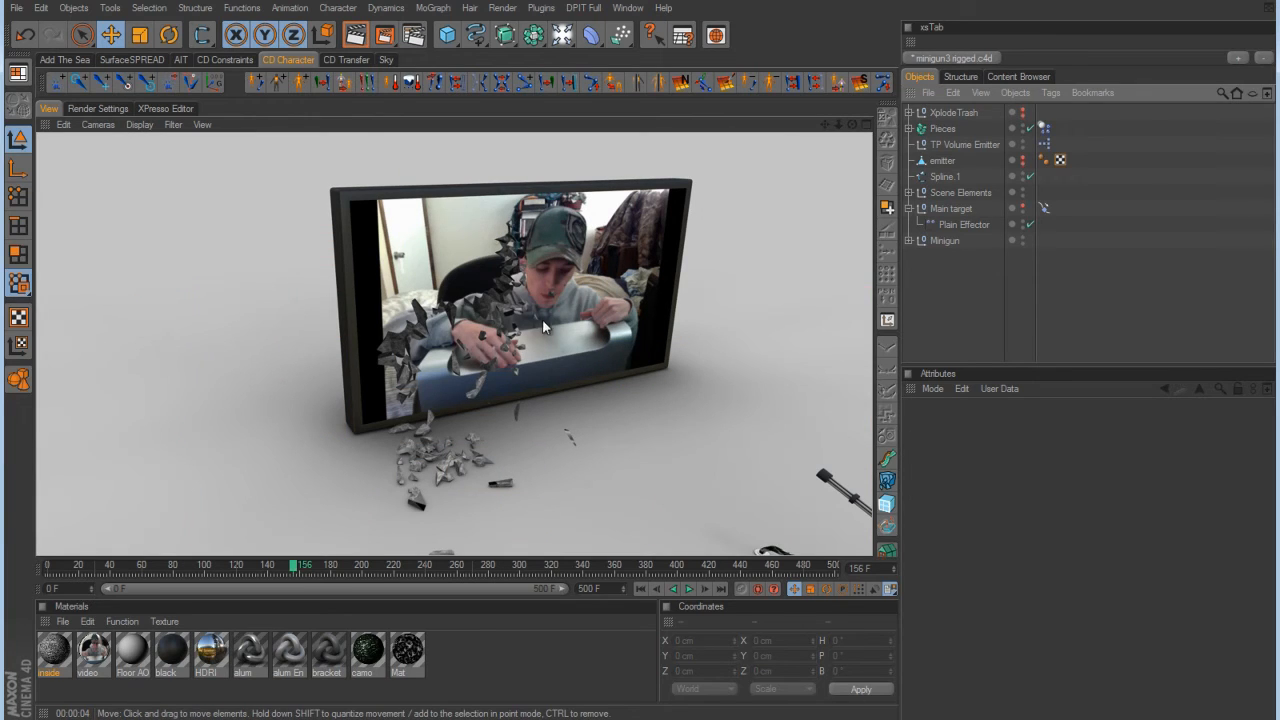
{"action": "left_click", "coordinate": [638, 588]}
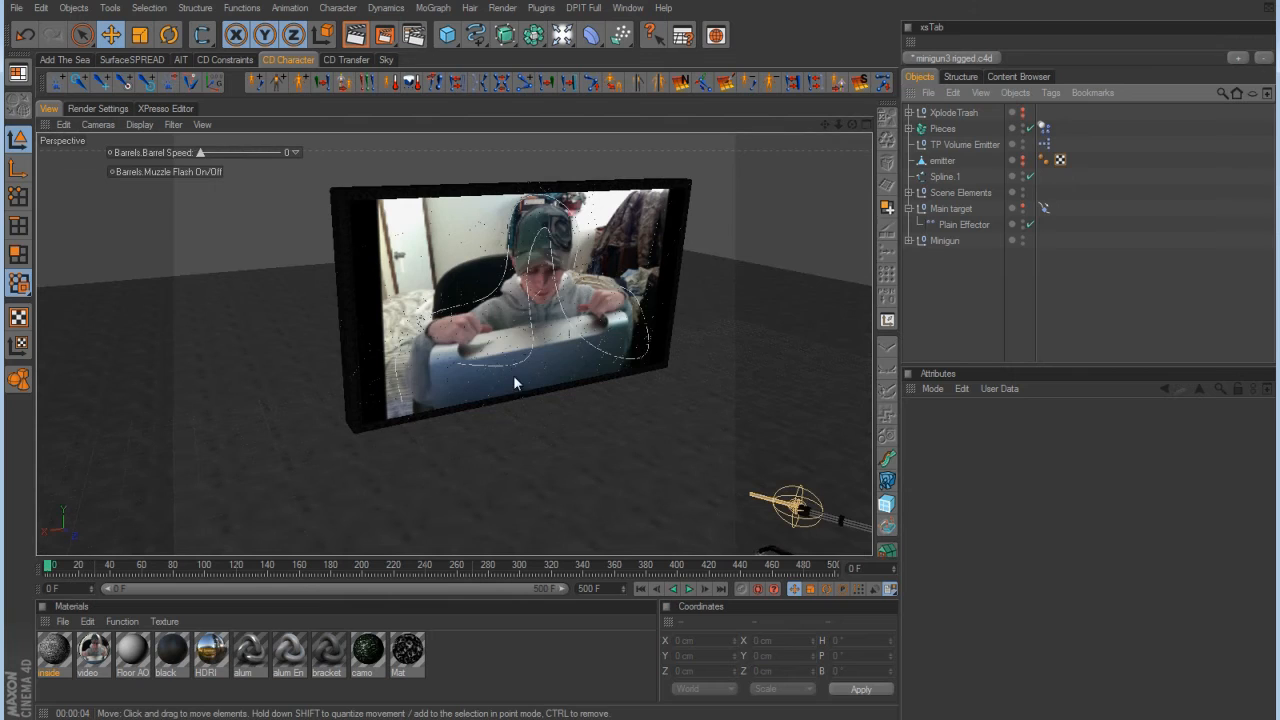
Set the Plain Effector's Z position parameter to 45 cm.
{"action": "left_click", "coordinate": [986, 226]}
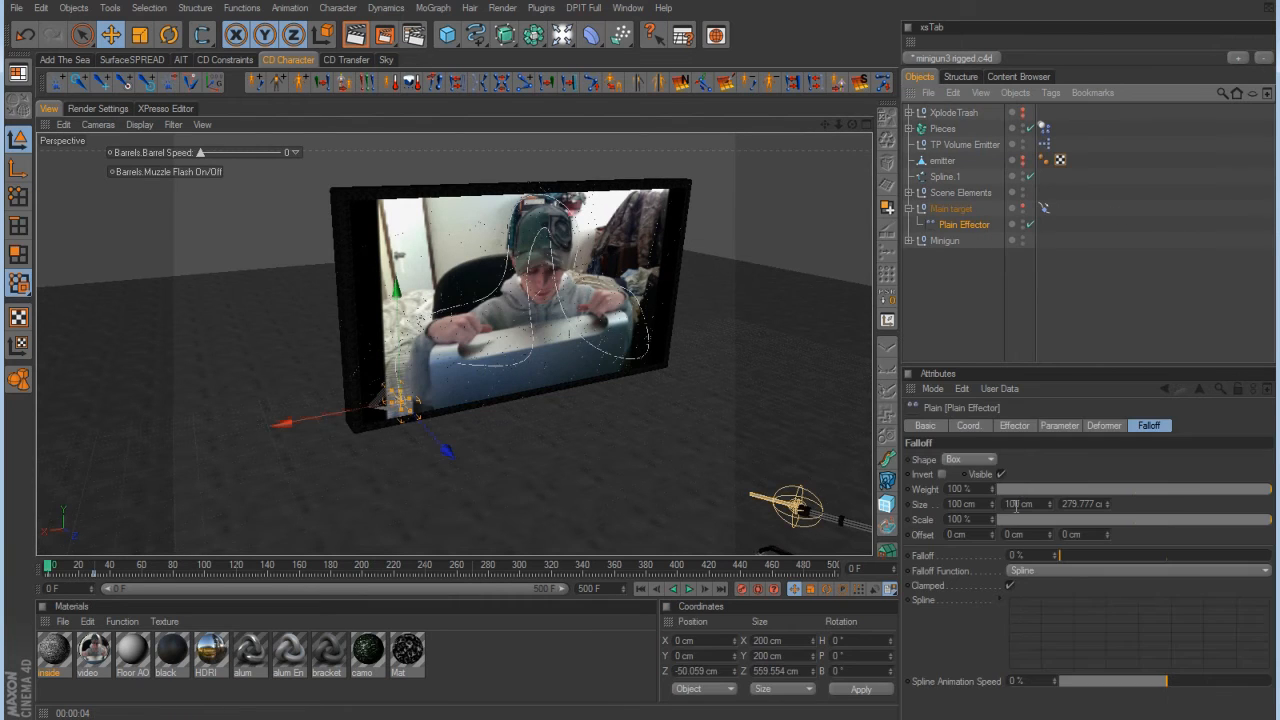
{"action": "left_click", "coordinate": [1015, 427]}
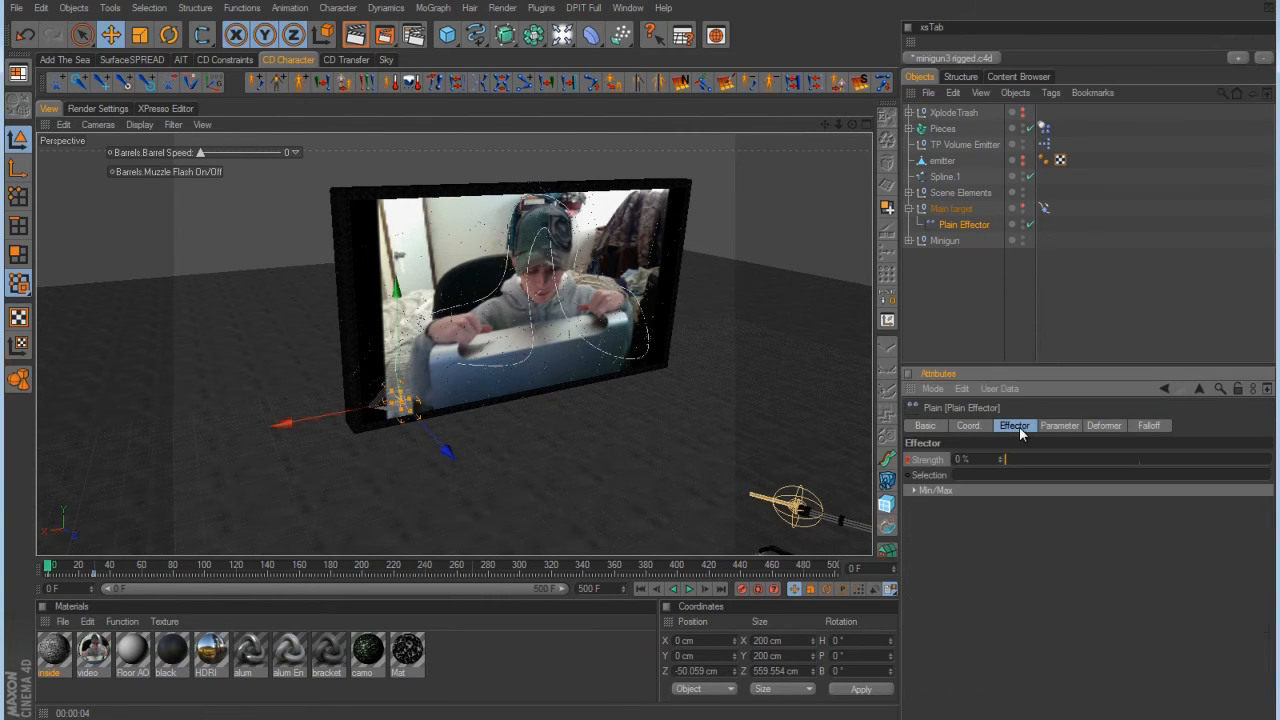
{"action": "left_click", "coordinate": [1056, 427]}
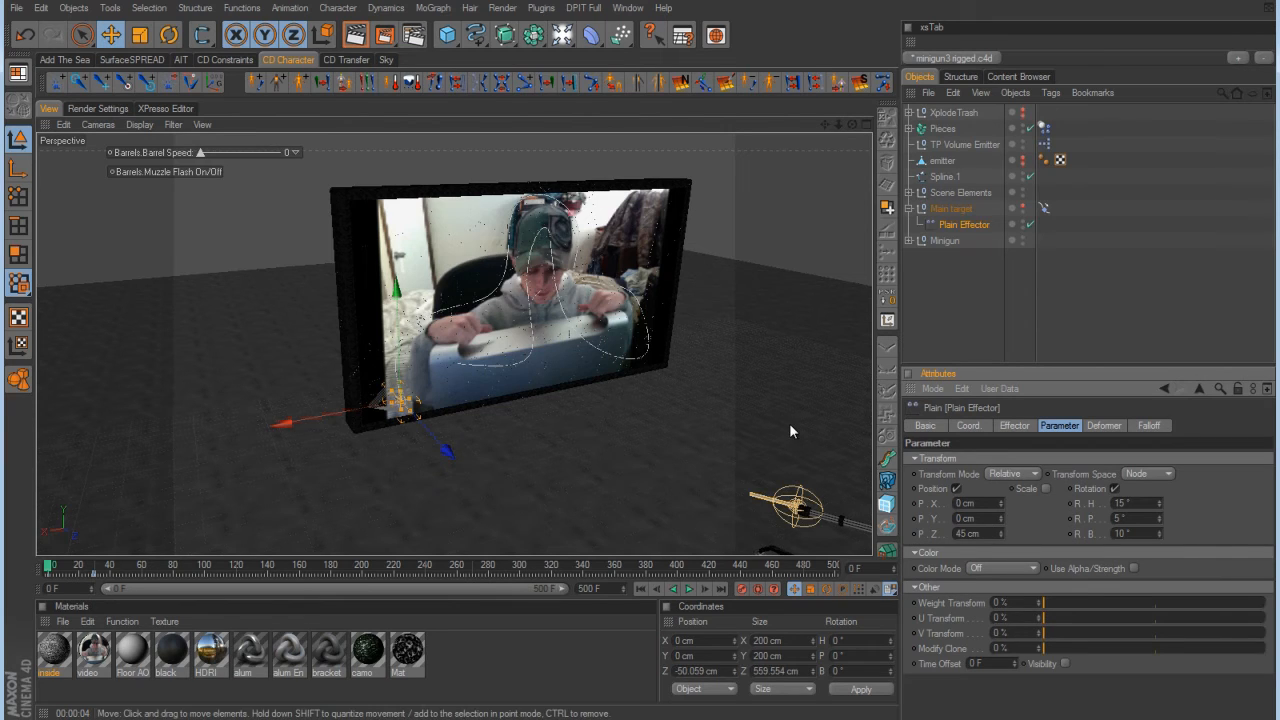
Enlarge the Plain Effector's falloff box to about 292 by 296 cm and shift the effector to about -58 cm in Z.
{"action": "middle_click_drag", "start_coordinate": [612, 467], "coordinate": [672, 338], "text": "alt"}
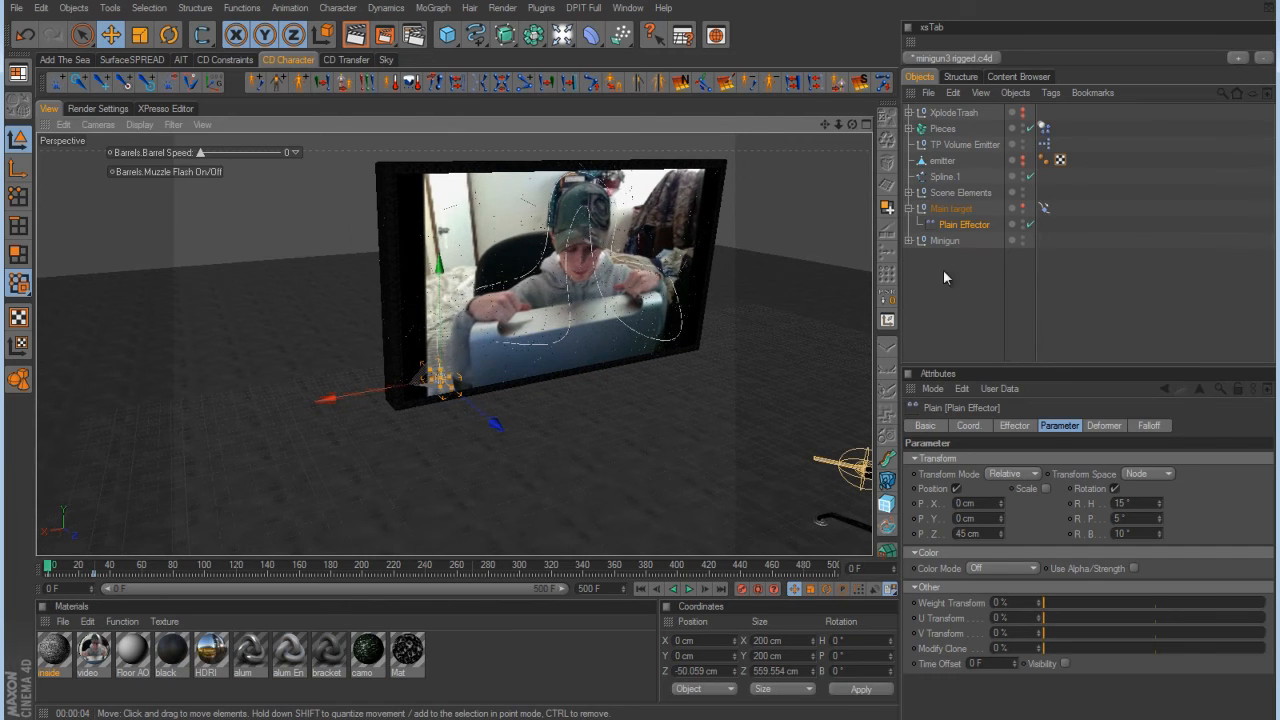
{"action": "scroll", "coordinate": [683, 359], "scroll_direction": "up", "scroll_amount": 3}
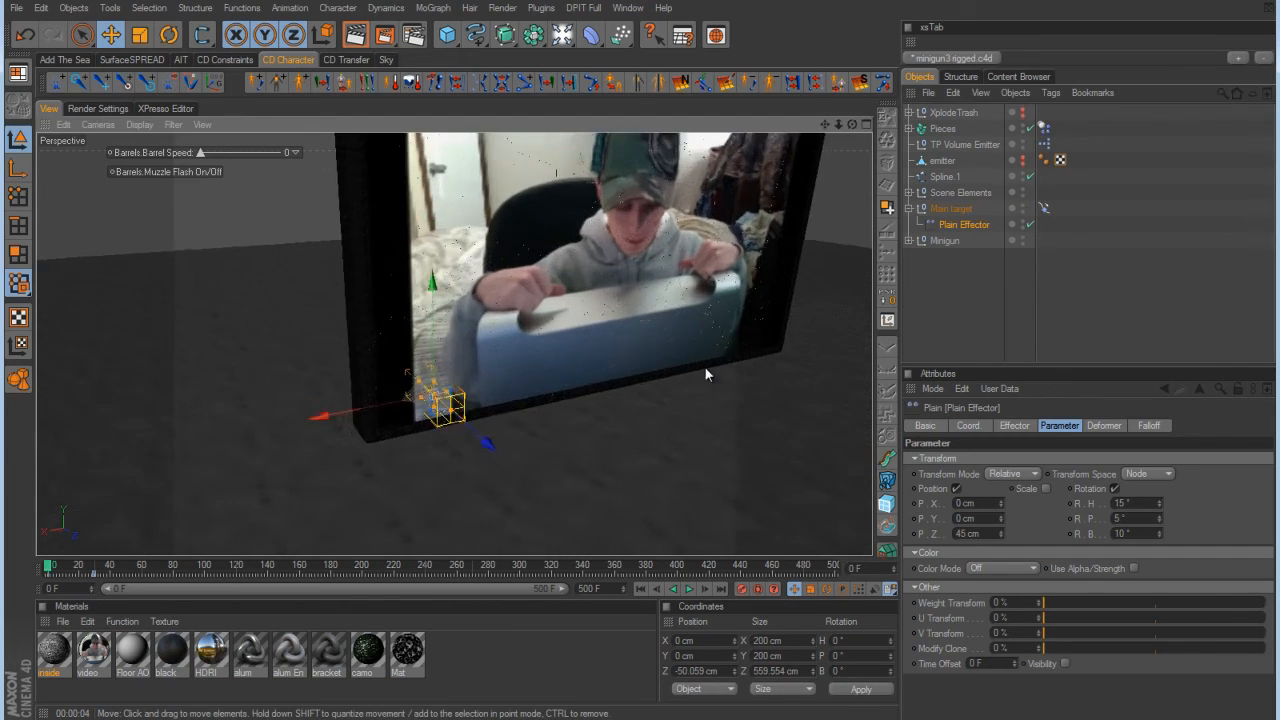
{"action": "scroll", "coordinate": [700, 370], "scroll_direction": "up", "scroll_amount": 3}
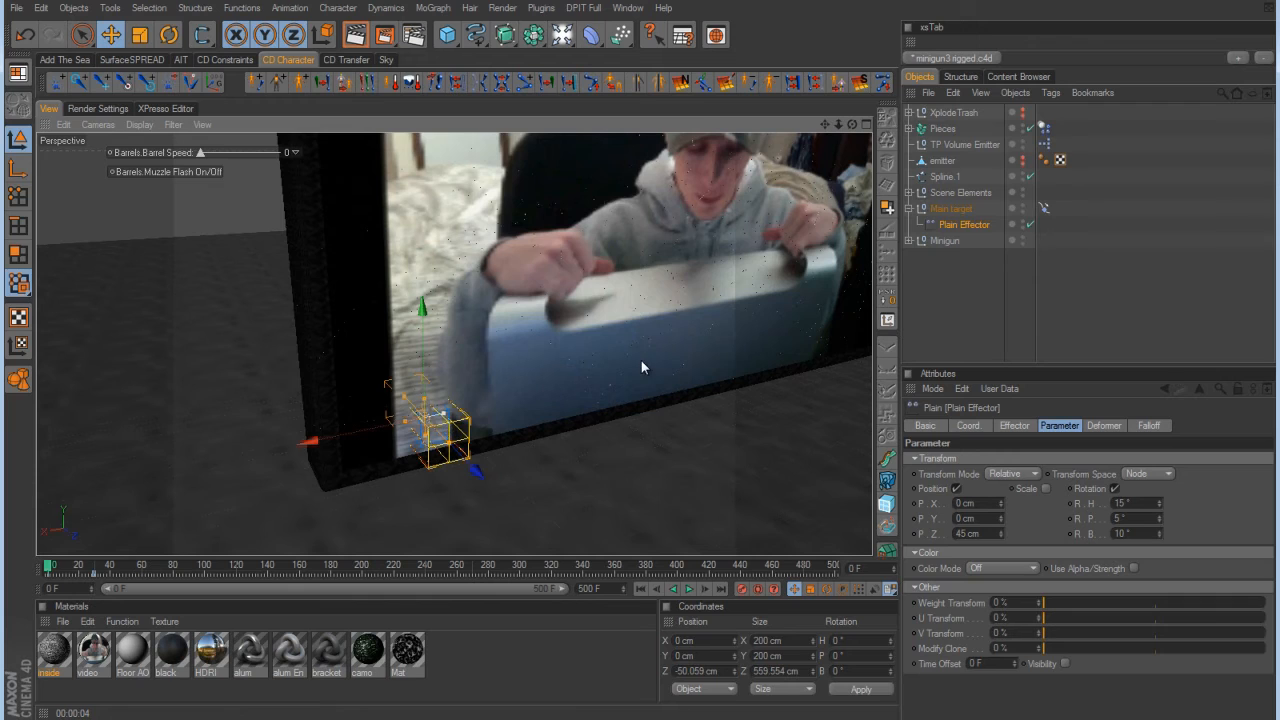
{"action": "left_click_drag", "start_coordinate": [443, 413], "coordinate": [424, 390]}
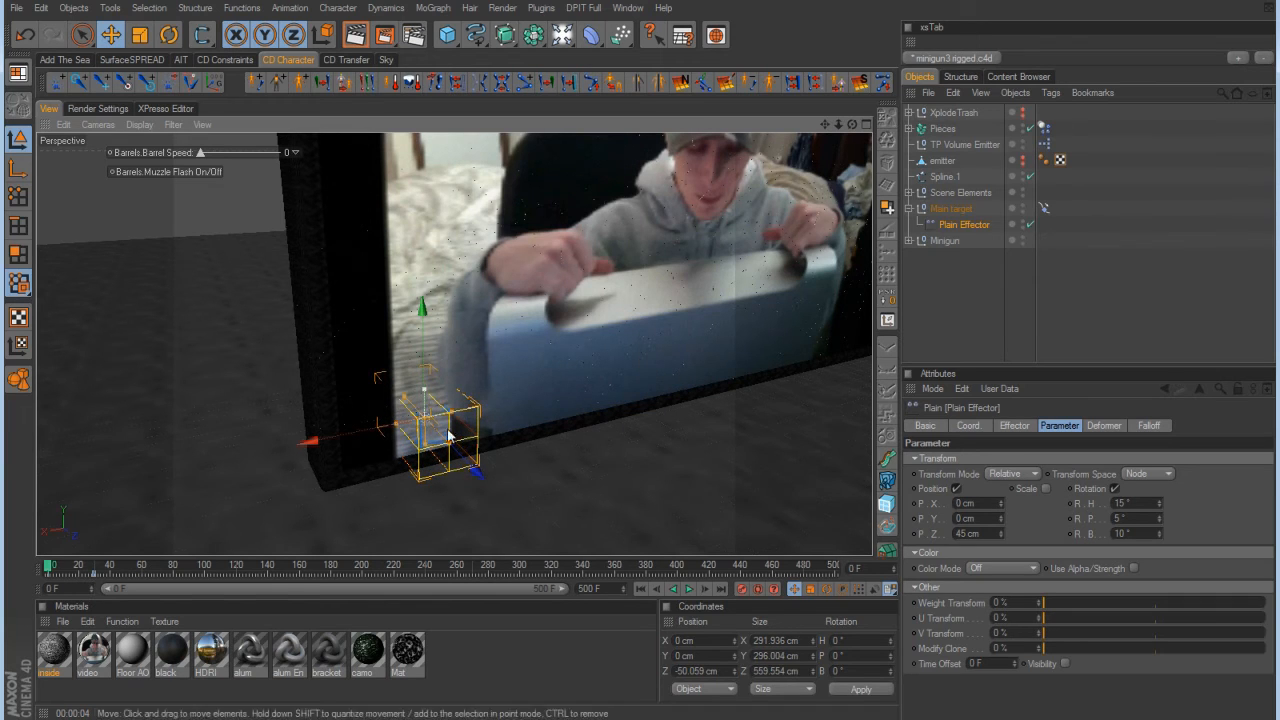
{"action": "left_click_drag", "start_coordinate": [766, 349], "coordinate": [643, 479], "text": "alt"}
{"action": "left_click_drag", "start_coordinate": [550, 424], "coordinate": [509, 376]}
{"action": "scroll", "coordinate": [509, 376], "scroll_direction": "down", "scroll_amount": 5}
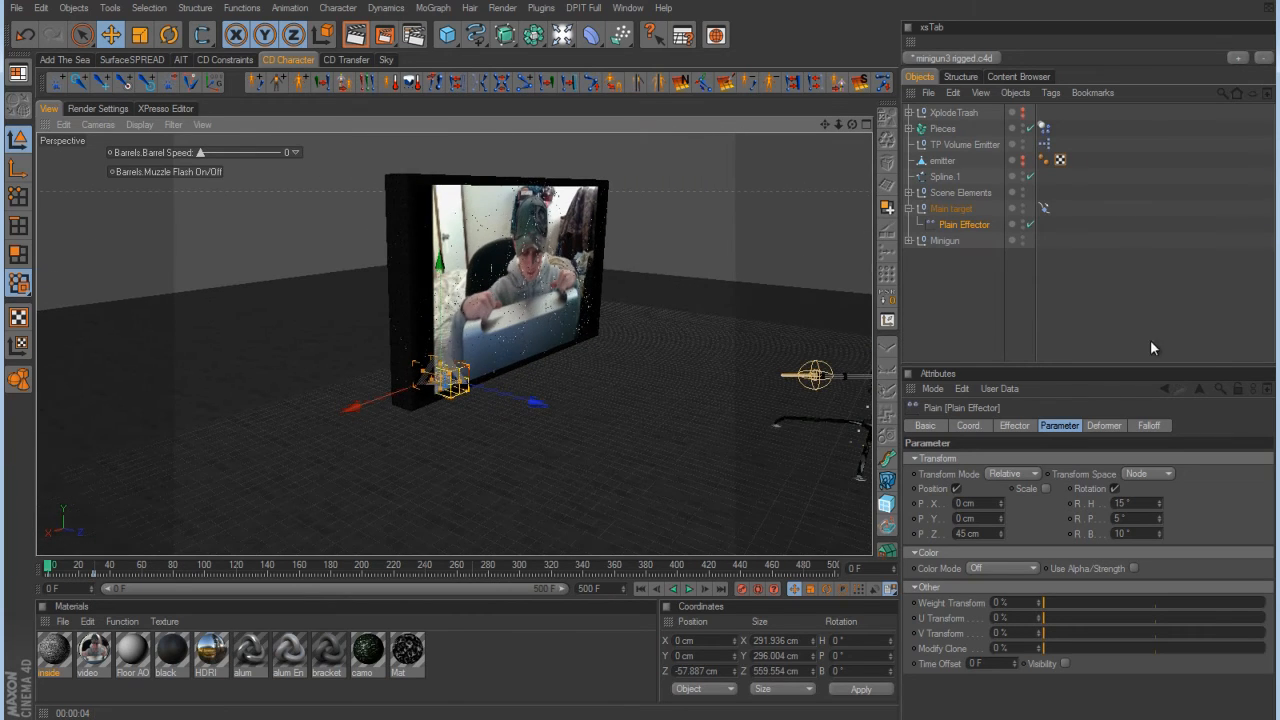
Clear the selection, play the simulation to about frame 418, and render the view to examine the full wall destruction.
{"action": "left_click", "coordinate": [1150, 341]}
{"action": "mouse_move", "coordinate": [628, 364]}
{"action": "left_mouse_down", "text": "alt"}
{"action": "mouse_move", "coordinate": [640, 360]}
{"action": "mouse_move", "coordinate": [631, 367]}
{"action": "left_mouse_up", "text": "alt"}
{"action": "left_click", "coordinate": [689, 589]}
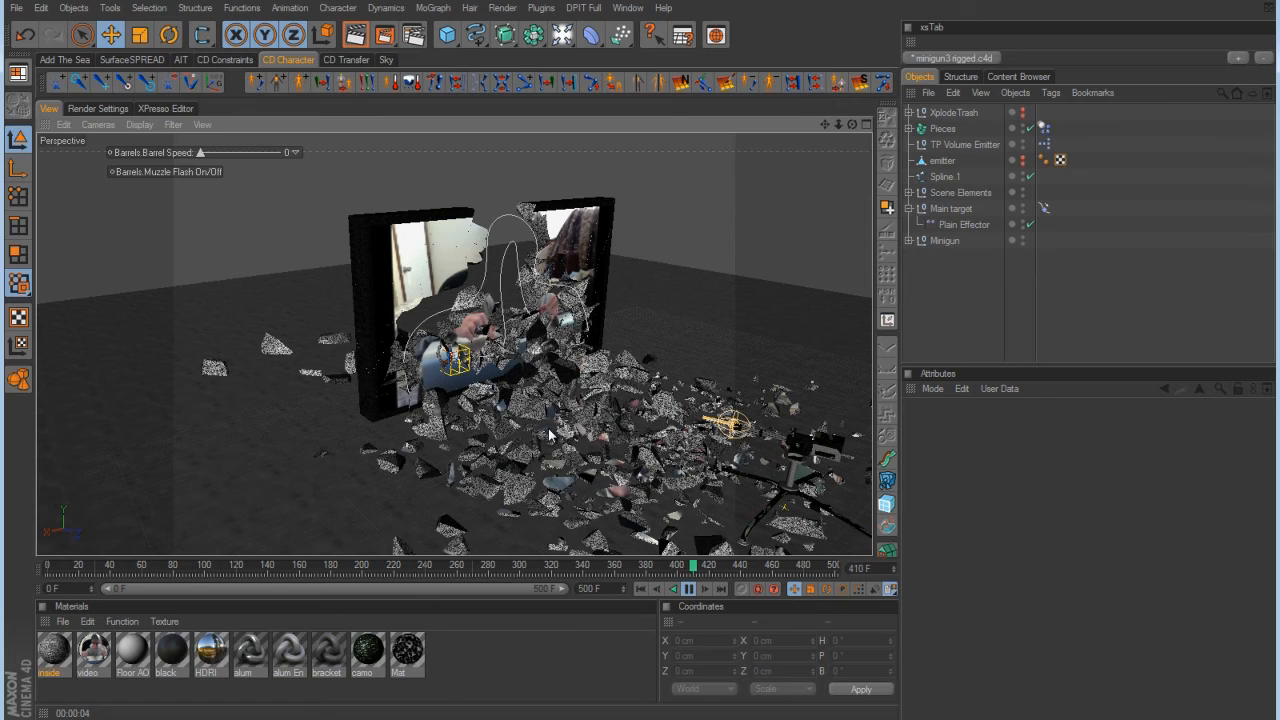
{"action": "left_click", "coordinate": [690, 589]}
{"action": "key", "text": "ctrl+r"}
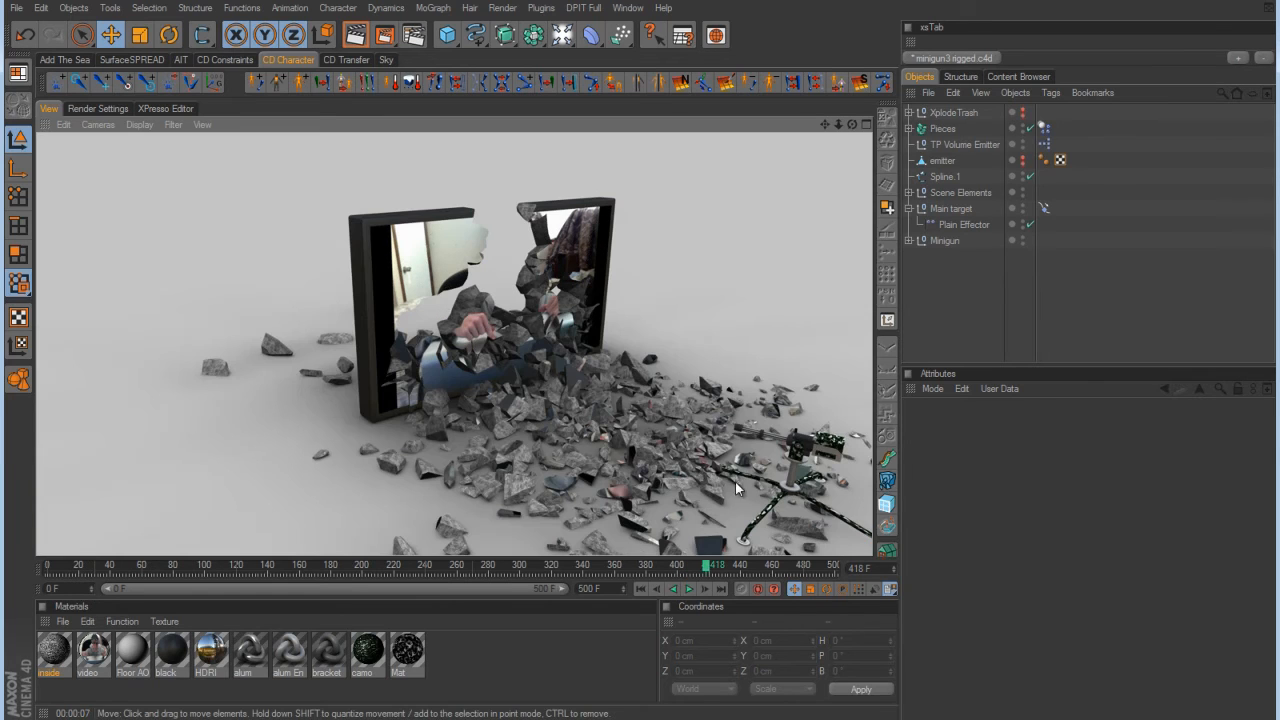
Rewind the animation, disable the Pieces fracture object, and move the timeline to frame 29.
{"action": "left_click", "coordinate": [643, 589]}
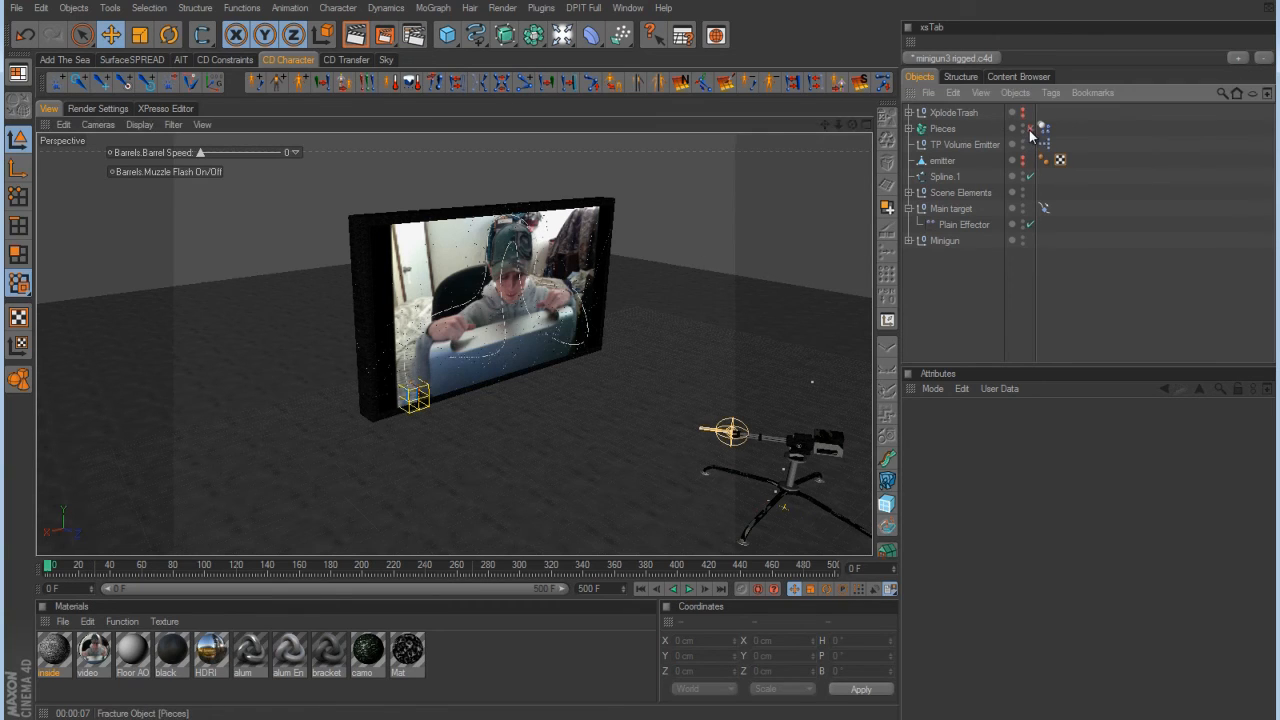
{"action": "left_click_drag", "start_coordinate": [75, 565], "coordinate": [89, 569]}
{"action": "left_click", "coordinate": [704, 590]}
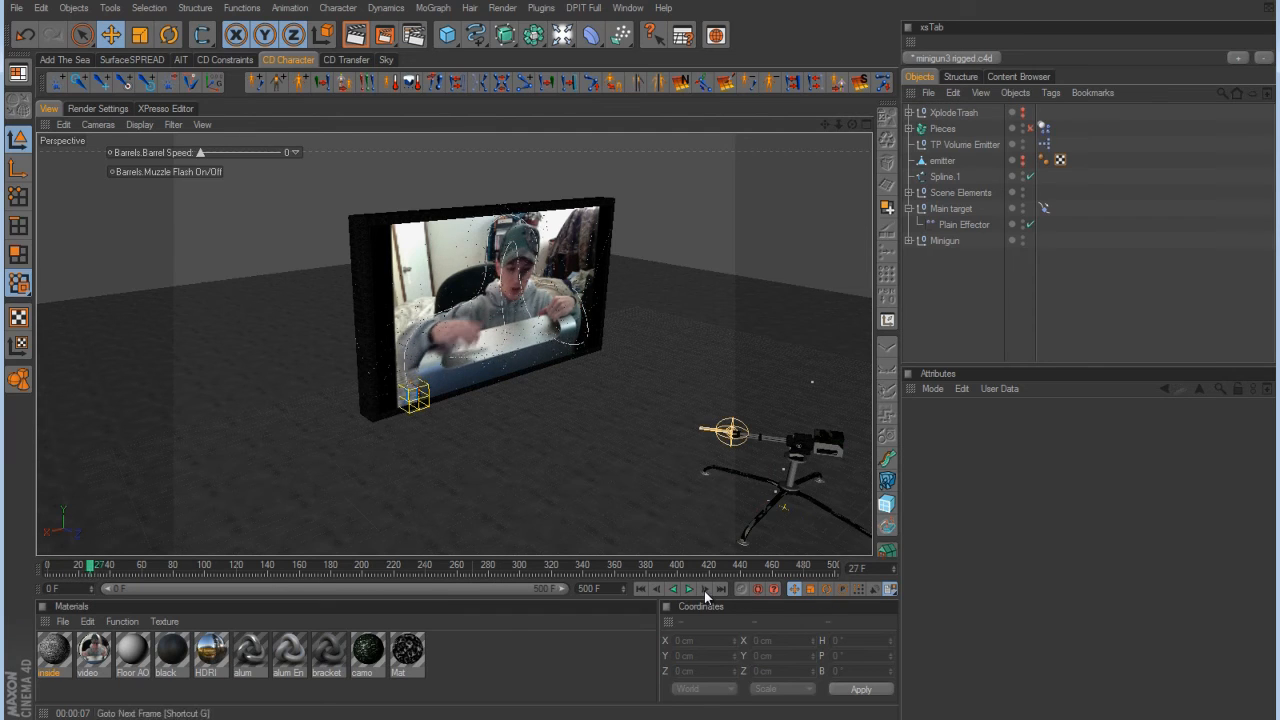
{"action": "left_click", "coordinate": [704, 590]}
{"action": "left_click", "coordinate": [704, 590]}
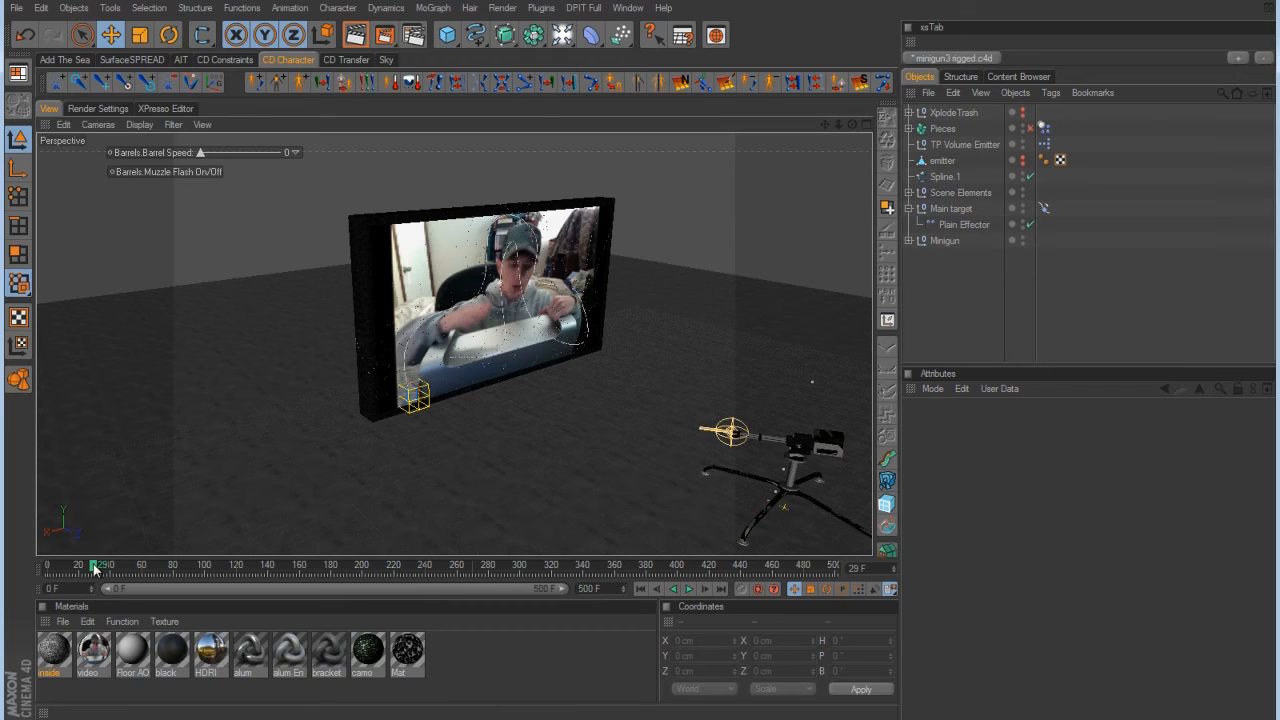
Keyframe the Barrel Speed at 0 on frame 0, 720 on frames 30 and 400, and 0 on frame 490, and rewind.
{"action": "left_click", "coordinate": [50, 562]}
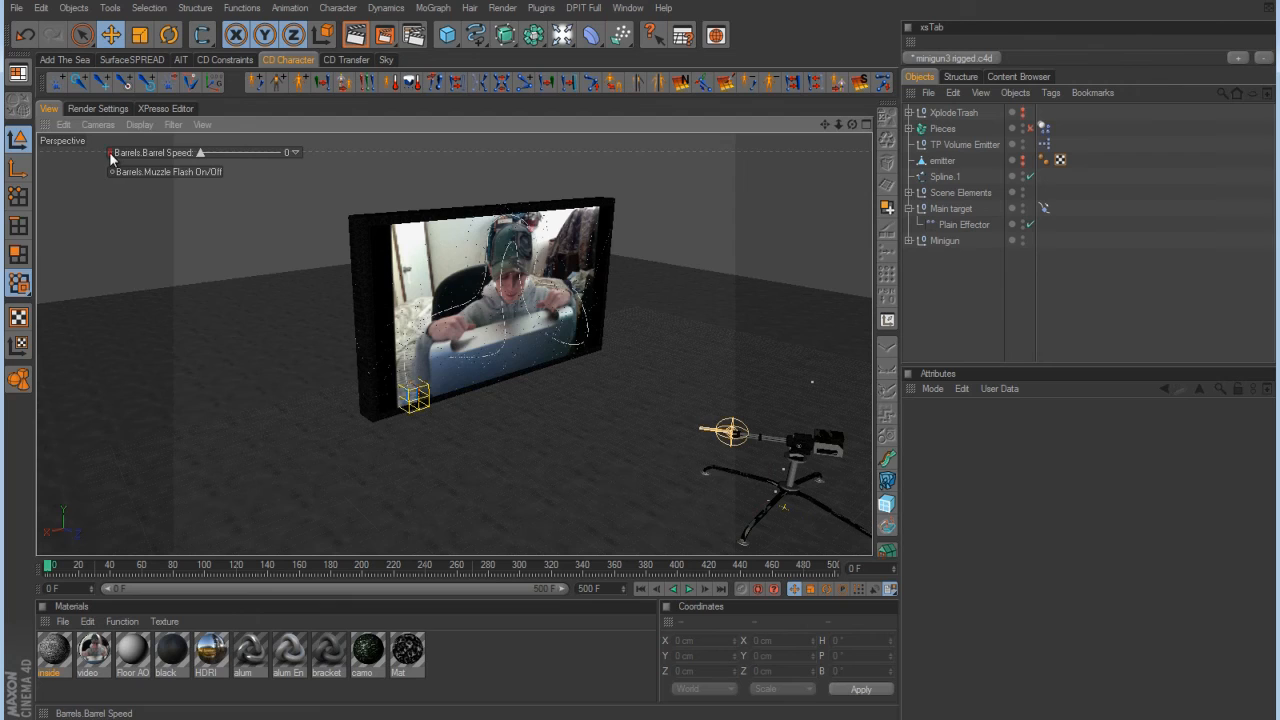
{"action": "left_click_drag", "start_coordinate": [49, 570], "coordinate": [94, 570]}
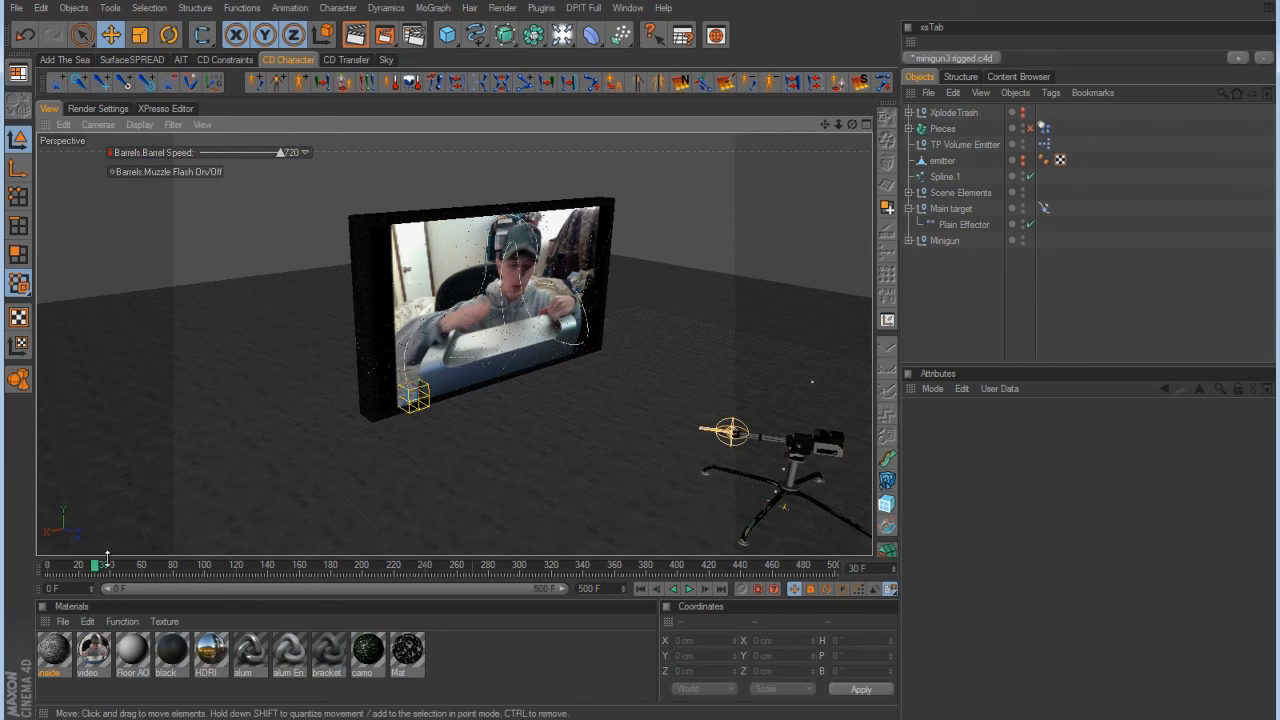
{"action": "left_click_drag", "start_coordinate": [100, 568], "coordinate": [678, 576]}
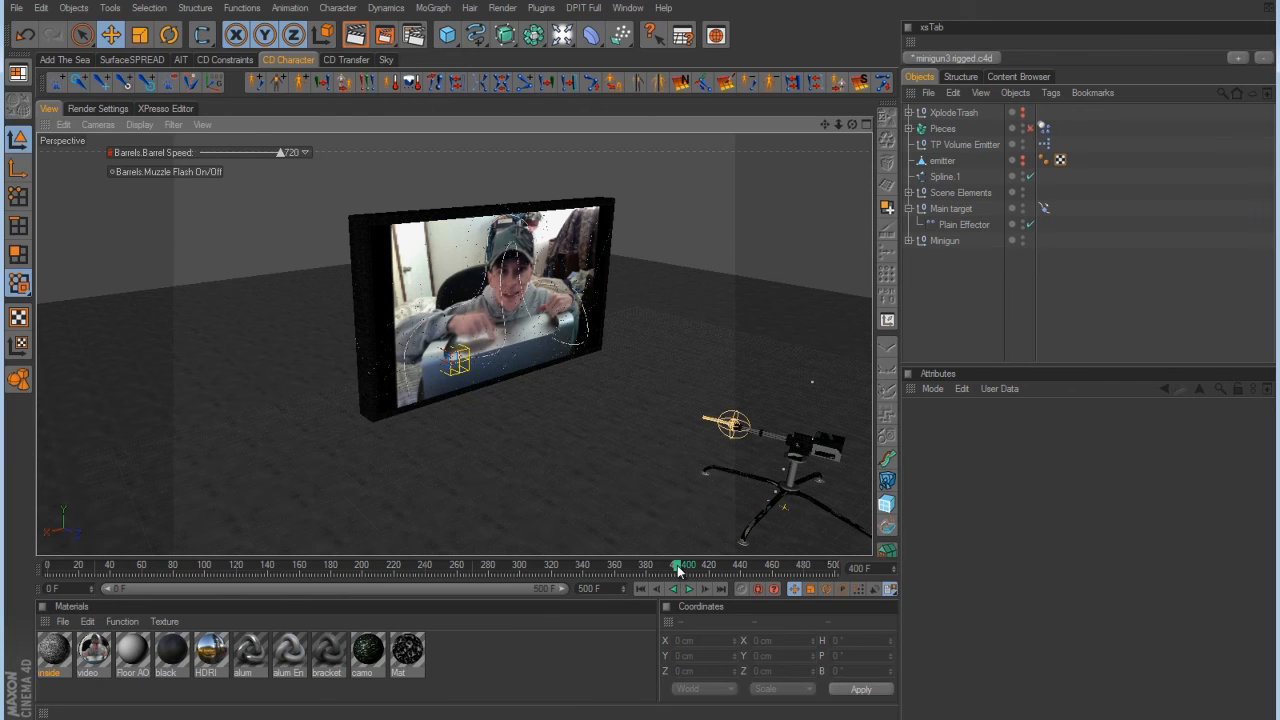
{"action": "left_click_drag", "start_coordinate": [678, 570], "coordinate": [819, 572]}
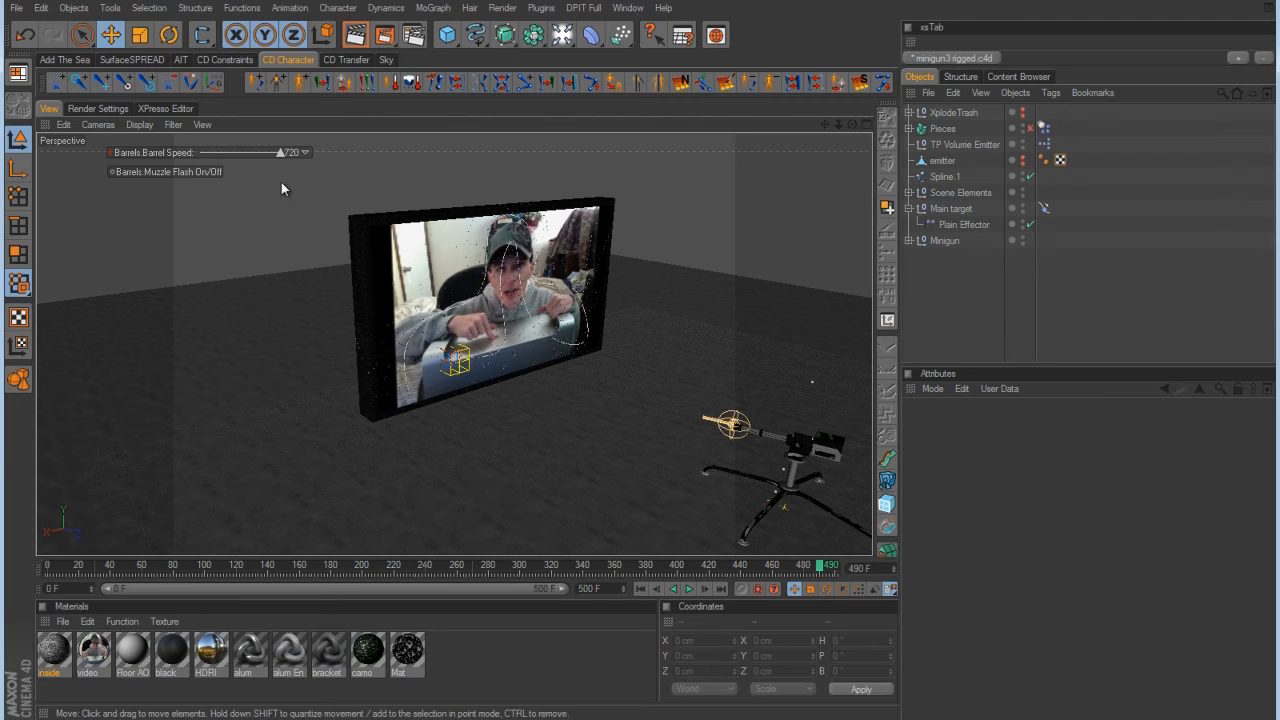
{"action": "left_click_drag", "start_coordinate": [279, 153], "coordinate": [185, 157]}
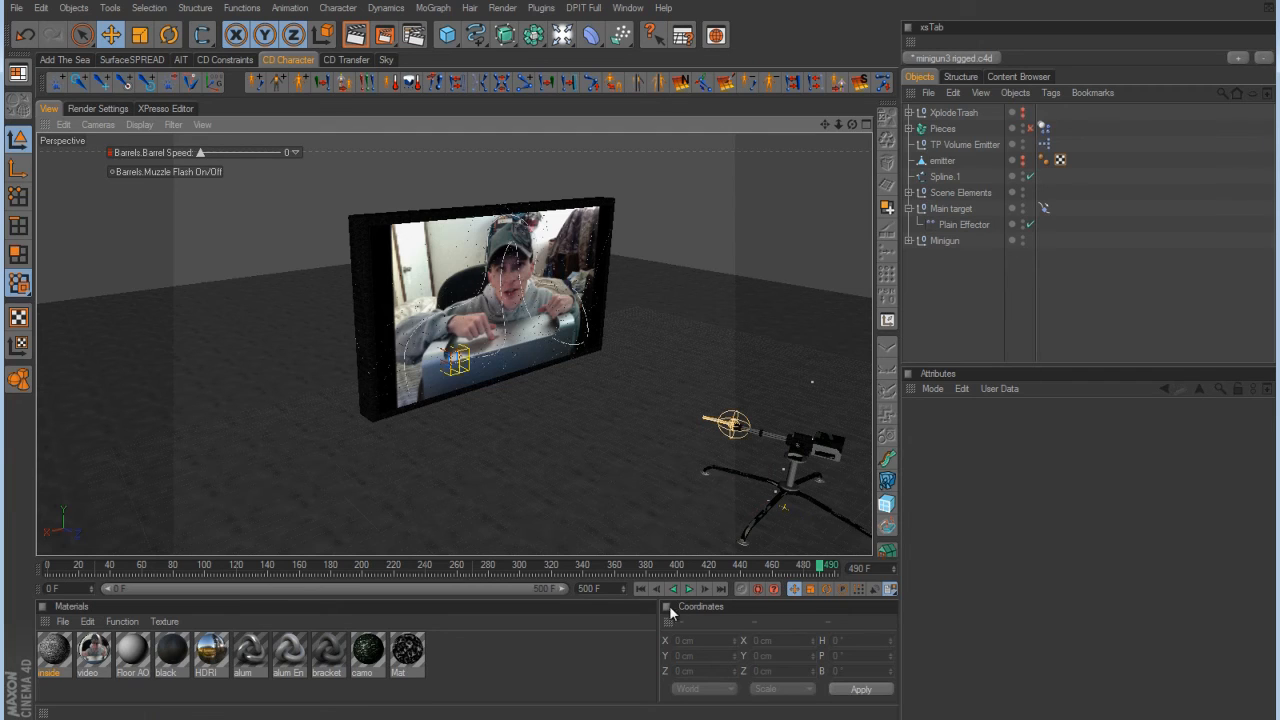
{"action": "left_click", "coordinate": [641, 590]}
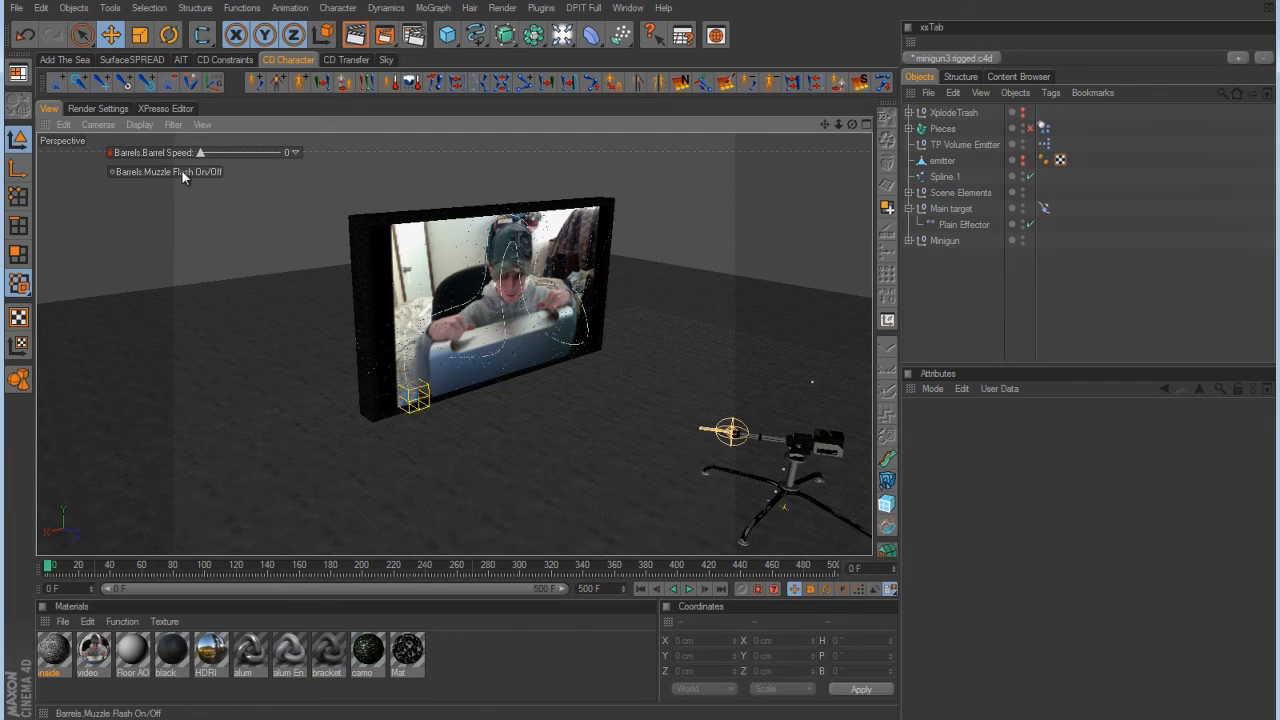
Keyframe the barrels' Muzzle Flash off at frame 29 and on at frame 30.
{"action": "left_click_drag", "start_coordinate": [48, 568], "coordinate": [96, 569]}
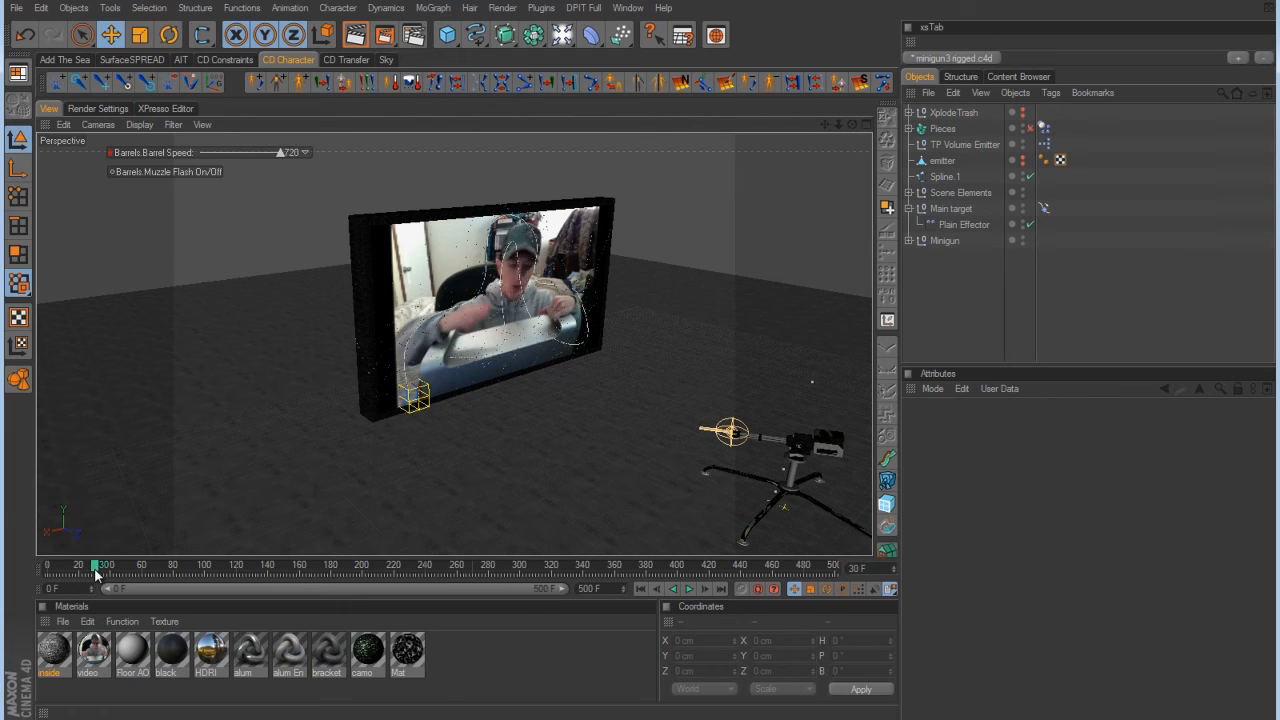
{"action": "left_click", "coordinate": [660, 589]}
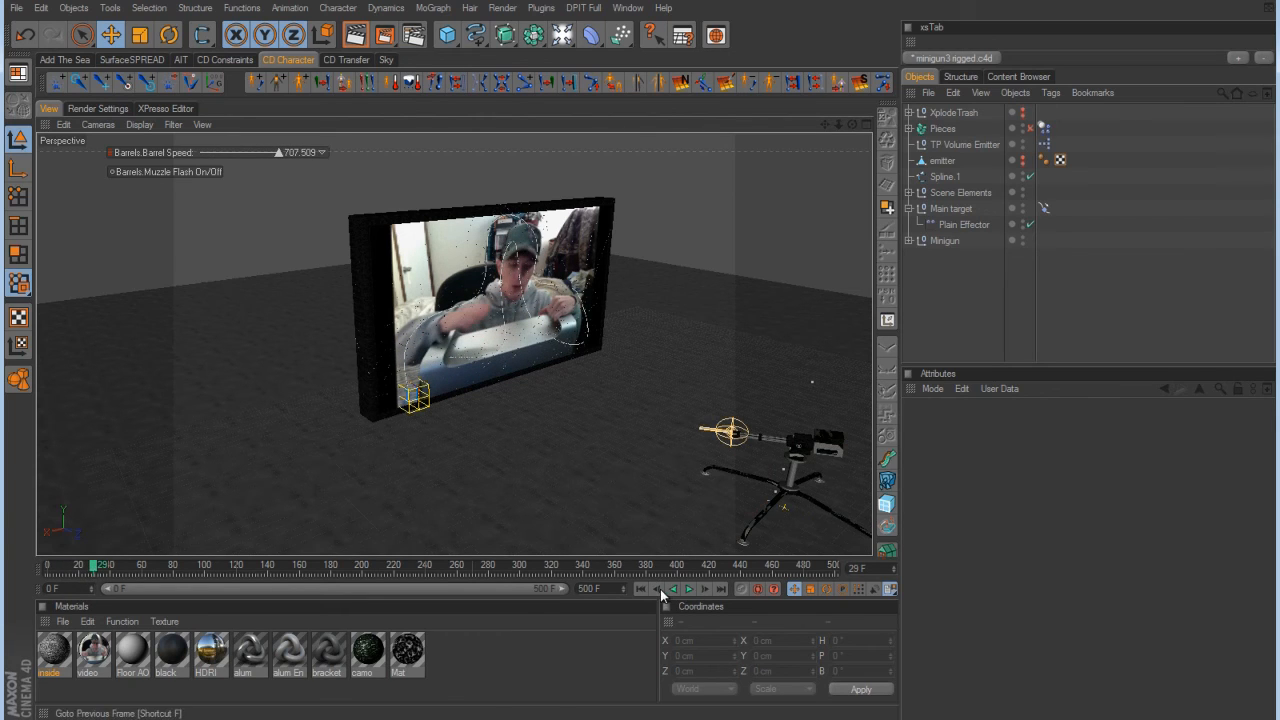
{"action": "left_click", "coordinate": [112, 171]}
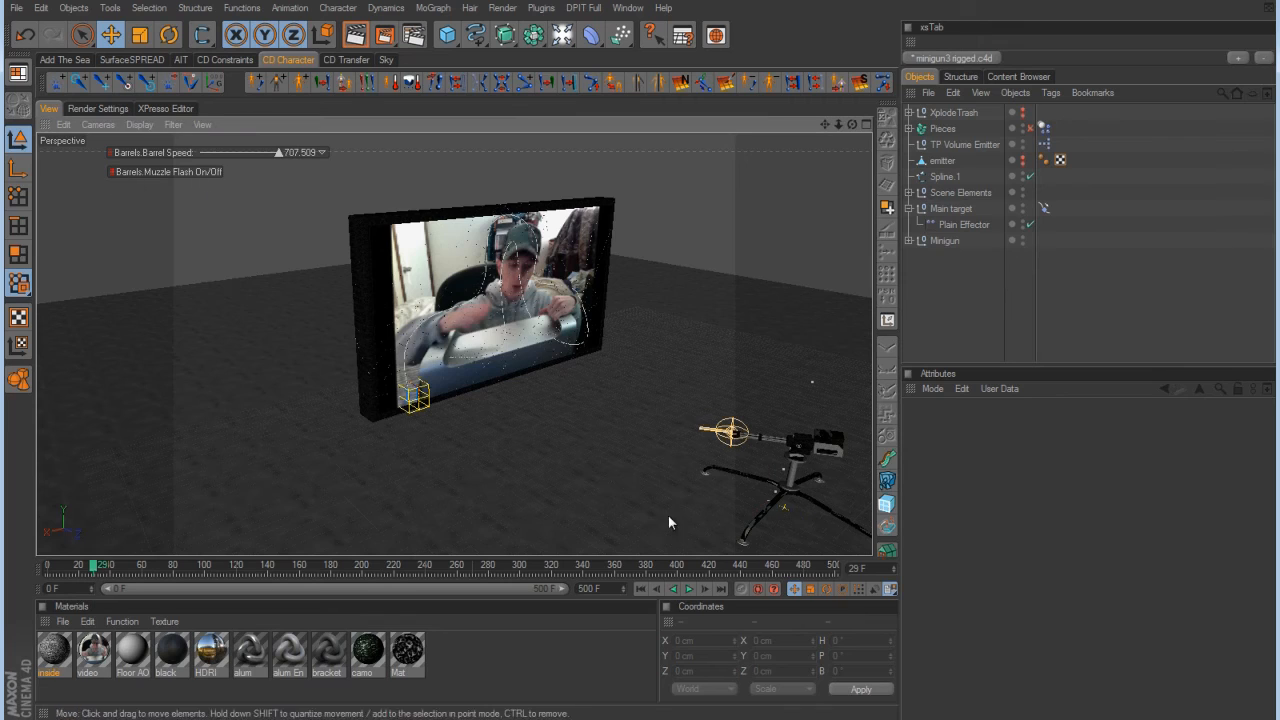
{"action": "left_click", "coordinate": [705, 589]}
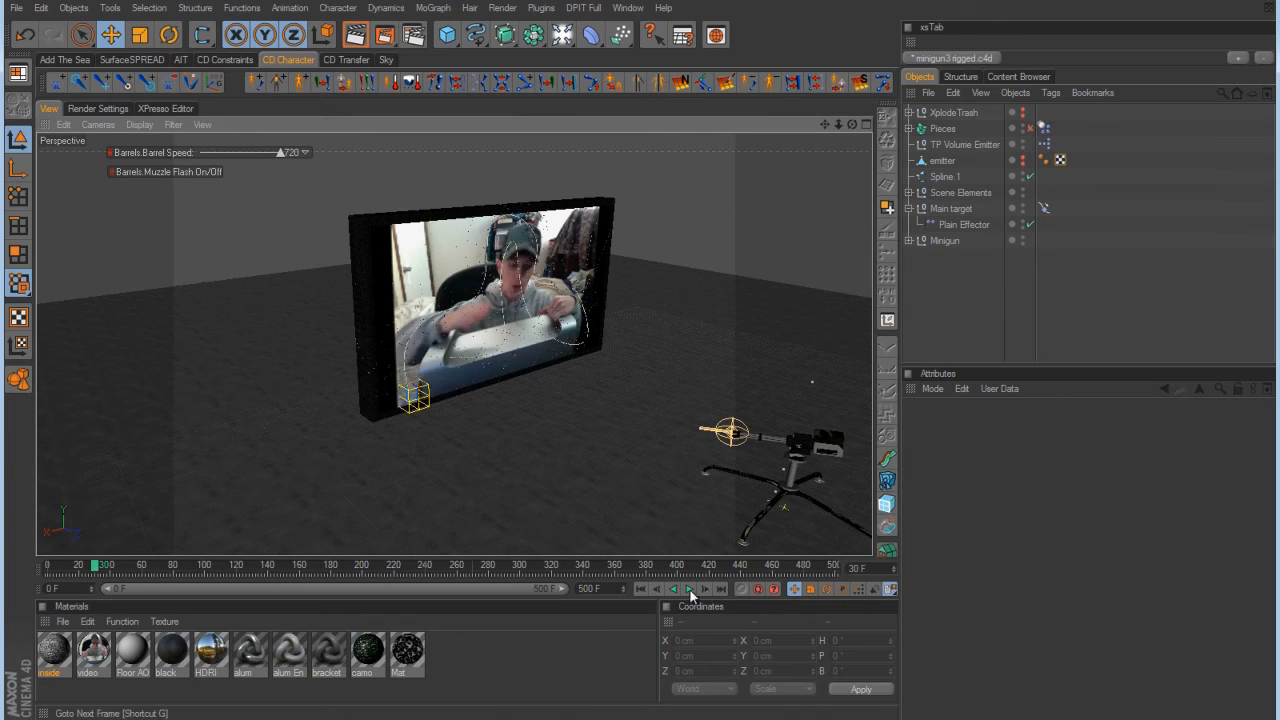
{"action": "left_click", "coordinate": [111, 171]}
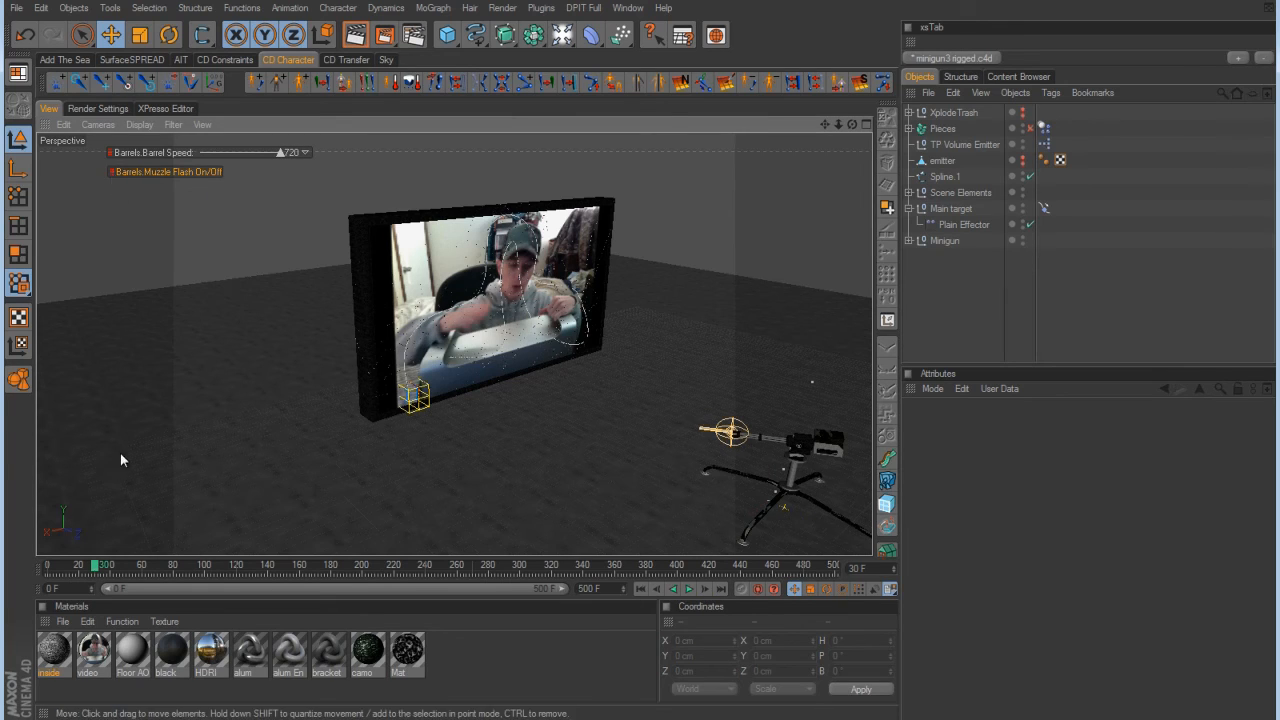
Keyframe the Muzzle Flash on at frame 399 and off at frame 400, and rewind to frame 0.
{"action": "left_click", "coordinate": [97, 568]}
{"action": "left_click_drag", "start_coordinate": [97, 568], "coordinate": [683, 574]}
{"action": "left_click", "coordinate": [704, 588]}
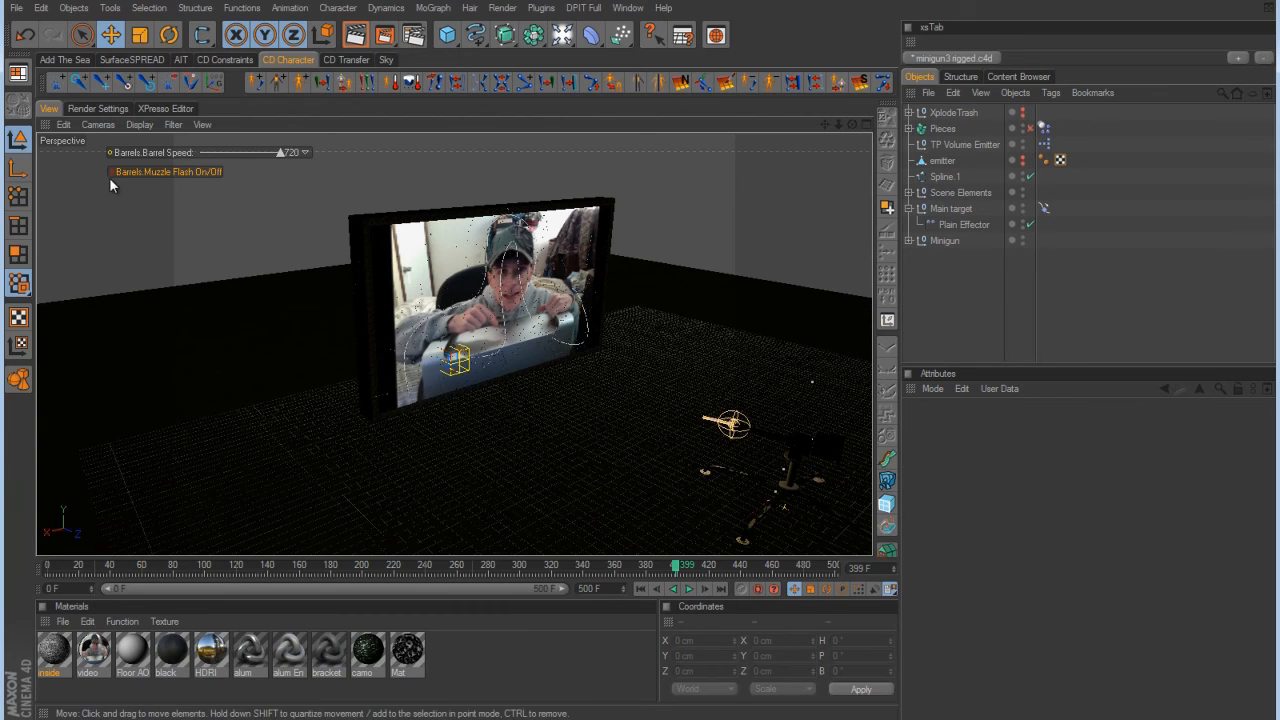
{"action": "left_click", "coordinate": [705, 589]}
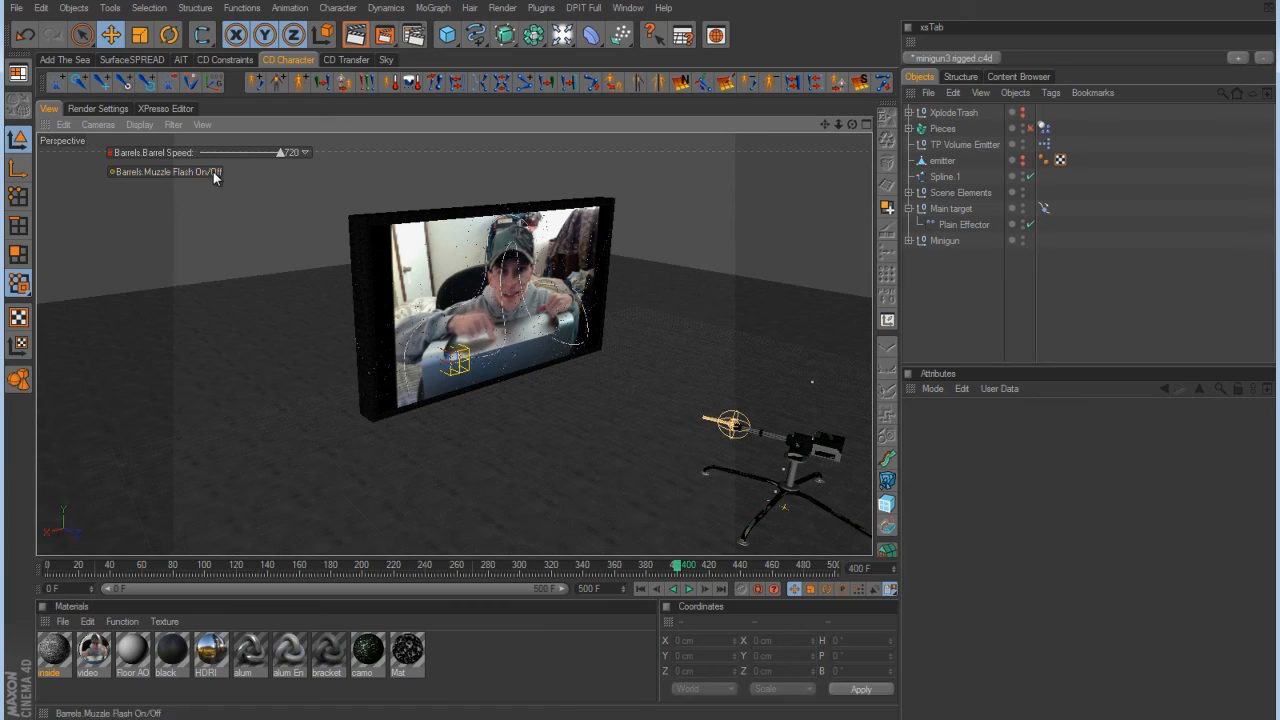
{"action": "left_click", "coordinate": [114, 172]}
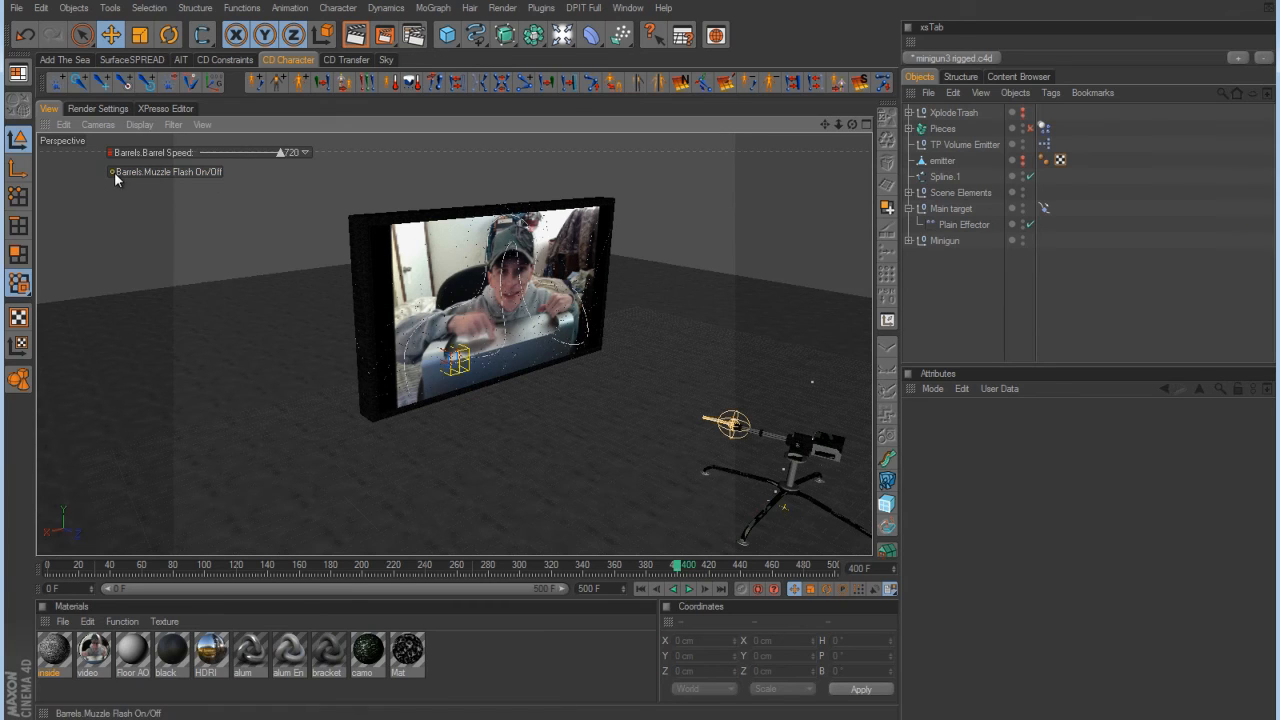
{"action": "left_click", "coordinate": [641, 589]}
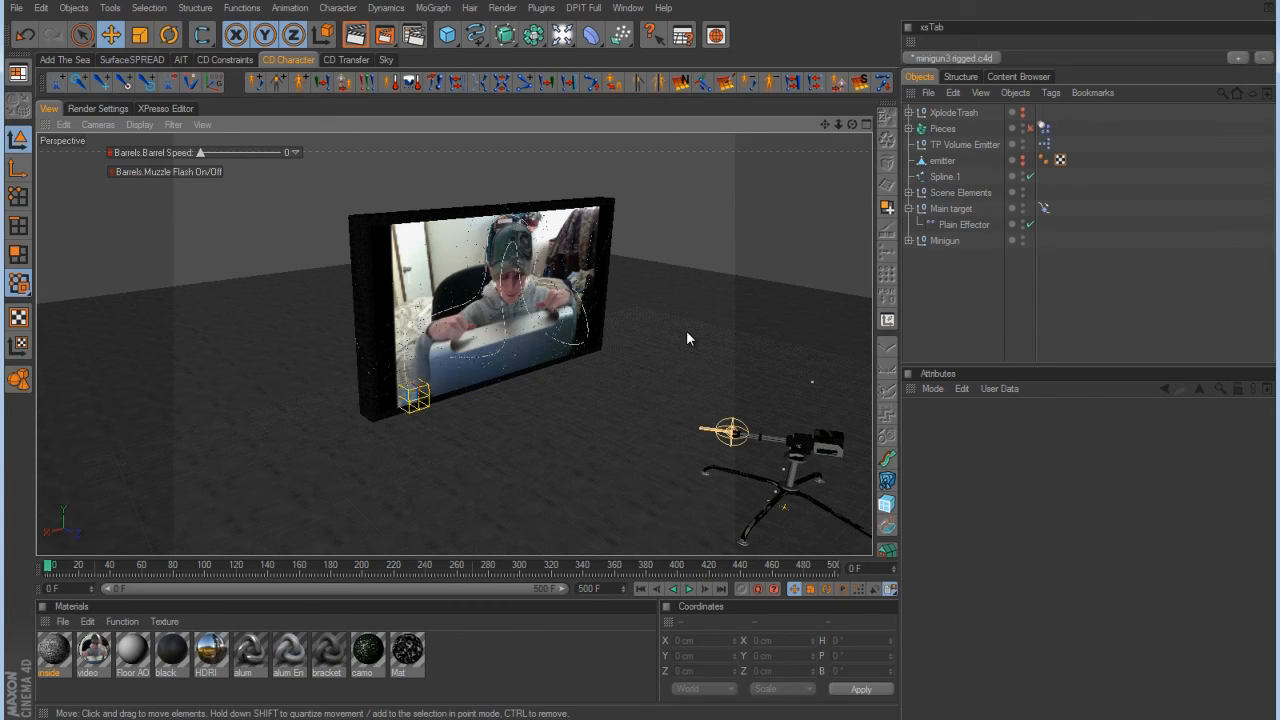
{"action": "scroll", "coordinate": [630, 358], "scroll_direction": "down", "scroll_amount": 5}
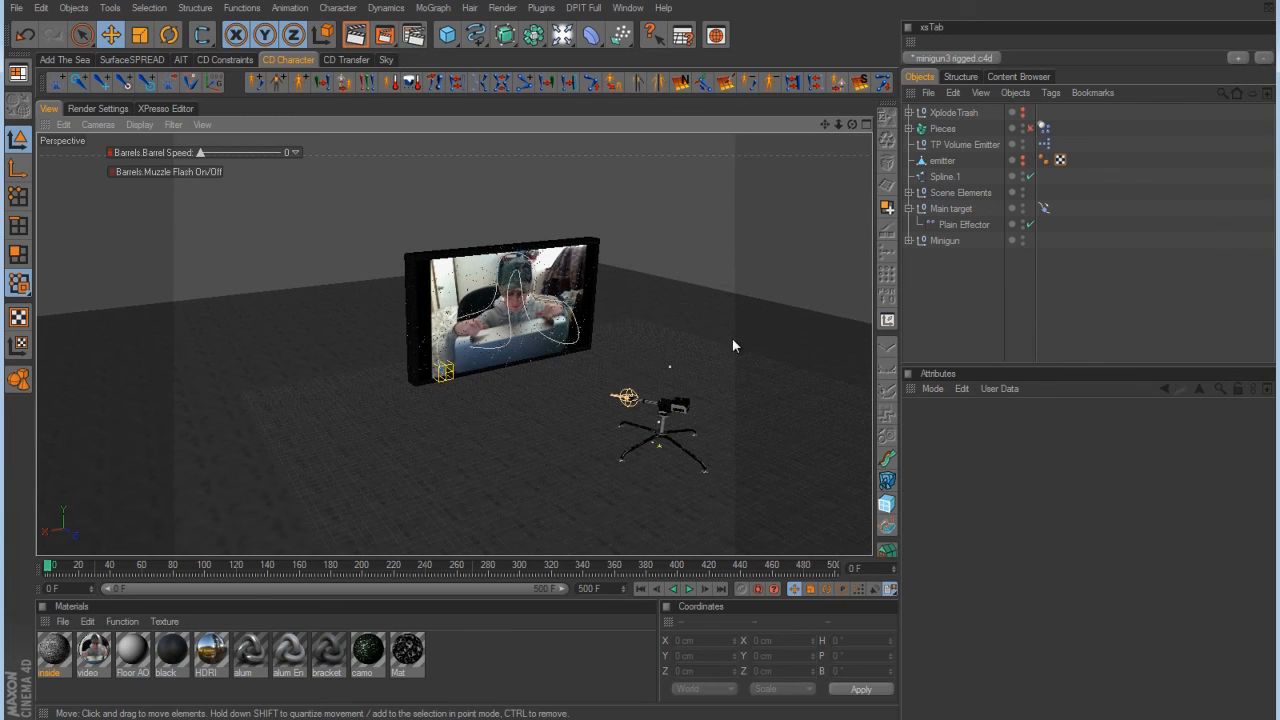
{"action": "middle_click_drag", "start_coordinate": [732, 339], "coordinate": [625, 360], "text": "alt"}
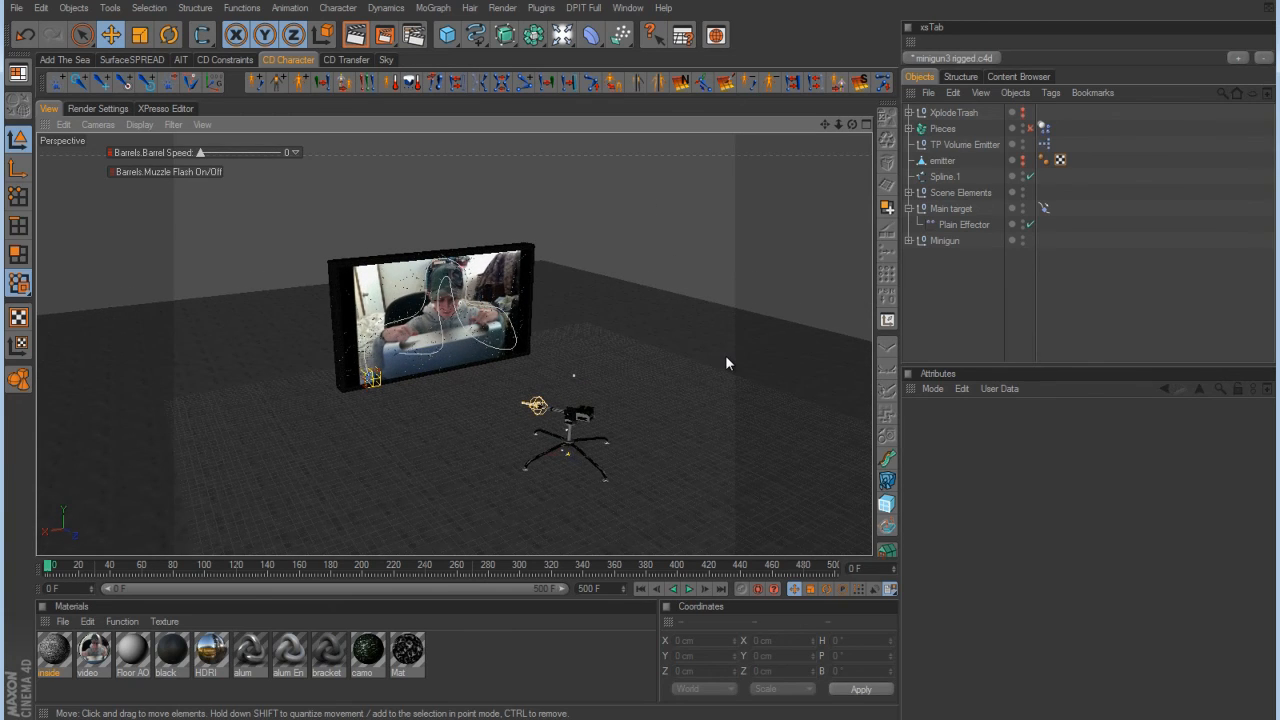
Set the render output to the HDV/HDTV 720 29.97 film/video preset and change its frame rate to 30.
{"action": "left_click", "coordinate": [116, 109]}
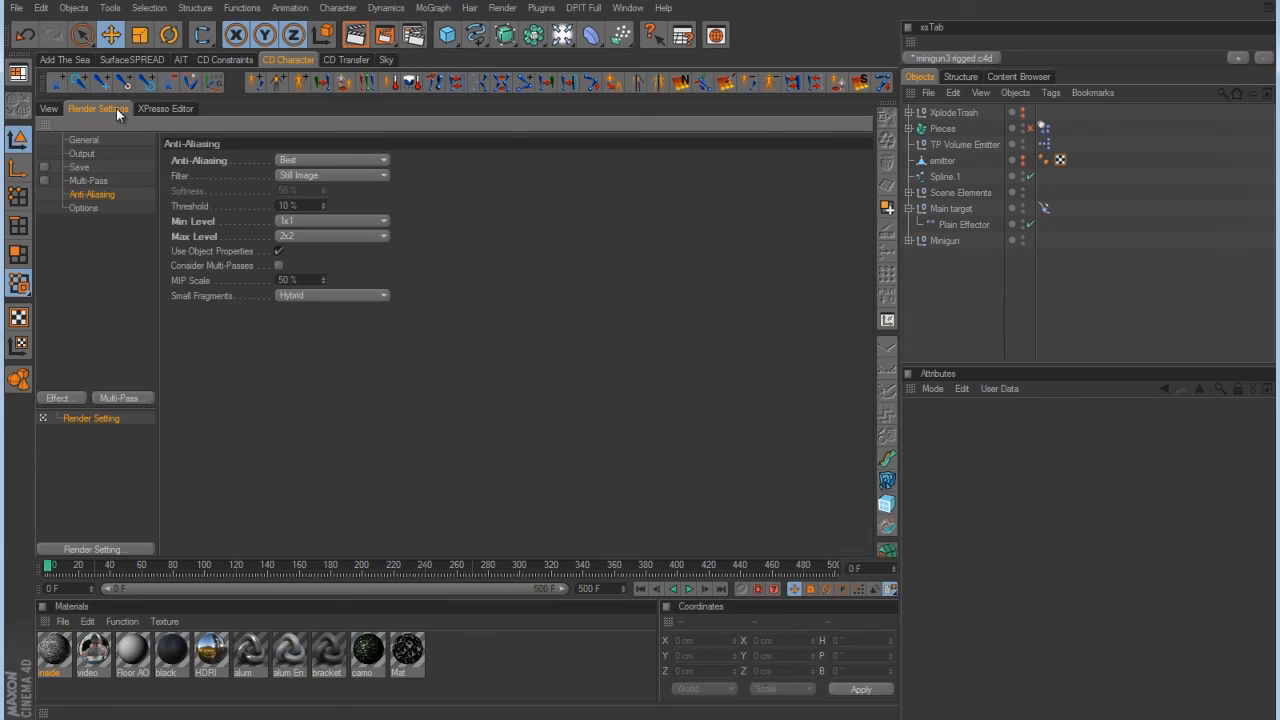
{"action": "left_click", "coordinate": [85, 140]}
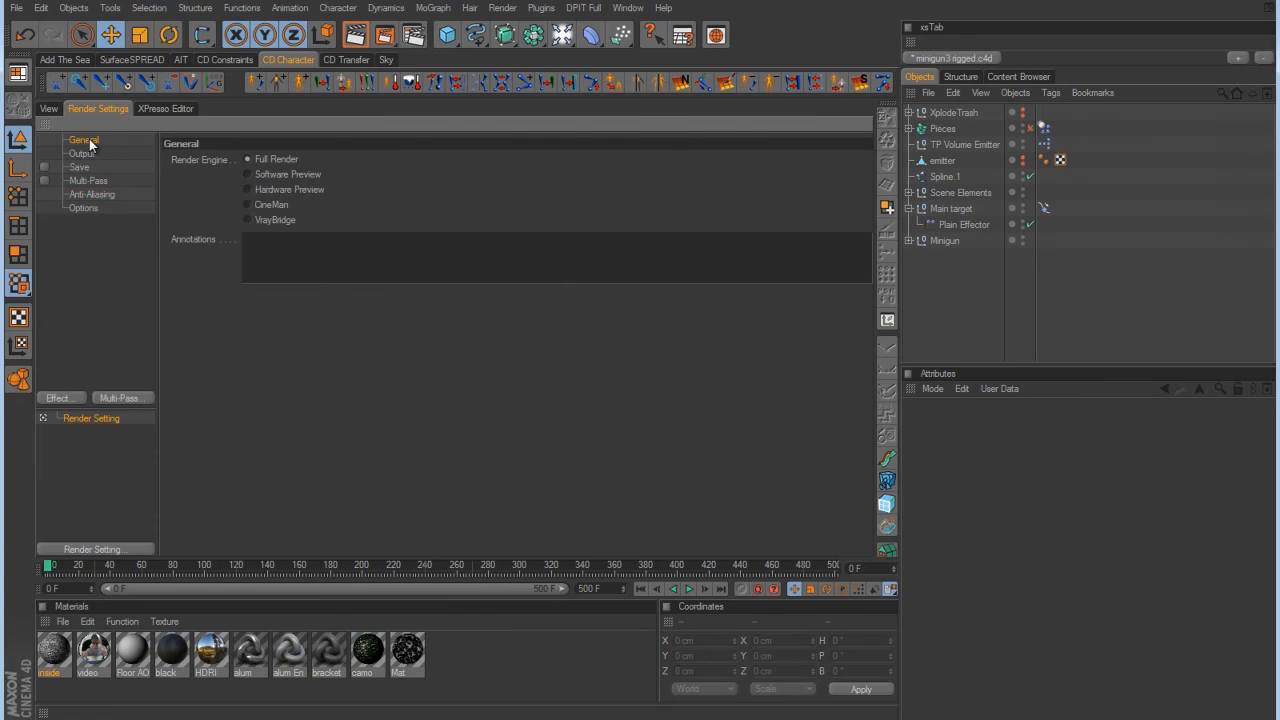
{"action": "left_click", "coordinate": [80, 154]}
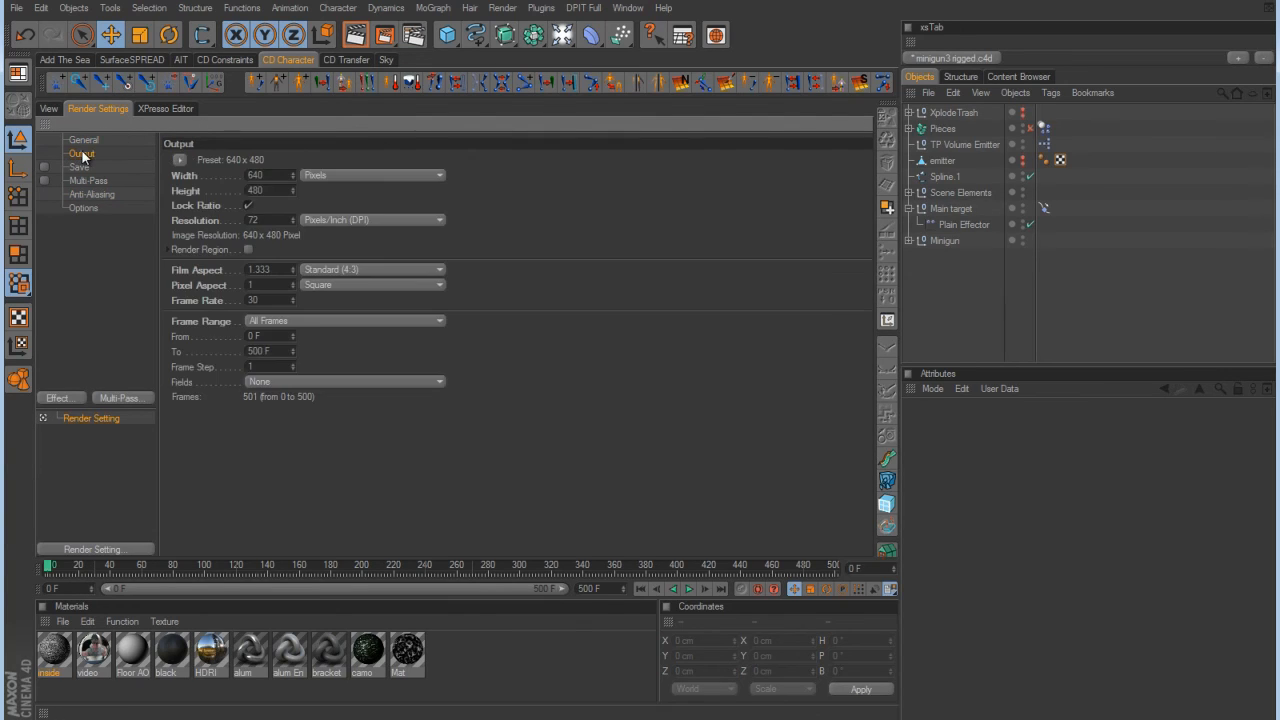
{"action": "left_click", "coordinate": [180, 160]}
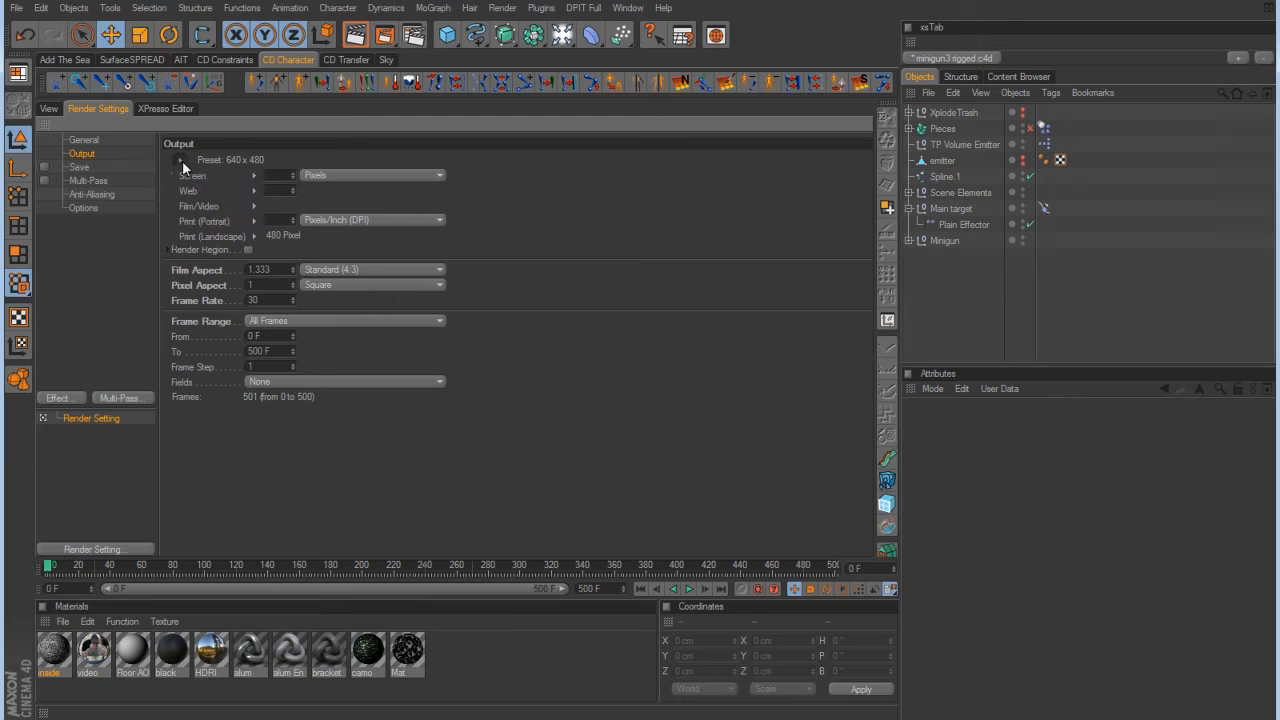
{"action": "mouse_move", "coordinate": [205, 207]}
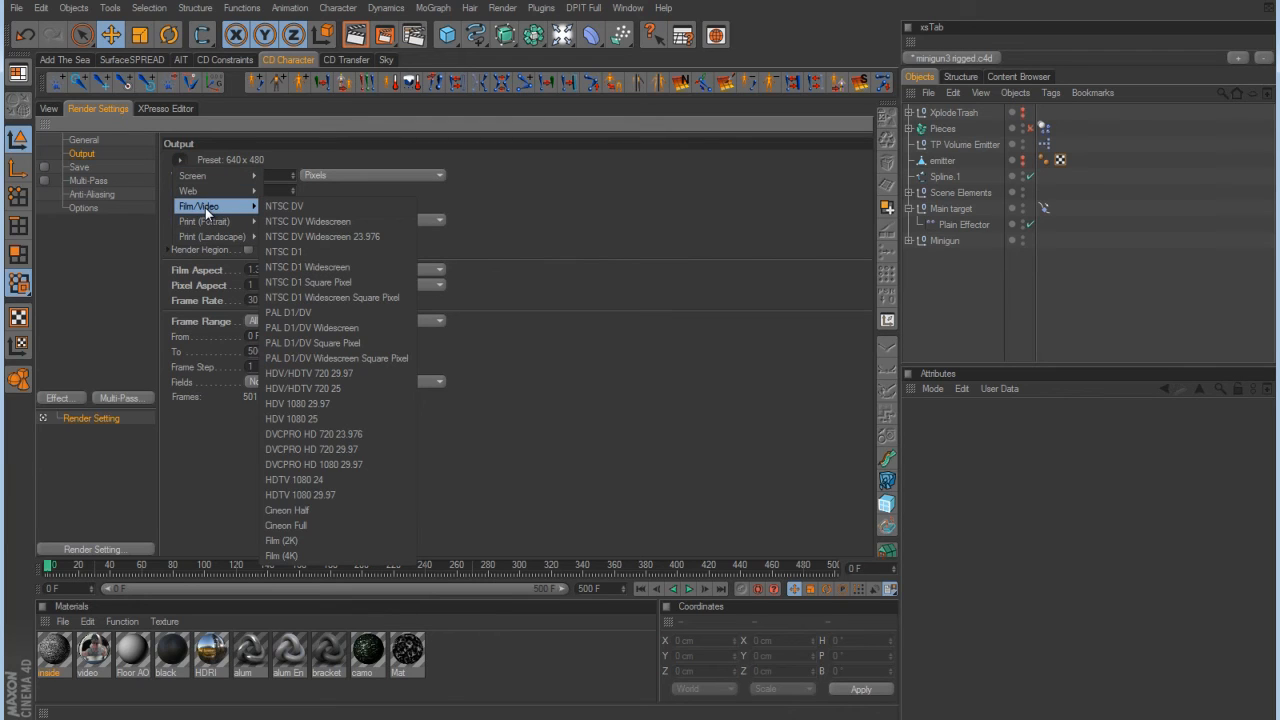
{"action": "left_click", "coordinate": [351, 375]}
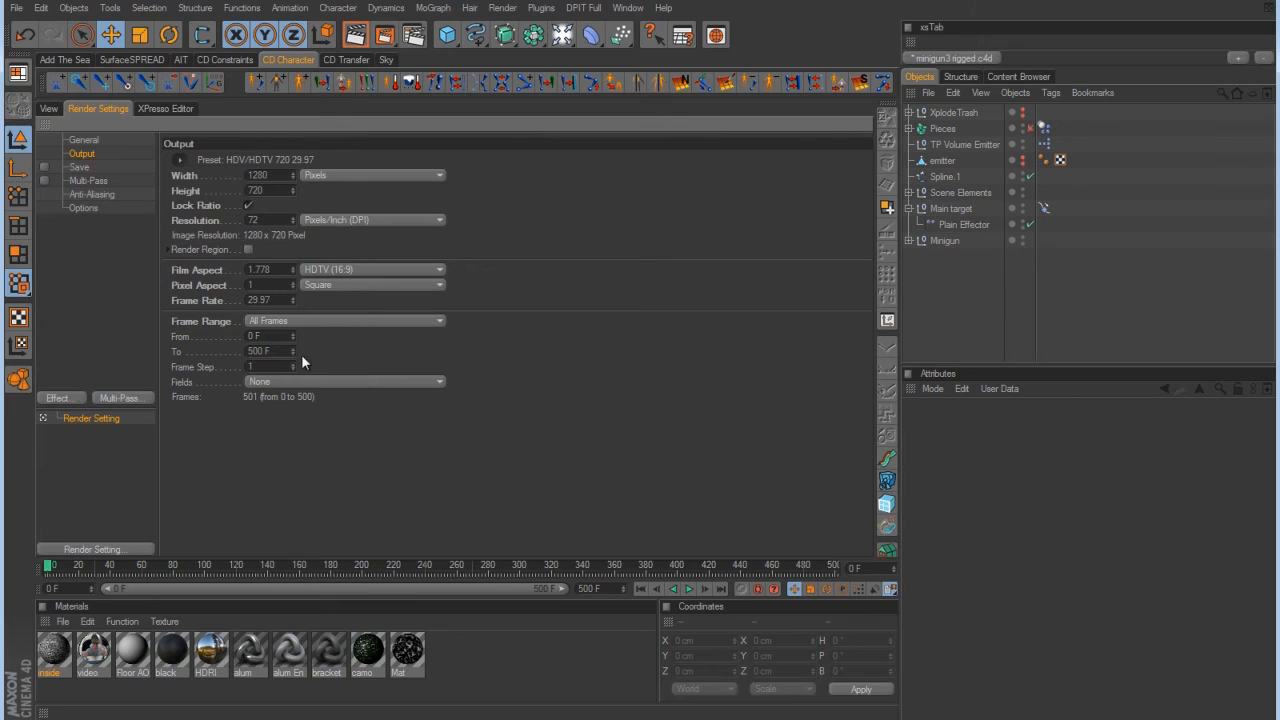
{"action": "double_click", "coordinate": [258, 300]}
{"action": "type", "text": "30"}
{"action": "key", "text": "Return"}
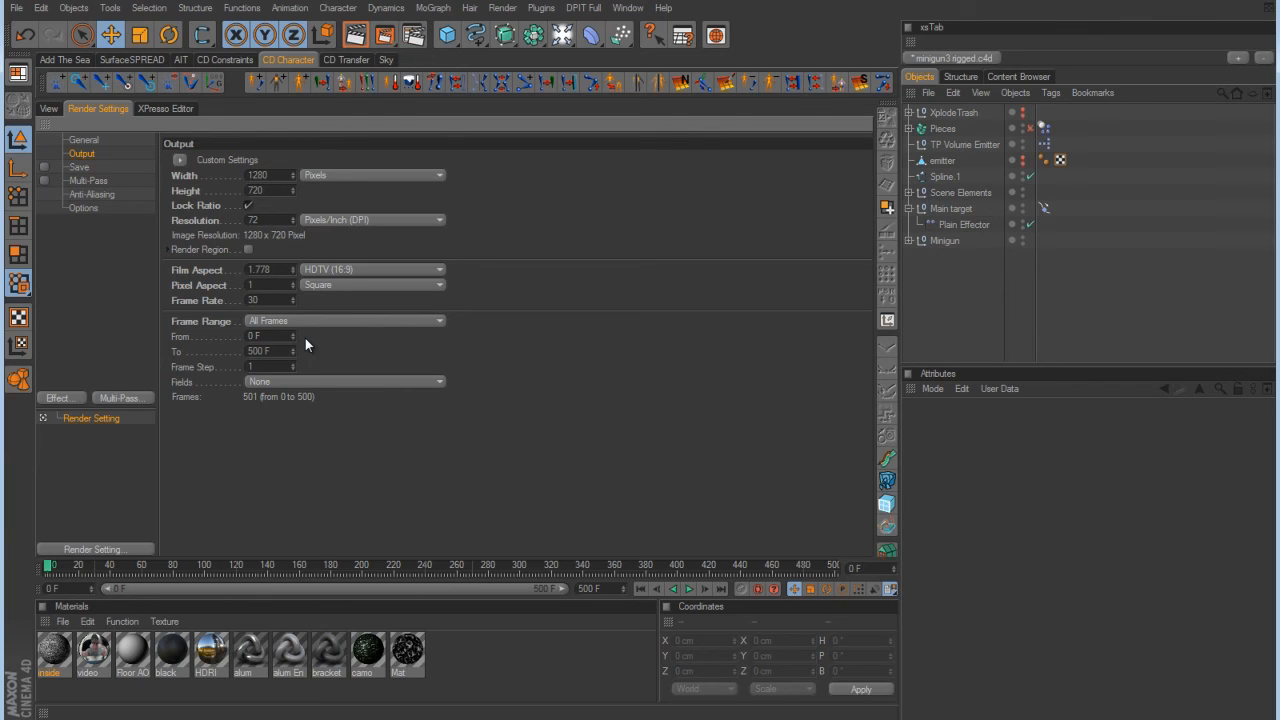
Enable saving of the render as JPEG images to C:\Downloads\minigun, with Include Sound turned off.
{"action": "left_click", "coordinate": [78, 167]}
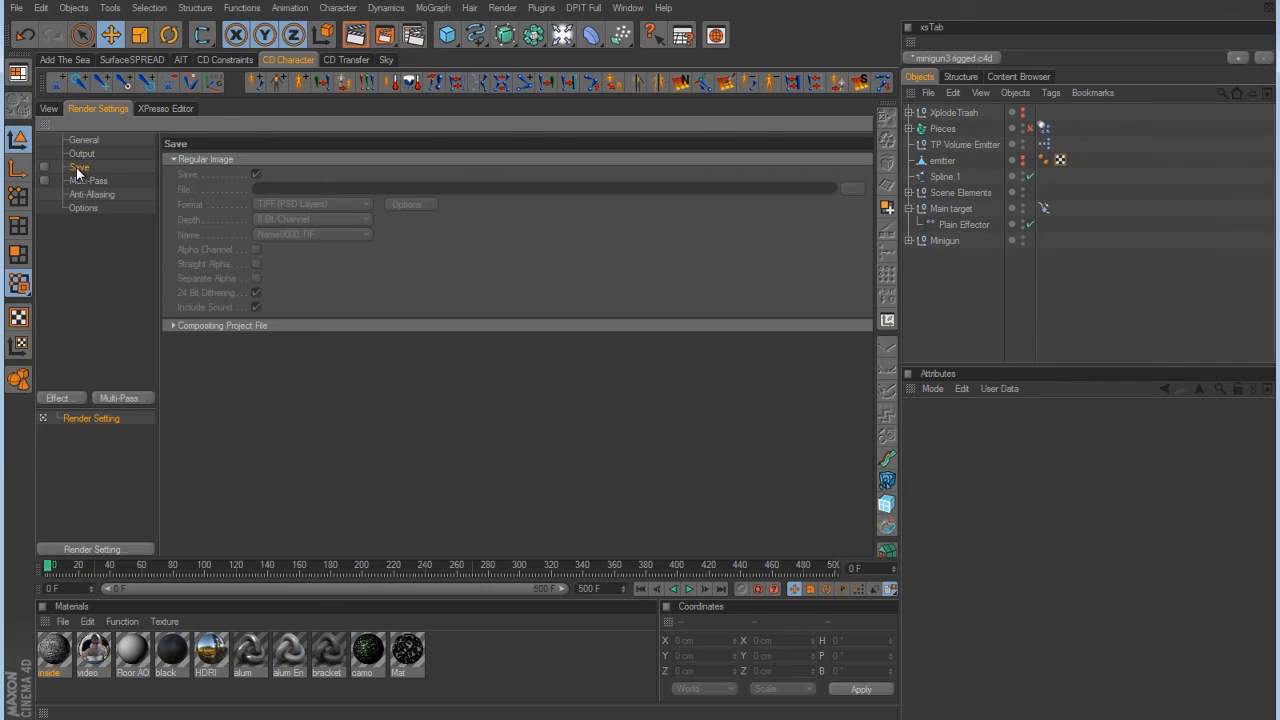
{"action": "left_click", "coordinate": [44, 167]}
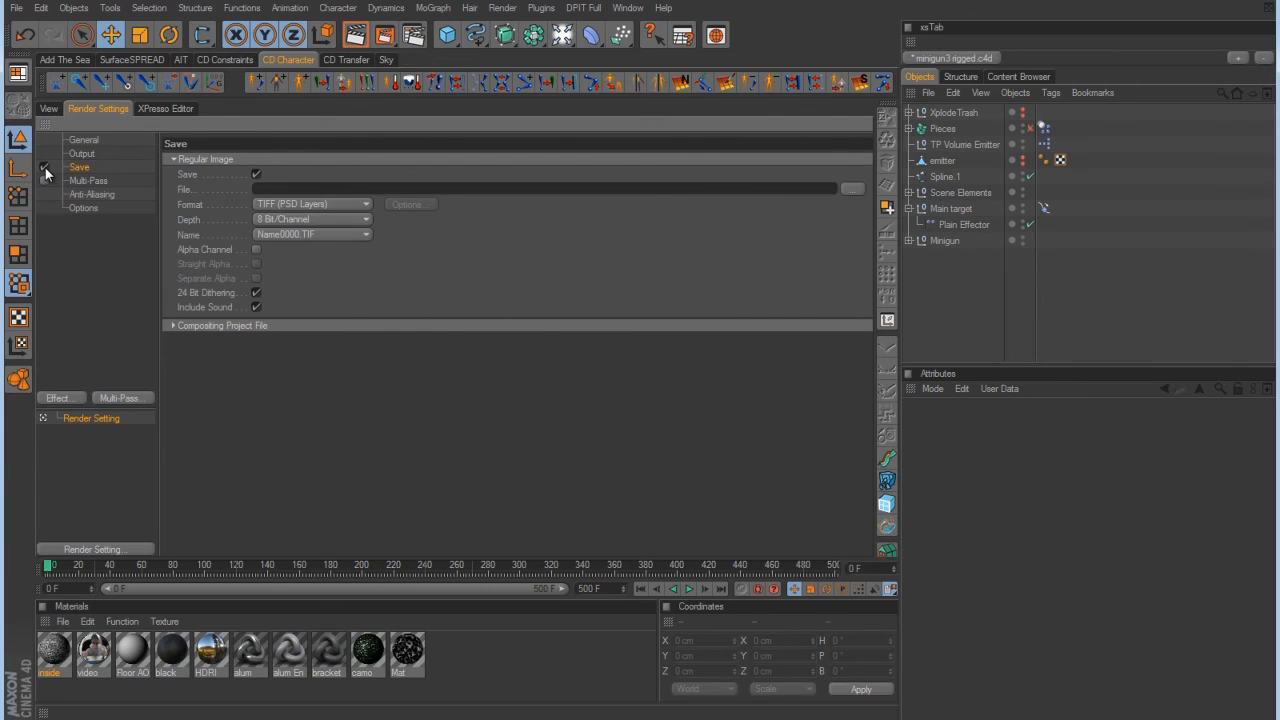
{"action": "left_click", "coordinate": [357, 201]}
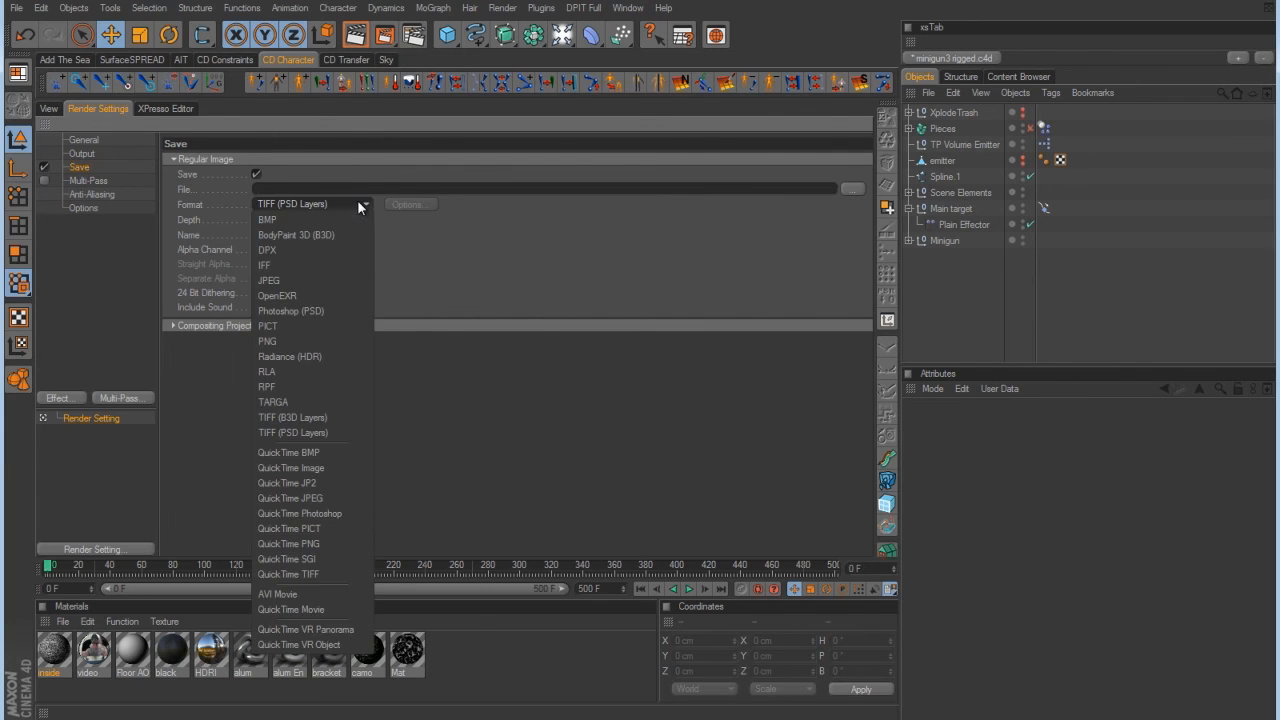
{"action": "left_click", "coordinate": [337, 276]}
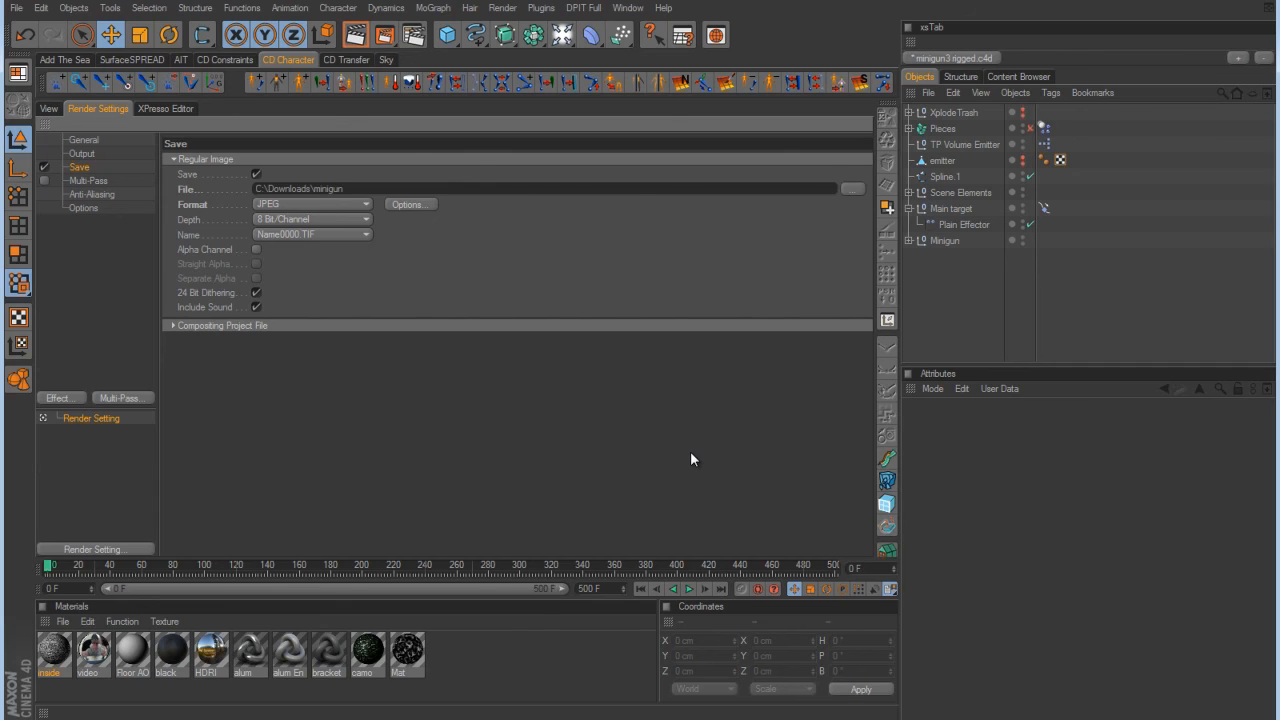
{"action": "left_click", "coordinate": [256, 308]}
{"action": "left_click", "coordinate": [173, 326]}
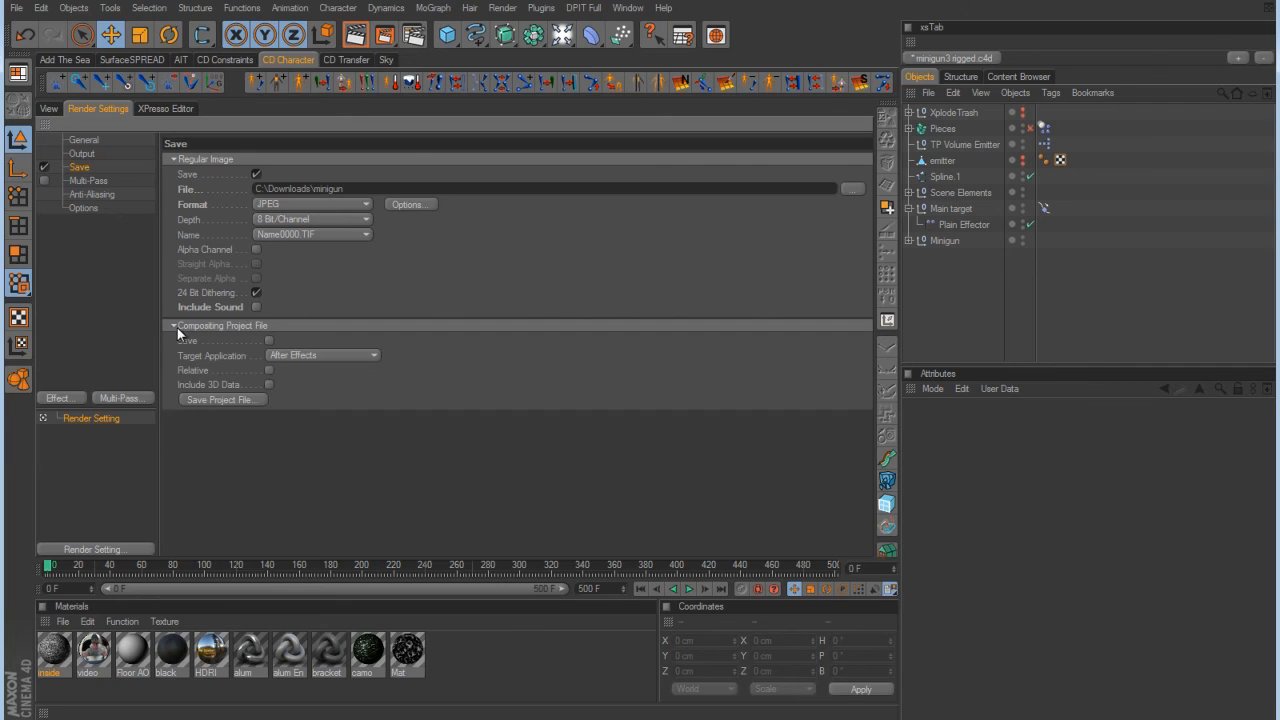
{"action": "left_click", "coordinate": [174, 326]}
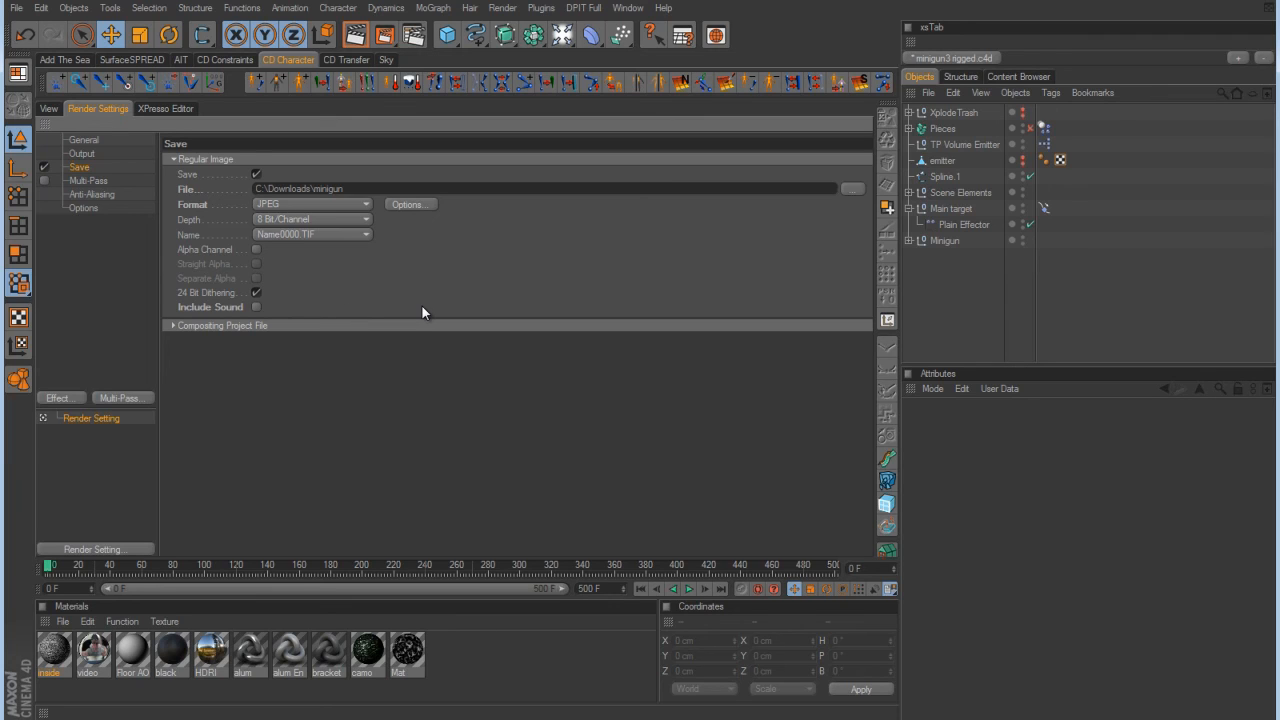
Re-enable the Pieces fracture object and add a Motion Blur tag to it.
{"action": "left_click", "coordinate": [50, 109]}
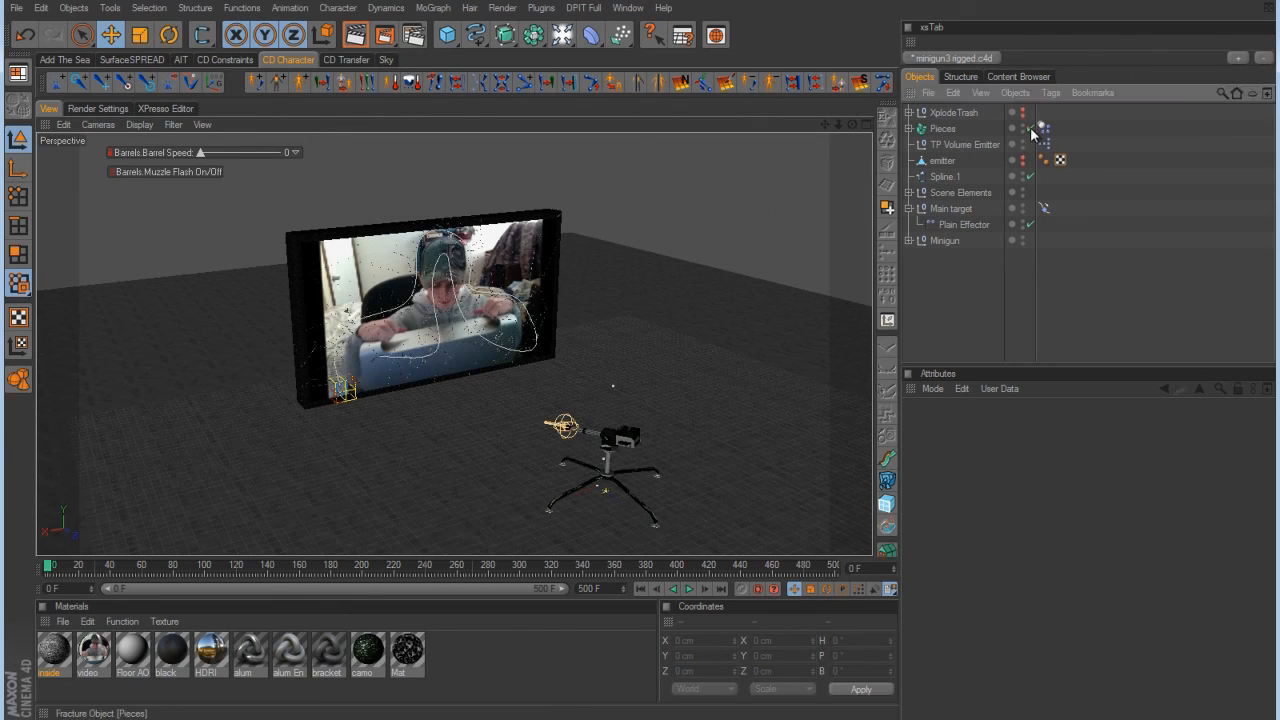
{"action": "right_click", "coordinate": [944, 129]}
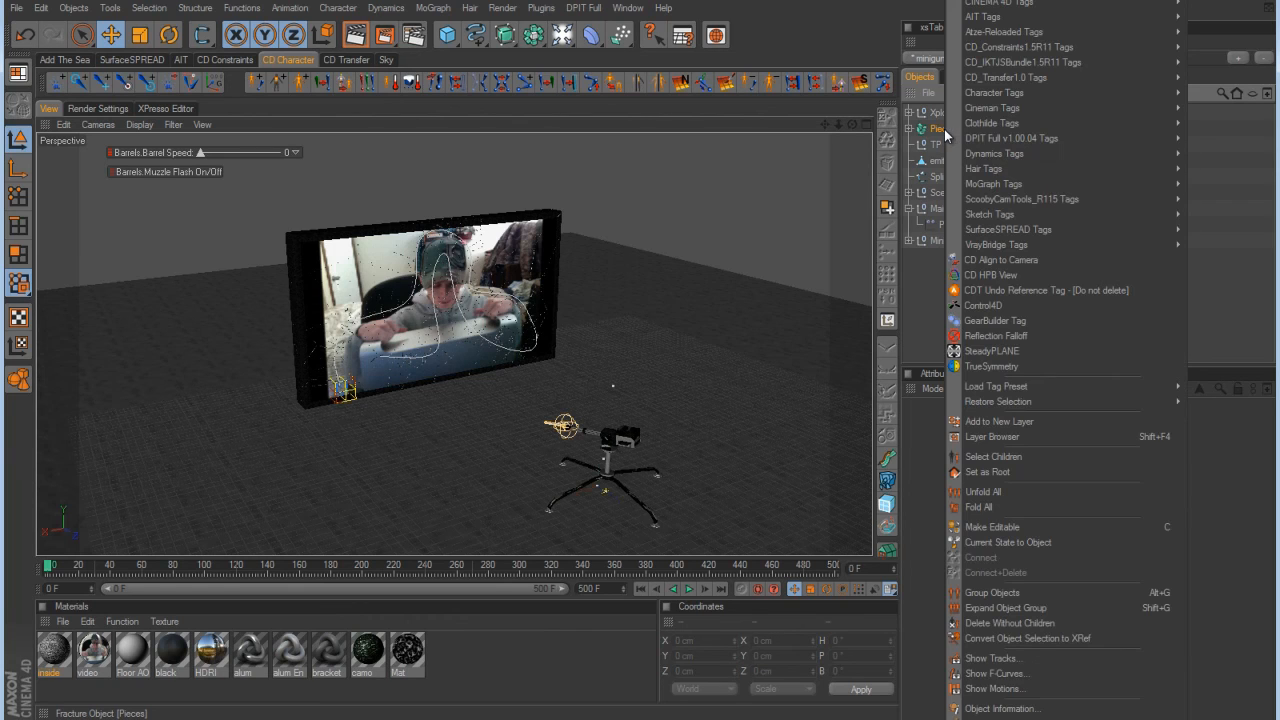
{"action": "mouse_move", "coordinate": [1033, 8]}
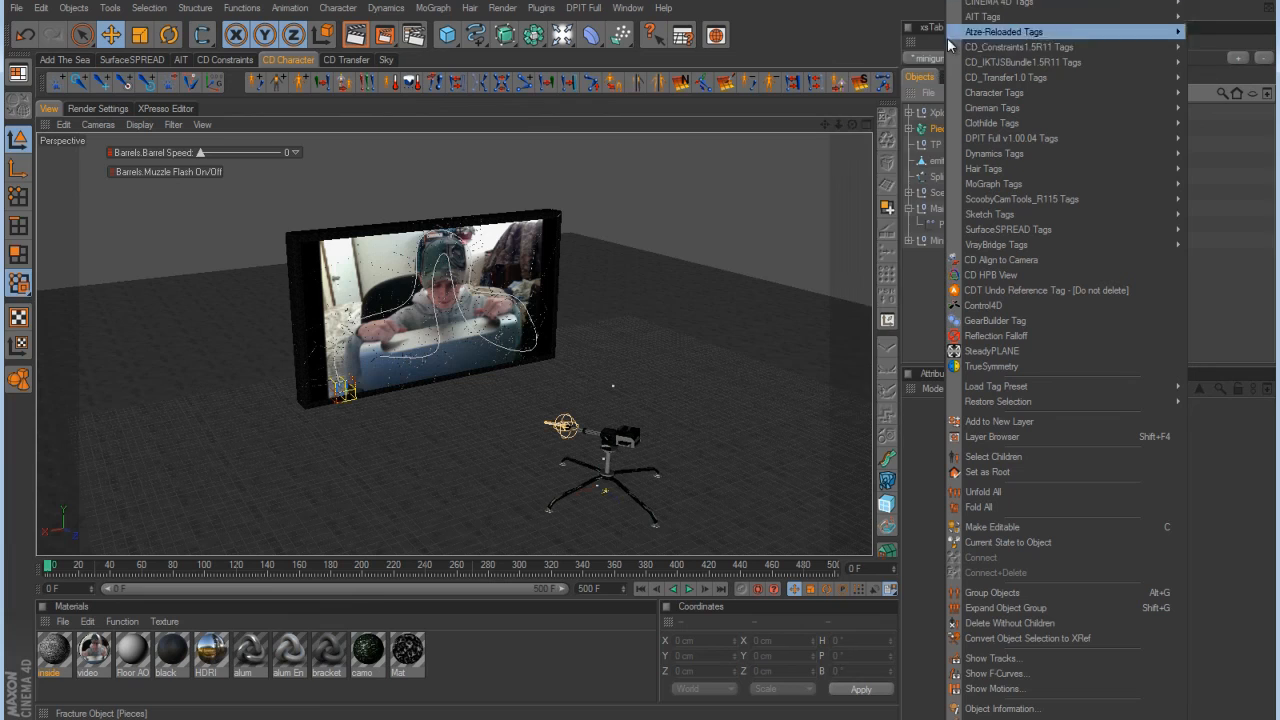
{"action": "mouse_move", "coordinate": [985, 4]}
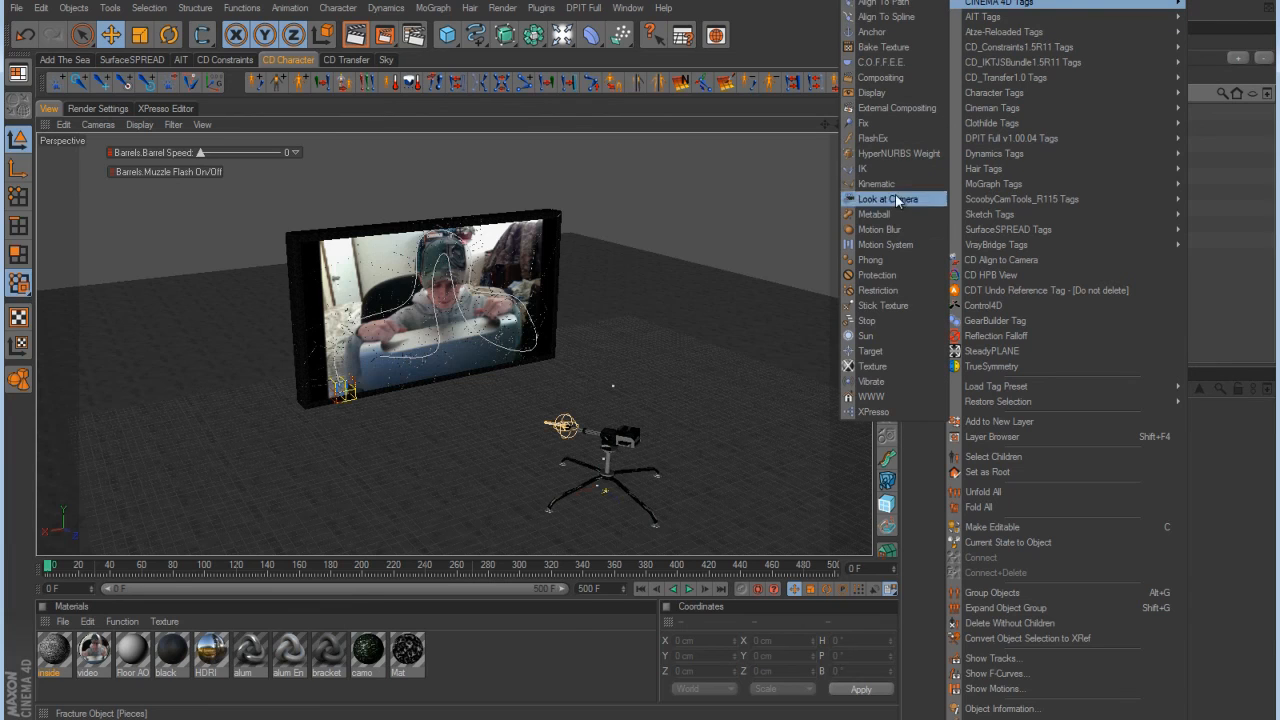
{"action": "left_click", "coordinate": [880, 229]}
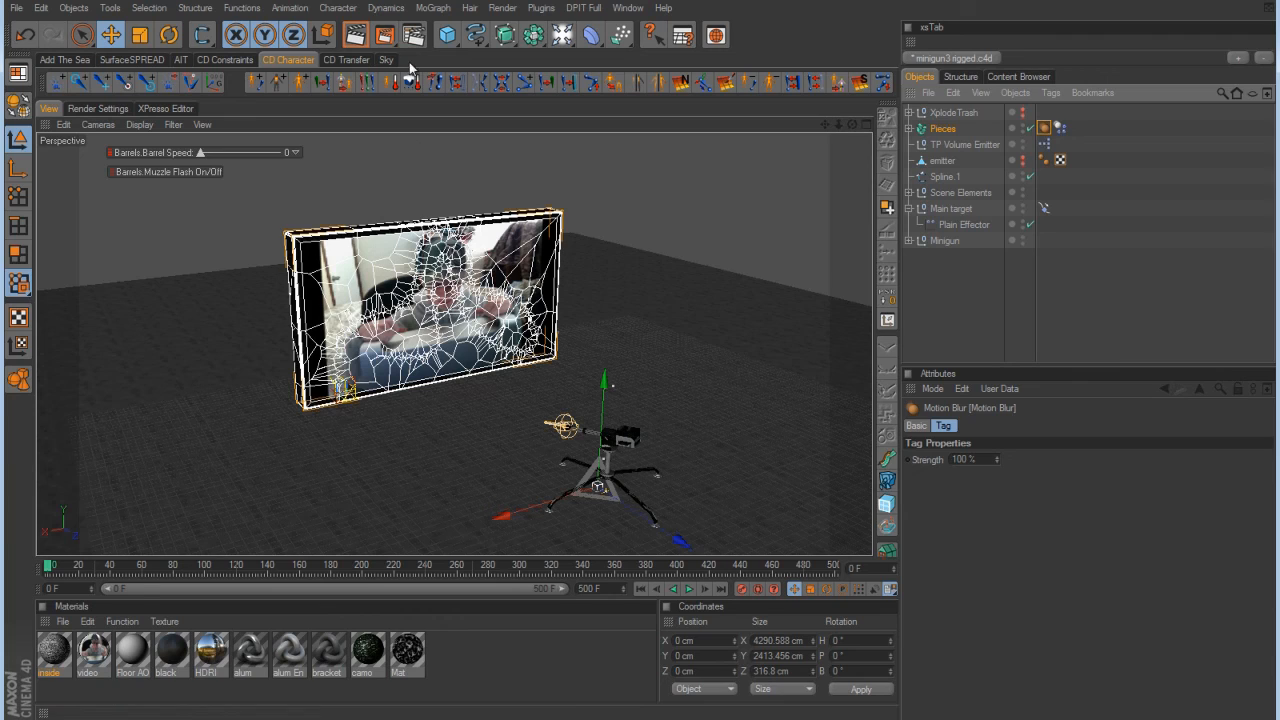
Add the Object Motion Blur effect to the render settings and return to the perspective view.
{"action": "left_click", "coordinate": [112, 110]}
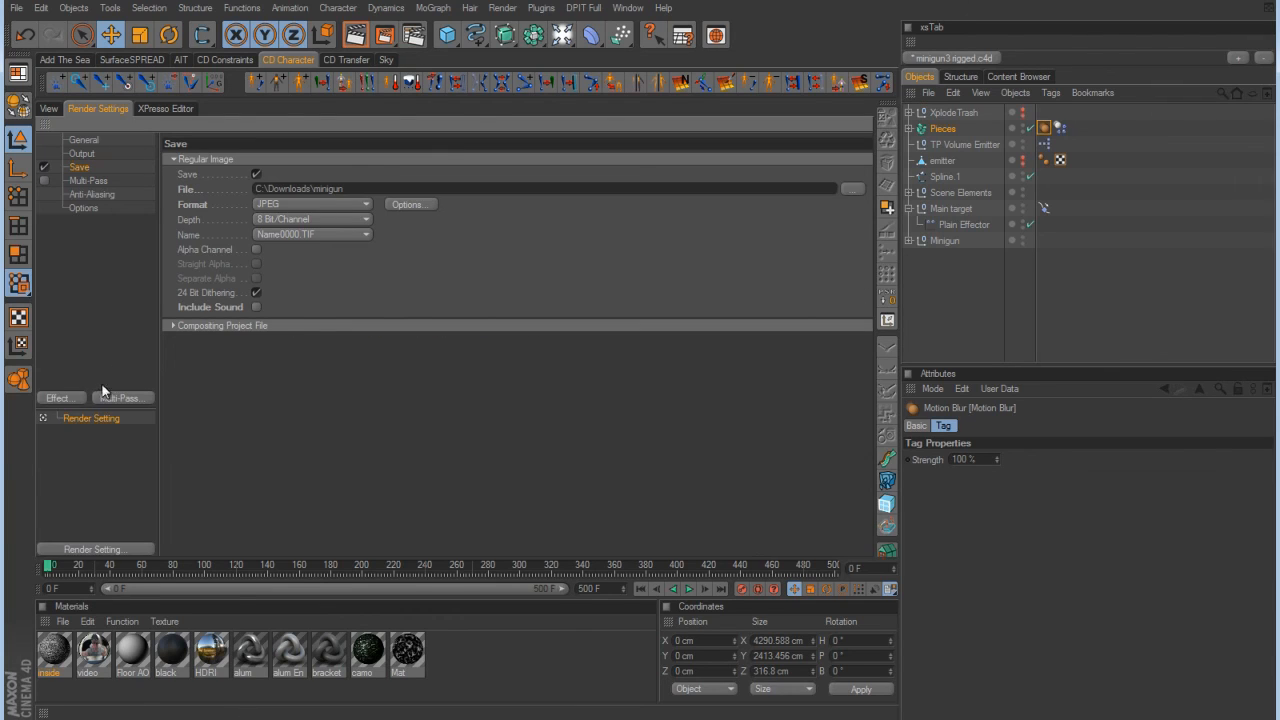
{"action": "left_click", "coordinate": [71, 400]}
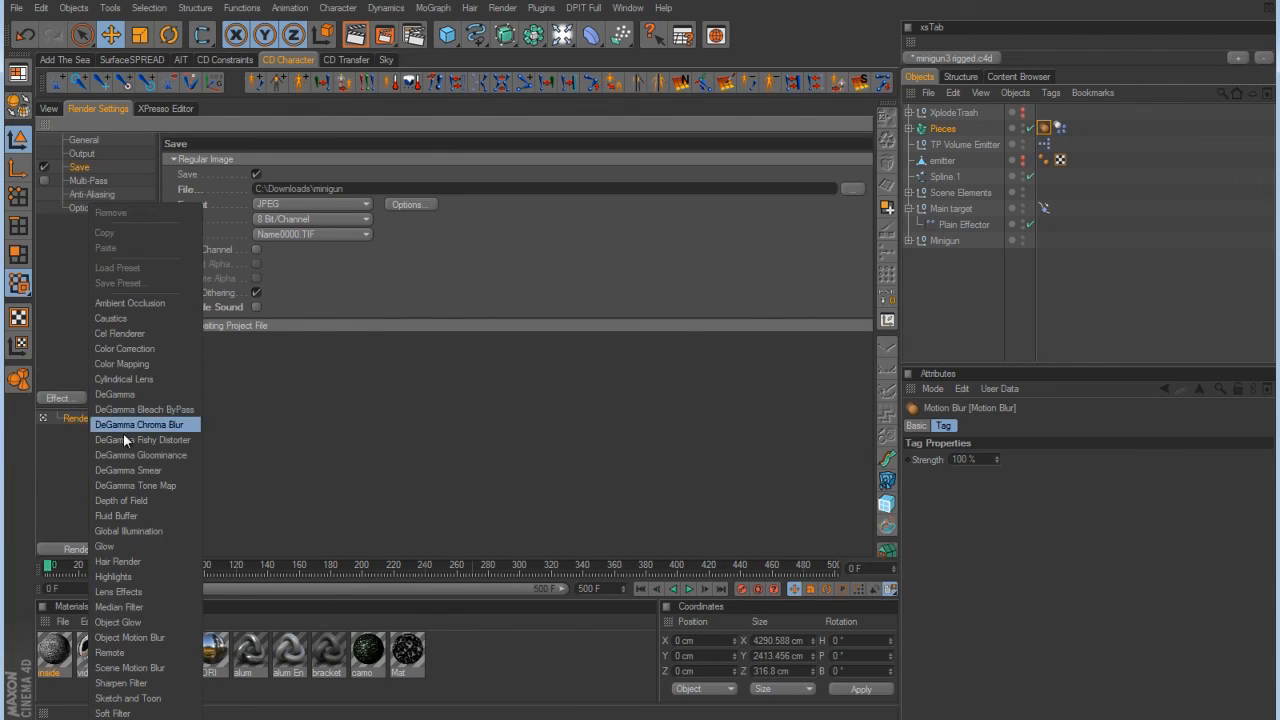
{"action": "left_click", "coordinate": [137, 637]}
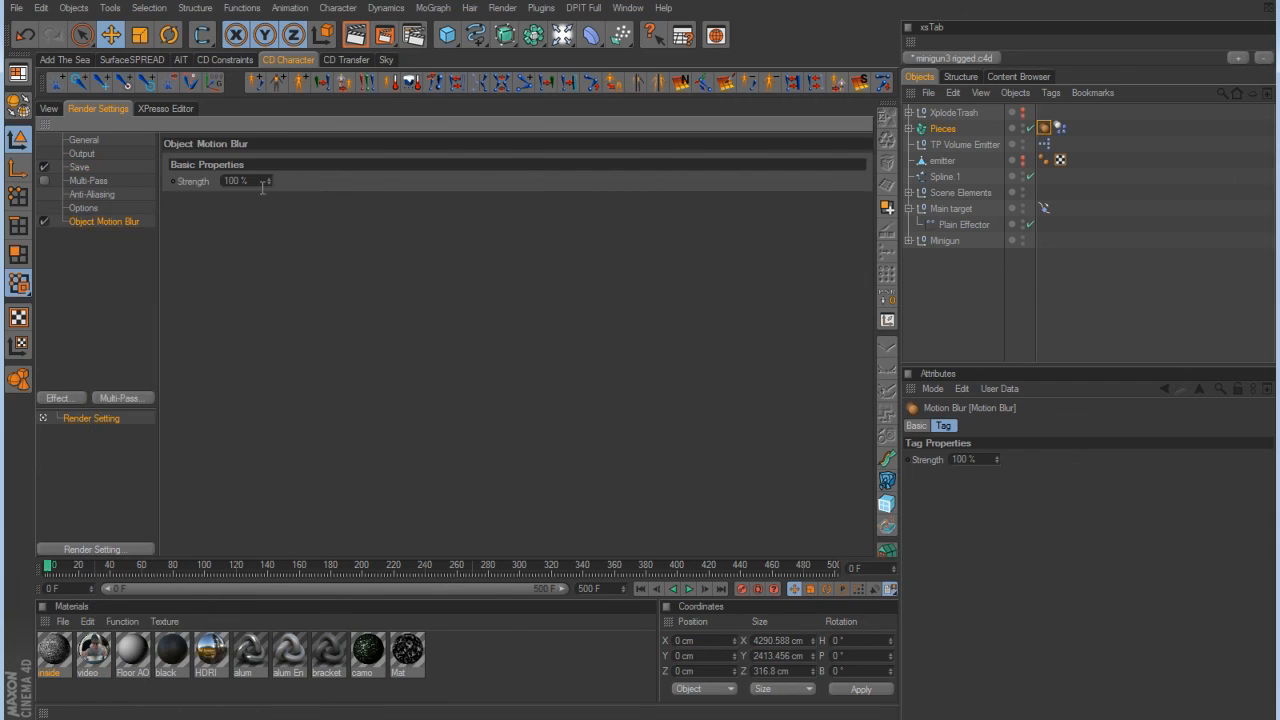
{"action": "left_click", "coordinate": [48, 108]}
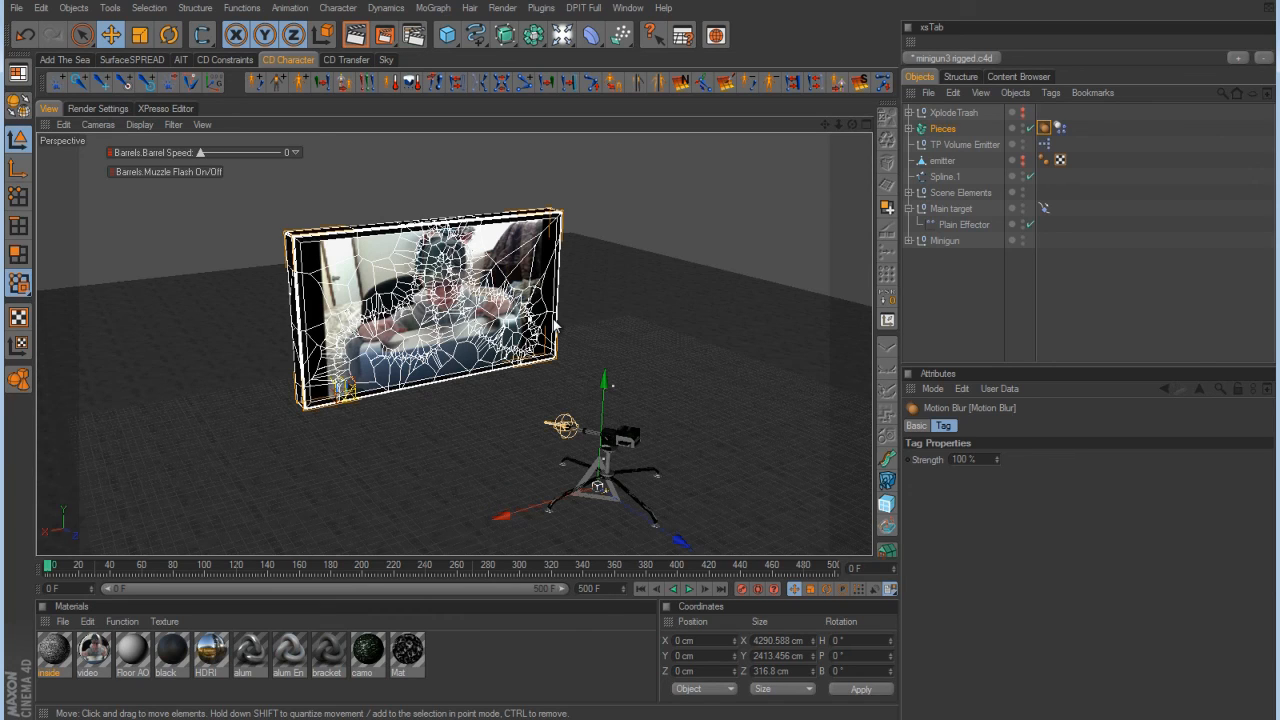
Review the Save, Multi-Pass, Anti-Aliasing, Options and Object Motion Blur render settings.
{"action": "left_click", "coordinate": [110, 108]}
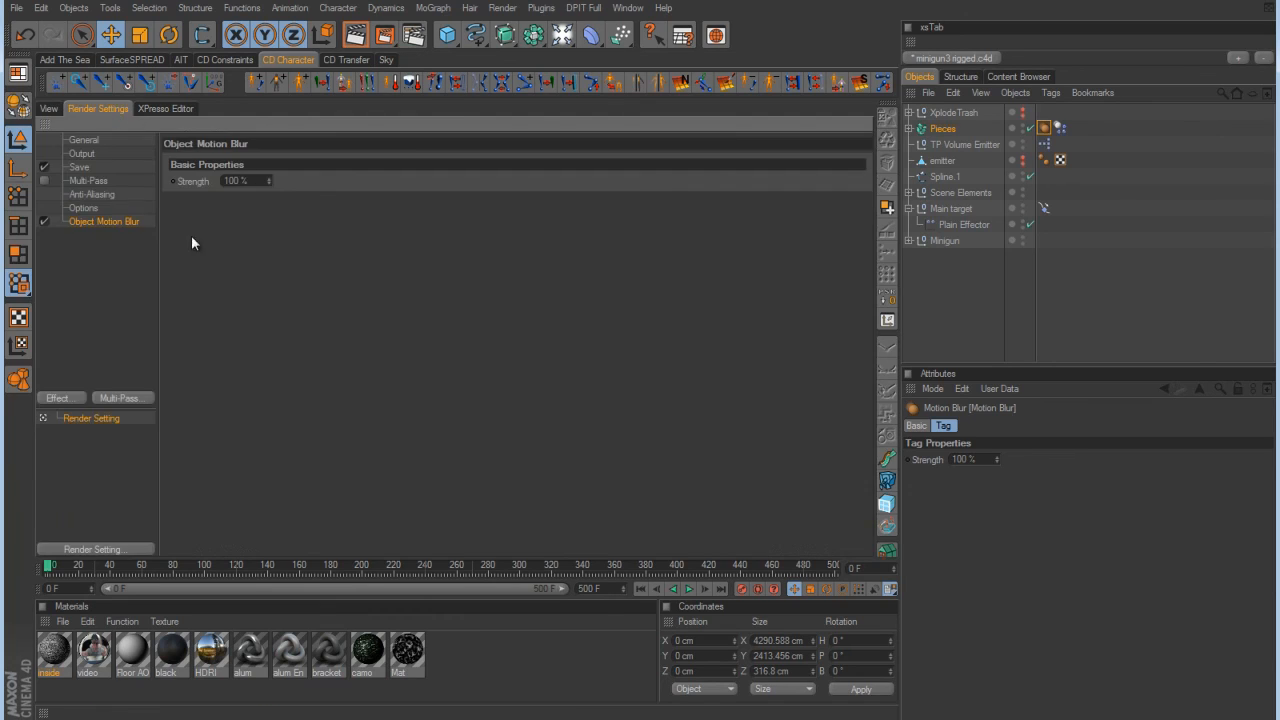
{"action": "left_click", "coordinate": [85, 166]}
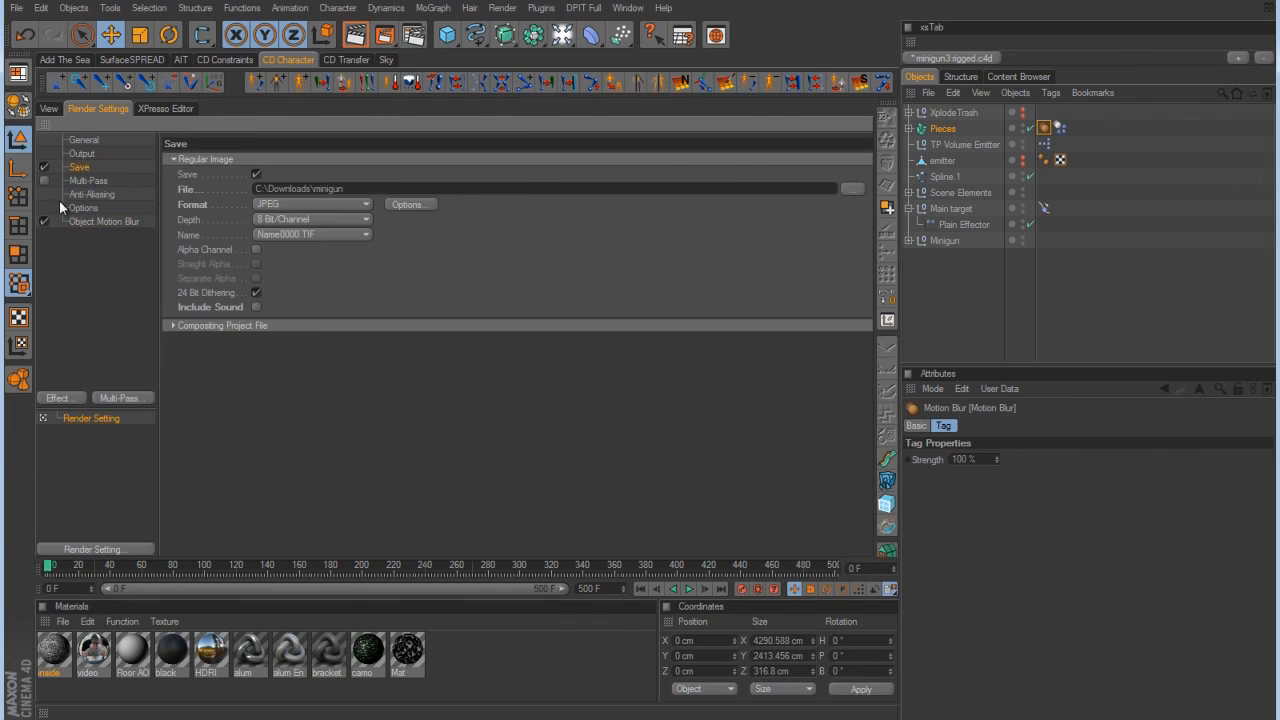
{"action": "left_click", "coordinate": [85, 181]}
{"action": "left_click", "coordinate": [102, 194]}
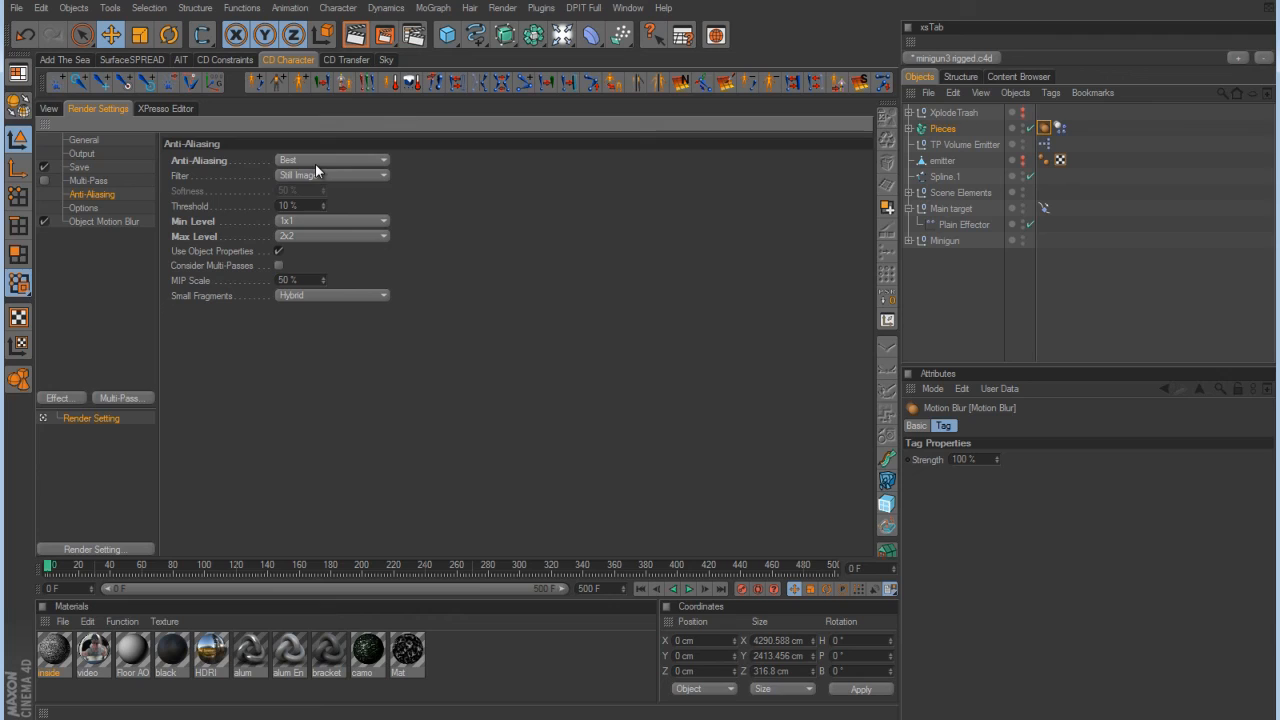
{"action": "left_click", "coordinate": [323, 209]}
{"action": "left_click", "coordinate": [96, 206]}
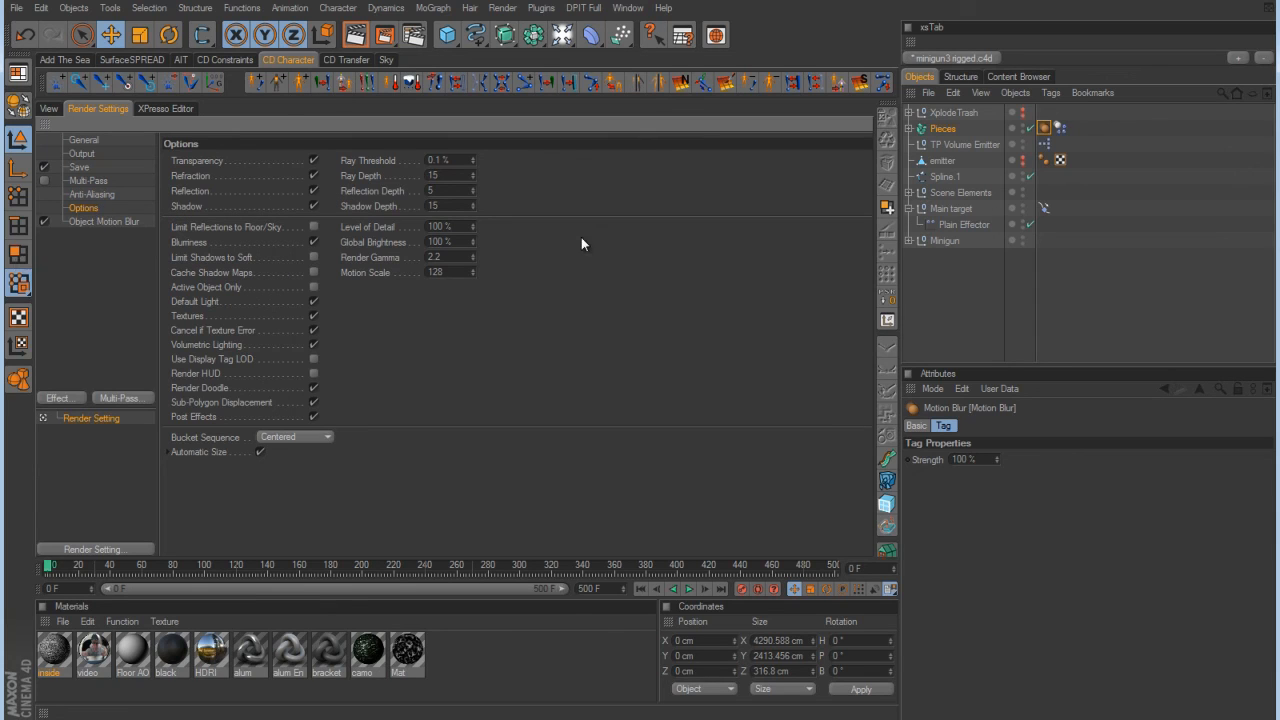
{"action": "left_click", "coordinate": [103, 221]}
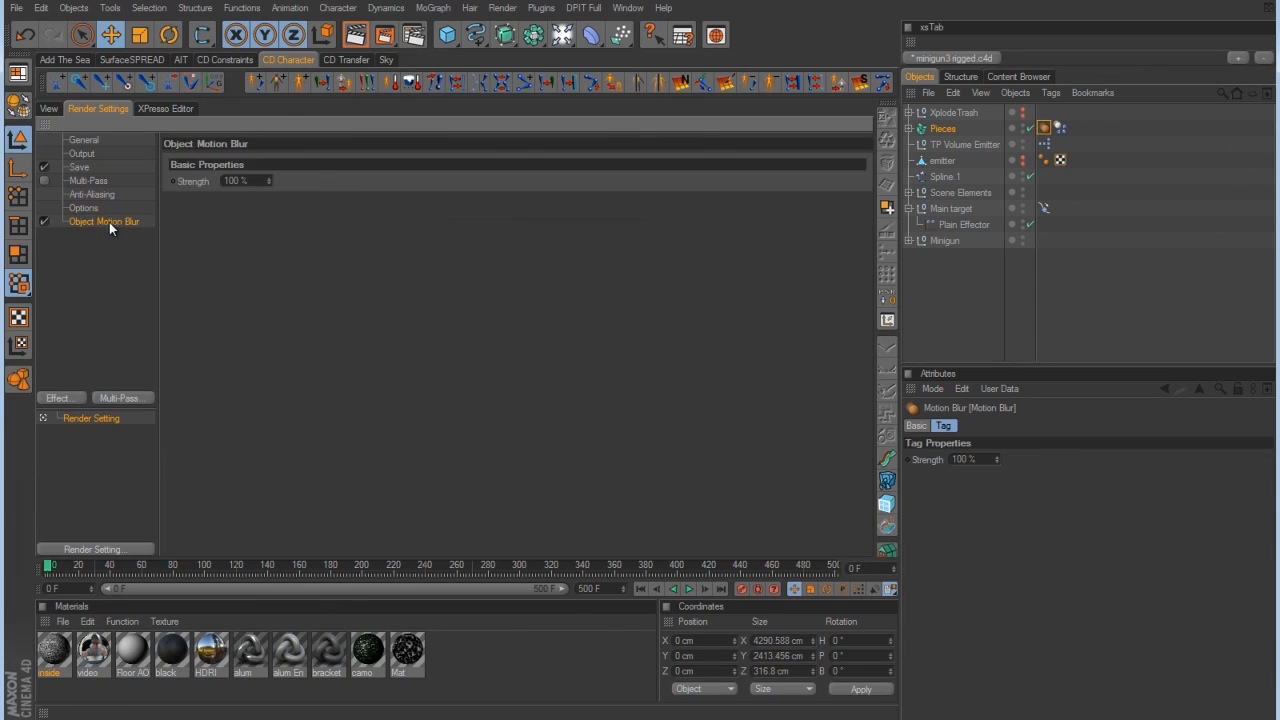
Render the perspective view's animation to the Picture Viewer and zoom out on the rendering frame.
{"action": "left_click", "coordinate": [49, 109]}
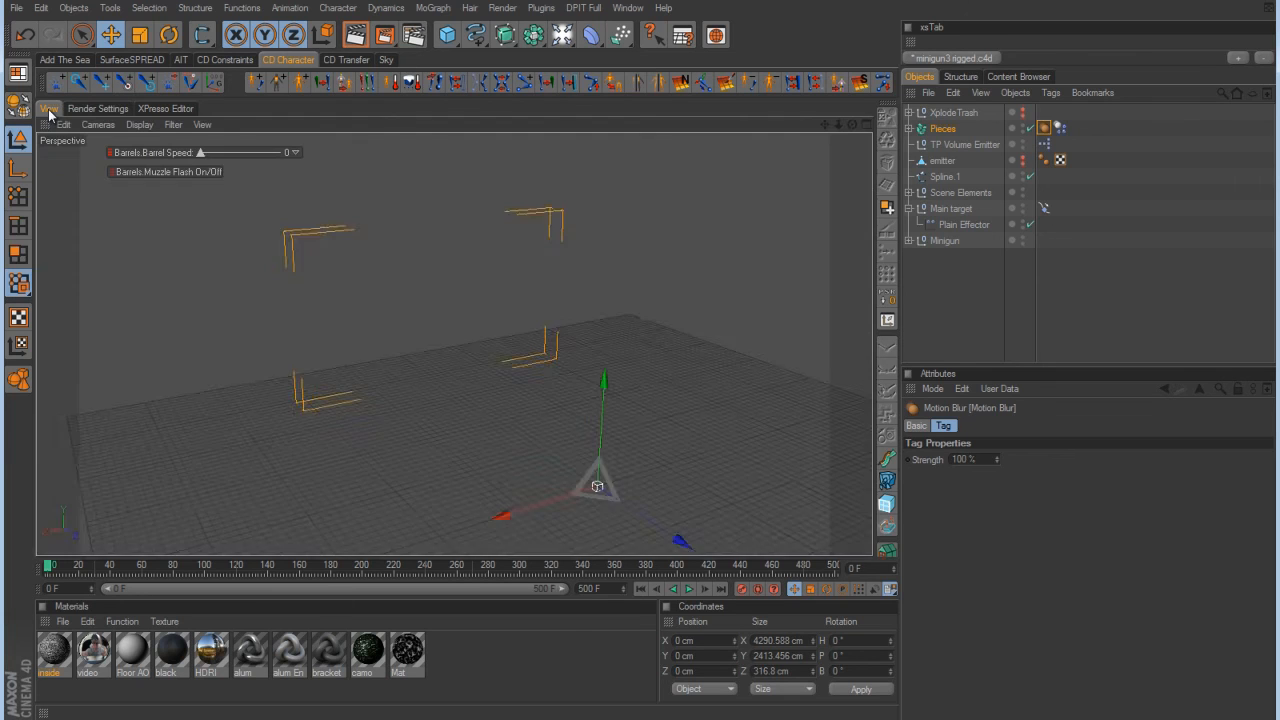
{"action": "left_click", "coordinate": [385, 35]}
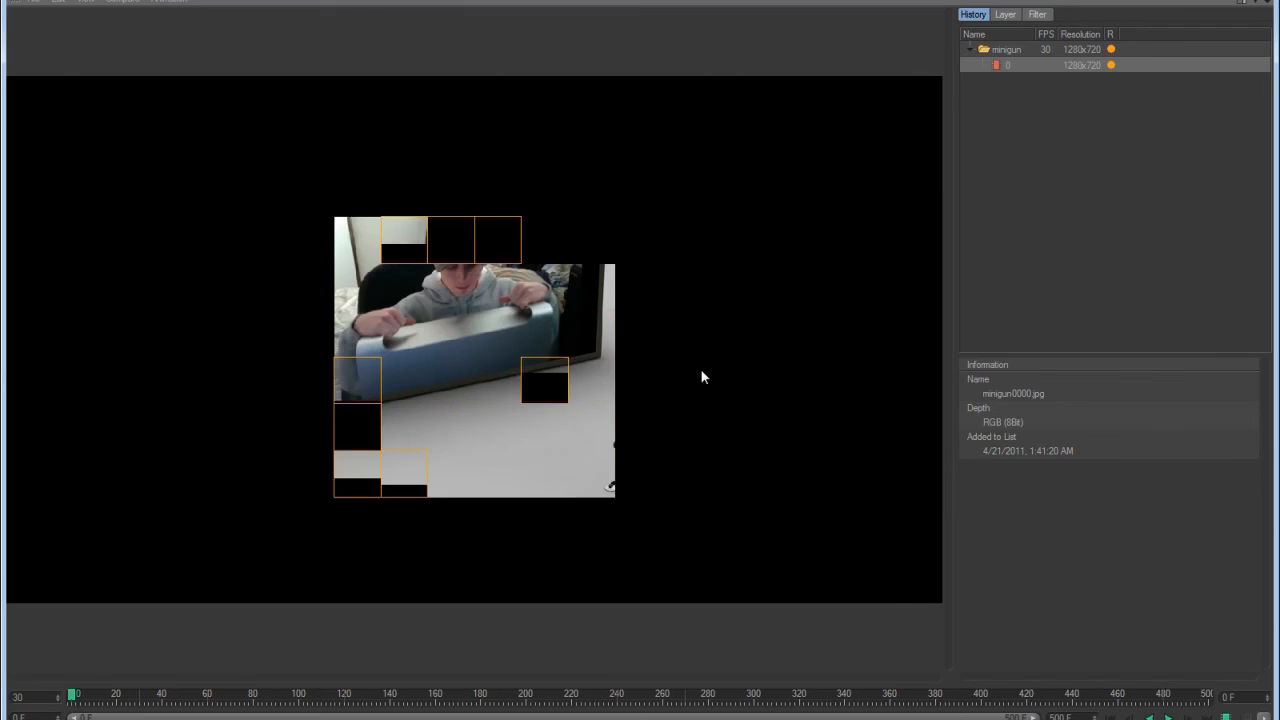
{"action": "scroll", "coordinate": [700, 368], "scroll_direction": "down", "scroll_amount": 1}
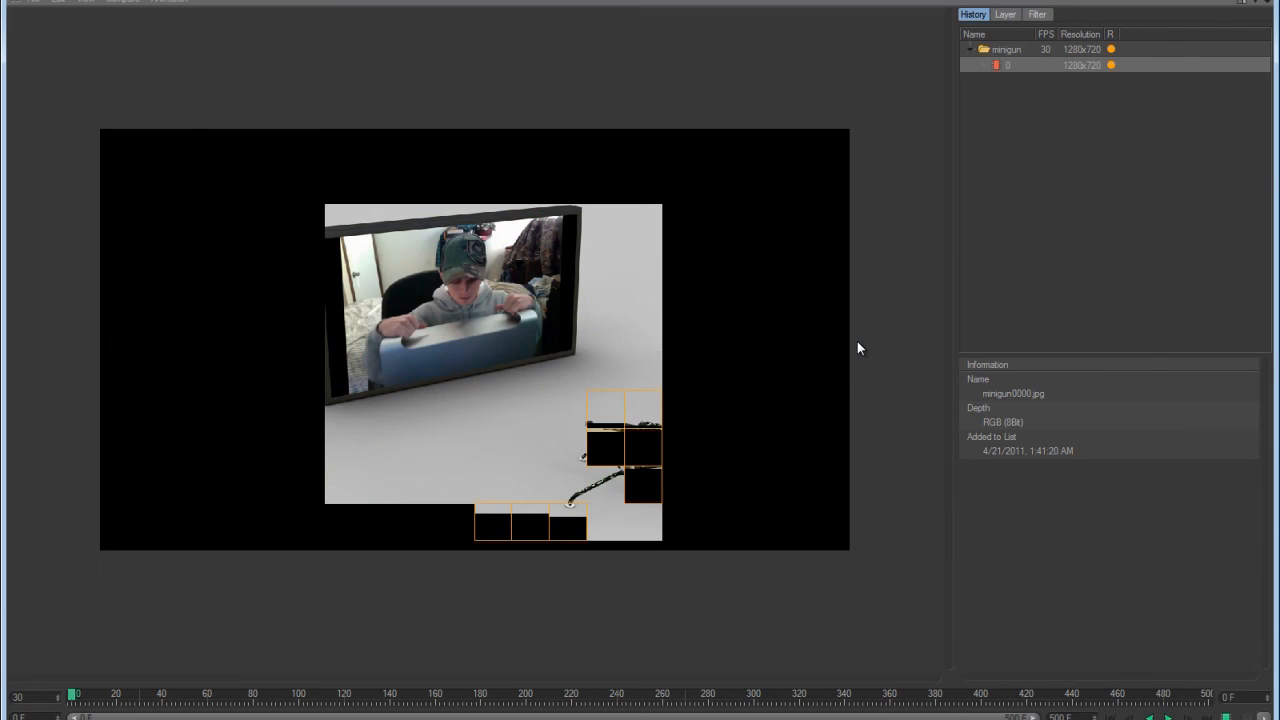